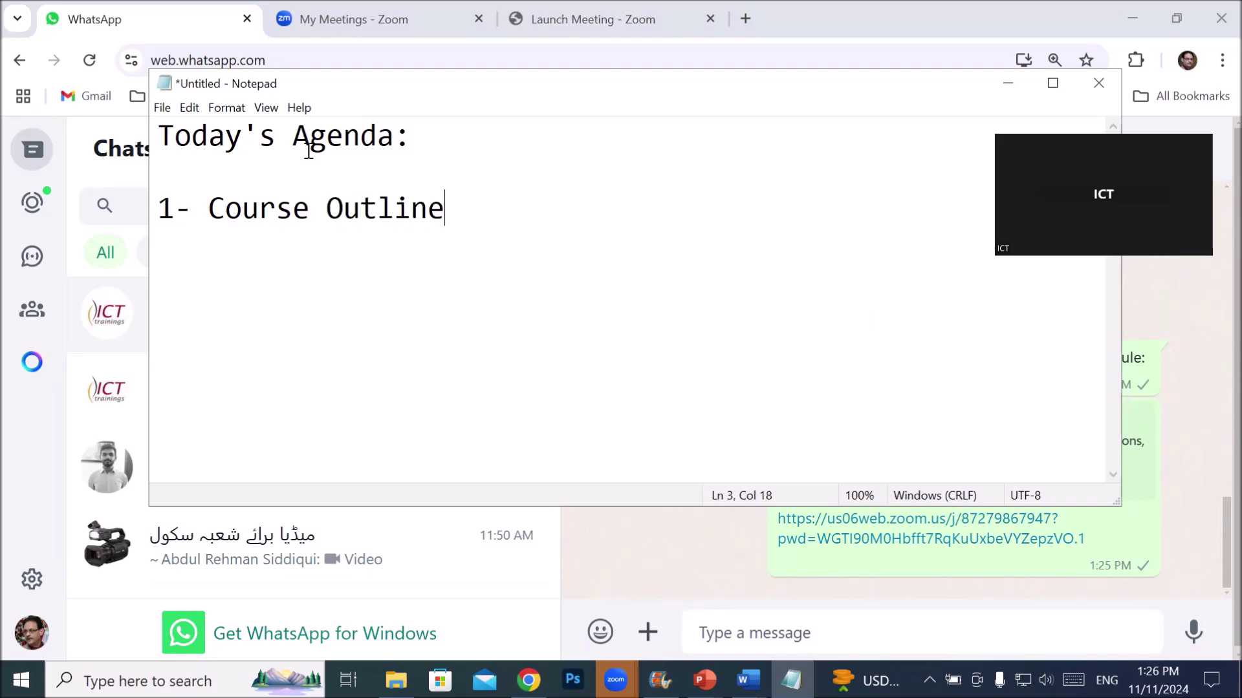
- List a) Adobe Photoshop, b) Adobe Illustrator, c) Adobe Animate, d) CorelDraw under Course Outline
{"action": "key", "text": "Return"}
{"action": "type", "text": "a) Adobe "}
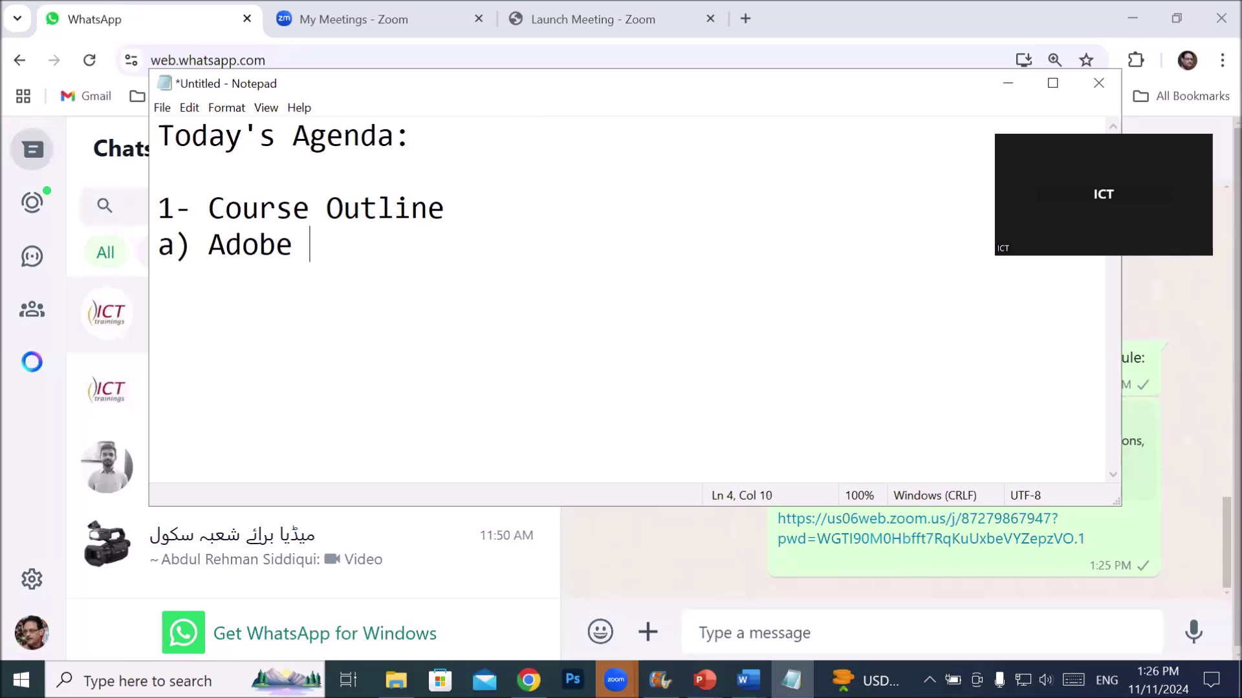
{"action": "type", "text": "Photoshop"}
{"action": "key", "text": "Return"}
{"action": "type", "text": "b"}
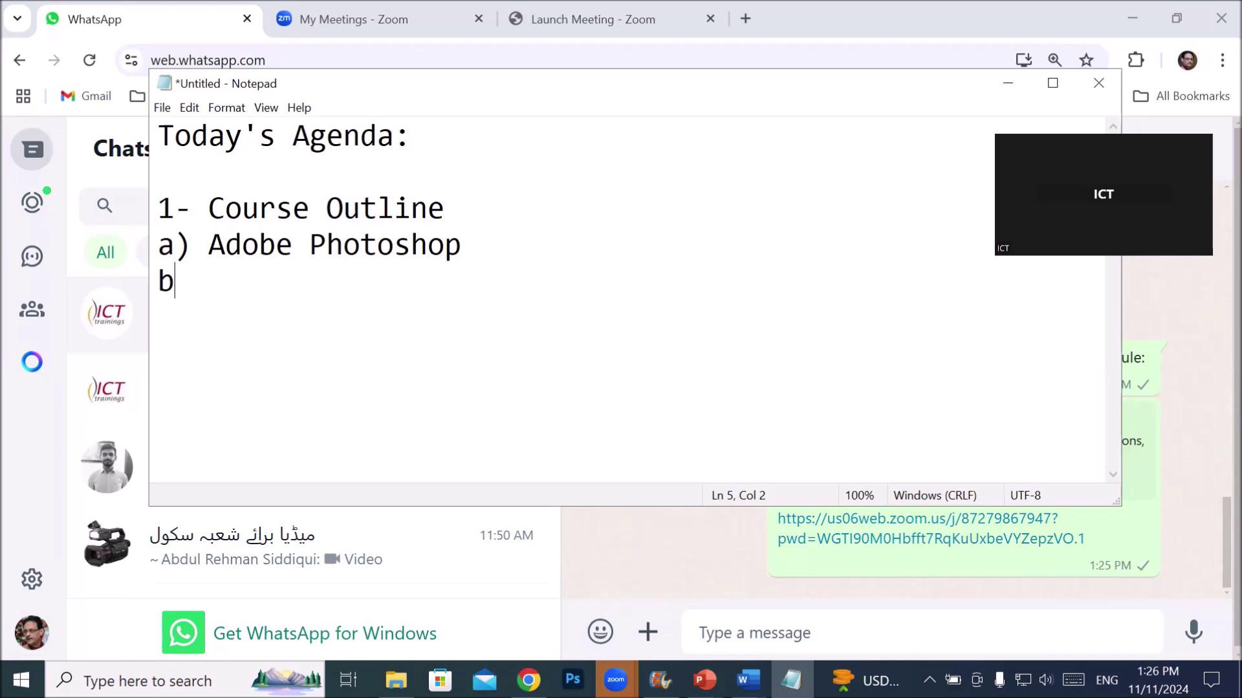
{"action": "type", "text": ") Adobe "}
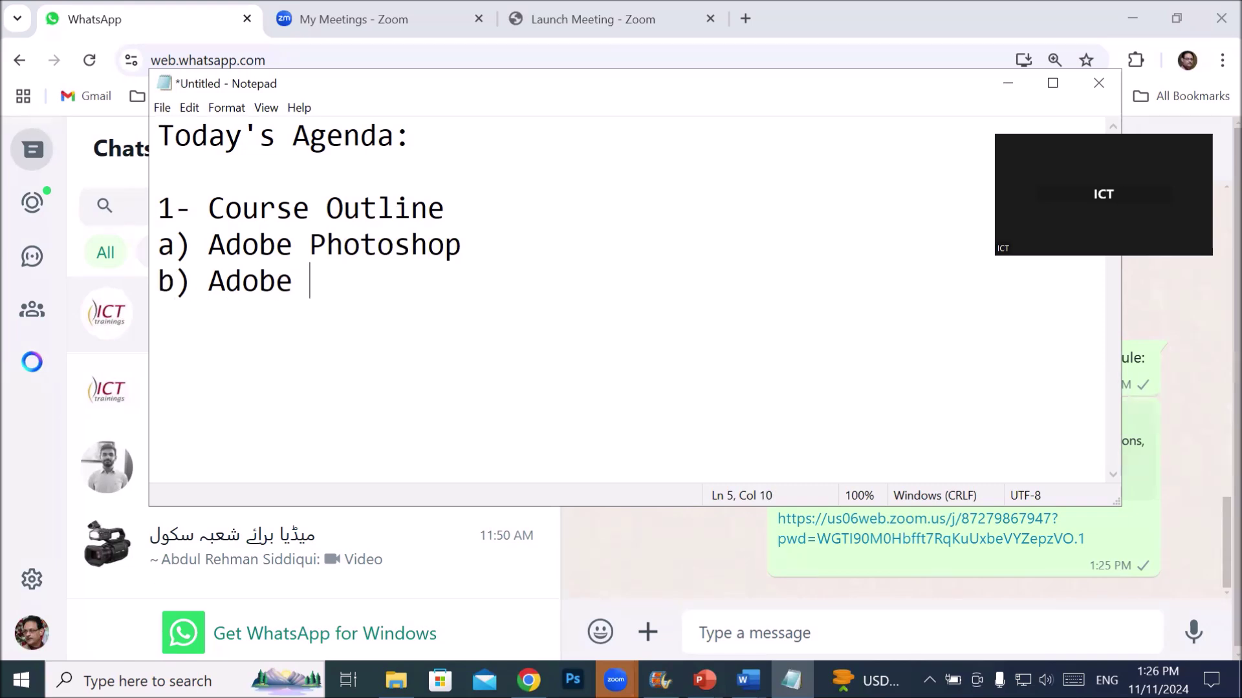
{"action": "type", "text": "Illustor"}
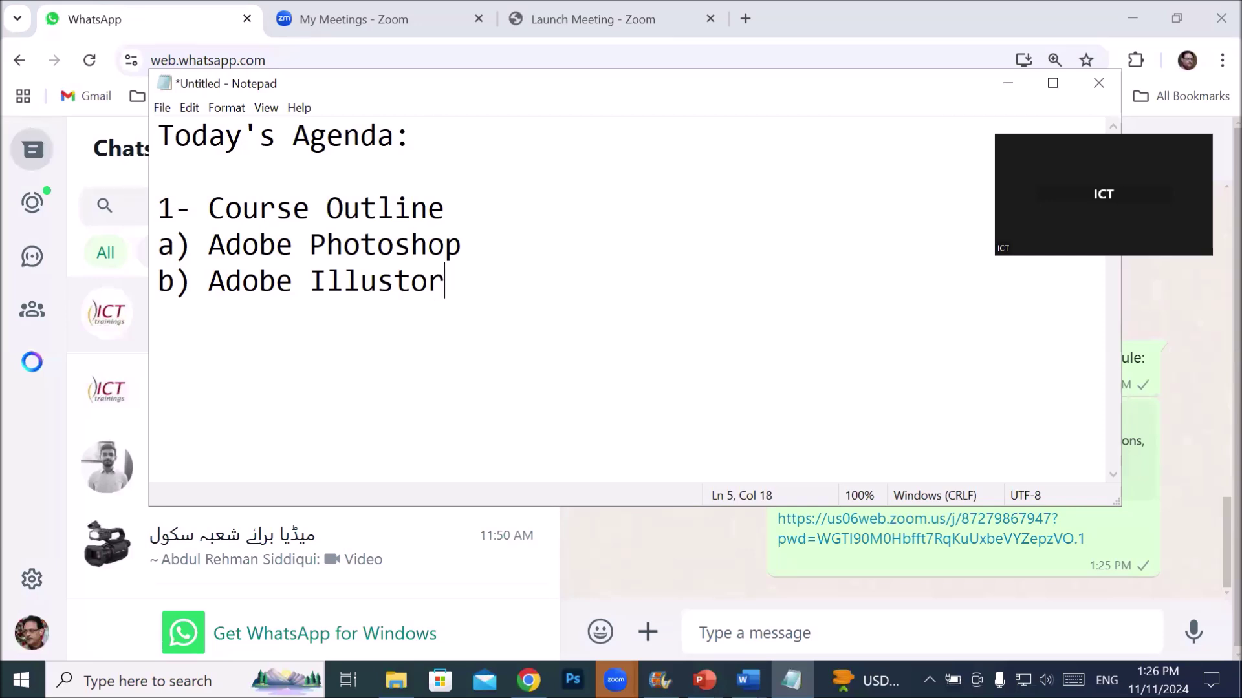
{"action": "key", "text": "Left"}
{"action": "key", "text": "Left"}
{"action": "type", "text": "rat"}
{"action": "key", "text": "End"}
{"action": "key", "text": "Return"}
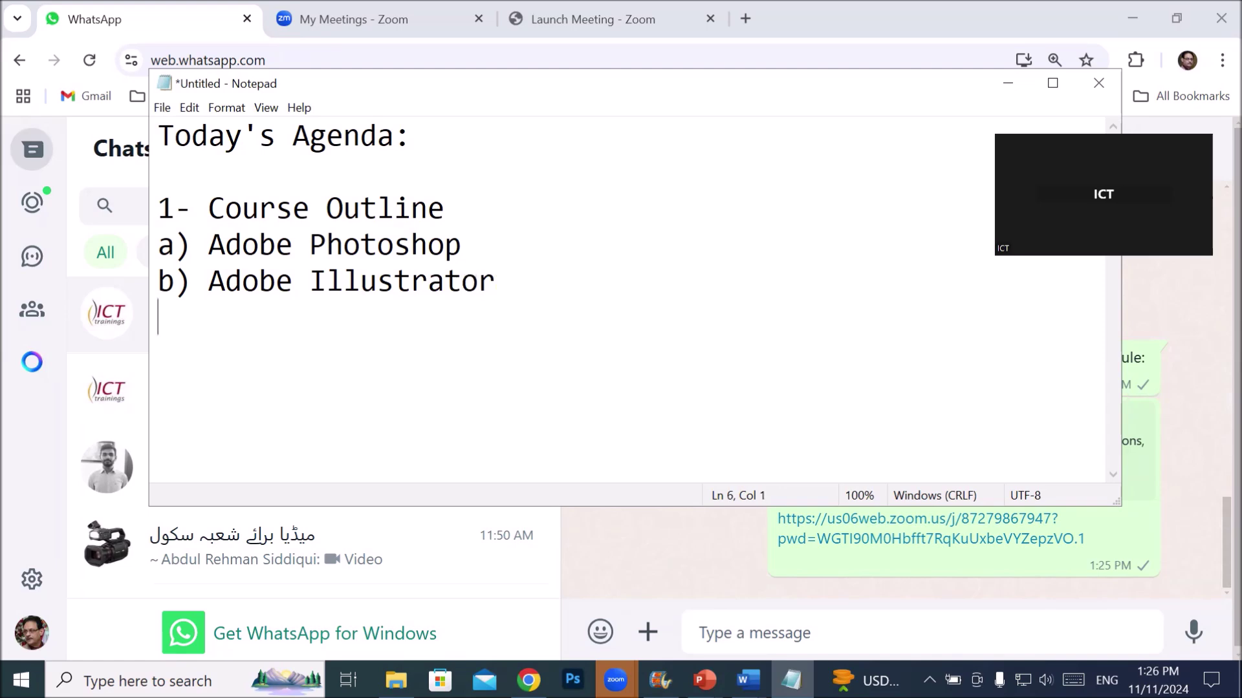
{"action": "type", "text": "c) Ad"}
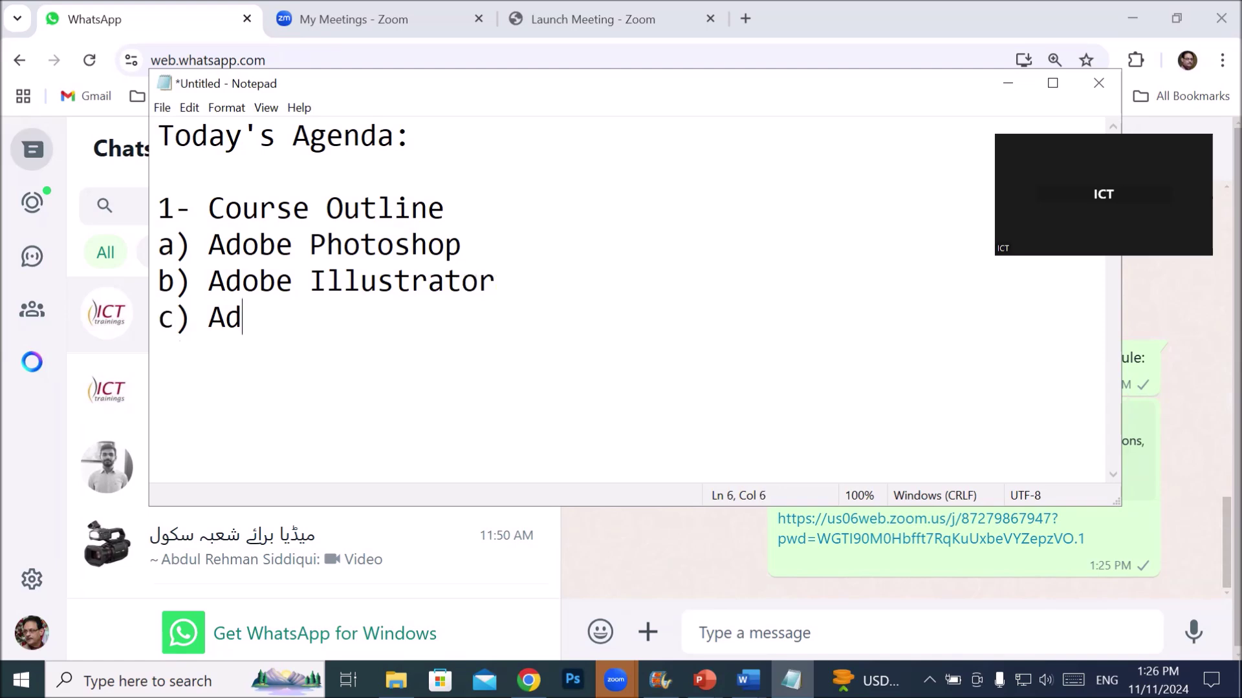
{"action": "type", "text": "obe Ani"}
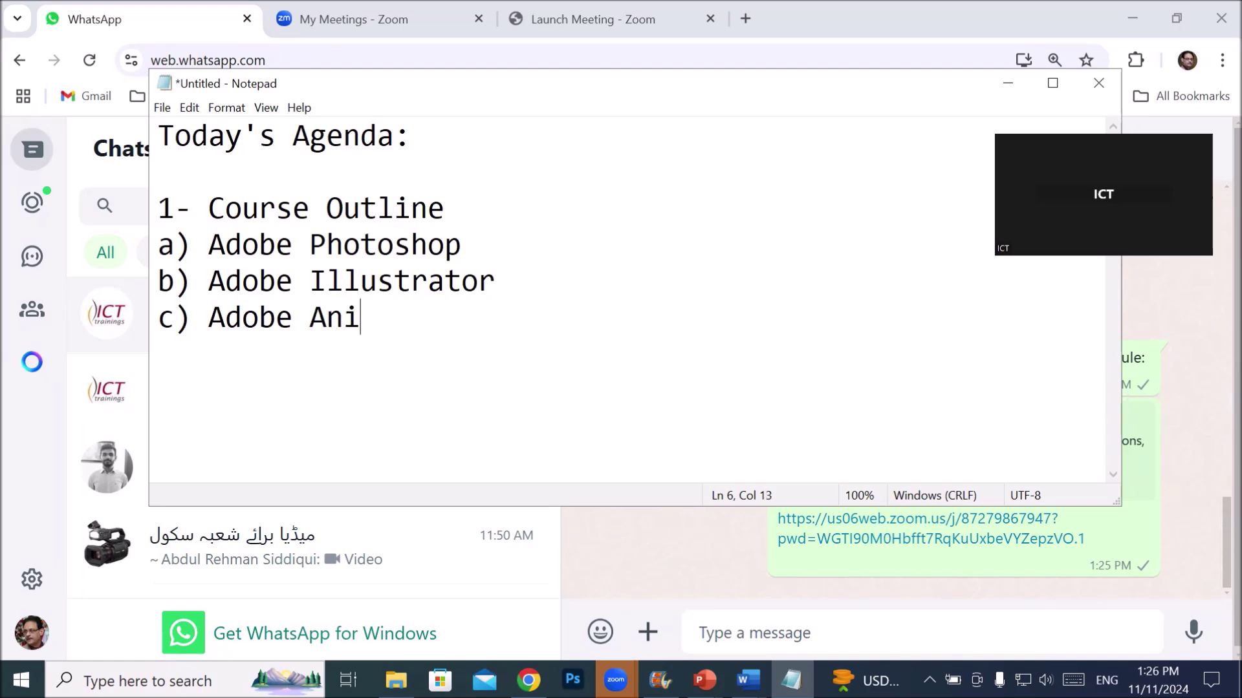
{"action": "type", "text": "mate"}
{"action": "key", "text": "Return"}
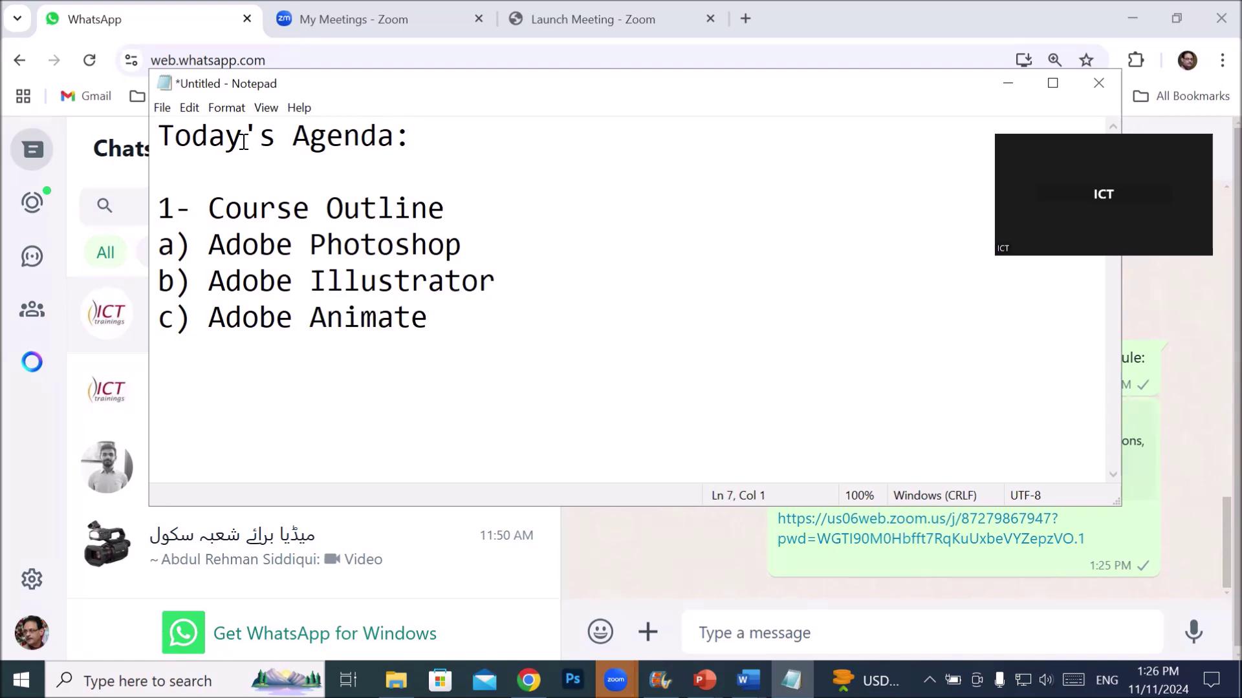
{"action": "type", "text": "d) CorelDraw"}
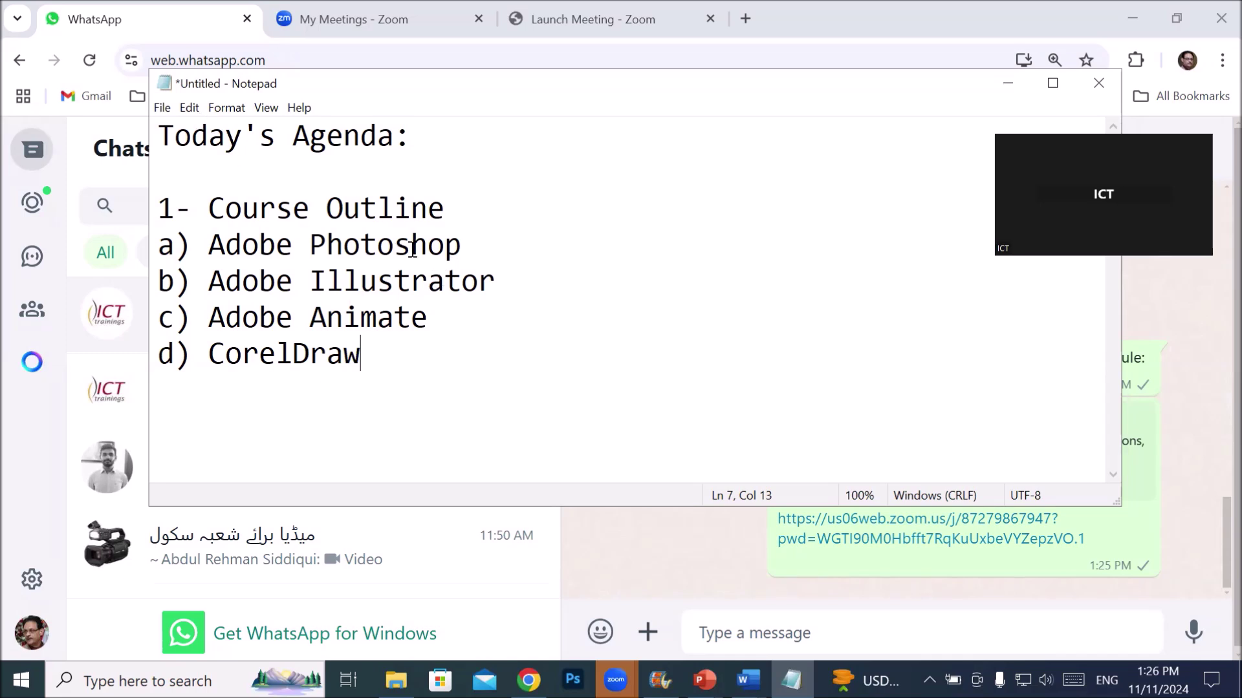
- Add 'ver 2024' after Photoshop and begin a new line numbered '2)'
{"action": "left_click_drag", "start_coordinate": [464, 245], "coordinate": [186, 250]}
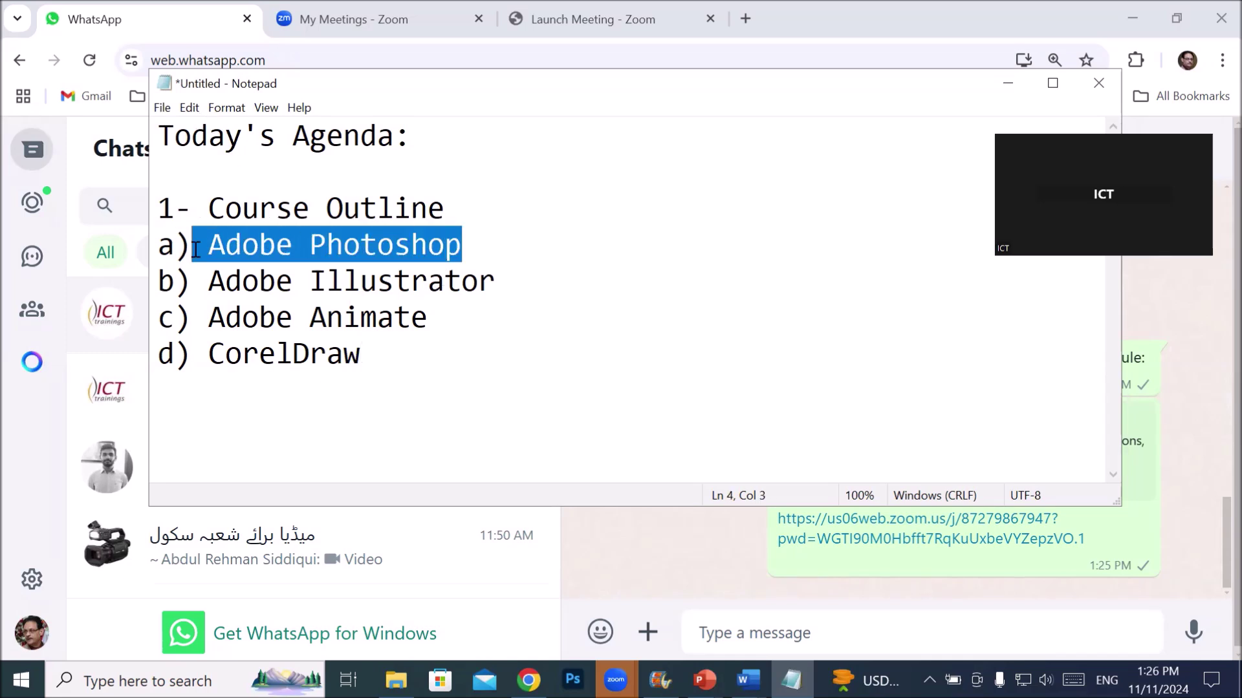
{"action": "left_click", "coordinate": [471, 252]}
{"action": "type", "text": "ver 2024"}
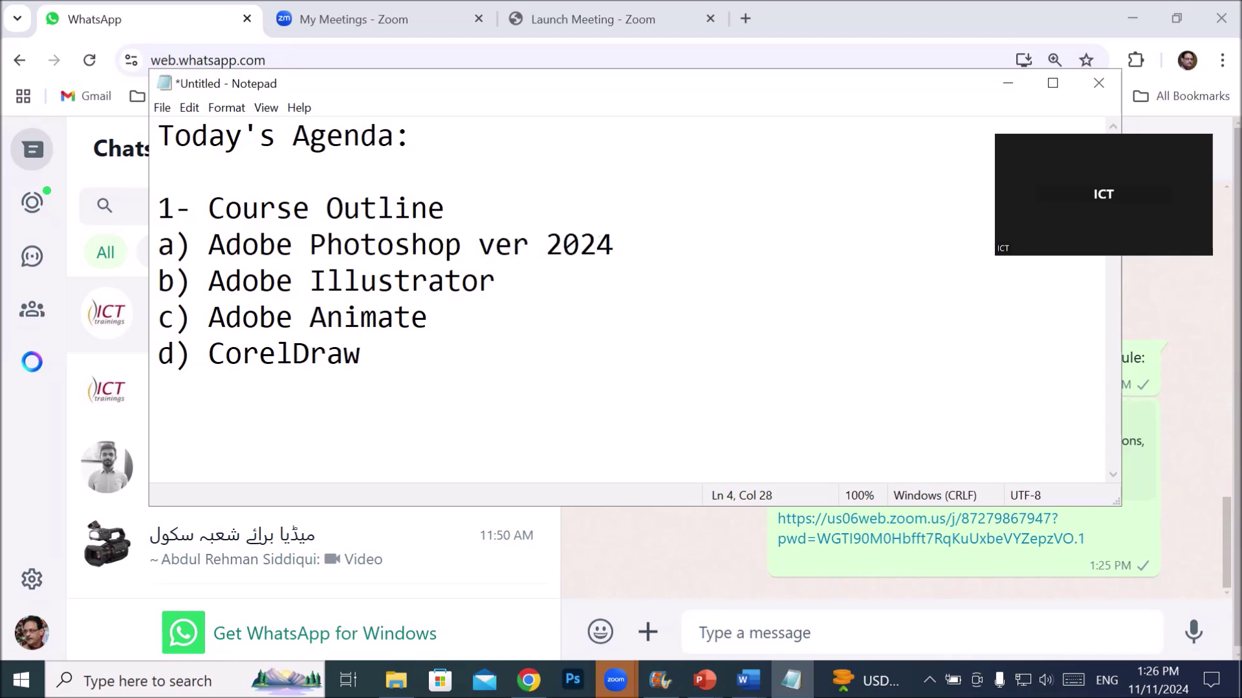
{"action": "left_click", "coordinate": [424, 363]}
{"action": "key", "text": "Return"}
{"action": "type", "text": "2)"}
- Renumber the item as '2- Interface' and start an indented line beneath it
{"action": "key", "text": "BackSpace"}
{"action": "key", "text": "BackSpace"}
{"action": "key", "text": "BackSpace"}
{"action": "type", "text": "2- In"}
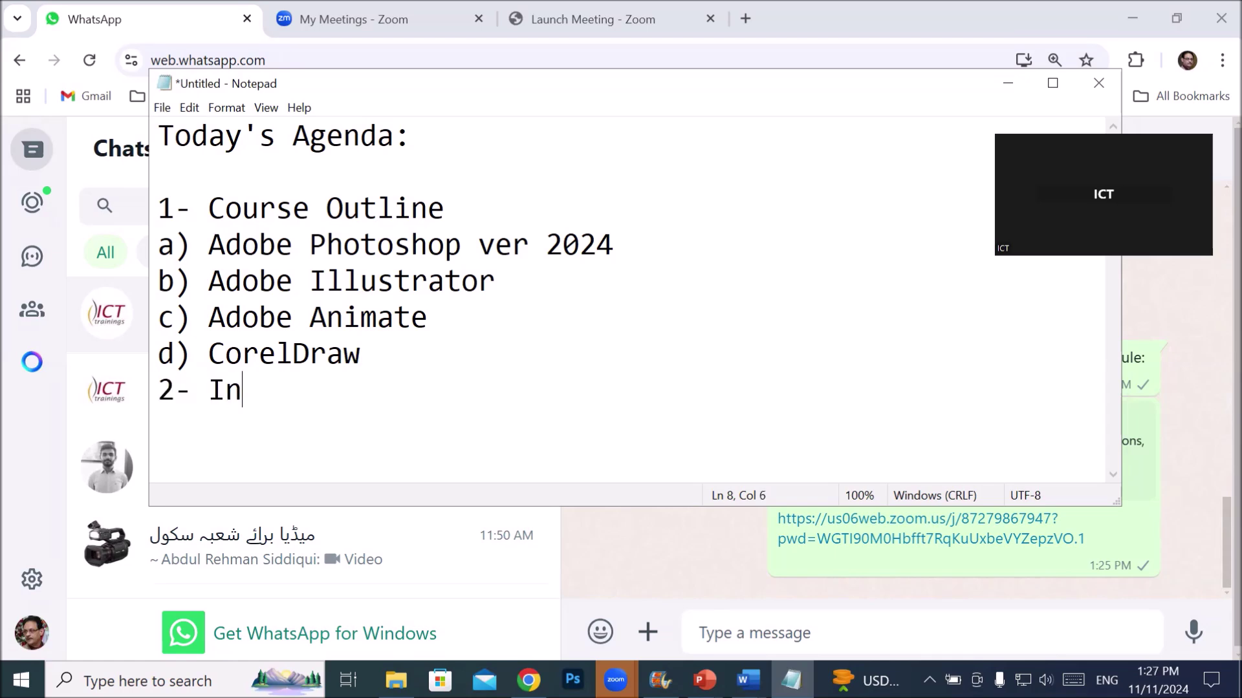
{"action": "type", "text": "terface"}
{"action": "key", "text": "Return"}
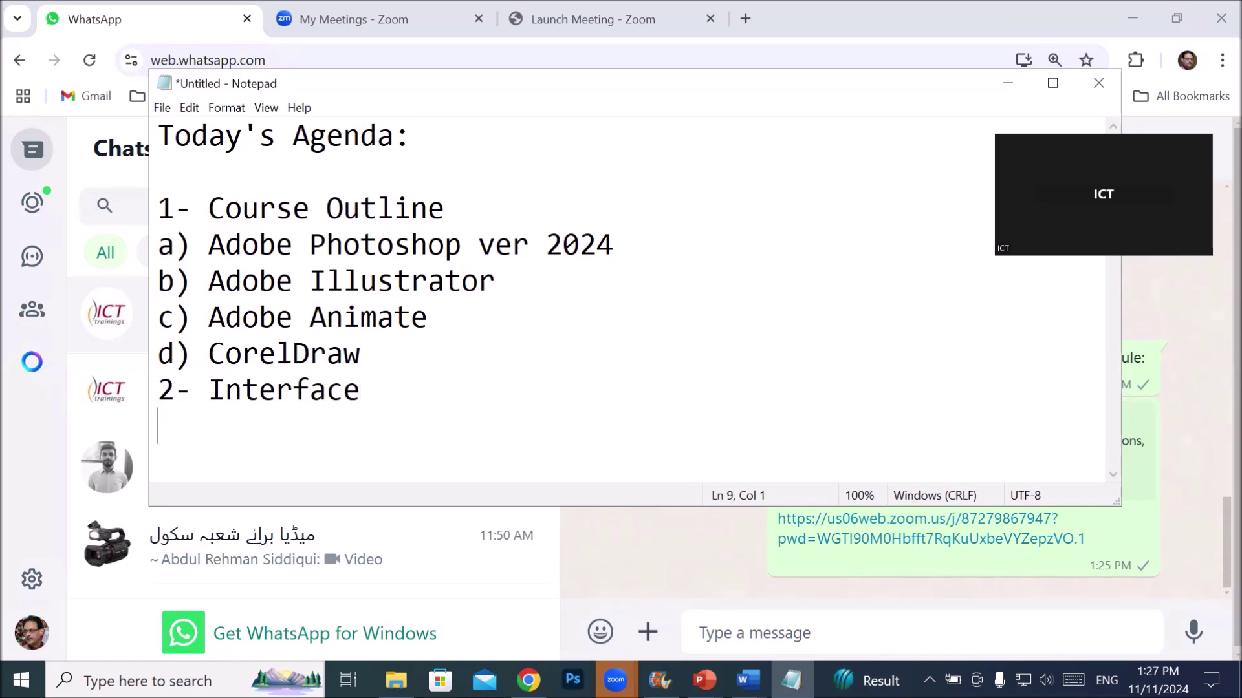
{"action": "key", "text": "Tab"}
- Type the topics 'Menu, Toolbar, Shortcutkeys,Panels (Workspace)', then begin item '3-'
{"action": "type", "text": "Ma"}
{"action": "key", "text": "BackSpace"}
{"action": "type", "text": "enu"}
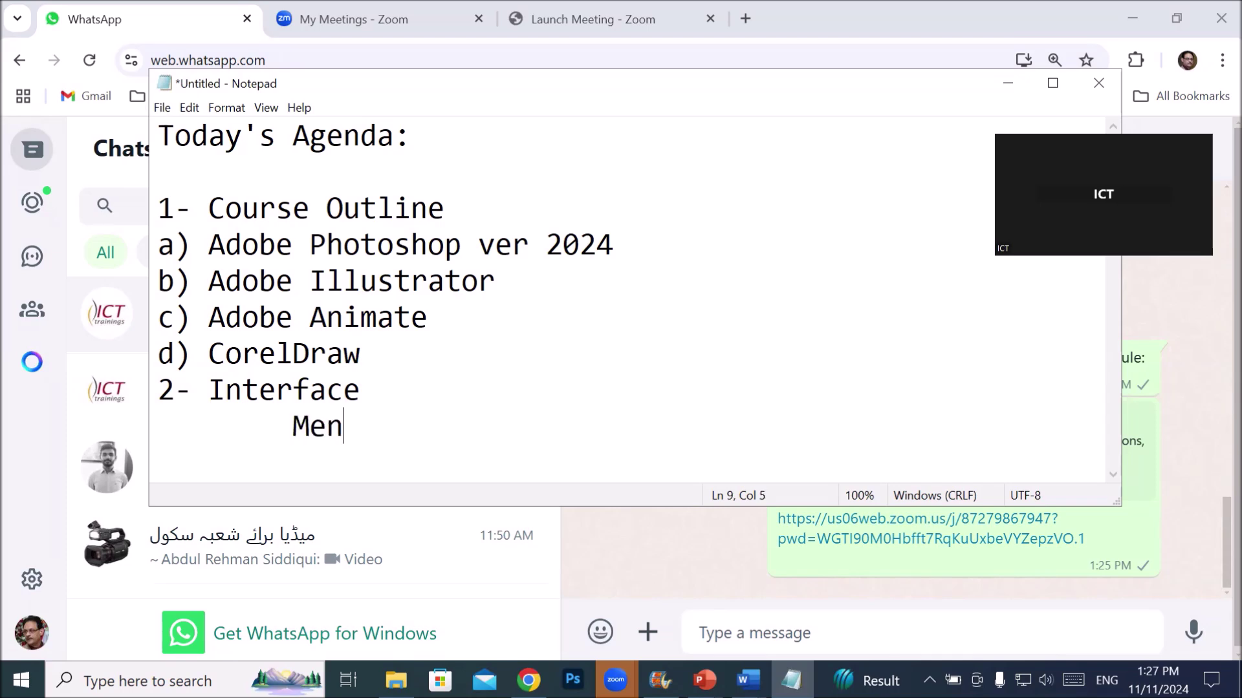
{"action": "key", "text": "BackSpace"}
{"action": "type", "text": "."}
{"action": "key", "text": "BackSpace"}
{"action": "key", "text": "BackSpace"}
{"action": "type", "text": ", Tooll"}
{"action": "key", "text": "BackSpace"}
{"action": "type", "text": "bar"}
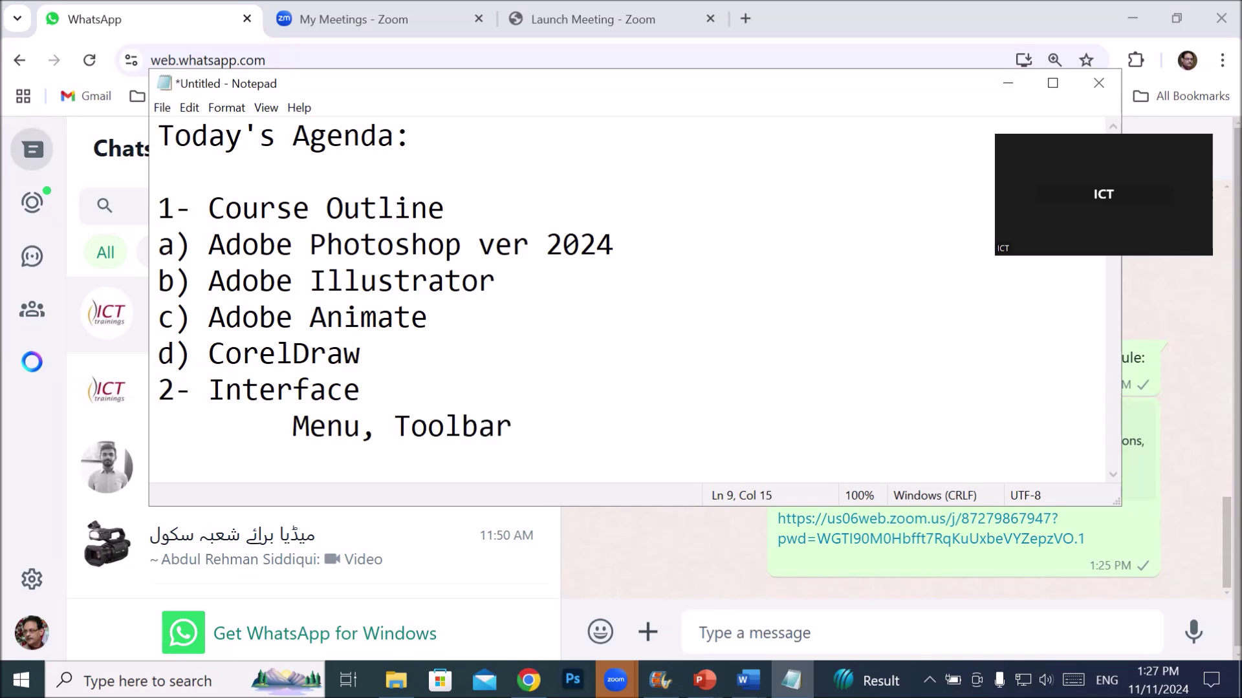
{"action": "type", "text": ", Shortcut"}
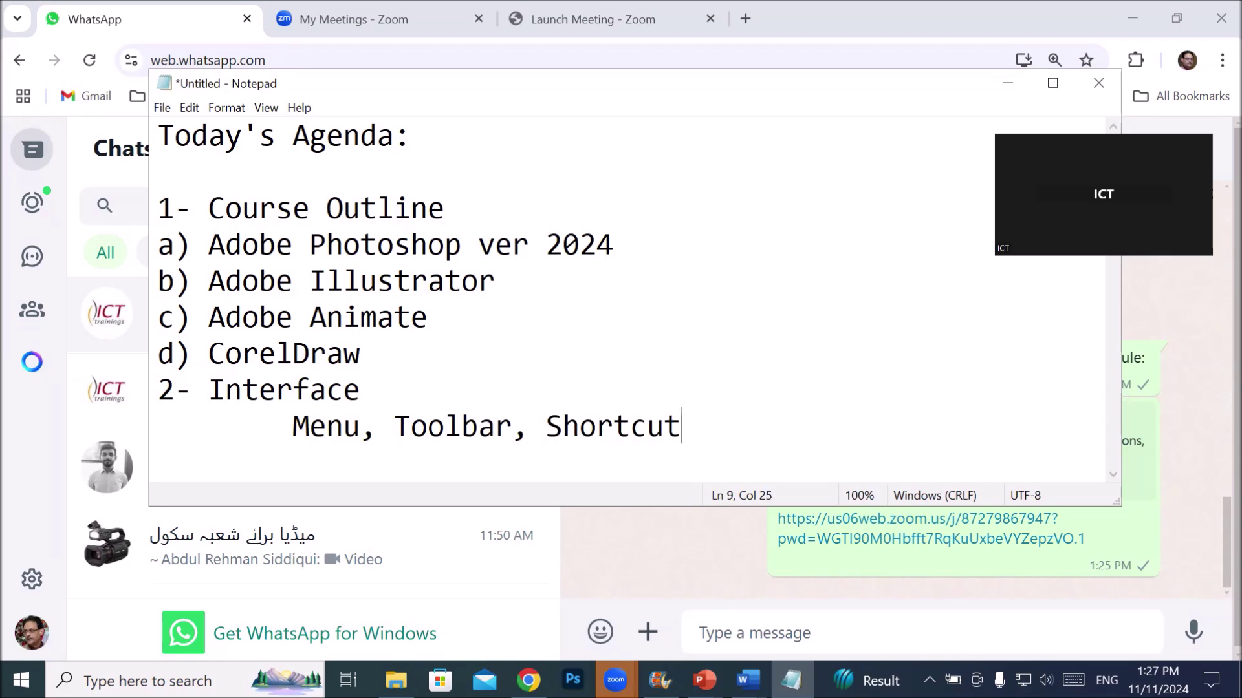
{"action": "type", "text": "keys"}
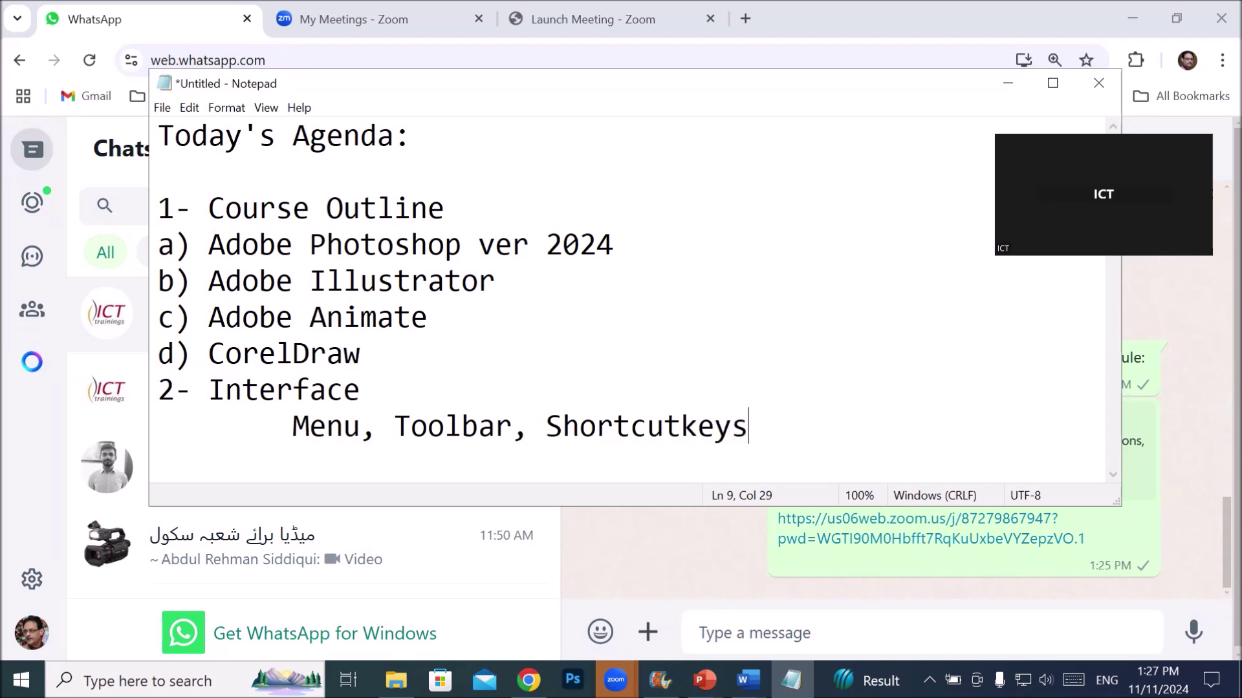
{"action": "type", "text": ",Panels"}
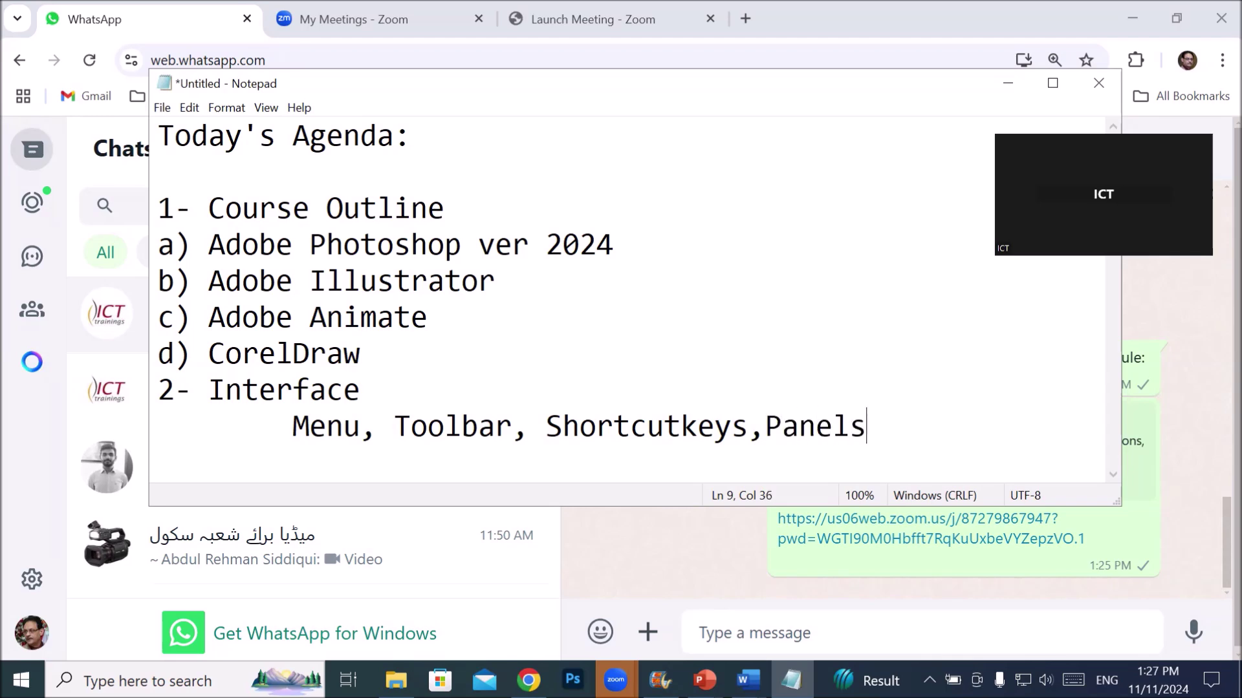
{"action": "type", "text": " (Work"}
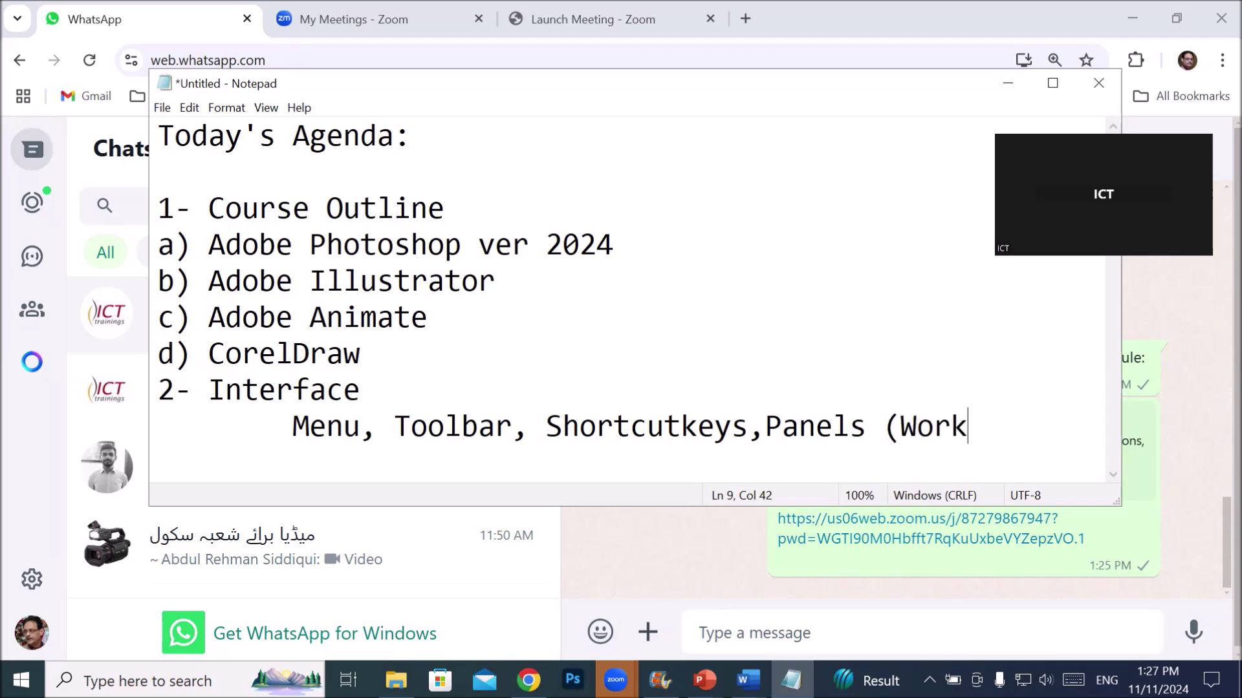
{"action": "type", "text": "space)"}
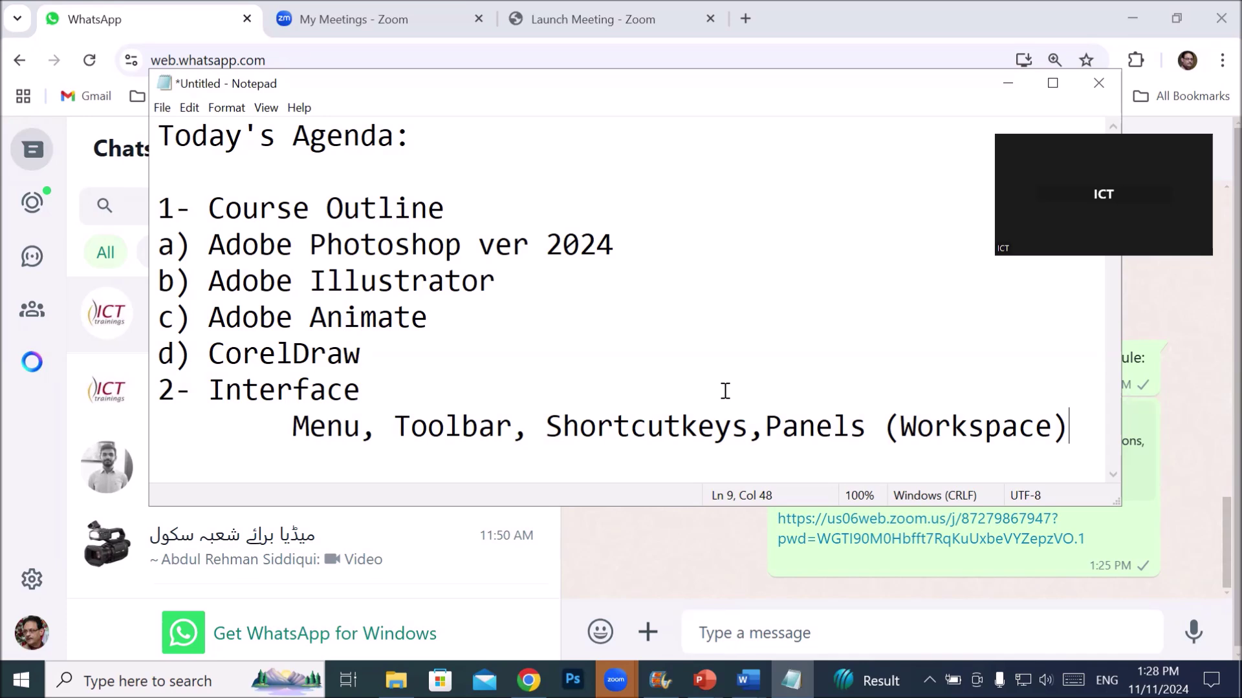
{"action": "key", "text": "Return"}
{"action": "type", "text": "3-"}
- Bring Chrome forward on the 'Launch Meeting - Zoom' tab and select its address
{"action": "left_click", "coordinate": [528, 680]}
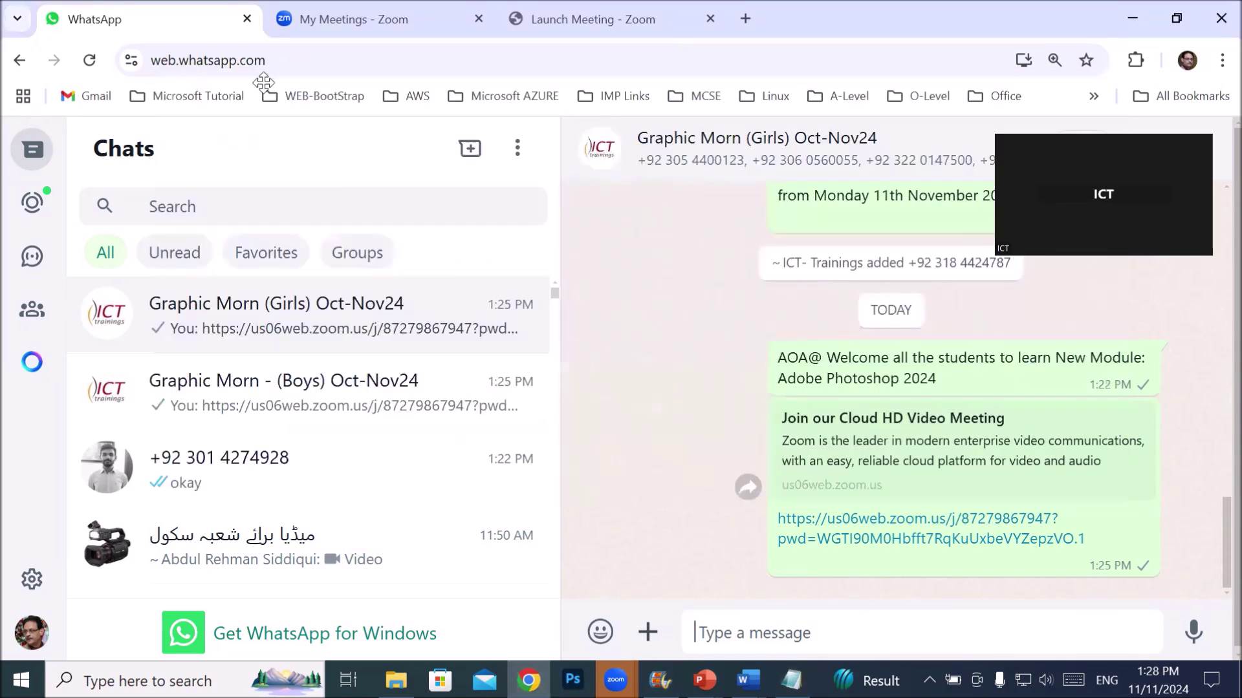
{"action": "left_click", "coordinate": [545, 21]}
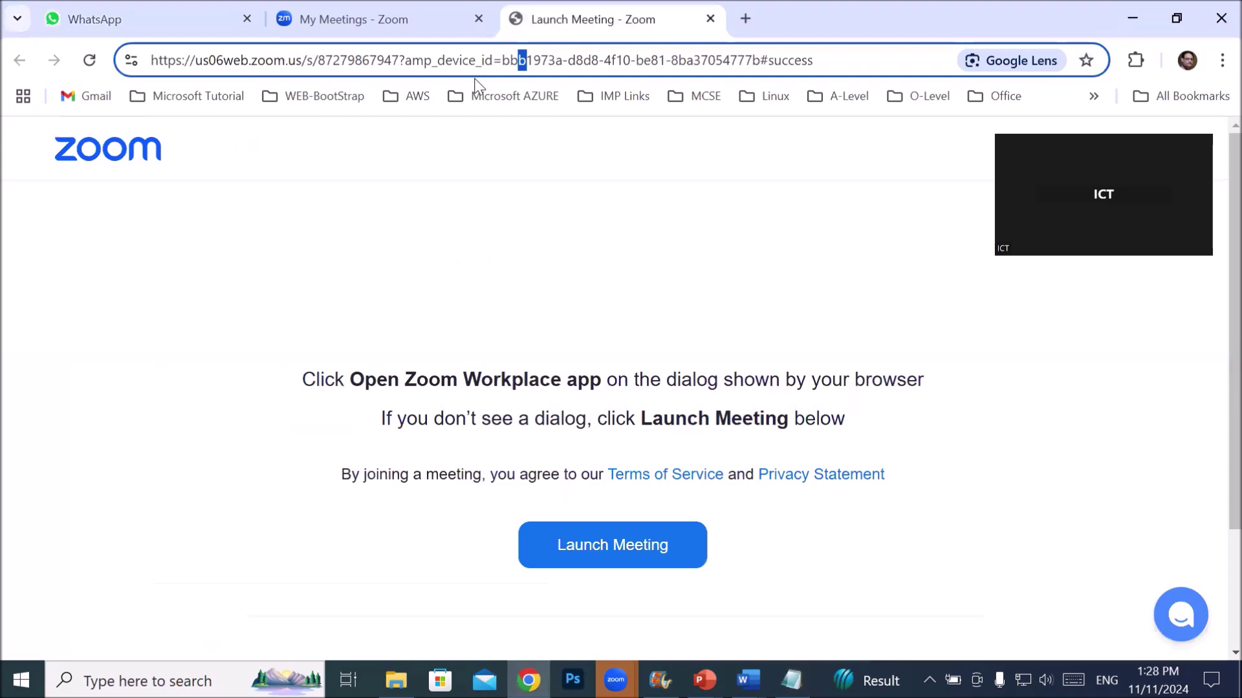
{"action": "triple_click", "coordinate": [481, 64]}
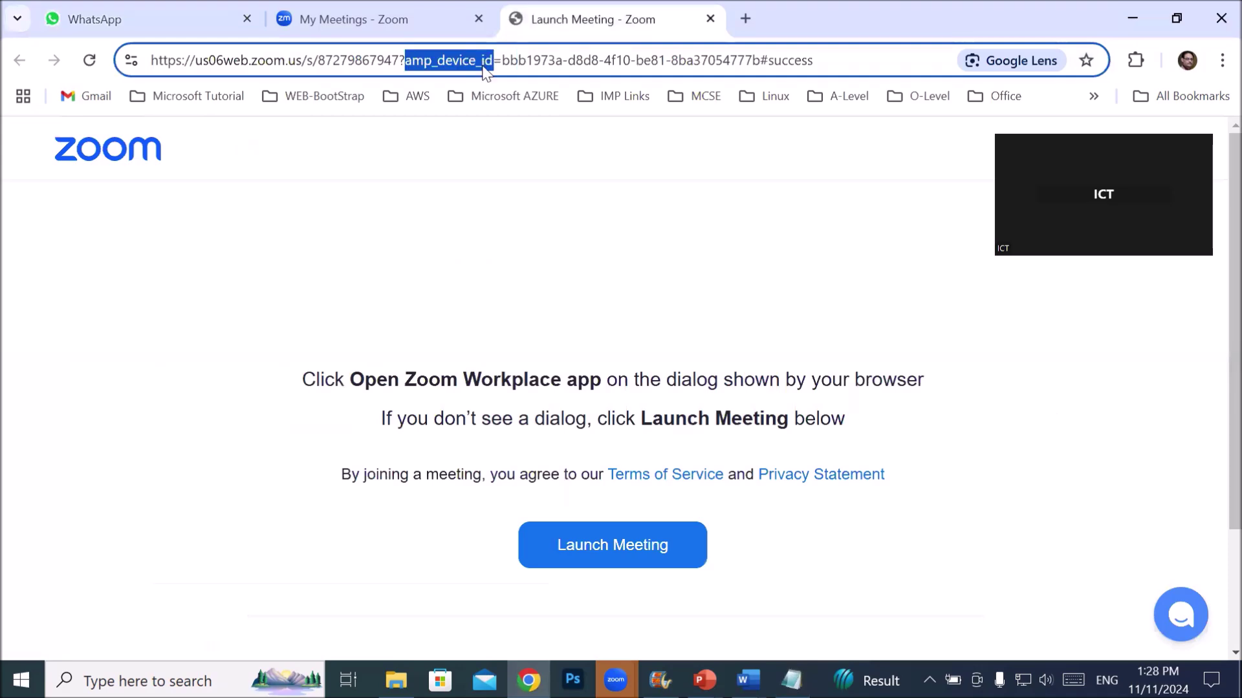
- Go to Google and search for 'ict trainings institute'
{"action": "type", "text": "goo"}
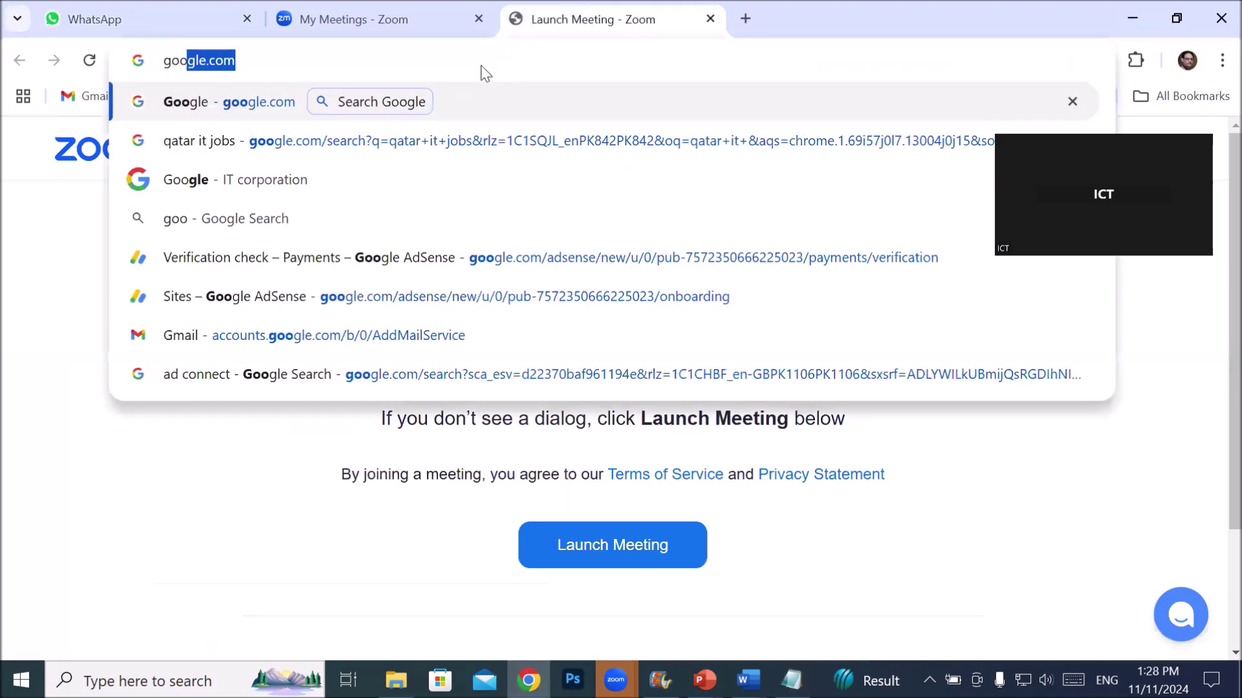
{"action": "key", "text": "Return"}
{"action": "type", "text": "ict"}
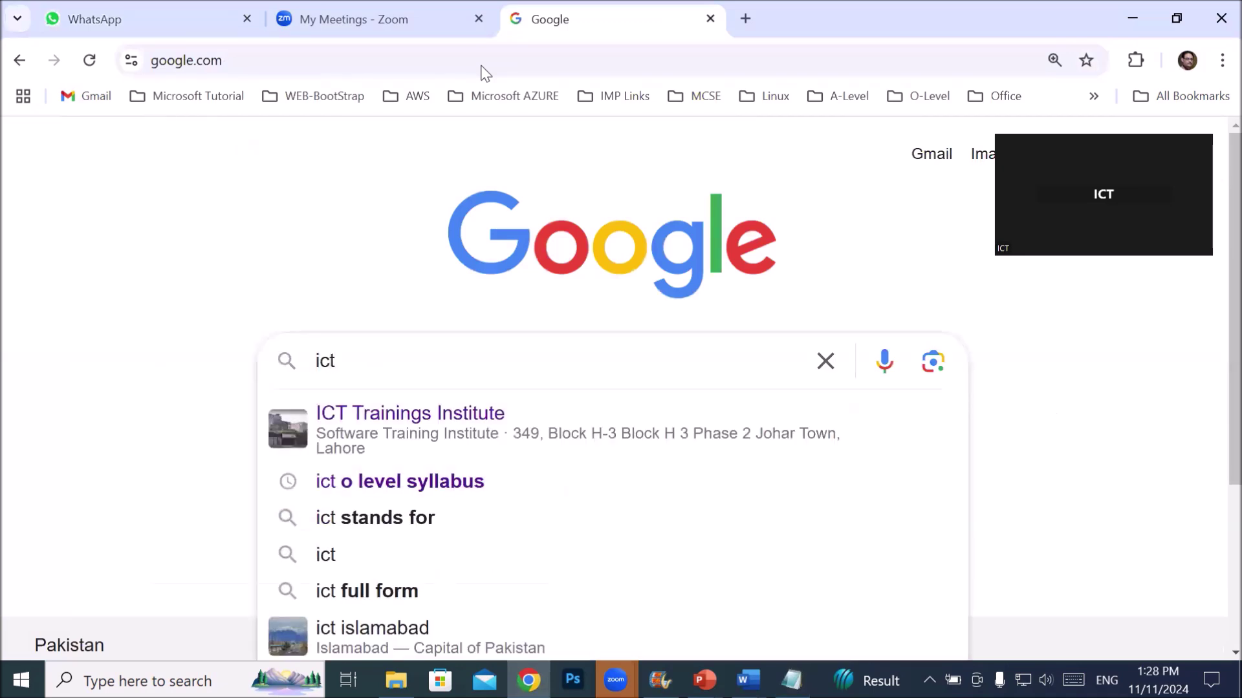
{"action": "type", "text": " train"}
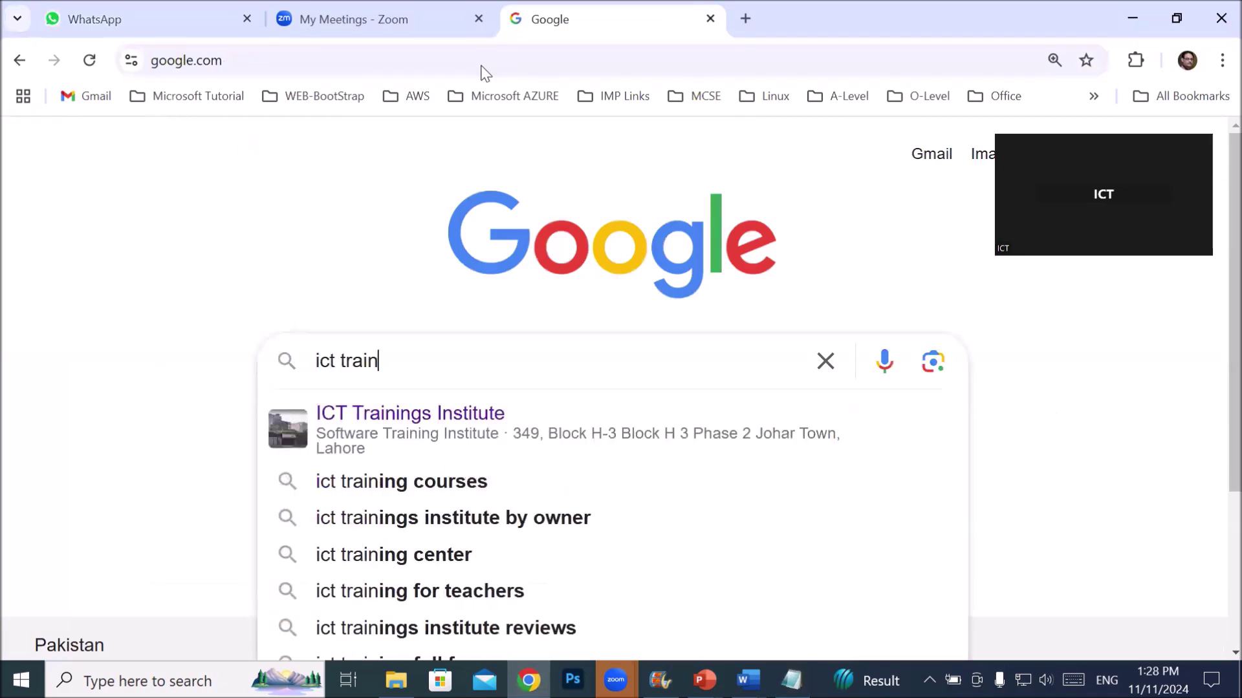
{"action": "key", "text": "Down"}
{"action": "key", "text": "Return"}
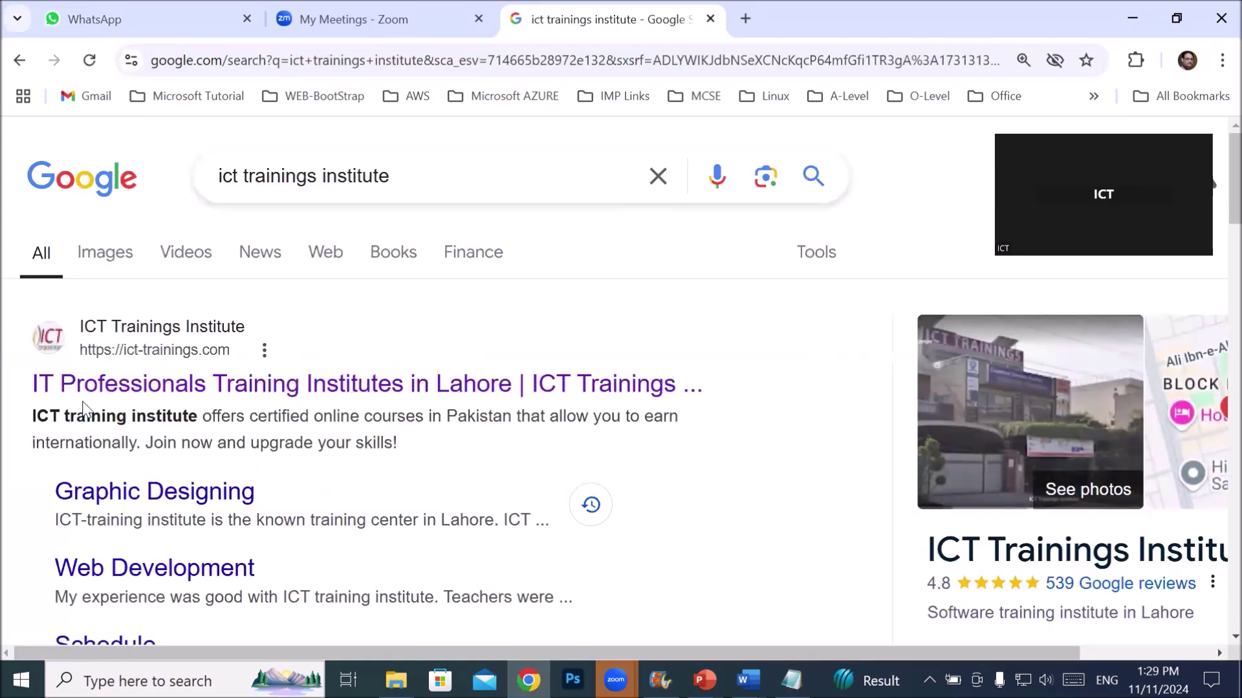
- Open the ICT Trainings Institute site and its Graphic Designing course page
{"action": "left_click", "coordinate": [159, 386]}
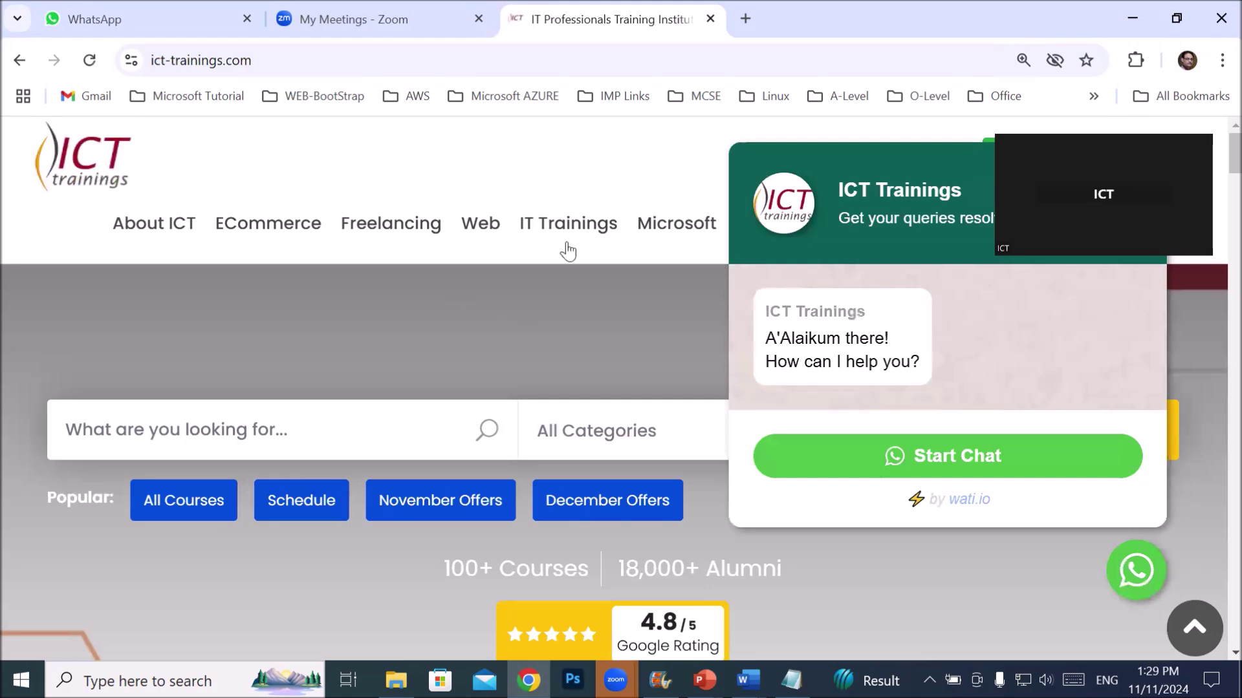
{"action": "mouse_move", "coordinate": [573, 226]}
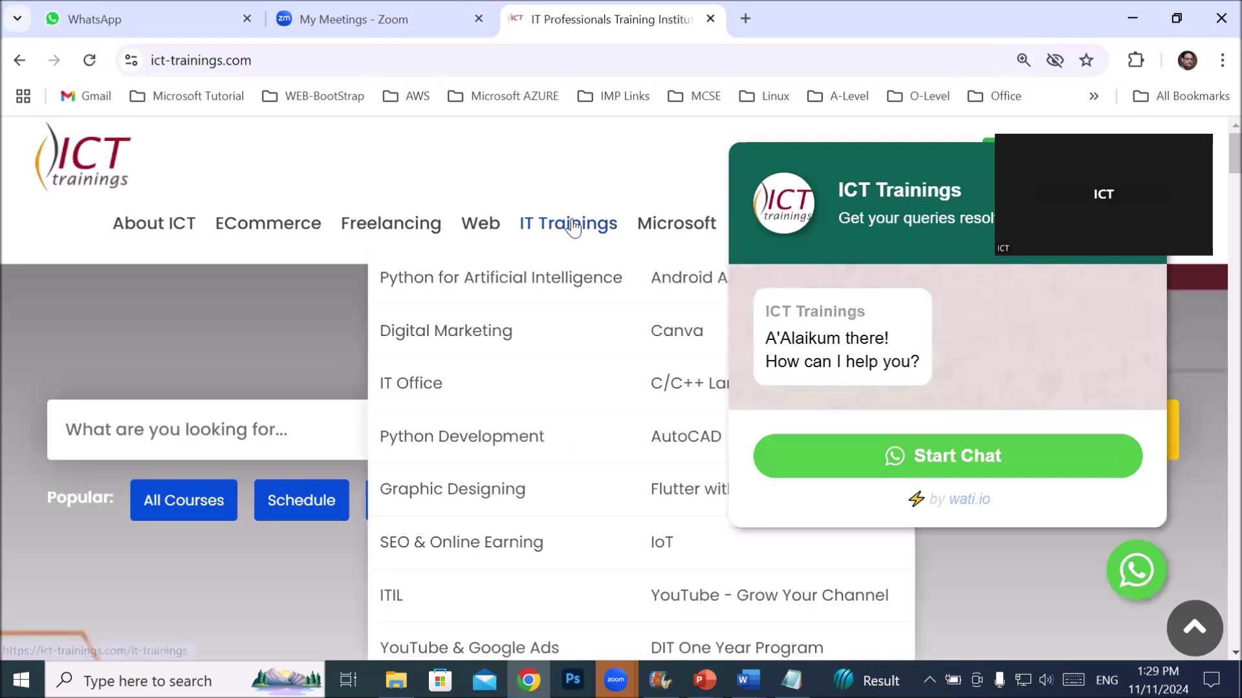
{"action": "left_click", "coordinate": [427, 497]}
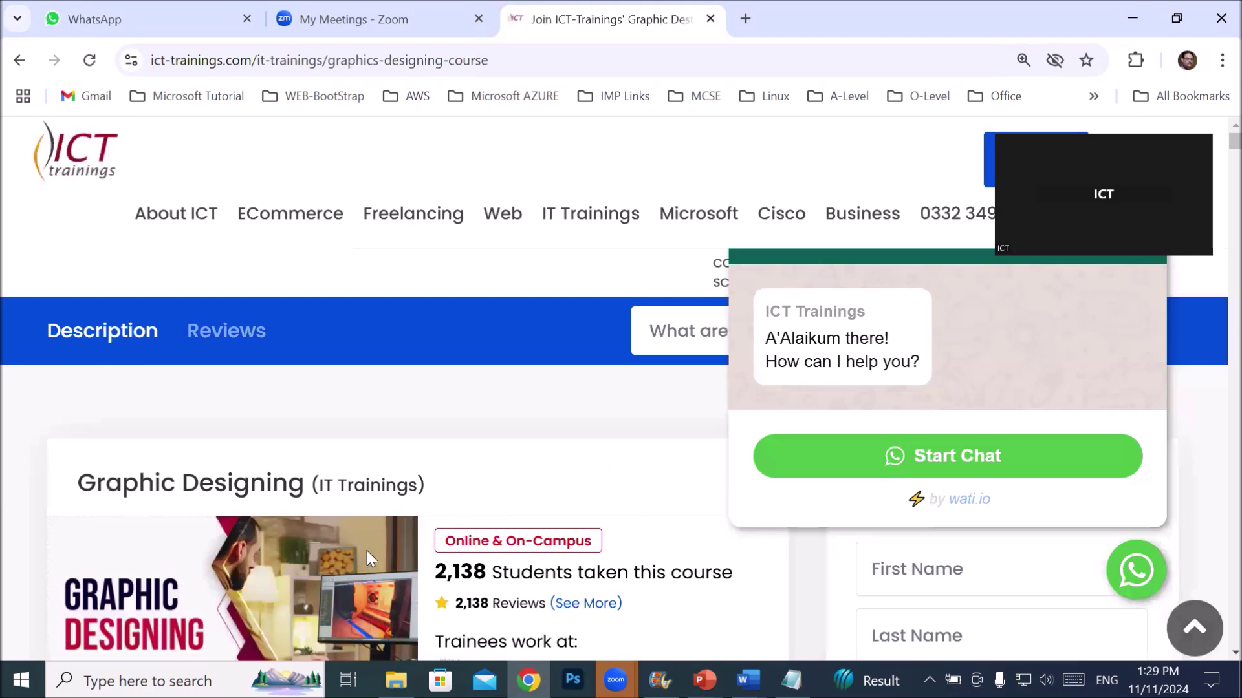
- Scroll down to the course schedule and close the WhatsApp chat widget
{"action": "scroll", "coordinate": [373, 533], "scroll_direction": "down", "scroll_amount": 5}
{"action": "scroll", "coordinate": [374, 534], "scroll_direction": "down", "scroll_amount": 5}
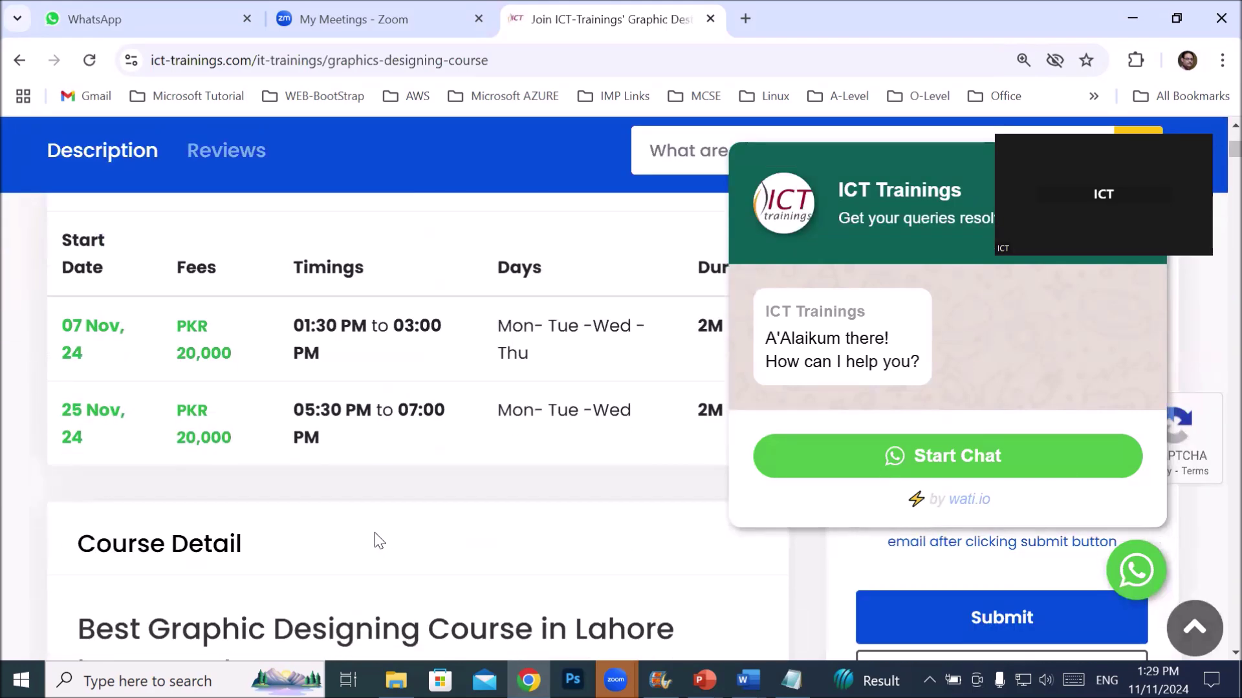
{"action": "left_click_drag", "start_coordinate": [921, 167], "coordinate": [507, 457]}
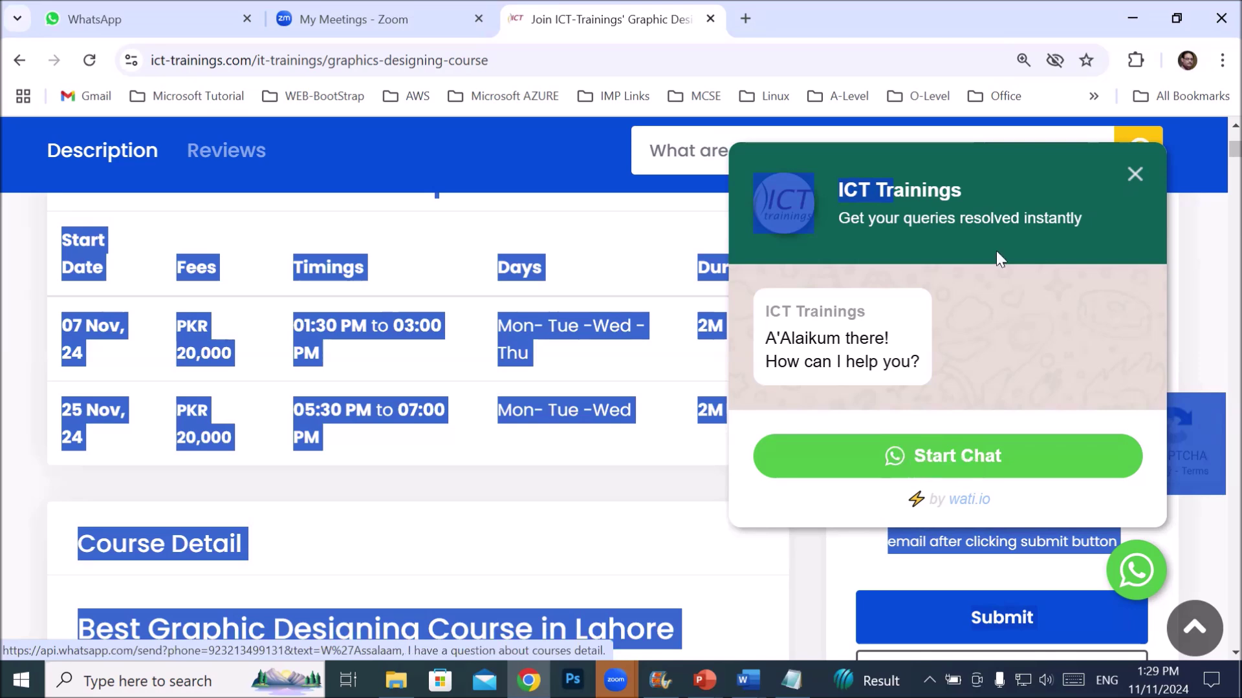
{"action": "left_click", "coordinate": [1134, 181]}
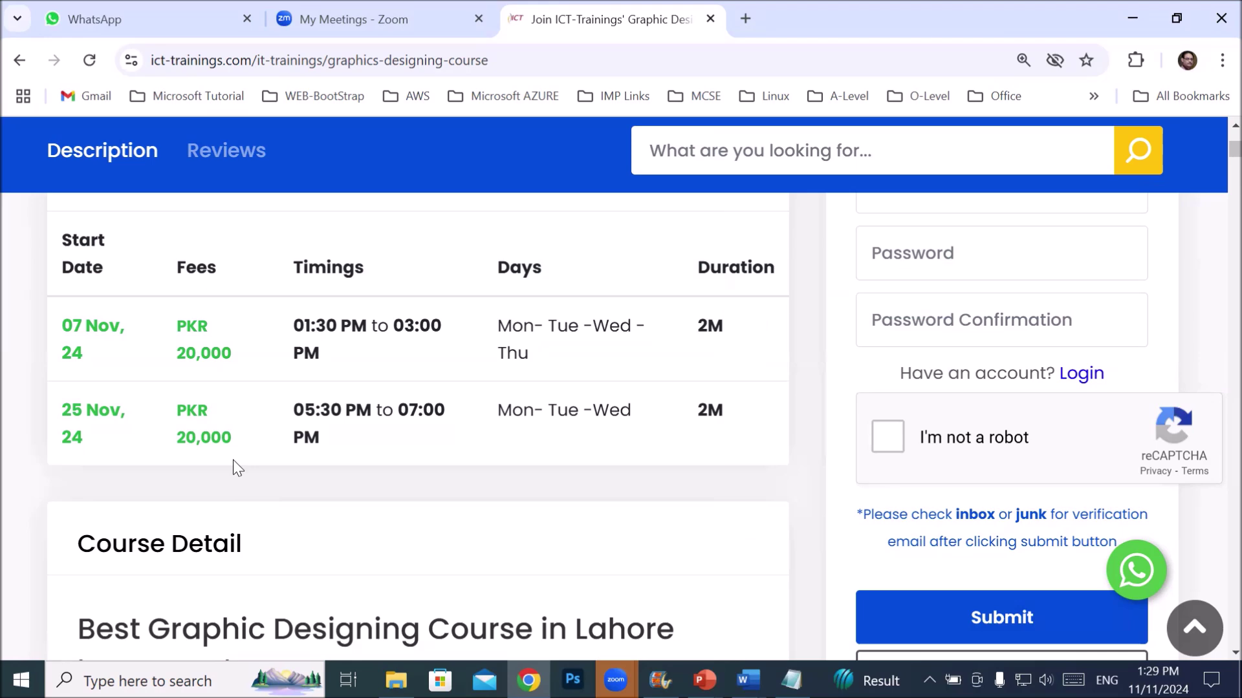
- Scroll past Course Detail and Importance of graphic designing to the benefits list
{"action": "scroll", "coordinate": [297, 458], "scroll_direction": "down", "scroll_amount": 3}
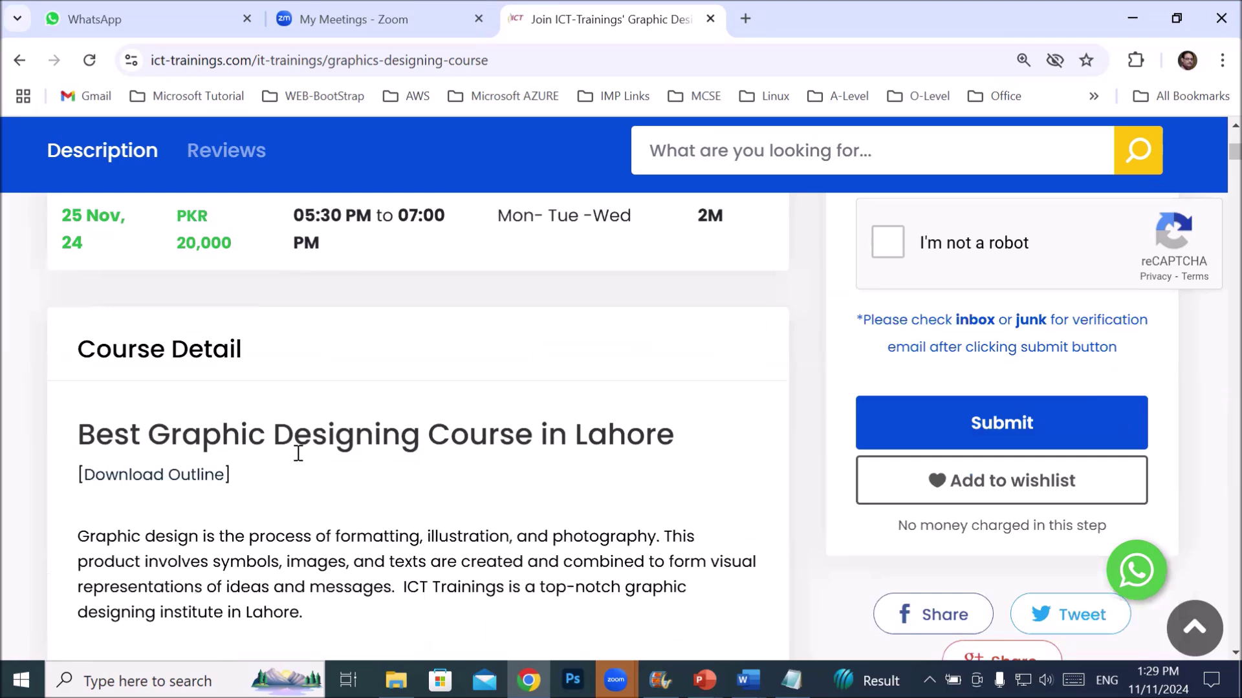
{"action": "scroll", "coordinate": [298, 453], "scroll_direction": "down", "scroll_amount": 2}
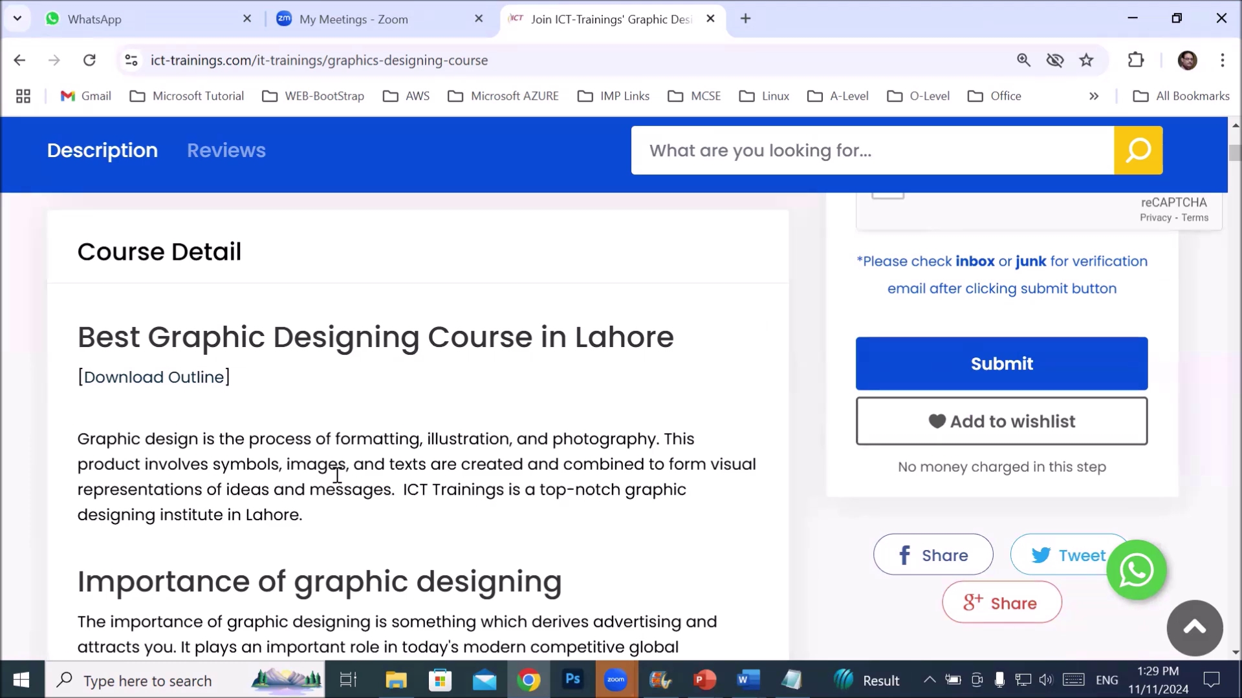
{"action": "scroll", "coordinate": [337, 476], "scroll_direction": "down", "scroll_amount": 3}
{"action": "scroll", "coordinate": [337, 476], "scroll_direction": "down", "scroll_amount": 7}
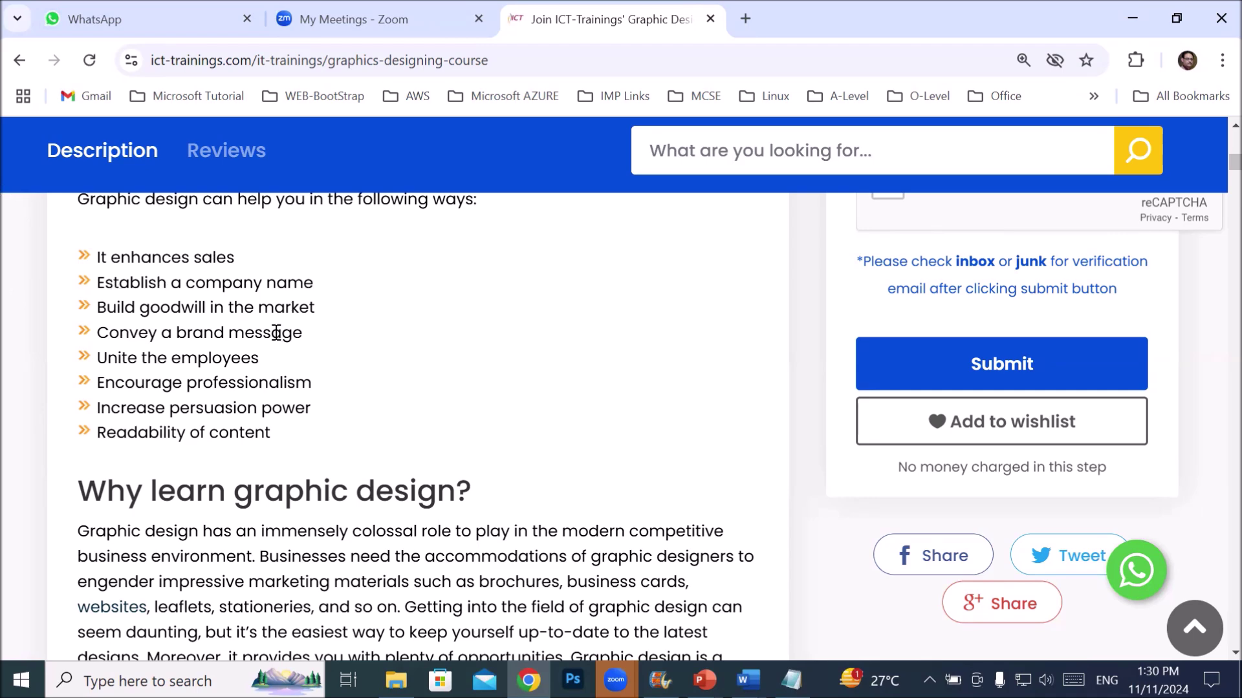
- Highlight the 'enhances sales' and 'Establish a company name' benefits, then scroll onward
{"action": "left_click_drag", "start_coordinate": [111, 256], "coordinate": [278, 262]}
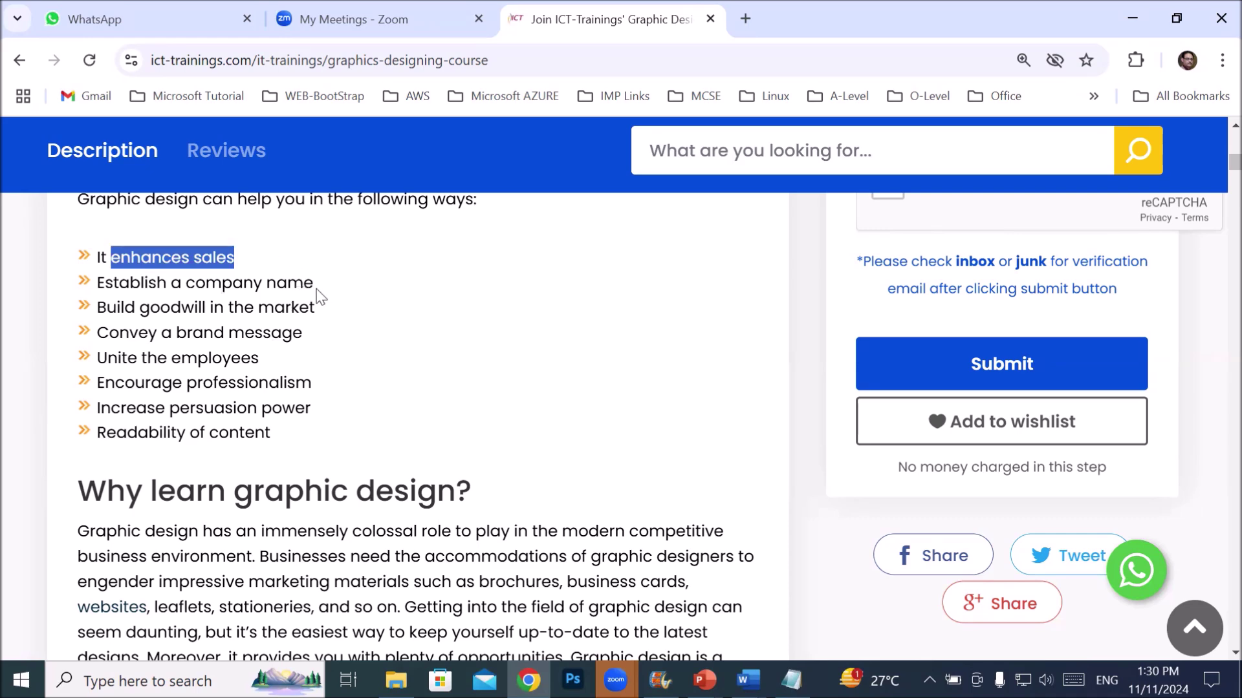
{"action": "left_click_drag", "start_coordinate": [308, 285], "coordinate": [71, 300]}
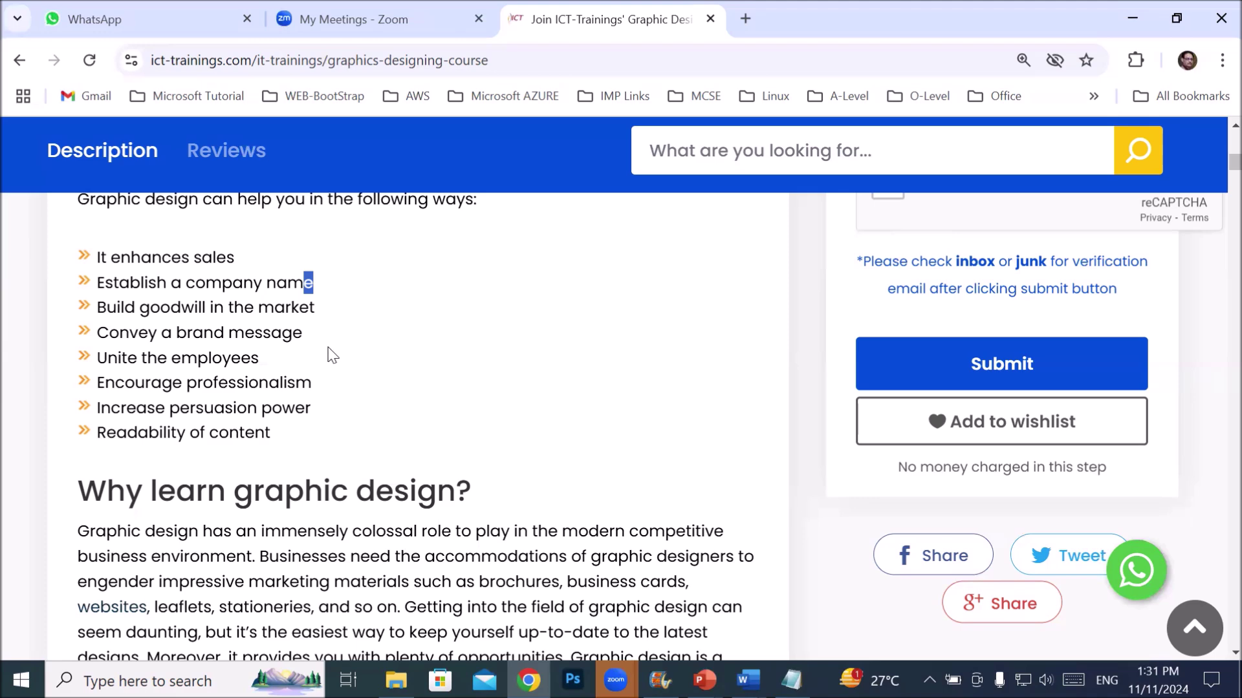
{"action": "scroll", "coordinate": [333, 346], "scroll_direction": "down", "scroll_amount": 3}
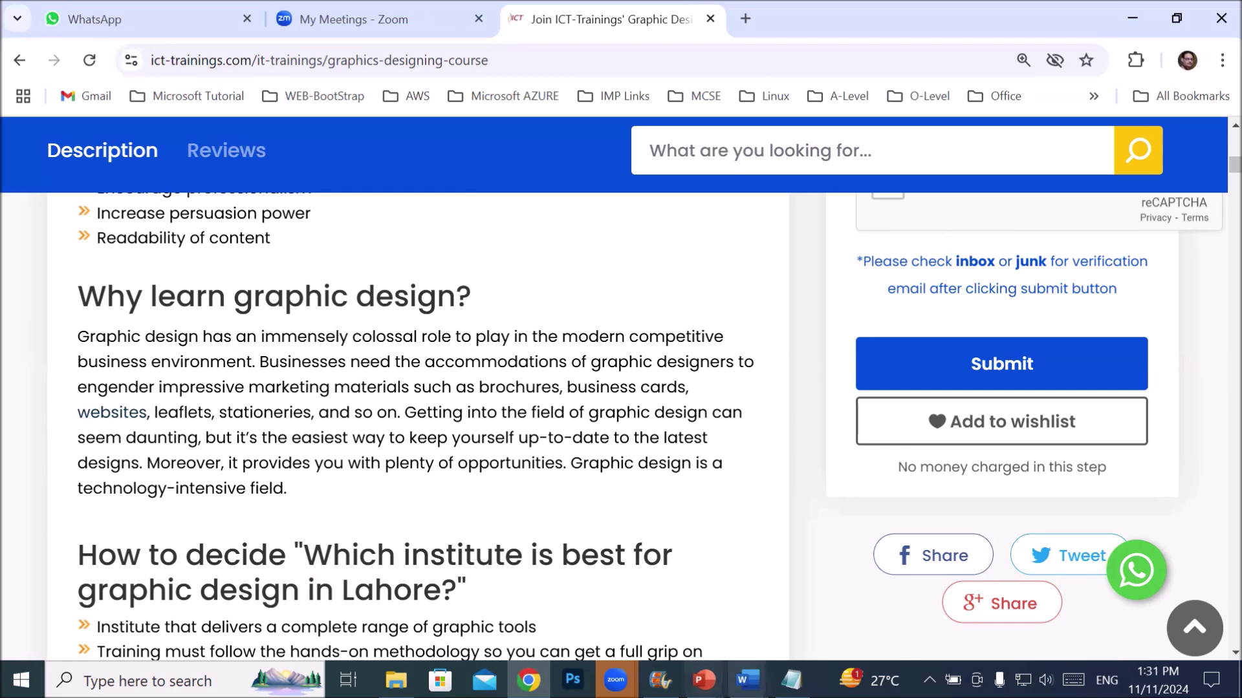
- Scroll through Who should attend and Course Outline to the Adobe Photoshop topics
{"action": "scroll", "coordinate": [432, 452], "scroll_direction": "down", "scroll_amount": 2}
{"action": "scroll", "coordinate": [440, 452], "scroll_direction": "down", "scroll_amount": 7}
{"action": "scroll", "coordinate": [442, 452], "scroll_direction": "down", "scroll_amount": 6}
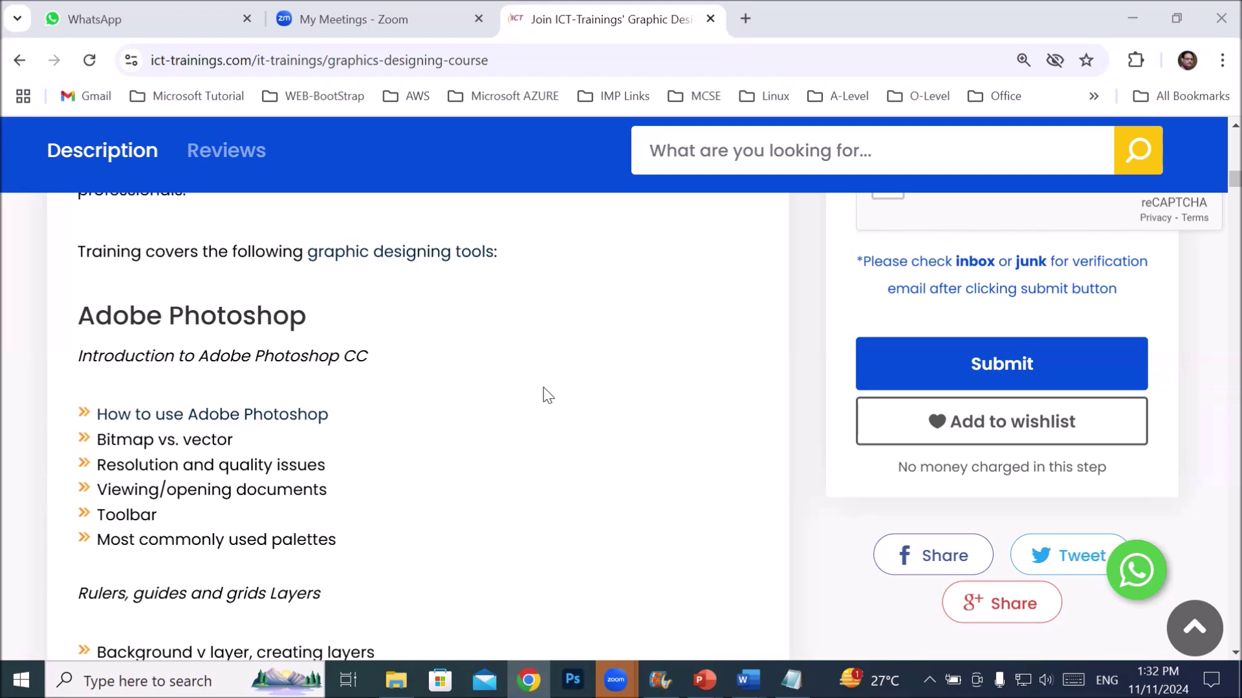
- Highlight 'Introduction to Adobe Photoshop CC' under the Adobe Photoshop heading
{"action": "left_click_drag", "start_coordinate": [83, 361], "coordinate": [418, 366]}
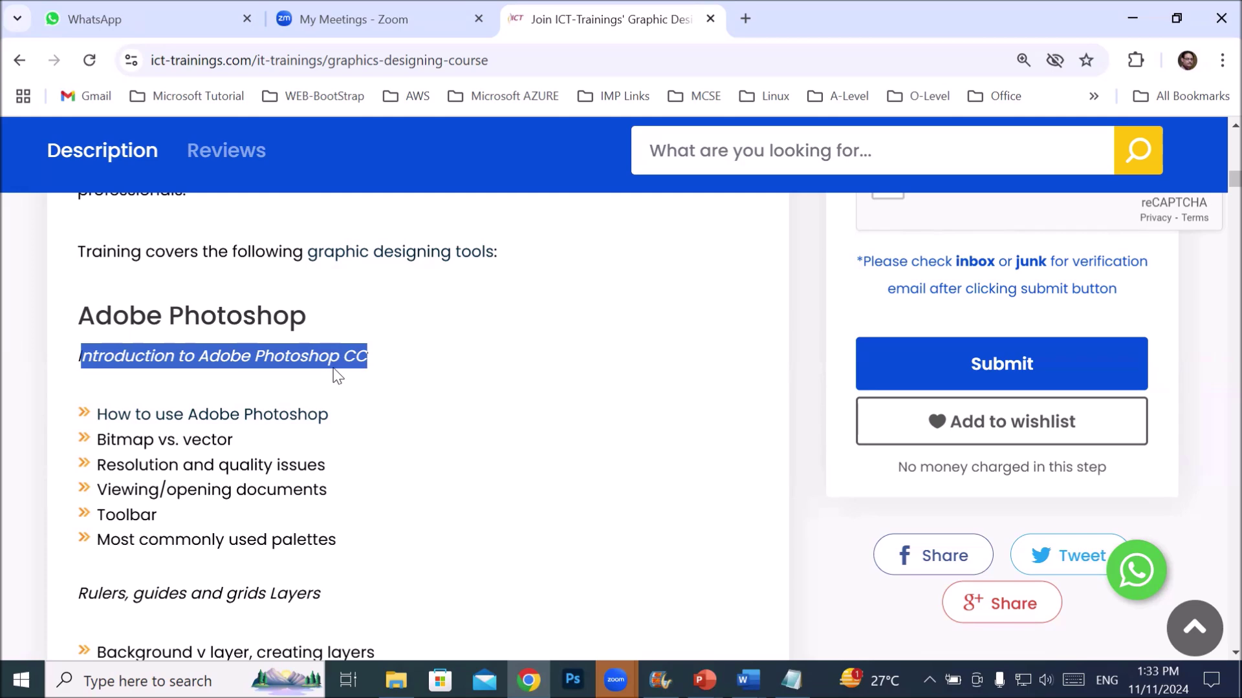
{"action": "scroll", "coordinate": [372, 401], "scroll_direction": "down", "scroll_amount": 1}
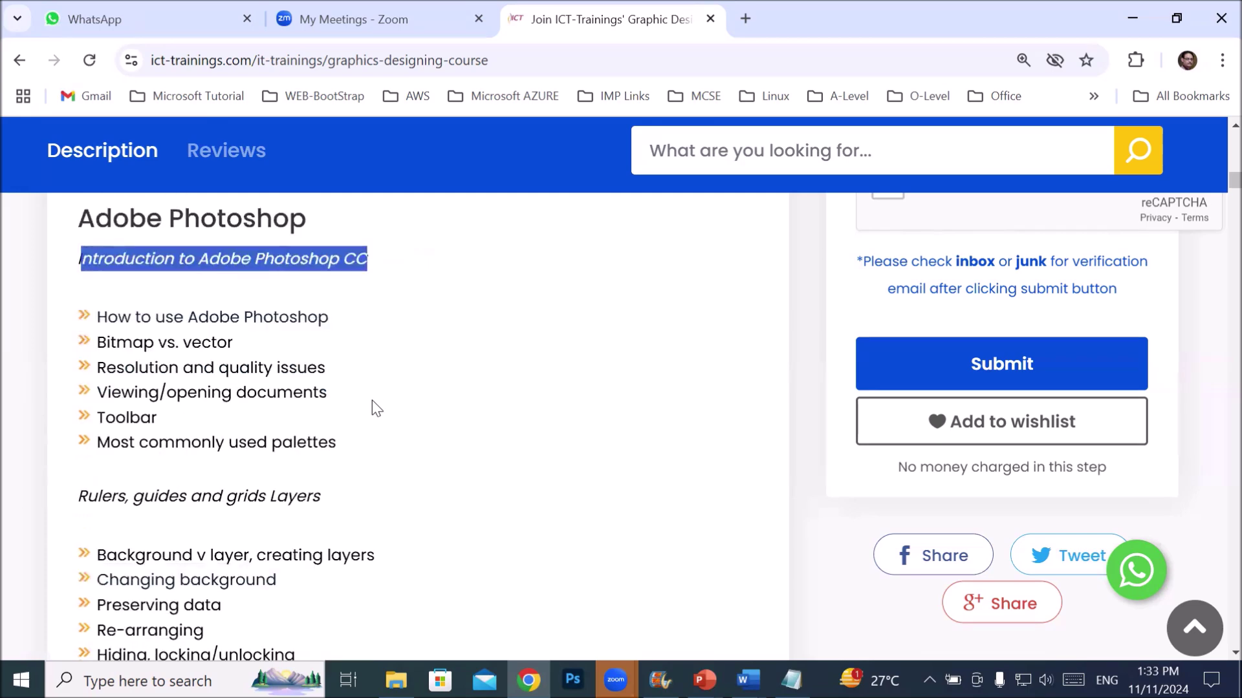
{"action": "left_click_drag", "start_coordinate": [153, 327], "coordinate": [310, 317]}
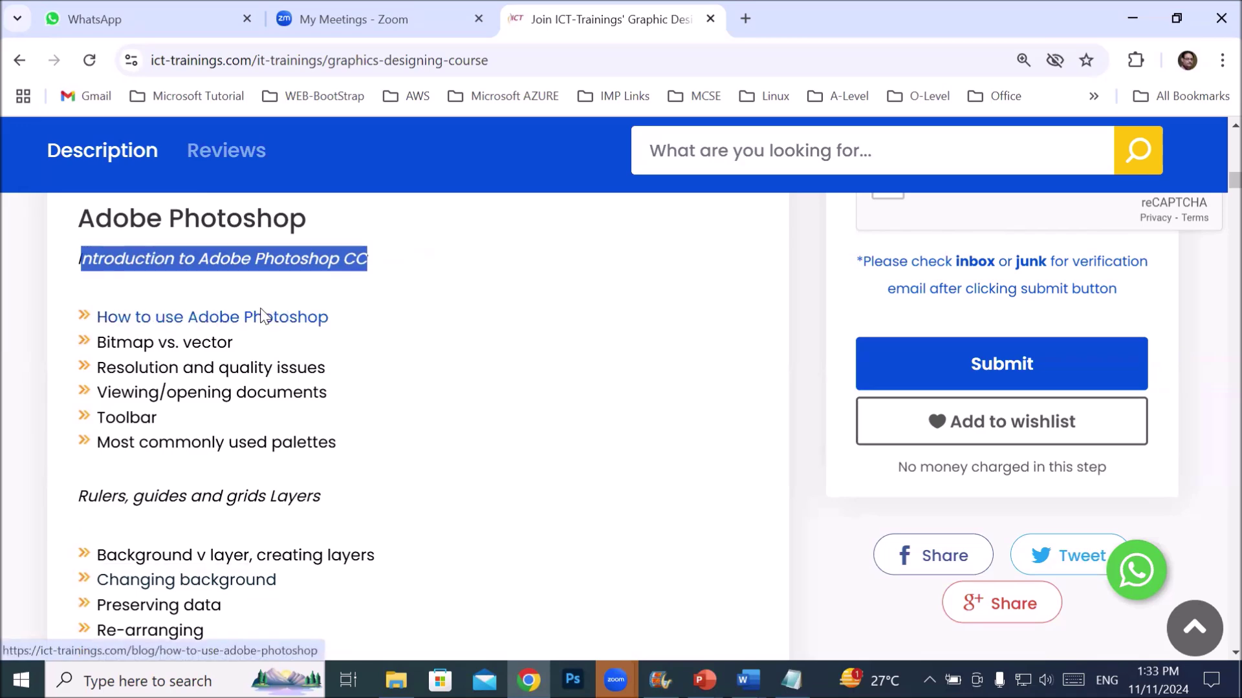
{"action": "left_click_drag", "start_coordinate": [97, 343], "coordinate": [251, 350]}
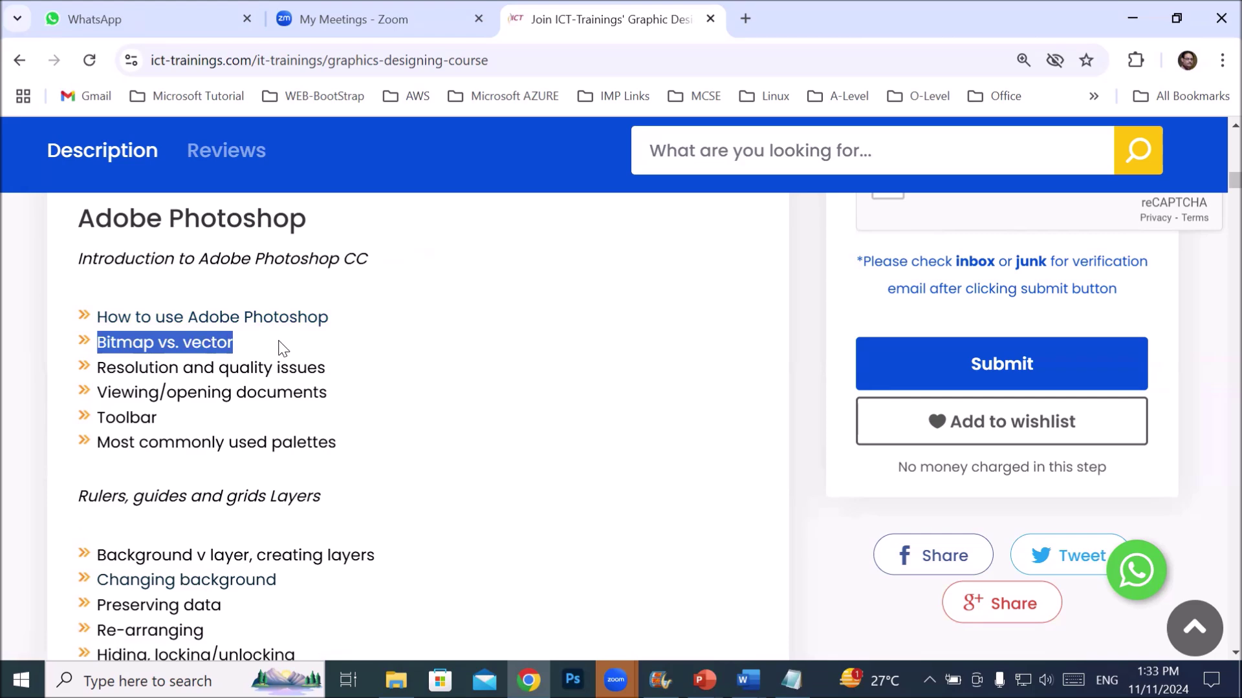
{"action": "left_click_drag", "start_coordinate": [116, 368], "coordinate": [313, 361]}
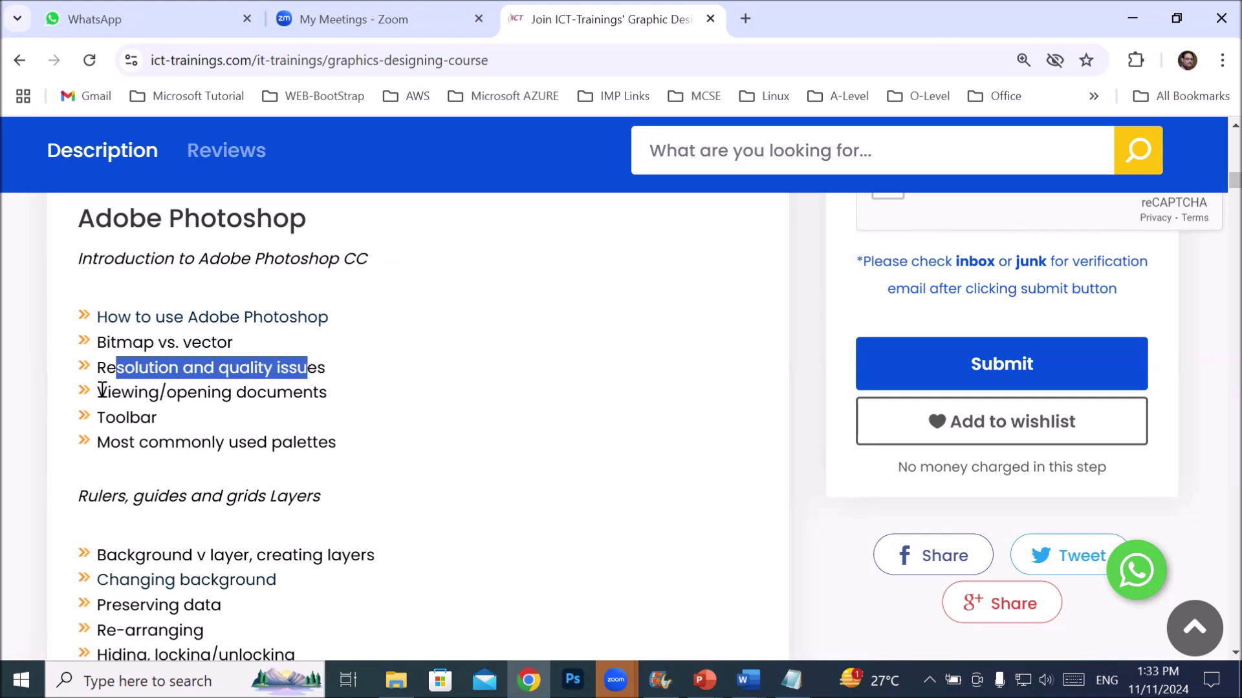
{"action": "left_click_drag", "start_coordinate": [98, 391], "coordinate": [330, 396]}
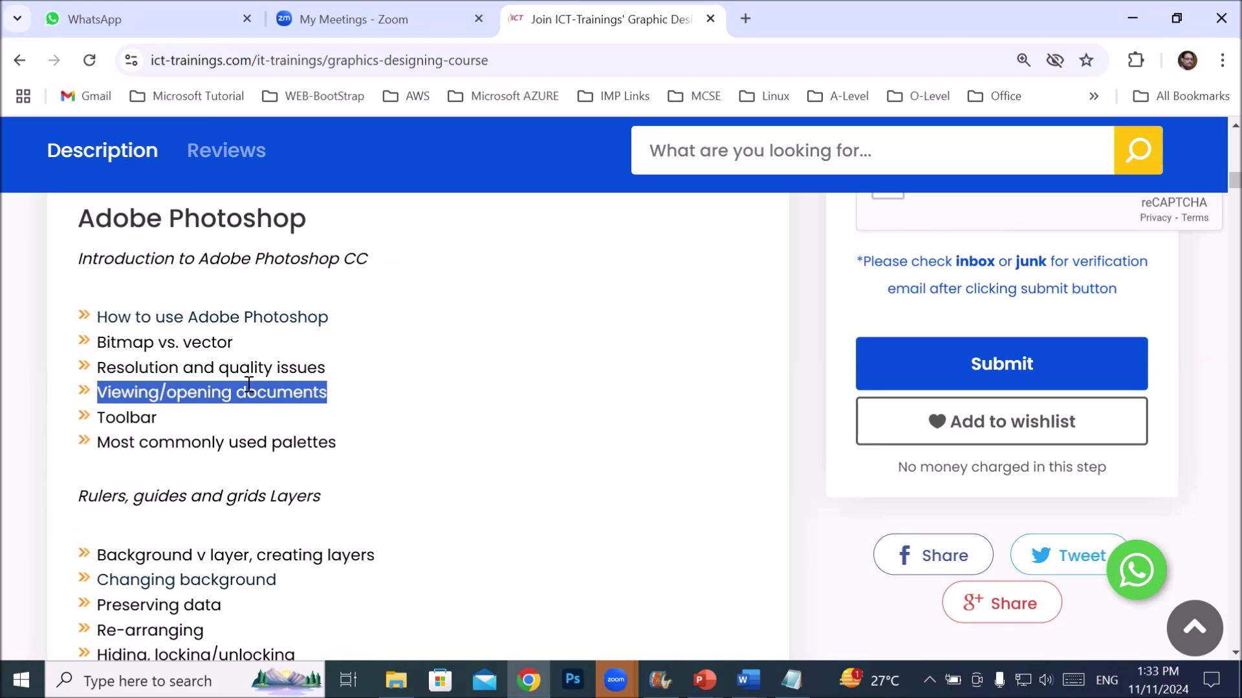
{"action": "scroll", "coordinate": [249, 385], "scroll_direction": "down", "scroll_amount": 1}
{"action": "mouse_move", "coordinate": [103, 320]}
{"action": "left_mouse_down"}
{"action": "mouse_move", "coordinate": [179, 326]}
{"action": "mouse_move", "coordinate": [97, 318]}
{"action": "left_mouse_up"}
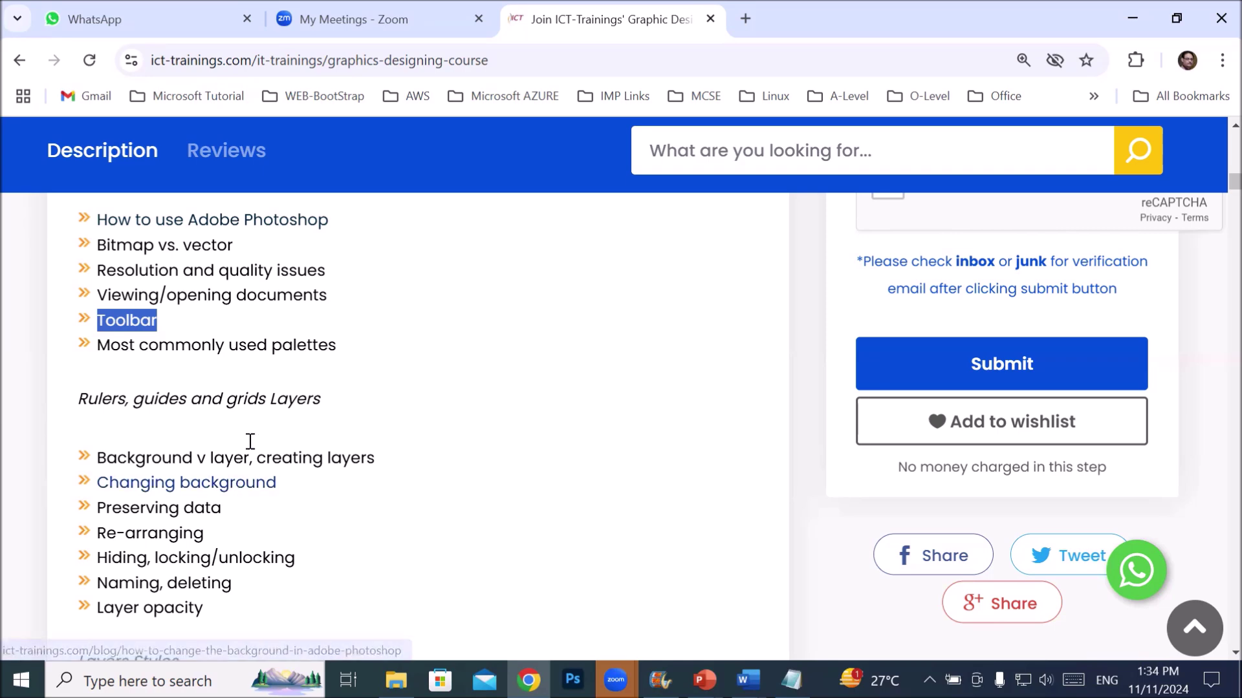
{"action": "scroll", "coordinate": [259, 406], "scroll_direction": "down", "scroll_amount": 1}
{"action": "left_click", "coordinate": [196, 249]}
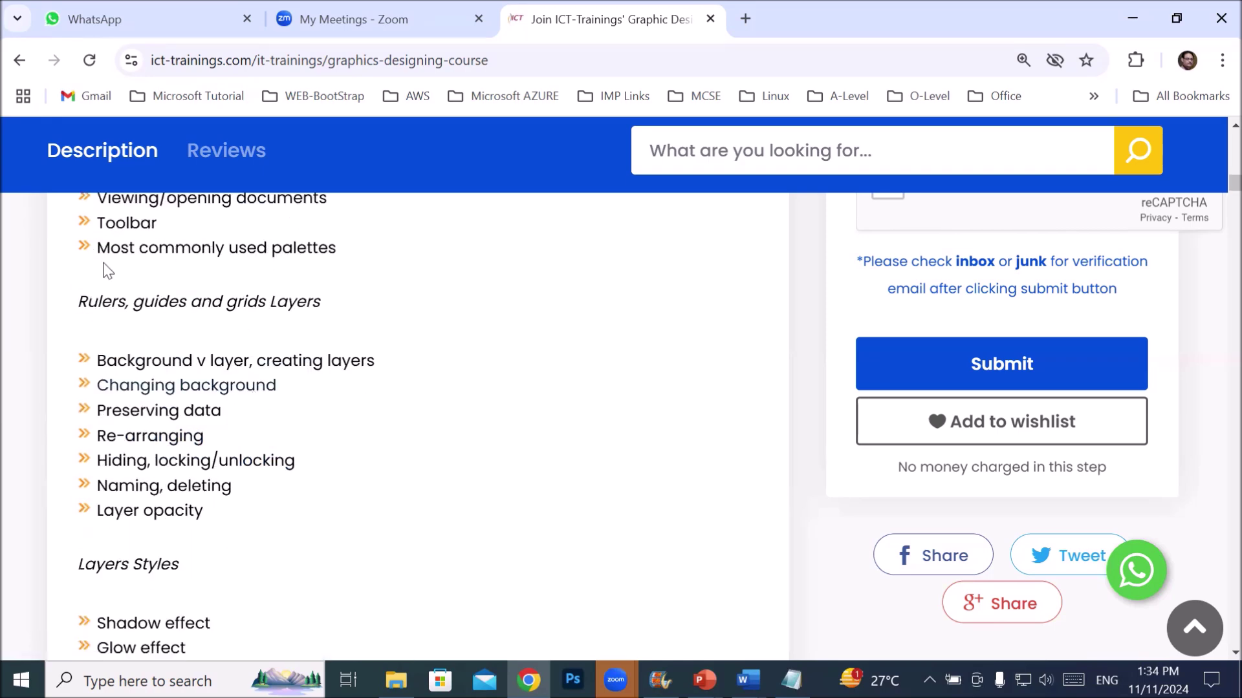
{"action": "left_click_drag", "start_coordinate": [97, 245], "coordinate": [347, 239]}
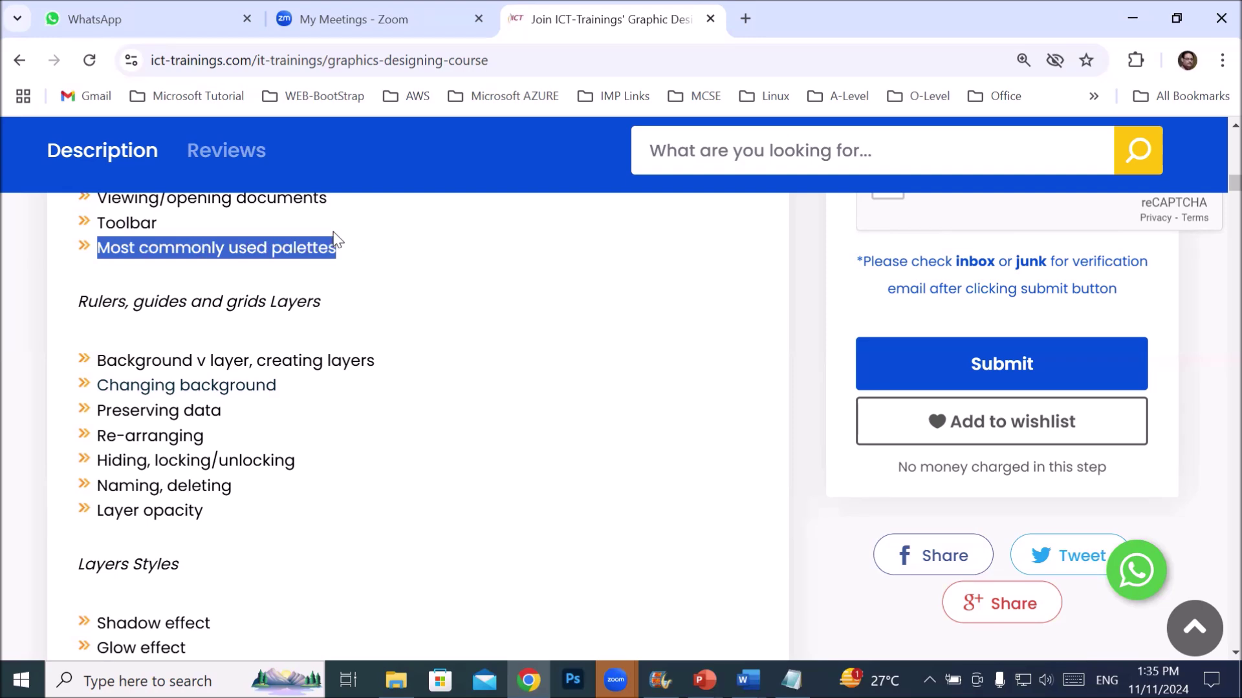
{"action": "scroll", "coordinate": [335, 240], "scroll_direction": "up", "scroll_amount": 1}
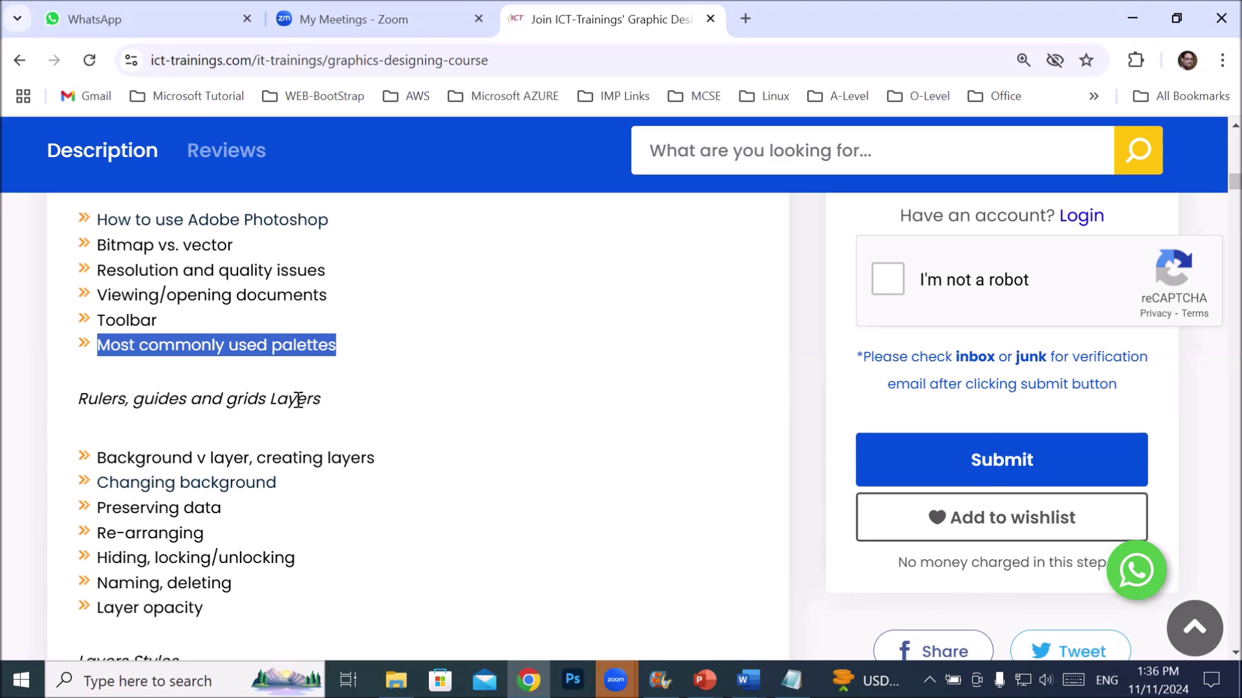
{"action": "scroll", "coordinate": [297, 421], "scroll_direction": "down", "scroll_amount": 1}
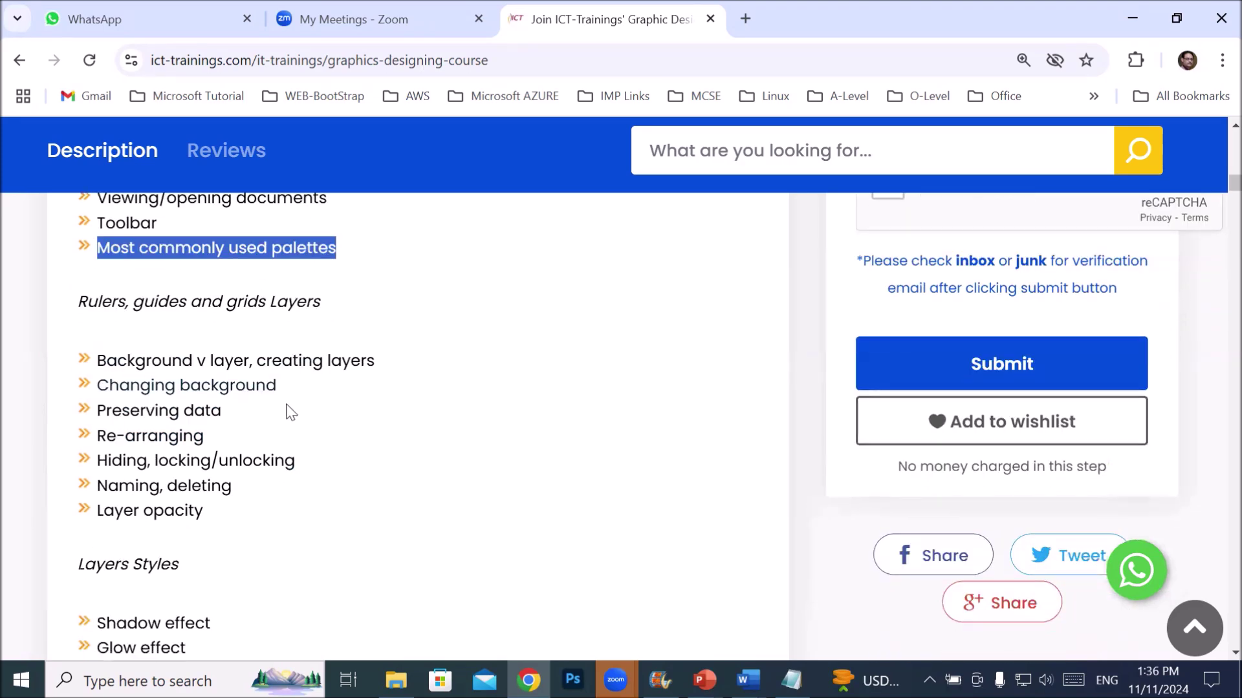
{"action": "left_click", "coordinate": [123, 307]}
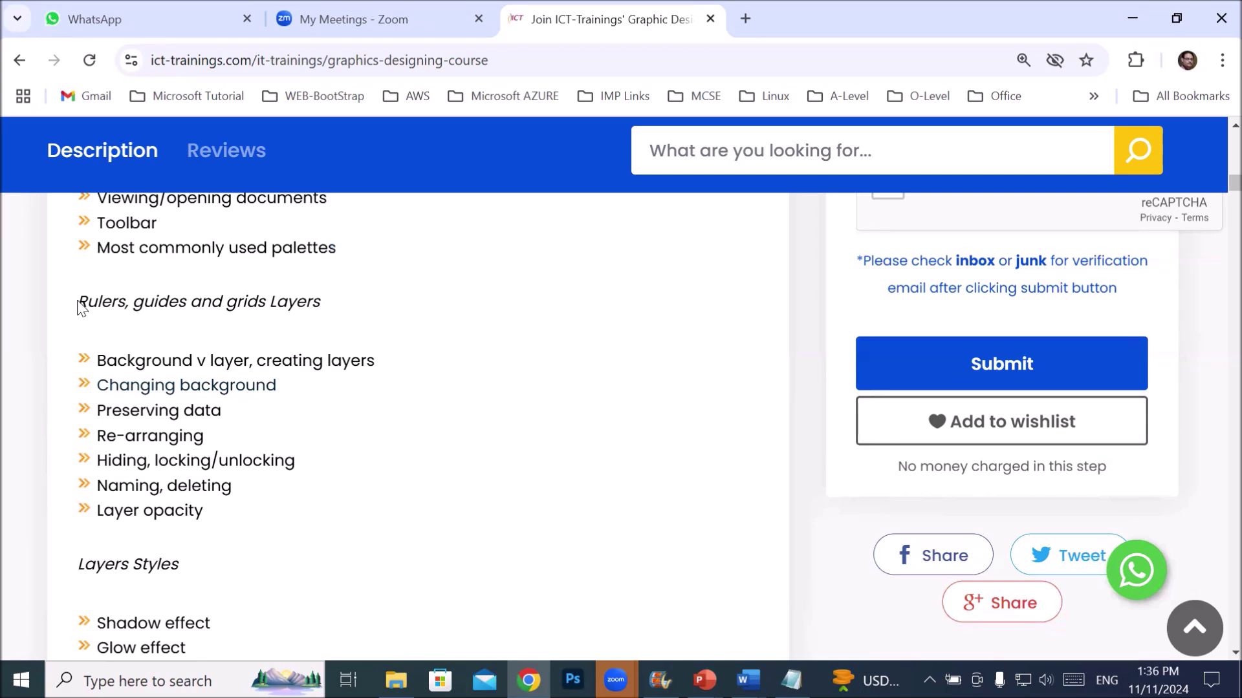
{"action": "left_click_drag", "start_coordinate": [78, 303], "coordinate": [365, 303]}
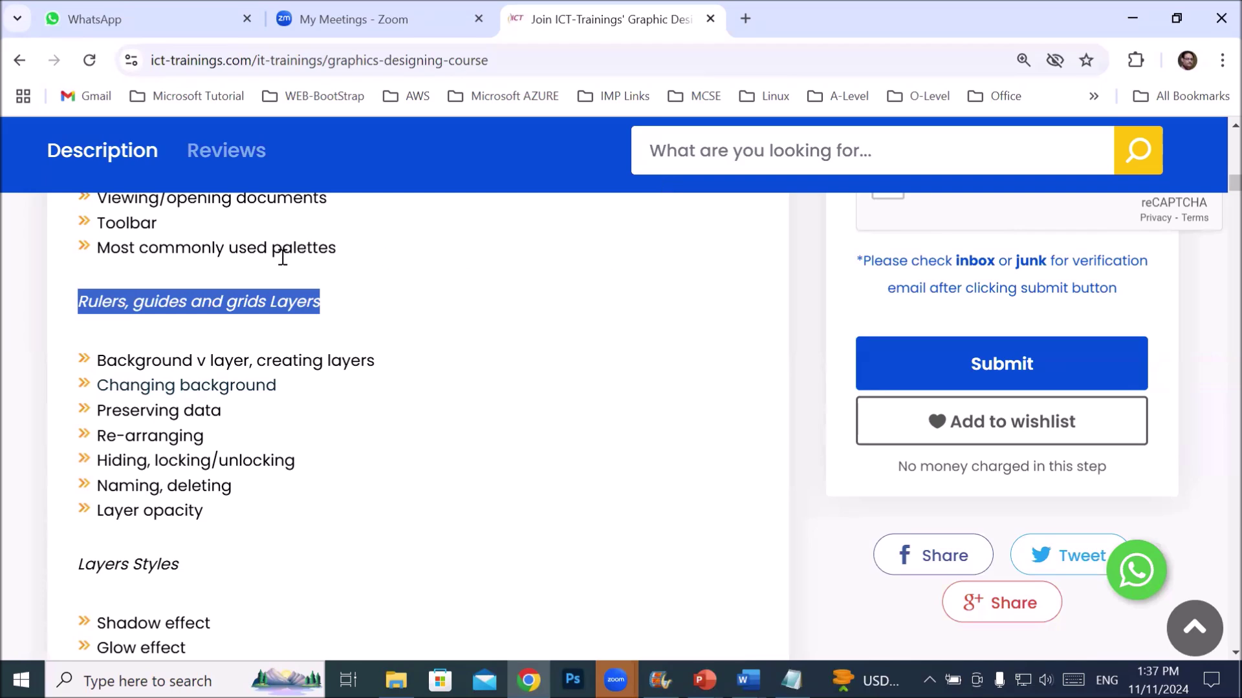
{"action": "left_click", "coordinate": [138, 302]}
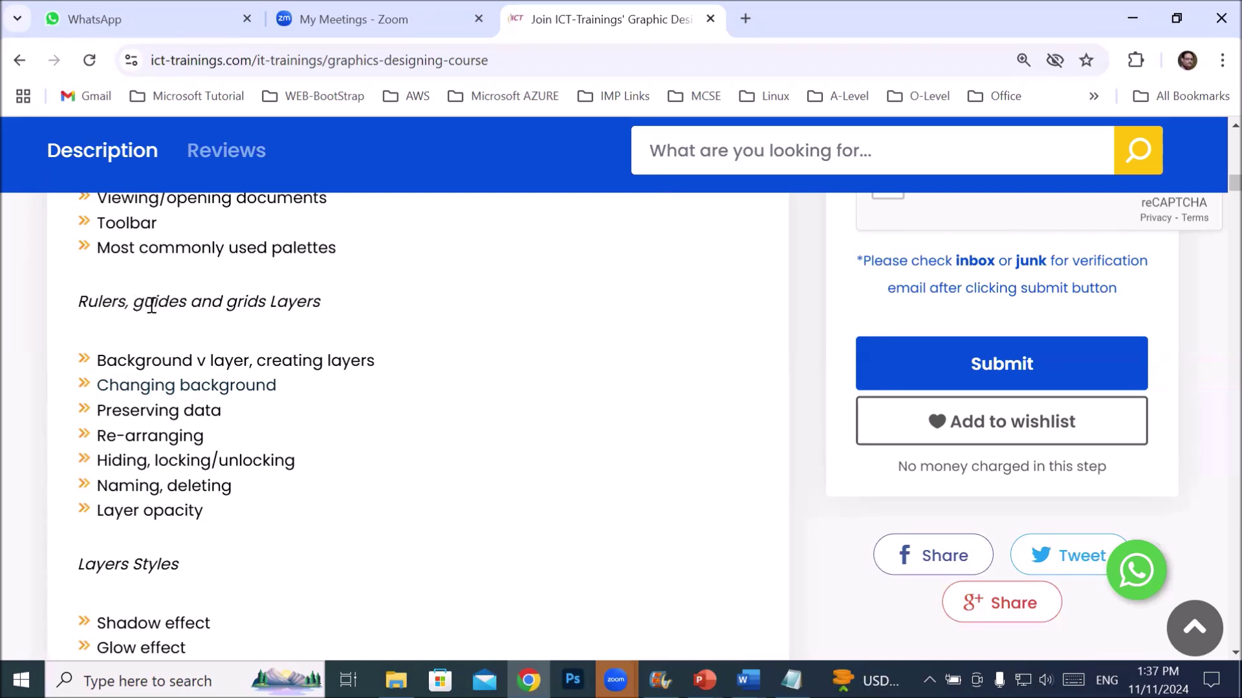
{"action": "left_click_drag", "start_coordinate": [136, 303], "coordinate": [187, 306]}
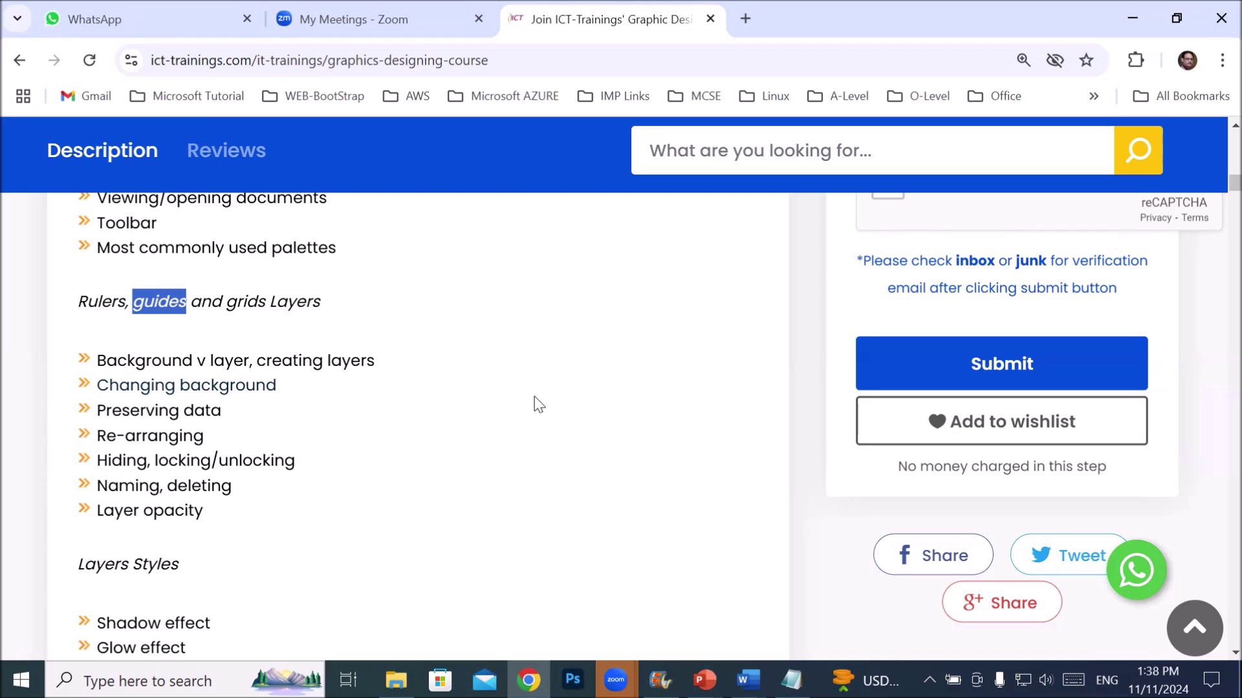
{"action": "left_click", "coordinate": [488, 412]}
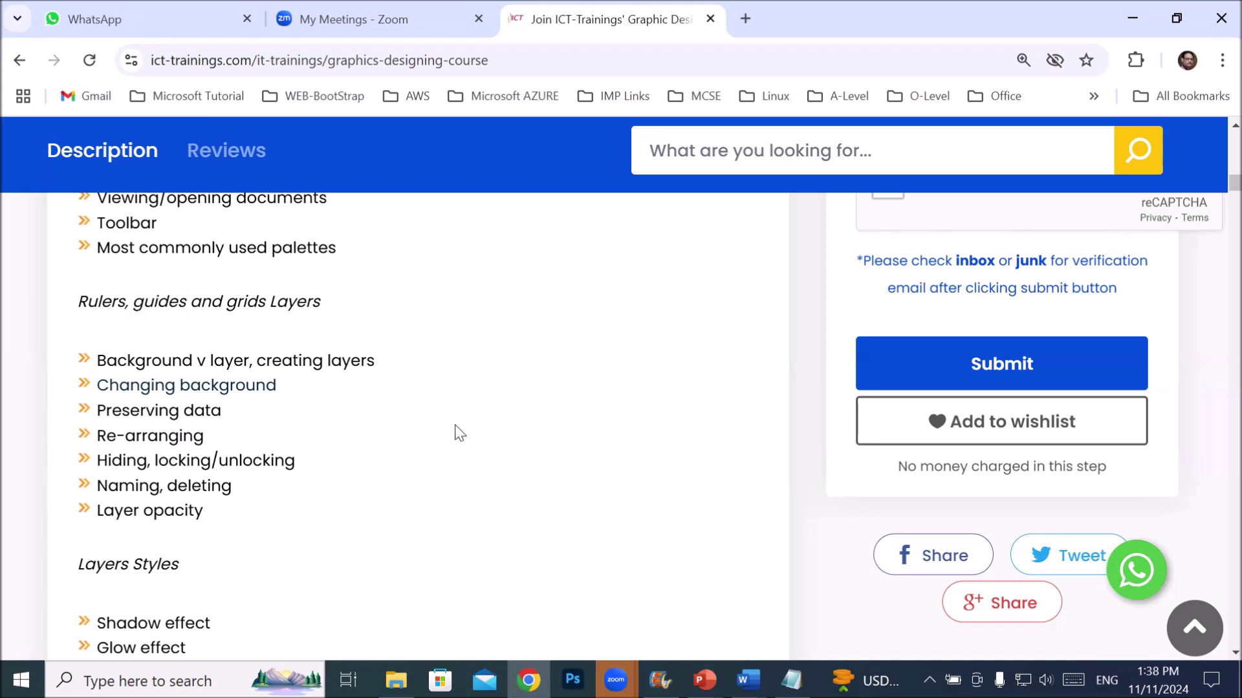
{"action": "scroll", "coordinate": [446, 434], "scroll_direction": "down", "scroll_amount": 2}
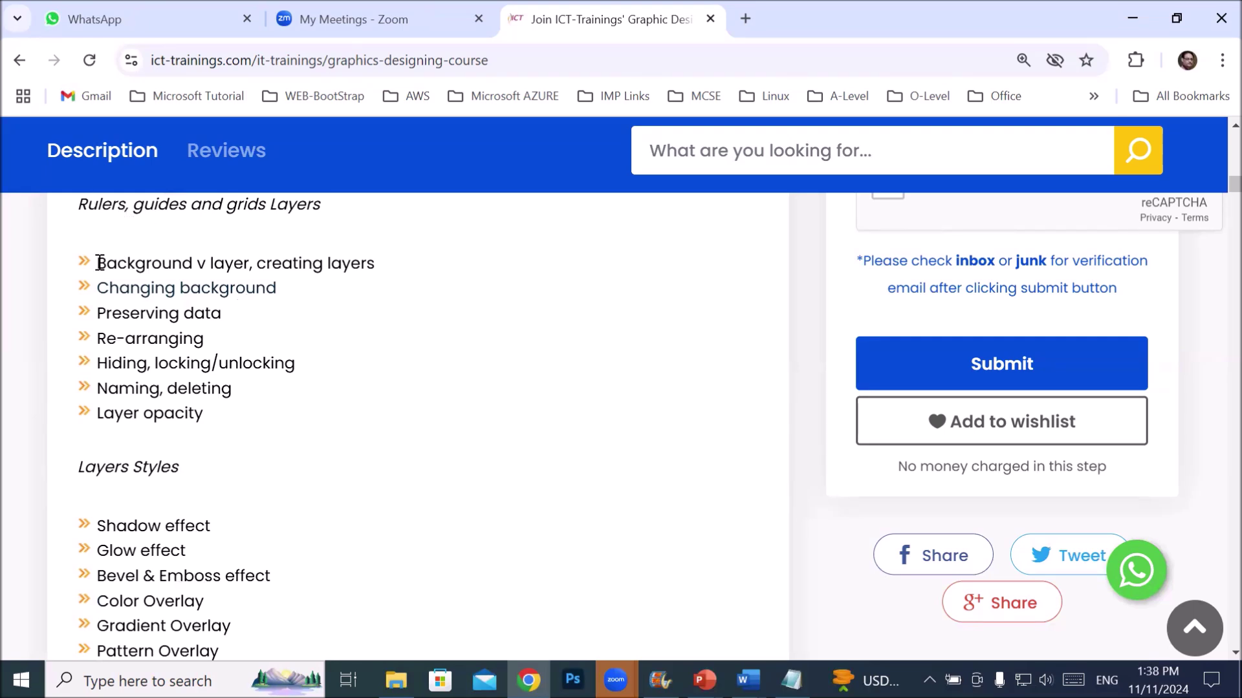
- Highlight the 'Background v layer, creating layers' topic, then just the word 'layers'
{"action": "left_click_drag", "start_coordinate": [97, 265], "coordinate": [383, 272]}
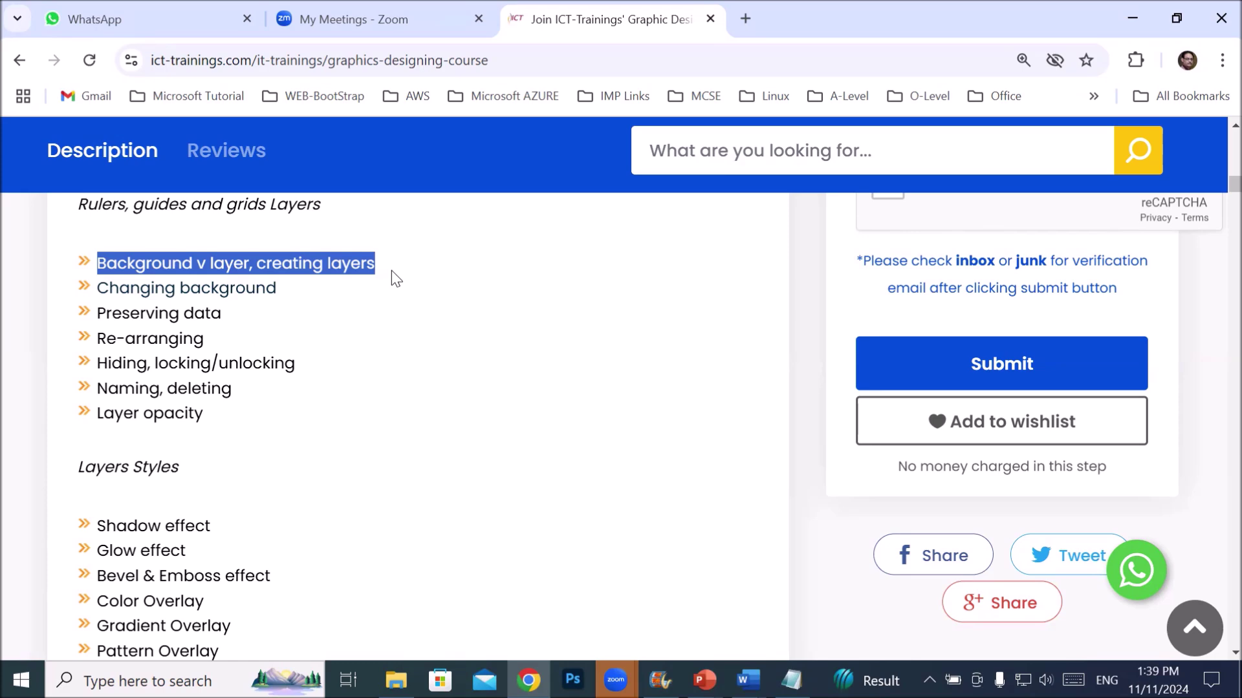
{"action": "left_click", "coordinate": [328, 261]}
{"action": "left_click_drag", "start_coordinate": [328, 262], "coordinate": [379, 272]}
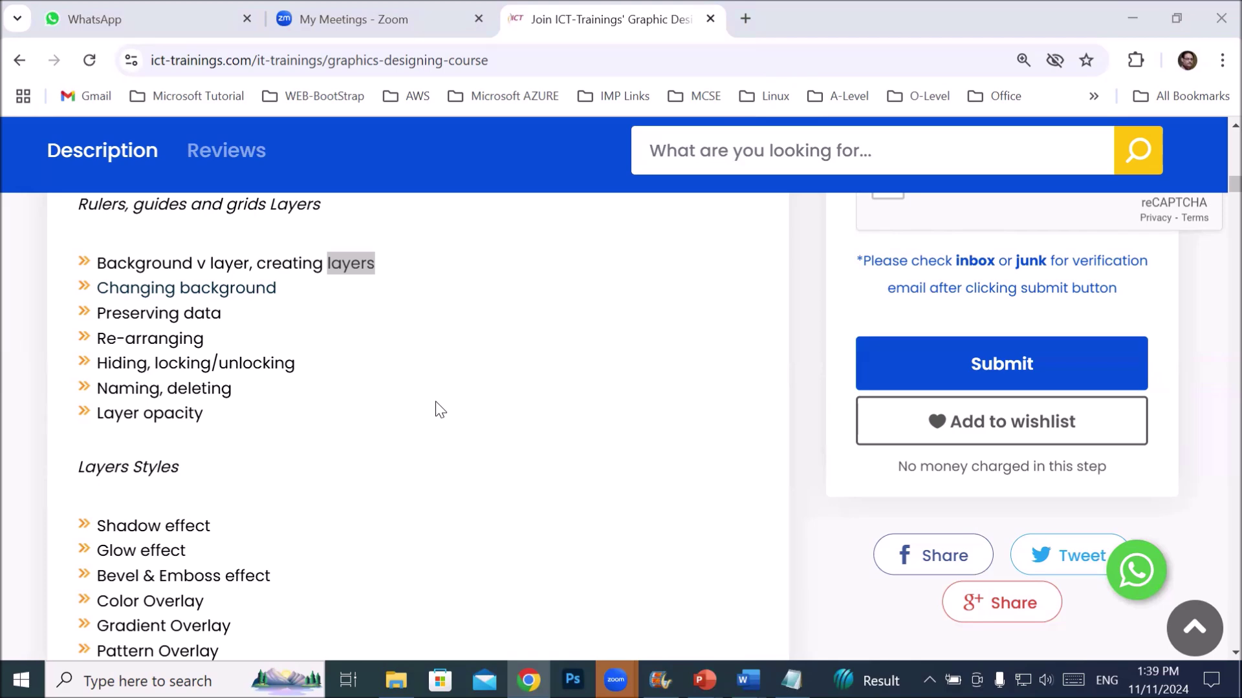
{"action": "scroll", "coordinate": [439, 409], "scroll_direction": "up", "scroll_amount": 5}
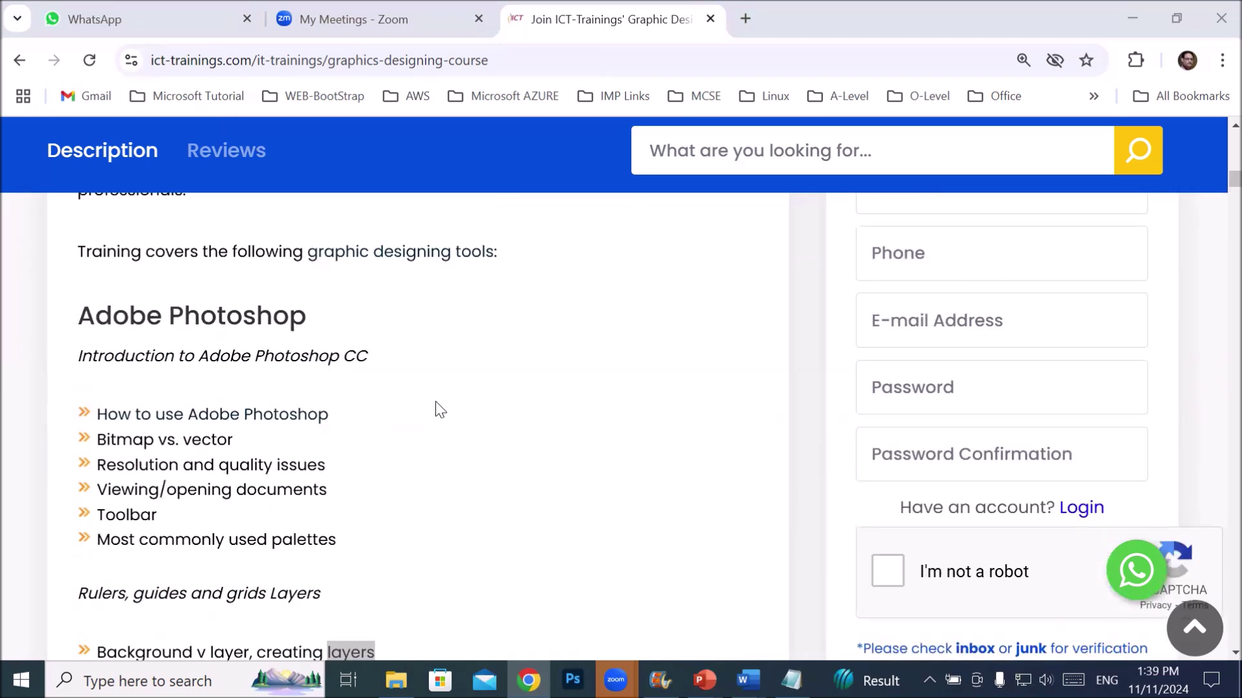
{"action": "scroll", "coordinate": [439, 409], "scroll_direction": "down", "scroll_amount": 1}
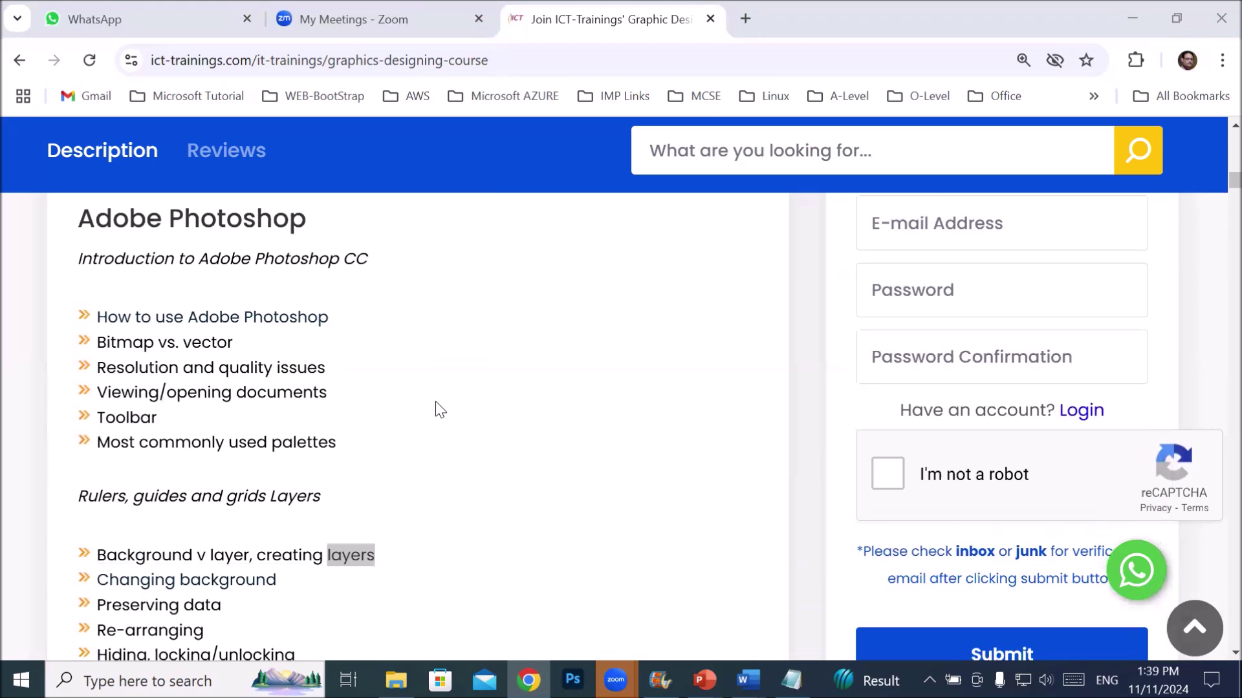
{"action": "scroll", "coordinate": [439, 410], "scroll_direction": "down", "scroll_amount": 3}
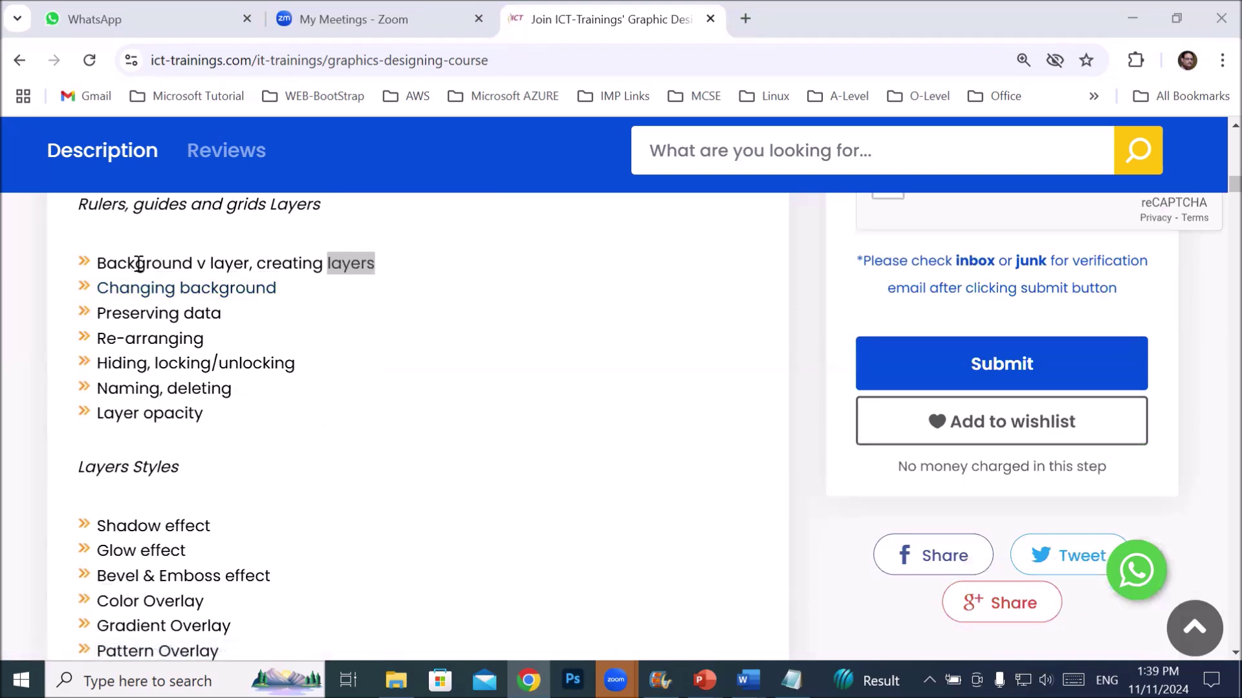
- Highlight Preserving data, Re-arranging, Hiding locking/unlocking, Naming deleting and Layer opacity topics
{"action": "left_click_drag", "start_coordinate": [223, 315], "coordinate": [101, 322]}
{"action": "left_click", "coordinate": [96, 331]}
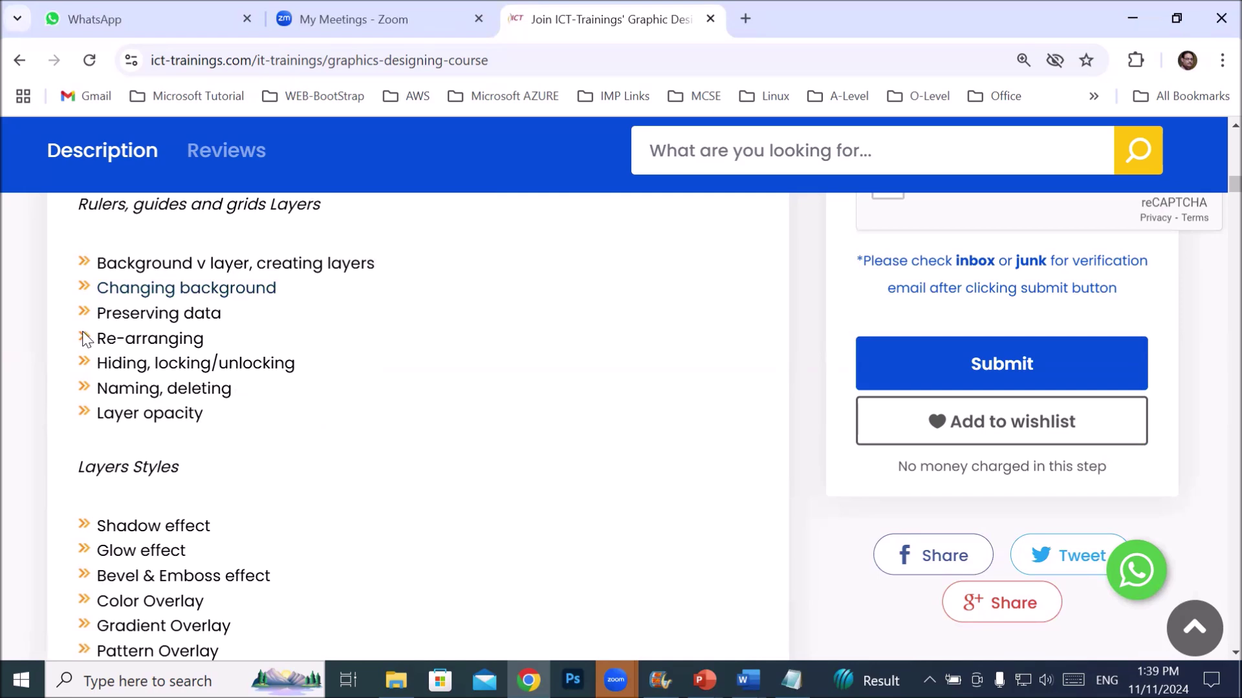
{"action": "left_click_drag", "start_coordinate": [230, 343], "coordinate": [89, 344]}
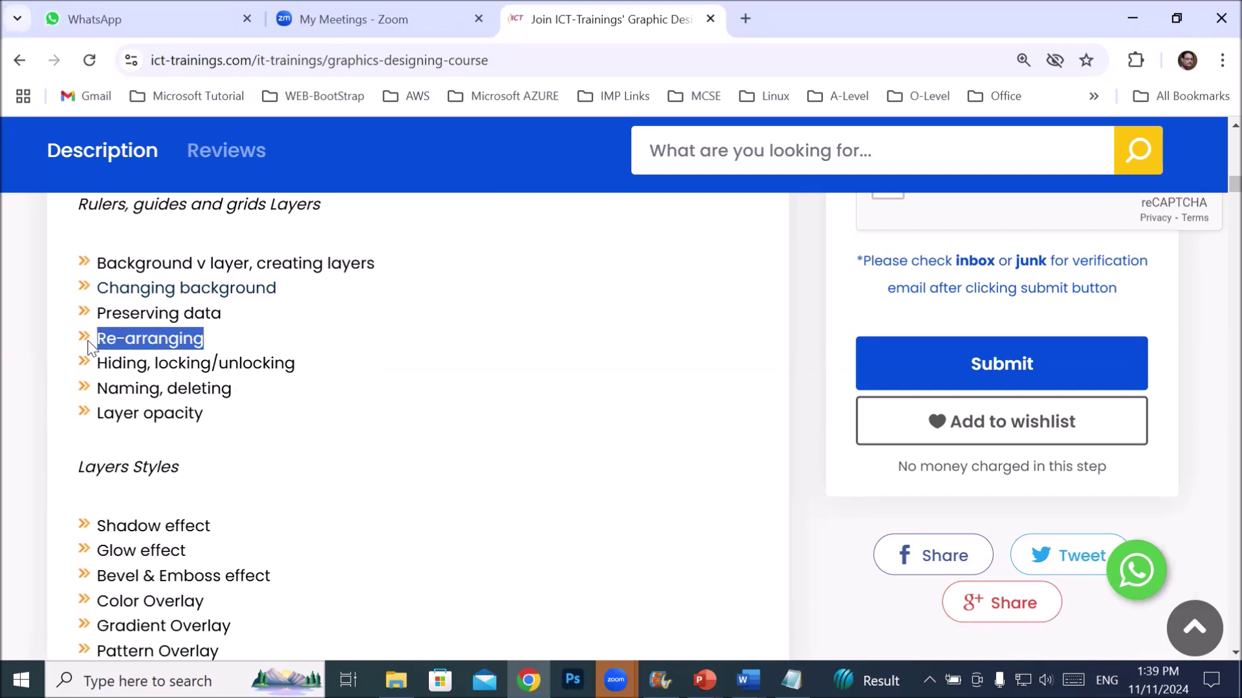
{"action": "left_click_drag", "start_coordinate": [333, 371], "coordinate": [89, 374]}
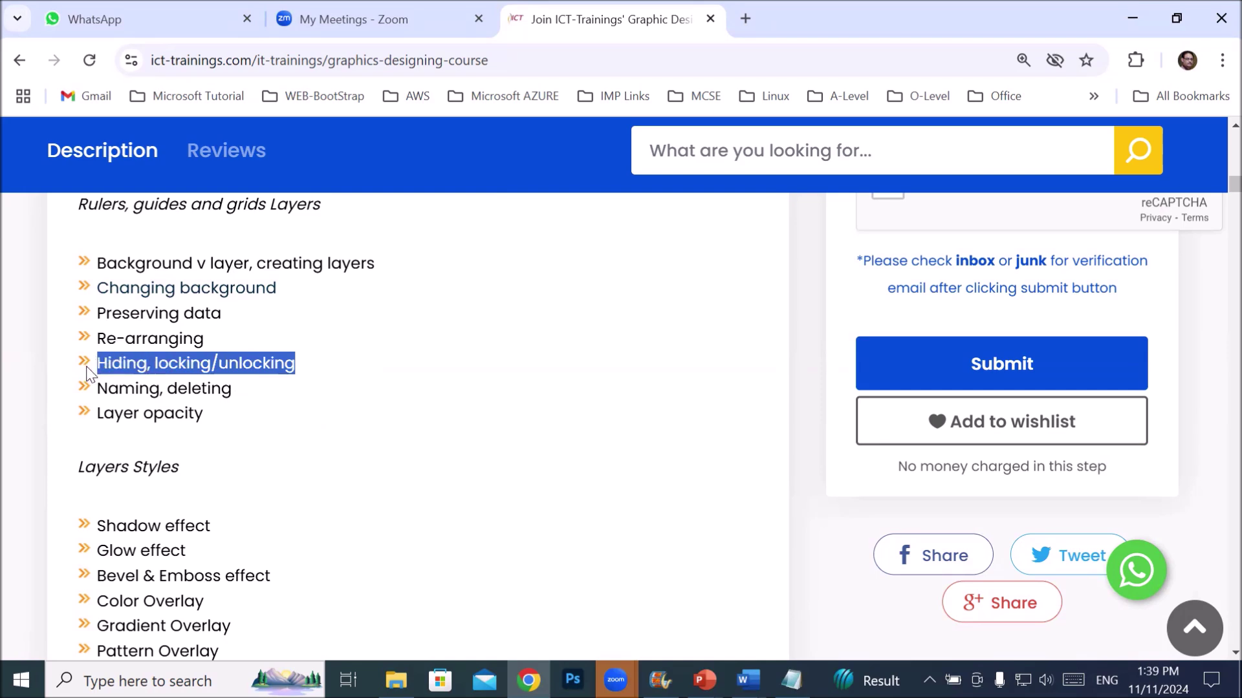
{"action": "left_click_drag", "start_coordinate": [237, 398], "coordinate": [70, 404]}
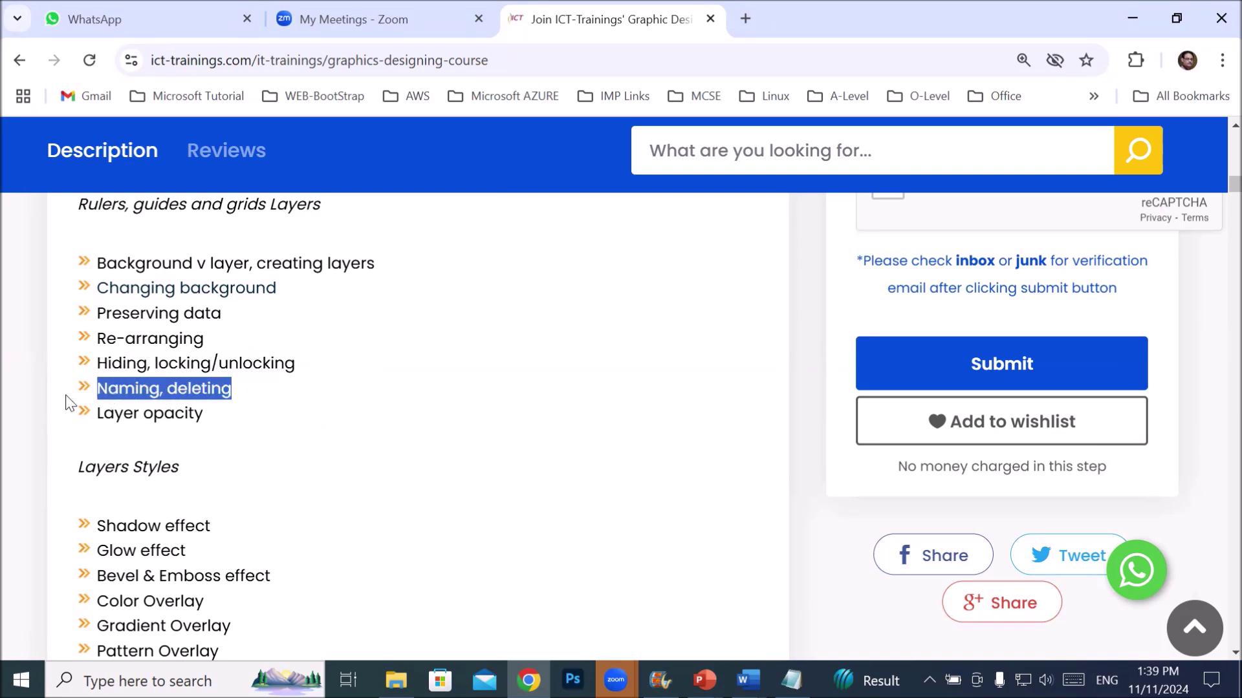
{"action": "left_click_drag", "start_coordinate": [235, 422], "coordinate": [113, 263]}
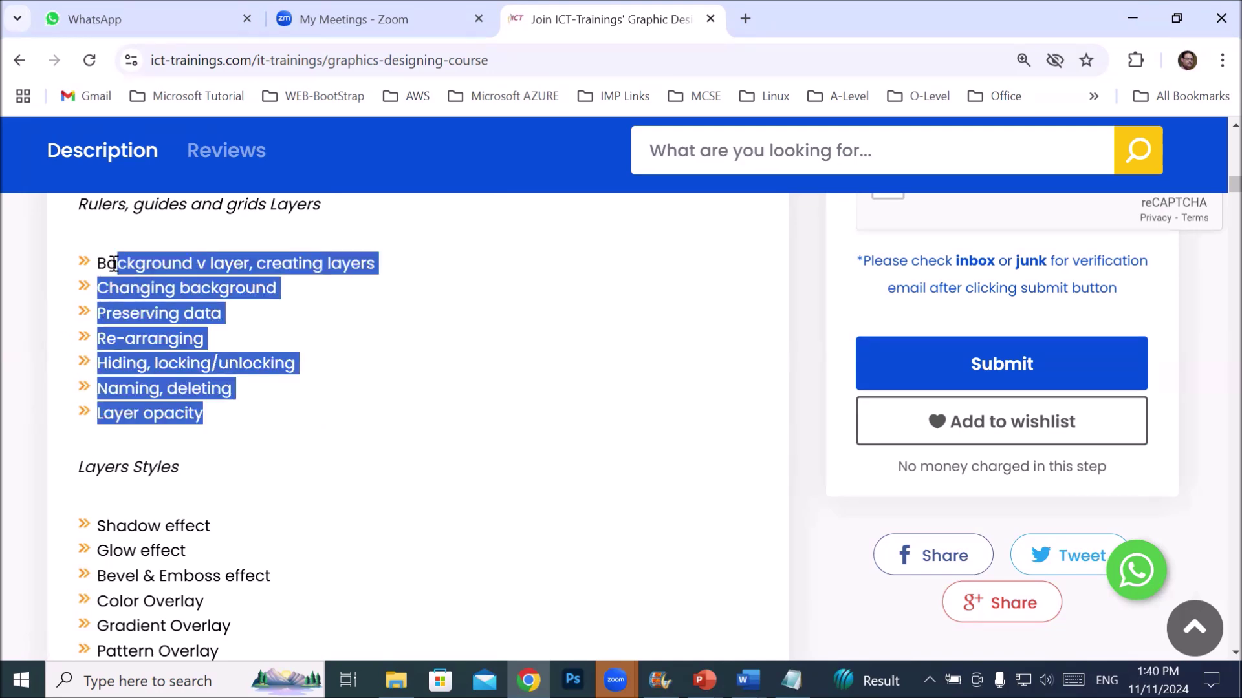
{"action": "scroll", "coordinate": [262, 467], "scroll_direction": "down", "scroll_amount": 3}
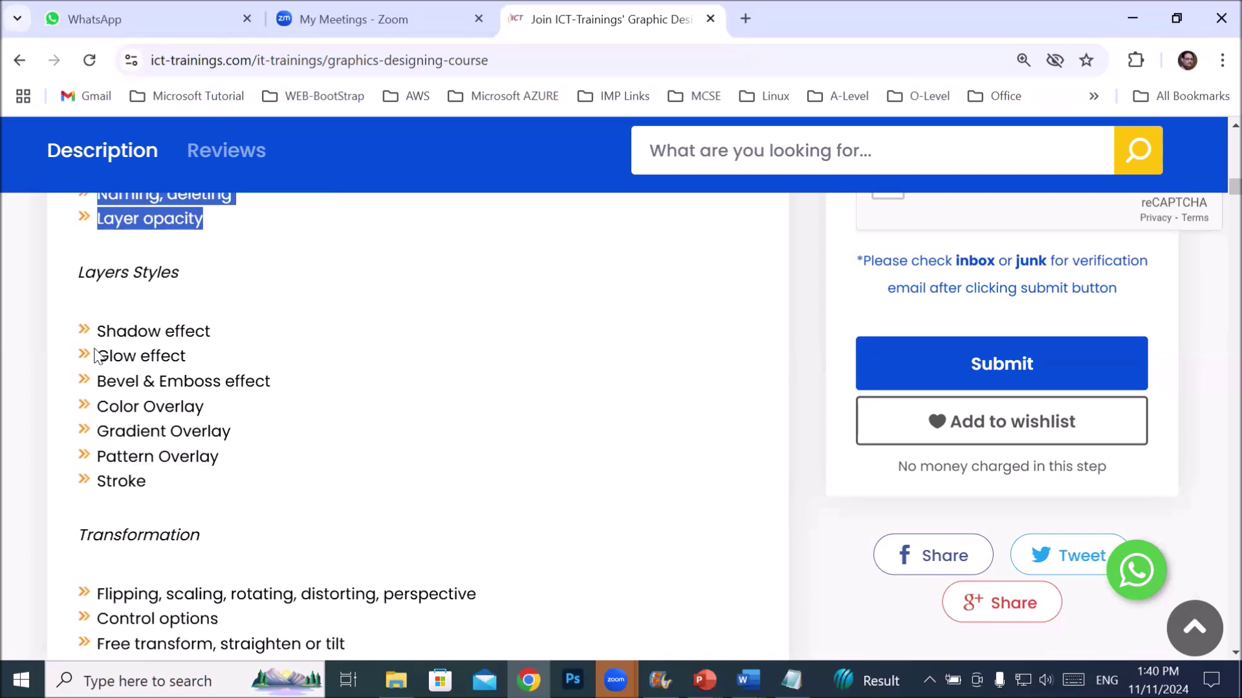
- Highlight the Layer Styles effect topics, then start highlighting the Transformation heading
{"action": "mouse_move", "coordinate": [96, 331]}
{"action": "left_mouse_down"}
{"action": "mouse_move", "coordinate": [312, 387]}
{"action": "mouse_move", "coordinate": [301, 499]}
{"action": "left_mouse_up"}
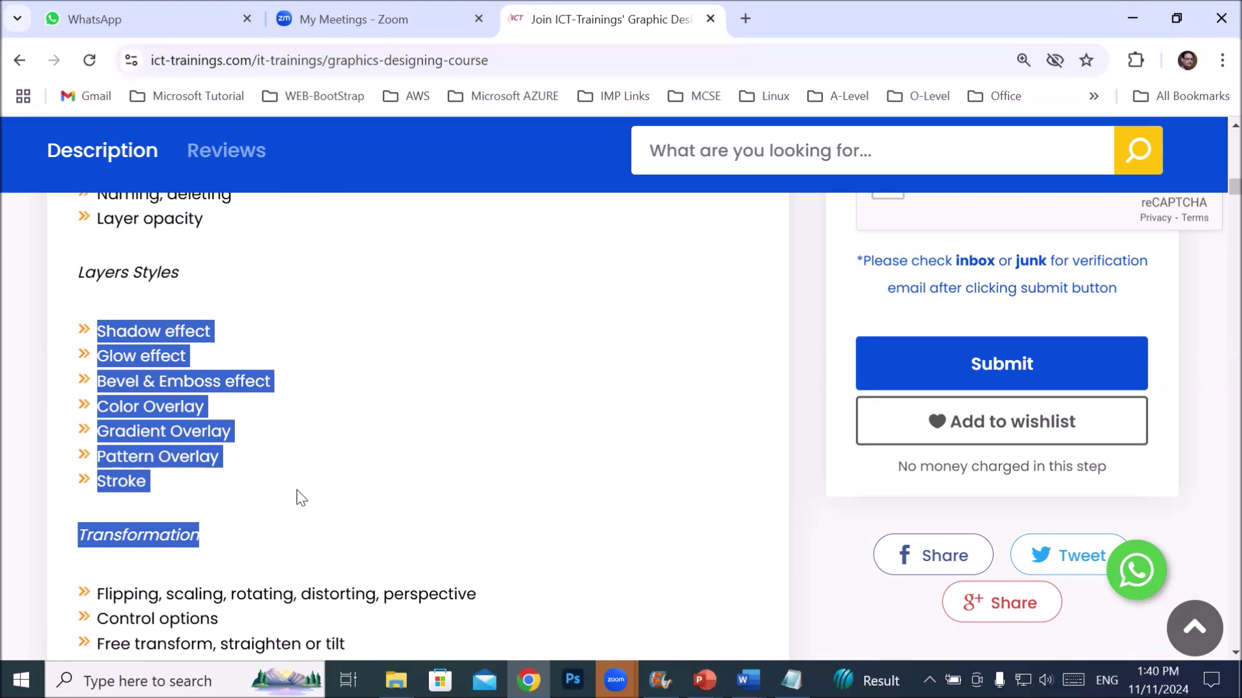
{"action": "scroll", "coordinate": [300, 503], "scroll_direction": "down", "scroll_amount": 3}
{"action": "left_click", "coordinate": [217, 368]}
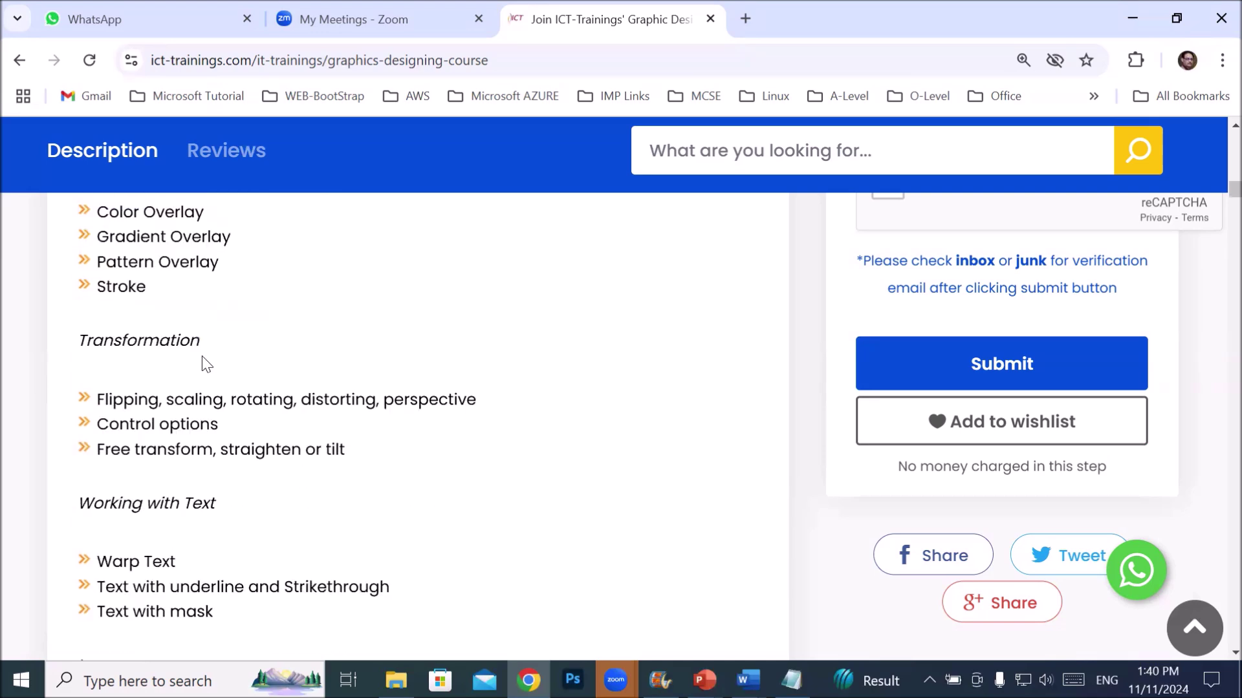
{"action": "left_click_drag", "start_coordinate": [86, 340], "coordinate": [237, 354]}
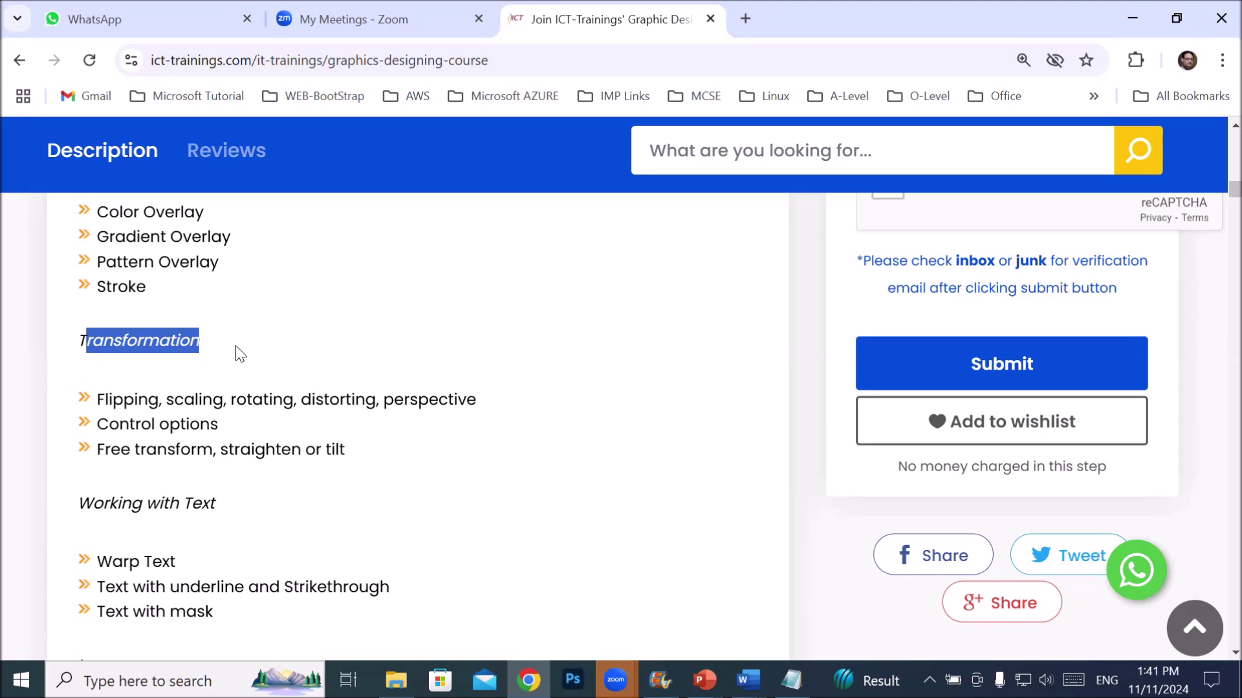
- Mark the Working with Text heading and its topic list, Warp Text through Text with mask
{"action": "scroll", "coordinate": [248, 359], "scroll_direction": "down", "scroll_amount": 4}
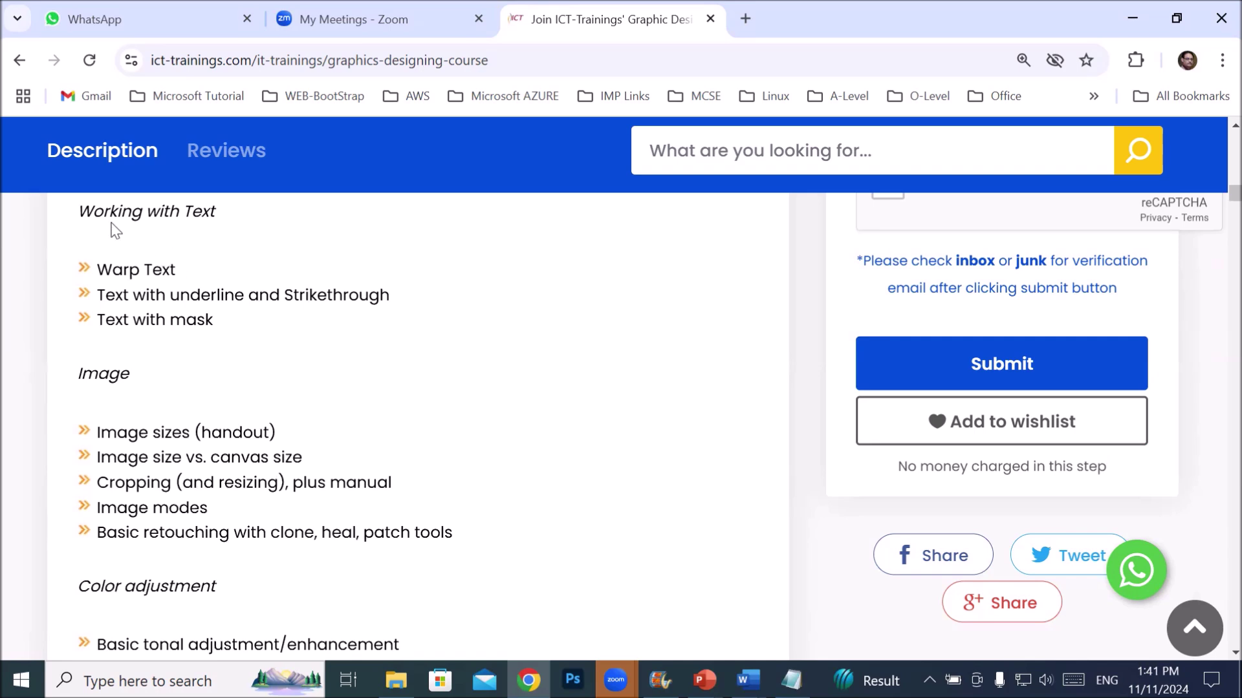
{"action": "left_click_drag", "start_coordinate": [109, 216], "coordinate": [169, 213]}
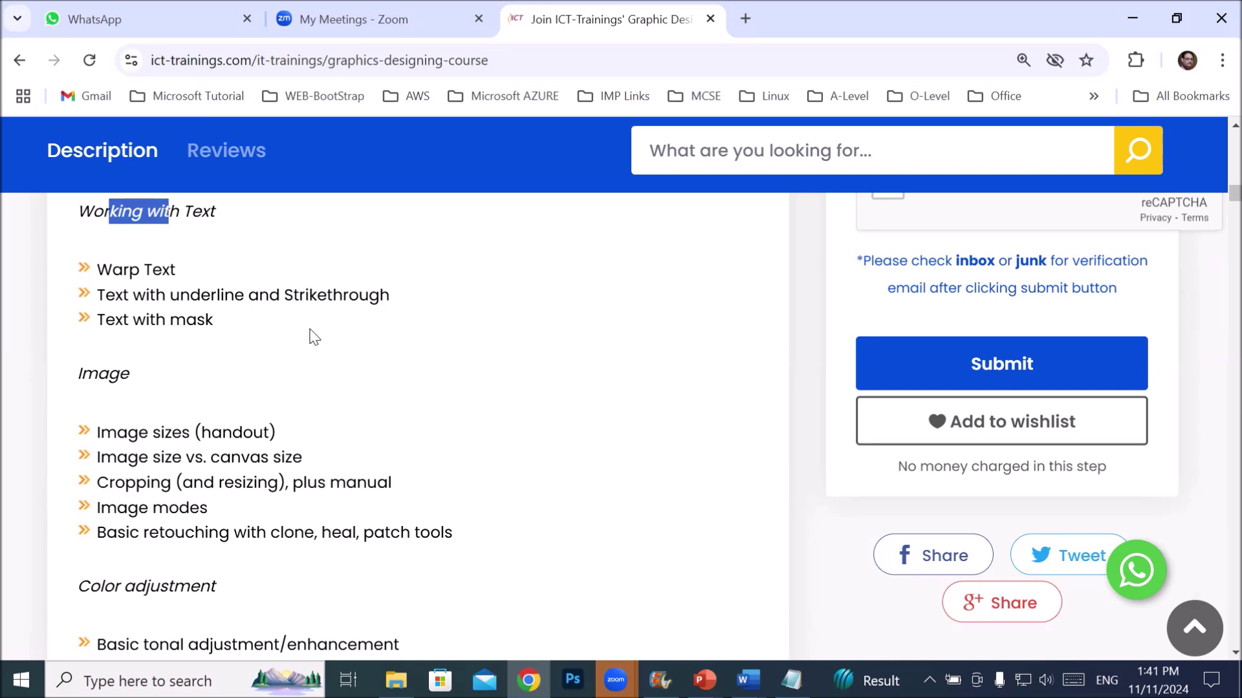
{"action": "left_click_drag", "start_coordinate": [97, 266], "coordinate": [250, 327]}
{"action": "scroll", "coordinate": [294, 372], "scroll_direction": "down", "scroll_amount": 1}
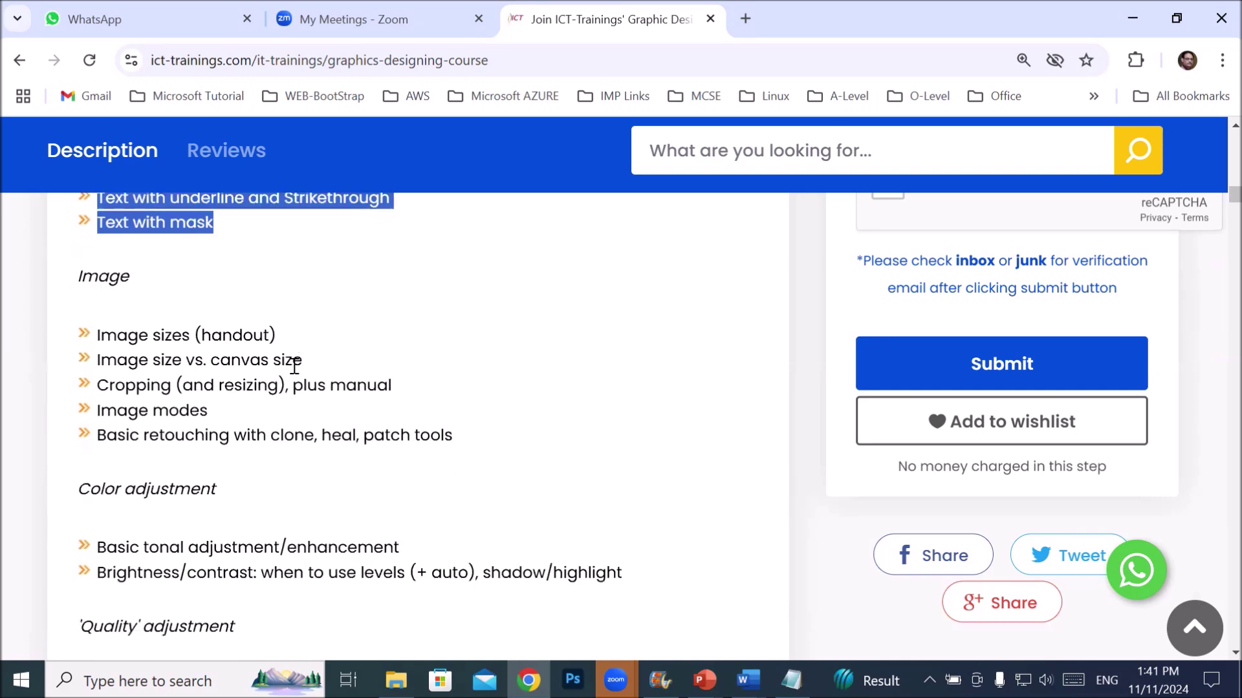
- Scroll the outline past Color adjustment to the 'Quality' adjustment and Selections topics
{"action": "scroll", "coordinate": [294, 367], "scroll_direction": "up", "scroll_amount": 1}
{"action": "scroll", "coordinate": [293, 366], "scroll_direction": "down", "scroll_amount": 1}
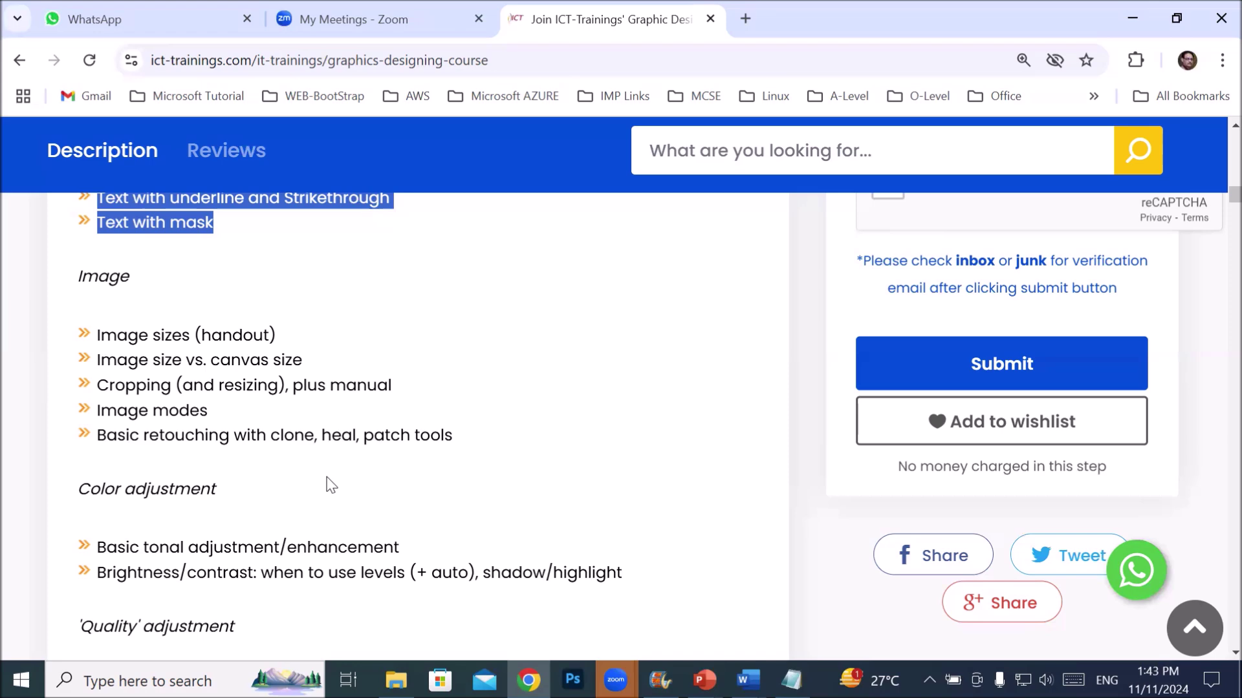
{"action": "scroll", "coordinate": [230, 442], "scroll_direction": "down", "scroll_amount": 3}
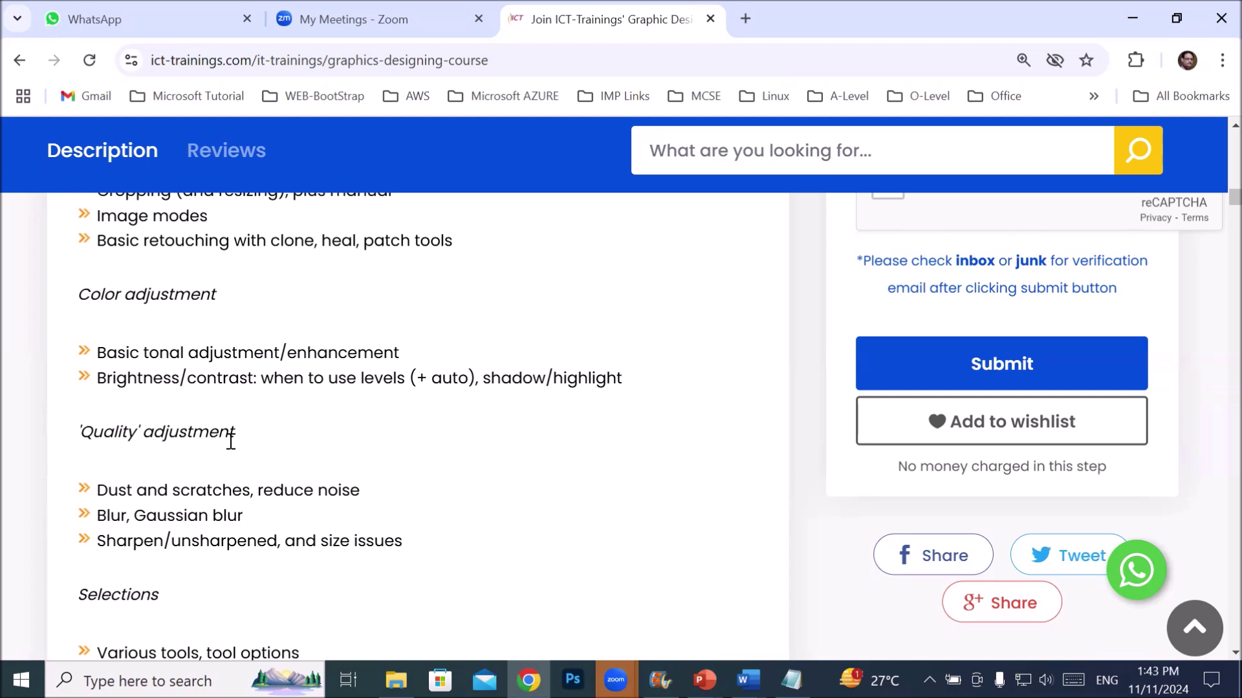
{"action": "scroll", "coordinate": [244, 437], "scroll_direction": "down", "scroll_amount": 1}
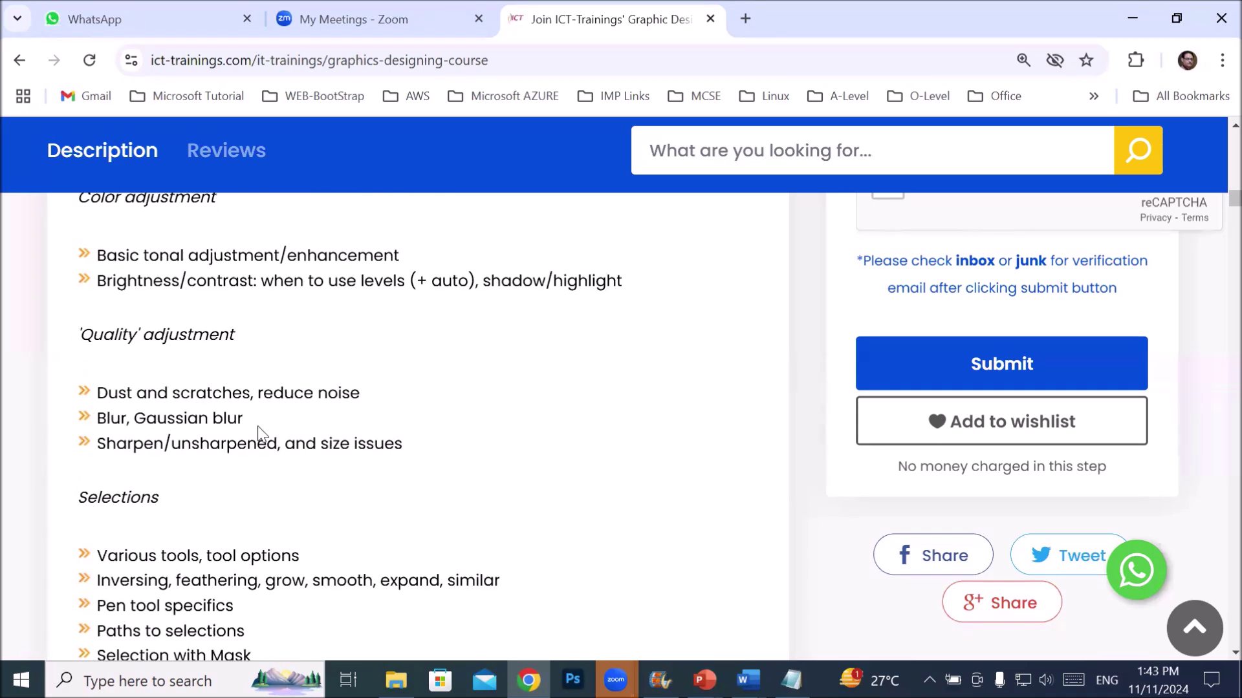
- Highlight 'Dust and scratches, reduce noise', then scroll down to the Outputting for the Web topics
{"action": "left_click_drag", "start_coordinate": [98, 392], "coordinate": [364, 376]}
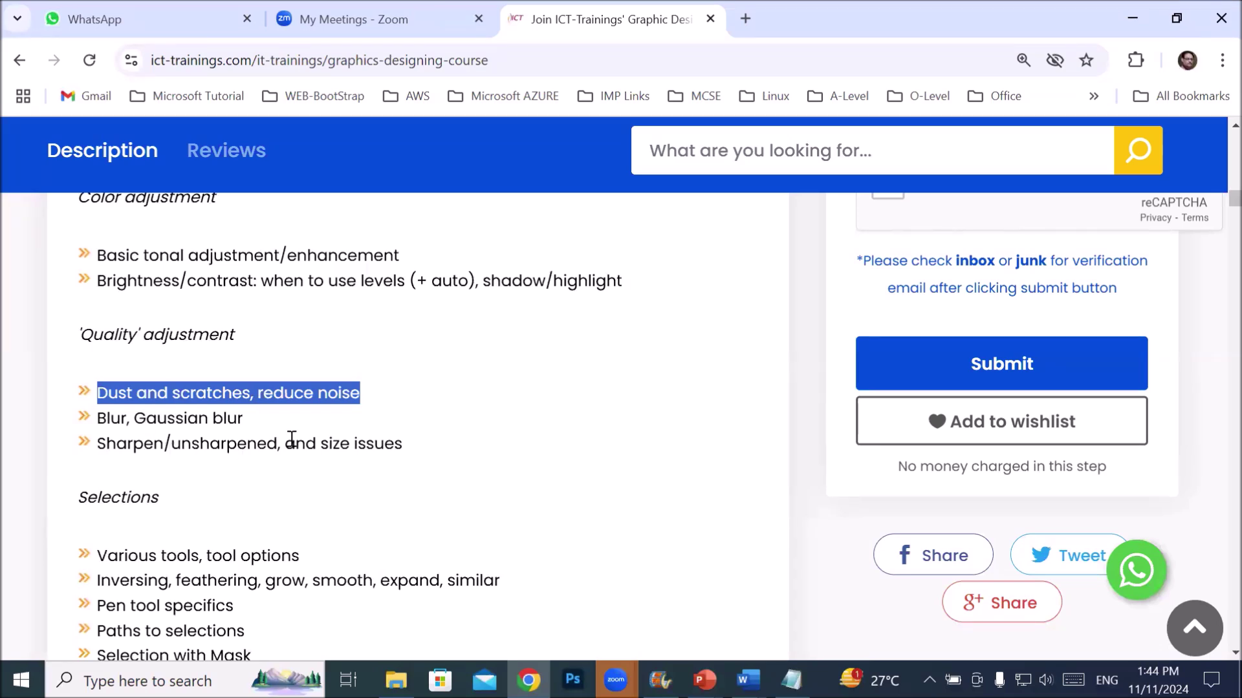
{"action": "left_click_drag", "start_coordinate": [291, 439], "coordinate": [337, 436]}
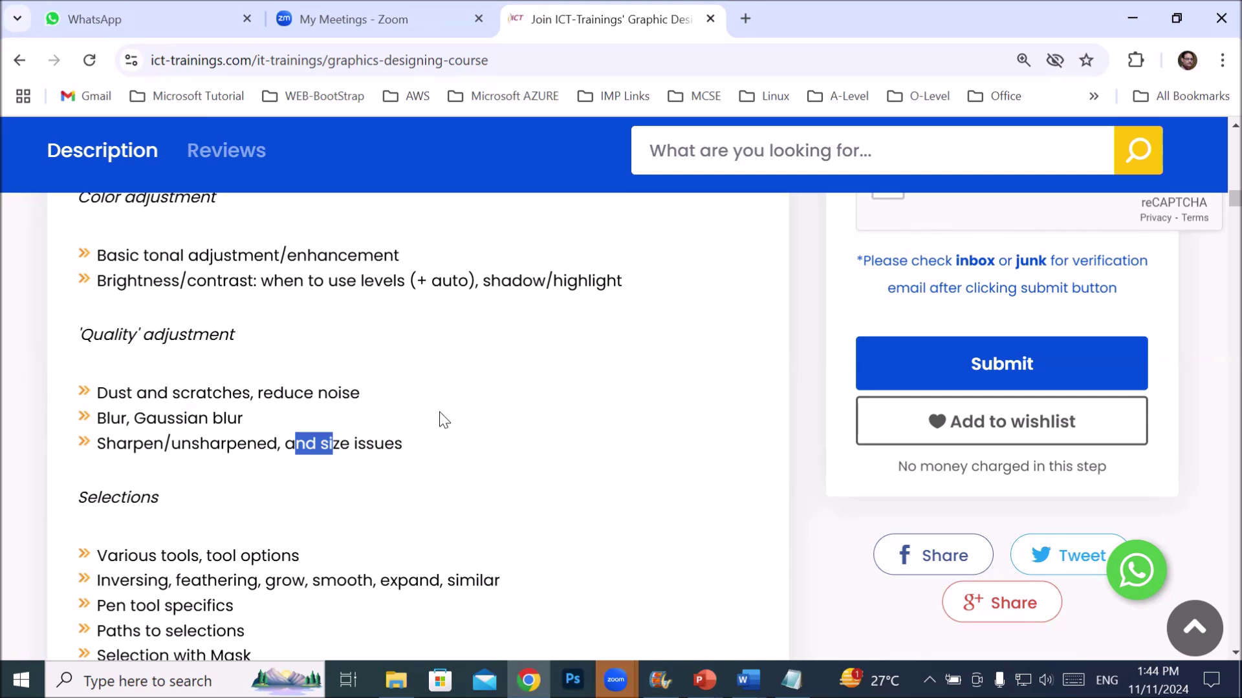
{"action": "scroll", "coordinate": [13, 382], "scroll_direction": "down", "scroll_amount": 3}
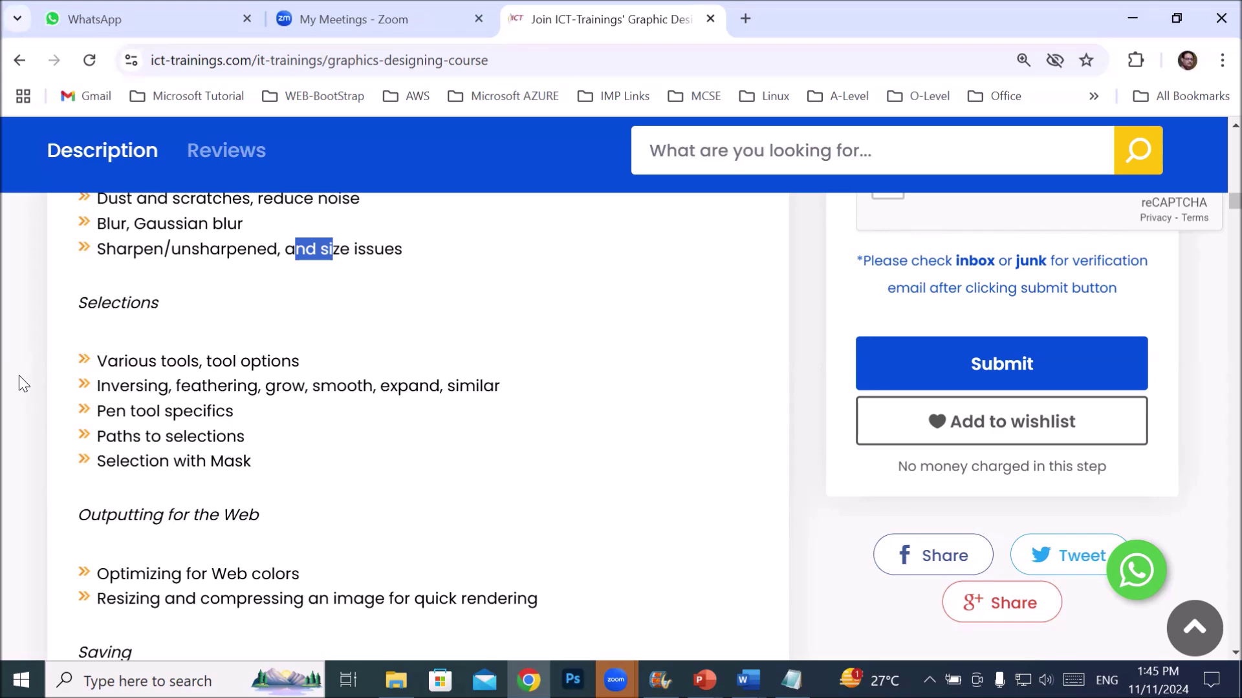
- Scroll down to the Saving topics and the 'Project achievements' heading
{"action": "scroll", "coordinate": [18, 375], "scroll_direction": "down", "scroll_amount": 3}
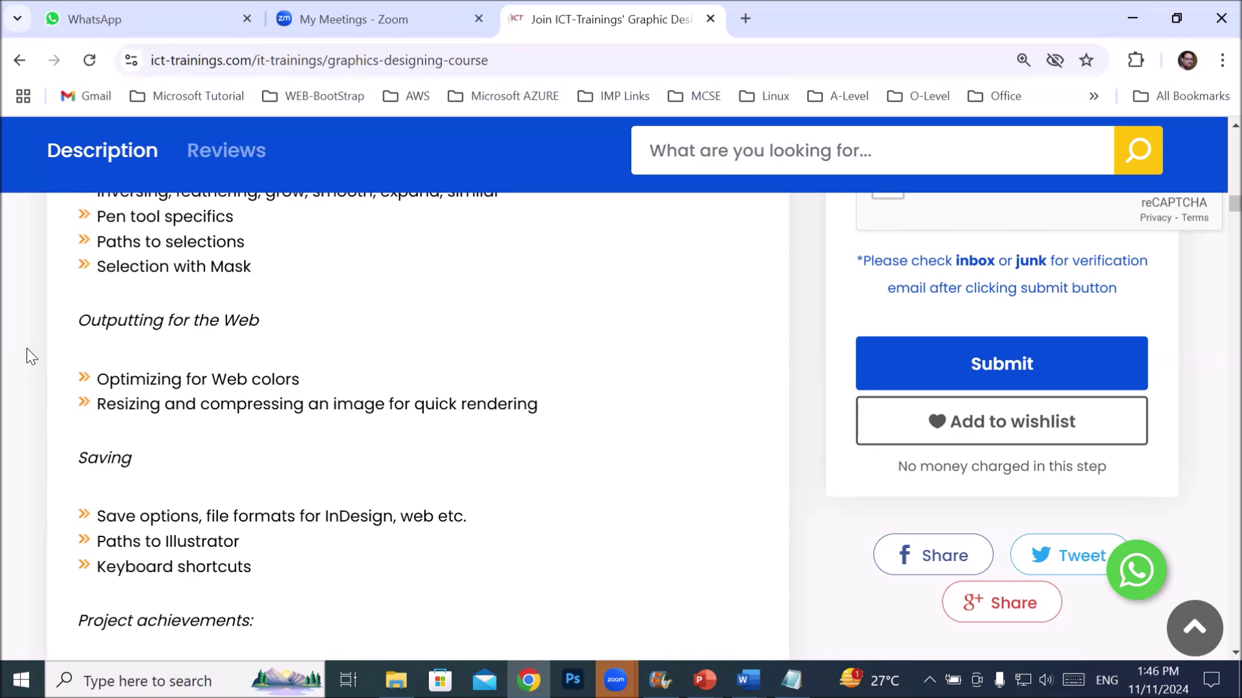
- Highlight the Project achievements heading and its items: House ad/poster, Duotone photograph, Repaired photograph
{"action": "scroll", "coordinate": [34, 400], "scroll_direction": "down", "scroll_amount": 1}
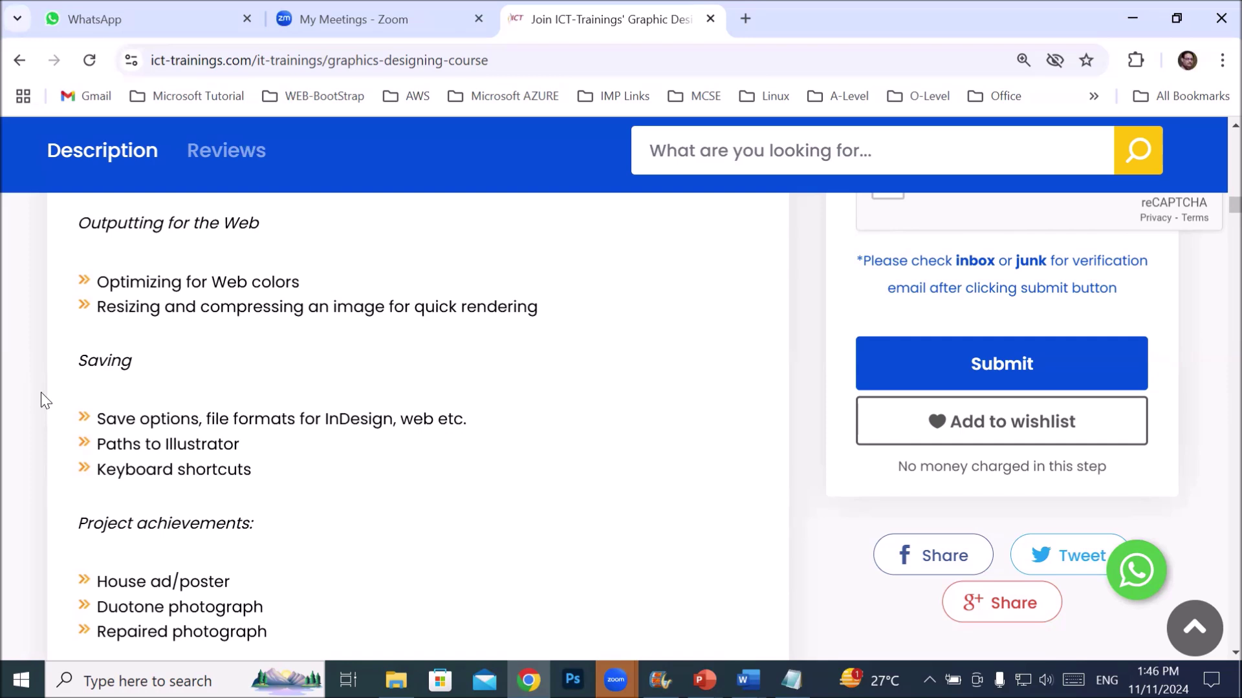
{"action": "scroll", "coordinate": [129, 445], "scroll_direction": "down", "scroll_amount": 1}
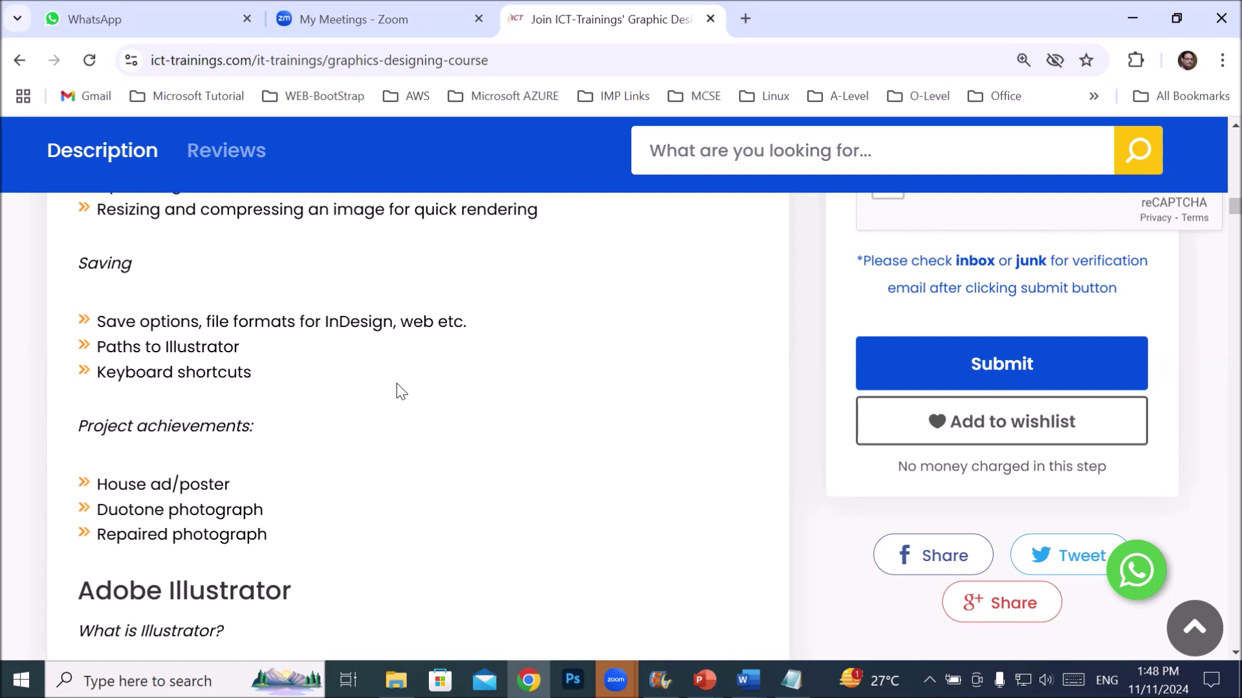
{"action": "scroll", "coordinate": [360, 430], "scroll_direction": "down", "scroll_amount": 1}
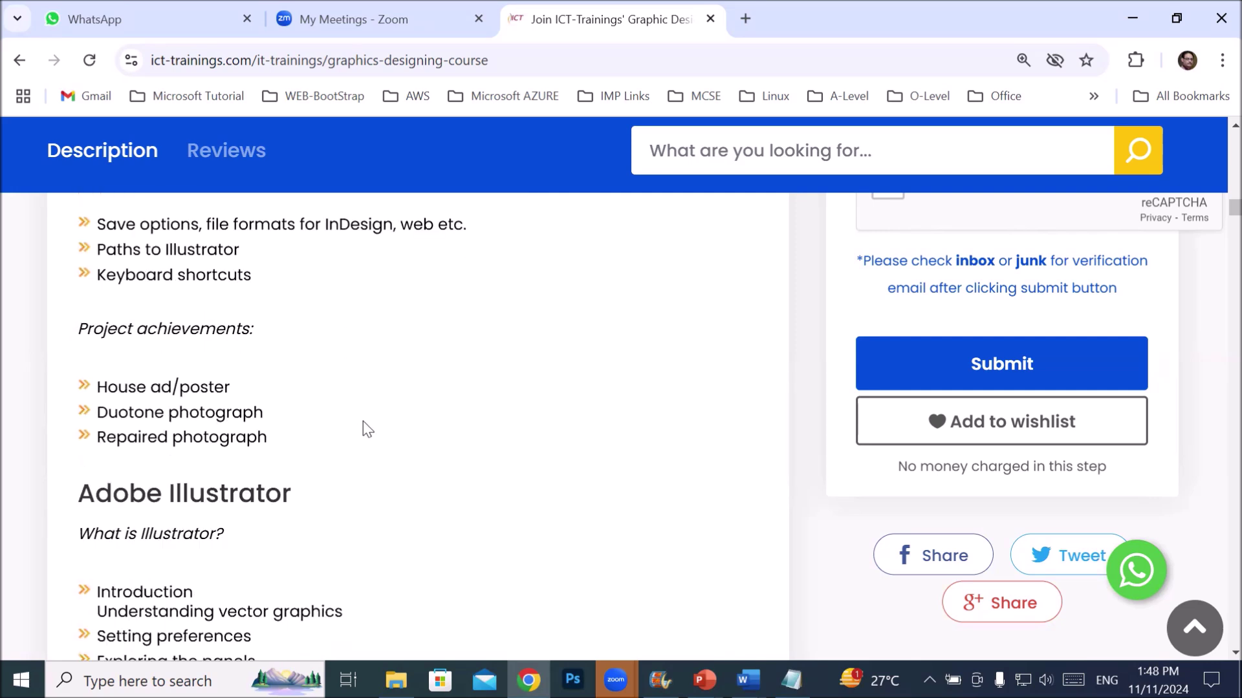
{"action": "left_click_drag", "start_coordinate": [103, 329], "coordinate": [305, 344]}
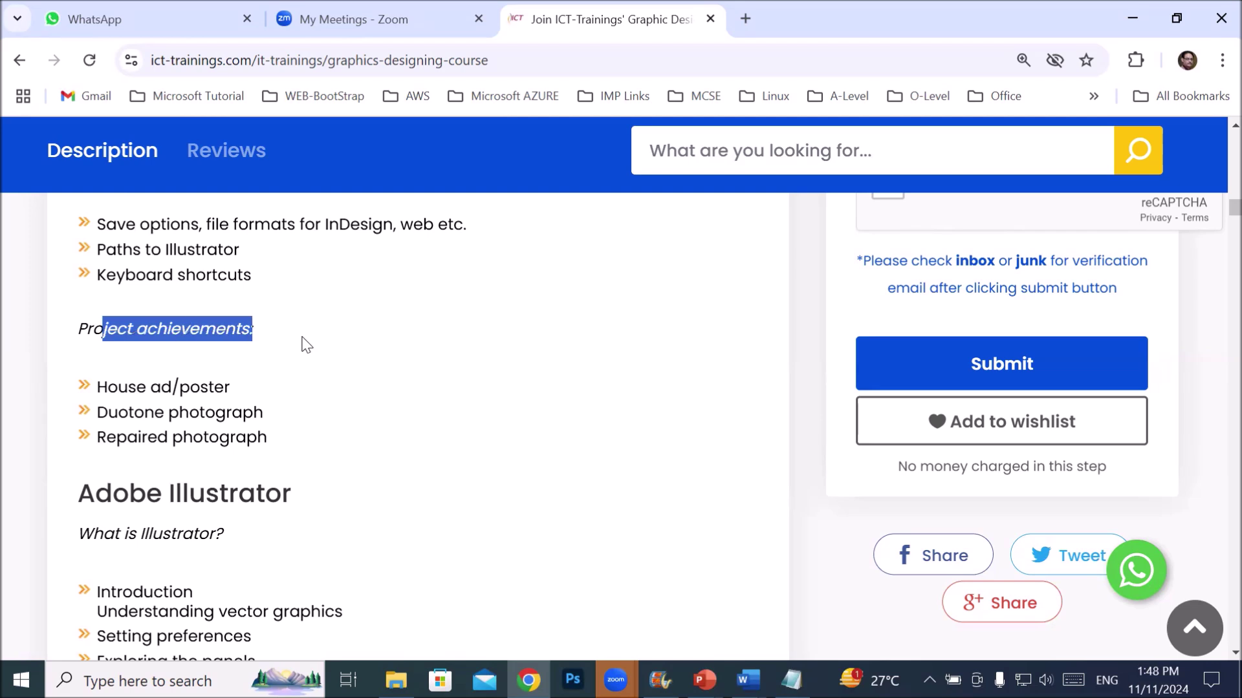
{"action": "left_click_drag", "start_coordinate": [107, 388], "coordinate": [241, 406]}
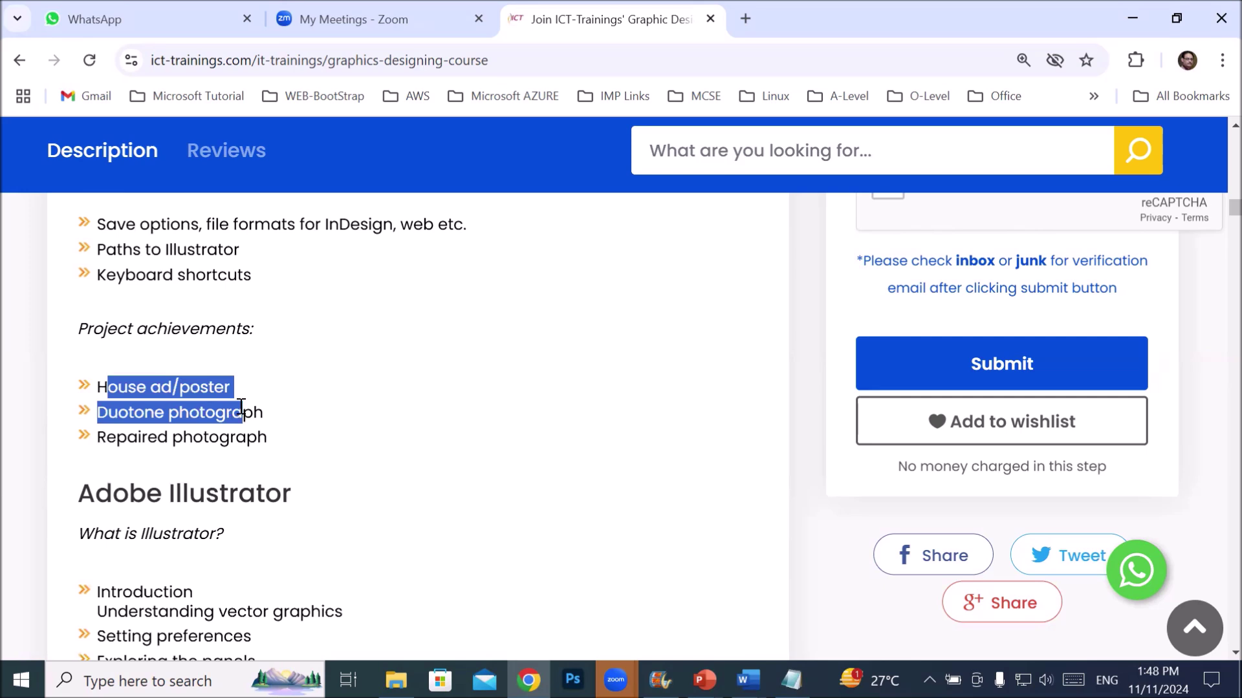
{"action": "left_click_drag", "start_coordinate": [242, 406], "coordinate": [310, 446]}
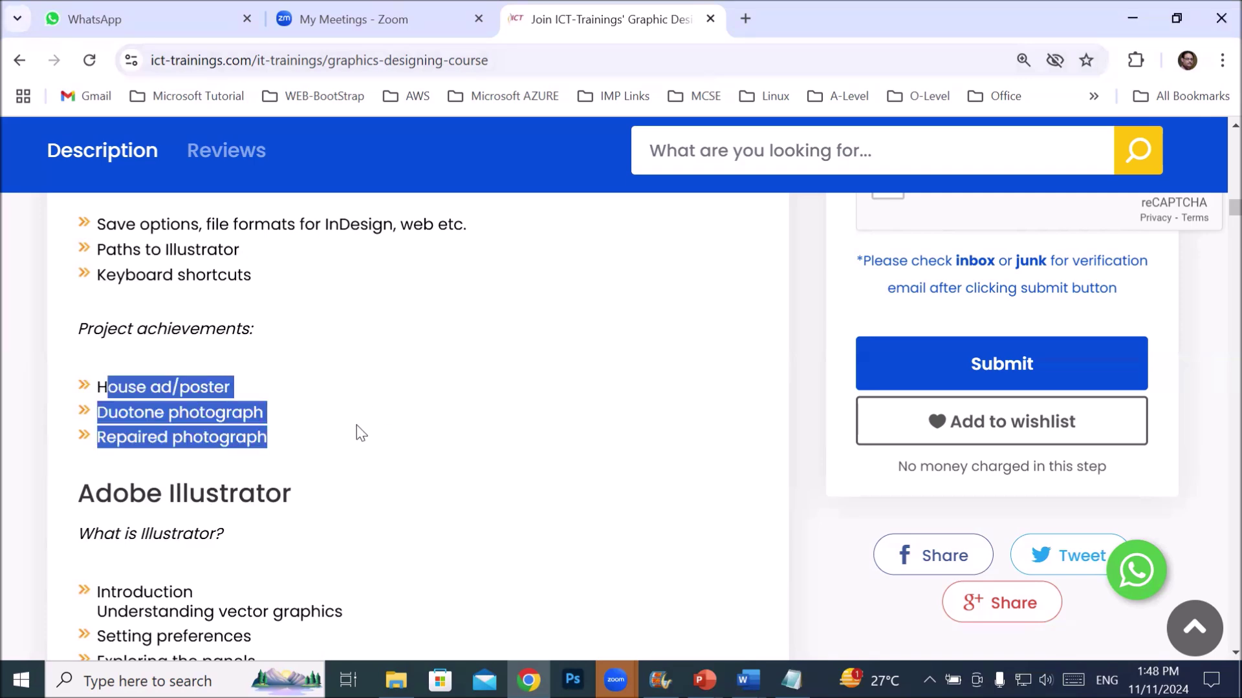
- Scroll the outline past Illustrator and Animate to the CorelDraw section and open a new tab
{"action": "scroll", "coordinate": [356, 425], "scroll_direction": "up", "scroll_amount": 15}
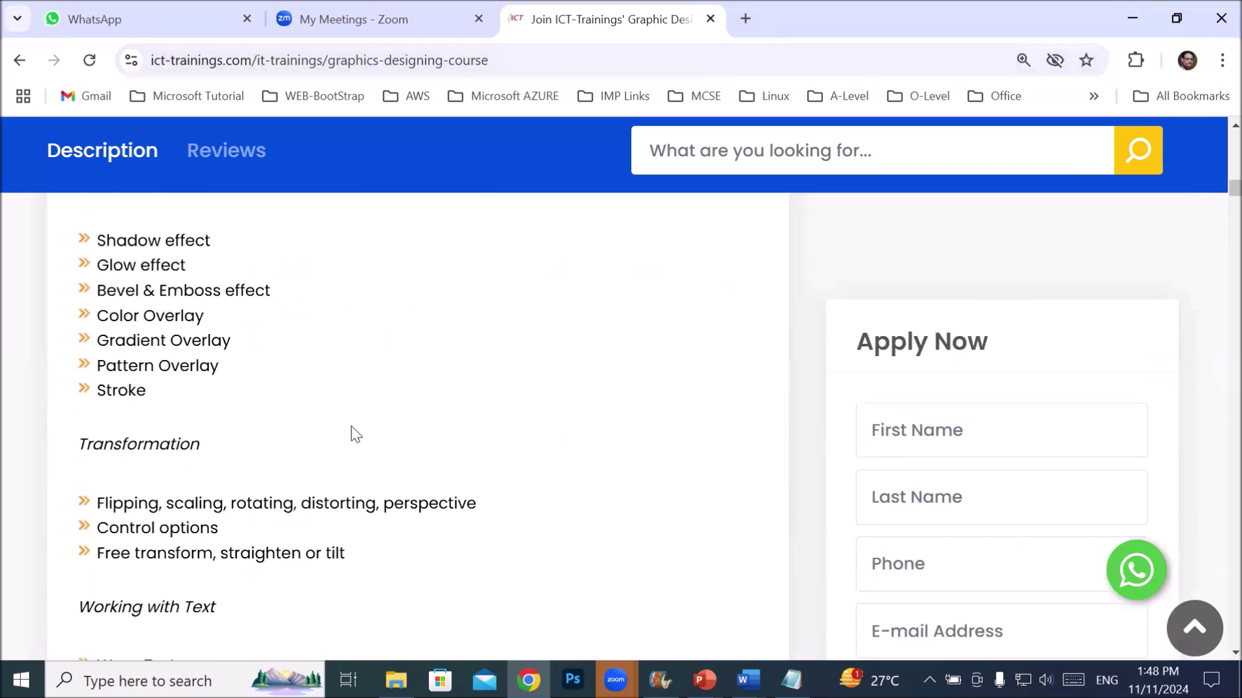
{"action": "scroll", "coordinate": [347, 427], "scroll_direction": "down", "scroll_amount": 15}
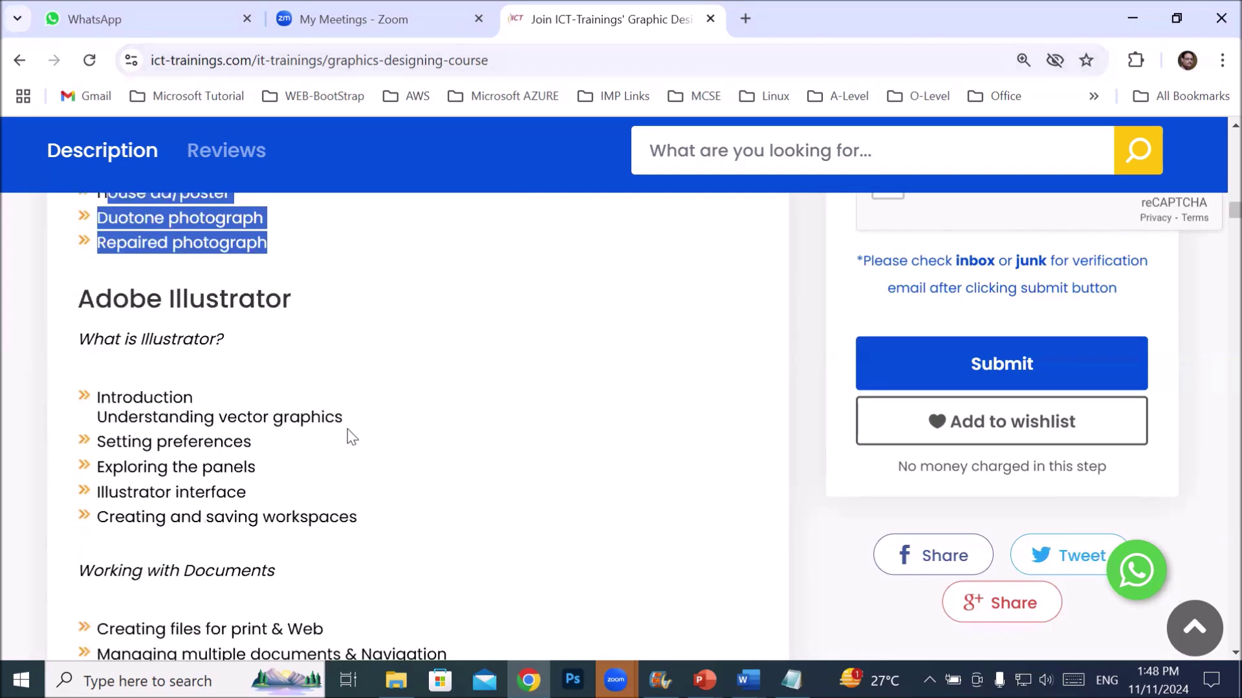
{"action": "scroll", "coordinate": [370, 415], "scroll_direction": "down", "scroll_amount": 20}
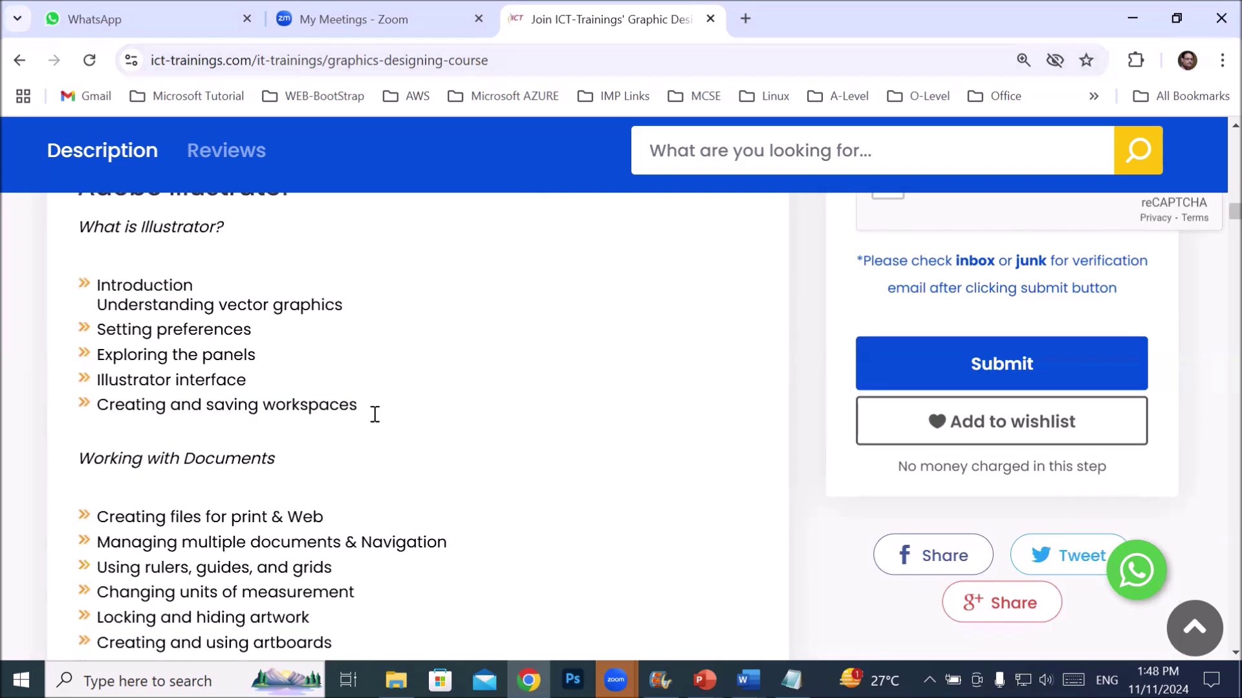
{"action": "scroll", "coordinate": [374, 415], "scroll_direction": "down", "scroll_amount": 20}
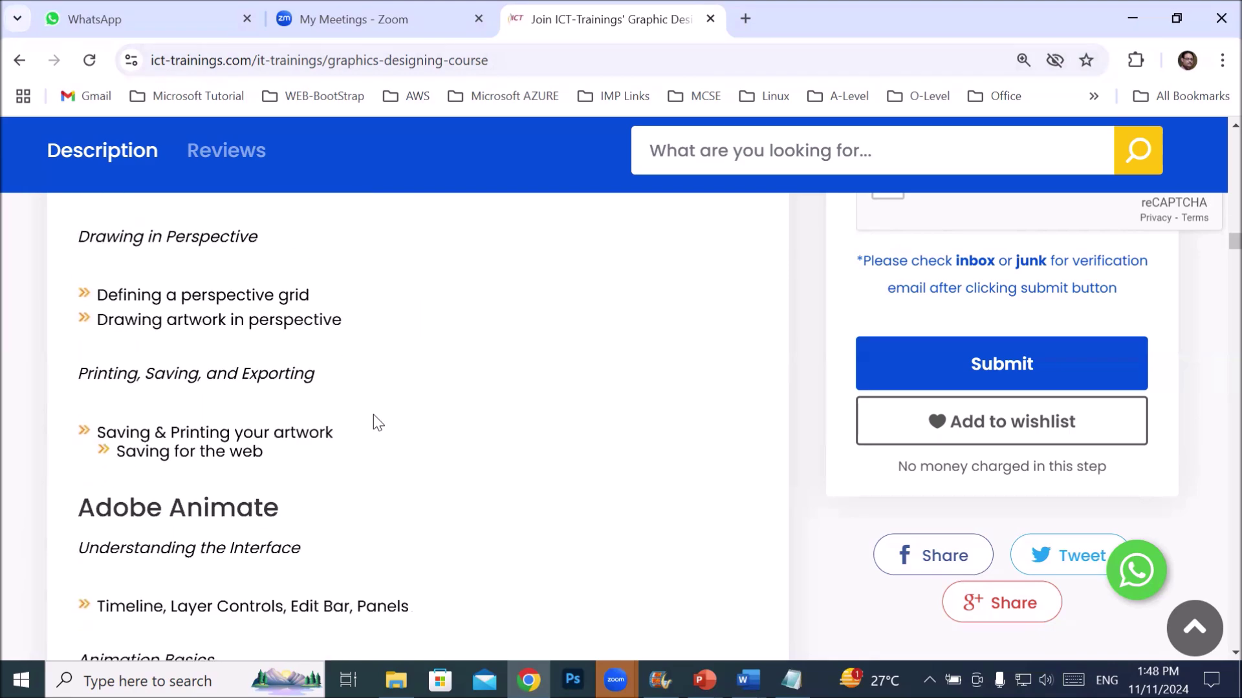
{"action": "scroll", "coordinate": [377, 422], "scroll_direction": "down", "scroll_amount": 18}
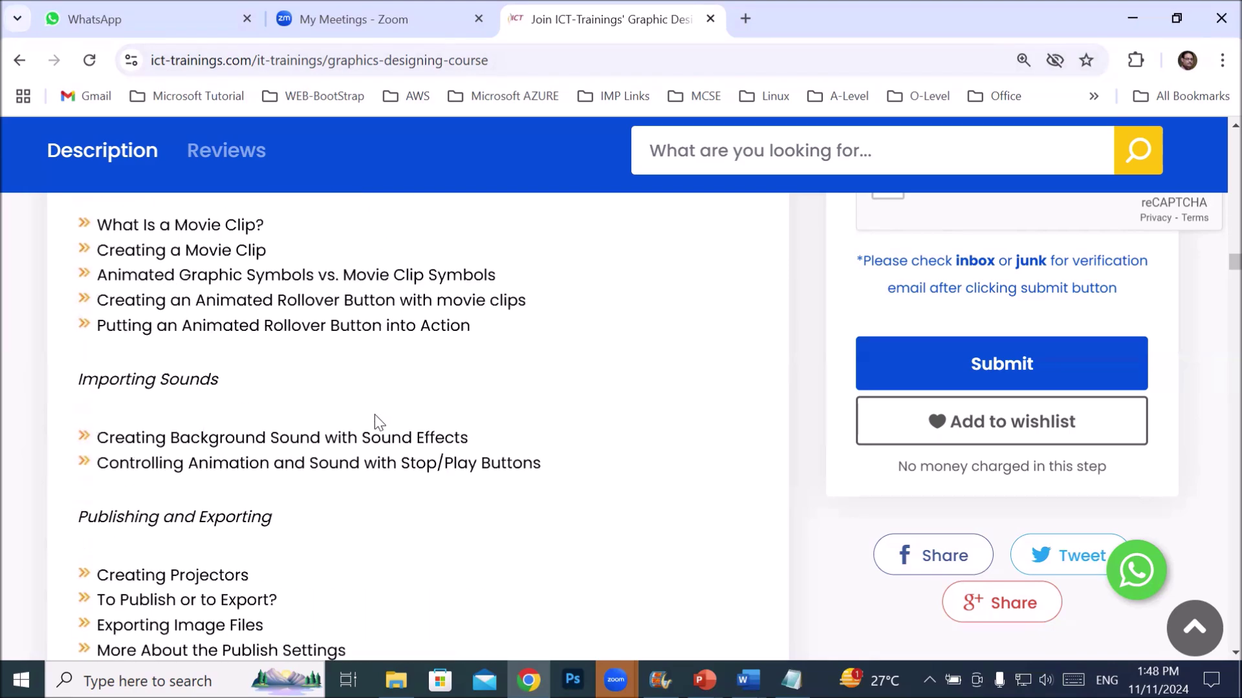
{"action": "scroll", "coordinate": [381, 423], "scroll_direction": "up", "scroll_amount": 4}
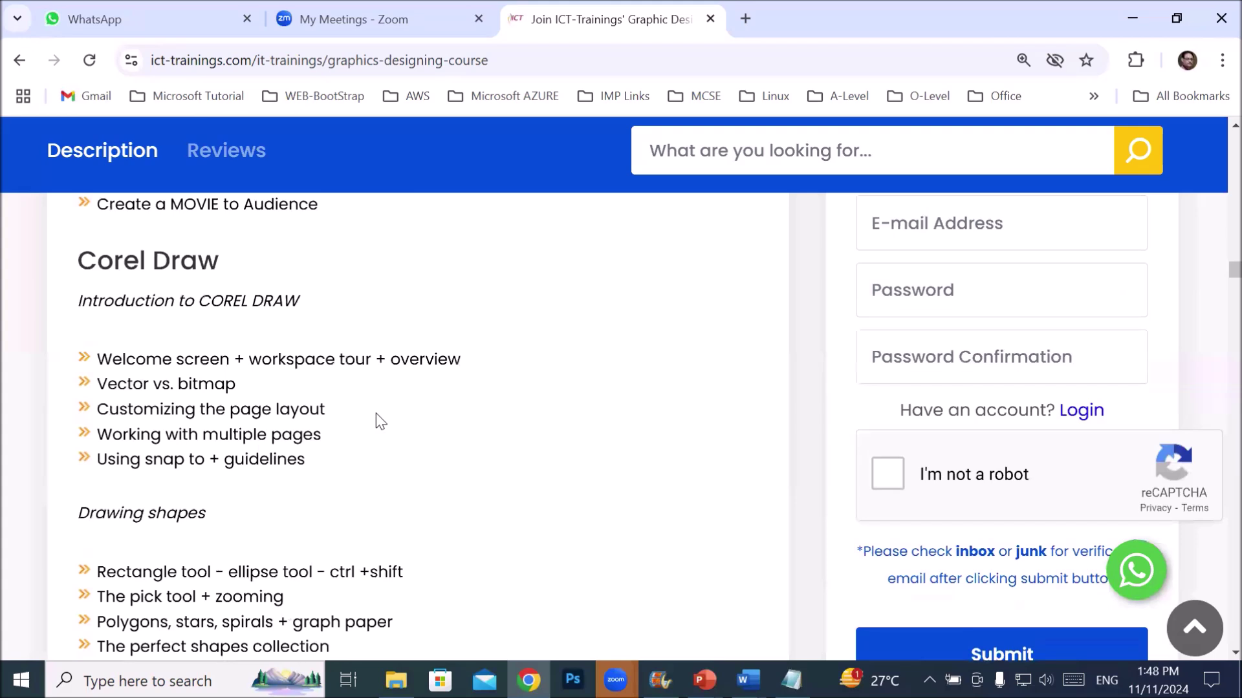
{"action": "left_click", "coordinate": [745, 18]}
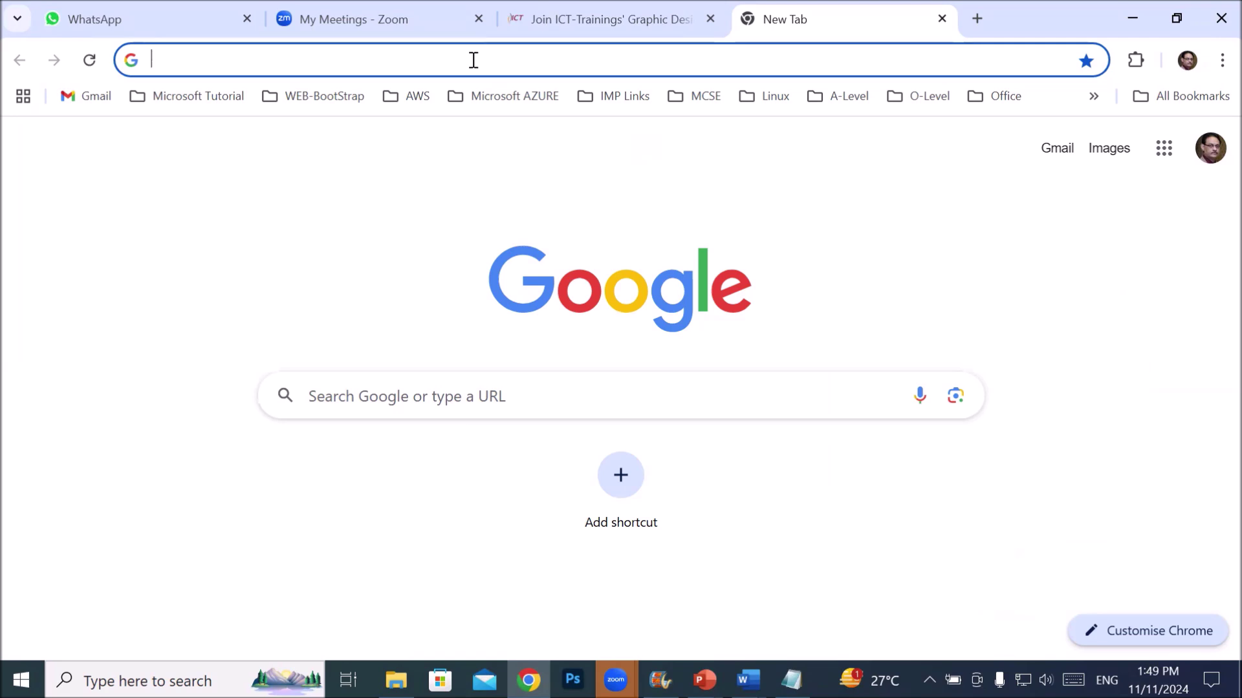
- Enter 'ch' in the address bar to load the suggested chatgpt.com address
{"action": "type", "text": "ch"}
{"action": "key", "text": "Return"}
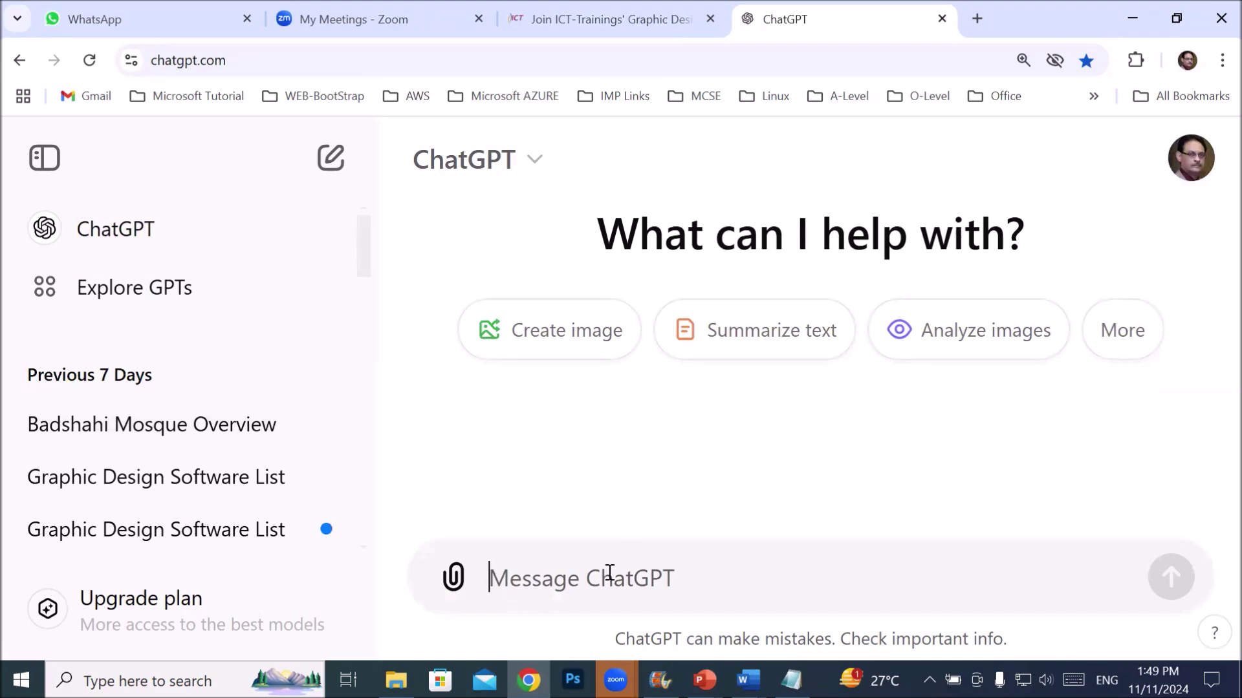
- Type and send the prompt 'software to become perfect graphic desiger' to ChatGPT
{"action": "type", "text": "t"}
{"action": "key", "text": "BackSpace"}
{"action": "key", "text": "BackSpace"}
{"action": "type", "text": "softa"}
{"action": "key", "text": "BackSpace"}
{"action": "type", "text": "ware"}
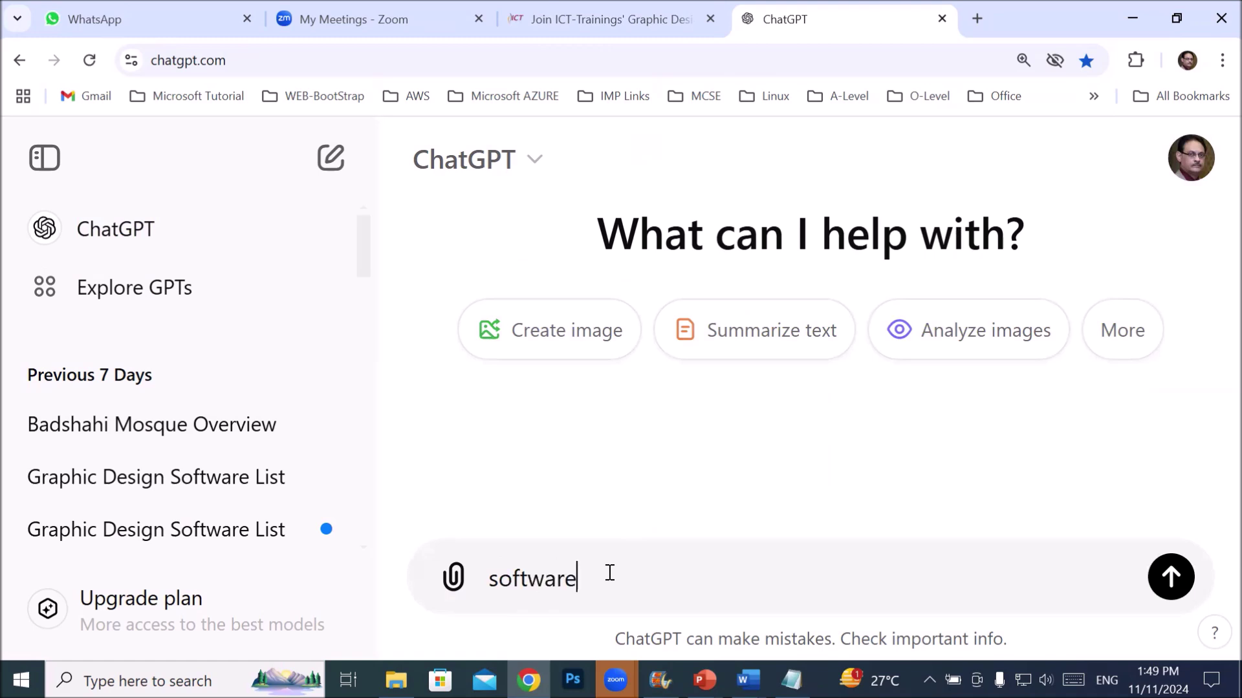
{"action": "type", "text": " to become perfec"}
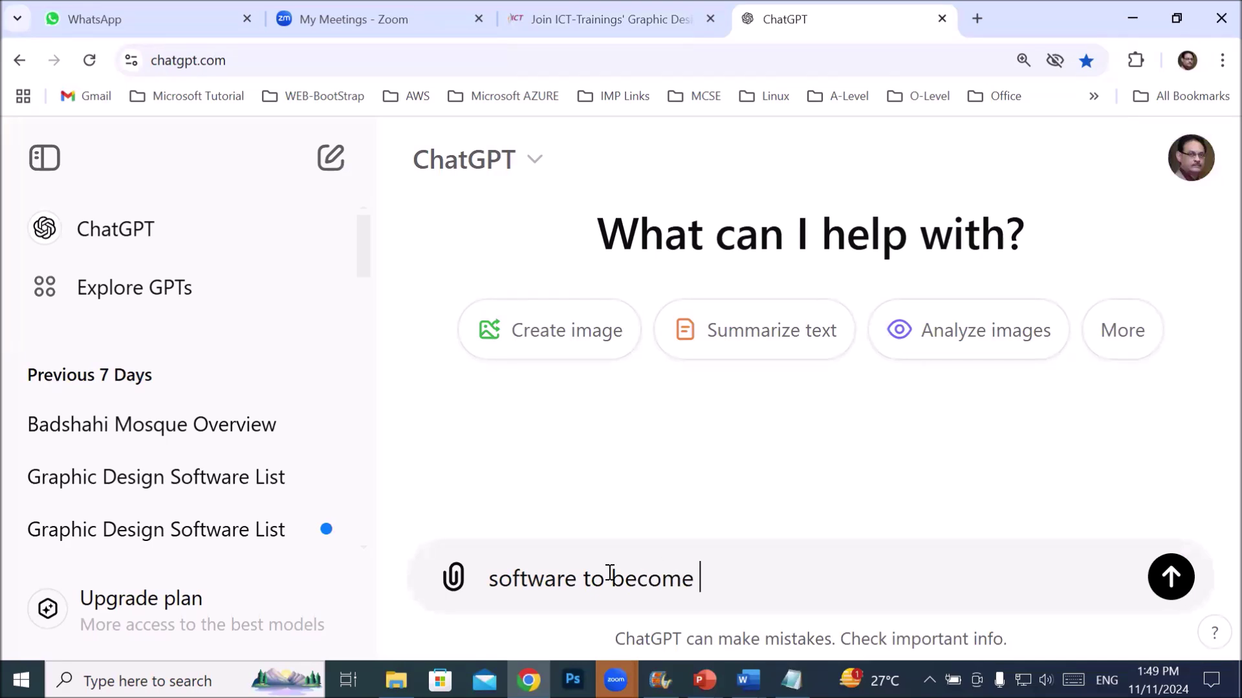
{"action": "type", "text": "t "}
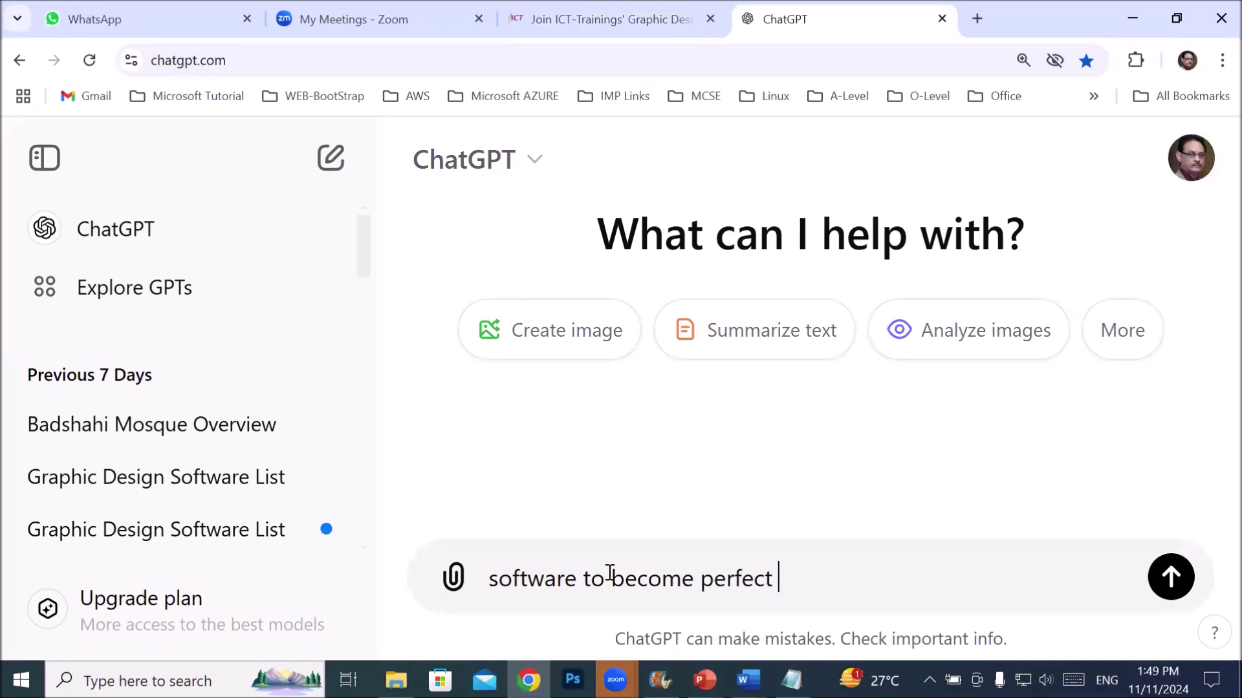
{"action": "type", "text": "graphic designiner"}
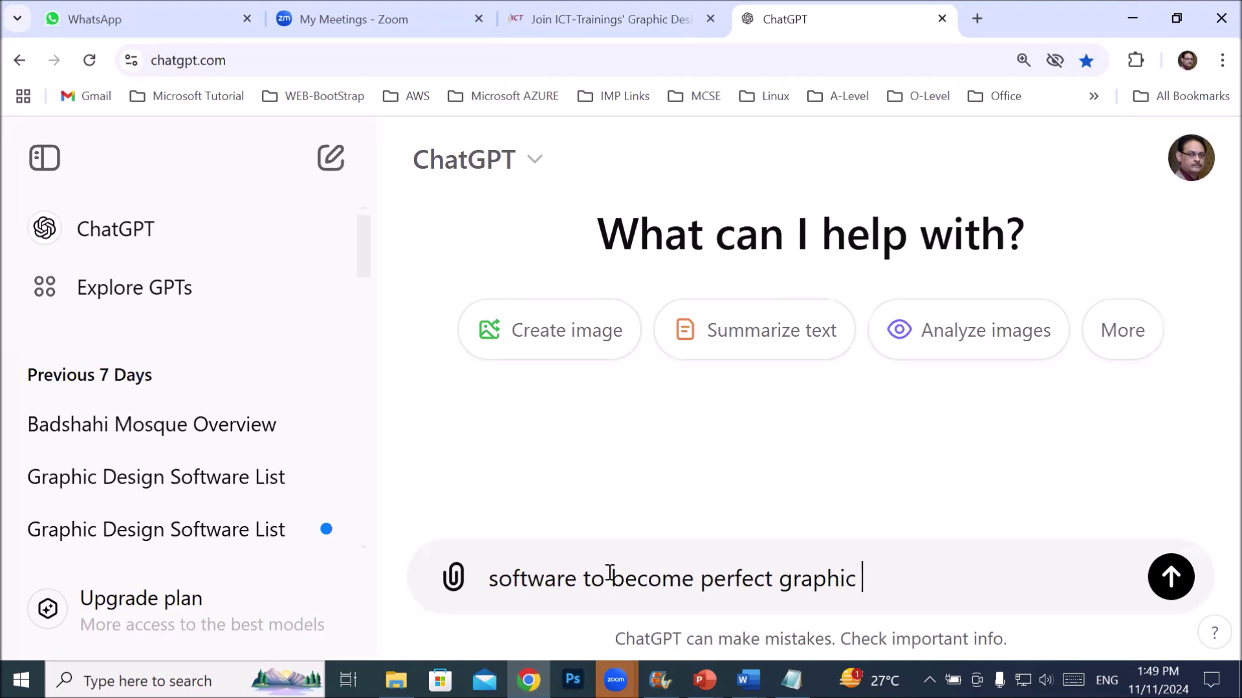
{"action": "key", "text": "BackSpace"}
{"action": "key", "text": "BackSpace"}
{"action": "key", "text": "BackSpace"}
{"action": "key", "text": "BackSpace"}
{"action": "key", "text": "BackSpace"}
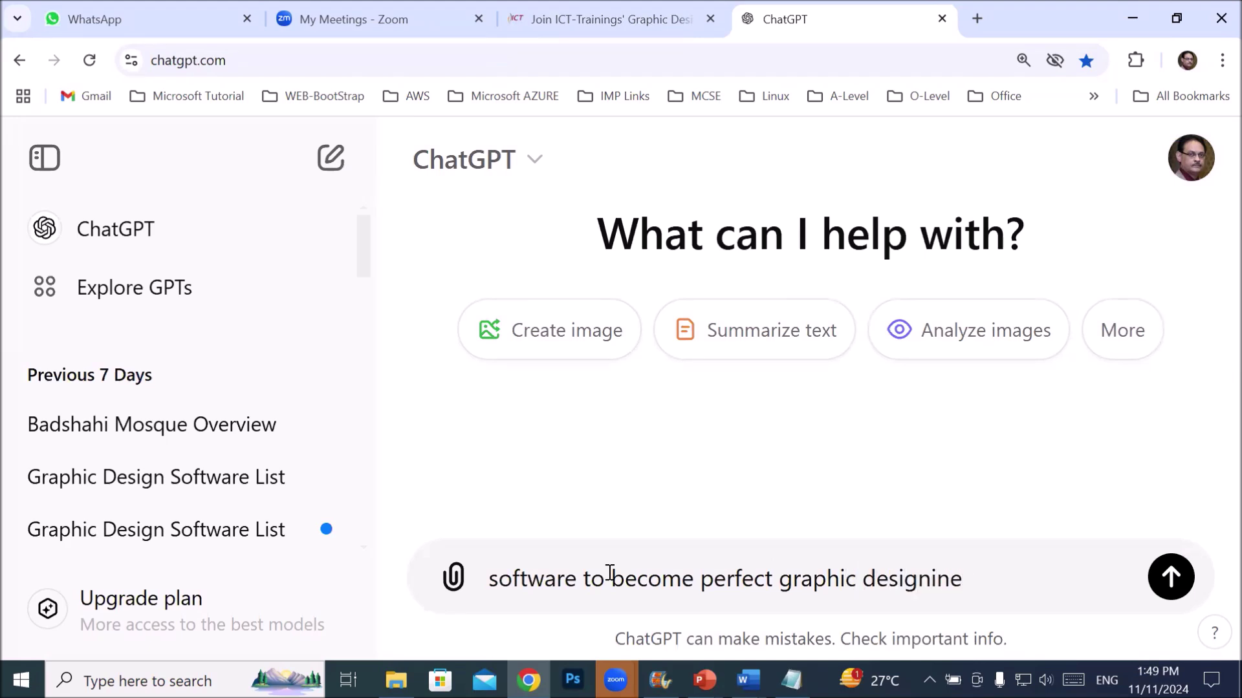
{"action": "type", "text": "er"}
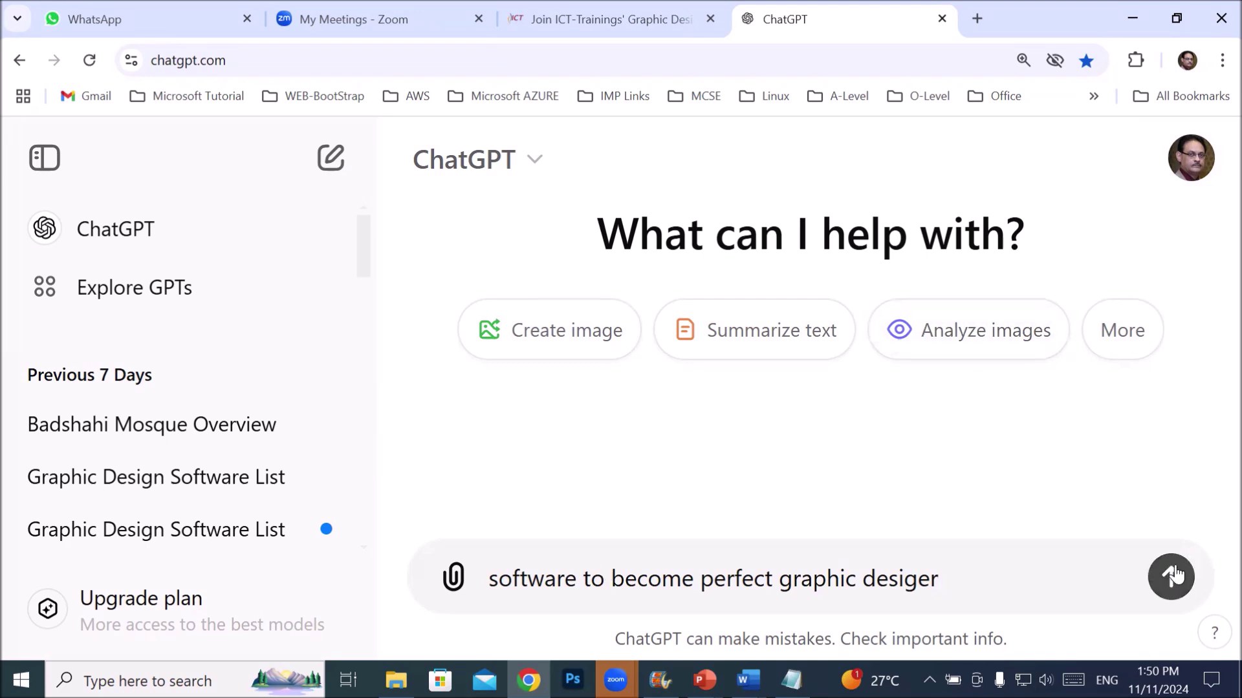
{"action": "key", "text": "Return"}
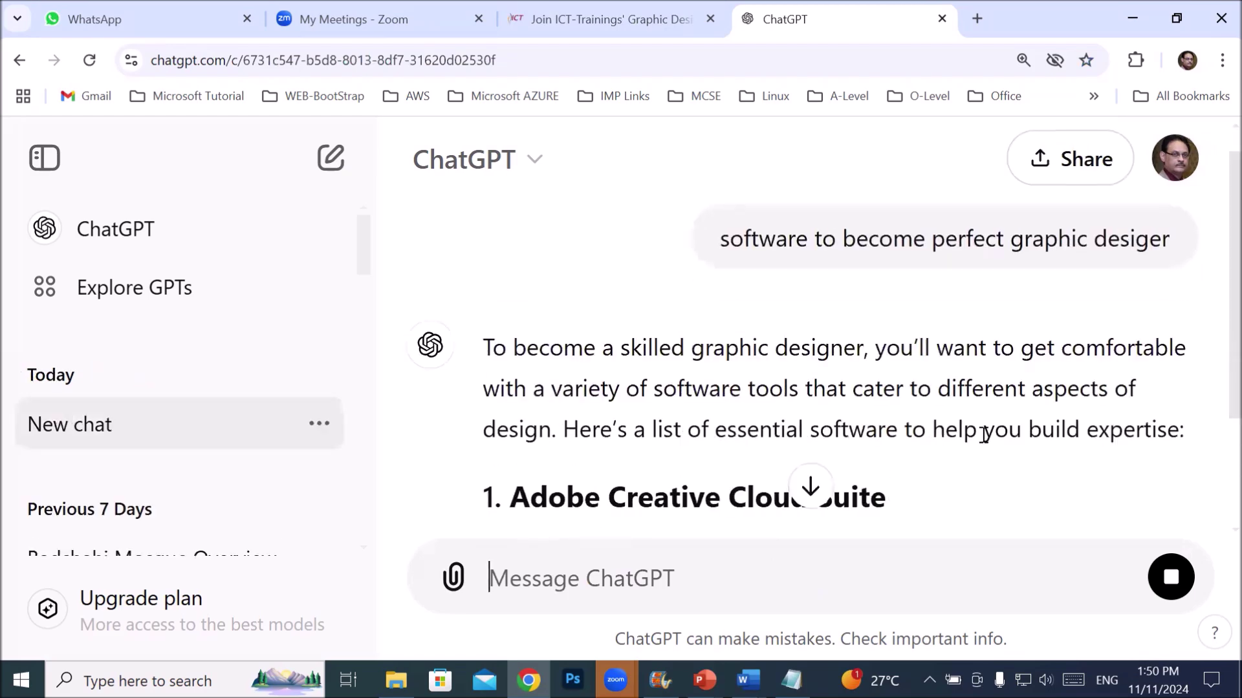
- Copy the Adobe Photoshop bullet from ChatGPT's answer and return to the Notepad agenda
{"action": "scroll", "coordinate": [983, 435], "scroll_direction": "down", "scroll_amount": 3}
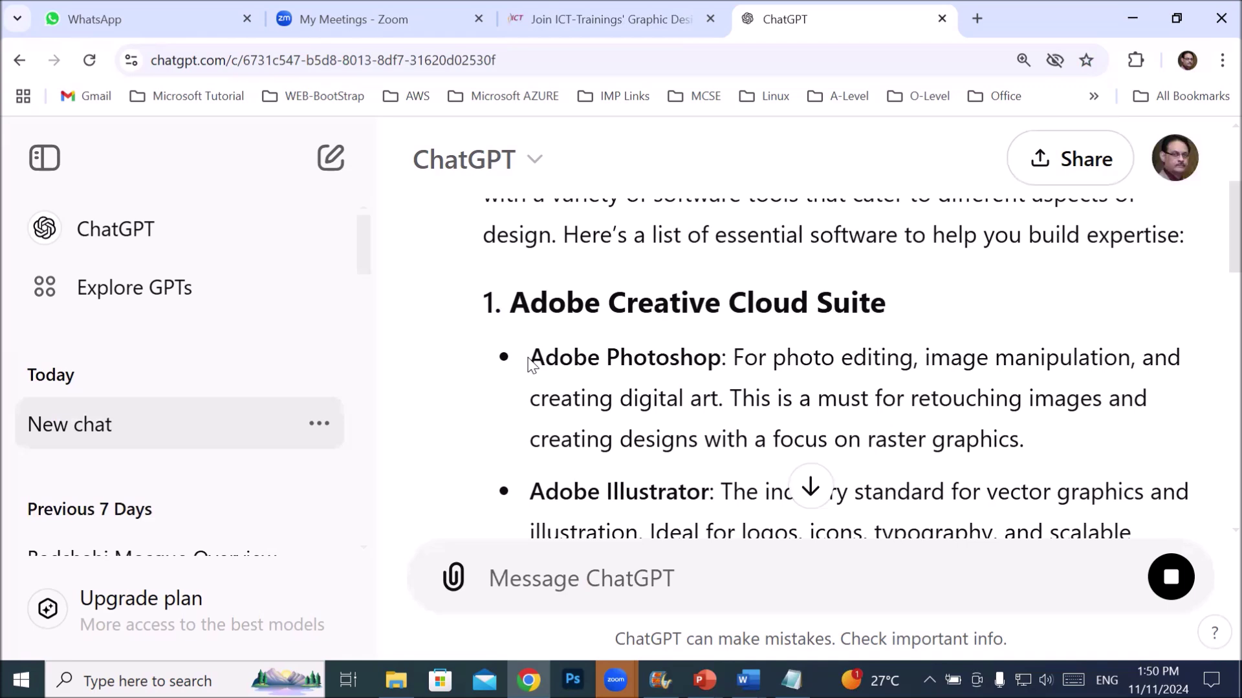
{"action": "left_click_drag", "start_coordinate": [530, 358], "coordinate": [716, 360]}
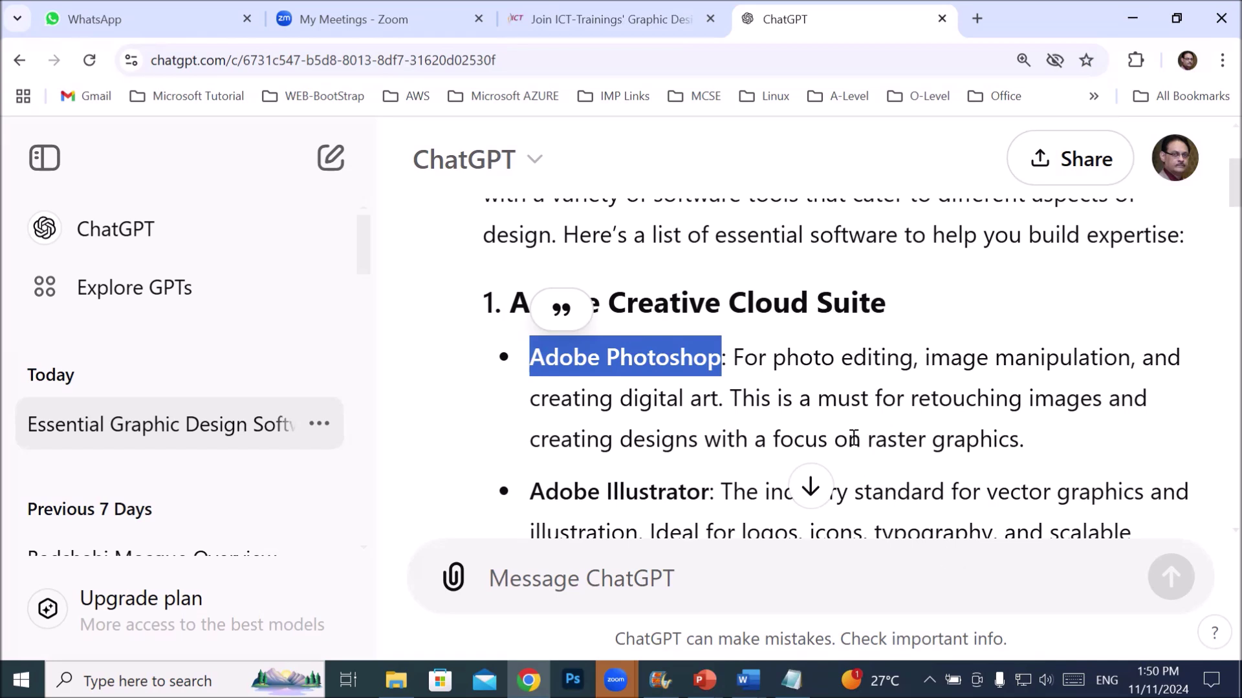
{"action": "left_click", "coordinate": [531, 351]}
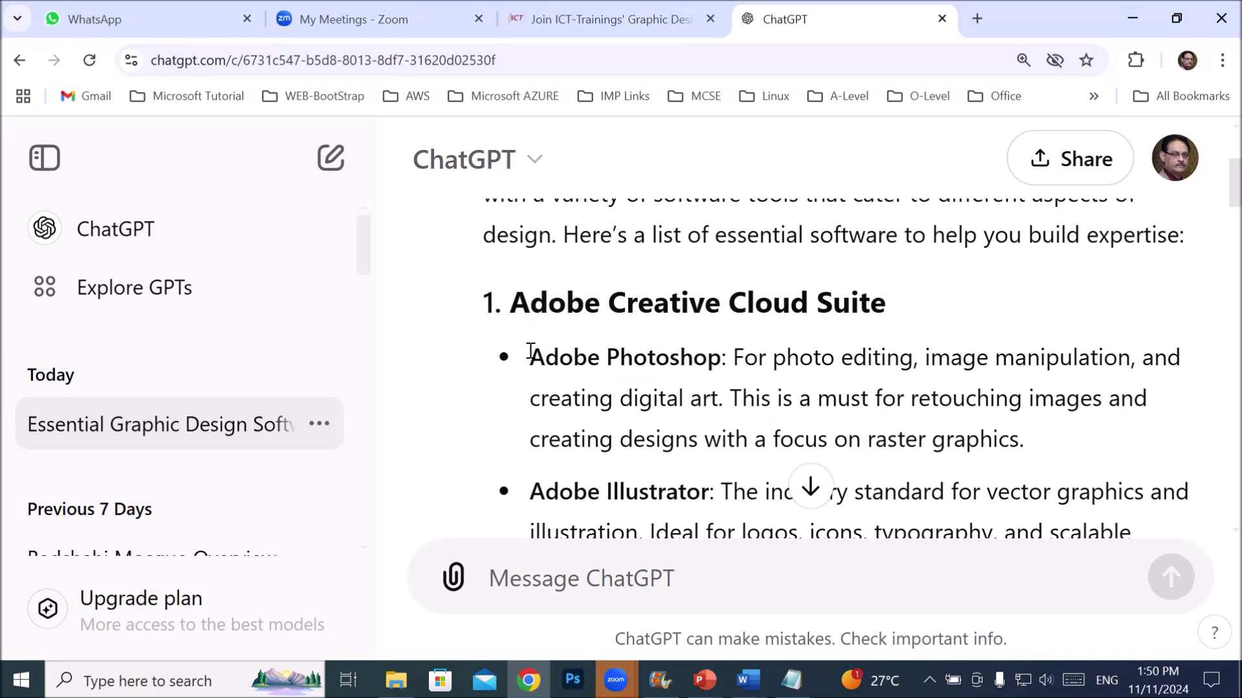
{"action": "left_click_drag", "start_coordinate": [530, 351], "coordinate": [1048, 431]}
{"action": "right_click", "coordinate": [899, 431]}
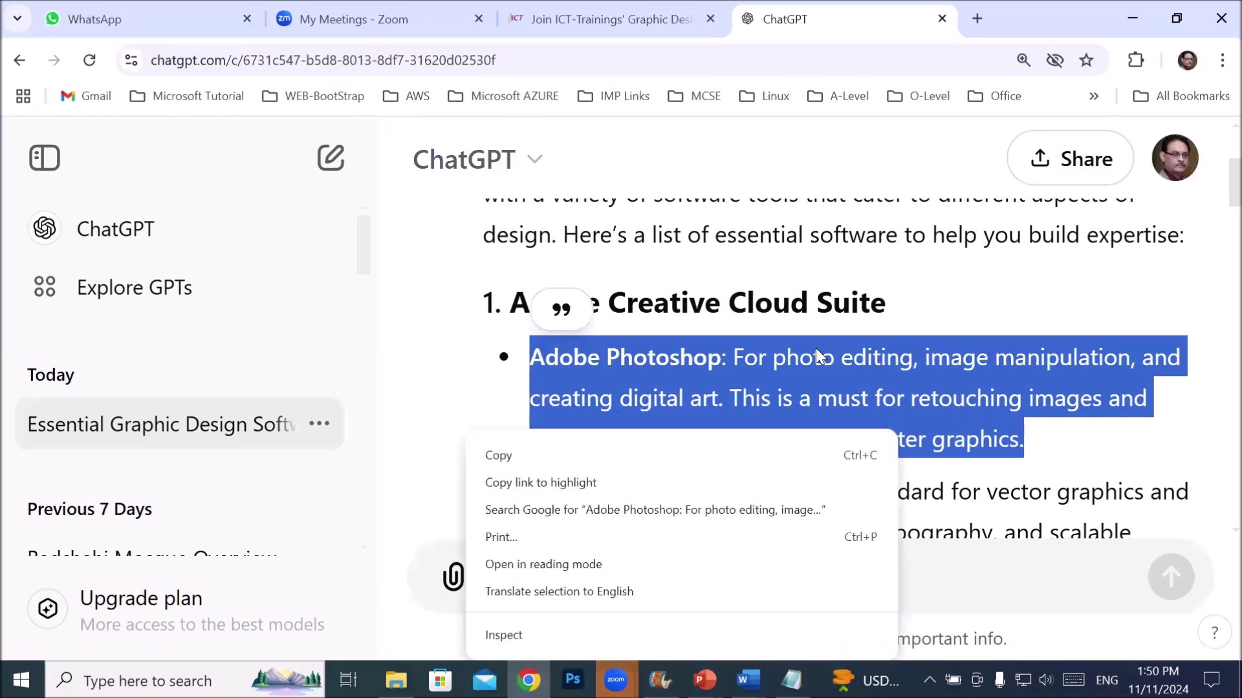
{"action": "left_click", "coordinate": [485, 460]}
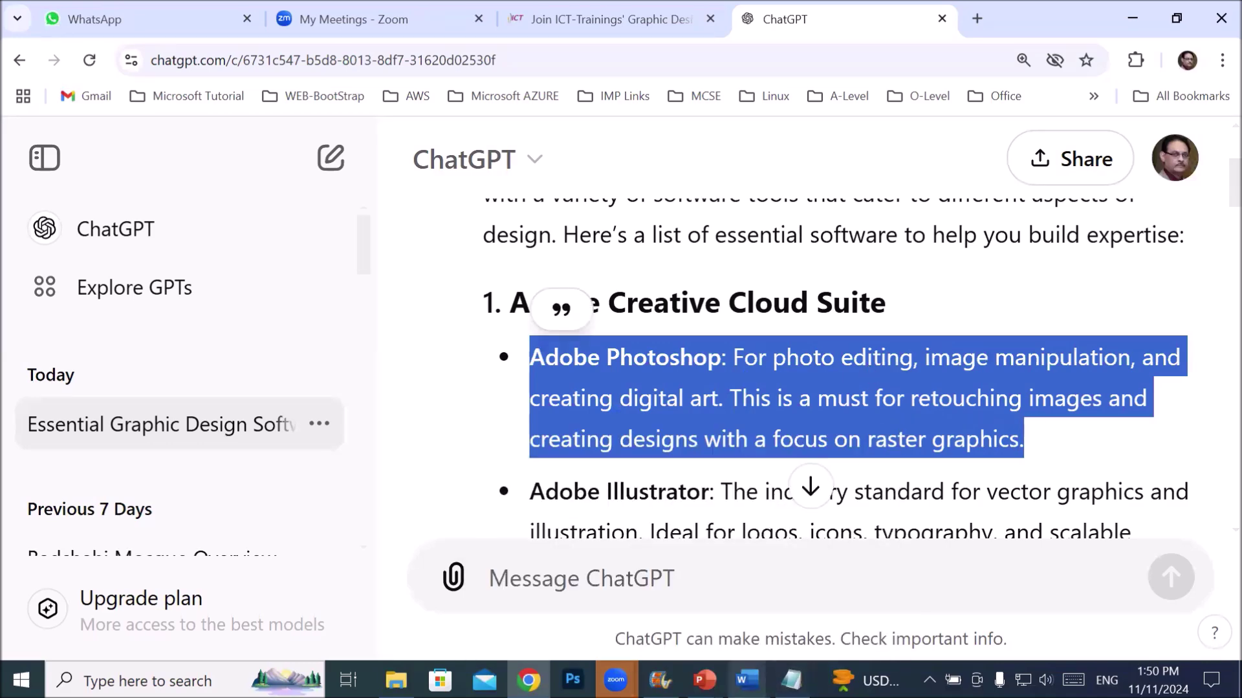
{"action": "left_click", "coordinate": [791, 679]}
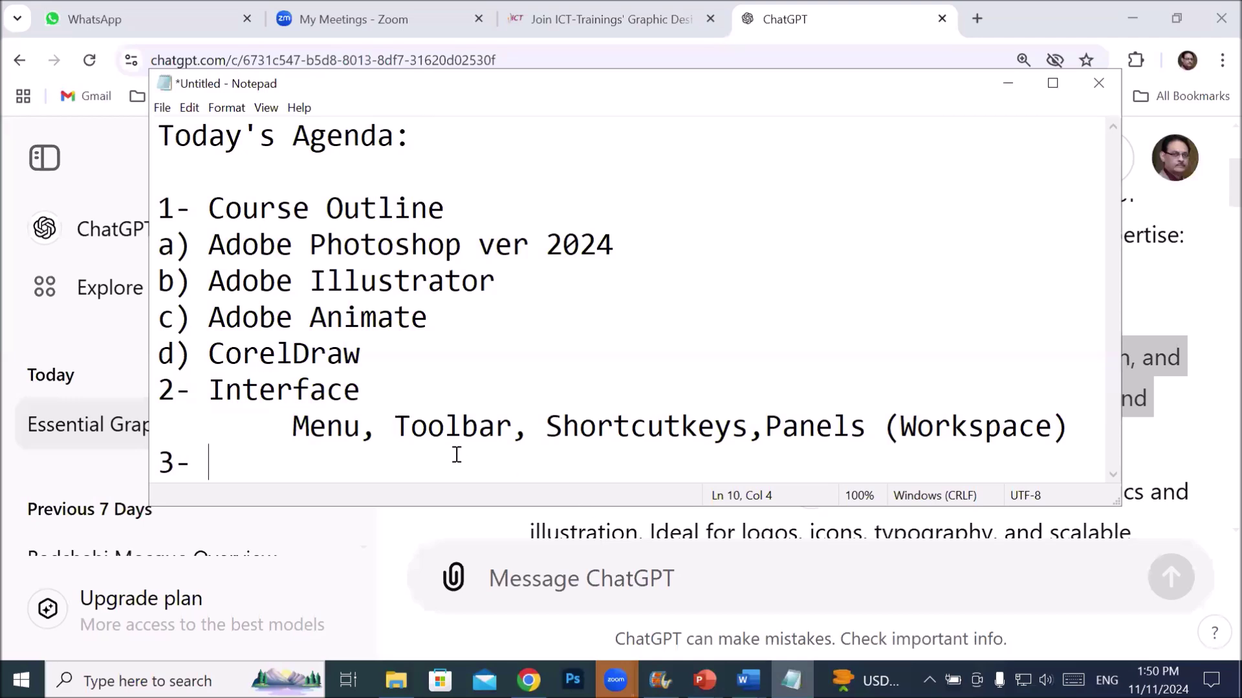
- Paste the Photoshop description over the empty '3-' item and highlight 'photo editing' in it
{"action": "left_click_drag", "start_coordinate": [152, 429], "coordinate": [146, 466]}
{"action": "right_click", "coordinate": [174, 471]}
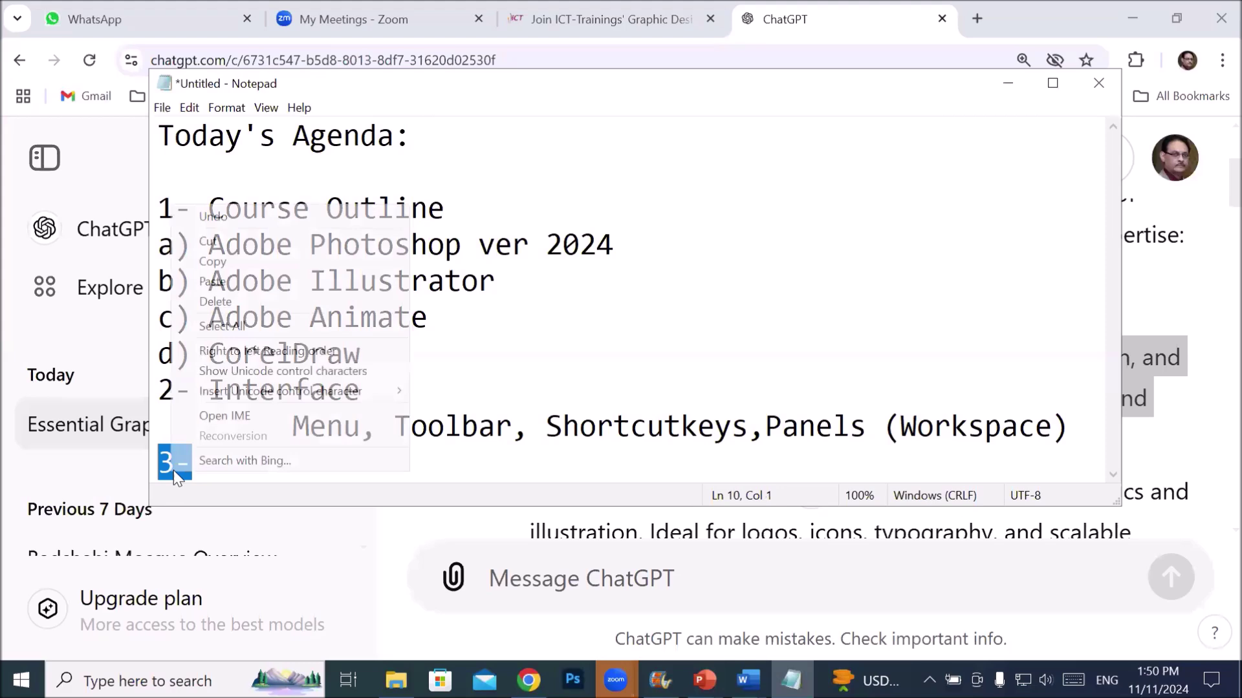
{"action": "left_click", "coordinate": [252, 283]}
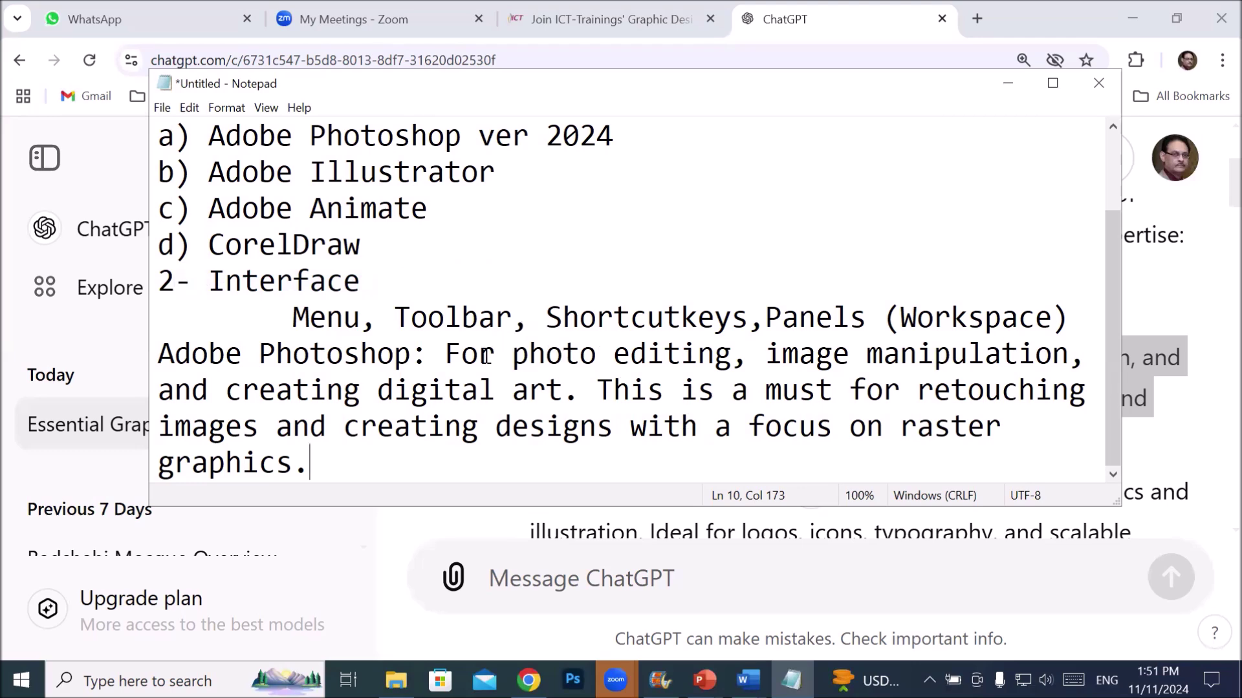
{"action": "left_click_drag", "start_coordinate": [493, 349], "coordinate": [1070, 355]}
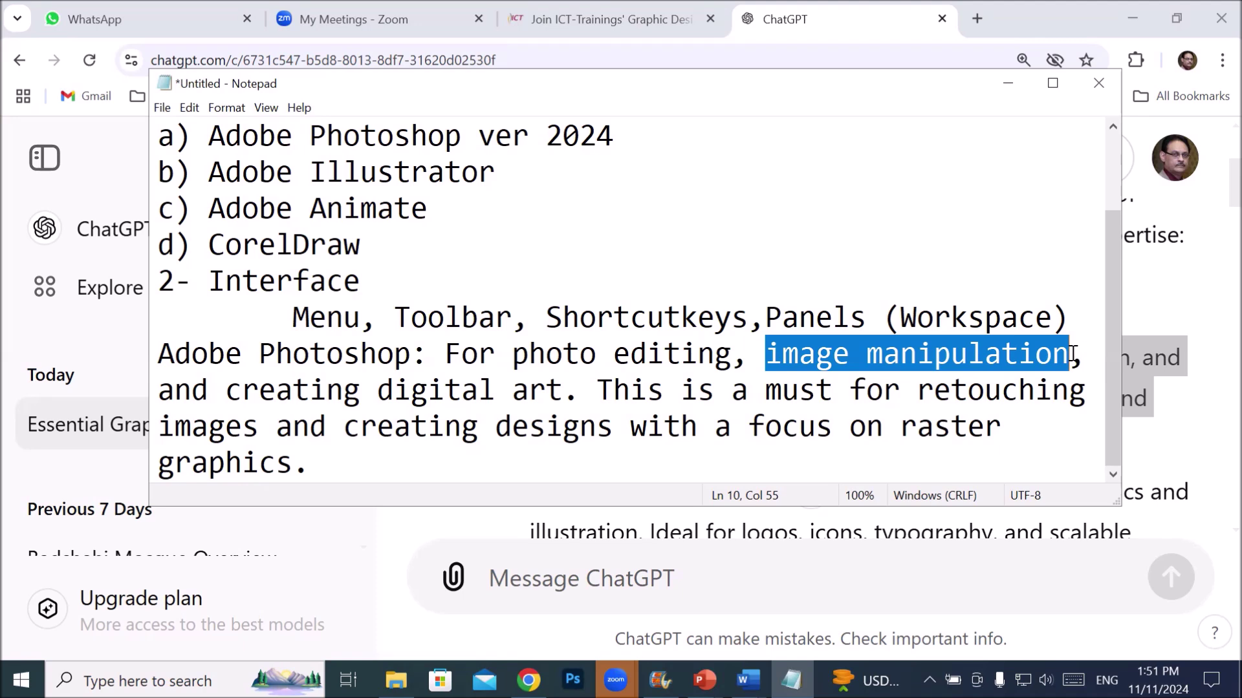
{"action": "left_click", "coordinate": [223, 392]}
{"action": "left_click_drag", "start_coordinate": [222, 392], "coordinate": [579, 392]}
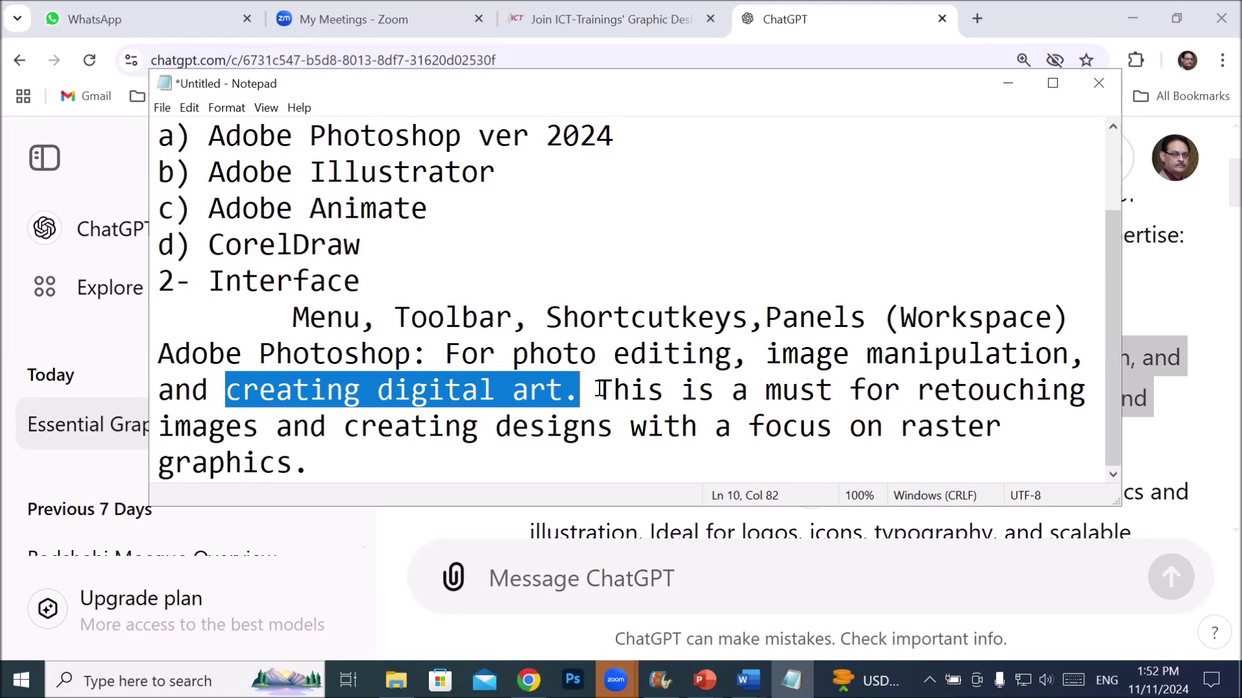
{"action": "left_click_drag", "start_coordinate": [598, 390], "coordinate": [1075, 374]}
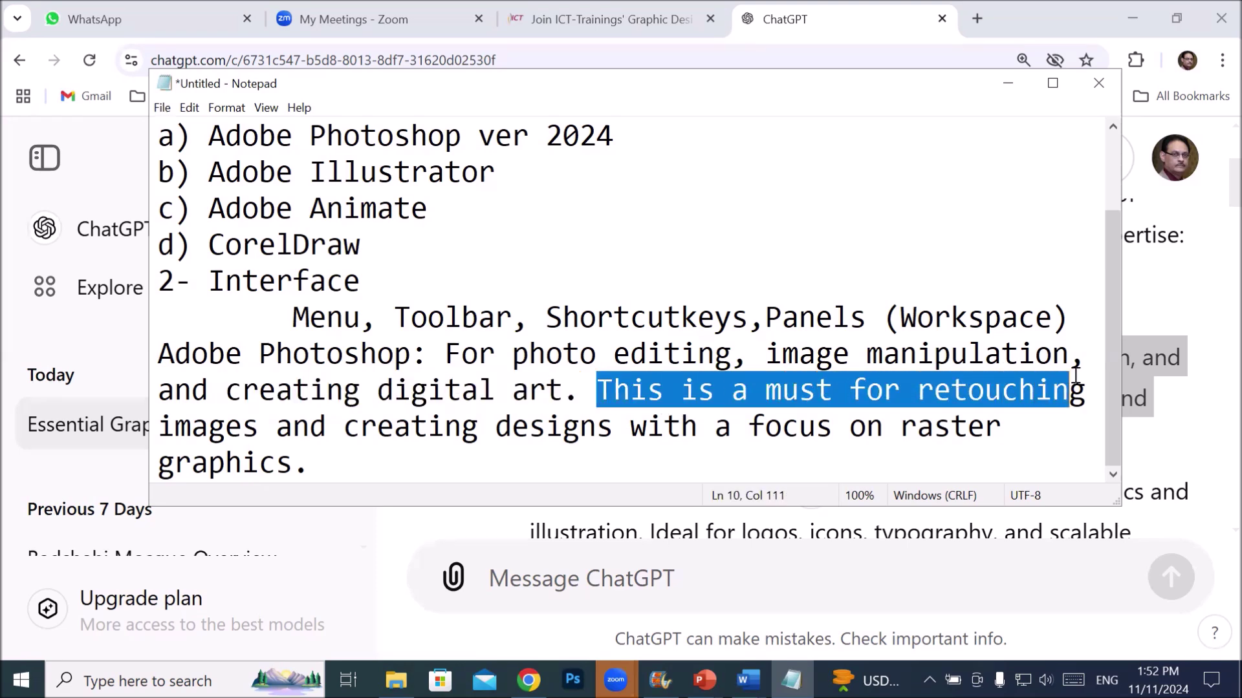
{"action": "left_click_drag", "start_coordinate": [343, 428], "coordinate": [990, 427]}
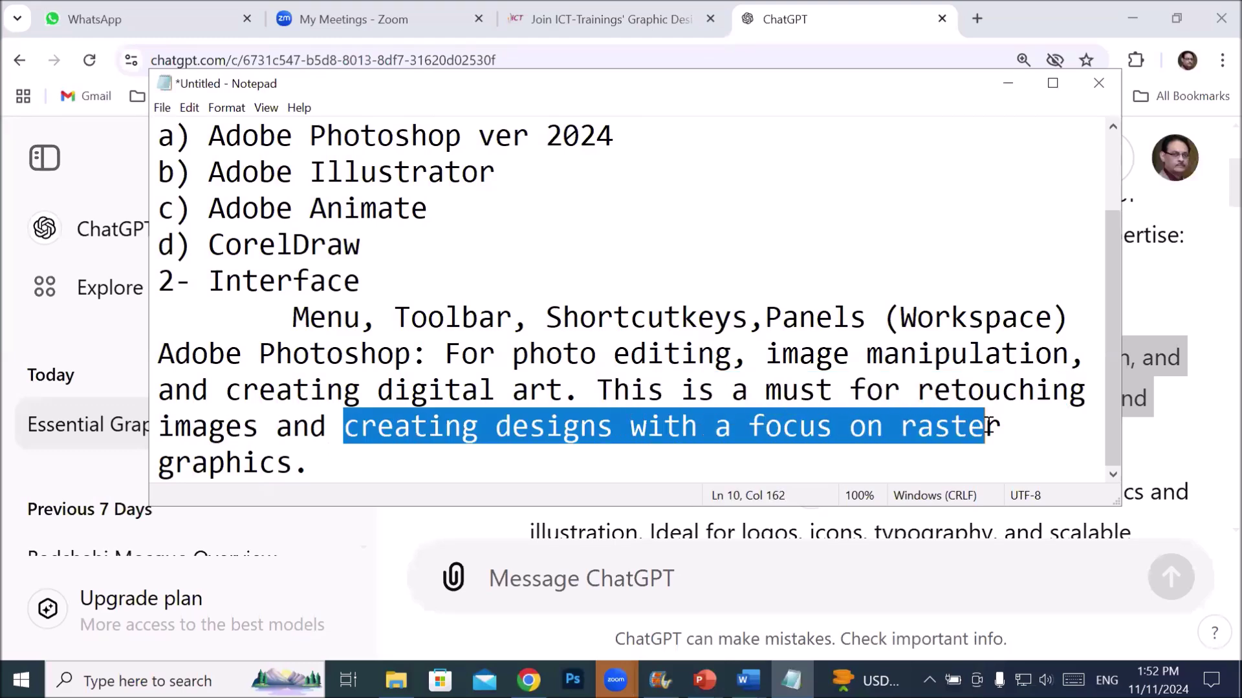
{"action": "left_click_drag", "start_coordinate": [308, 464], "coordinate": [902, 427]}
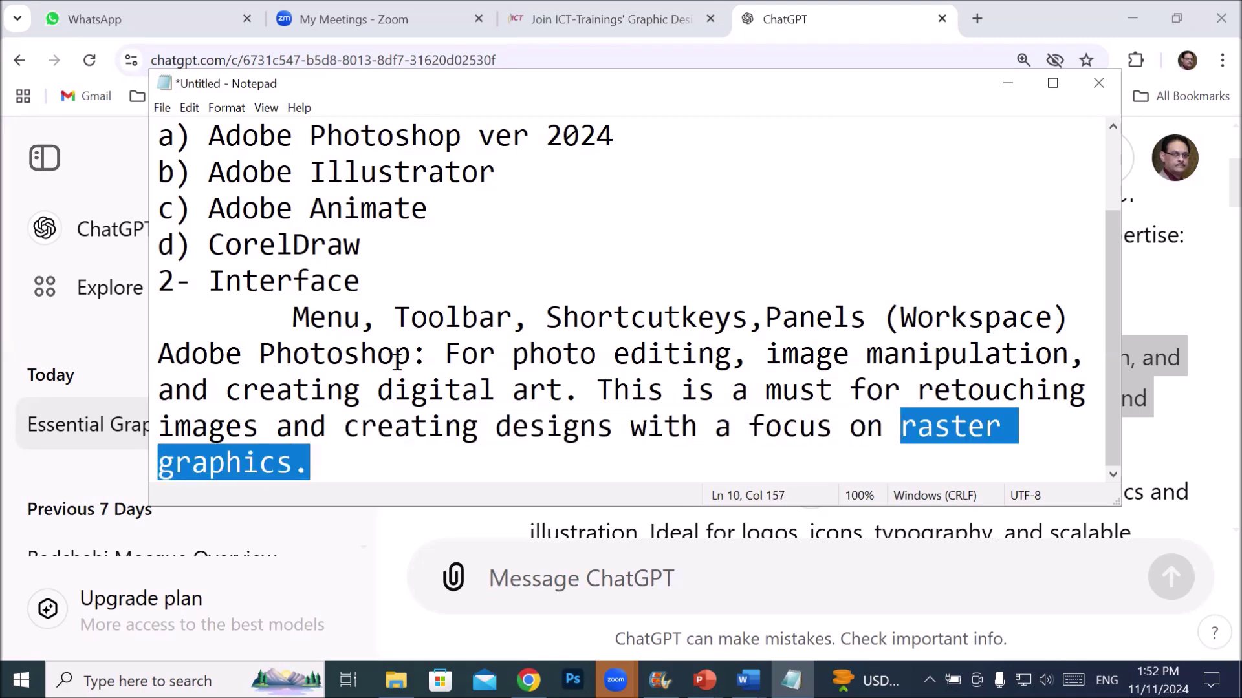
{"action": "left_click", "coordinate": [296, 464]}
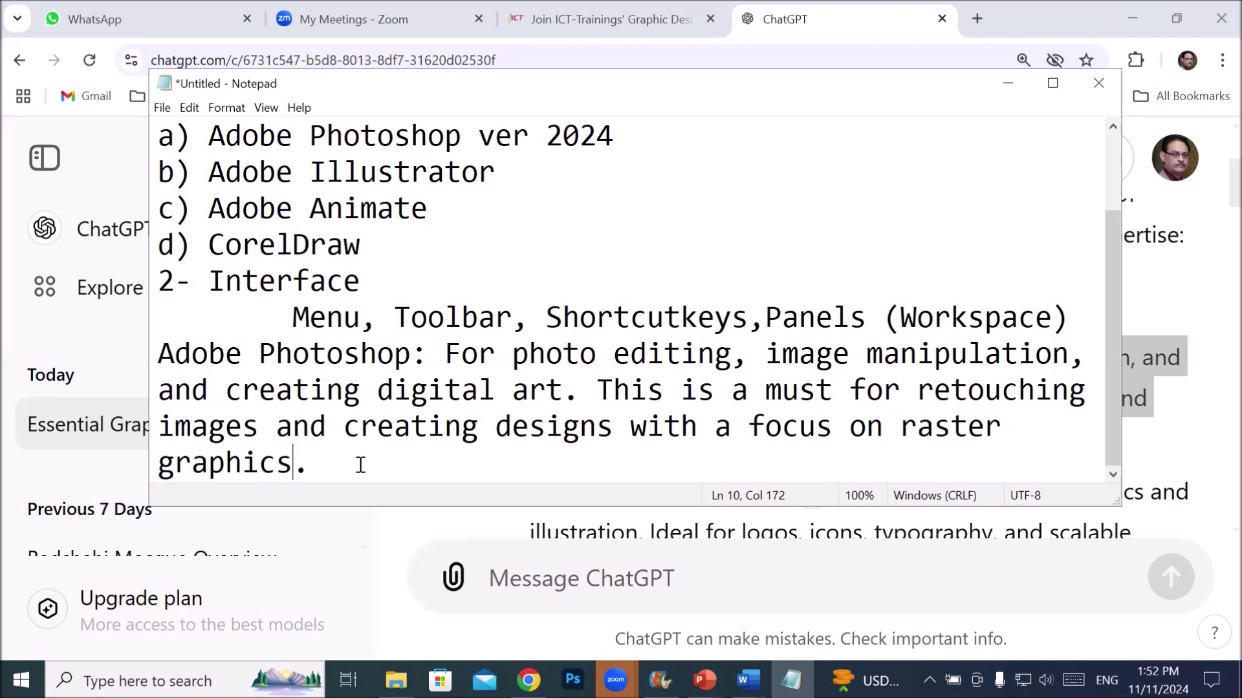
- Add '/ Pixel graphics' after 'raster graphics' in the Photoshop entry, correcting the misspelled 'Pixel'
{"action": "type", "text": "/ Pis"}
{"action": "key", "text": "BackSpace"}
{"action": "type", "text": "x"}
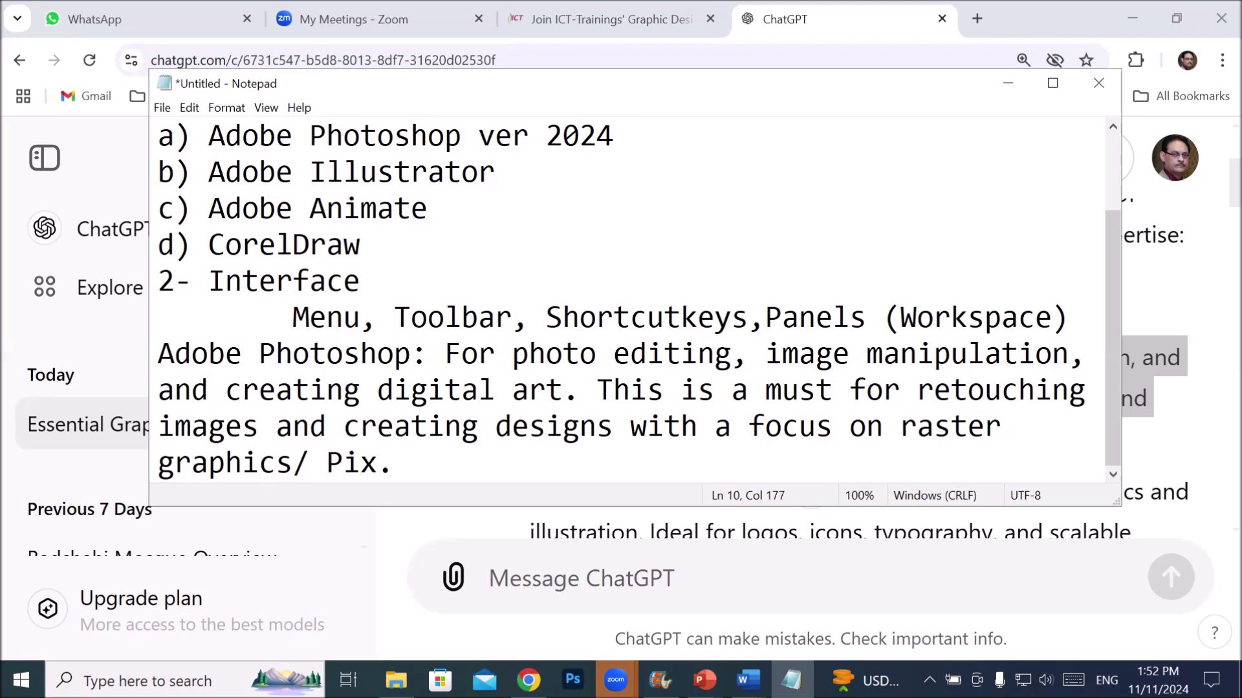
{"action": "type", "text": " graphic"}
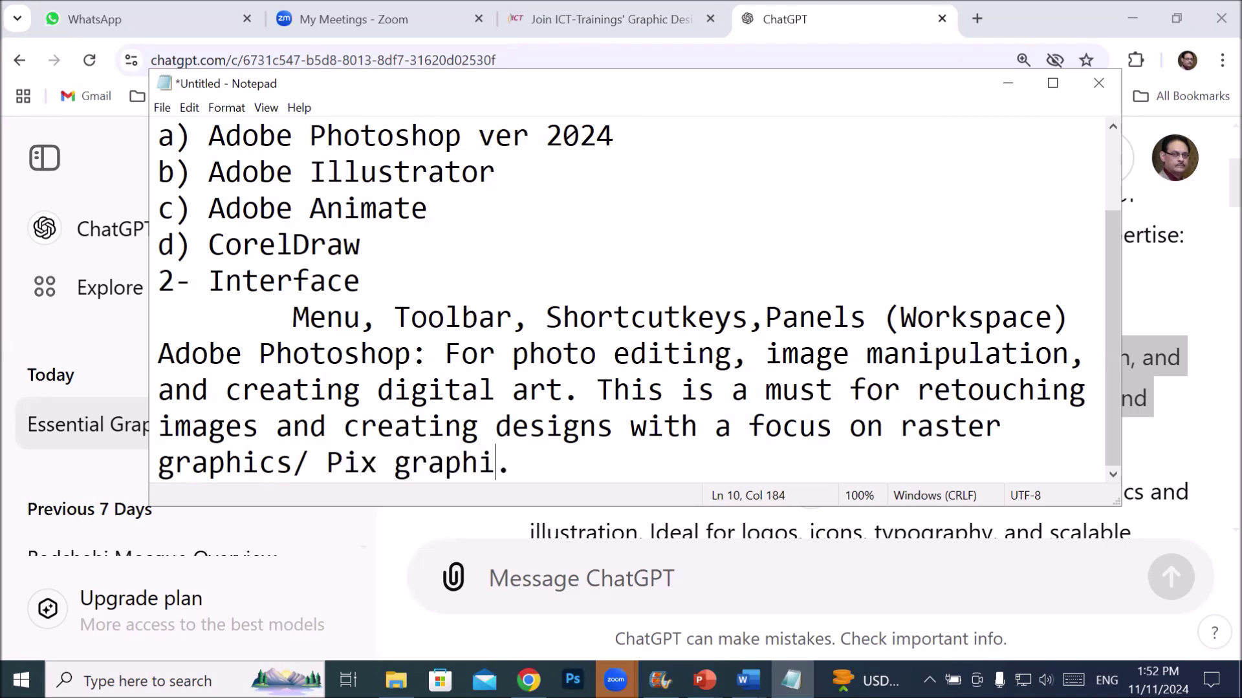
{"action": "type", "text": "s"}
{"action": "key", "text": "Left"}
{"action": "key", "text": "Left"}
{"action": "key", "text": "Left"}
{"action": "key", "text": "Left"}
{"action": "key", "text": "Left"}
{"action": "key", "text": "Left"}
{"action": "key", "text": "Left"}
{"action": "key", "text": "Left"}
{"action": "key", "text": "Left"}
{"action": "key", "text": "Left"}
{"action": "key", "text": "Right"}
{"action": "type", "text": "el"}
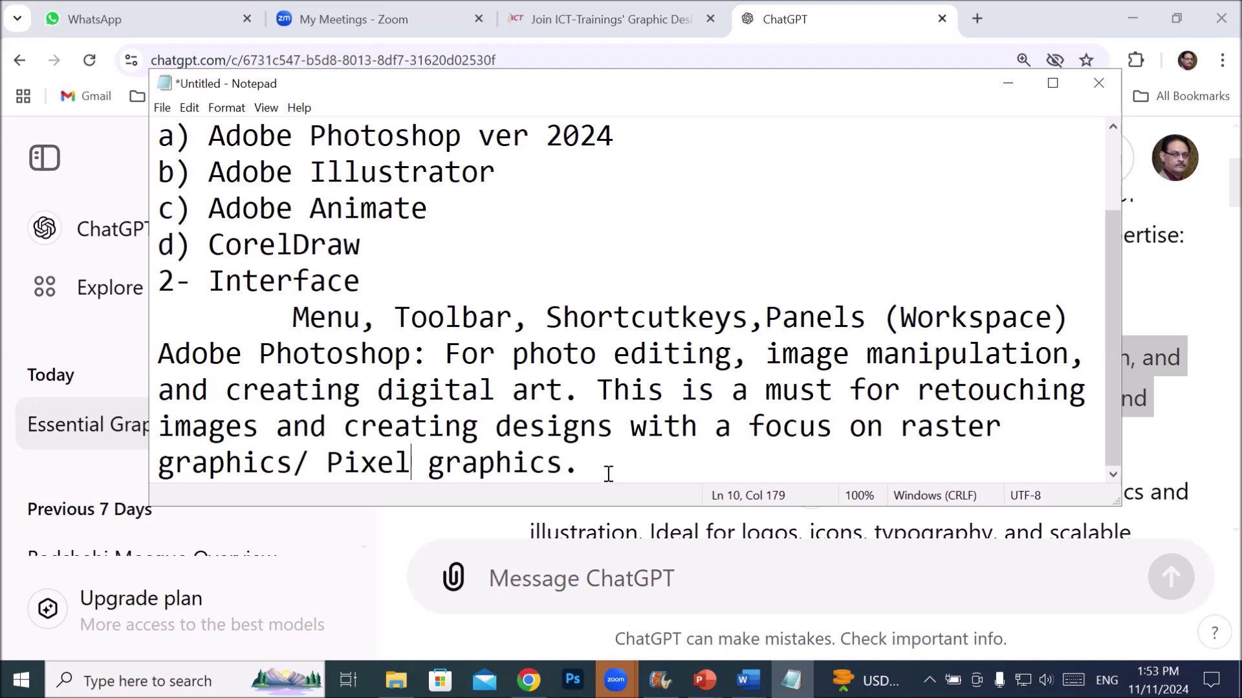
- Add two empty lines below the Photoshop description in the Notepad note
{"action": "left_click", "coordinate": [602, 452]}
{"action": "key", "text": "Return"}
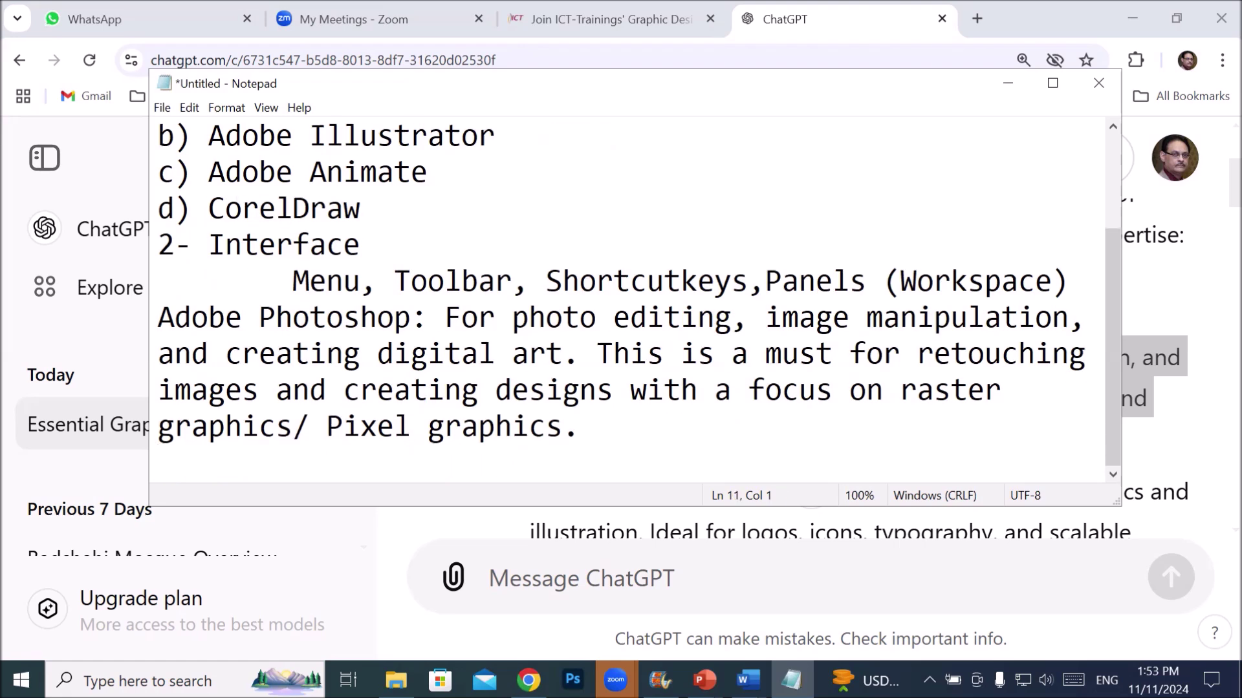
{"action": "key", "text": "Return"}
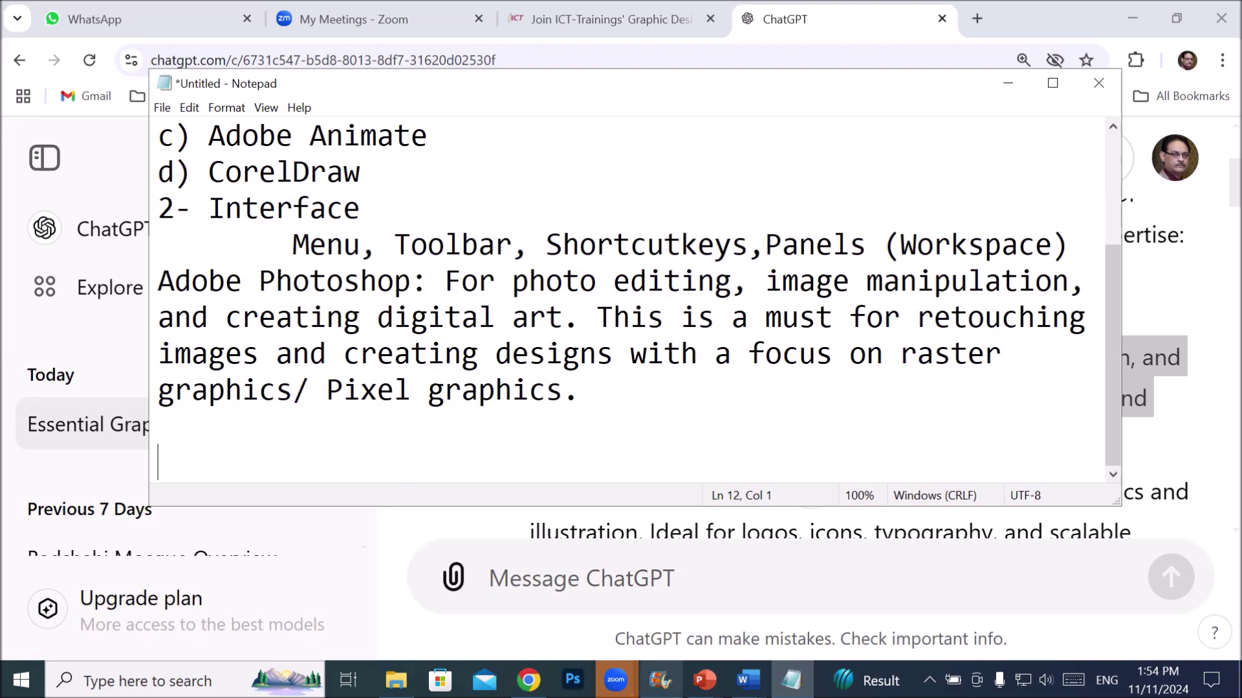
{"action": "mouse_move", "coordinate": [616, 680]}
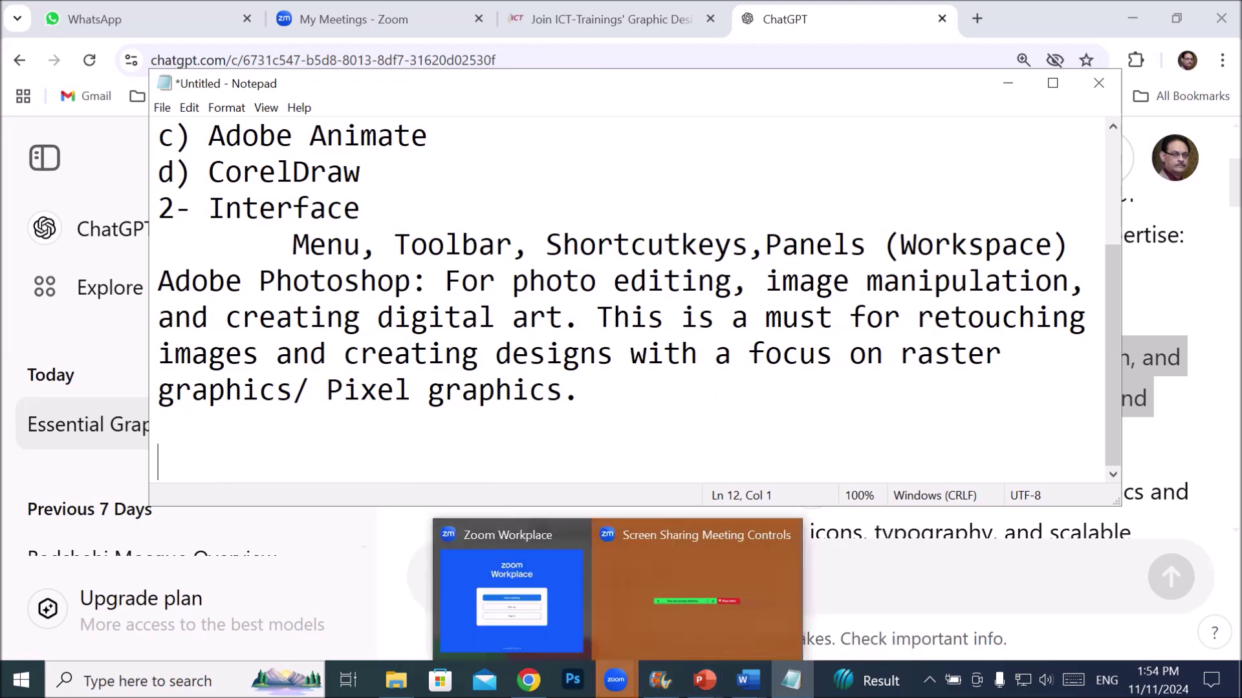
- In ChatGPT's answer, review and highlight the Illustrator and InDesign descriptions
{"action": "left_click", "coordinate": [529, 679]}
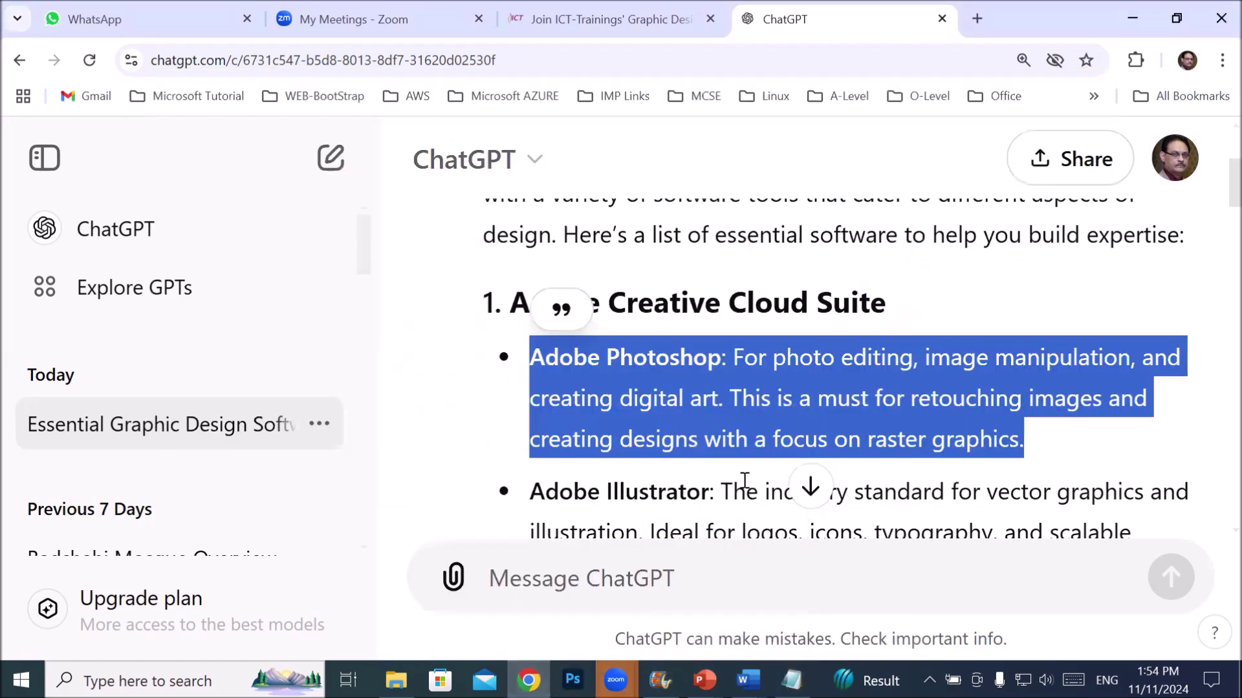
{"action": "scroll", "coordinate": [747, 480], "scroll_direction": "down", "scroll_amount": 1}
{"action": "scroll", "coordinate": [747, 480], "scroll_direction": "down", "scroll_amount": 2}
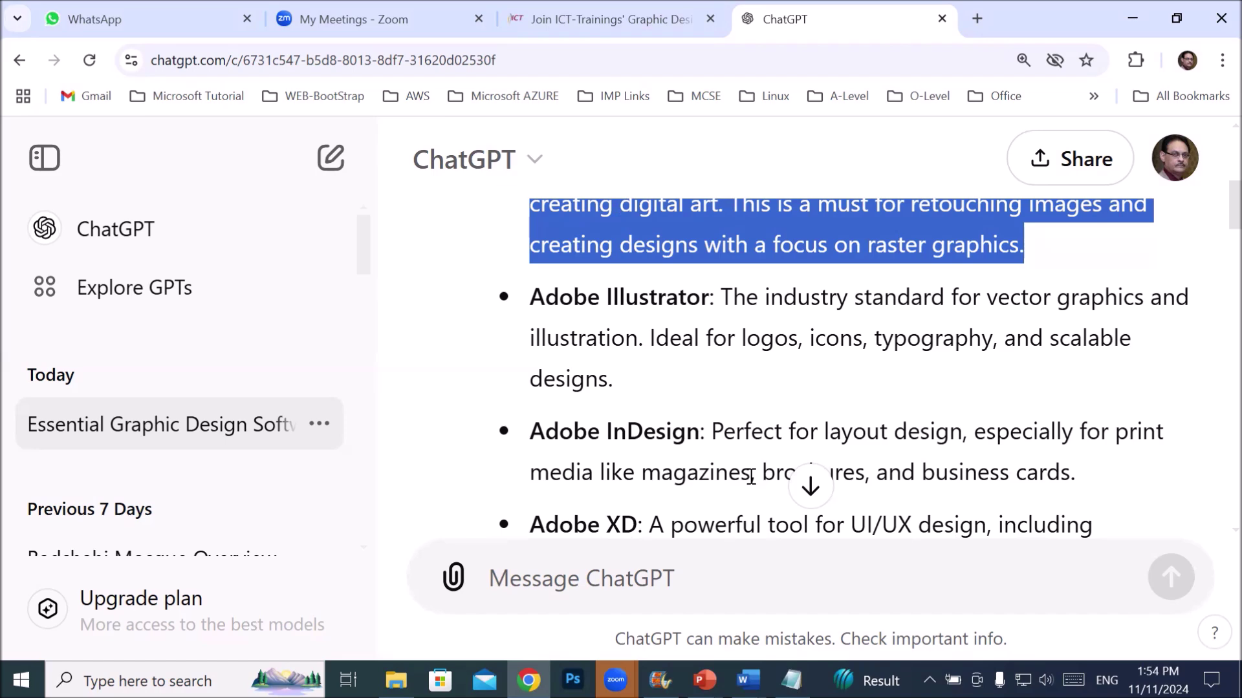
{"action": "scroll", "coordinate": [1126, 387], "scroll_direction": "down", "scroll_amount": 1}
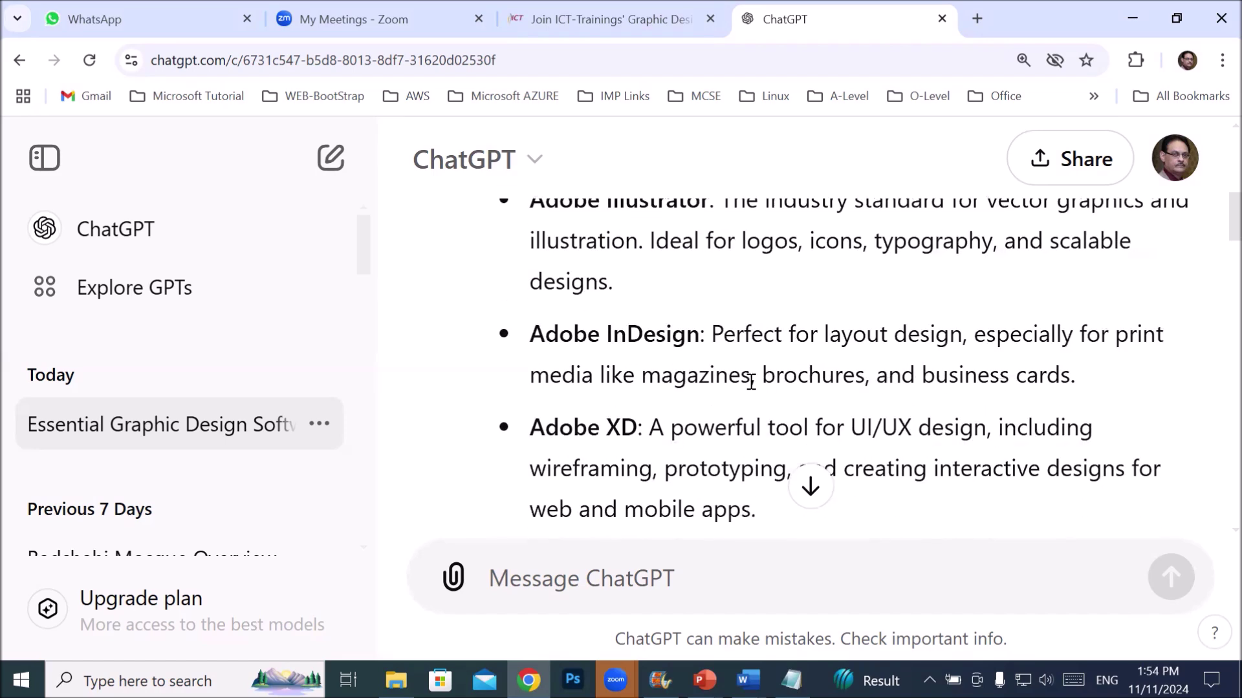
{"action": "left_click_drag", "start_coordinate": [826, 330], "coordinate": [1096, 390]}
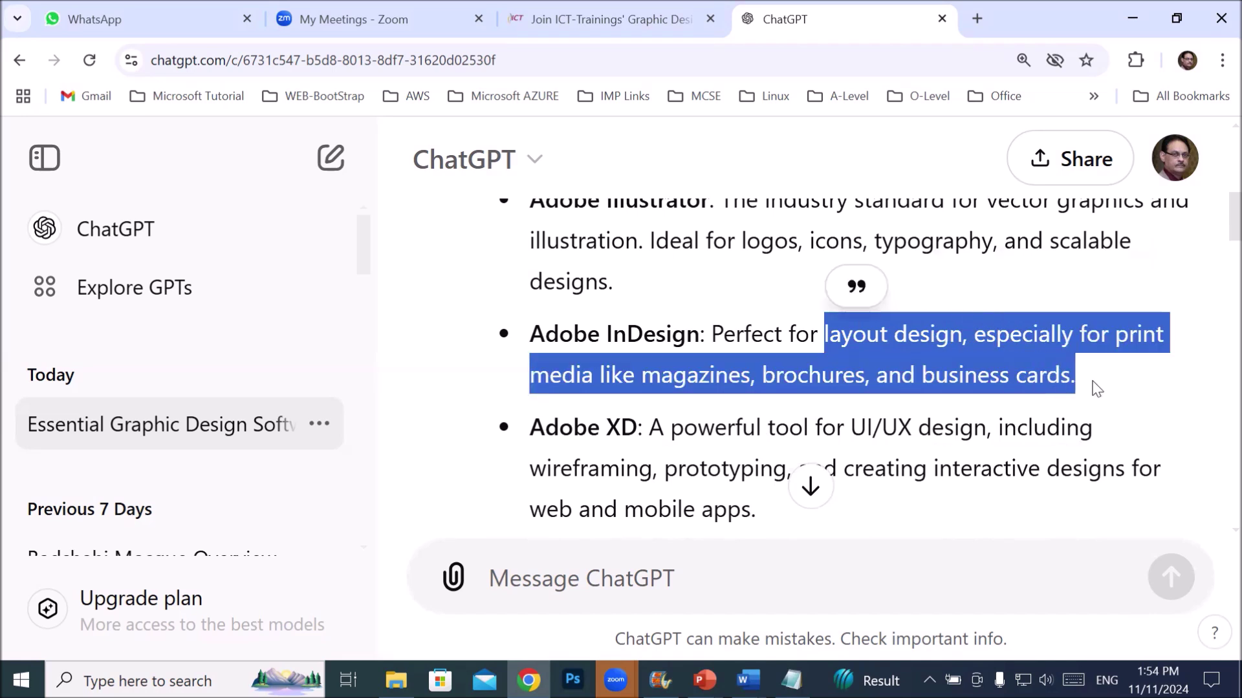
{"action": "scroll", "coordinate": [999, 406], "scroll_direction": "up", "scroll_amount": 1}
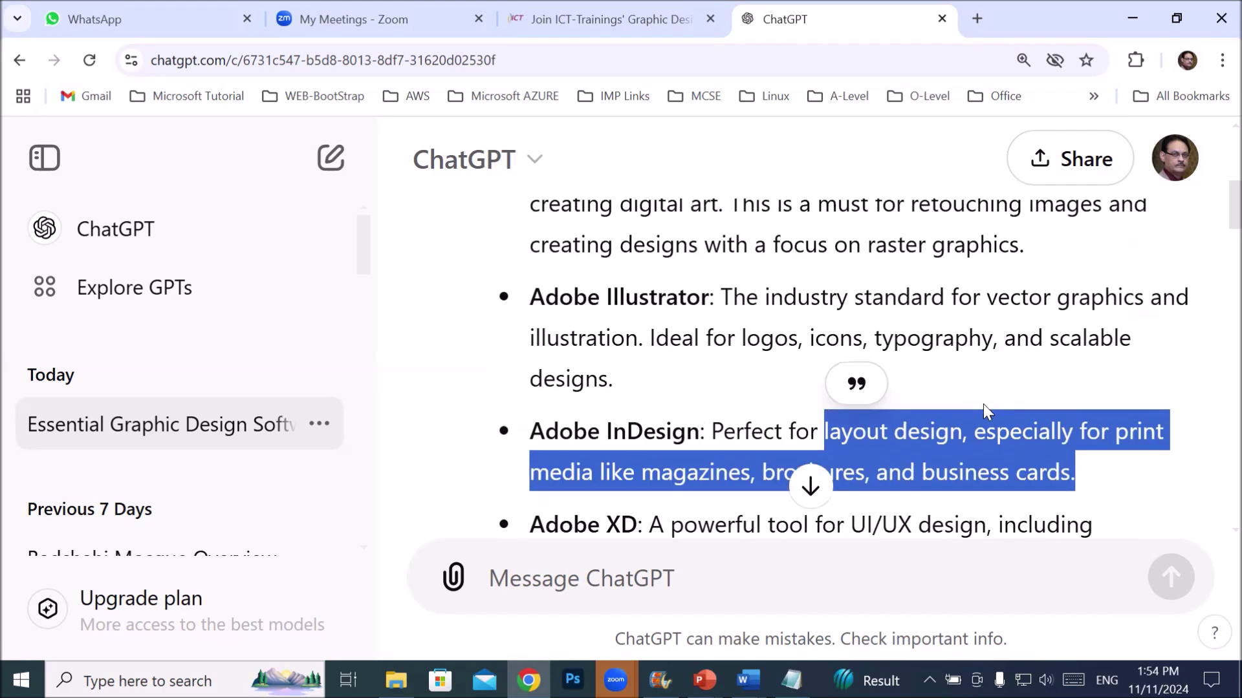
{"action": "left_click_drag", "start_coordinate": [532, 294], "coordinate": [761, 467]}
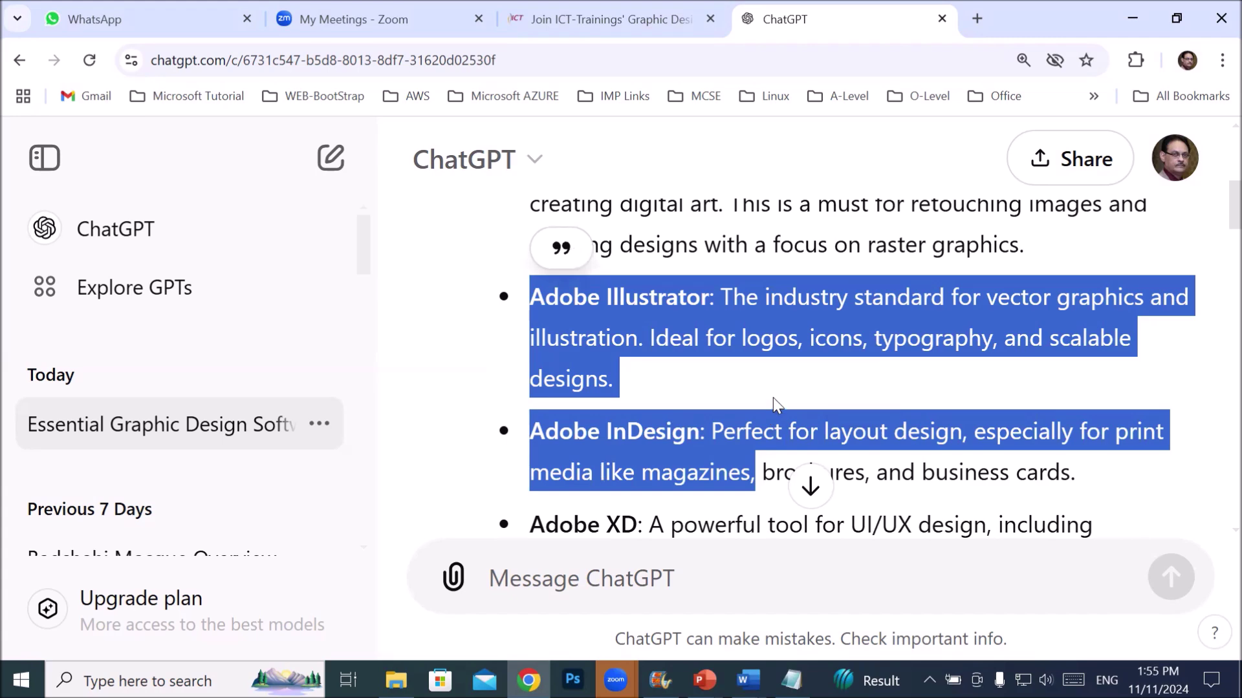
- Highlight the CorelDRAW description, then go back to the Notepad outline
{"action": "scroll", "coordinate": [774, 398], "scroll_direction": "down", "scroll_amount": 8}
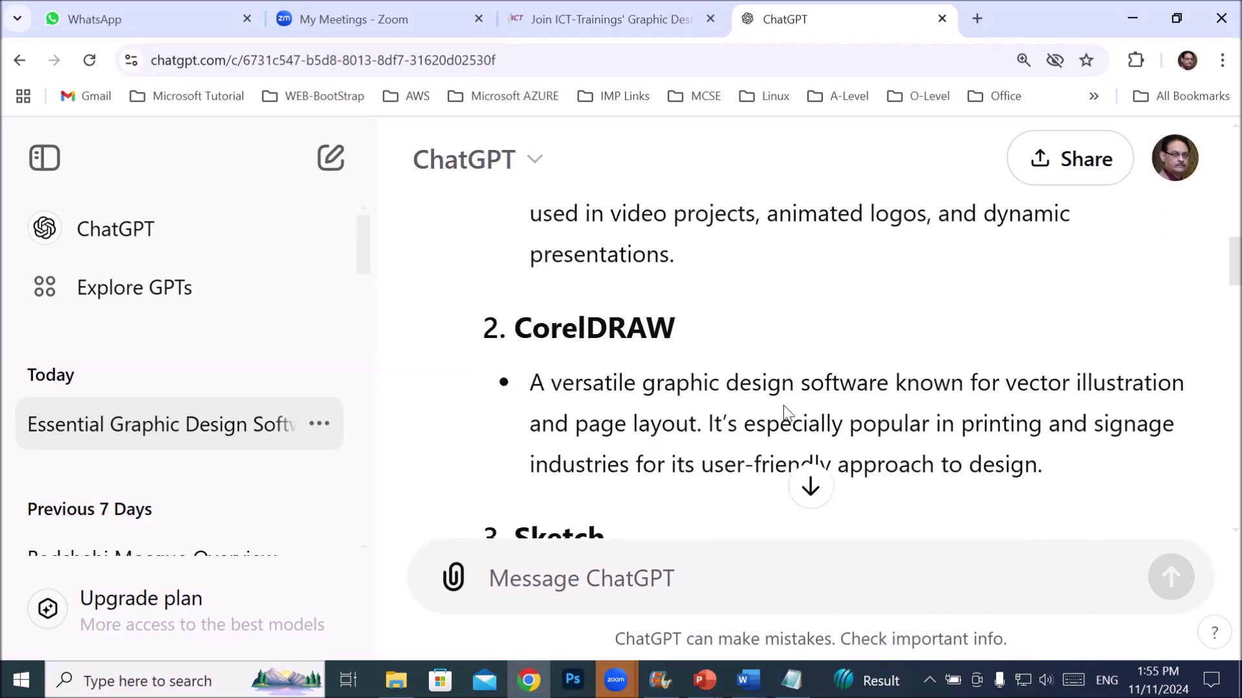
{"action": "scroll", "coordinate": [782, 406], "scroll_direction": "down", "scroll_amount": 2}
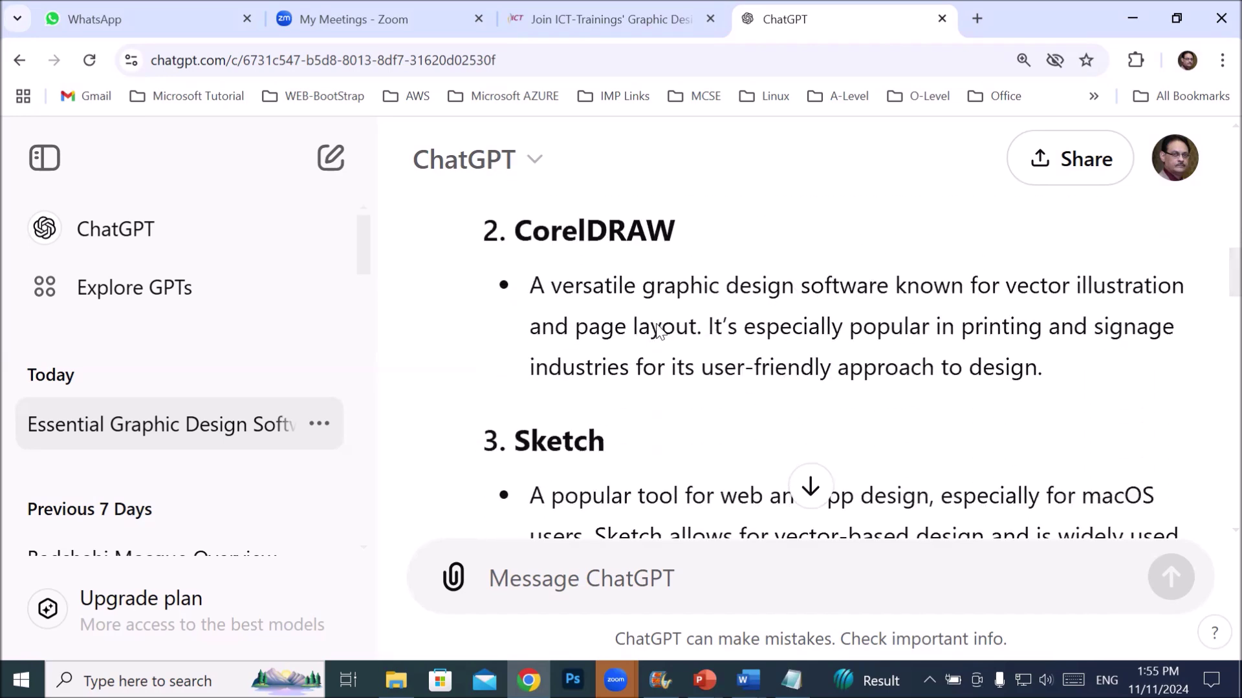
{"action": "left_click_drag", "start_coordinate": [533, 285], "coordinate": [1046, 375]}
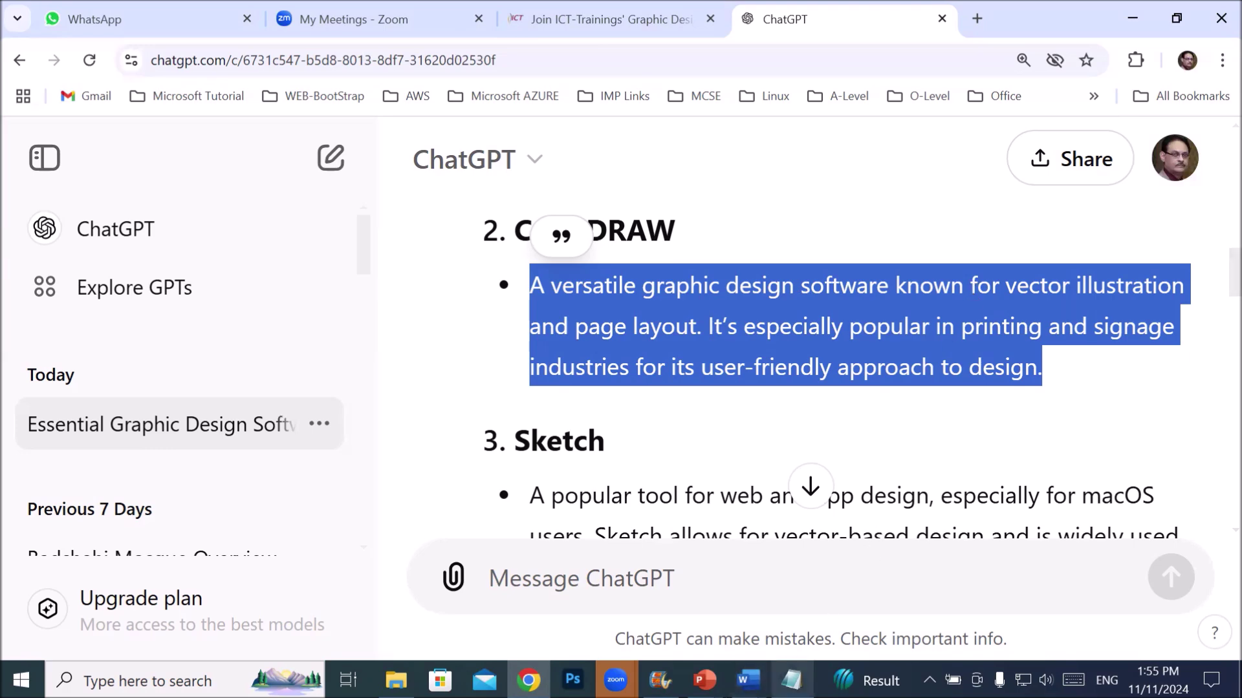
{"action": "left_click", "coordinate": [792, 681]}
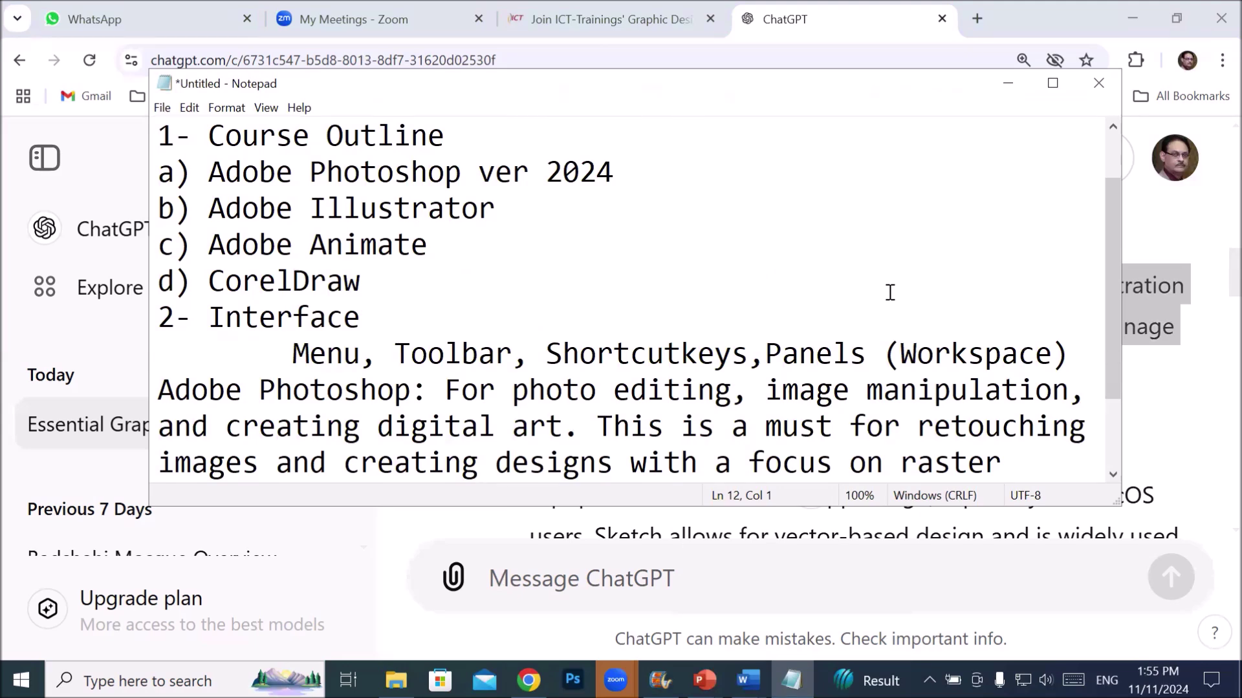
{"action": "scroll", "coordinate": [741, 283], "scroll_direction": "down", "scroll_amount": 1}
- Insert the item '2- How to download and install software?' above the Interface item
{"action": "left_click", "coordinate": [209, 438]}
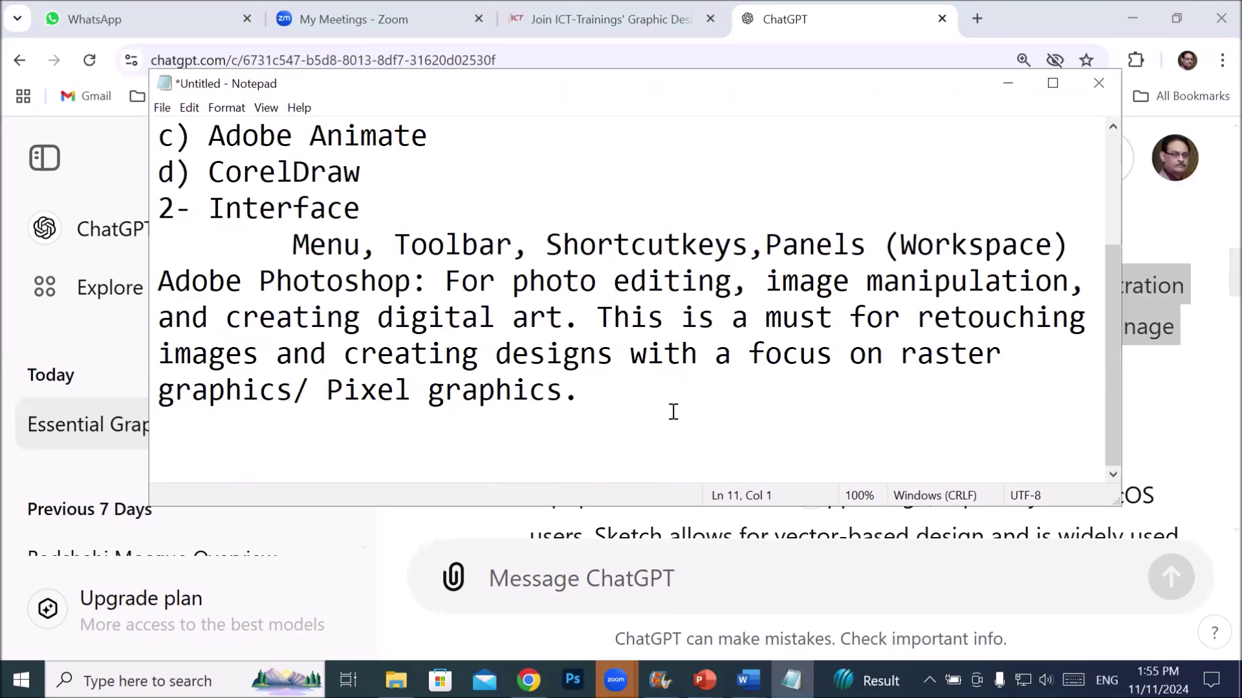
{"action": "key", "text": "Up"}
{"action": "key", "text": "Up"}
{"action": "key", "text": "Up"}
{"action": "key", "text": "Up"}
{"action": "key", "text": "Up"}
{"action": "key", "text": "Up"}
{"action": "key", "text": "Return"}
{"action": "key", "text": "Up"}
{"action": "type", "text": "2- How to download and installl"}
{"action": "key", "text": "BackSpace"}
{"action": "type", "text": "softwa"}
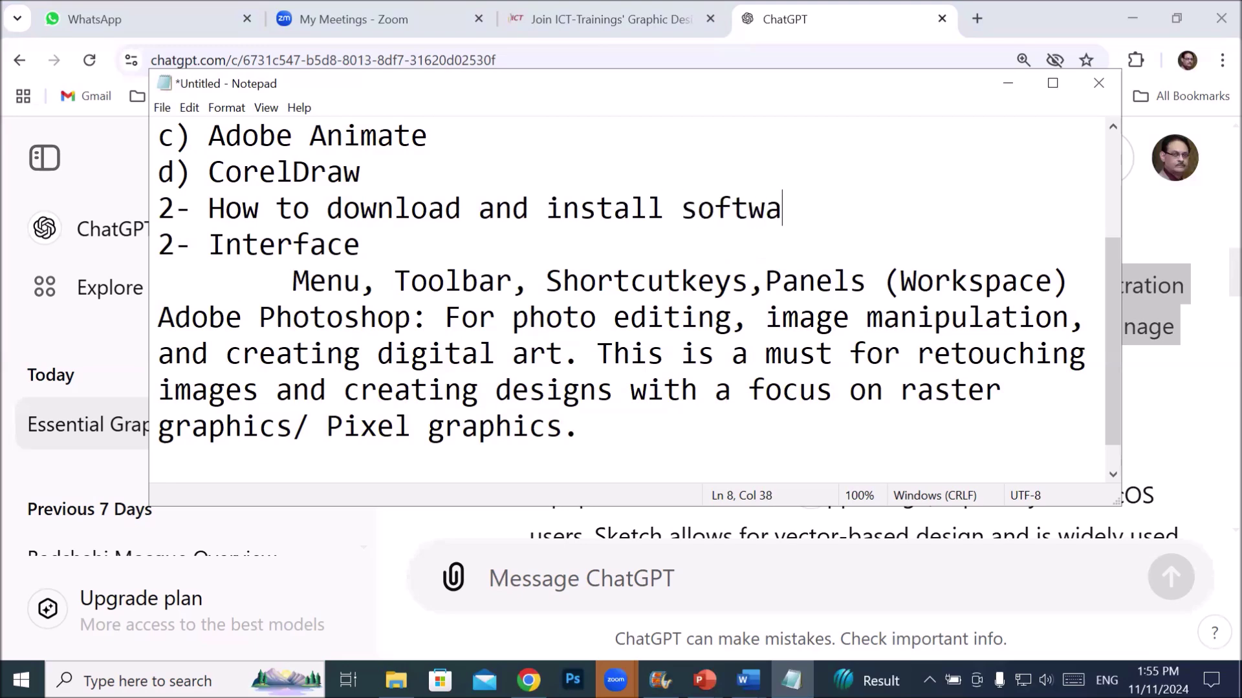
{"action": "type", "text": "re?"}
{"action": "key", "text": "Return"}
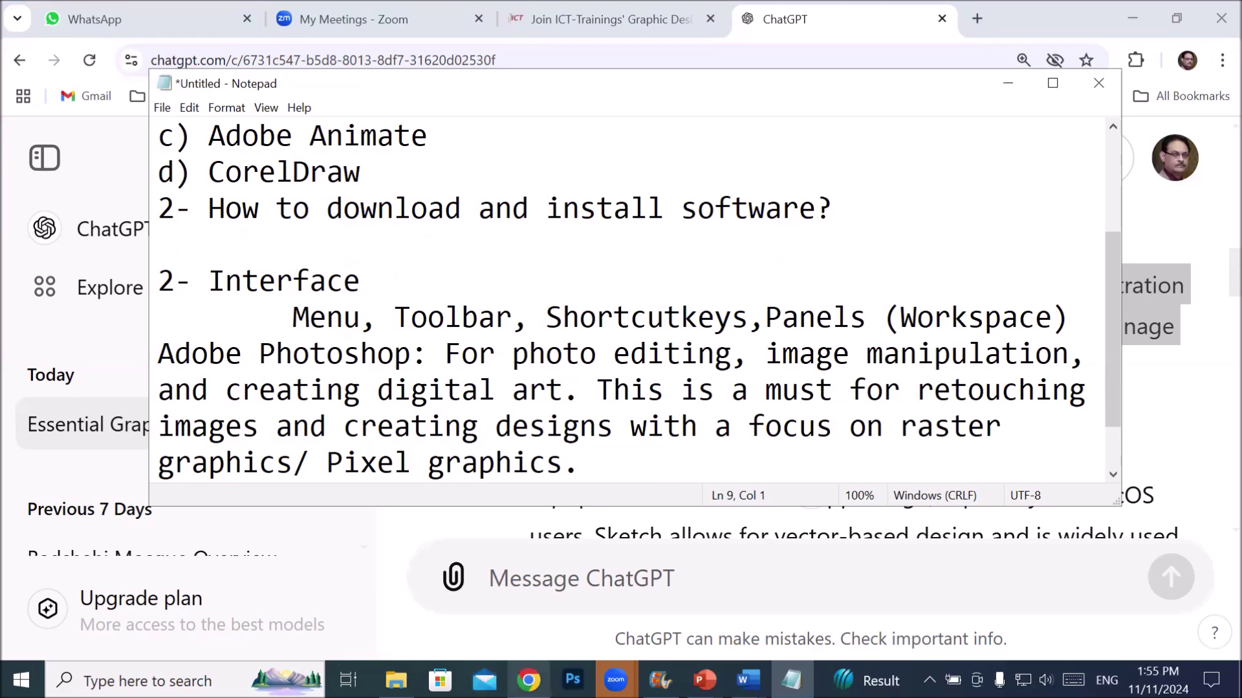
- Switch back to Chrome and select its current web address
{"action": "mouse_move", "coordinate": [529, 681]}
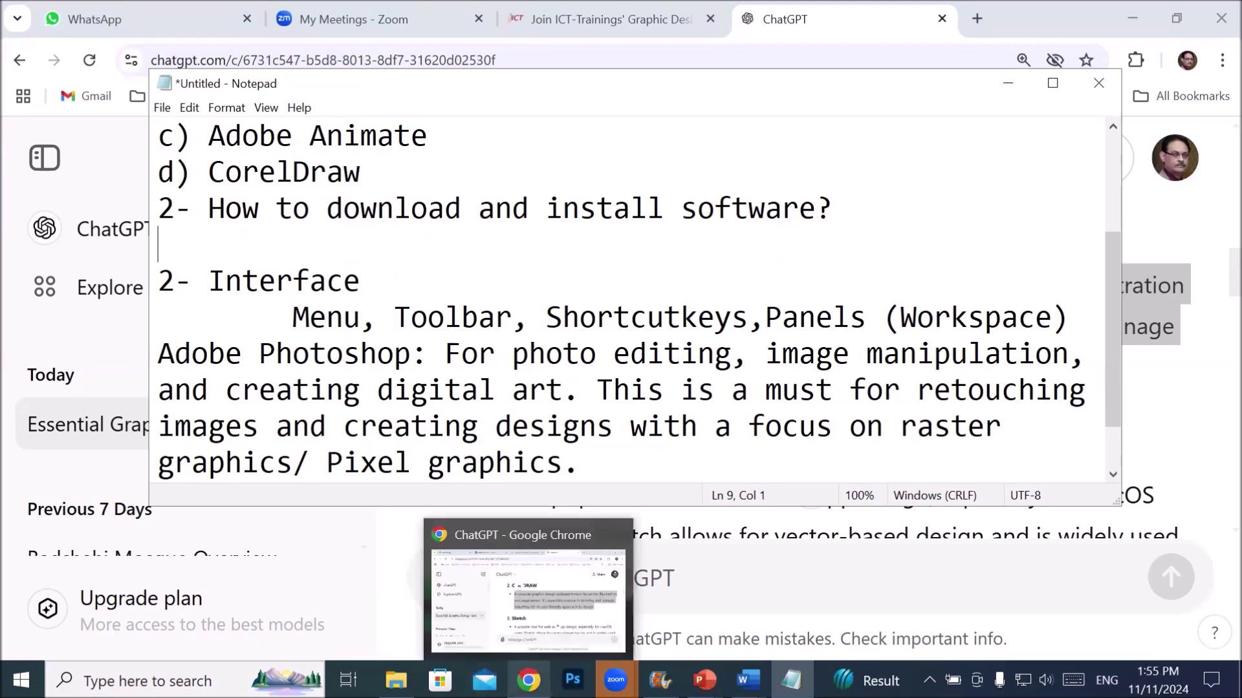
{"action": "left_click", "coordinate": [528, 592]}
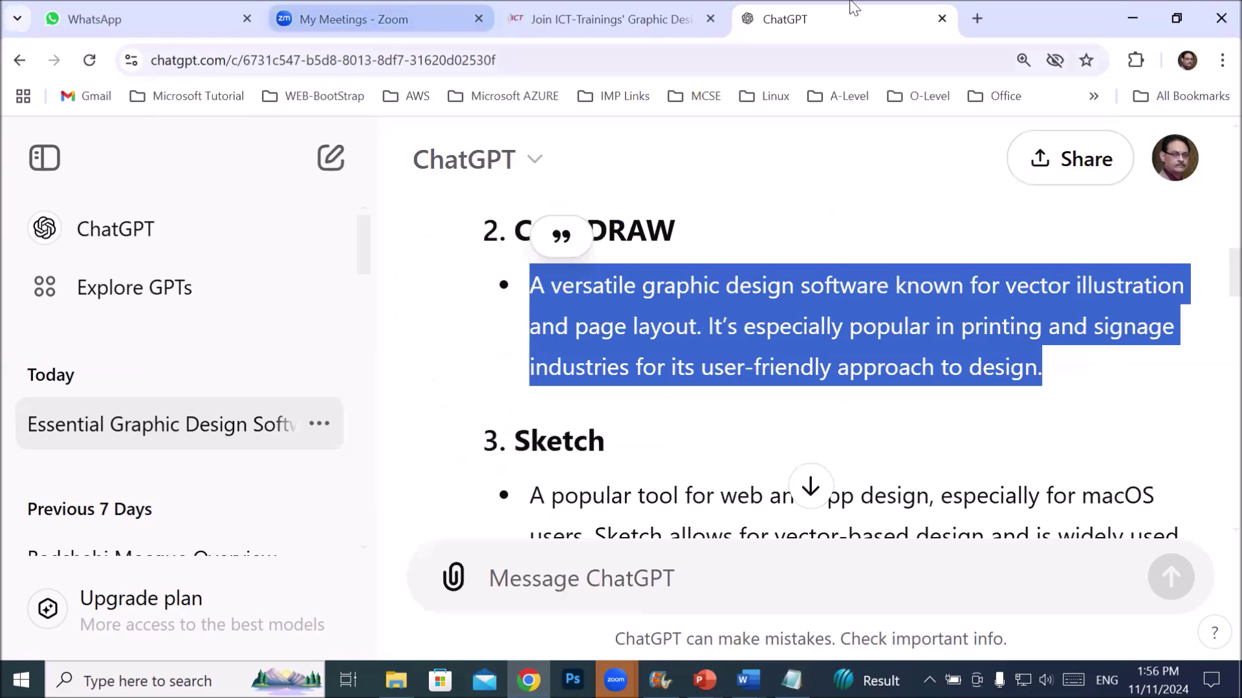
{"action": "left_click", "coordinate": [413, 60]}
- Open FileCR's 'adobe' search results and browse the listed Adobe products
{"action": "type", "text": "filecr.com/search/?q=adobe"}
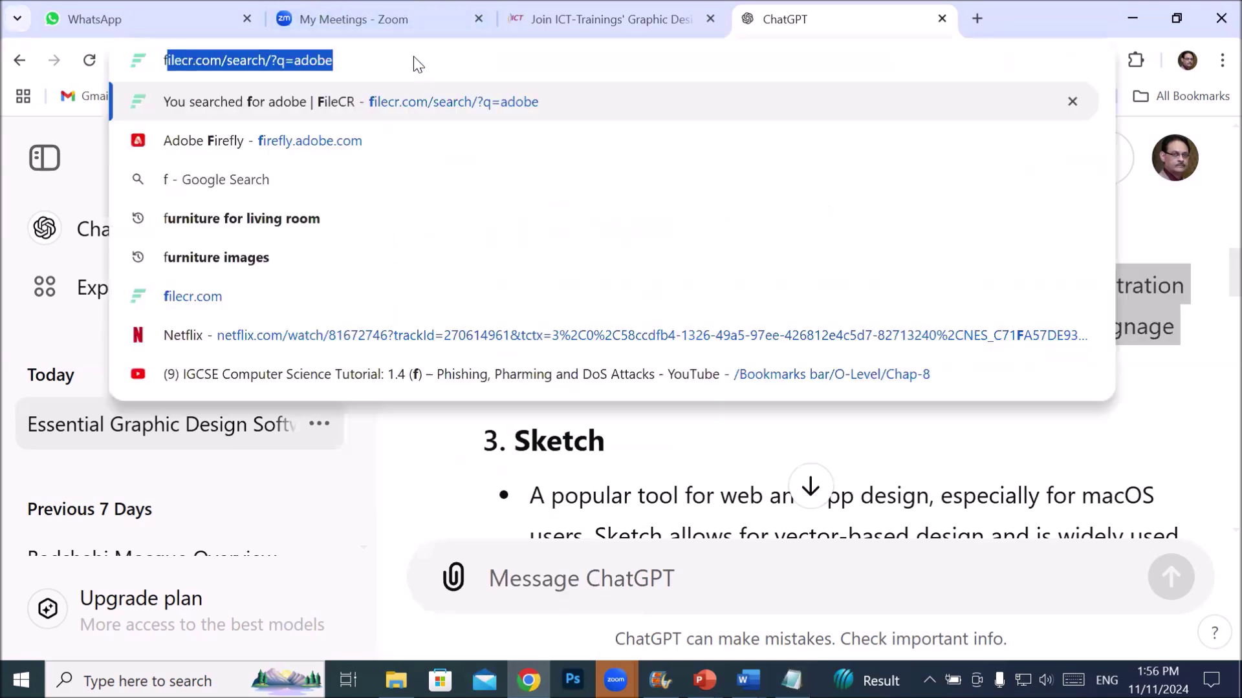
{"action": "key", "text": "Return"}
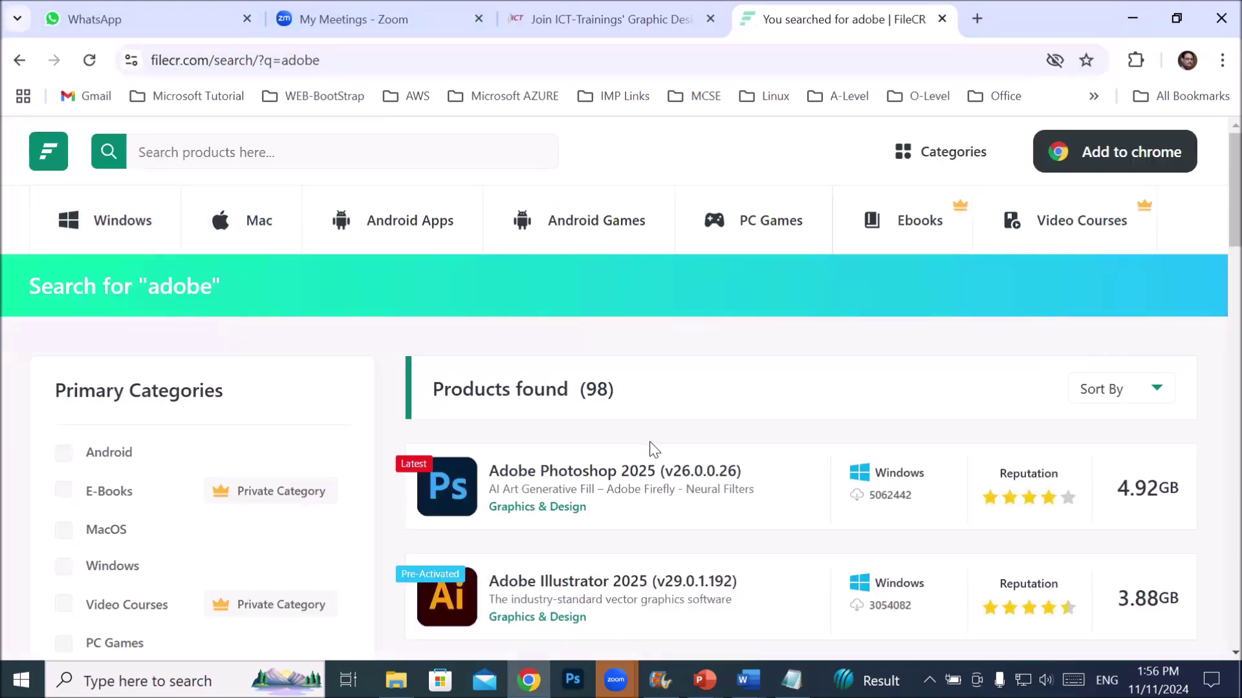
{"action": "scroll", "coordinate": [655, 451], "scroll_direction": "down", "scroll_amount": 3}
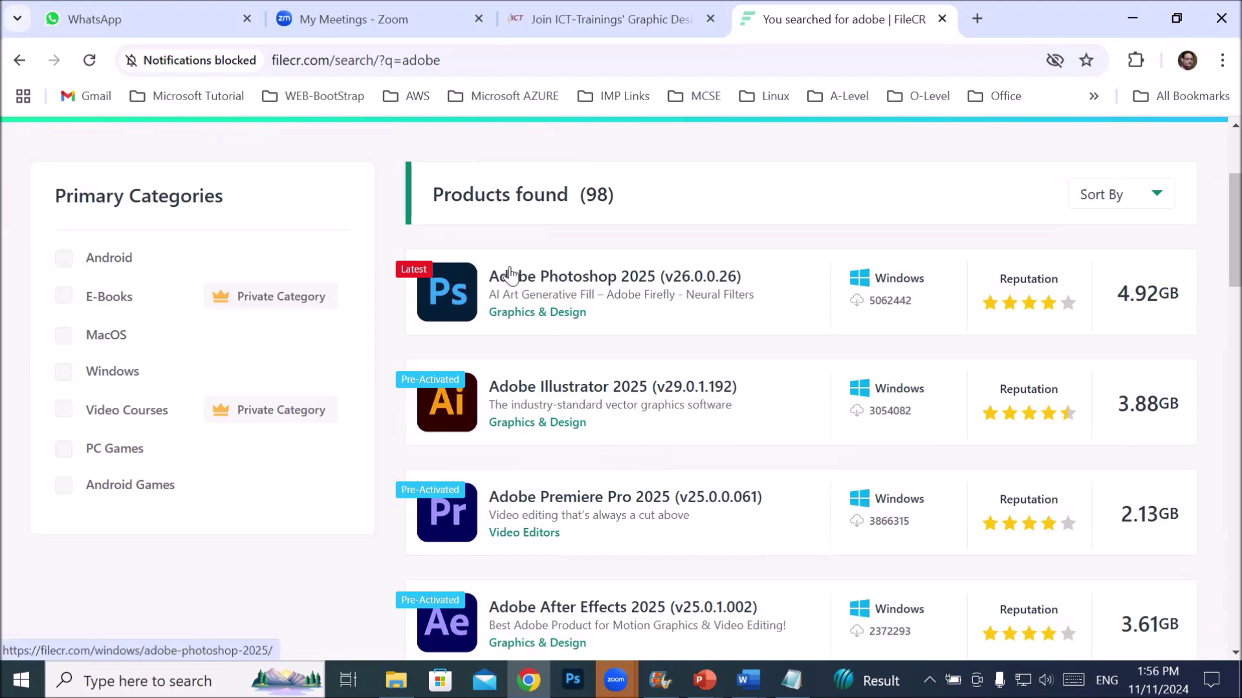
{"action": "scroll", "coordinate": [509, 274], "scroll_direction": "down", "scroll_amount": 5}
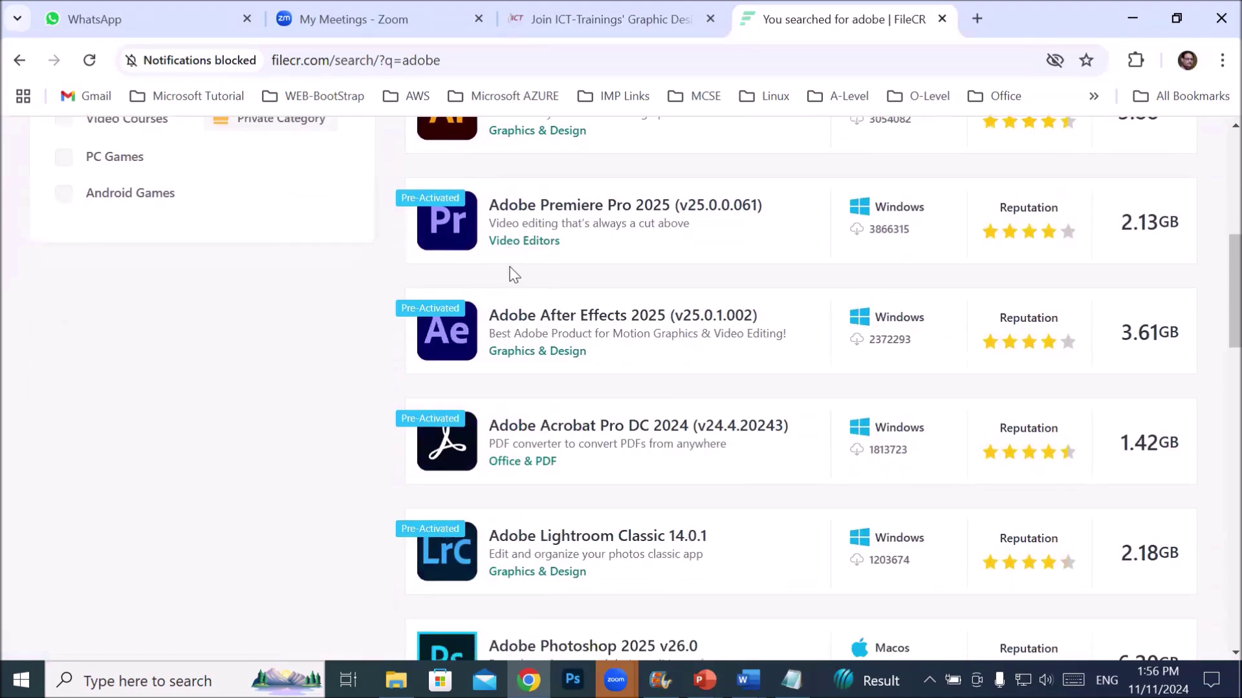
{"action": "scroll", "coordinate": [509, 275], "scroll_direction": "down", "scroll_amount": 3}
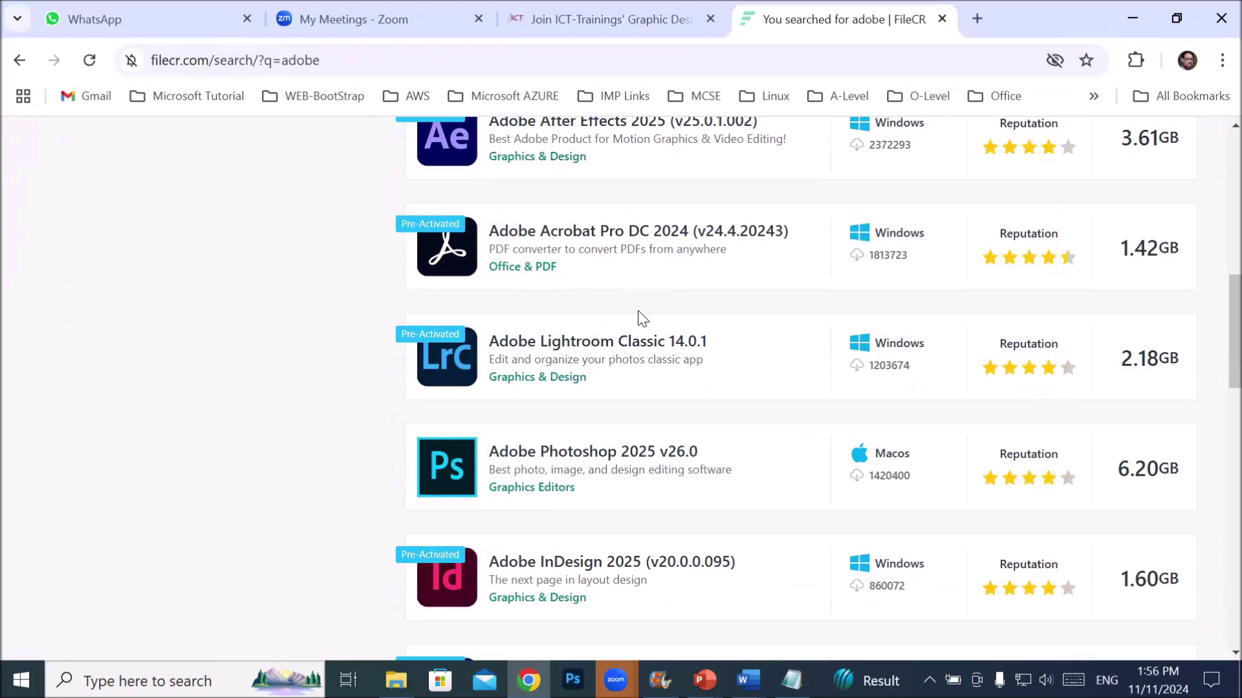
{"action": "scroll", "coordinate": [607, 454], "scroll_direction": "down", "scroll_amount": 4}
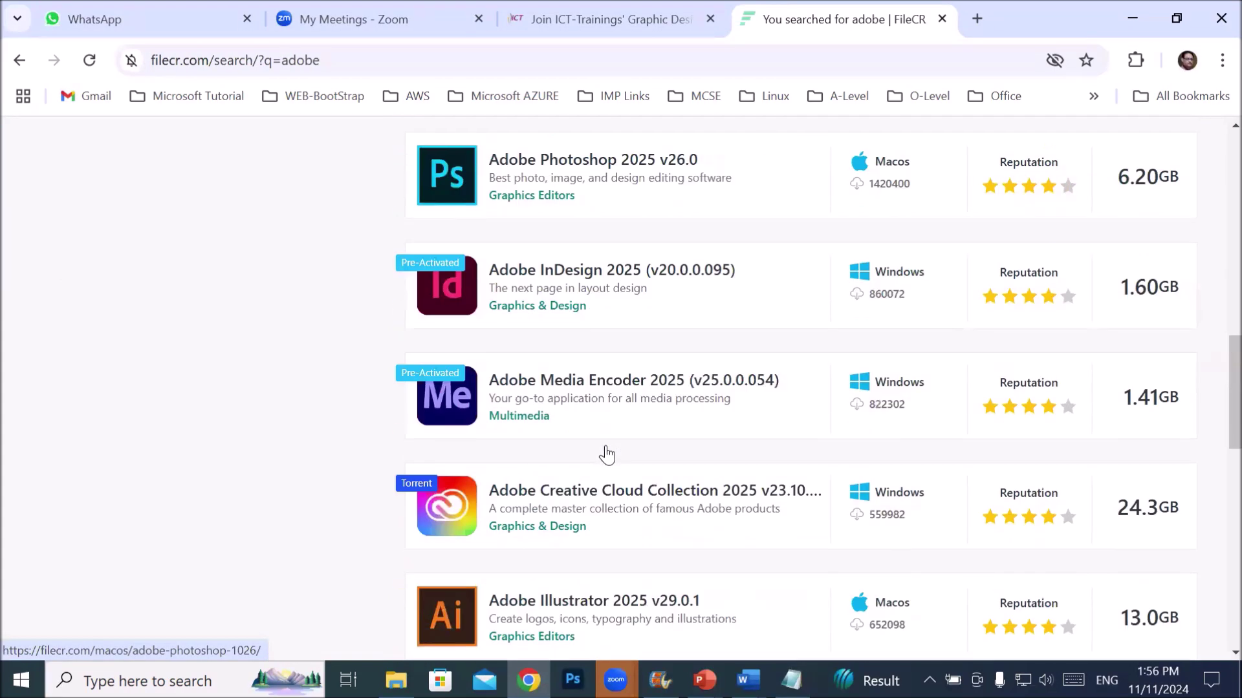
{"action": "scroll", "coordinate": [606, 453], "scroll_direction": "down", "scroll_amount": 3}
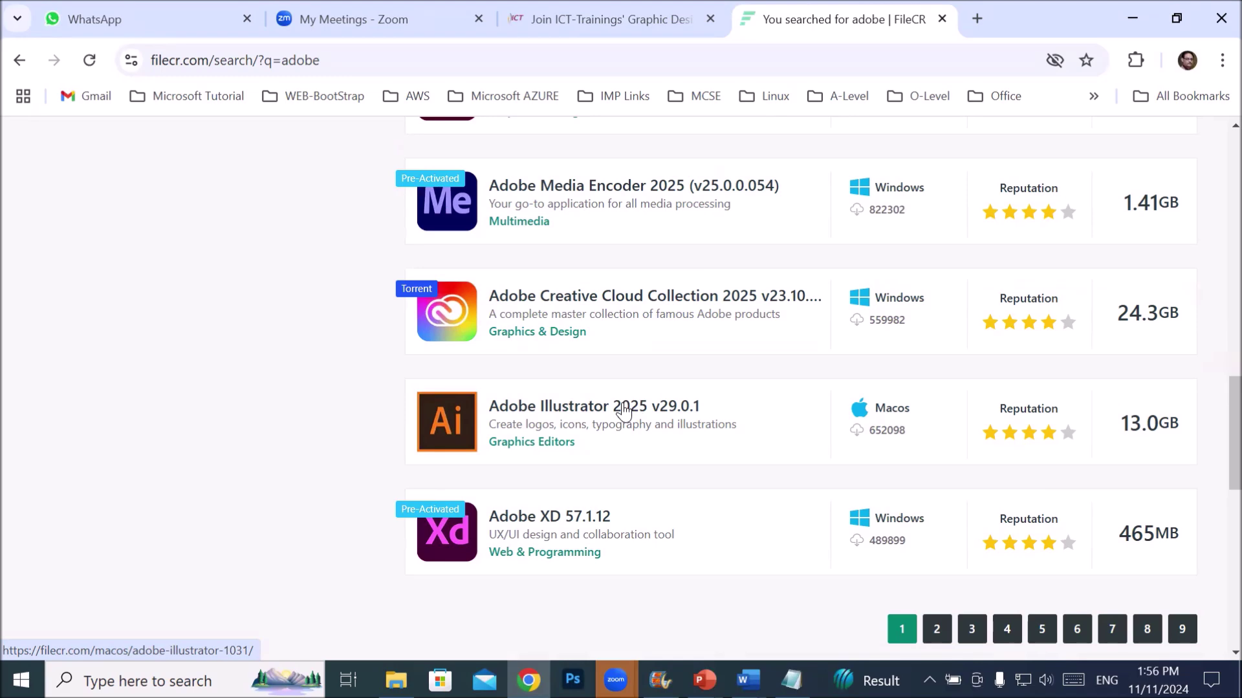
{"action": "scroll", "coordinate": [624, 411], "scroll_direction": "up", "scroll_amount": 9}
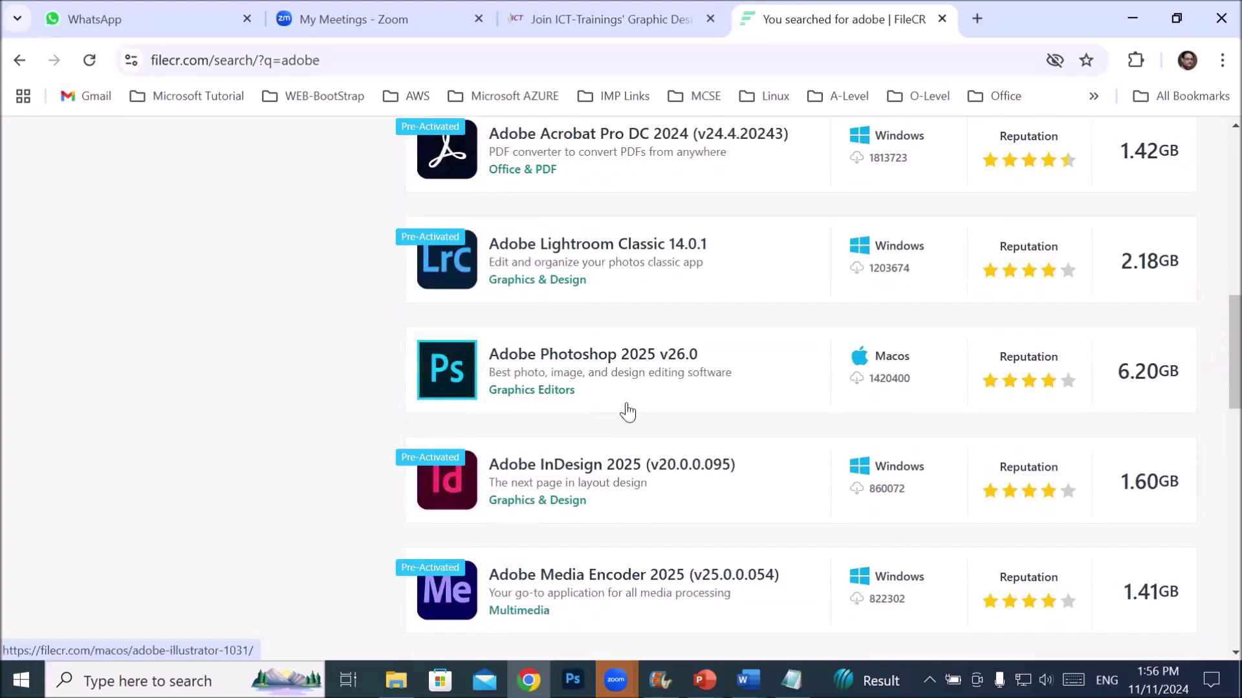
{"action": "scroll", "coordinate": [626, 412], "scroll_direction": "up", "scroll_amount": 8}
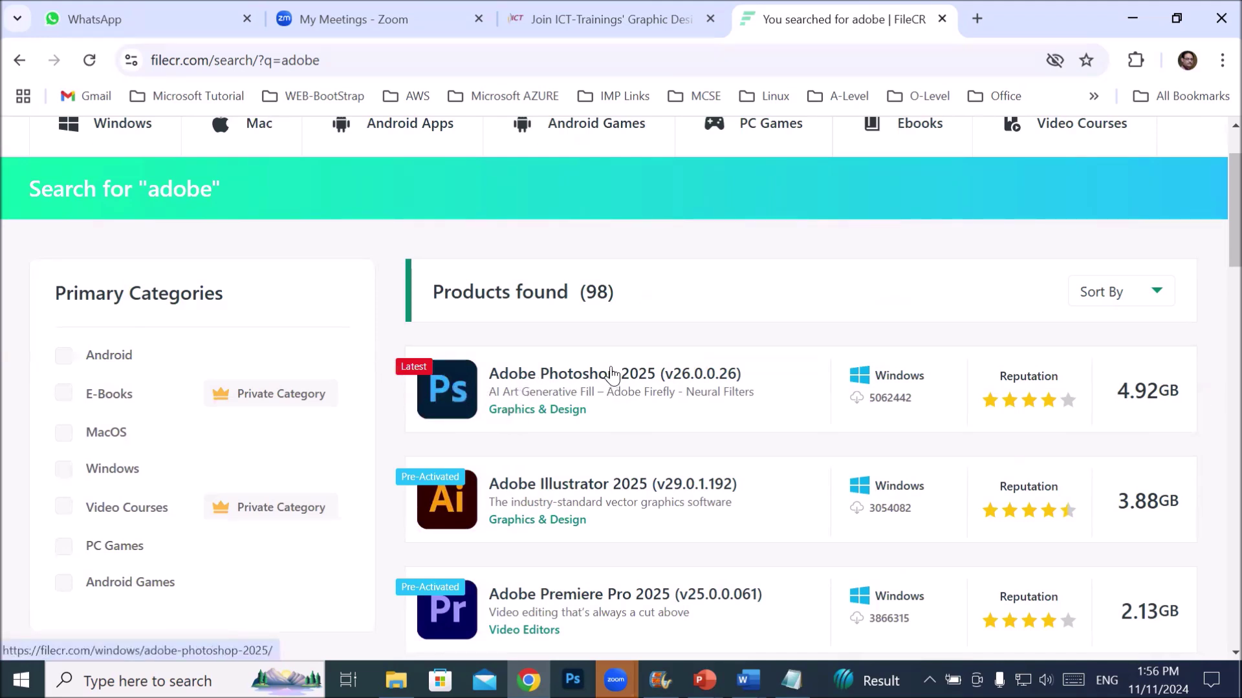
- Copy the FileCR search results page address
{"action": "left_click", "coordinate": [216, 64]}
{"action": "right_click", "coordinate": [219, 68]}
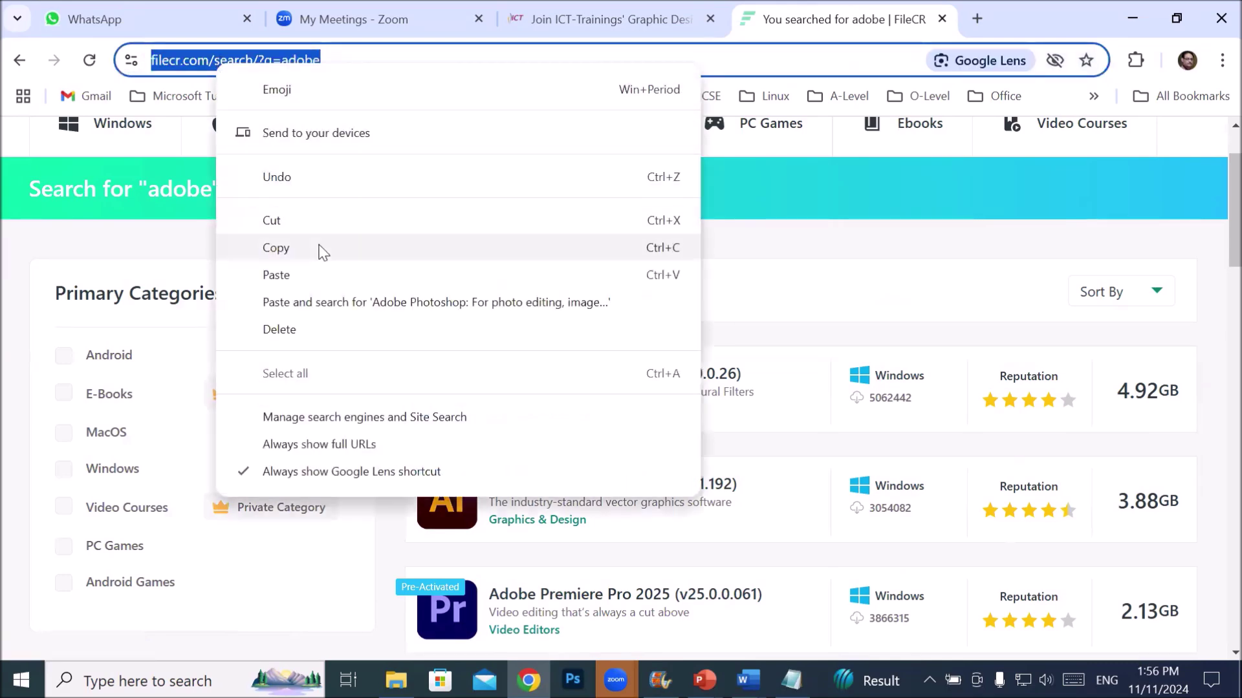
{"action": "left_click", "coordinate": [320, 251]}
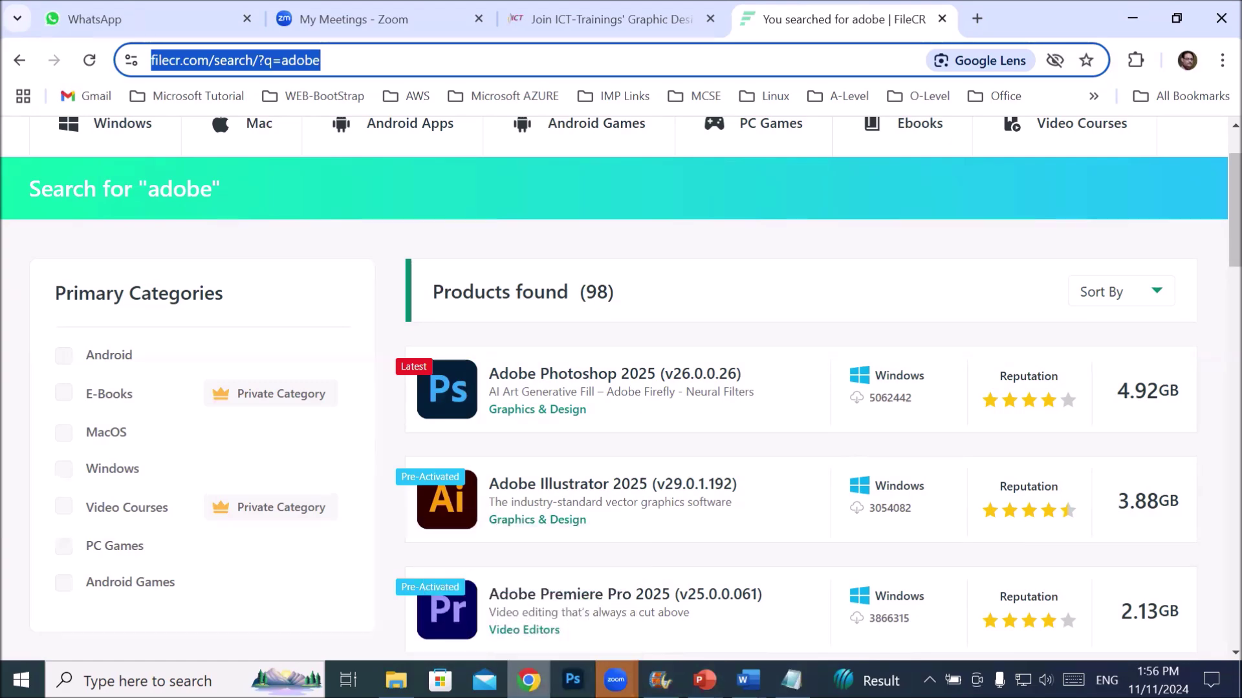
- Paste and send the FileCR adobe link in the Graphic Morn Girls group
{"action": "left_click", "coordinate": [188, 20]}
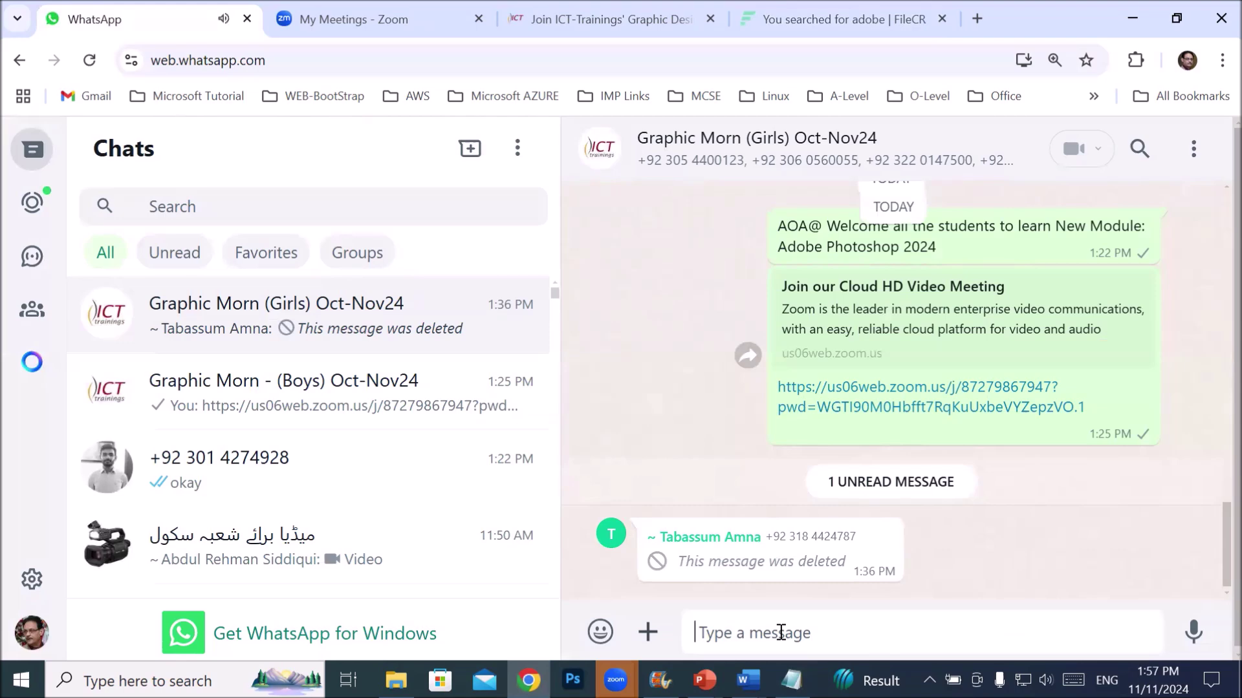
{"action": "right_click", "coordinate": [781, 632]}
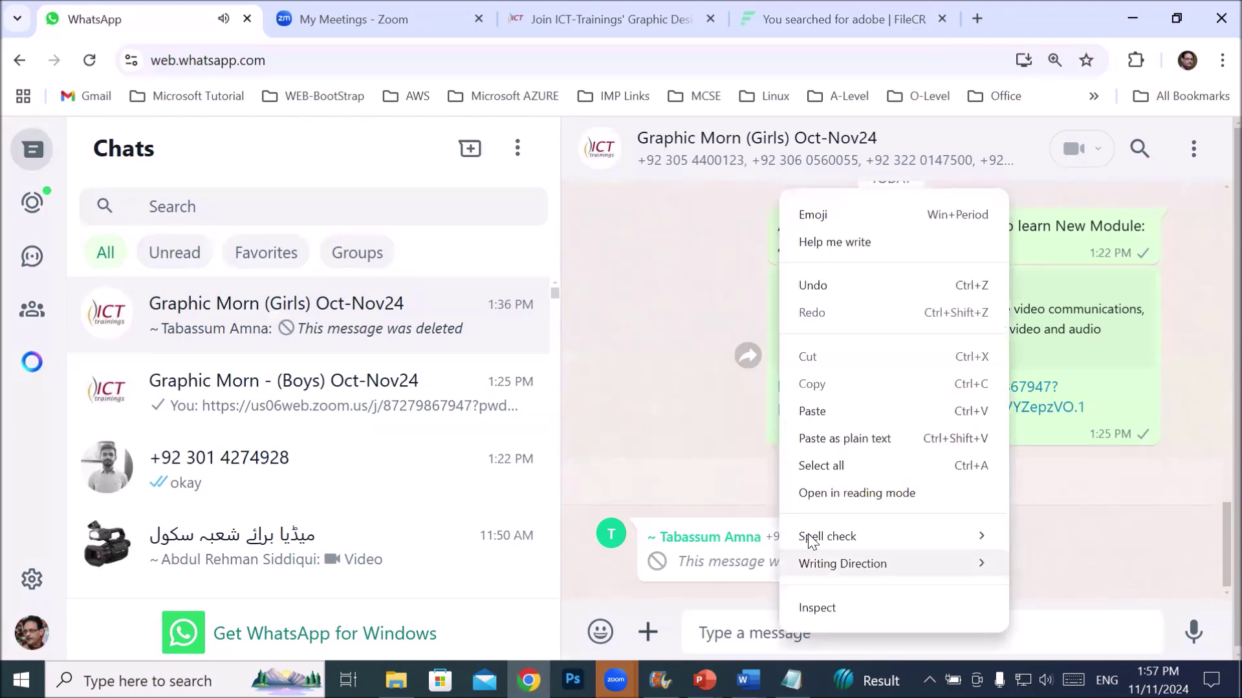
{"action": "left_click", "coordinate": [812, 412]}
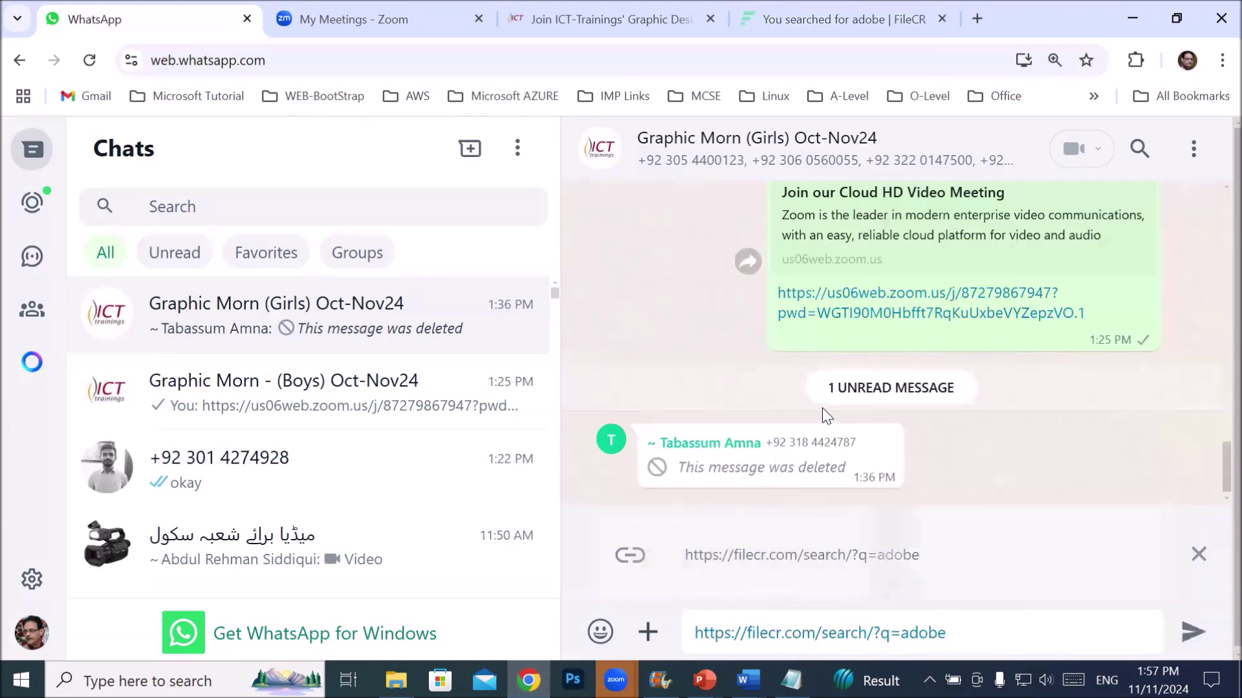
{"action": "left_click", "coordinate": [1186, 637]}
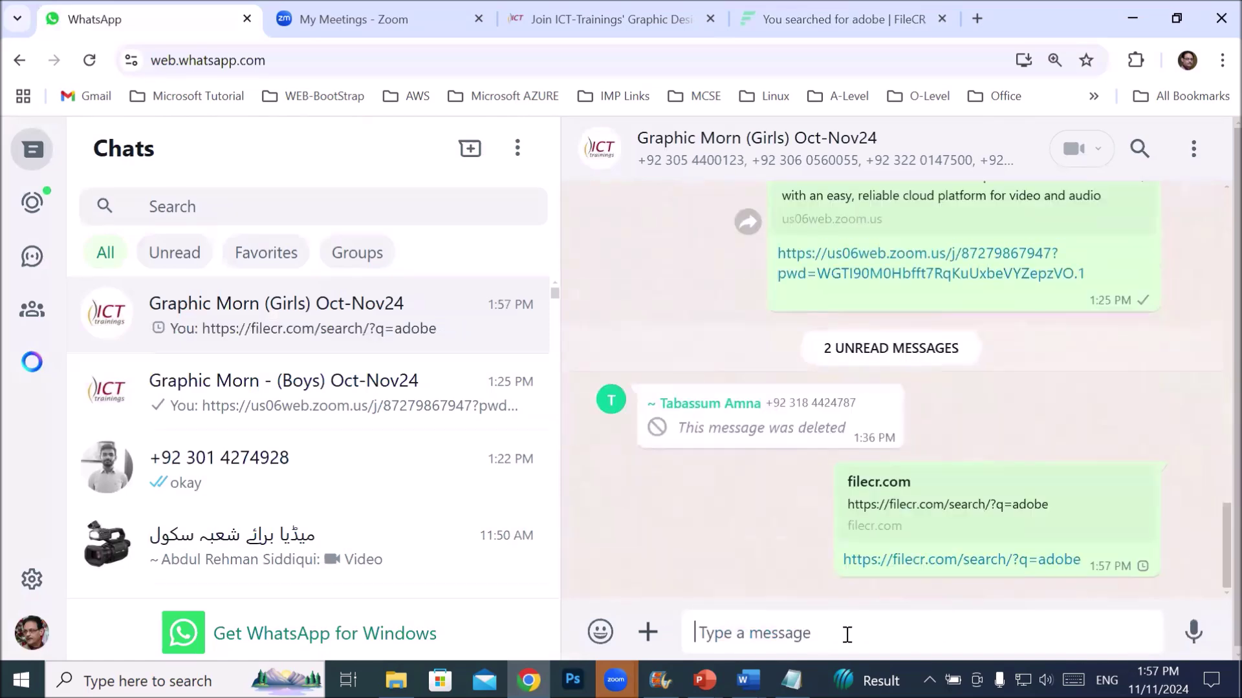
- Send the same link to the Graphic Morn Boys Oct-Nov24 group, then open it from the Girls chat
{"action": "left_click", "coordinate": [299, 399]}
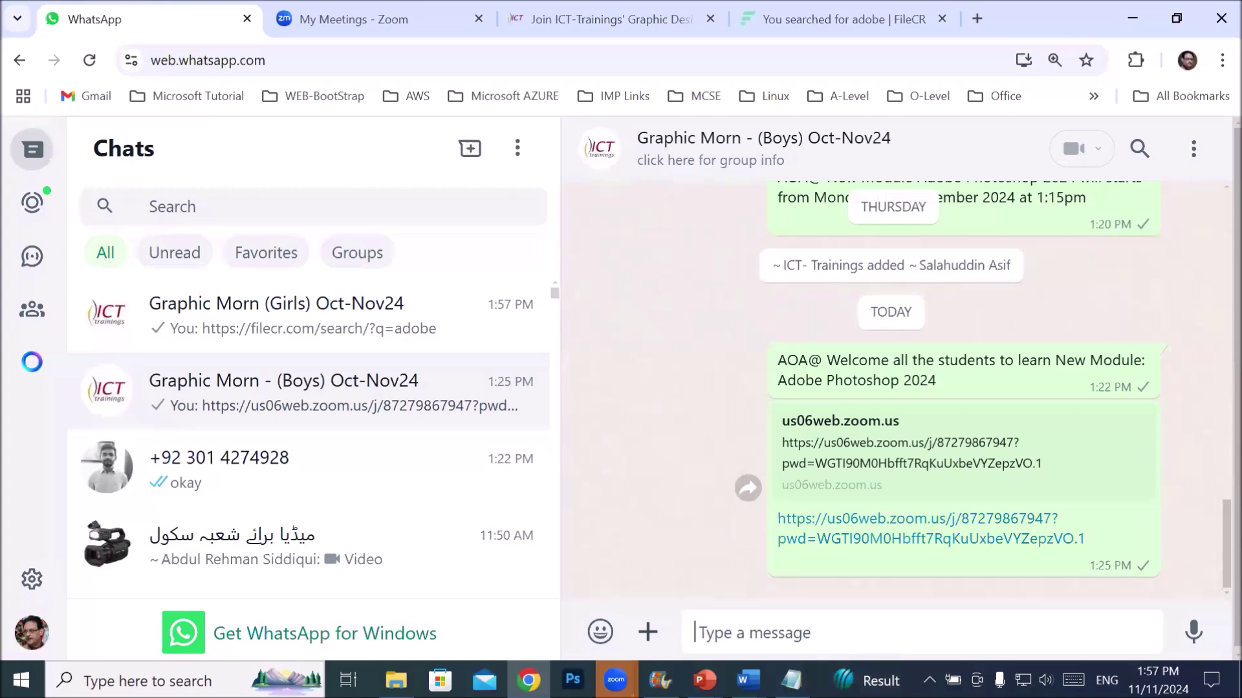
{"action": "right_click", "coordinate": [778, 633]}
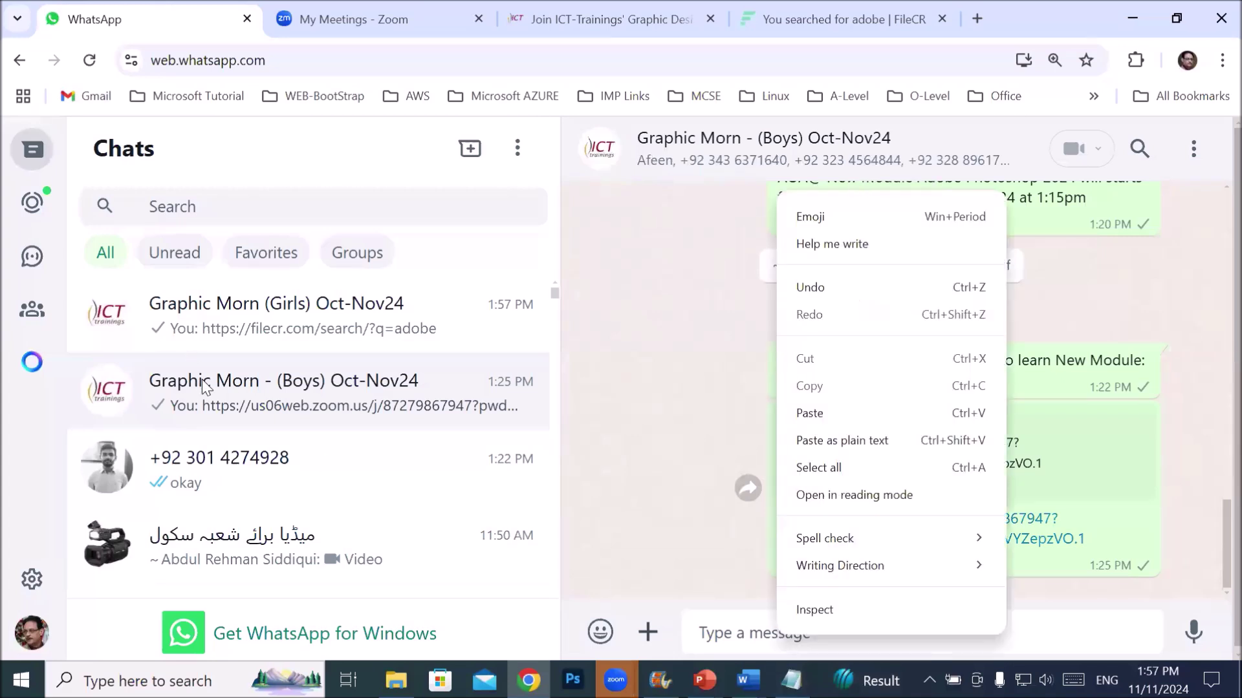
{"action": "left_click", "coordinate": [205, 388]}
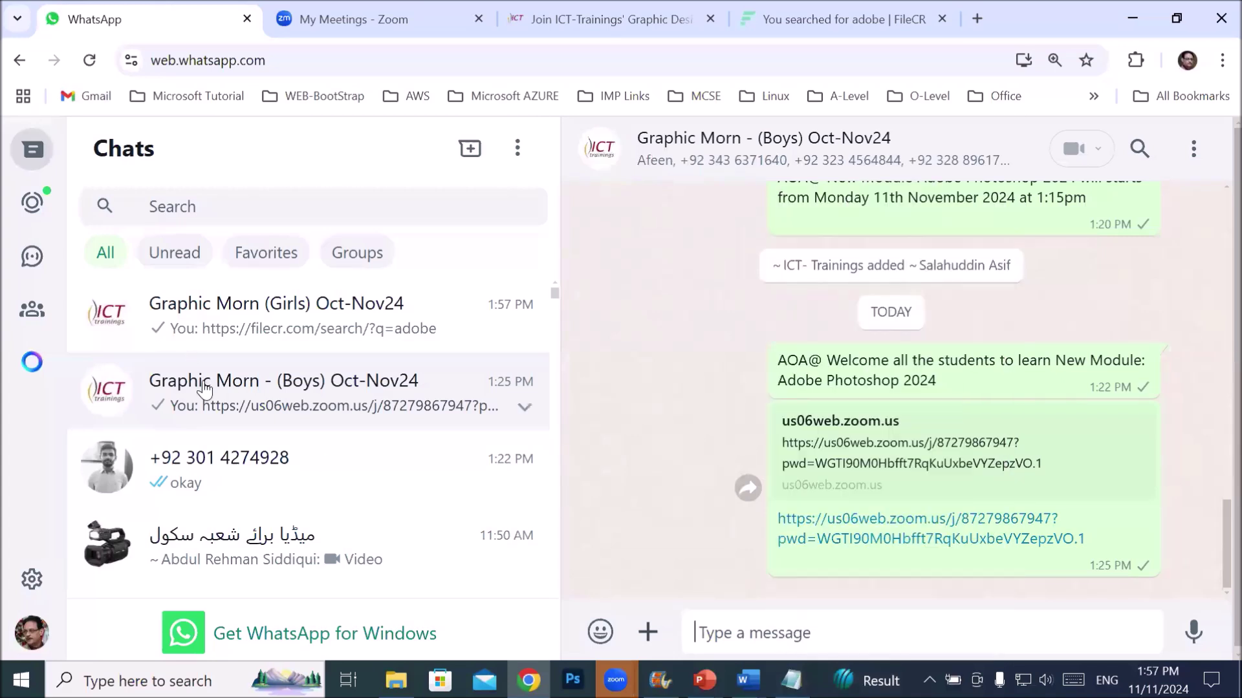
{"action": "right_click", "coordinate": [747, 633]}
{"action": "left_click", "coordinate": [799, 421]}
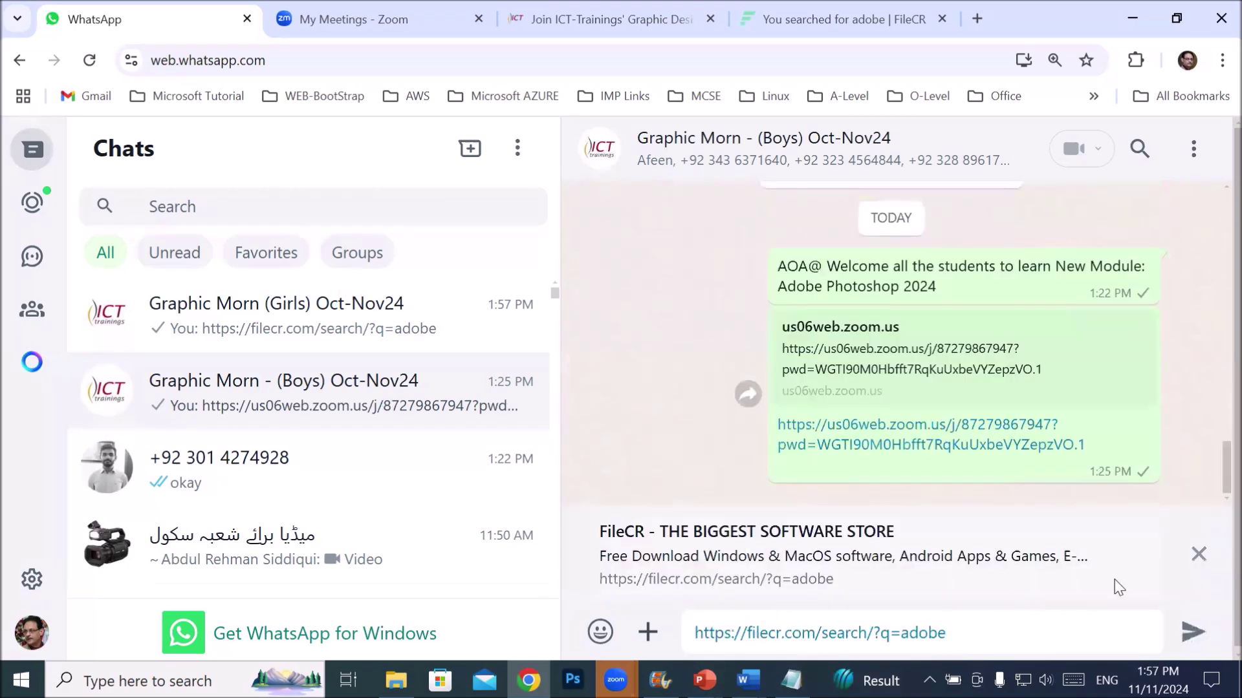
{"action": "left_click", "coordinate": [1187, 632]}
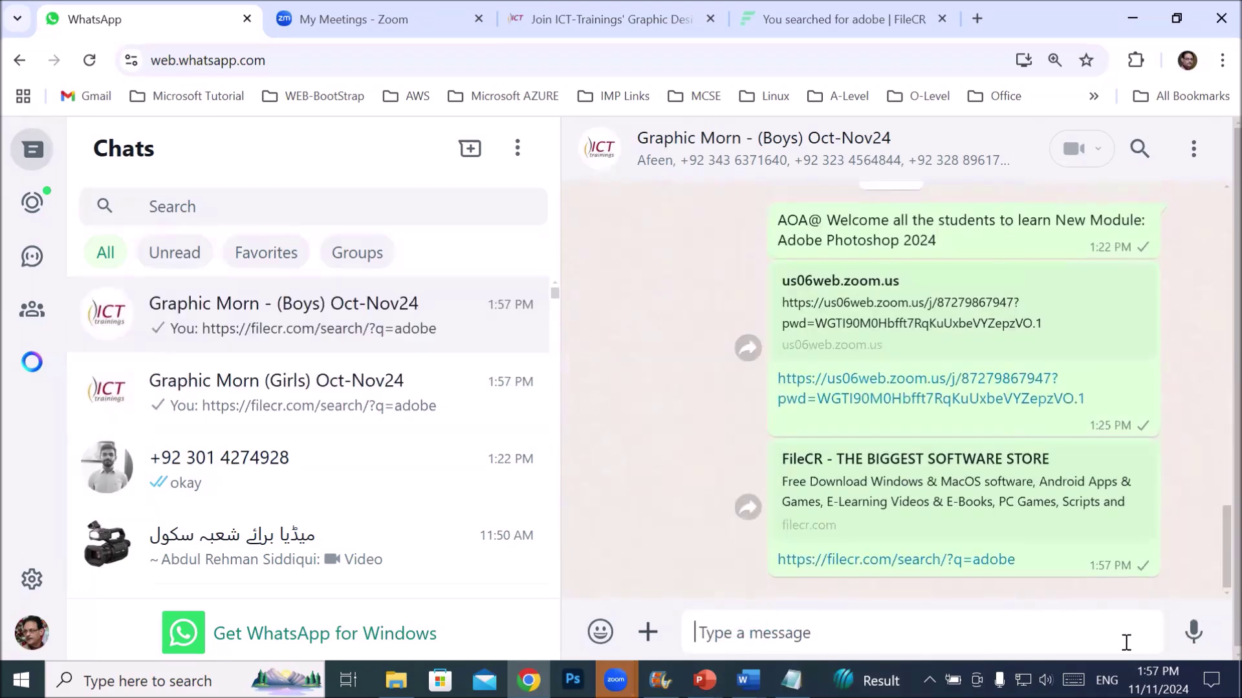
{"action": "left_click", "coordinate": [223, 401]}
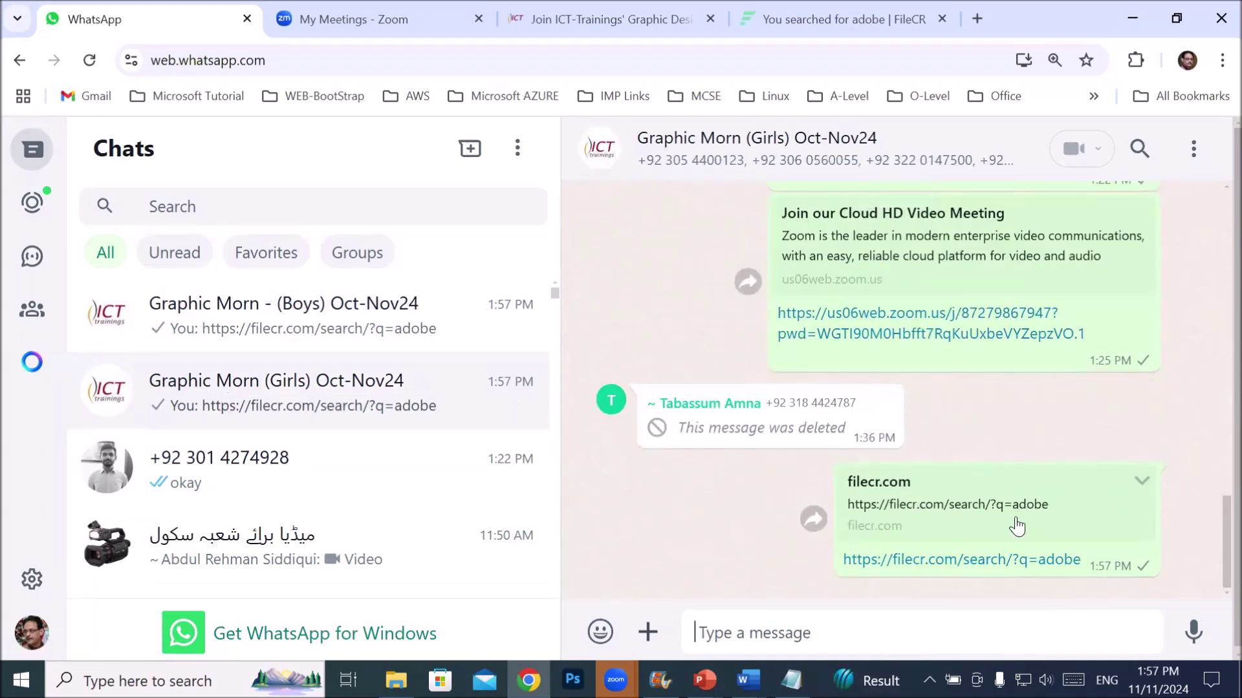
{"action": "left_click", "coordinate": [965, 561]}
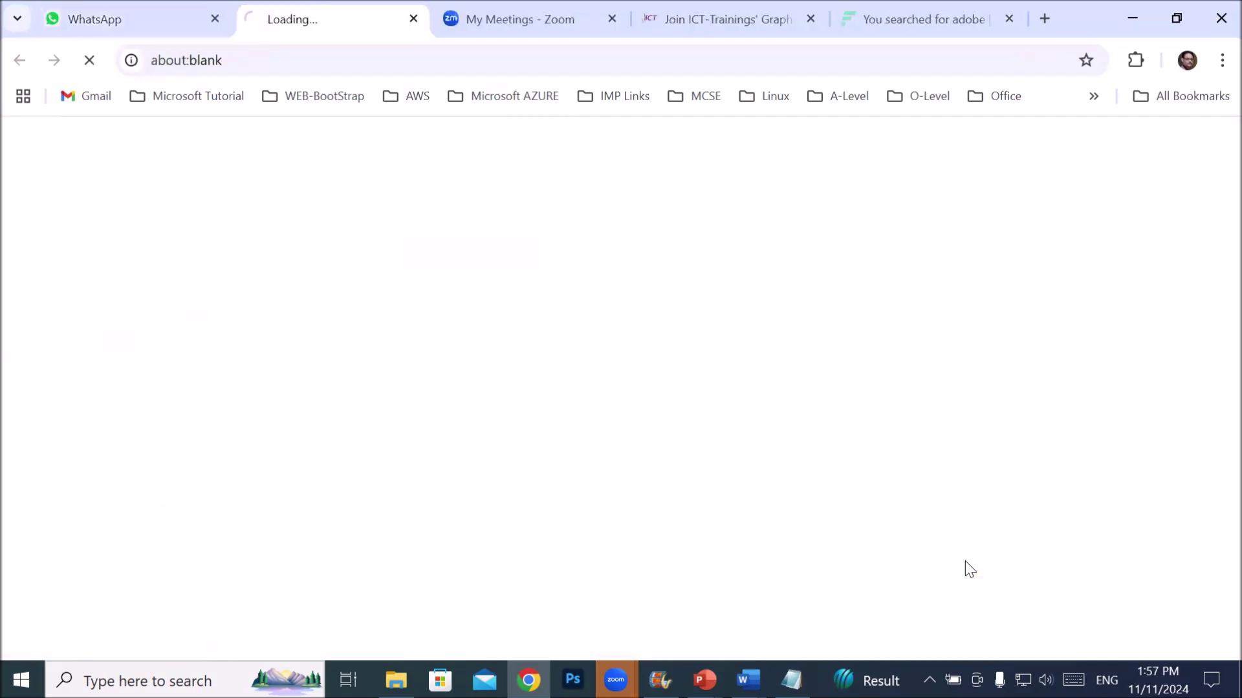
- Delete all 23 items from the Downloads folder
{"action": "scroll", "coordinate": [920, 477], "scroll_direction": "down", "scroll_amount": 3}
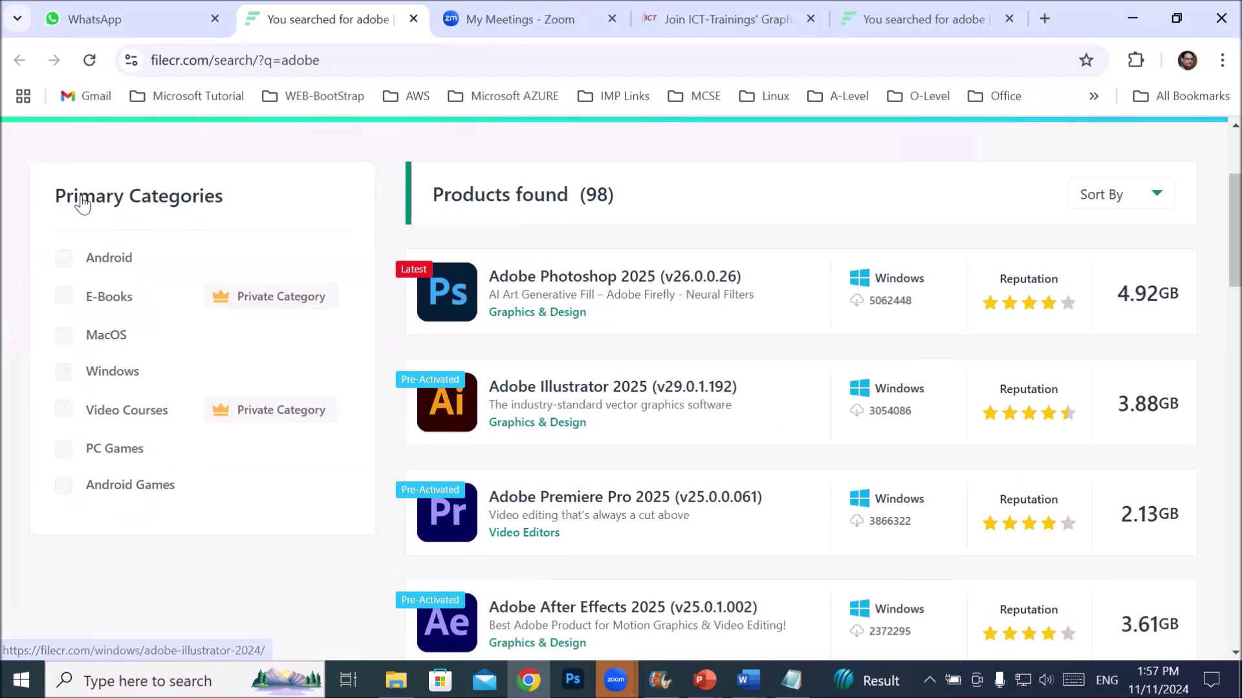
{"action": "key", "text": "alt+Tab"}
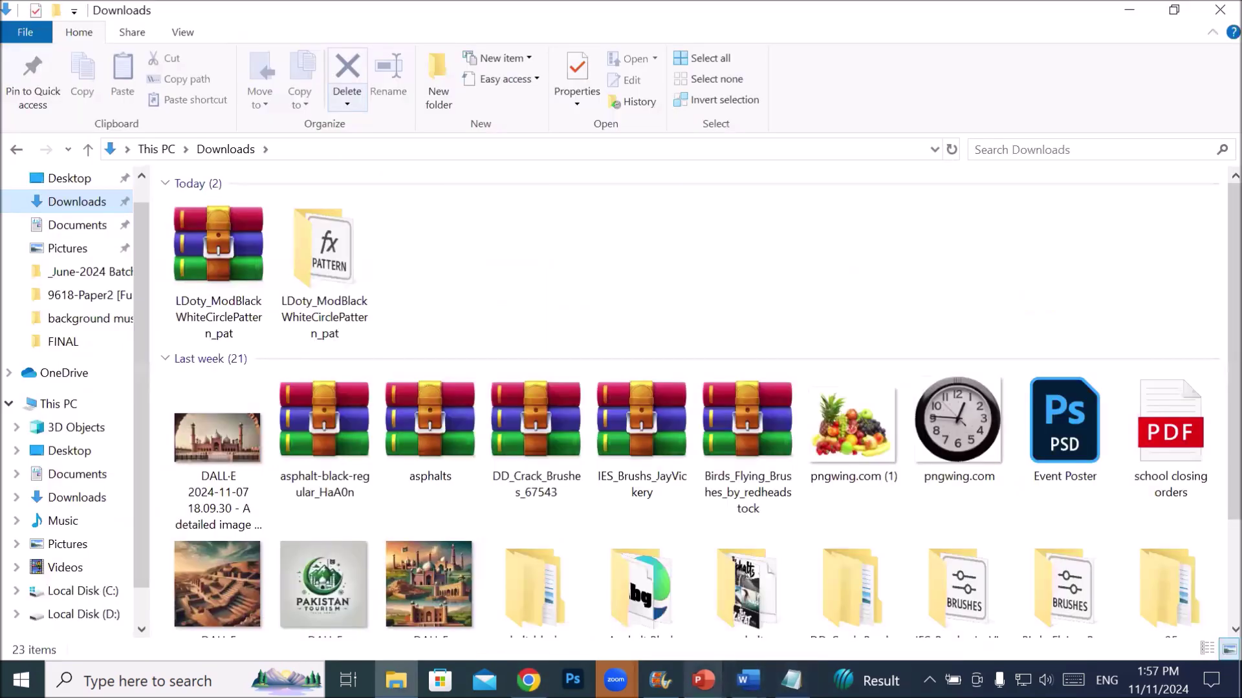
{"action": "key", "text": "ctrl+a"}
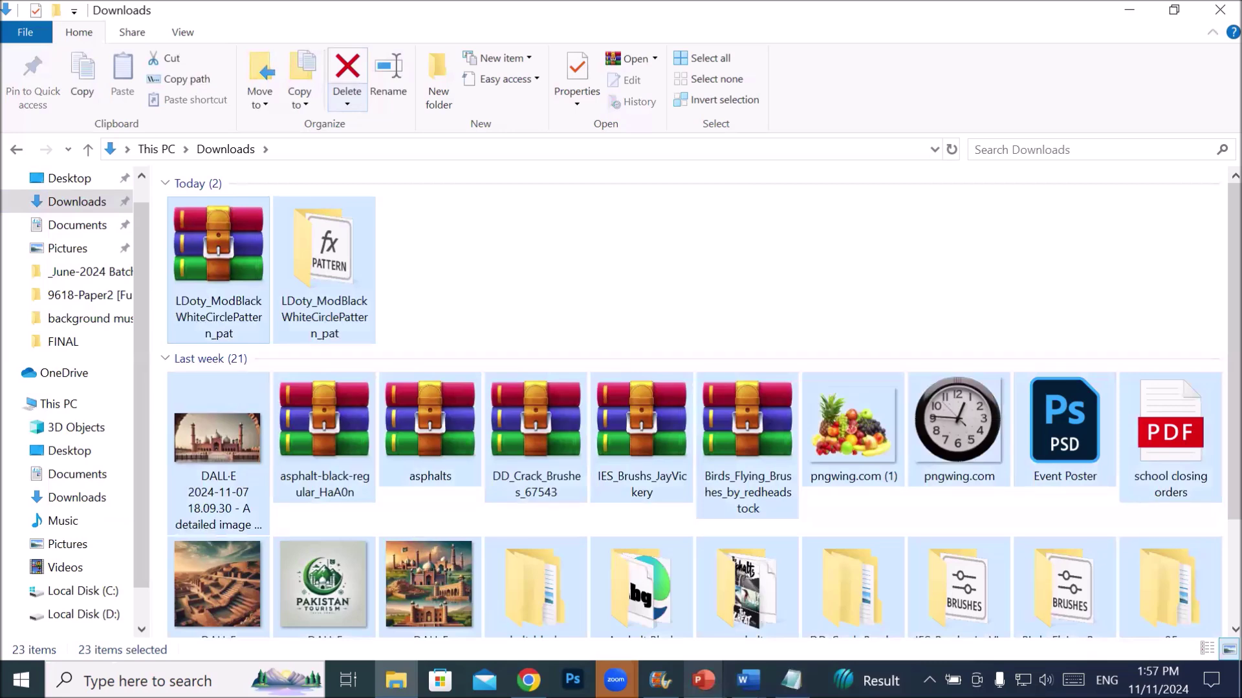
{"action": "key", "text": "Delete"}
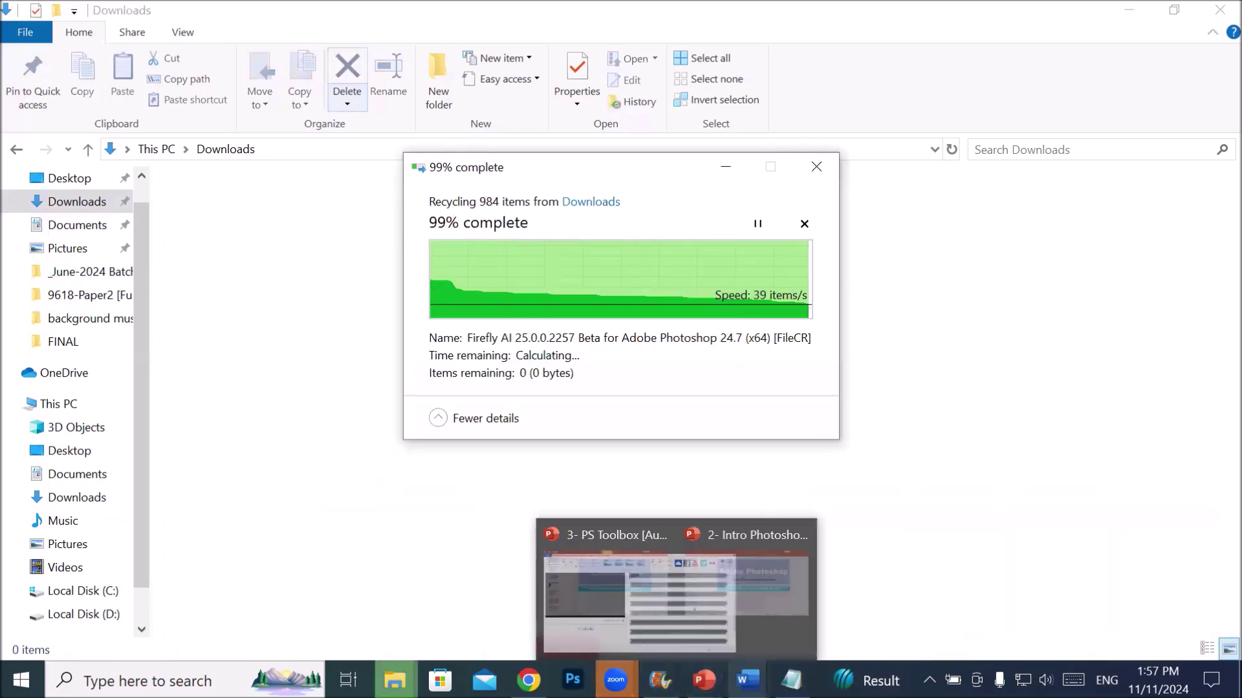
- Return to the FileCR results and open the Adobe Photoshop 2025 page
{"action": "mouse_move", "coordinate": [616, 681]}
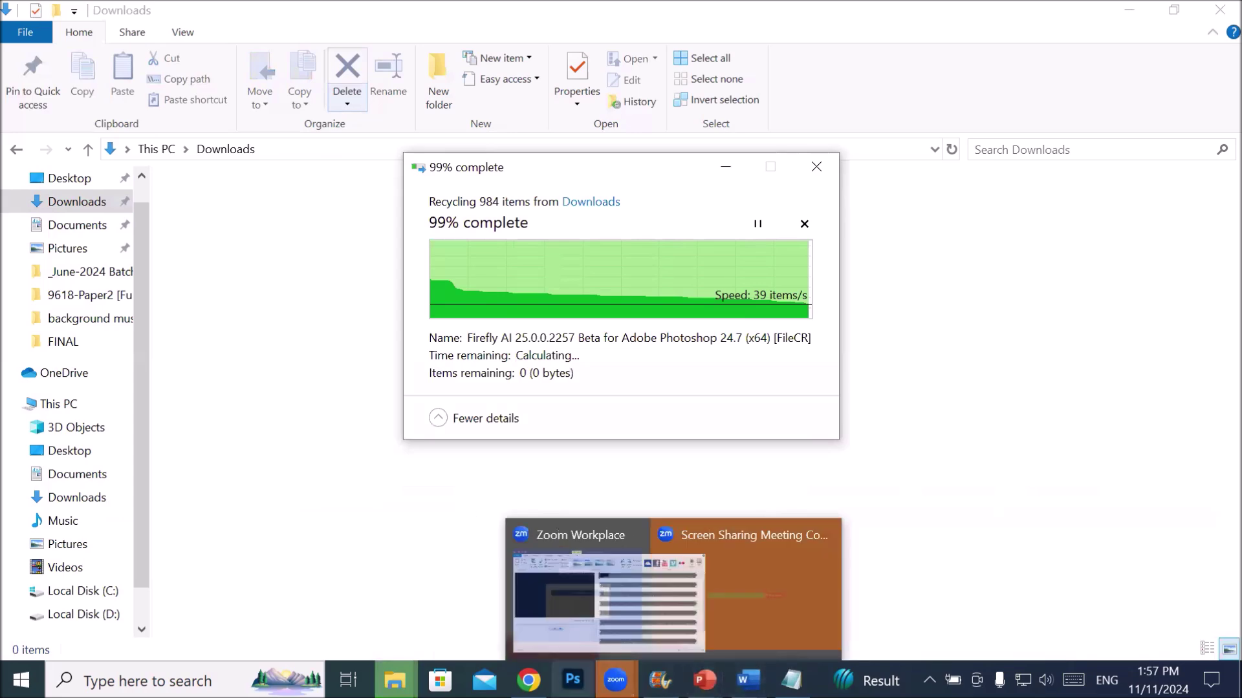
{"action": "left_click", "coordinate": [528, 680]}
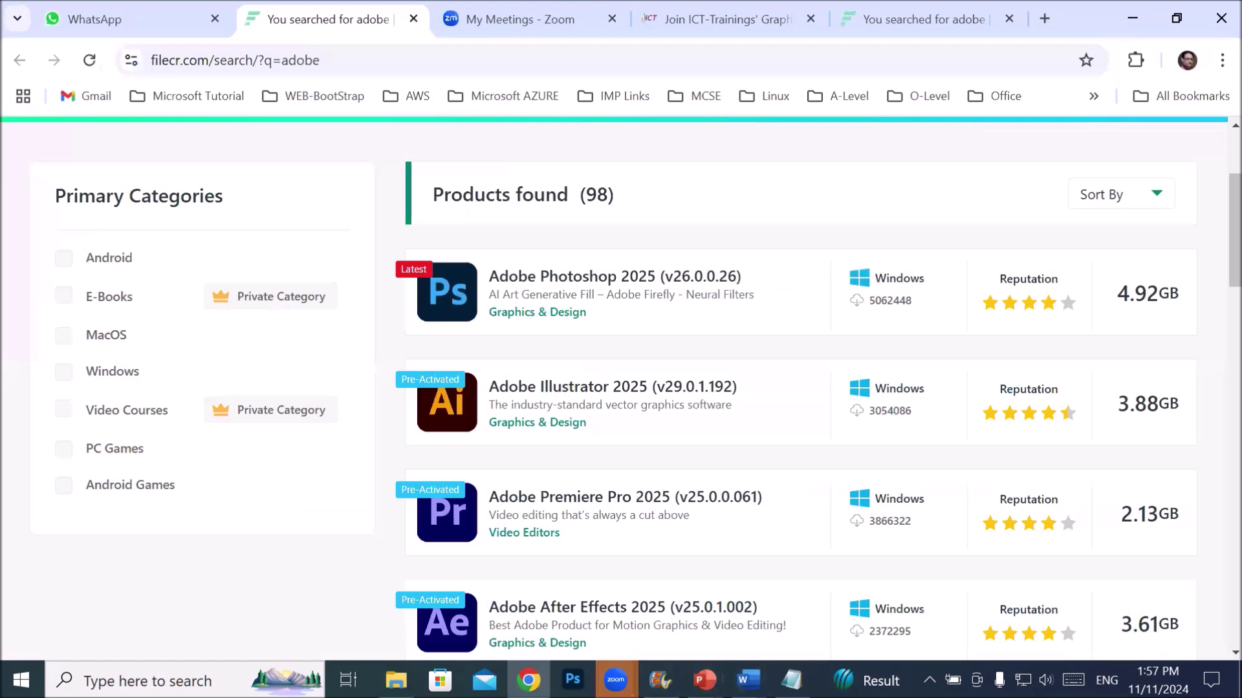
{"action": "left_click", "coordinate": [463, 278]}
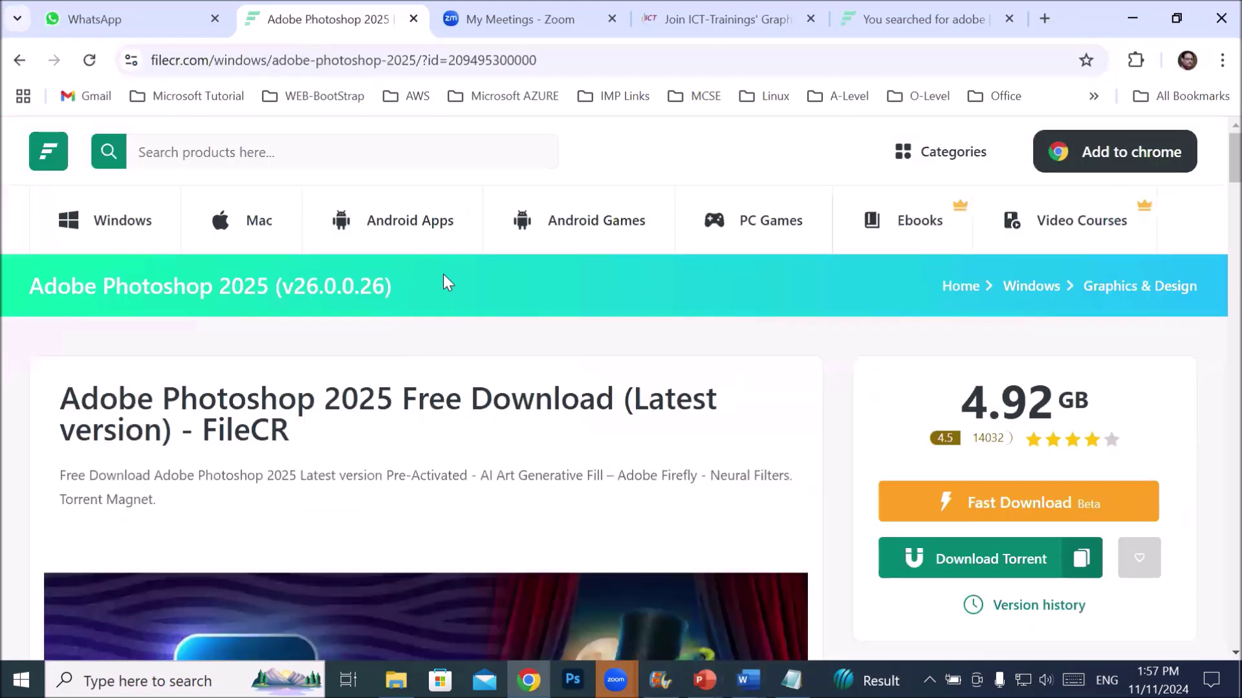
- Copy the System Requirements heading and its six bullets from the Photoshop 2025 page
{"action": "scroll", "coordinate": [406, 345], "scroll_direction": "down", "scroll_amount": 3}
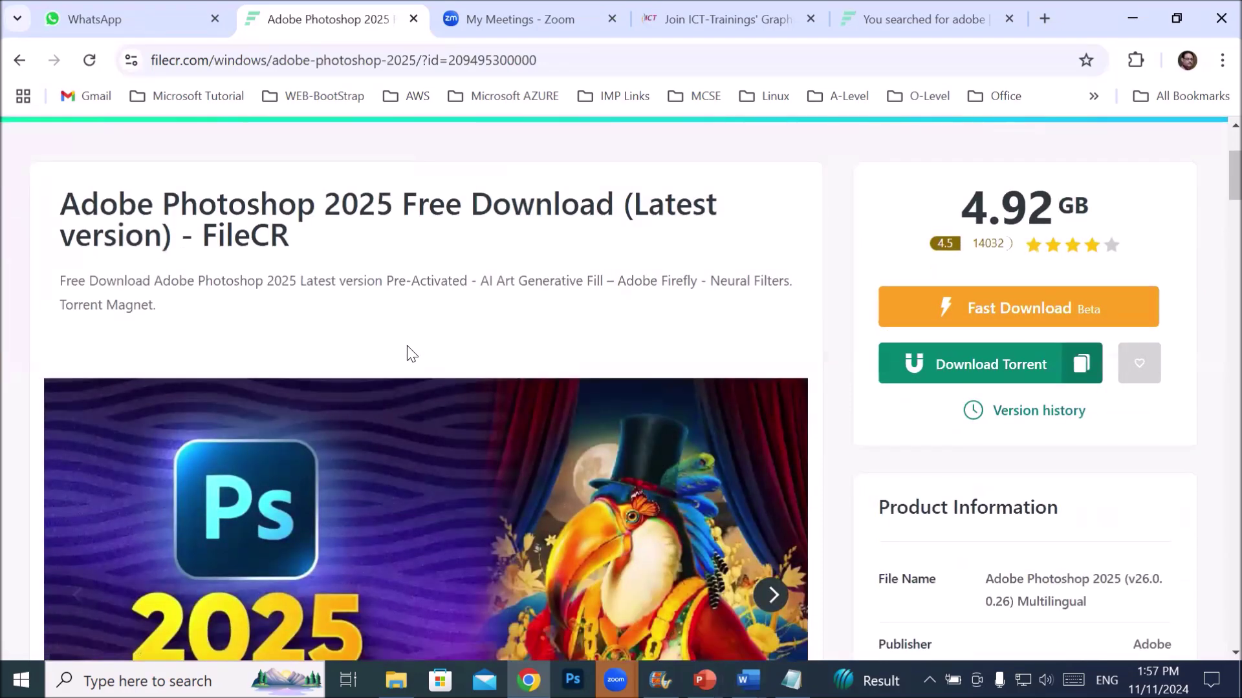
{"action": "scroll", "coordinate": [407, 346], "scroll_direction": "down", "scroll_amount": 9}
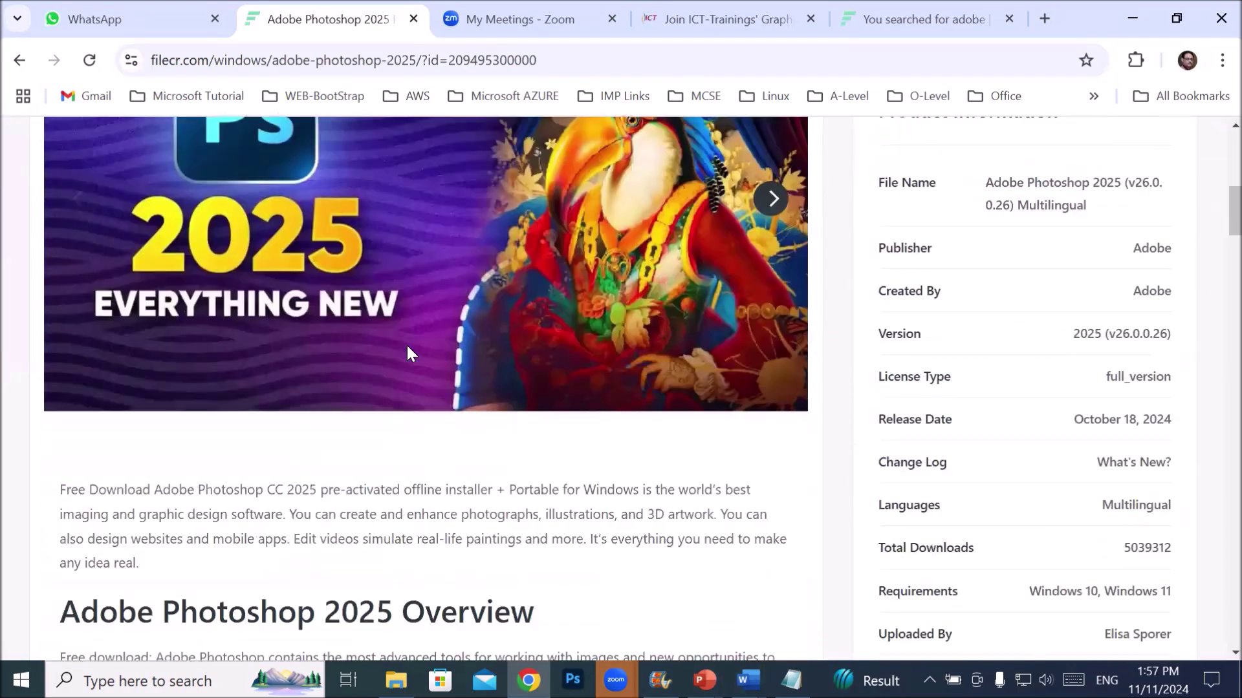
{"action": "scroll", "coordinate": [406, 345], "scroll_direction": "down", "scroll_amount": 7}
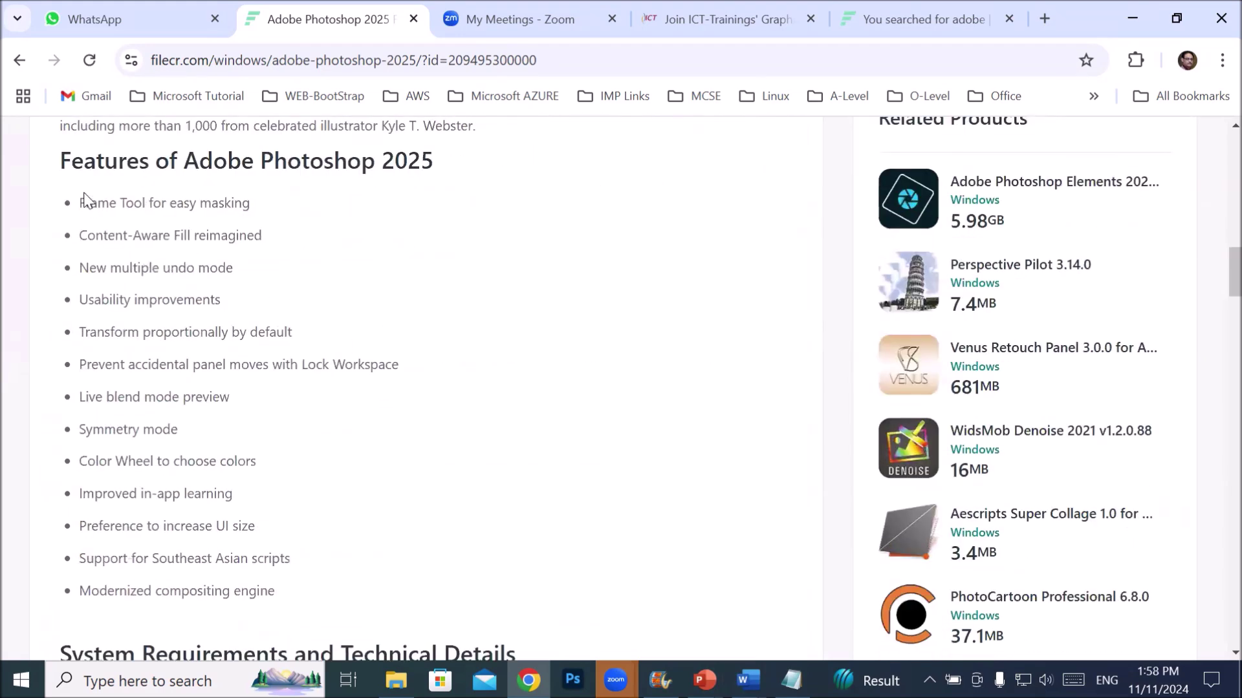
{"action": "left_click_drag", "start_coordinate": [96, 203], "coordinate": [407, 558]}
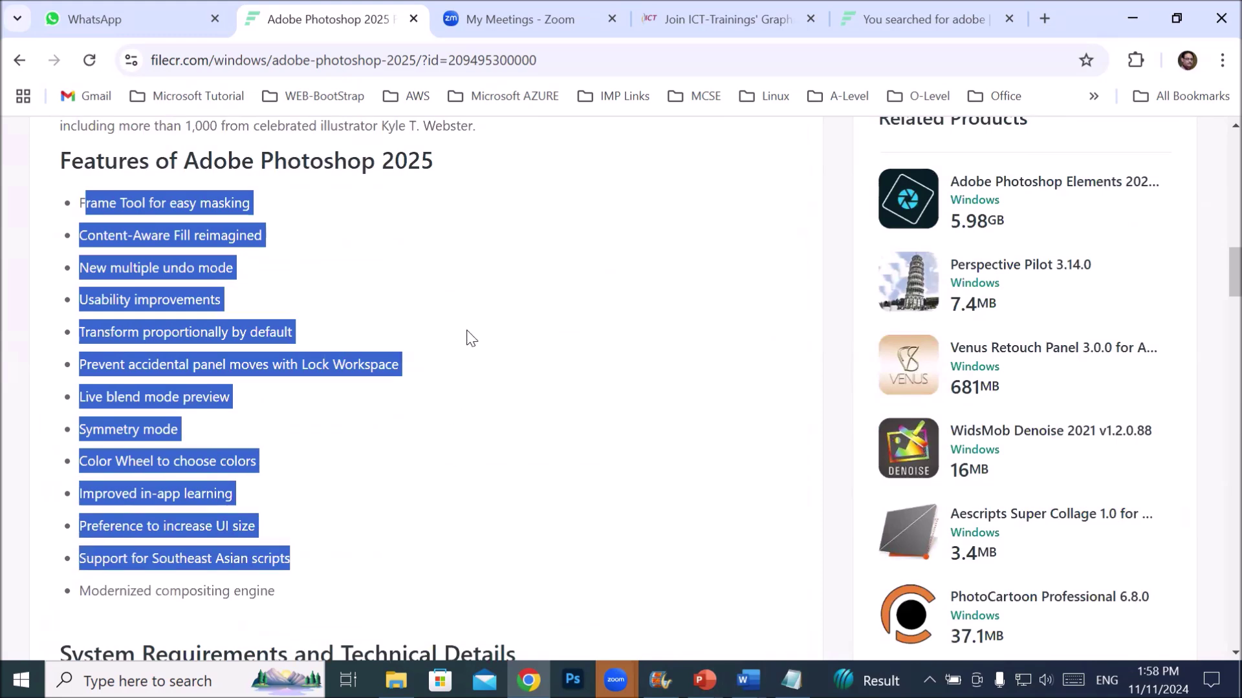
{"action": "scroll", "coordinate": [468, 336], "scroll_direction": "down", "scroll_amount": 4}
{"action": "scroll", "coordinate": [475, 333], "scroll_direction": "down", "scroll_amount": 3}
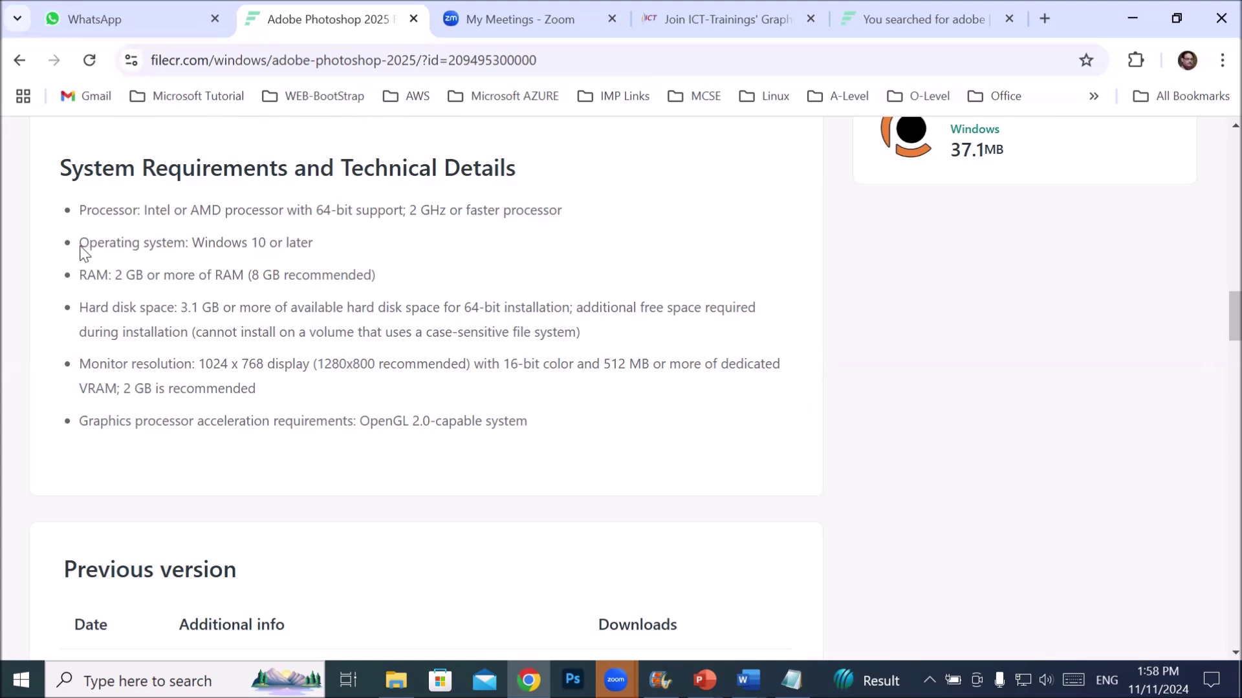
{"action": "left_click_drag", "start_coordinate": [65, 170], "coordinate": [580, 408]}
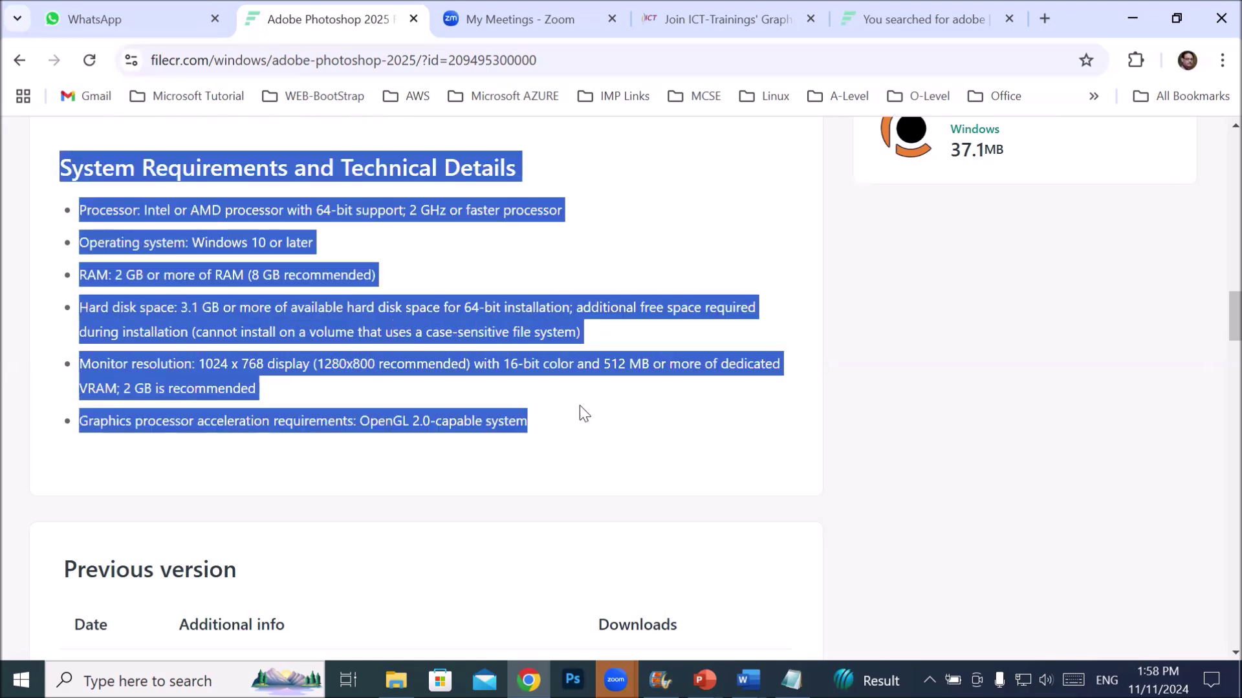
{"action": "right_click", "coordinate": [433, 219]}
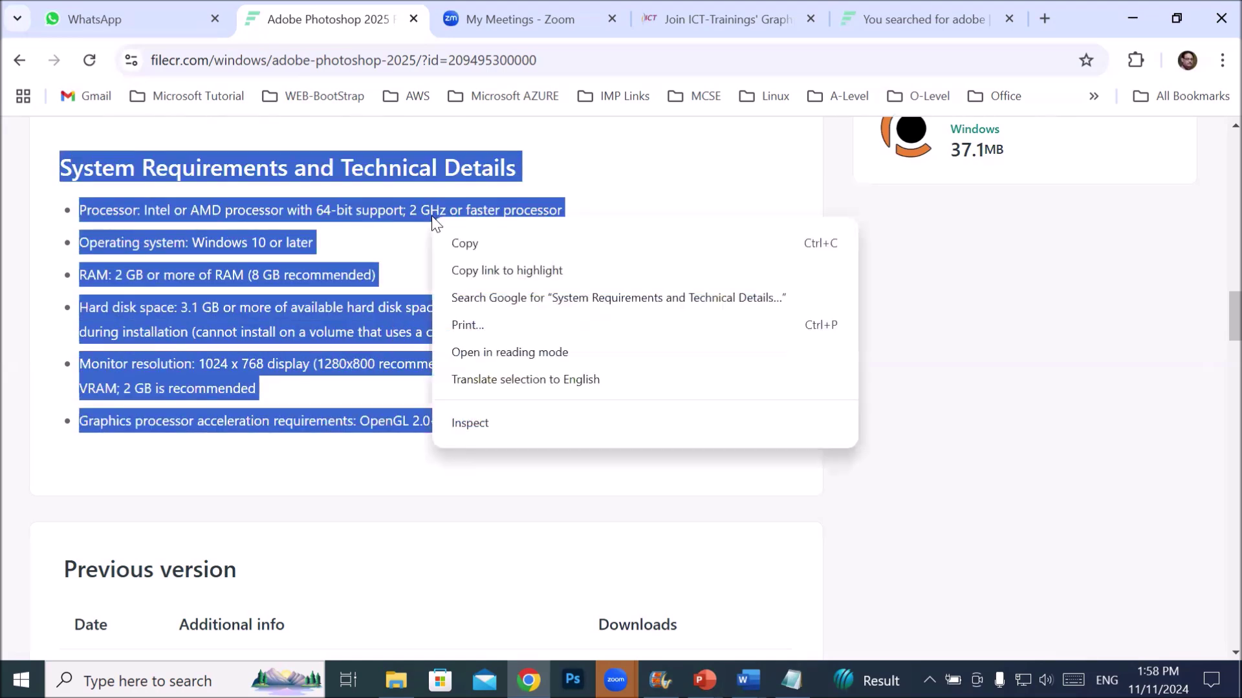
{"action": "left_click", "coordinate": [453, 245]}
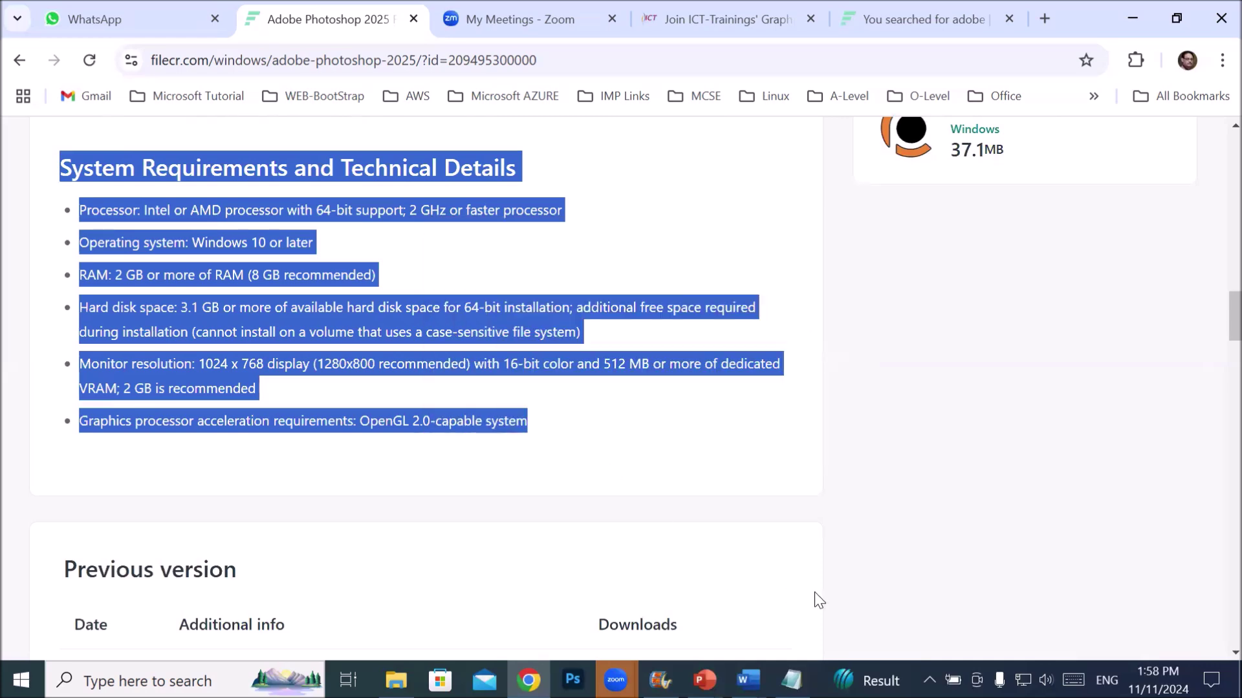
{"action": "left_click", "coordinate": [791, 679]}
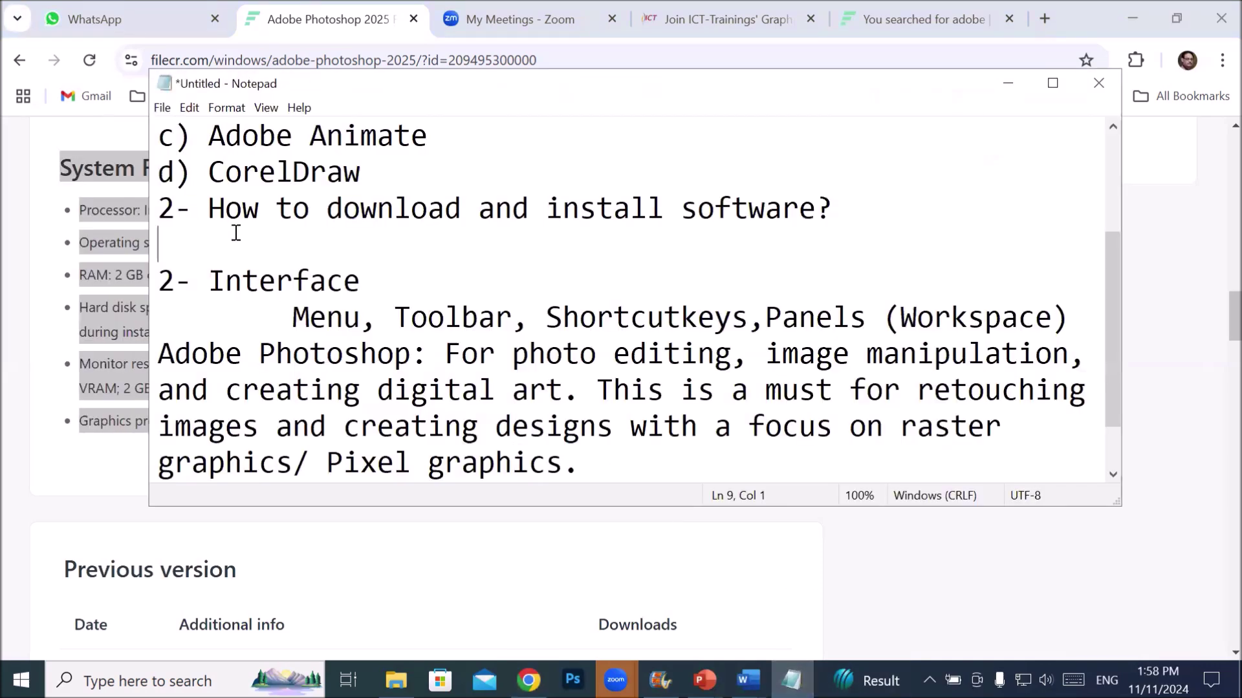
- Paste the requirements under the download item, add a colon to the heading, and delete the Processor line
{"action": "right_click", "coordinate": [199, 250]}
{"action": "left_click", "coordinate": [249, 324]}
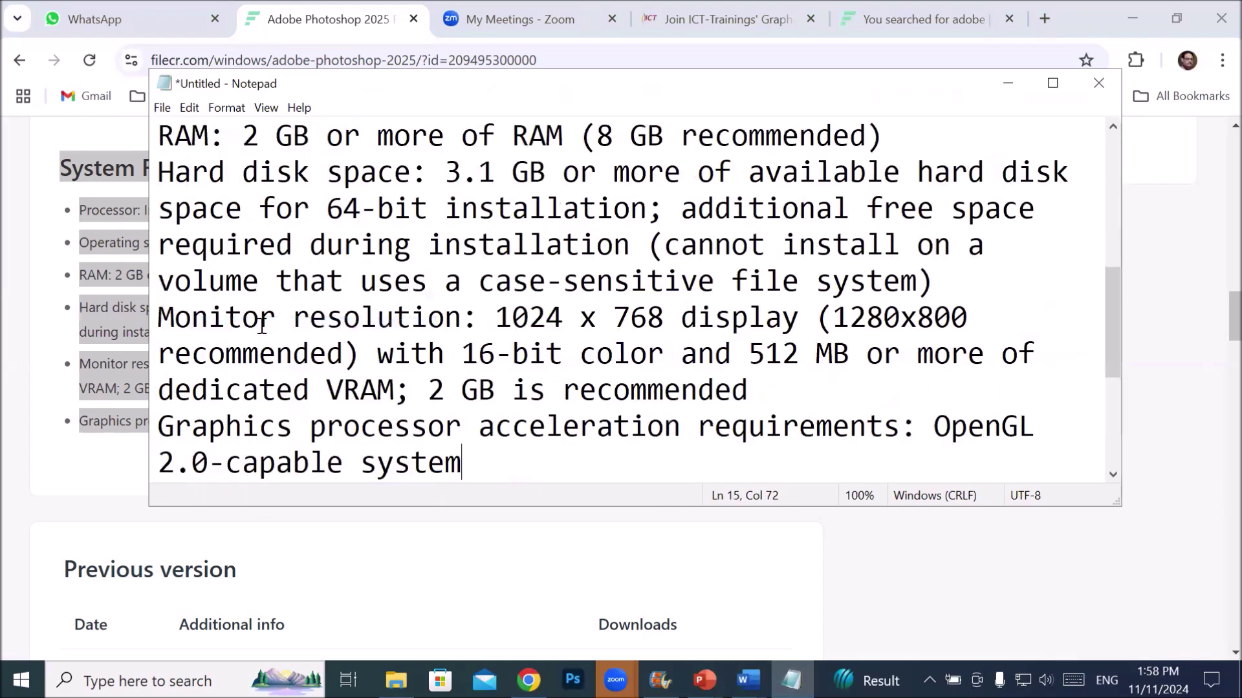
{"action": "scroll", "coordinate": [360, 281], "scroll_direction": "up", "scroll_amount": 3}
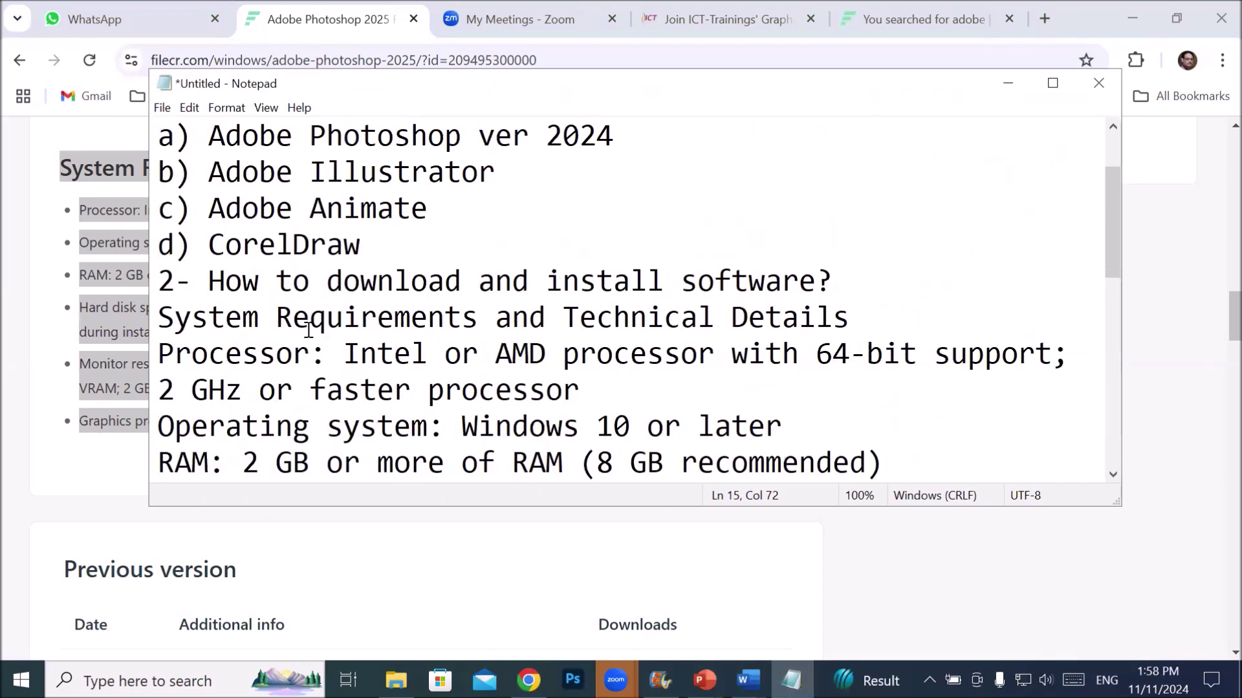
{"action": "left_click", "coordinate": [865, 325]}
{"action": "type", "text": ":"}
{"action": "key", "text": "Down"}
{"action": "key", "text": "Left"}
{"action": "key", "text": "Left"}
{"action": "key", "text": "Left"}
{"action": "key", "text": "Left"}
{"action": "key", "text": "Left"}
{"action": "key", "text": "Left"}
{"action": "key", "text": "Left"}
{"action": "key", "text": "Left"}
{"action": "key", "text": "Left"}
{"action": "key", "text": "Left"}
{"action": "key", "text": "Left"}
{"action": "key", "text": "Left"}
{"action": "key", "text": "Left"}
{"action": "key", "text": "Left"}
{"action": "key", "text": "Left"}
{"action": "key", "text": "Left"}
{"action": "key", "text": "Left"}
{"action": "key", "text": "Left"}
{"action": "key", "text": "Left"}
{"action": "key", "text": "Left"}
{"action": "left_click", "coordinate": [873, 320]}
{"action": "left_click_drag", "start_coordinate": [160, 354], "coordinate": [573, 387]}
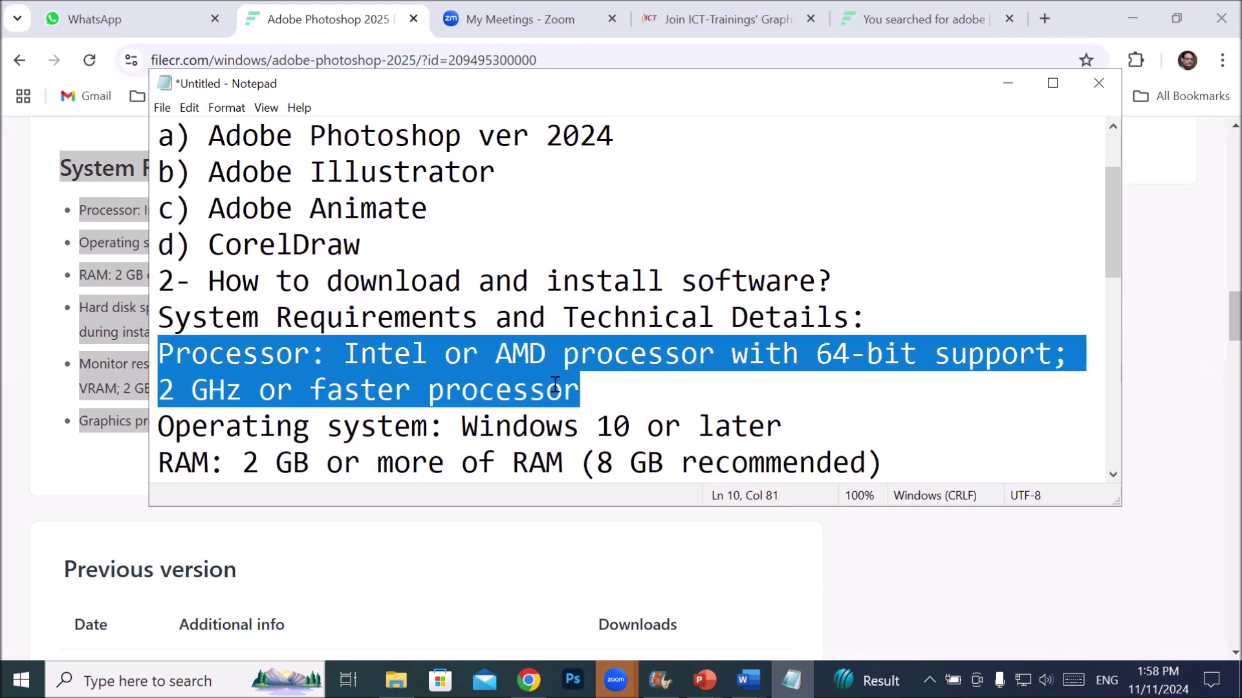
{"action": "key", "text": "Delete"}
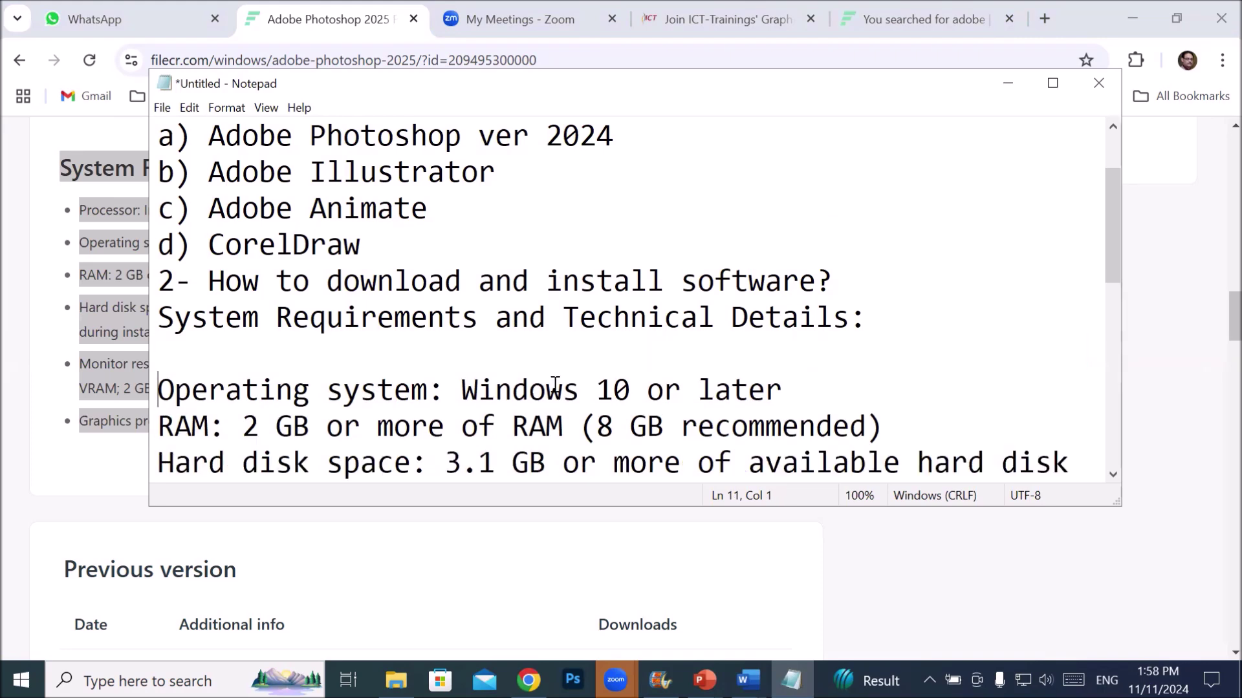
- Label the OS line 'a)' with 'Windows 10 Pro.' and the RAM line 'b)'
{"action": "type", "text": "a)"}
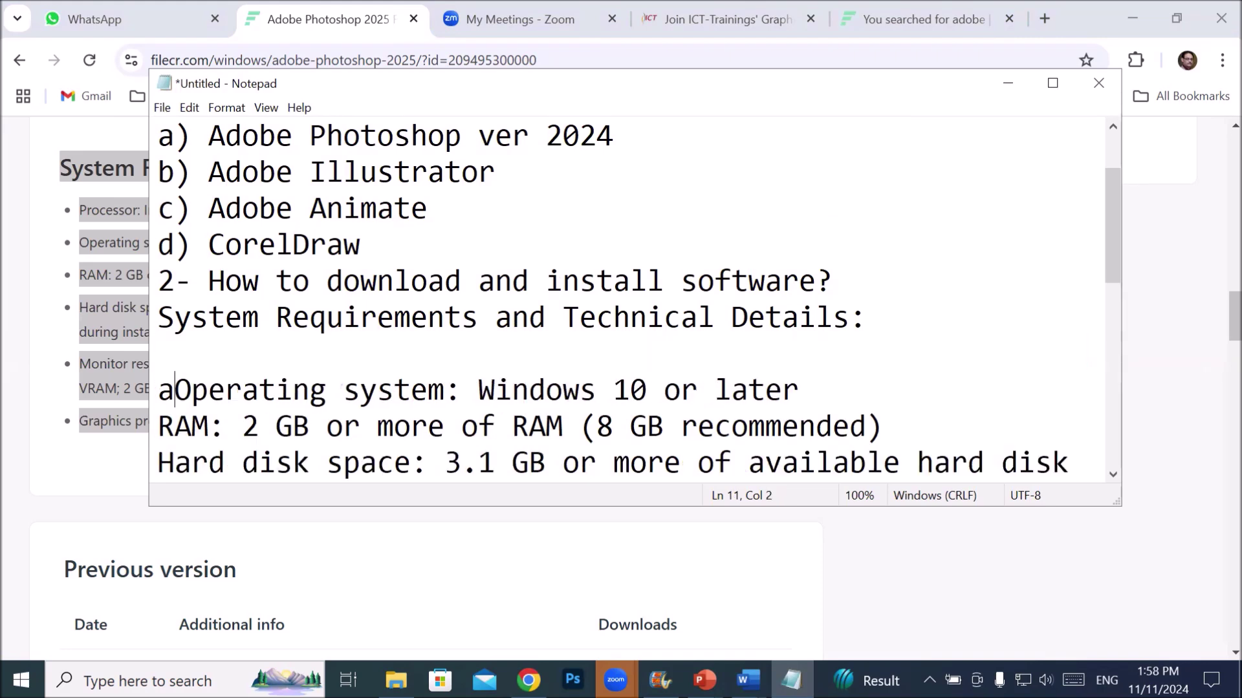
{"action": "key", "text": "Right"}
{"action": "key", "text": "Right"}
{"action": "key", "text": "Right"}
{"action": "key", "text": "Right"}
{"action": "key", "text": "Right"}
{"action": "key", "text": "Right"}
{"action": "key", "text": "Right"}
{"action": "key", "text": "Right"}
{"action": "key", "text": "Right"}
{"action": "key", "text": "Right"}
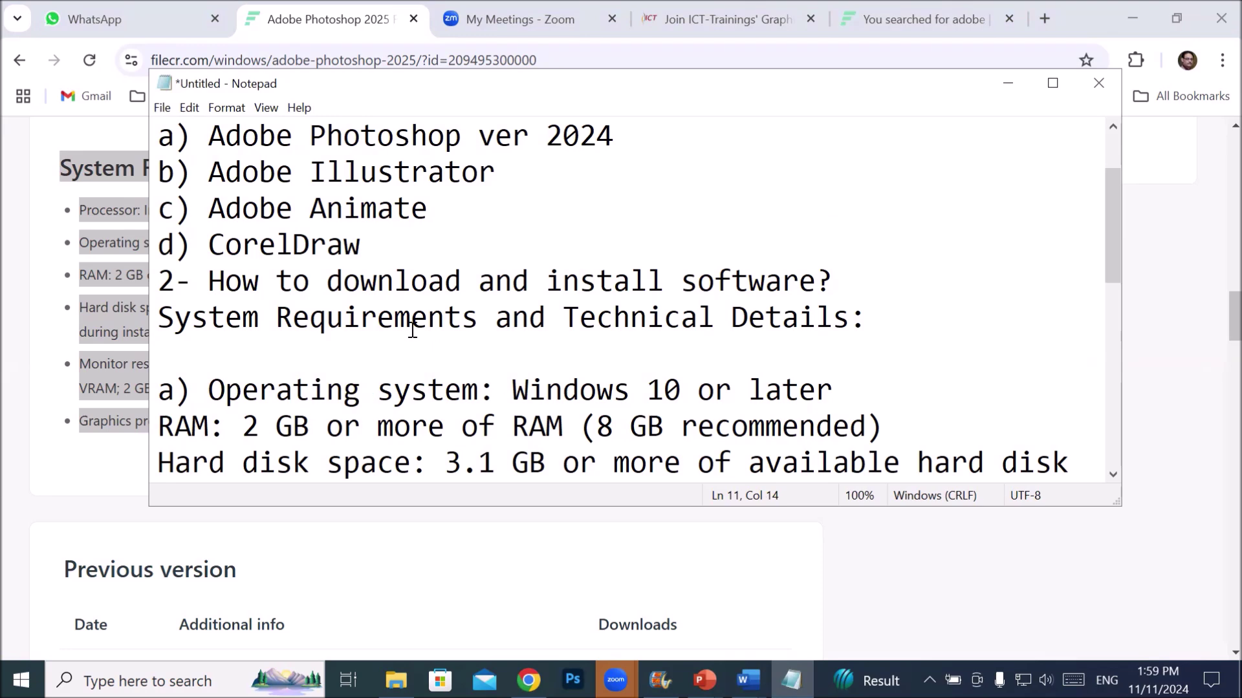
{"action": "scroll", "coordinate": [420, 333], "scroll_direction": "down", "scroll_amount": 1}
{"action": "left_click", "coordinate": [681, 283]}
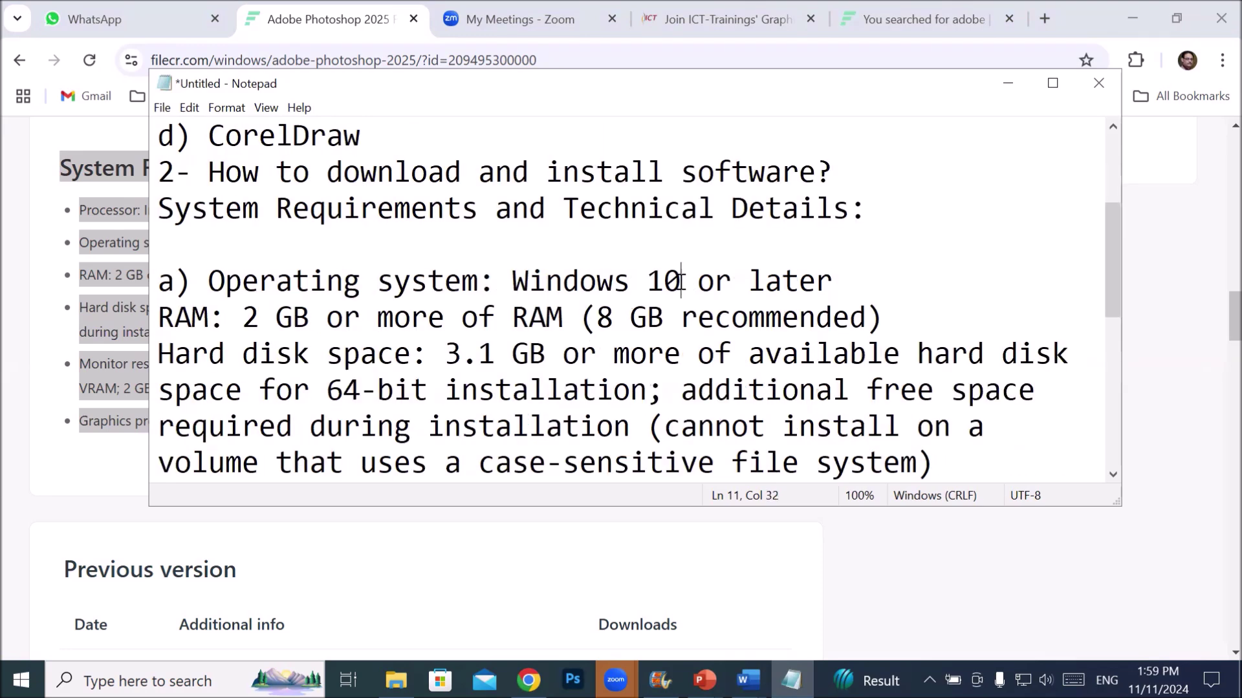
{"action": "type", "text": "Pro."}
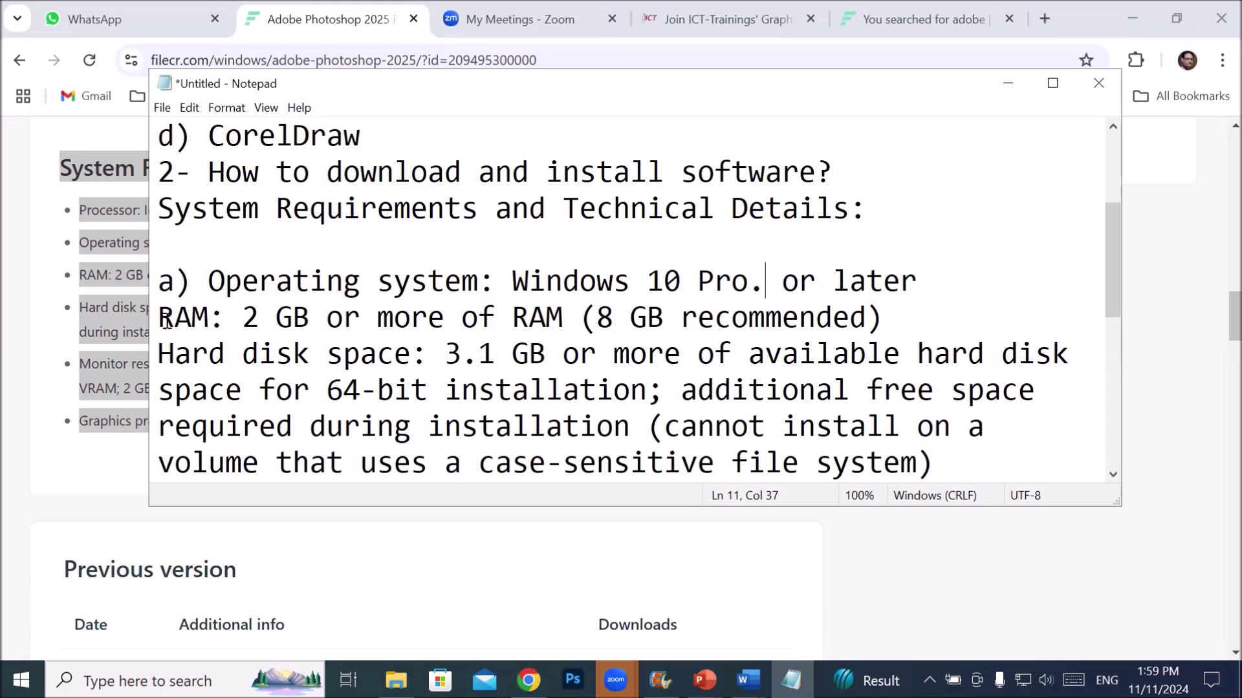
{"action": "key", "text": "Down"}
{"action": "key", "text": "Home"}
{"action": "type", "text": "b)"}
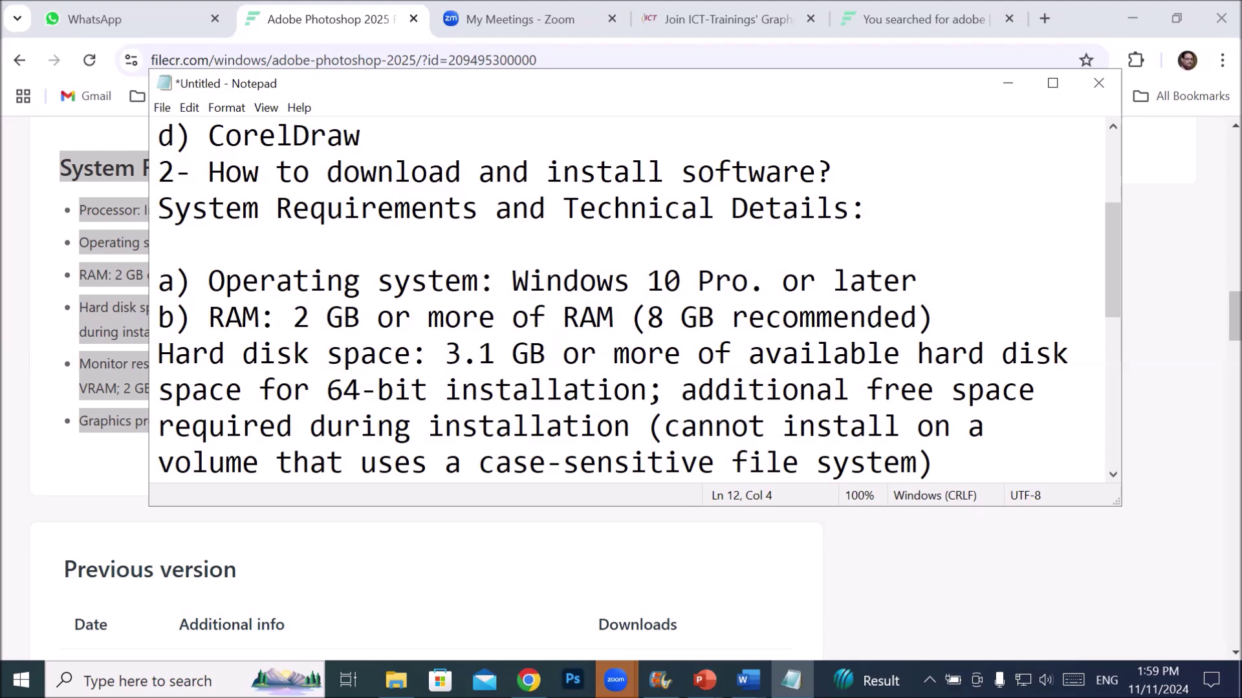
{"action": "key", "text": "Right"}
{"action": "key", "text": "Right"}
{"action": "key", "text": "Right"}
{"action": "key", "text": "Right"}
{"action": "key", "text": "Right"}
{"action": "key", "text": "Right"}
{"action": "key", "text": "Right"}
{"action": "key", "text": "Right"}
{"action": "left_click_drag", "start_coordinate": [648, 313], "coordinate": [911, 317]}
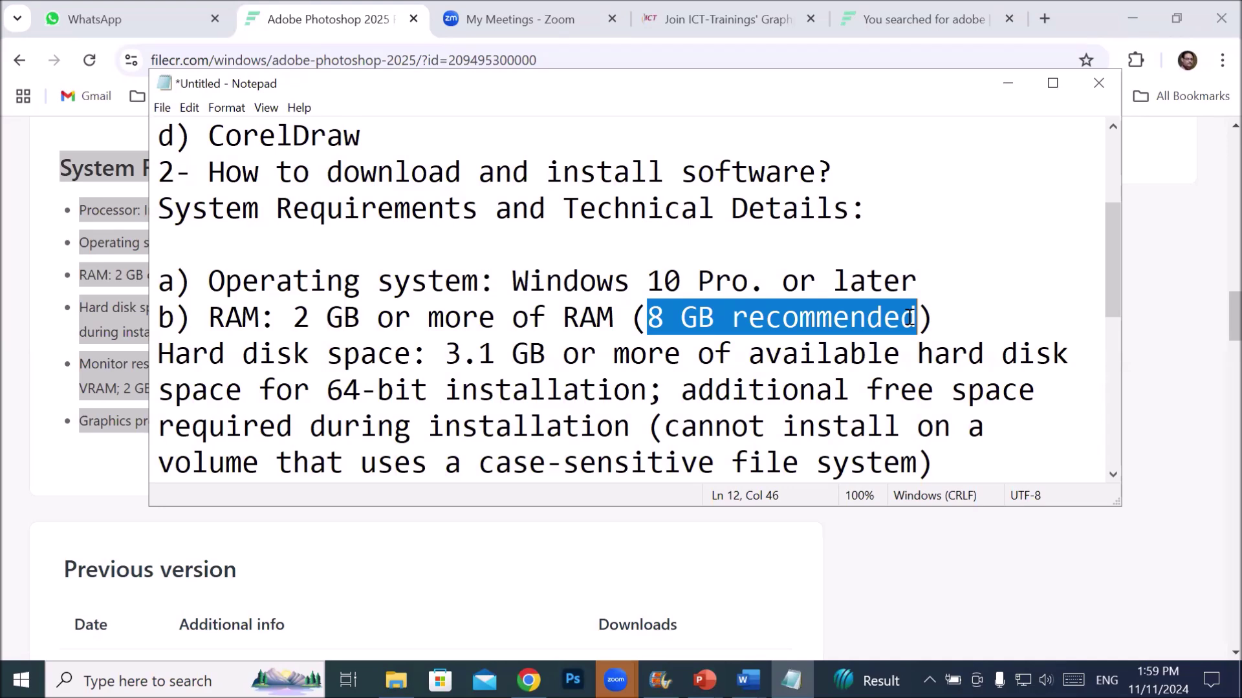
- Delete the hard disk, monitor and graphics requirement lines
{"action": "left_click", "coordinate": [162, 354]}
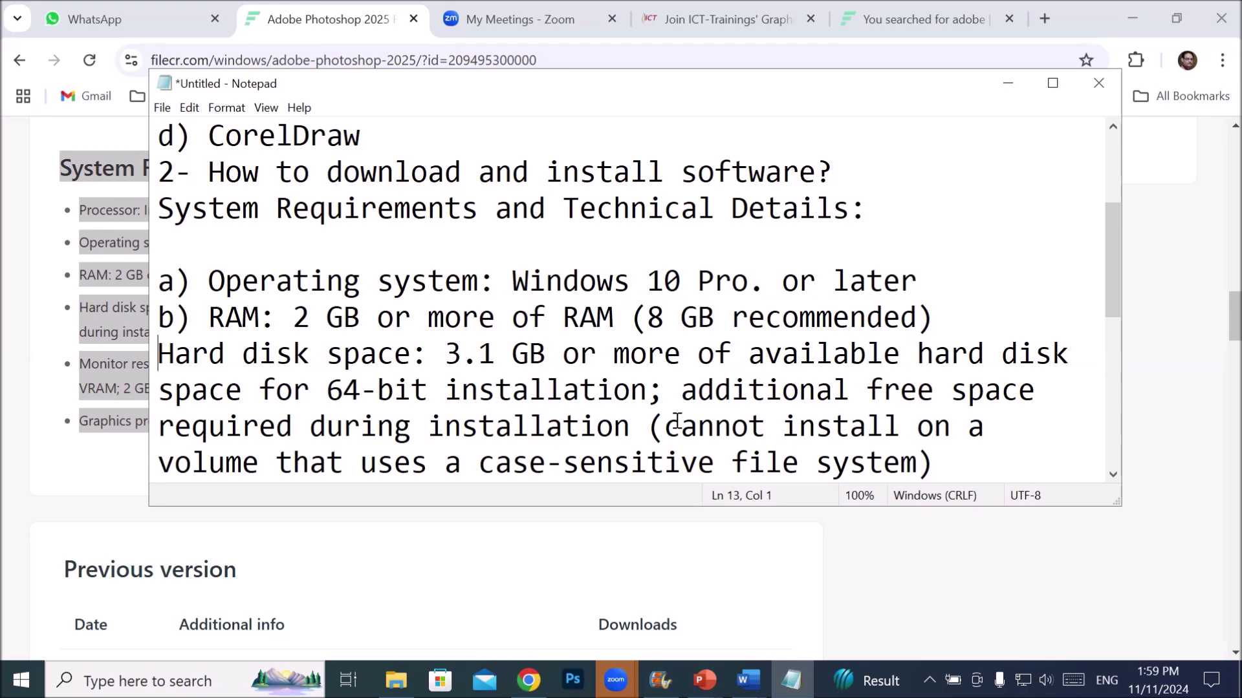
{"action": "scroll", "coordinate": [647, 401], "scroll_direction": "down", "scroll_amount": 2}
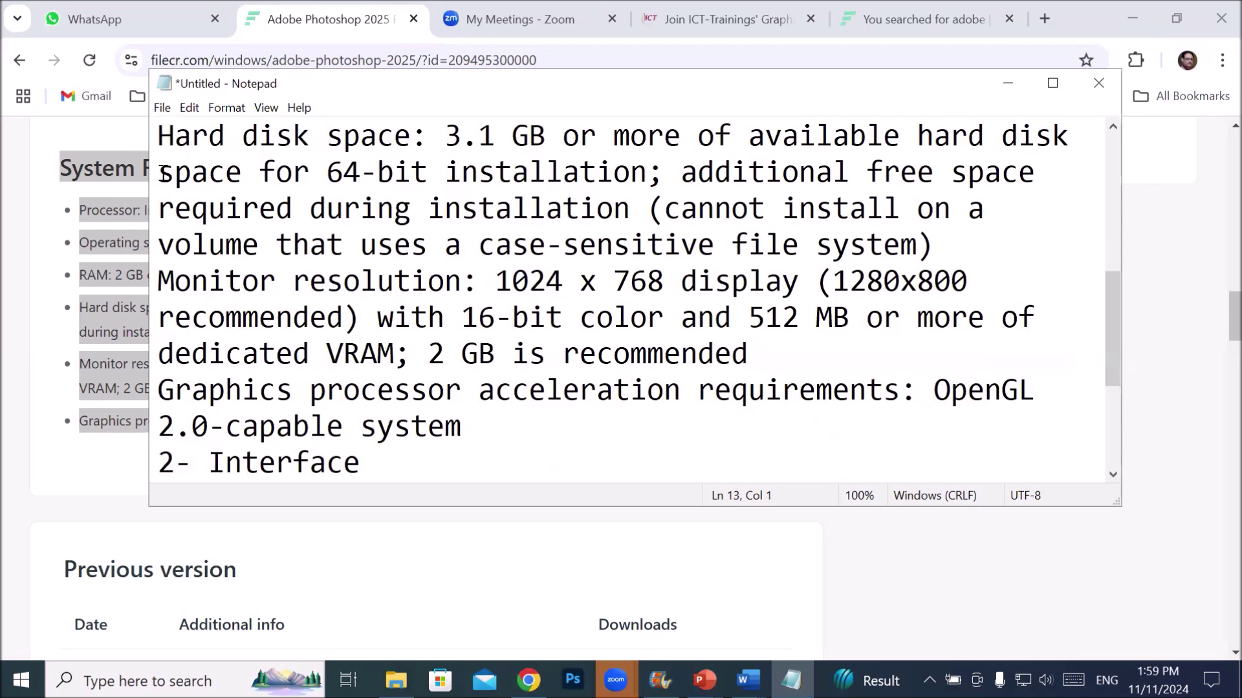
{"action": "left_click_drag", "start_coordinate": [158, 136], "coordinate": [505, 431]}
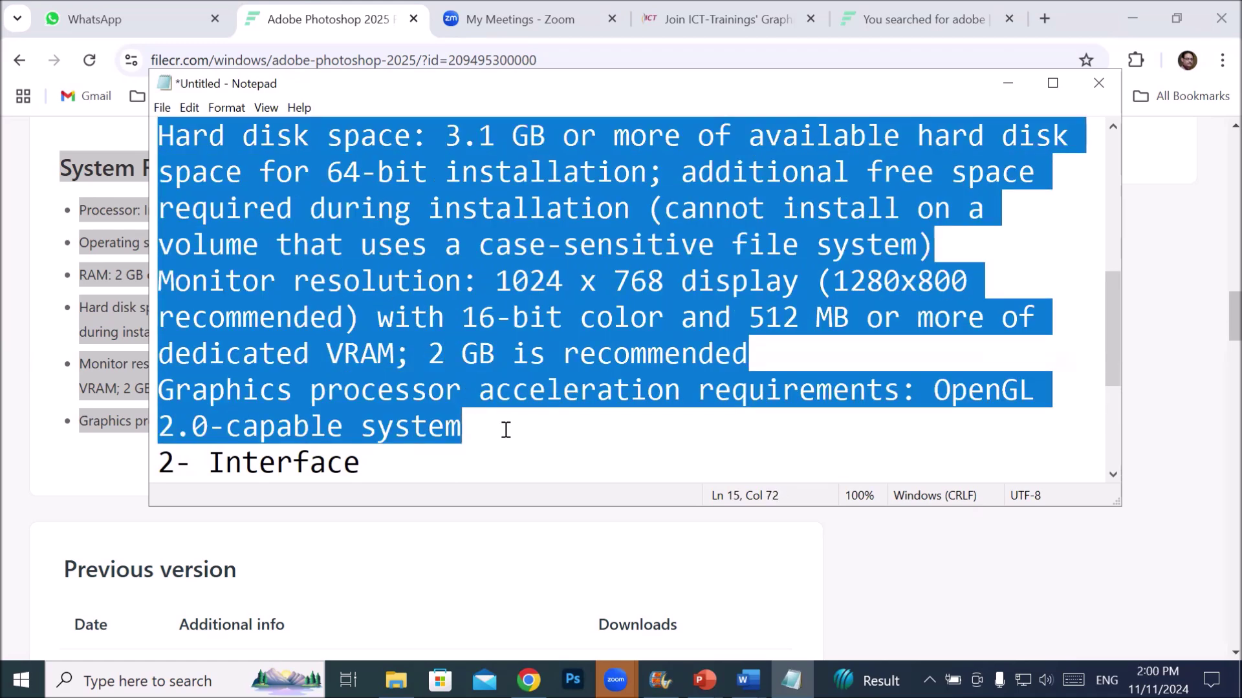
{"action": "key", "text": "BackSpace"}
{"action": "scroll", "coordinate": [506, 428], "scroll_direction": "up", "scroll_amount": 1}
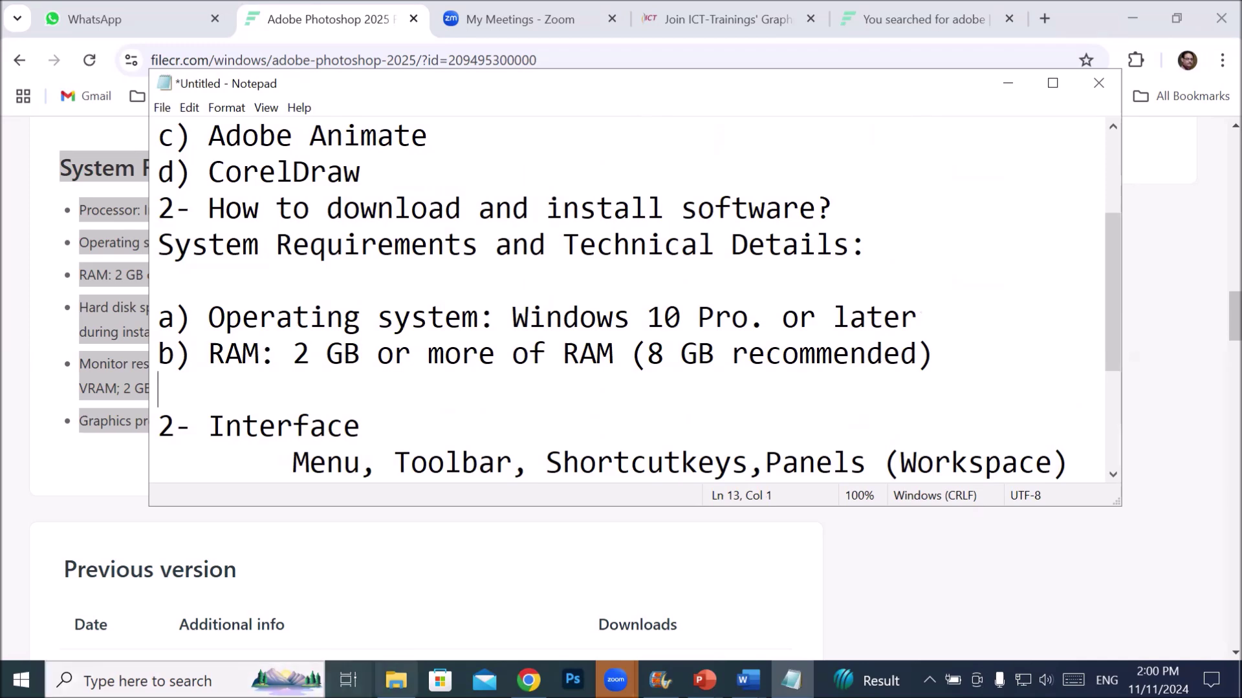
{"action": "left_click", "coordinate": [396, 680]}
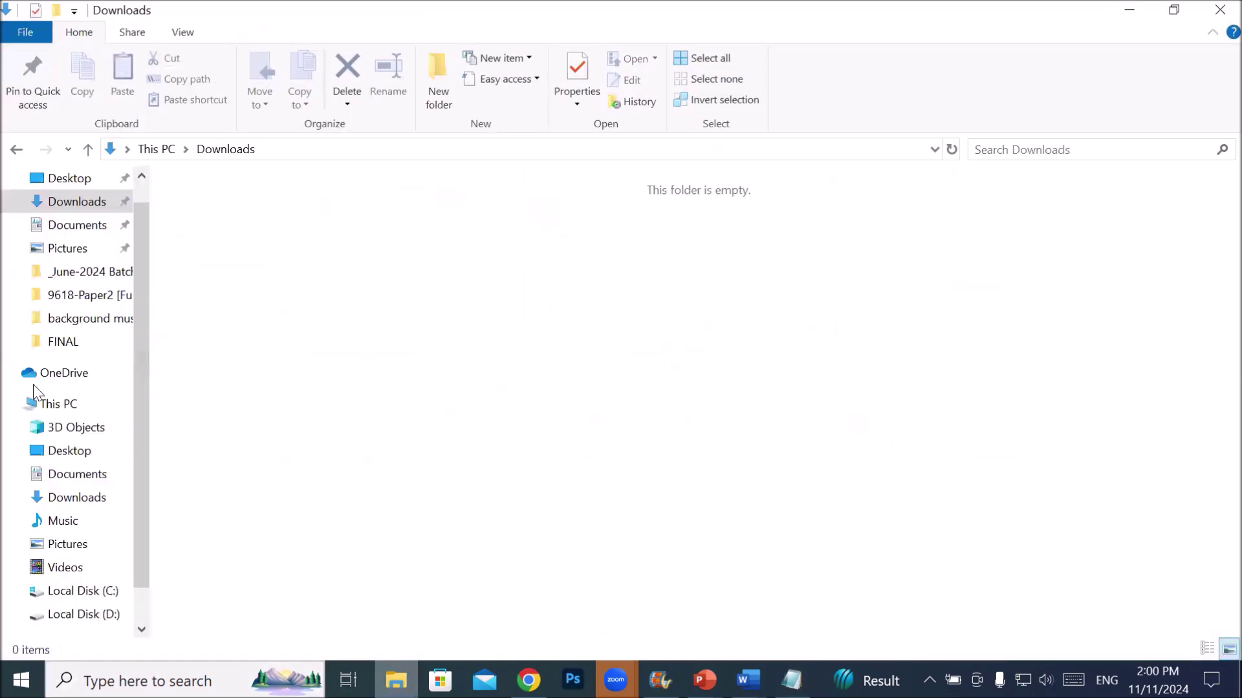
- Open This PC's Properties from the File Explorer navigation pane
{"action": "right_click", "coordinate": [70, 408]}
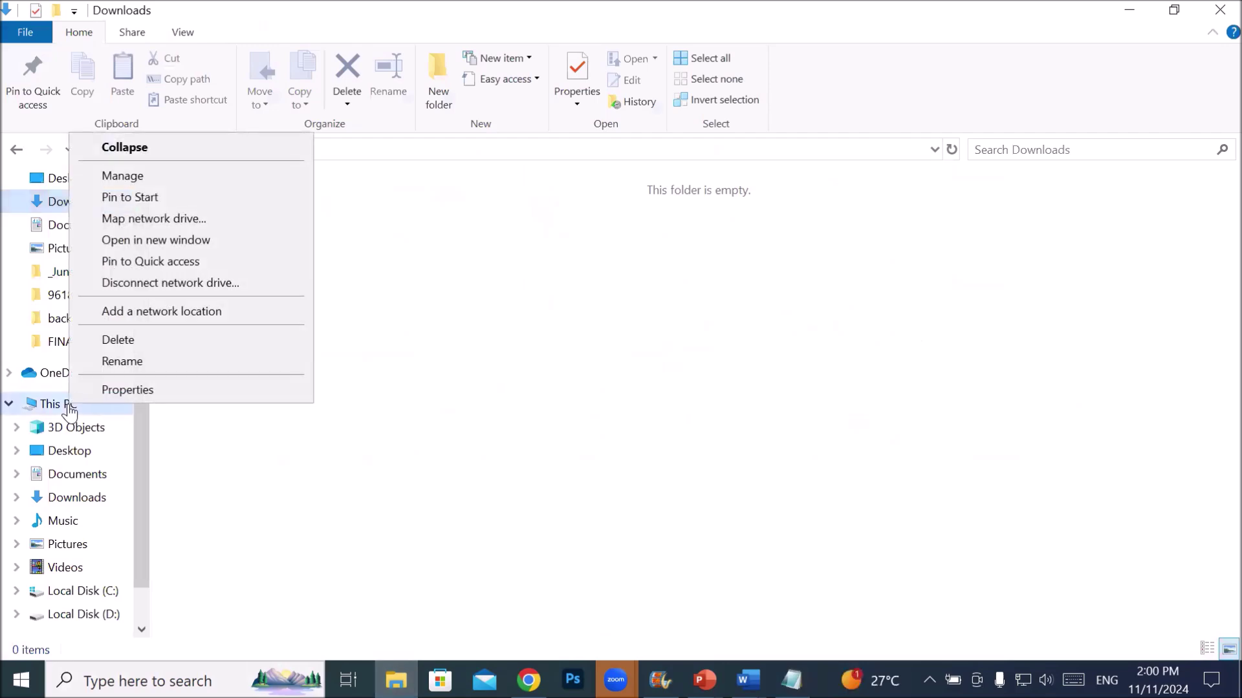
{"action": "left_click", "coordinate": [185, 390]}
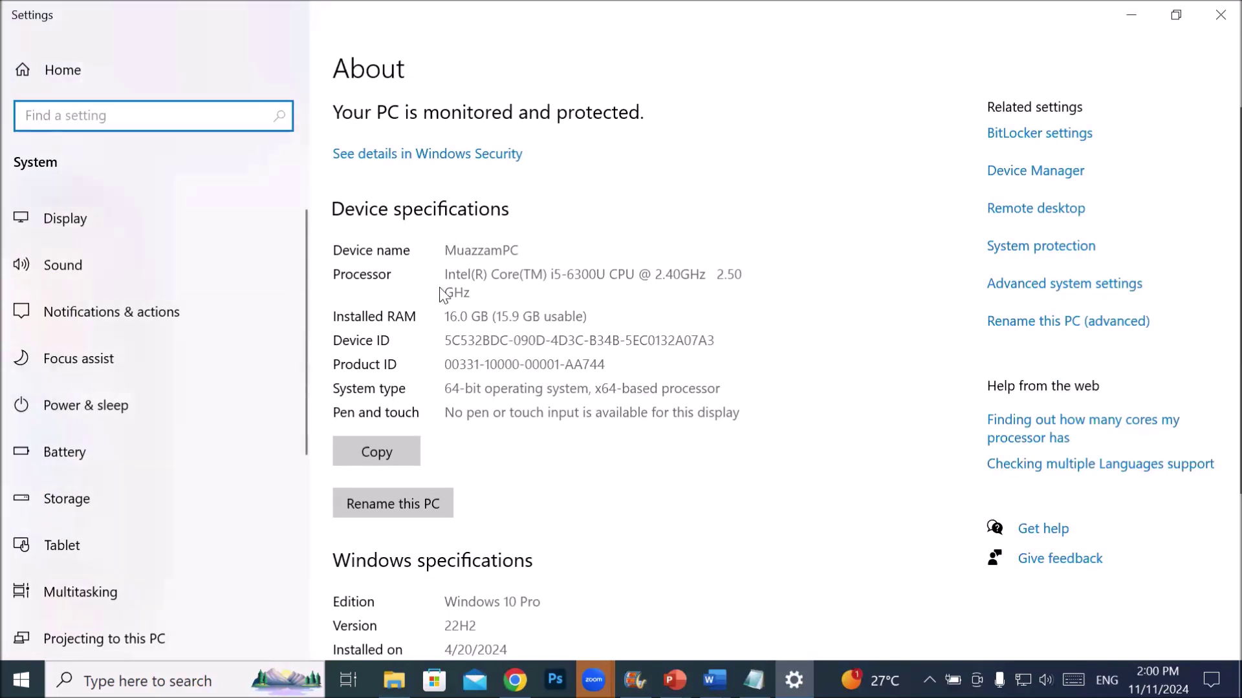
- On the About page, highlight the processor model and the 16.0 GB installed RAM
{"action": "left_click", "coordinate": [468, 274]}
{"action": "left_click_drag", "start_coordinate": [468, 274], "coordinate": [653, 278]}
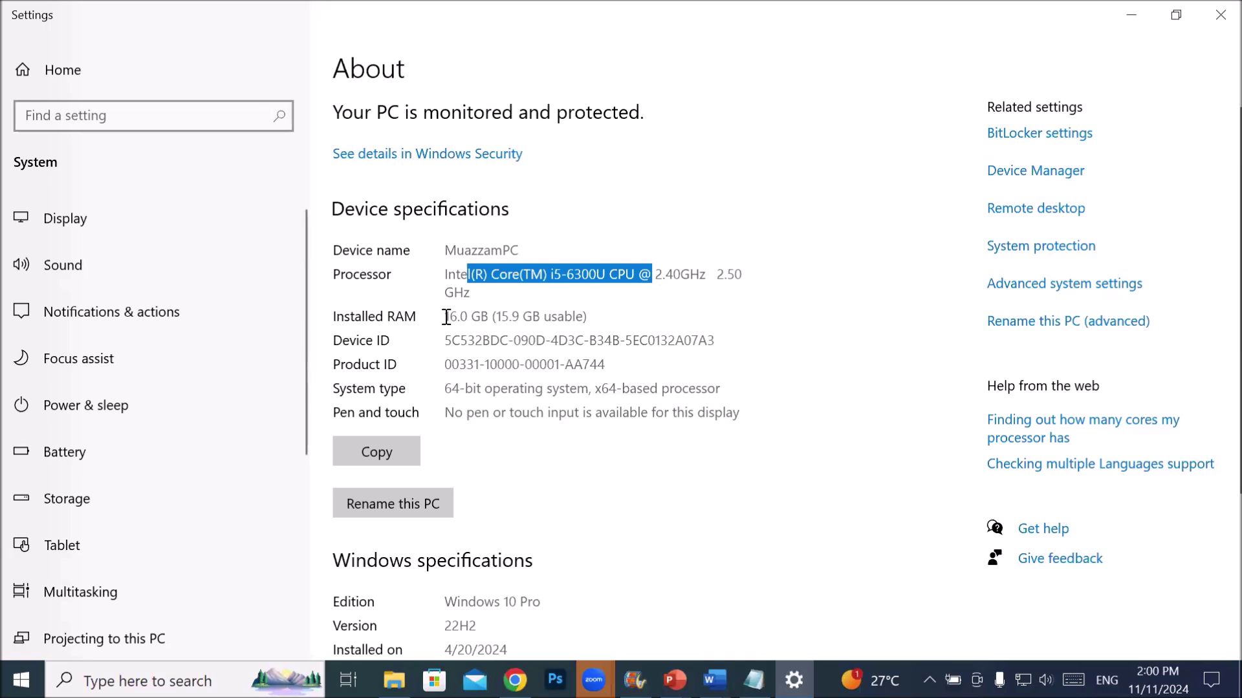
{"action": "left_click_drag", "start_coordinate": [444, 316], "coordinate": [486, 311]}
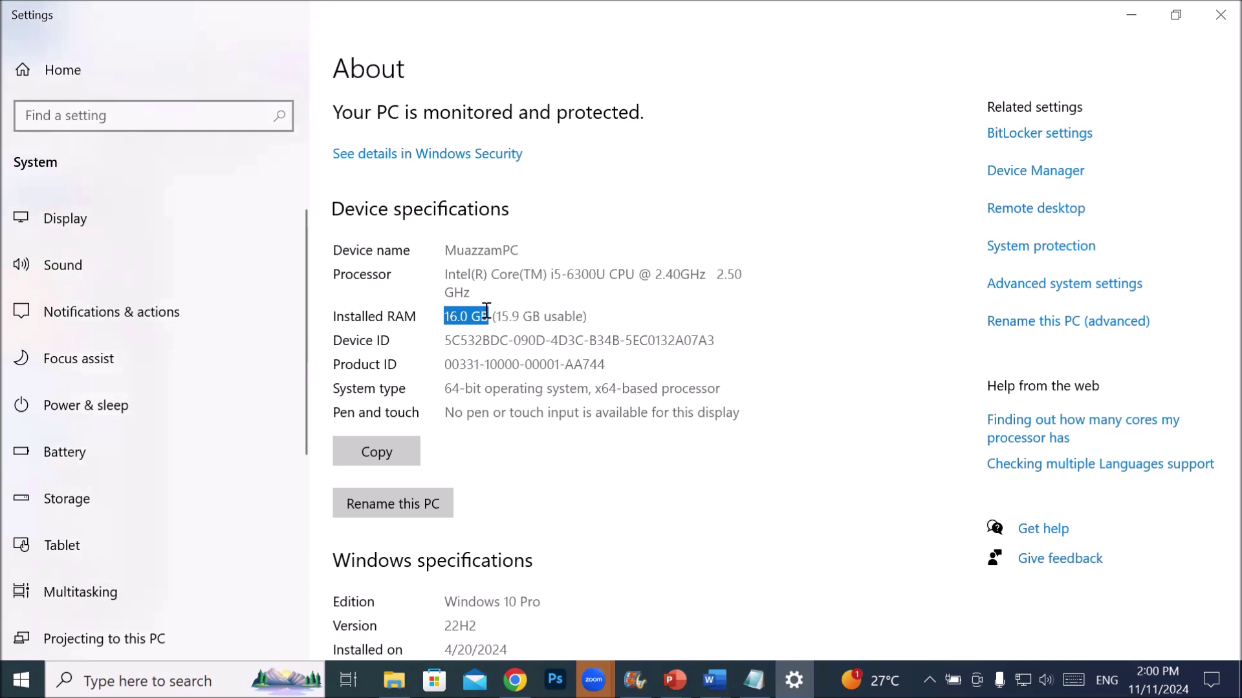
{"action": "left_click_drag", "start_coordinate": [486, 310], "coordinate": [495, 310]}
{"action": "left_click_drag", "start_coordinate": [499, 308], "coordinate": [501, 306]}
{"action": "left_click_drag", "start_coordinate": [504, 305], "coordinate": [509, 304]}
{"action": "left_click_drag", "start_coordinate": [508, 304], "coordinate": [508, 304]}
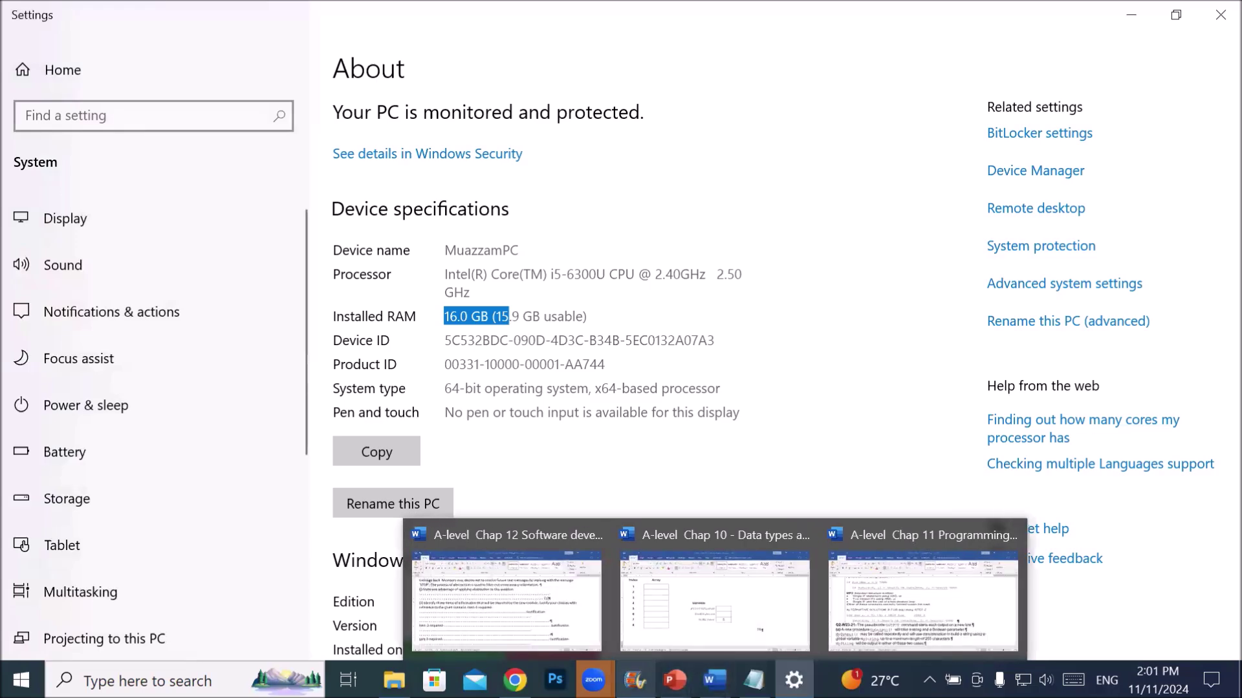
- Choose Direct Download for the September 10 Photoshop 2024 (v25.12.0.806) release under Previous version
{"action": "mouse_move", "coordinate": [514, 680]}
{"action": "left_click", "coordinate": [479, 582]}
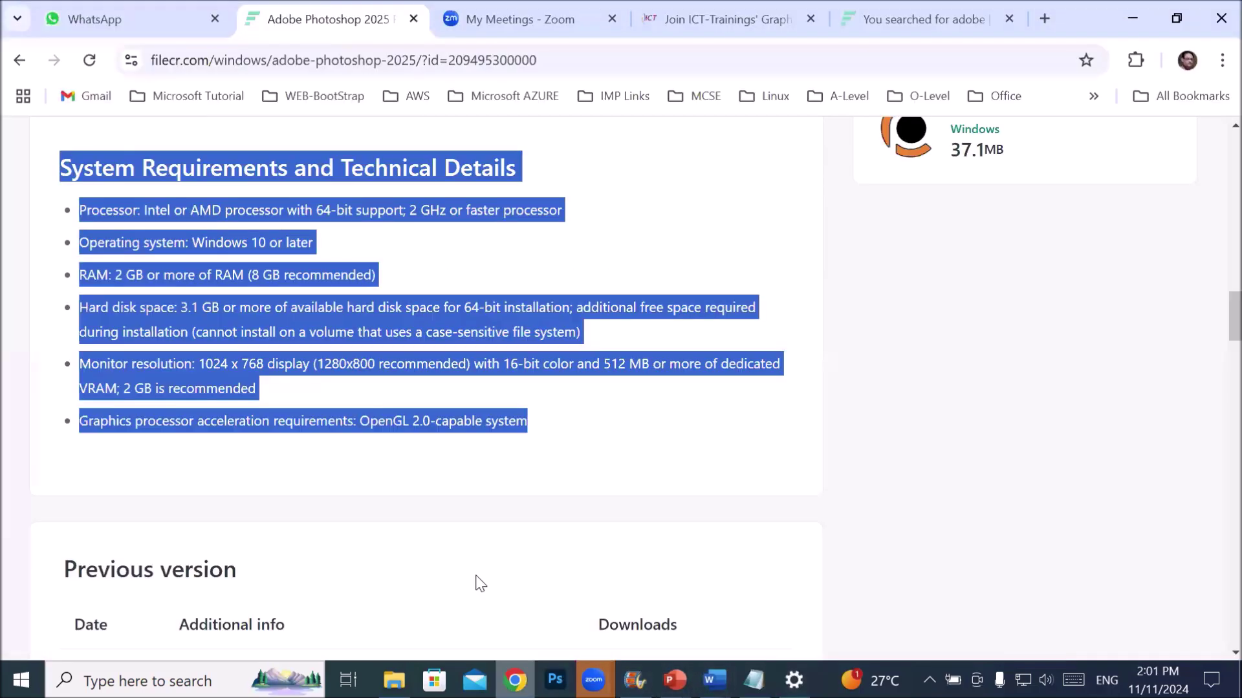
{"action": "scroll", "coordinate": [452, 402], "scroll_direction": "down", "scroll_amount": 3}
{"action": "scroll", "coordinate": [451, 402], "scroll_direction": "up", "scroll_amount": 3}
{"action": "scroll", "coordinate": [452, 406], "scroll_direction": "down", "scroll_amount": 7}
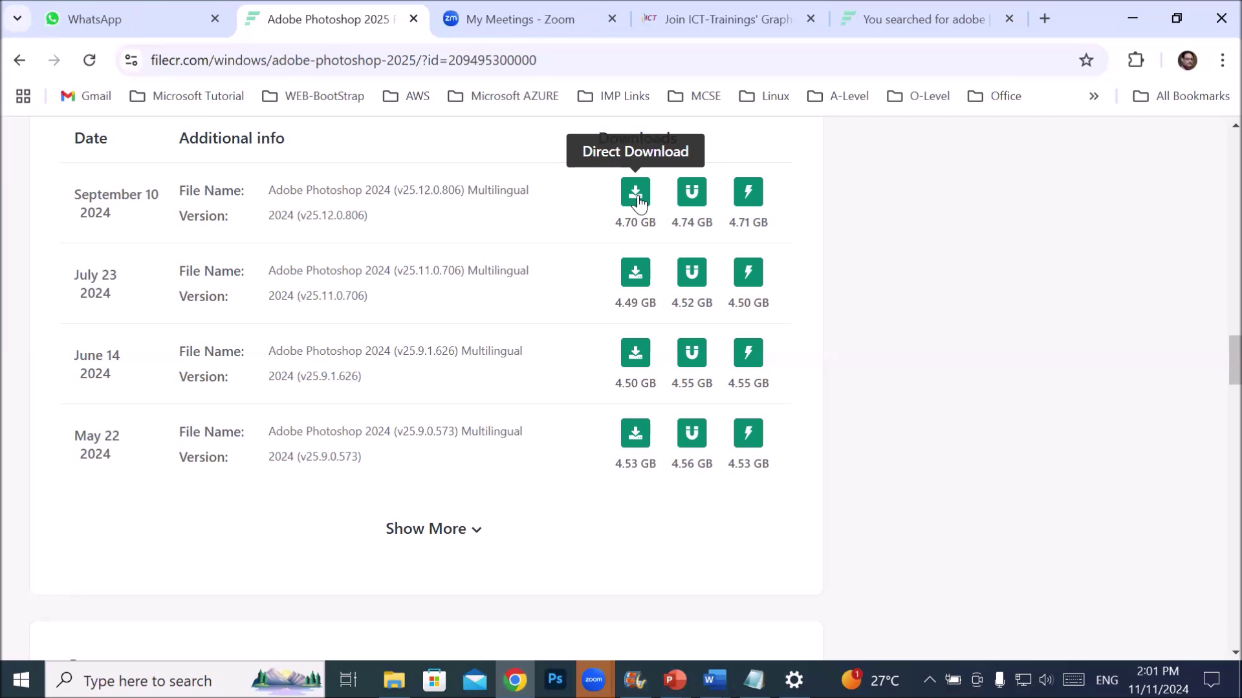
{"action": "left_click", "coordinate": [637, 196]}
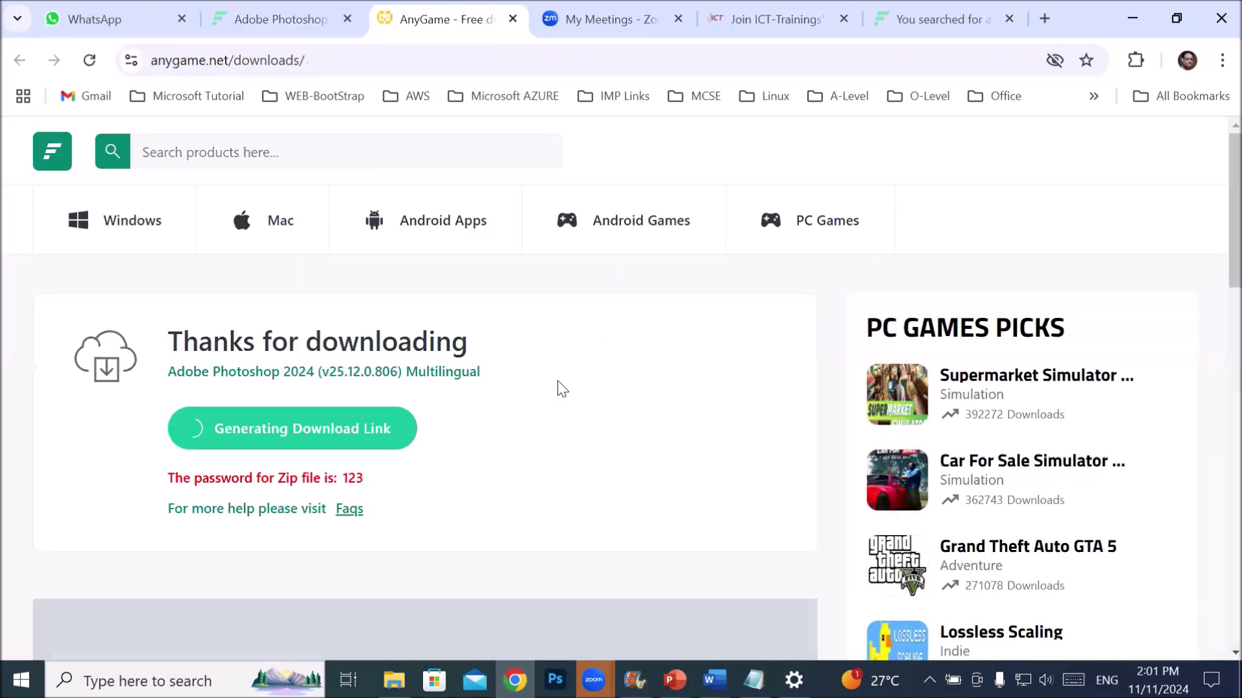
- Highlight the zip file's password, start the actual download, and dismiss the ad overlay
{"action": "scroll", "coordinate": [479, 401], "scroll_direction": "down", "scroll_amount": 4}
{"action": "scroll", "coordinate": [246, 452], "scroll_direction": "up", "scroll_amount": 3}
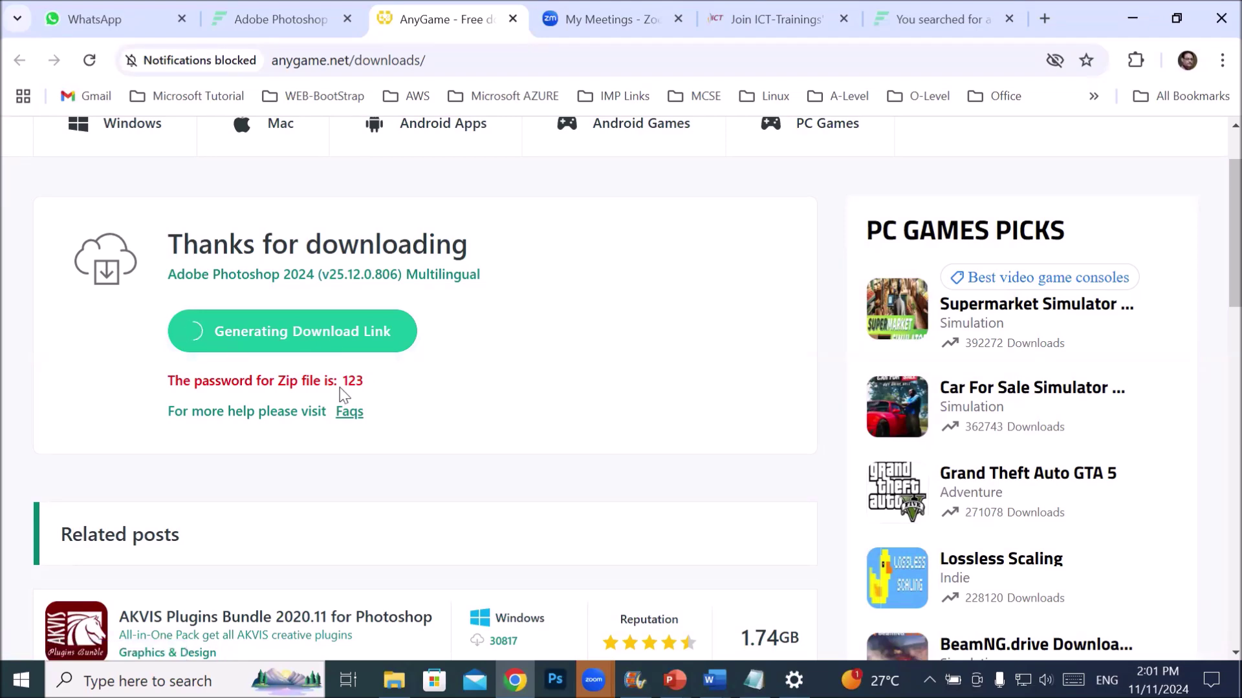
{"action": "left_click_drag", "start_coordinate": [342, 385], "coordinate": [411, 387]}
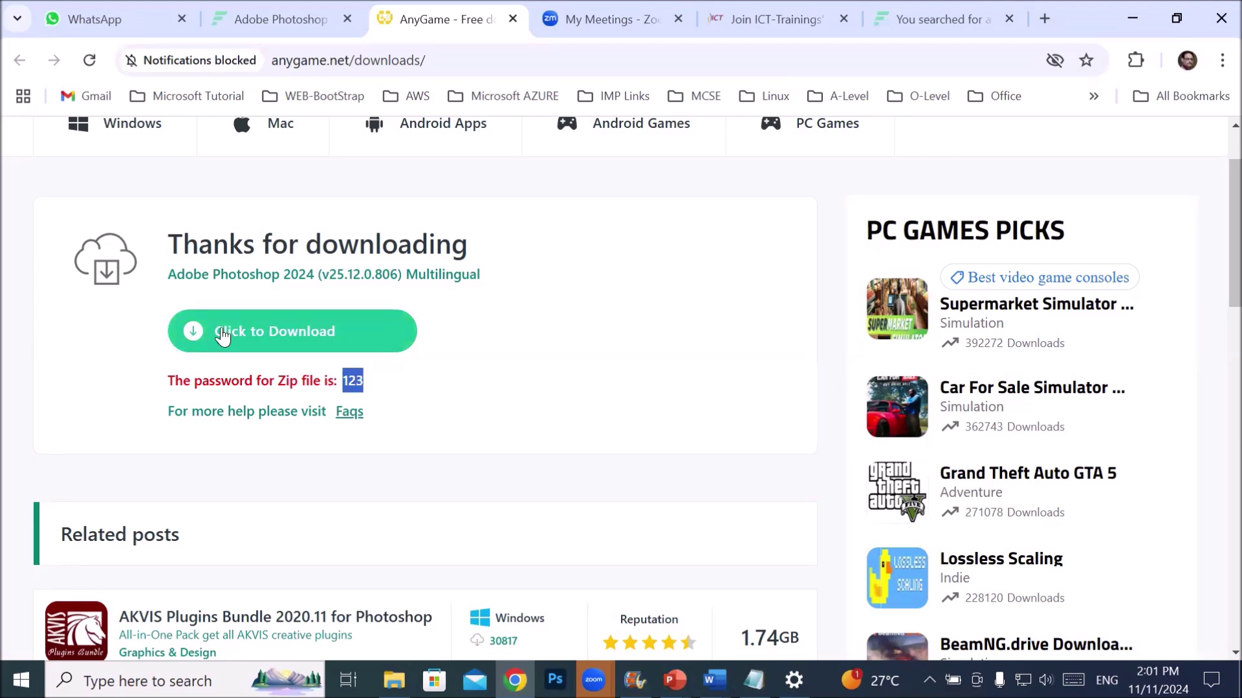
{"action": "left_click", "coordinate": [255, 338]}
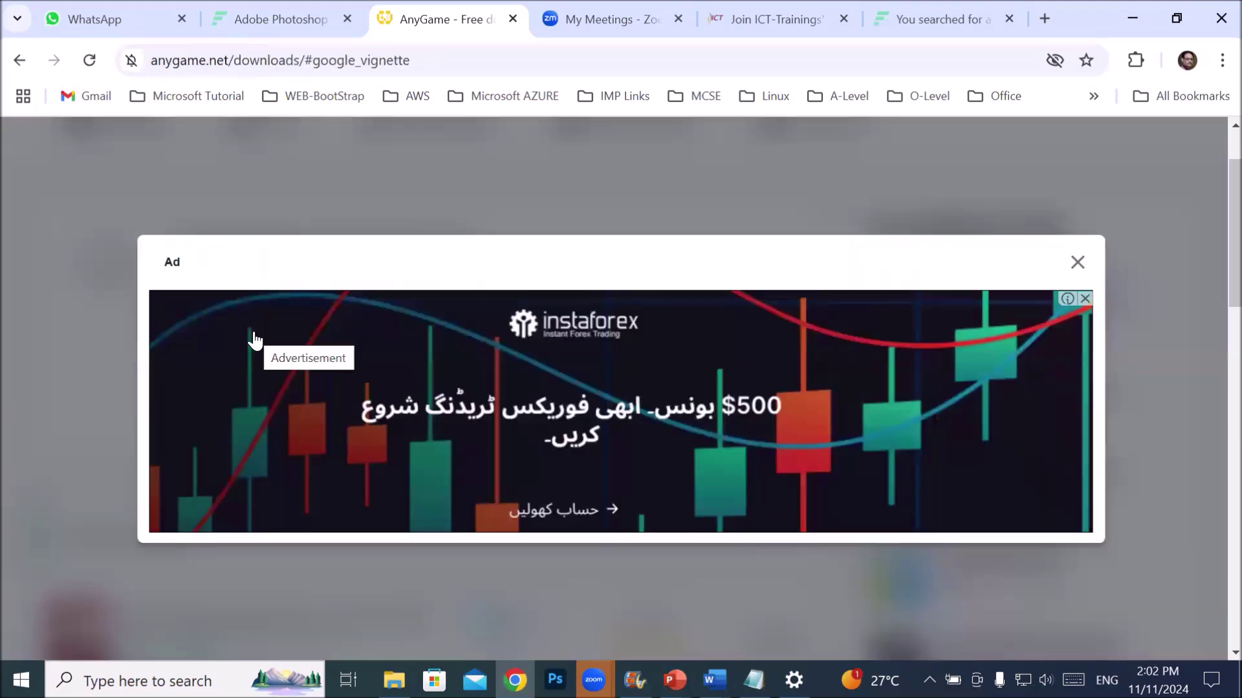
{"action": "left_click", "coordinate": [1076, 263]}
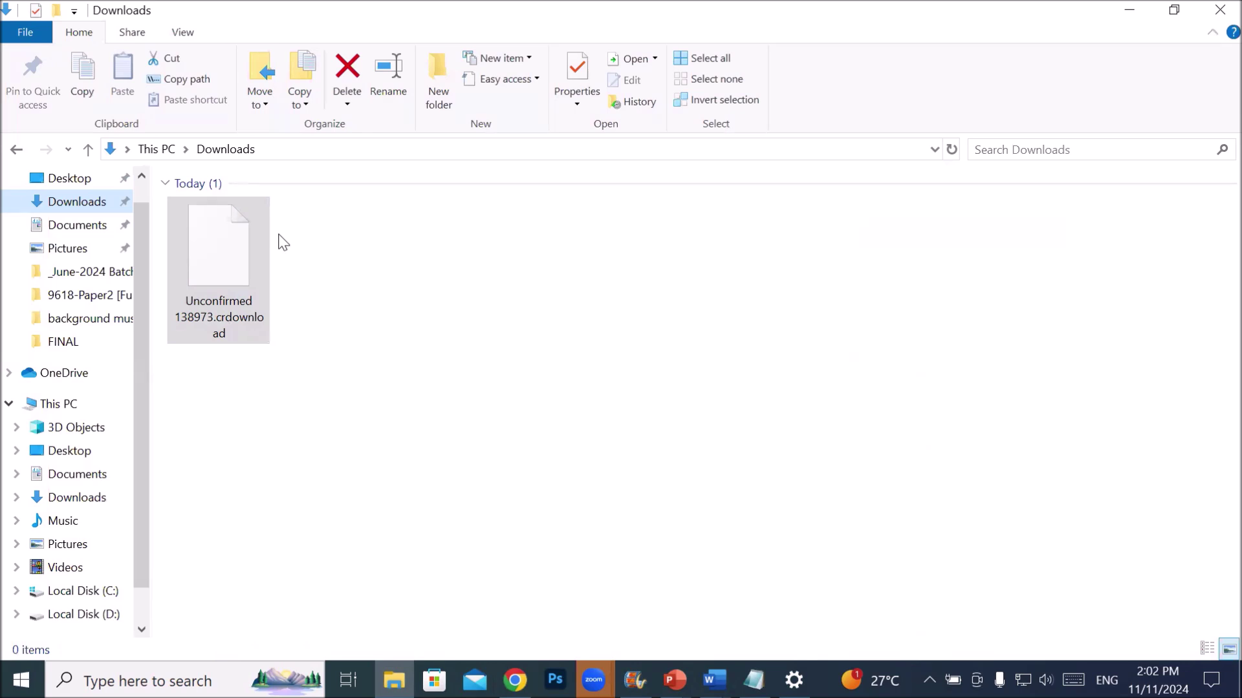
- Go to Local Disk (D:) > Softwares and select the Adobe Photoshop 2024 (v25.12.0.806) archive
{"action": "left_click", "coordinate": [215, 285]}
{"action": "left_click", "coordinate": [94, 618]}
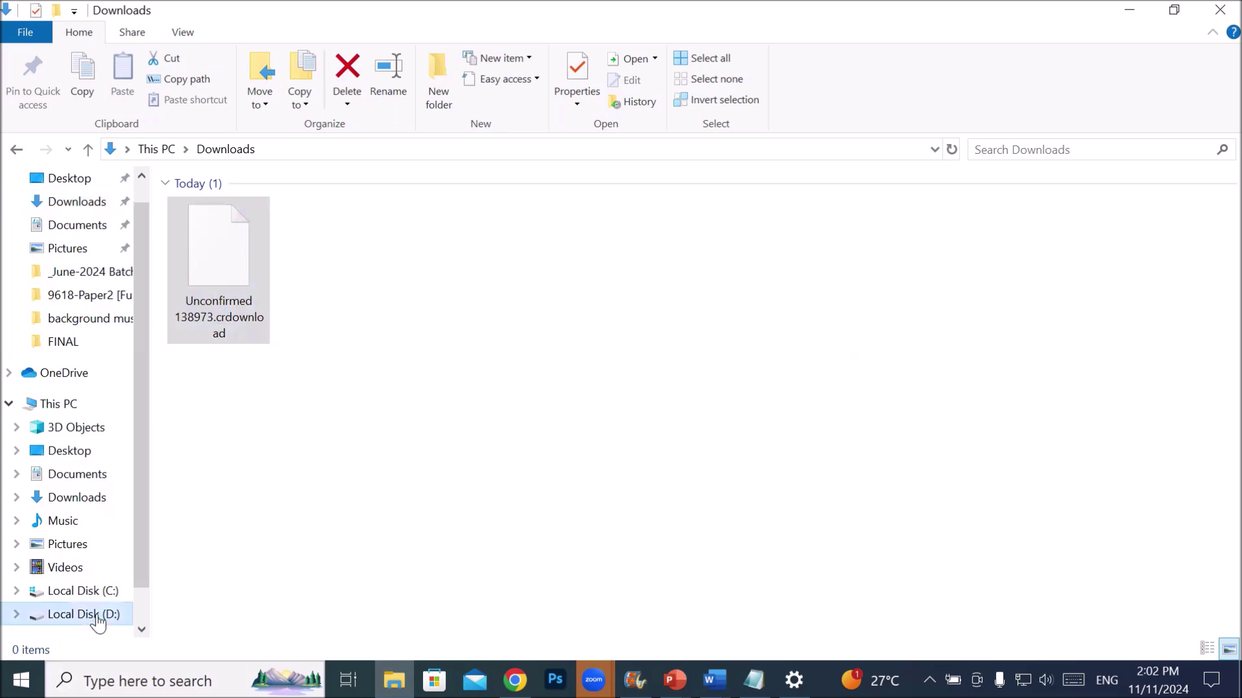
{"action": "scroll", "coordinate": [492, 388], "scroll_direction": "down", "scroll_amount": 1}
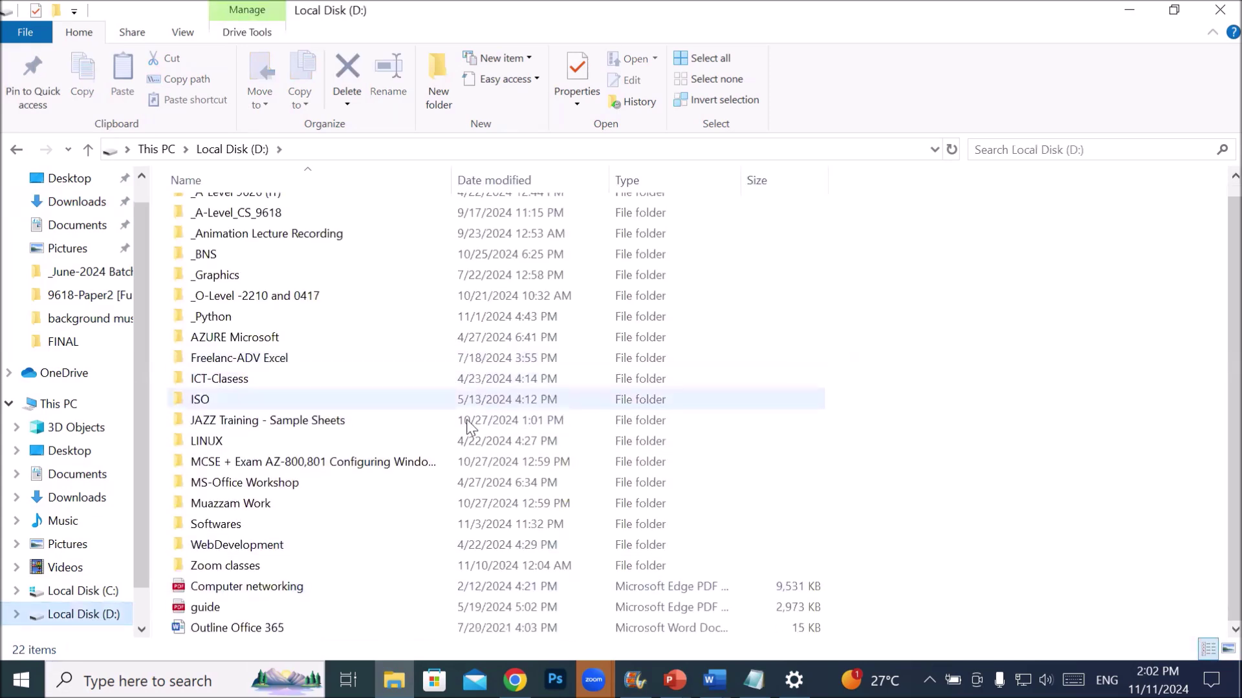
{"action": "double_click", "coordinate": [250, 525]}
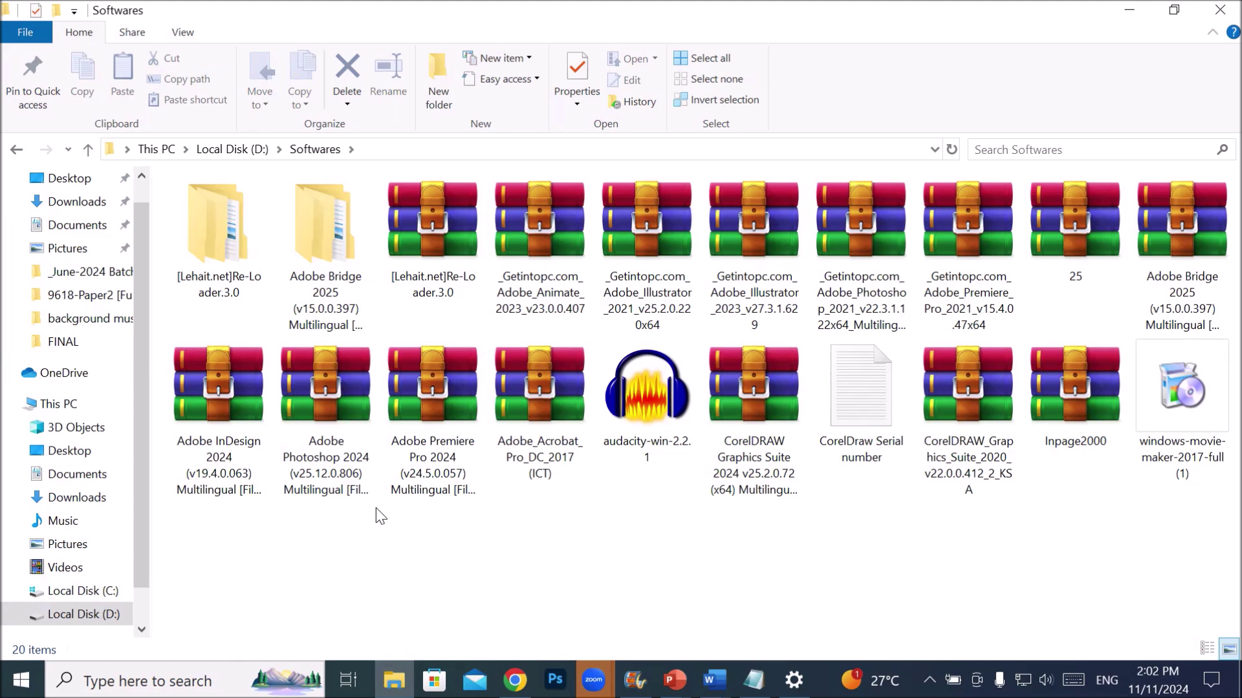
{"action": "left_click", "coordinate": [343, 386]}
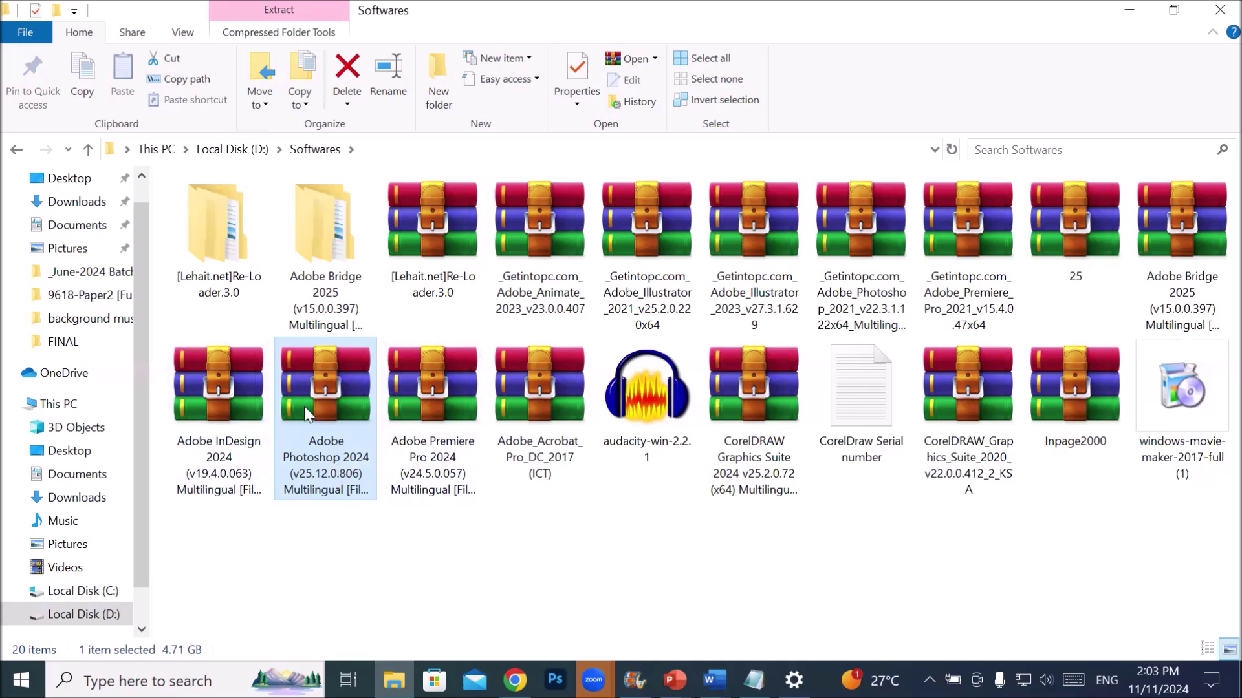
{"action": "right_click", "coordinate": [328, 384]}
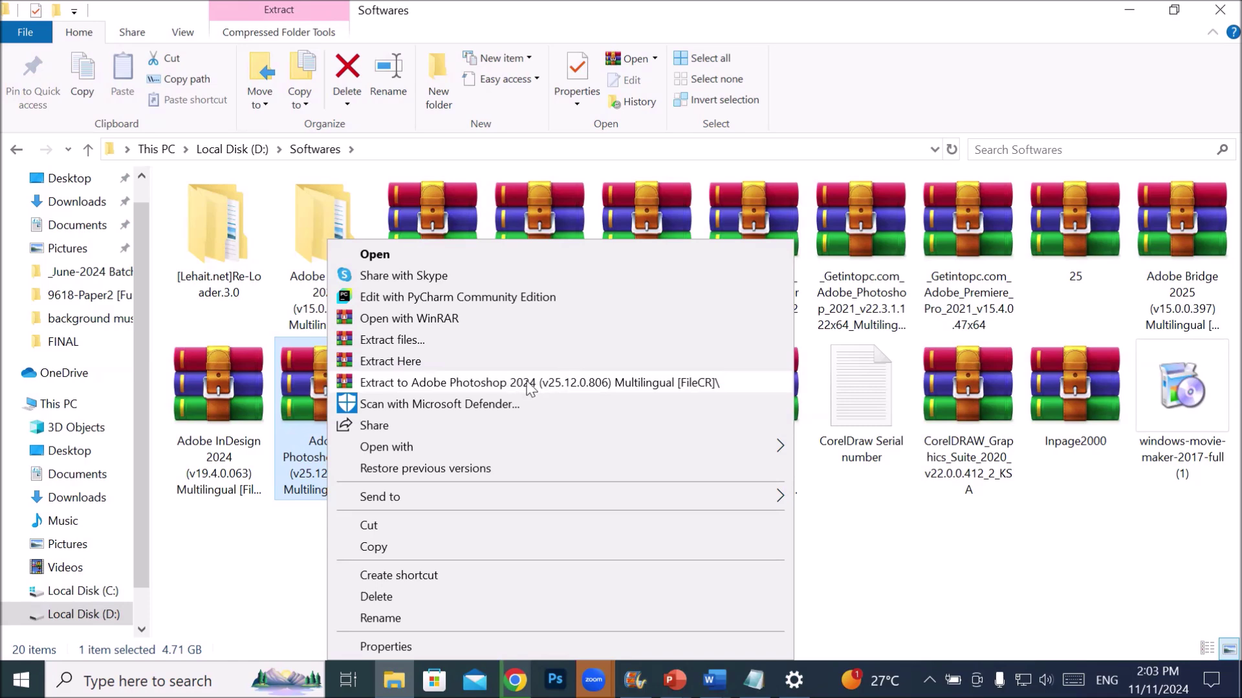
- Extract the archive into an Adobe Photoshop 2024 folder, supplying the archive password
{"action": "left_click", "coordinate": [530, 384]}
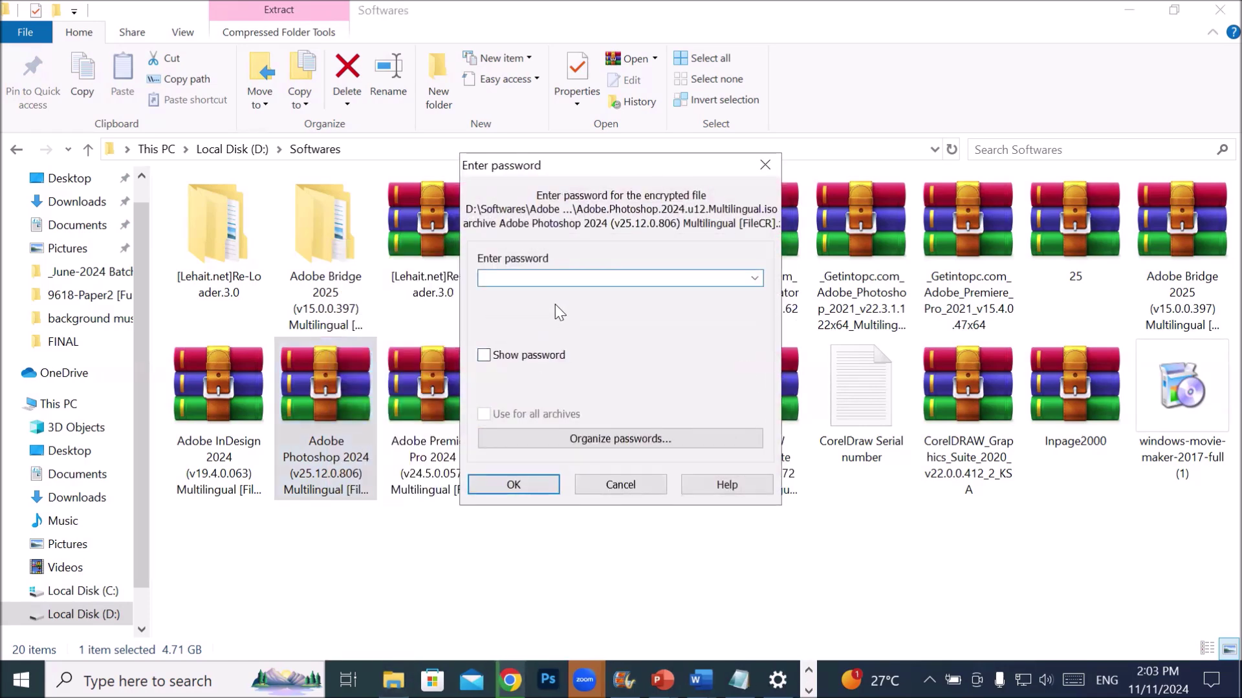
{"action": "type", "text": "123"}
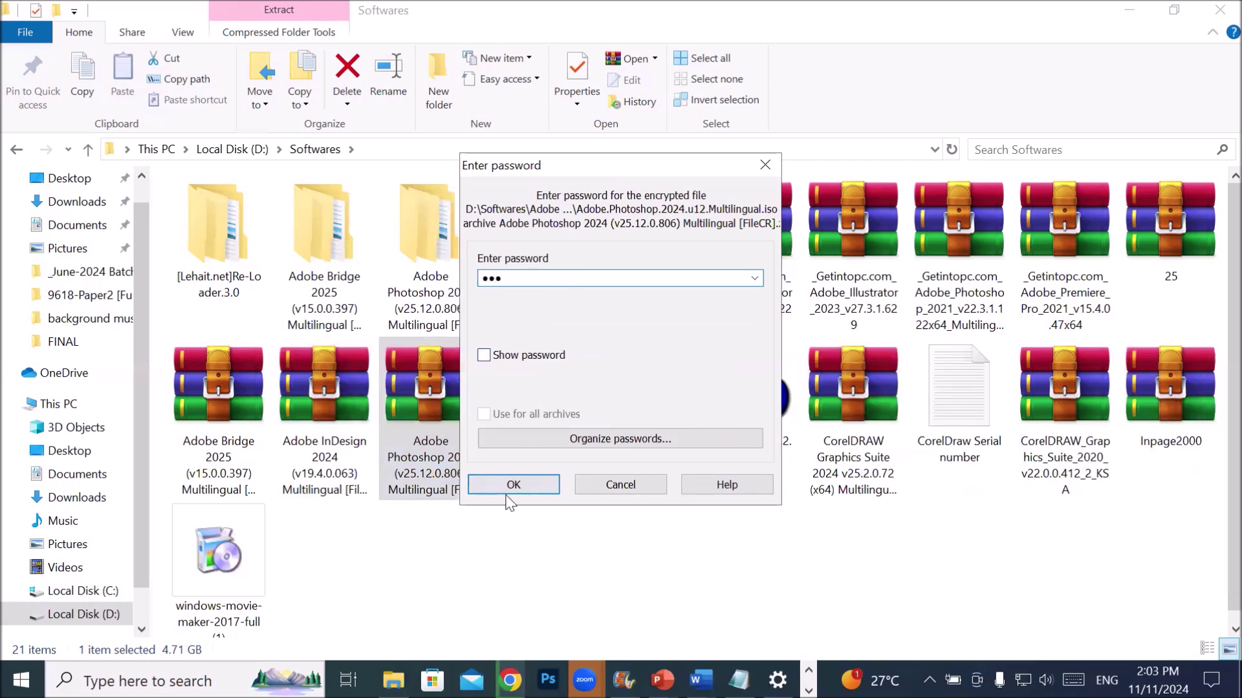
{"action": "left_click", "coordinate": [508, 492]}
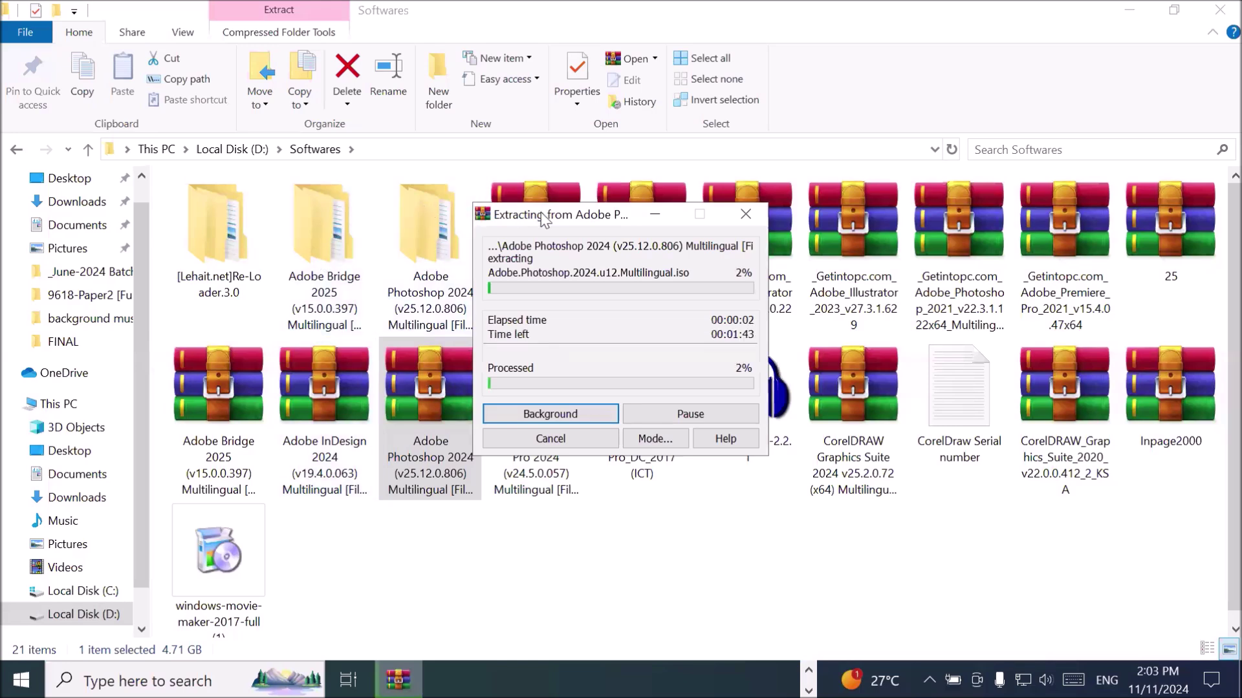
{"action": "left_click_drag", "start_coordinate": [540, 212], "coordinate": [645, 235]}
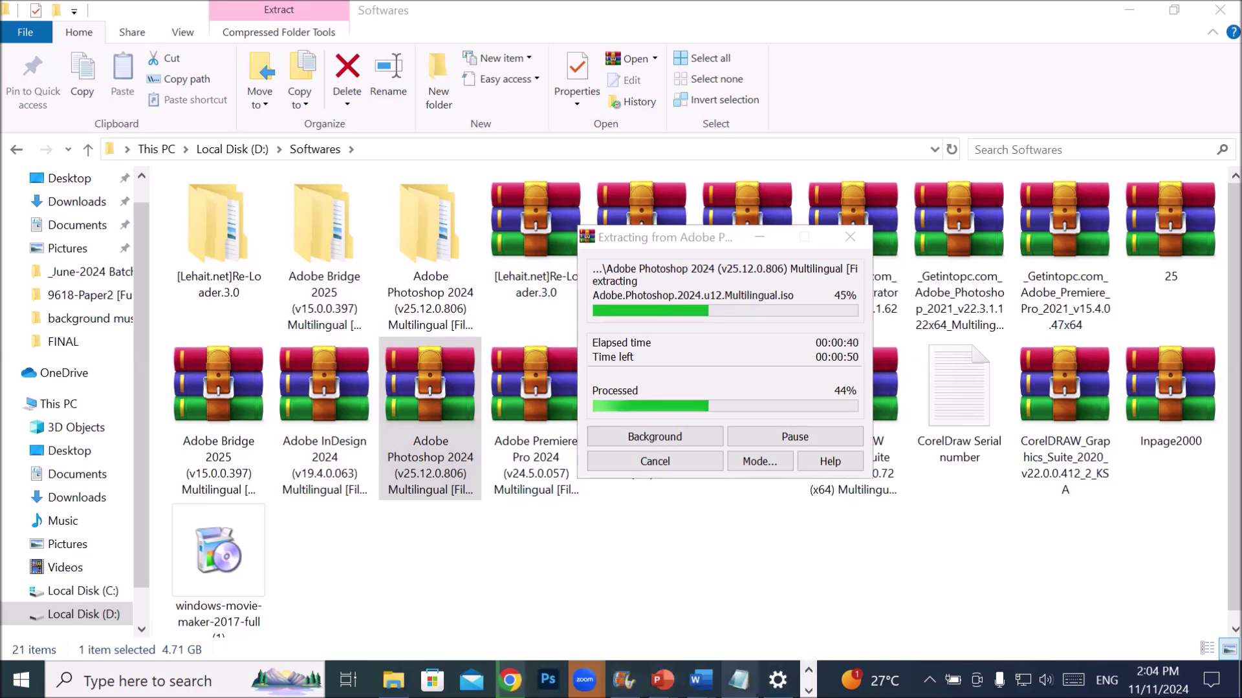
- Add an EXTRACT-Password note with the zip password after 'download' in the heading
{"action": "key", "text": "alt+Tab"}
{"action": "left_click_drag", "start_coordinate": [210, 200], "coordinate": [846, 197]}
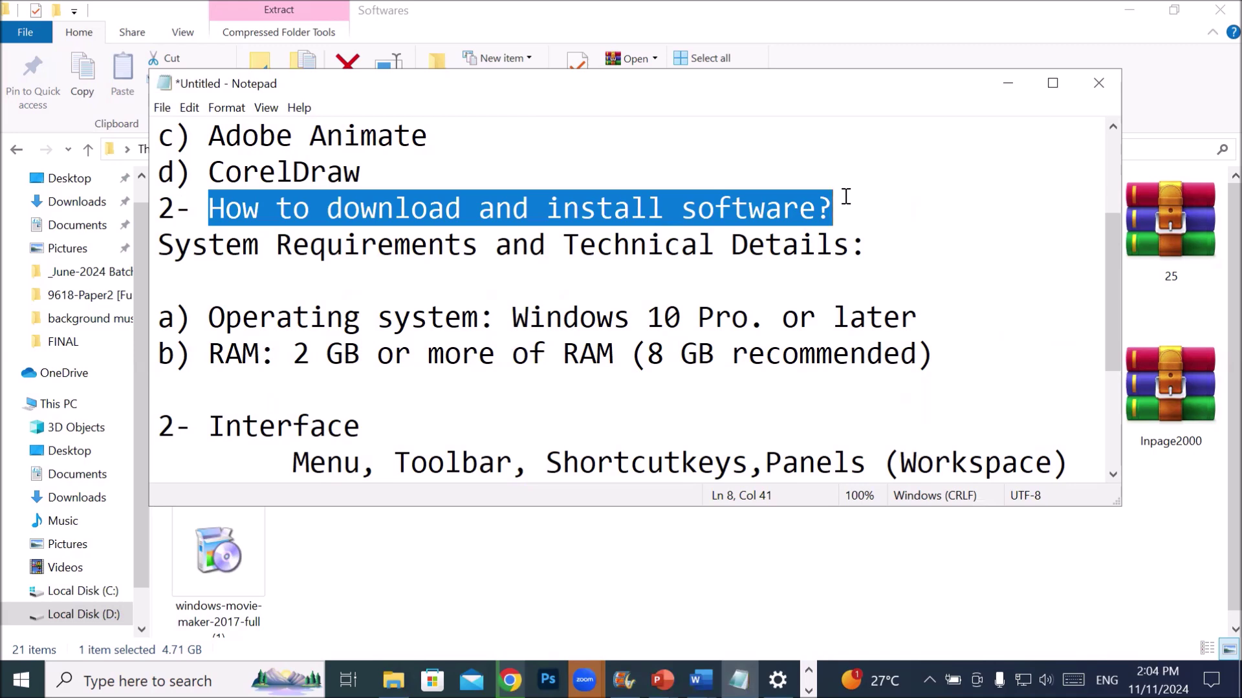
{"action": "left_click", "coordinate": [484, 225]}
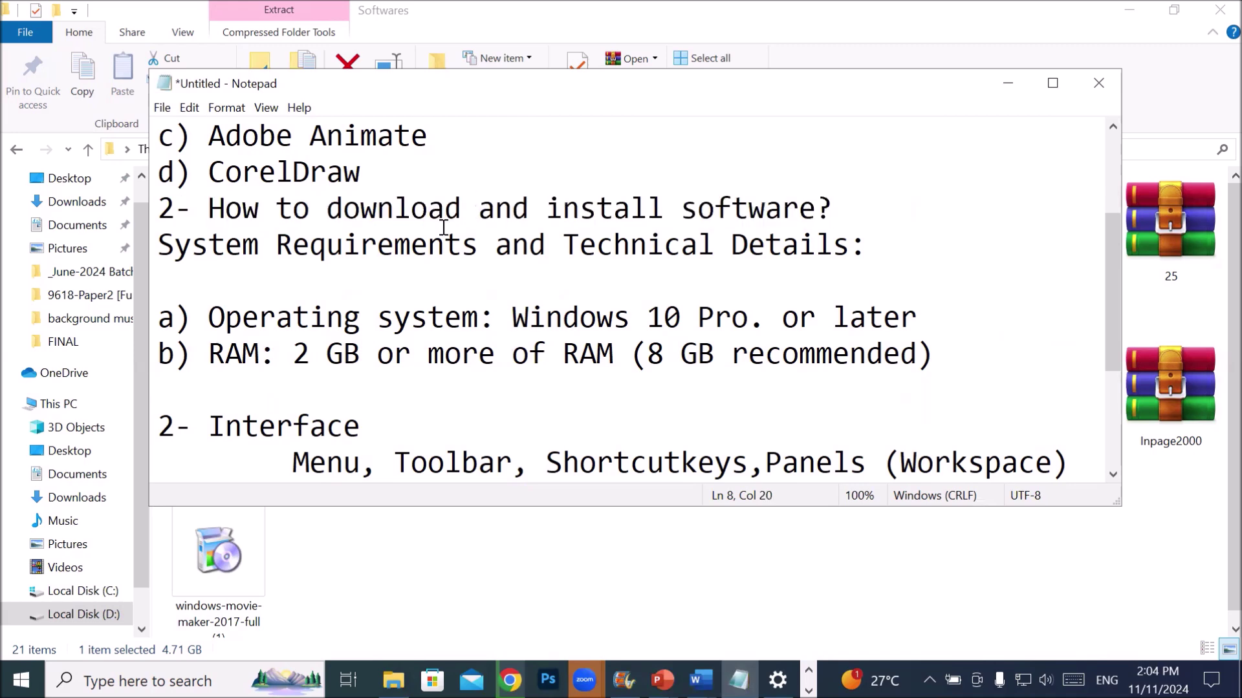
{"action": "key", "text": "Left"}
{"action": "type", "text": "(EXTRACT-"}
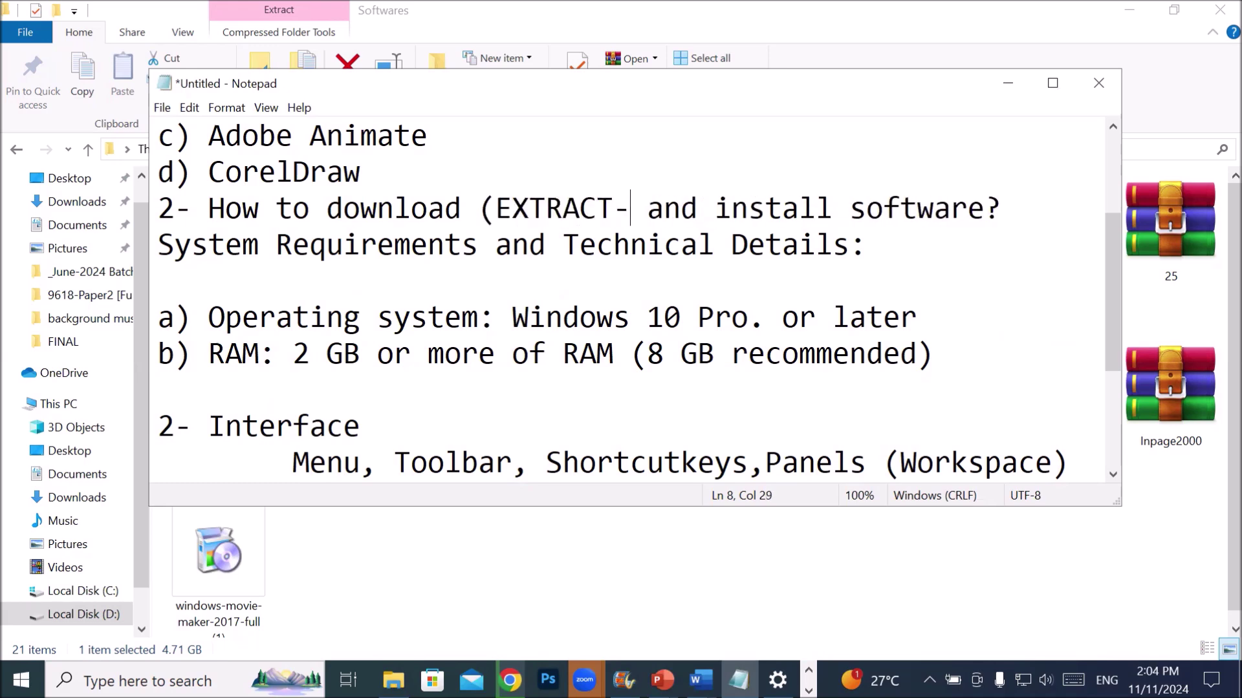
{"action": "type", "text": "PAss"}
{"action": "key", "text": "BackSpace"}
{"action": "key", "text": "BackSpace"}
{"action": "key", "text": "BackSpace"}
{"action": "type", "text": "assword"}
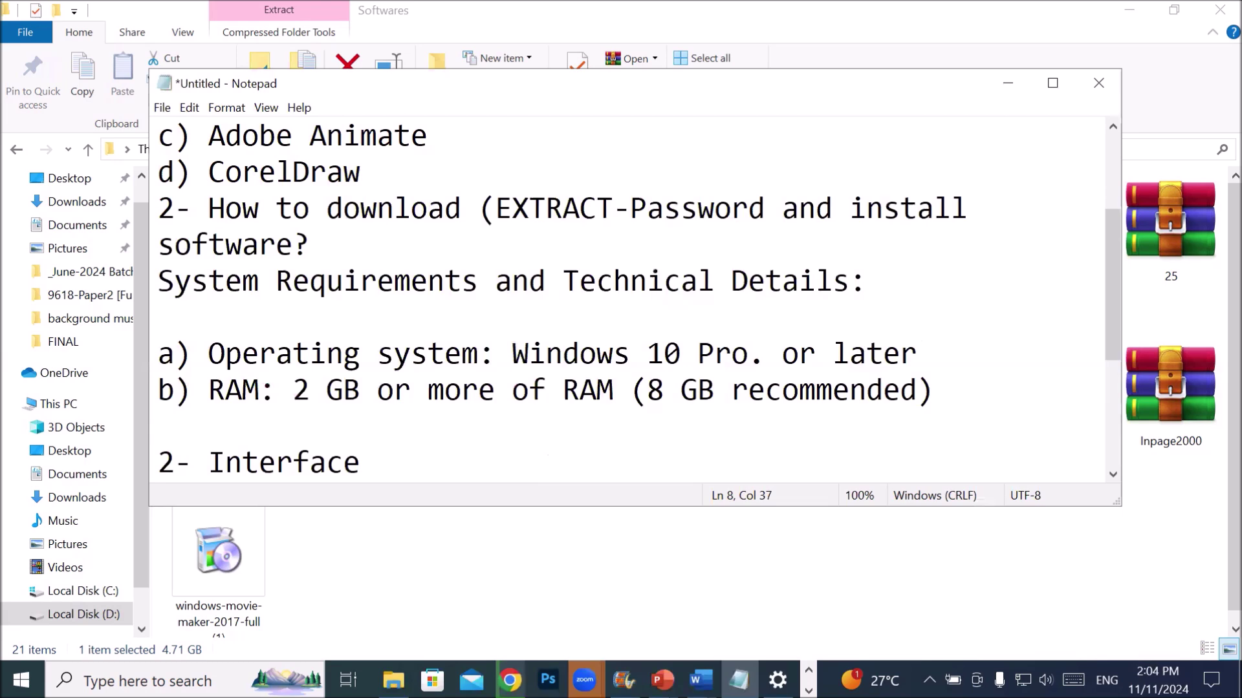
{"action": "type", "text": "-123)"}
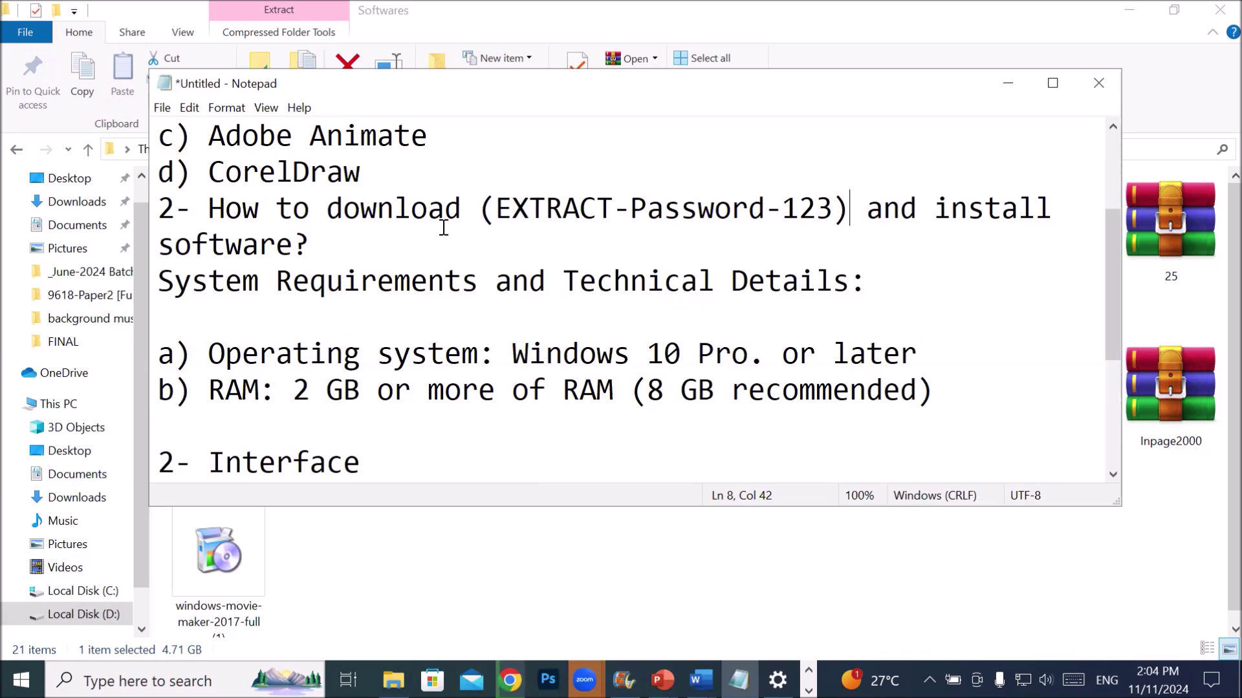
- Renumber Interface to 4 and insert '3- Run or Launch software photoshop' above it
{"action": "key", "text": "End"}
{"action": "key", "text": "Down"}
{"action": "key", "text": "Down"}
{"action": "key", "text": "Down"}
{"action": "key", "text": "Down"}
{"action": "key", "text": "Down"}
{"action": "key", "text": "Down"}
{"action": "key", "text": "Down"}
{"action": "key", "text": "Down"}
{"action": "key", "text": "Down"}
{"action": "key", "text": "Down"}
{"action": "key", "text": "Down"}
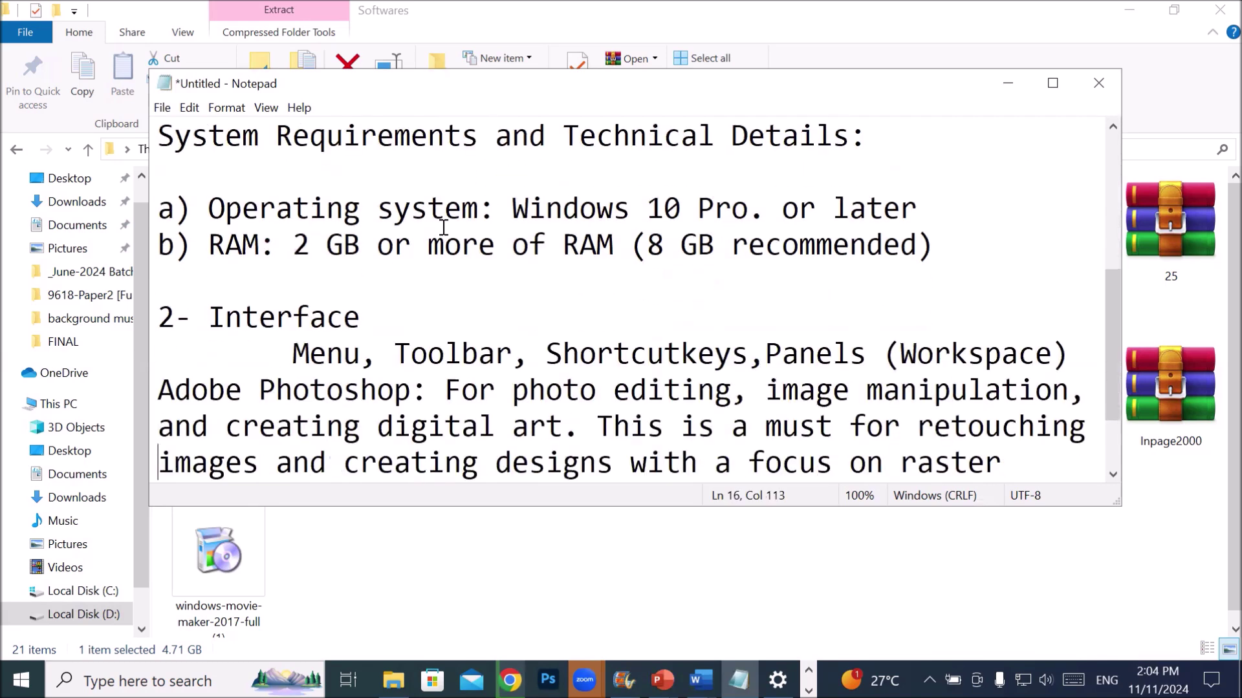
{"action": "key", "text": "Home"}
{"action": "key", "text": "Up"}
{"action": "key", "text": "Up"}
{"action": "key", "text": "Up"}
{"action": "key", "text": "Up"}
{"action": "key", "text": "Up"}
{"action": "key", "text": "Right"}
{"action": "key", "text": "BackSpace"}
{"action": "type", "text": "4"}
{"action": "key", "text": "Left"}
{"action": "key", "text": "Up"}
{"action": "key", "text": "Return"}
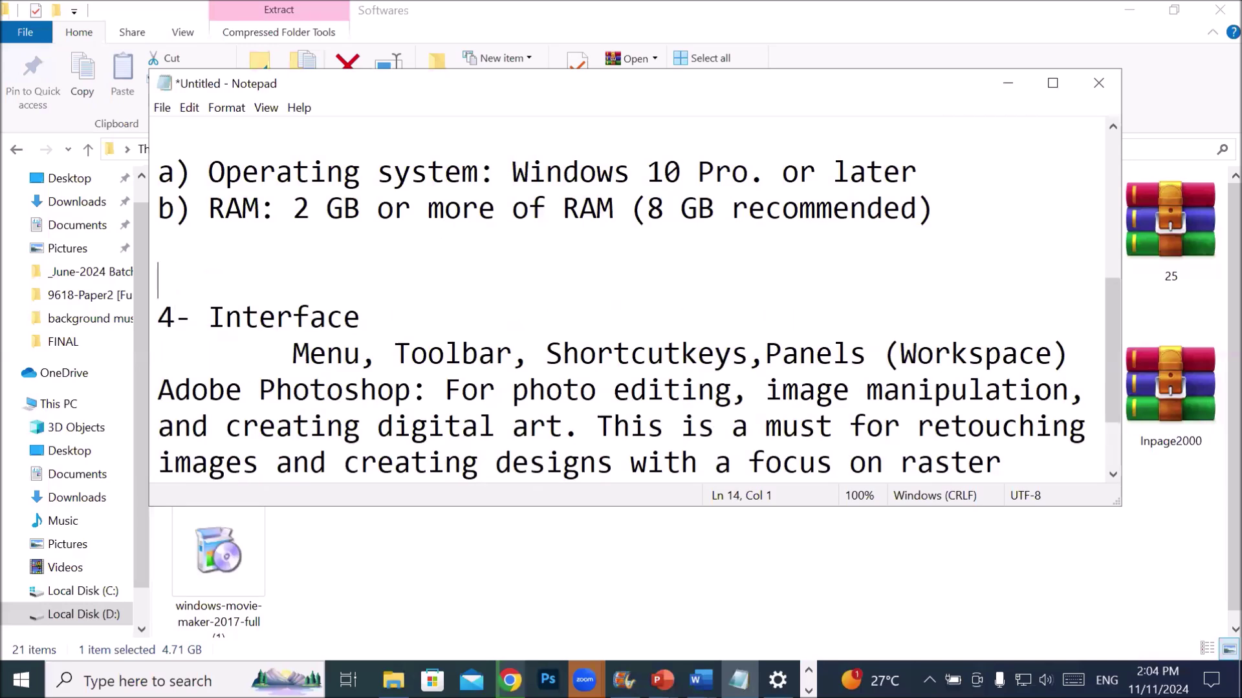
{"action": "type", "text": "3- Run or Lau"}
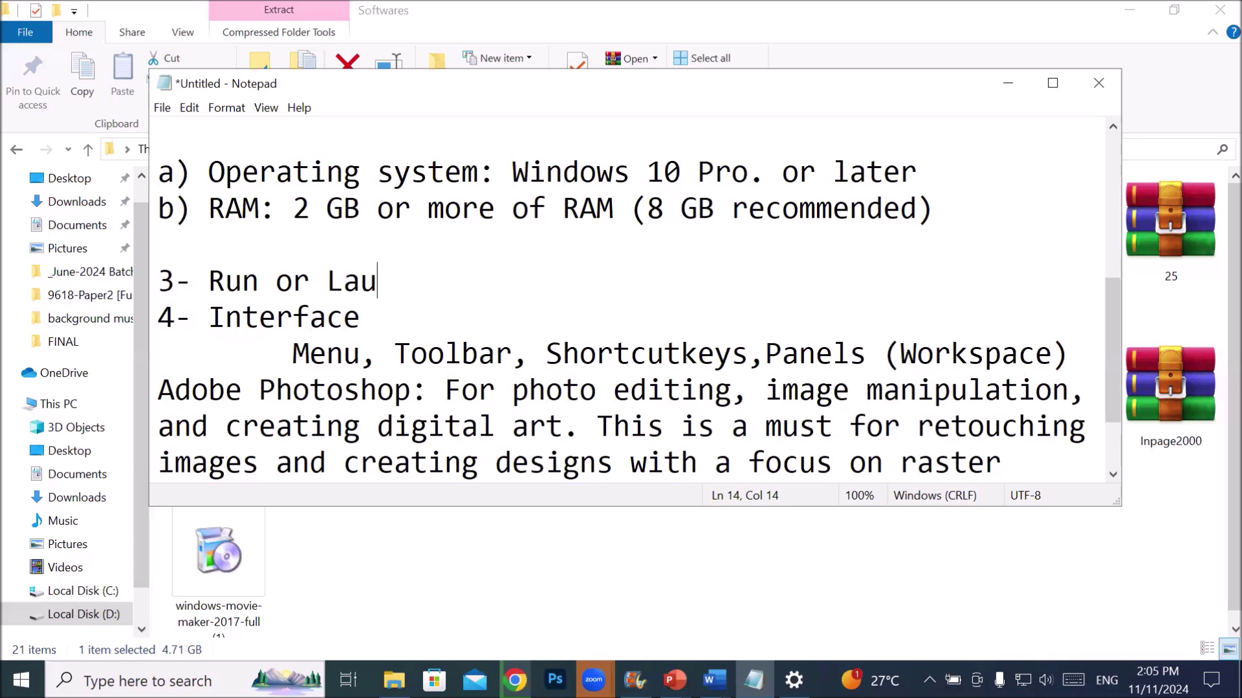
{"action": "type", "text": "nch software"}
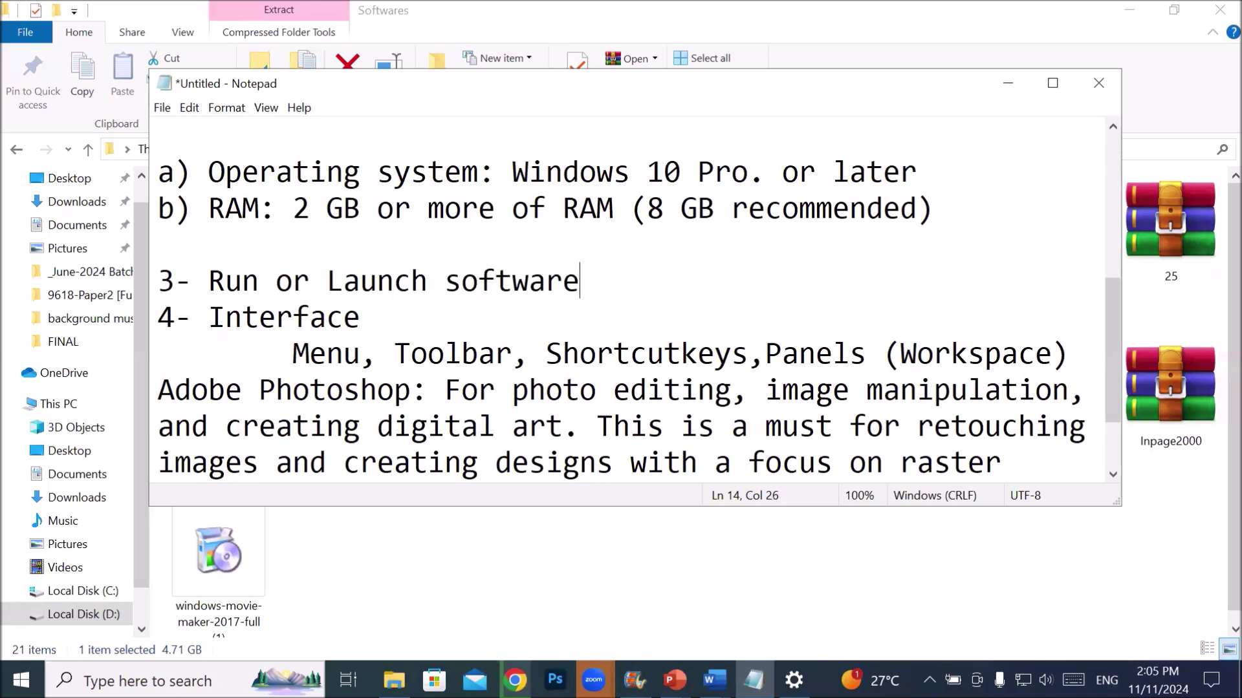
{"action": "type", "text": " photoshop"}
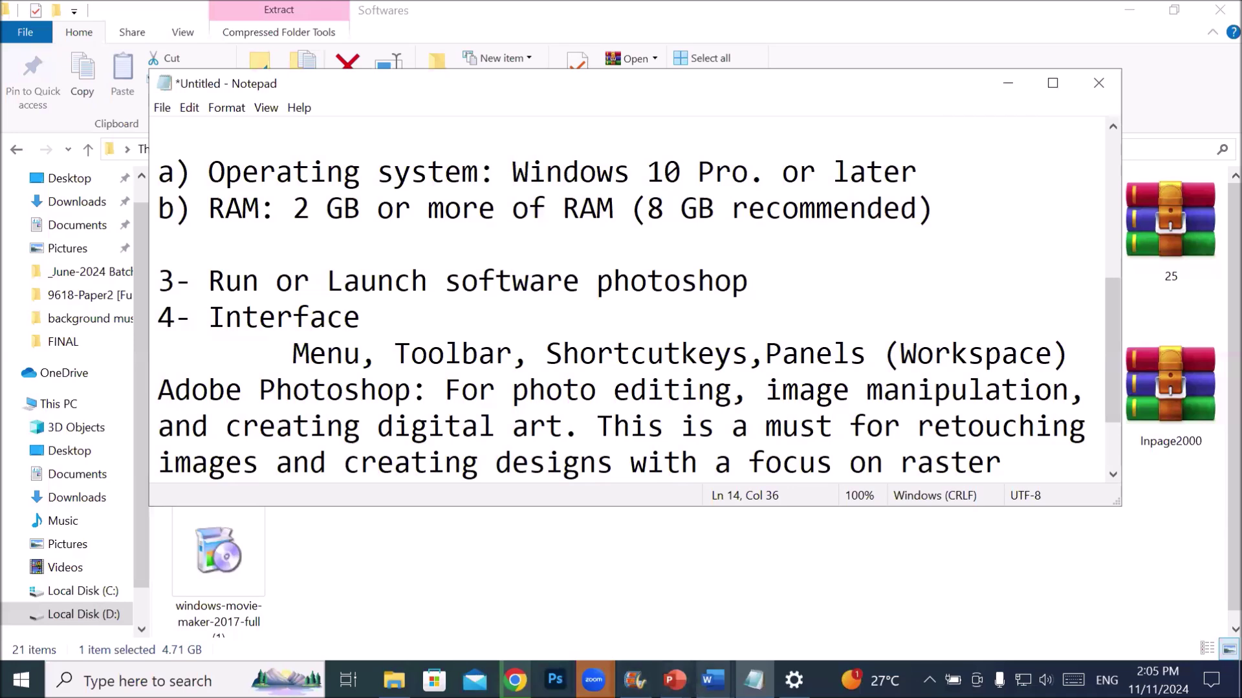
- Open Adobe Photoshop 2024 > Adobe Photoshop 2024 (v25.12) Multilingual and select the 4.73 GB disc image
{"action": "left_click", "coordinate": [394, 681]}
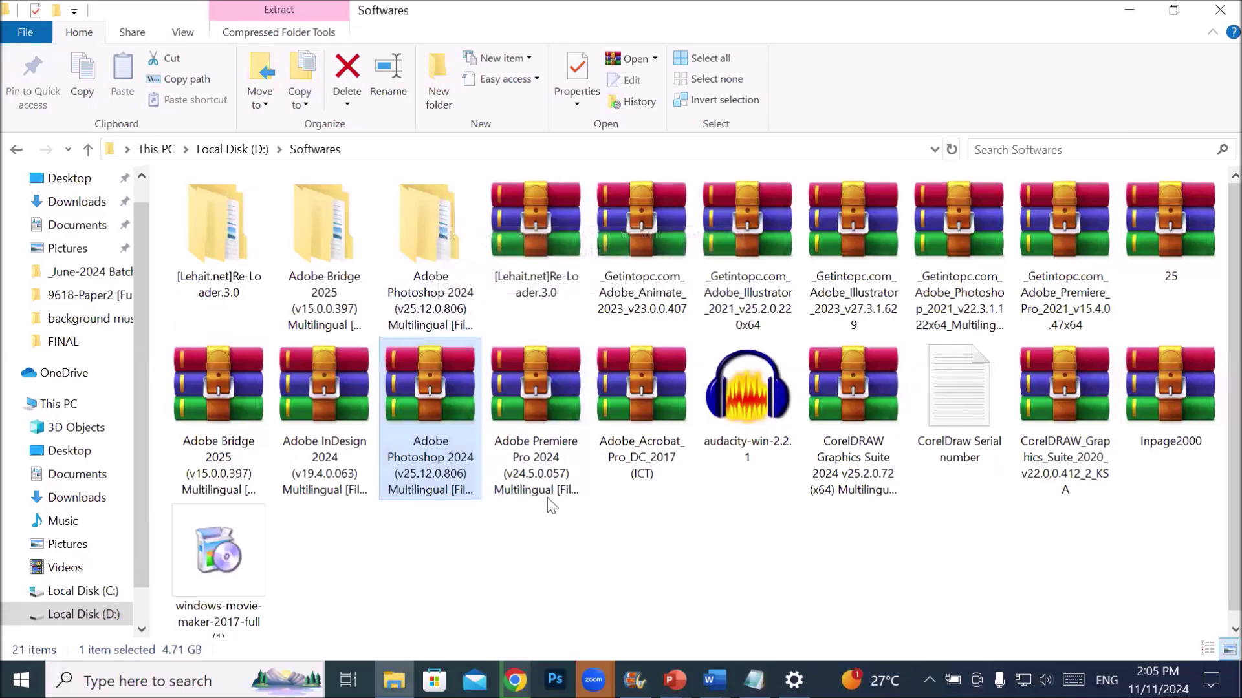
{"action": "left_click", "coordinate": [461, 233]}
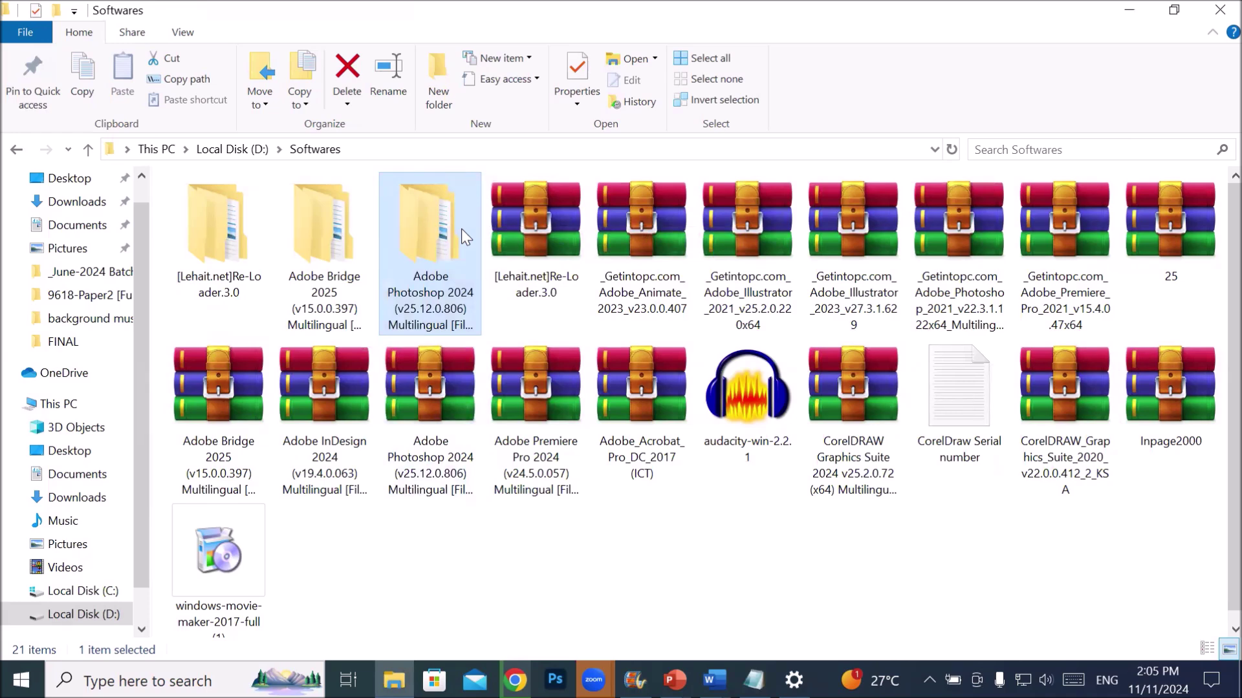
{"action": "double_click", "coordinate": [461, 230]}
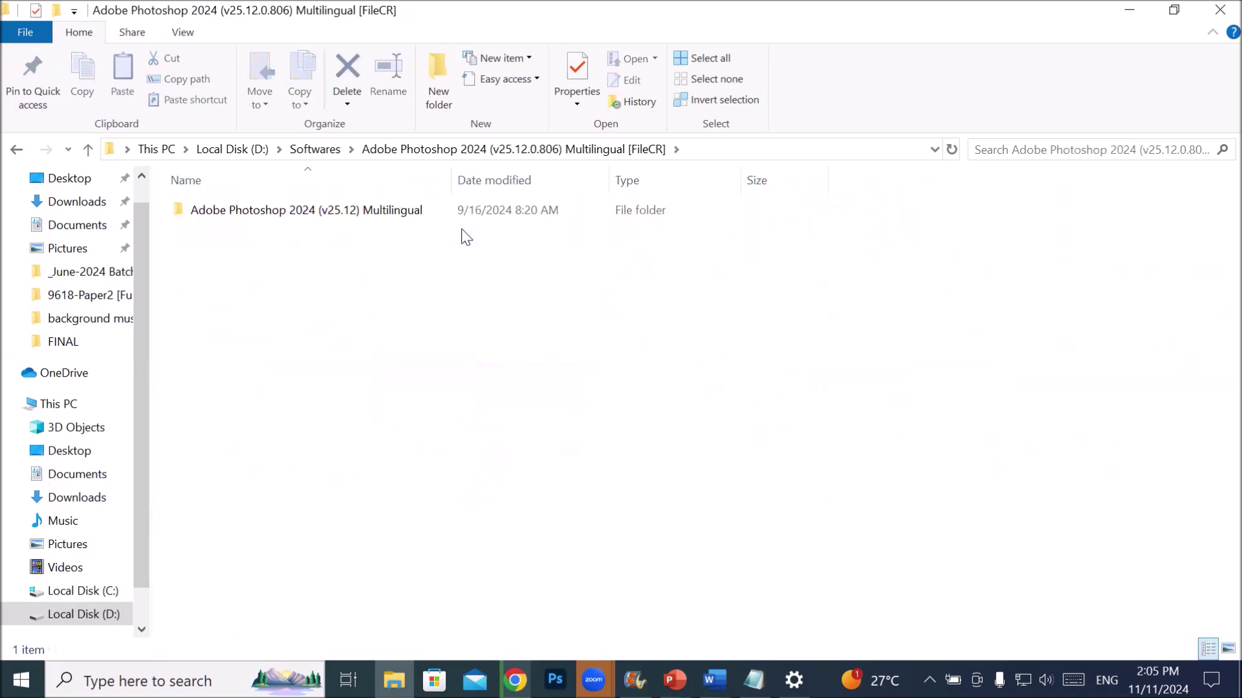
{"action": "double_click", "coordinate": [285, 213]}
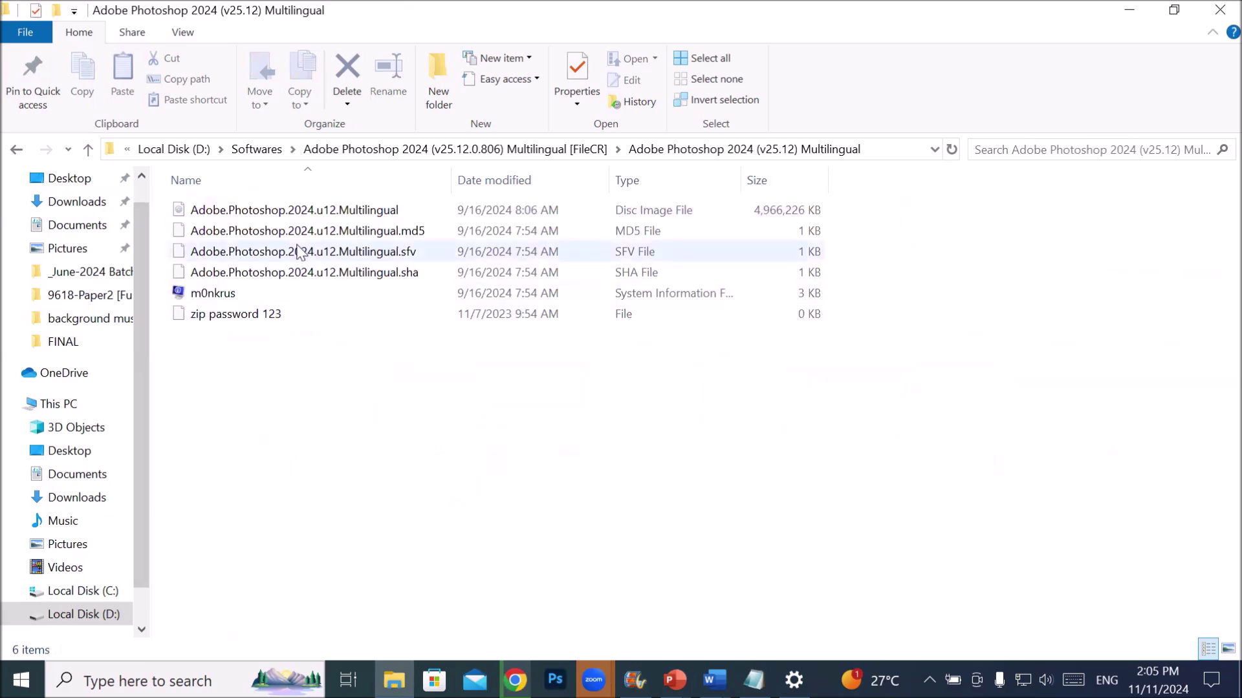
{"action": "left_click", "coordinate": [292, 210]}
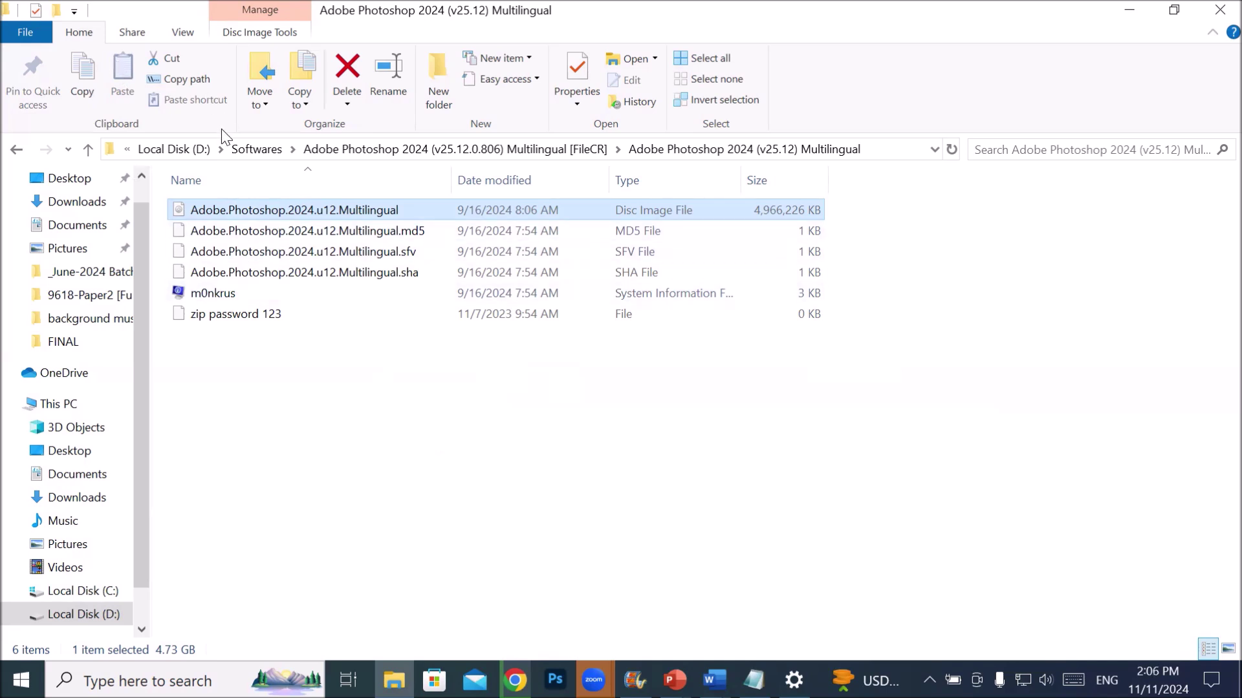
- Mount the Photoshop ISO as DVD Drive (E:) and select Set-up in its Adobe 2024 folder
{"action": "double_click", "coordinate": [388, 210]}
{"action": "right_click", "coordinate": [388, 209]}
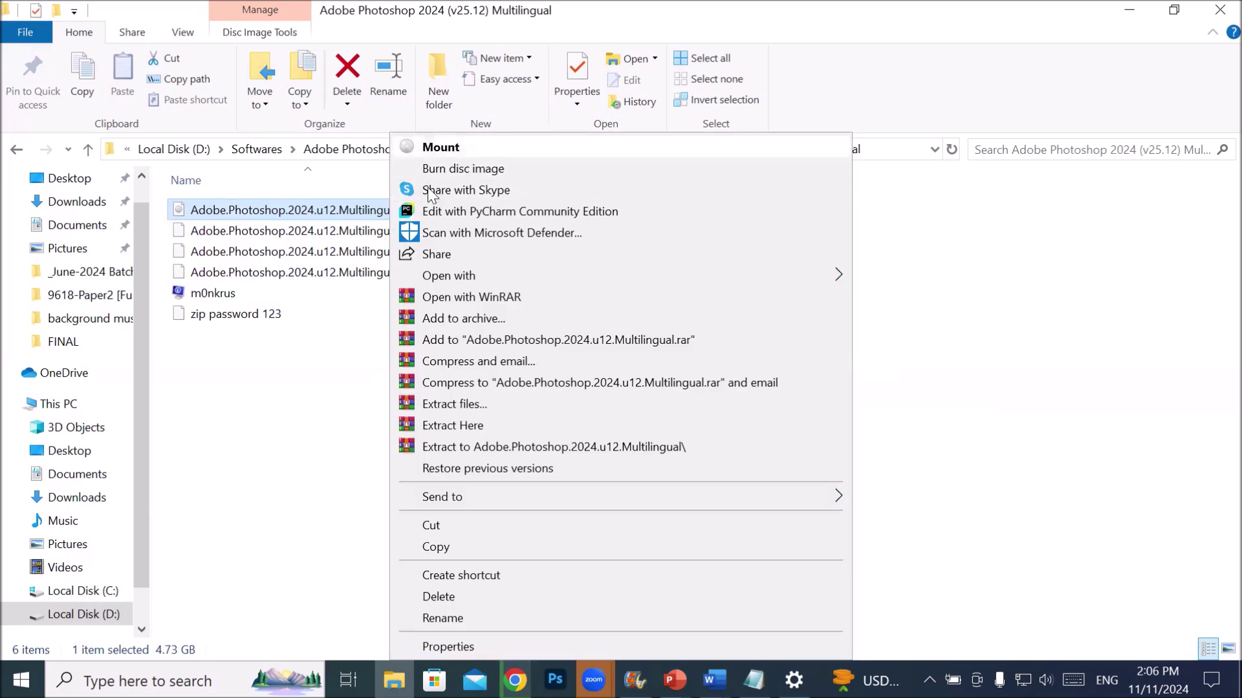
{"action": "left_click", "coordinate": [359, 212]}
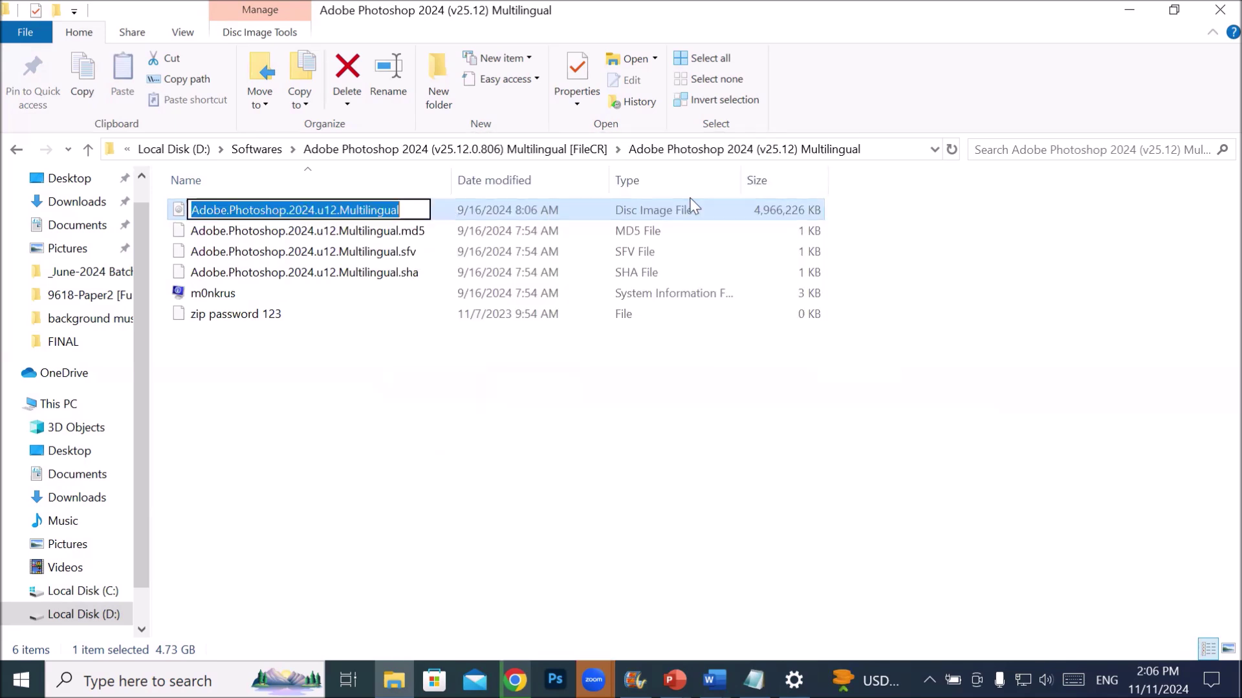
{"action": "left_click", "coordinate": [686, 215]}
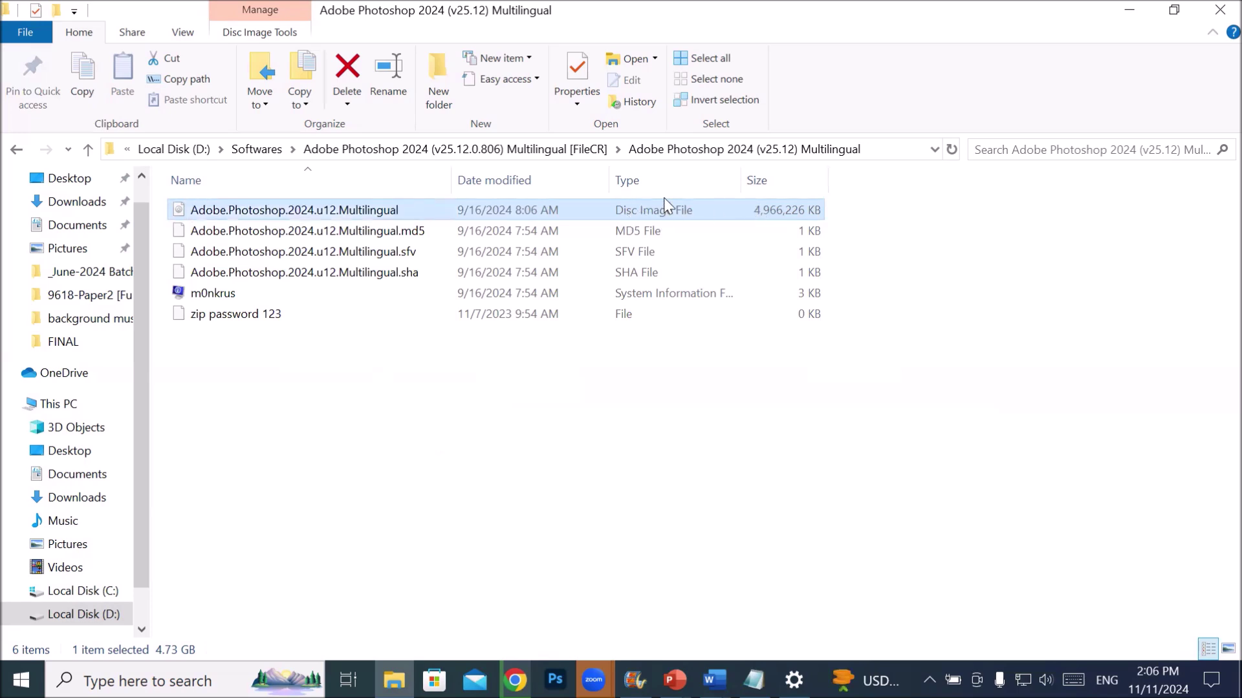
{"action": "right_click", "coordinate": [396, 212]}
{"action": "left_click", "coordinate": [440, 153]}
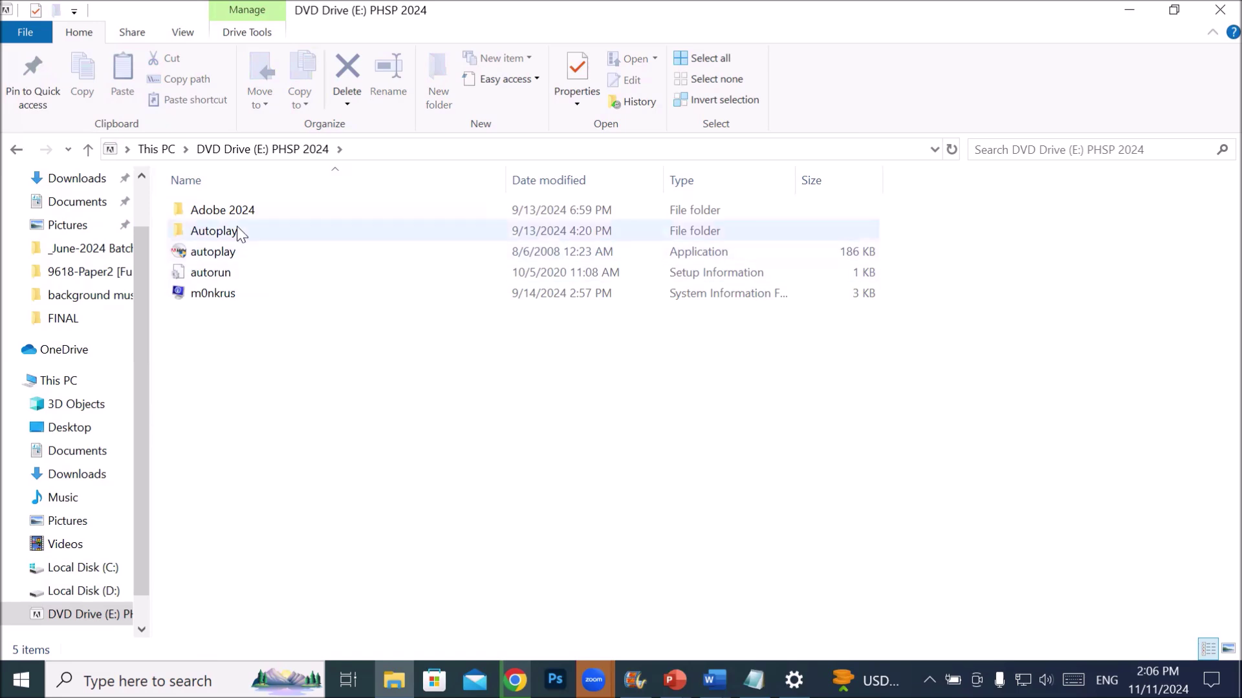
{"action": "mouse_move", "coordinate": [234, 215]}
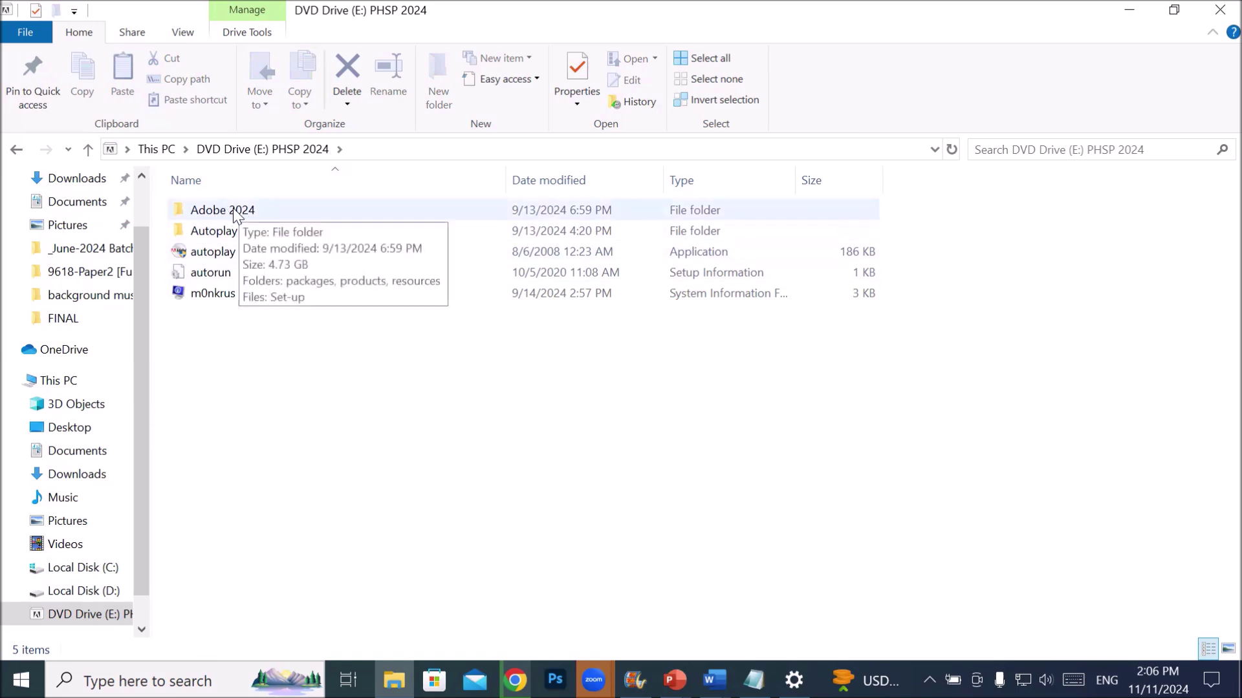
{"action": "double_click", "coordinate": [234, 216]}
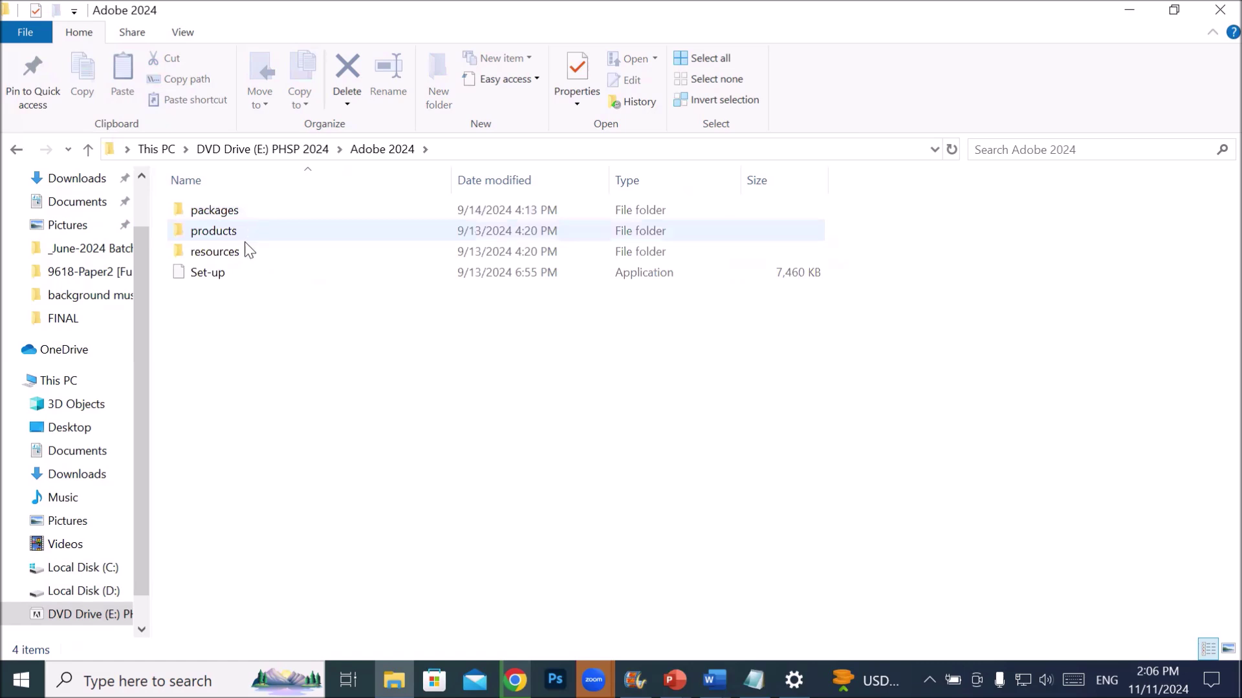
{"action": "left_click", "coordinate": [220, 281]}
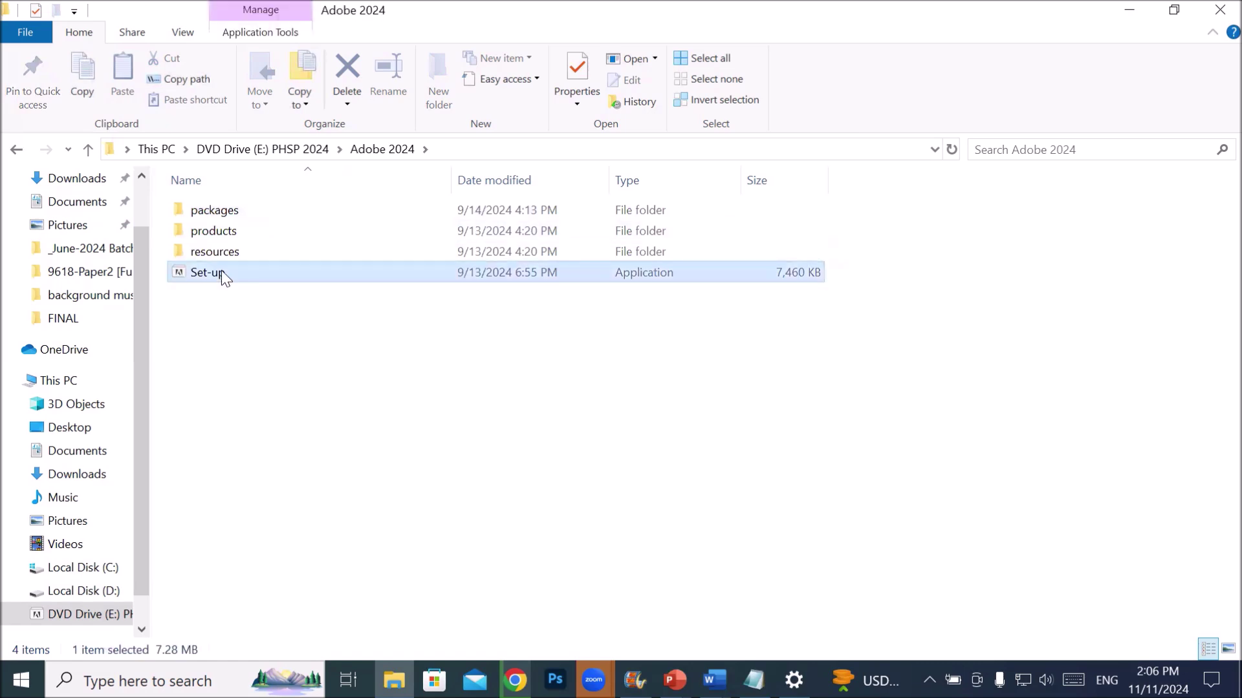
- Run Set-up as administrator and allow it to make changes
{"action": "right_click", "coordinate": [222, 270]}
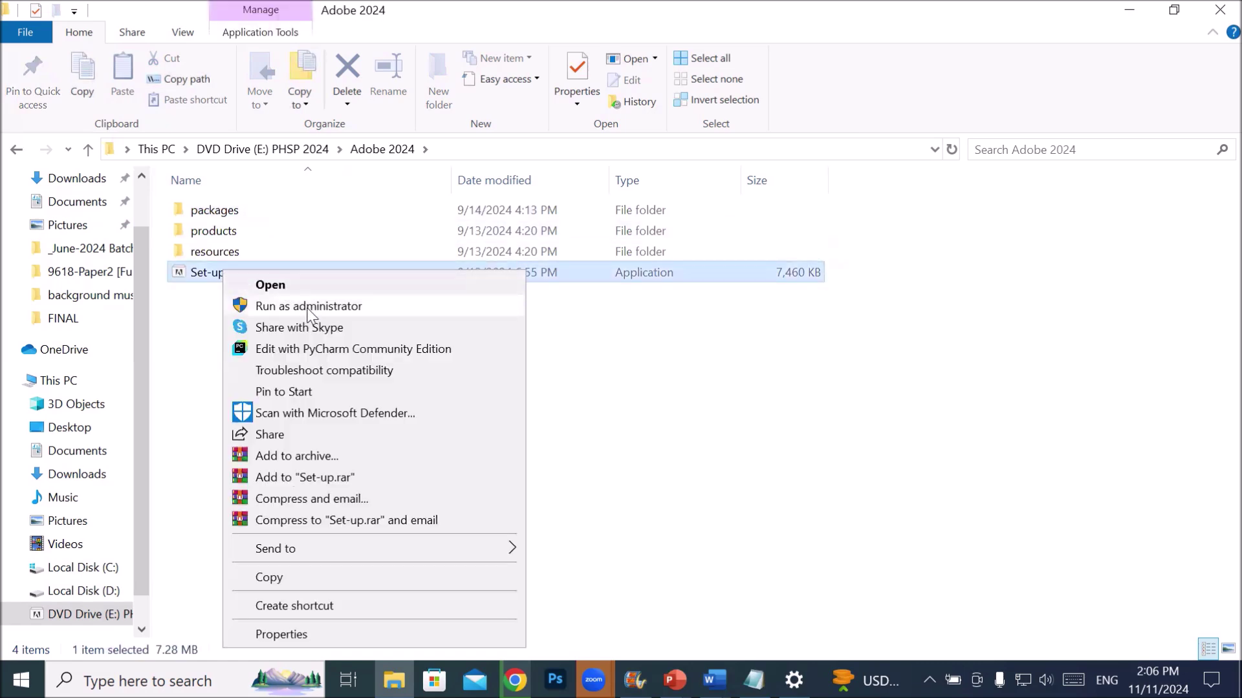
{"action": "left_click", "coordinate": [359, 302]}
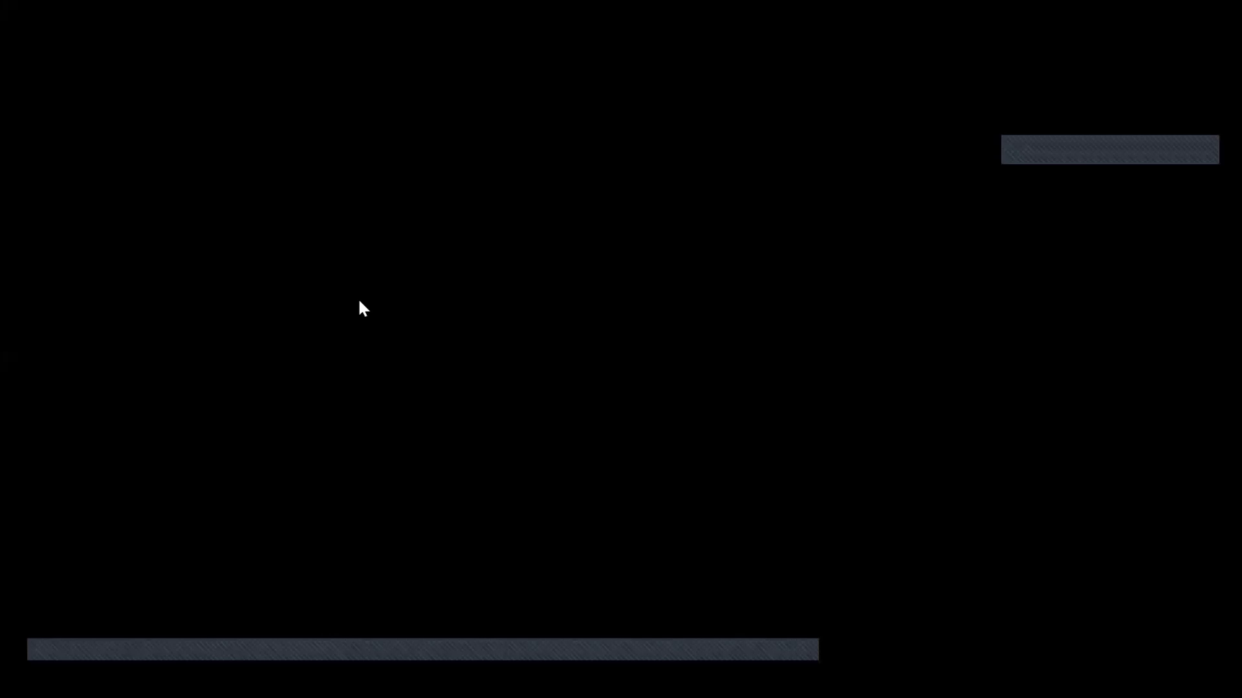
{"action": "left_click", "coordinate": [546, 483]}
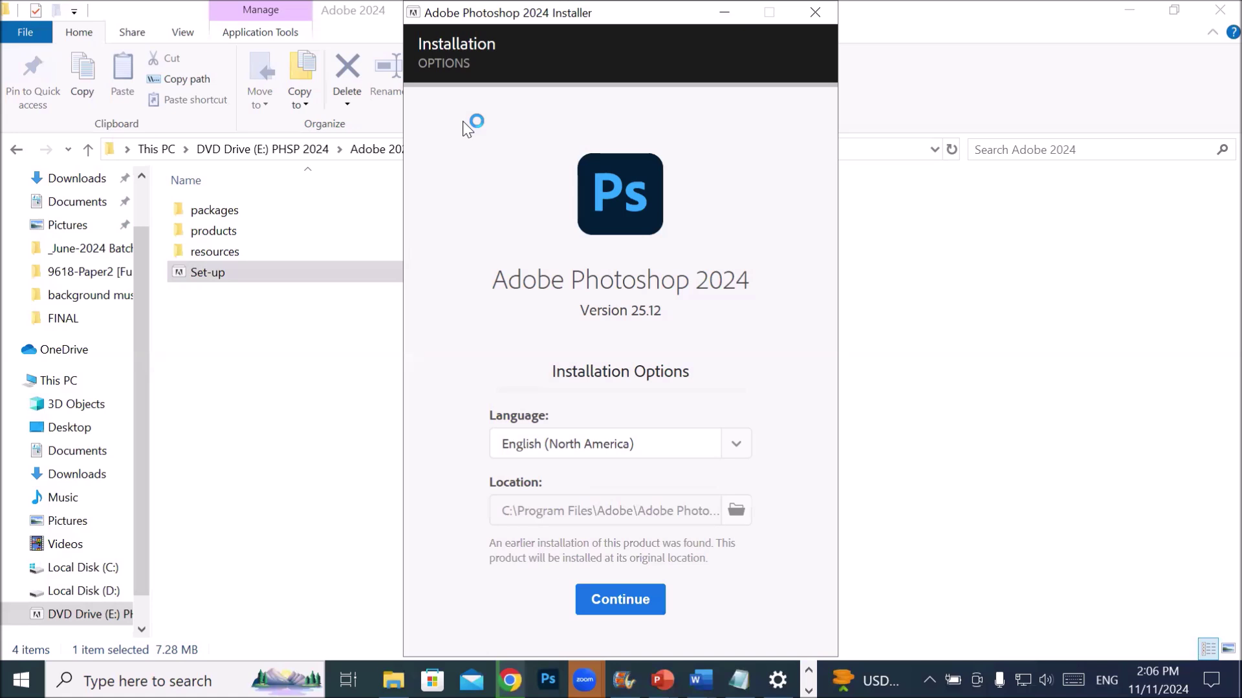
- Set the install language to English (International) and start installing Photoshop 2024
{"action": "left_click", "coordinate": [737, 446]}
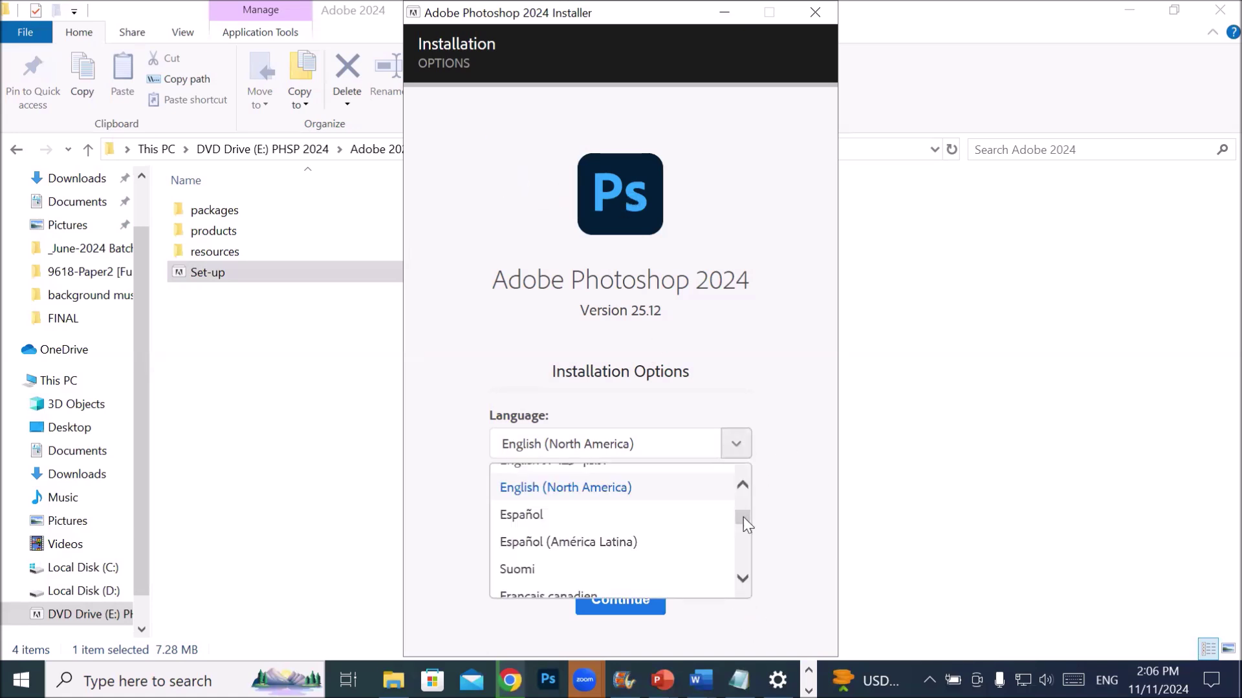
{"action": "left_click_drag", "start_coordinate": [743, 518], "coordinate": [751, 510]}
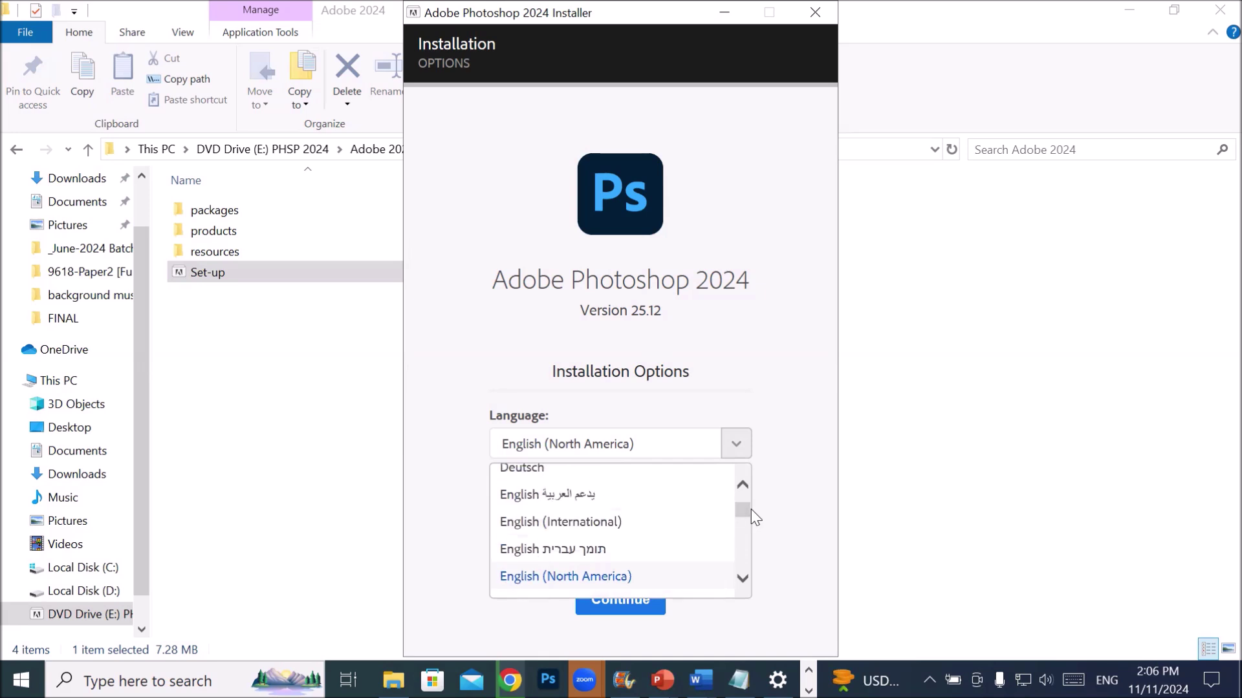
{"action": "left_click", "coordinate": [581, 523]}
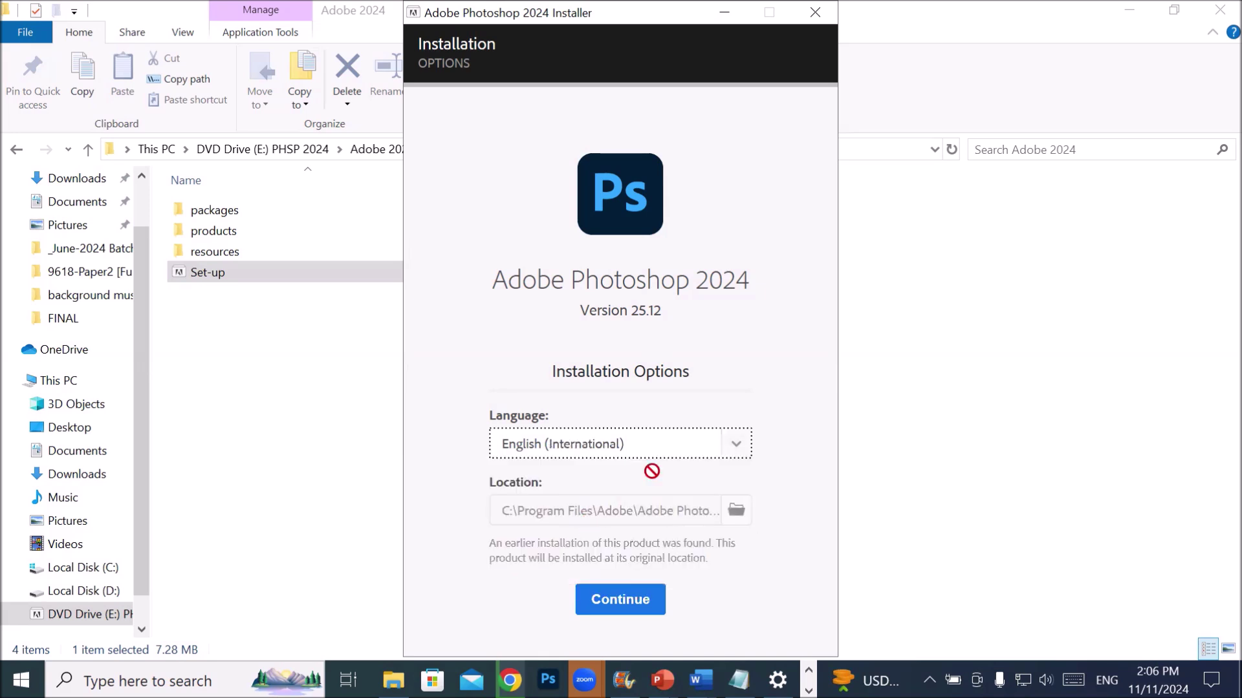
{"action": "left_click", "coordinate": [624, 598]}
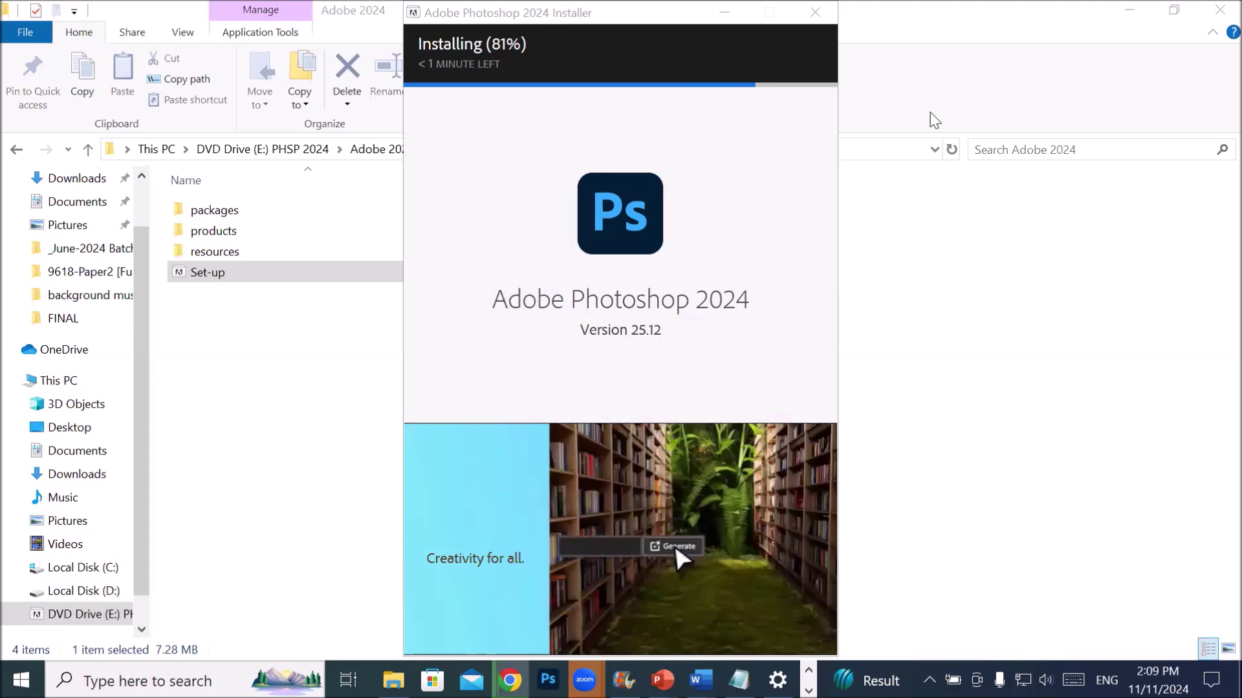
- Open chatgpt.com in a new Chrome tab
{"action": "key", "text": "alt+Tab"}
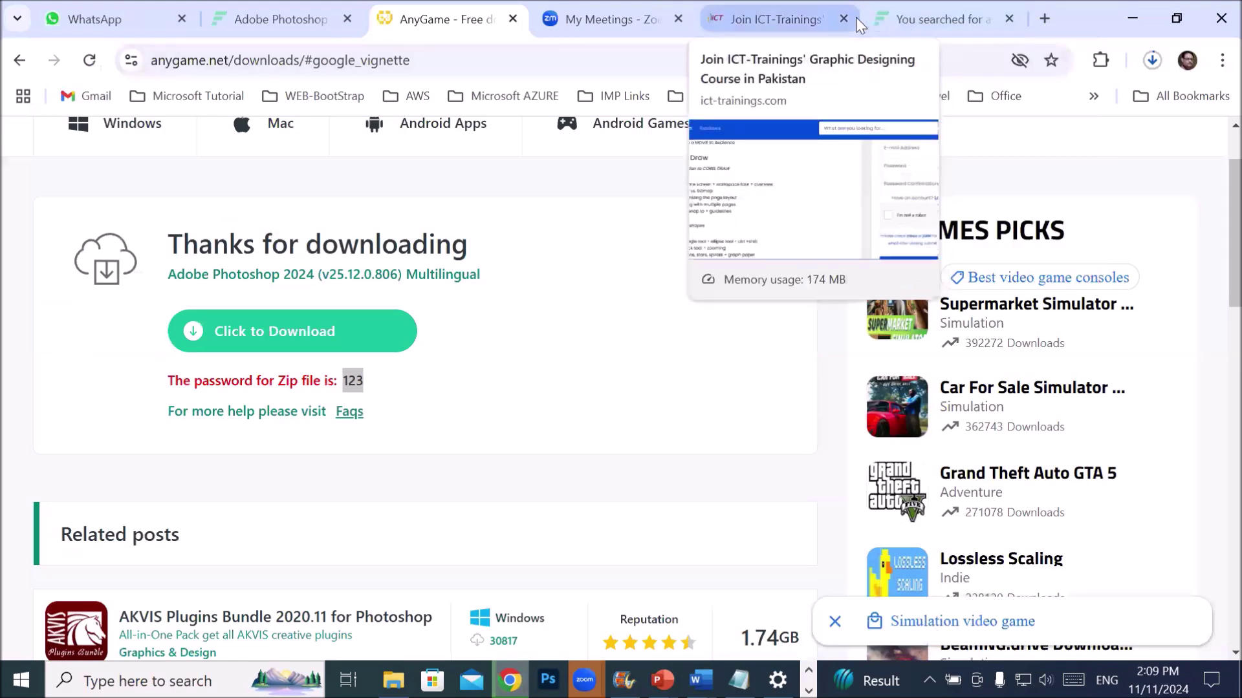
{"action": "left_click", "coordinate": [611, 19]}
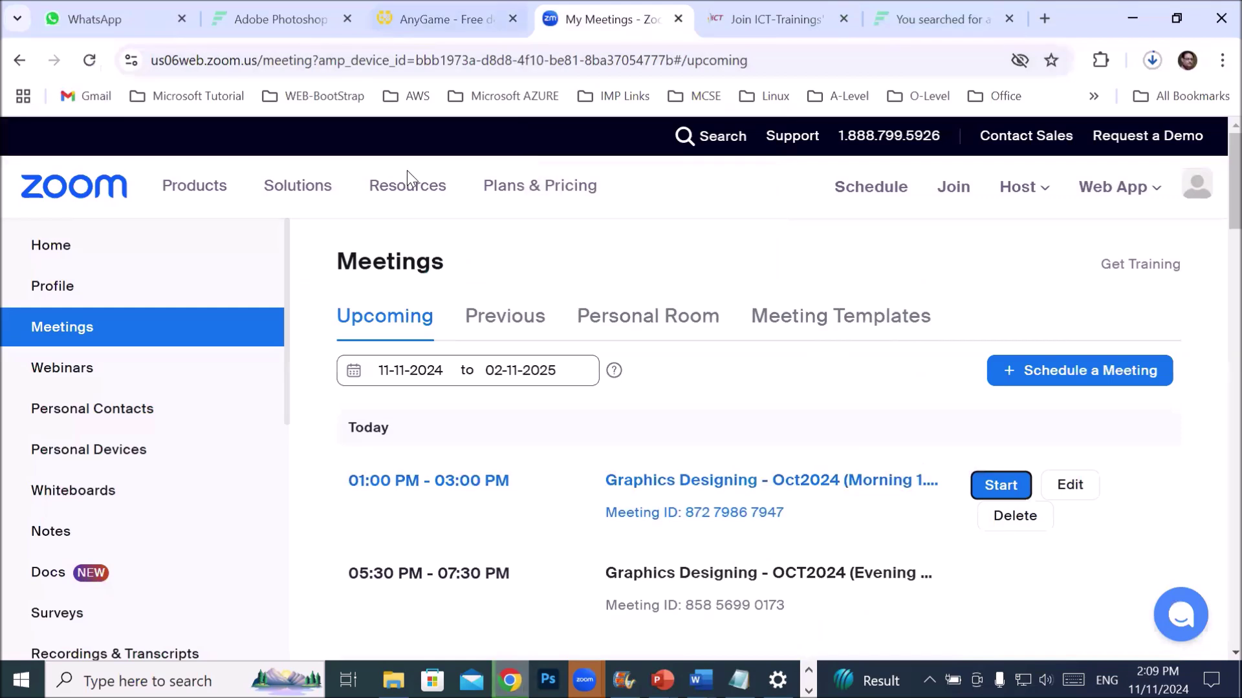
{"action": "left_click", "coordinate": [1045, 18]}
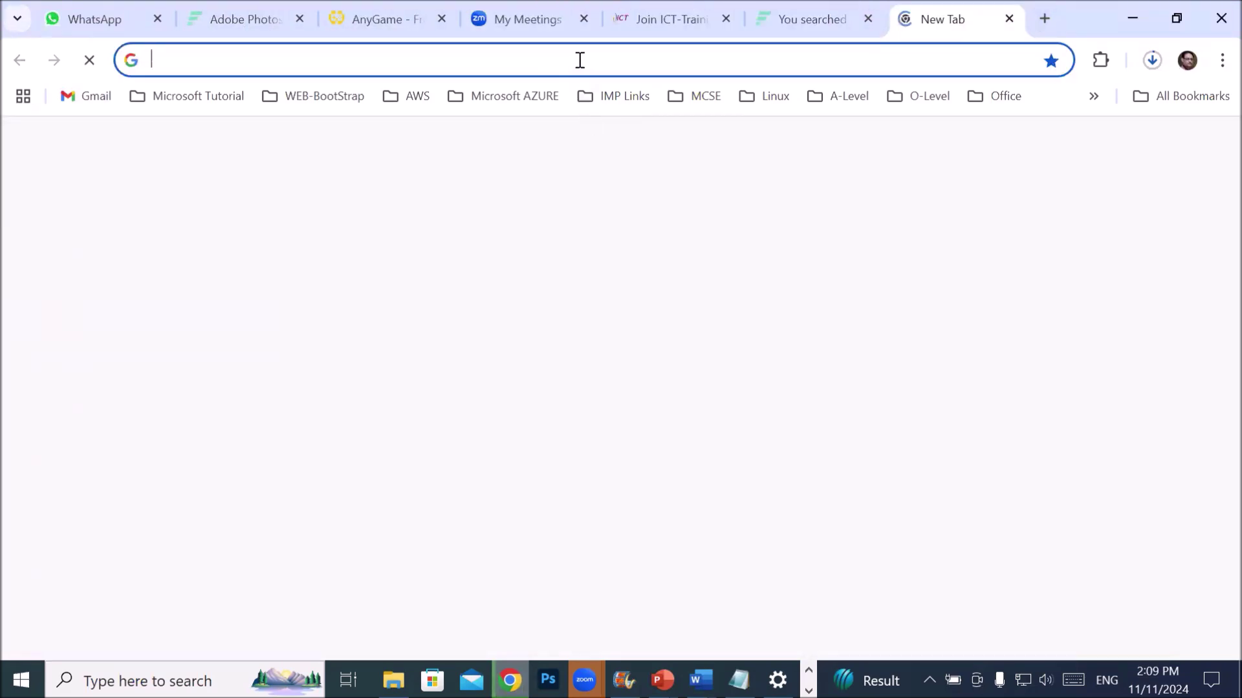
{"action": "left_click", "coordinate": [580, 59]}
{"action": "type", "text": "ch"}
{"action": "key", "text": "Return"}
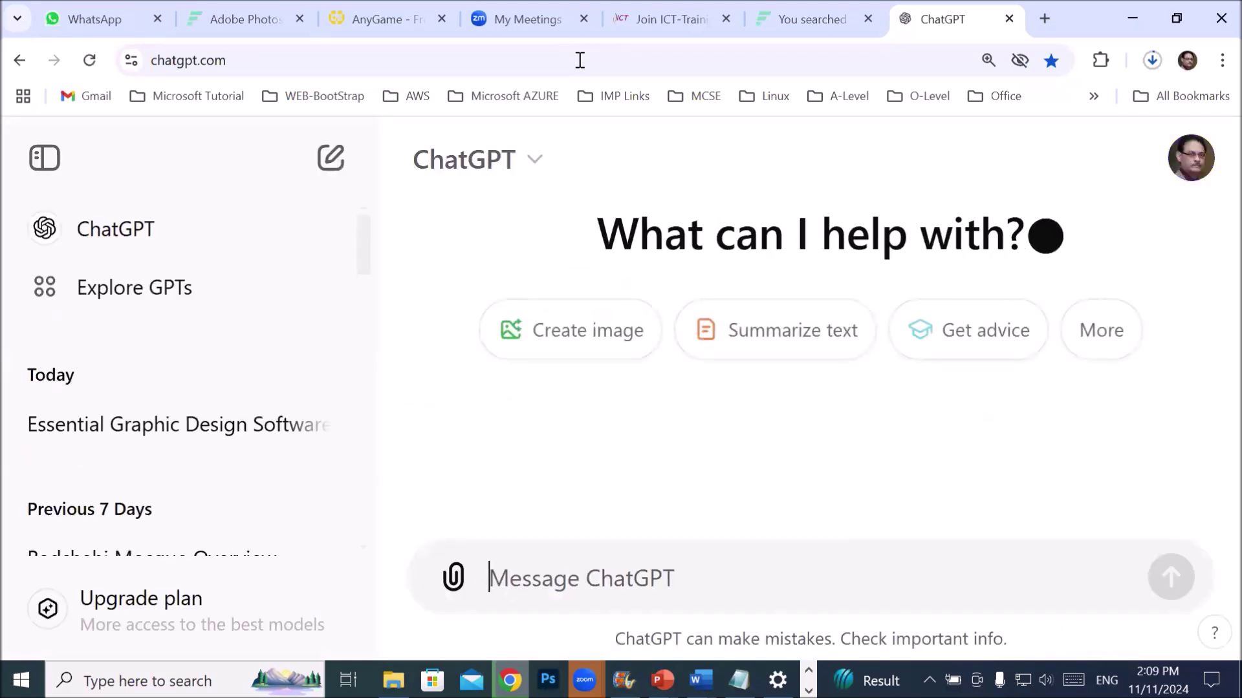
- Send the prompt 'image tiger with pond'
{"action": "type", "text": "image"}
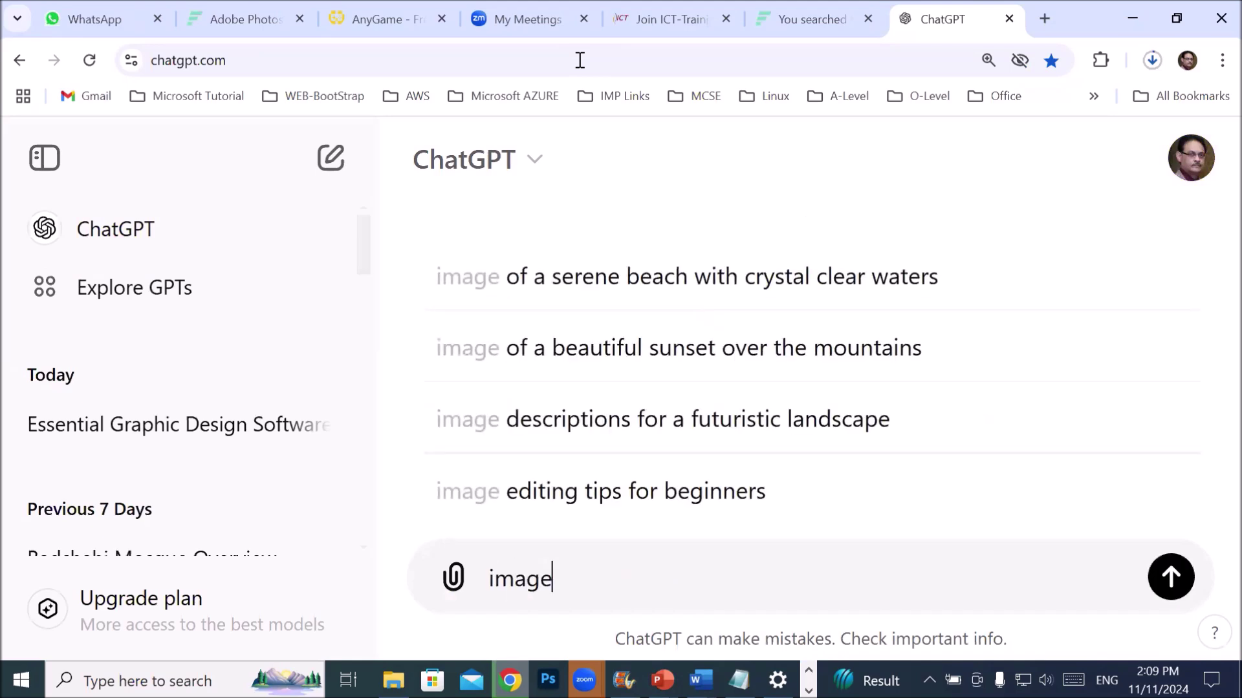
{"action": "type", "text": " wit"}
{"action": "key", "text": "BackSpace"}
{"action": "key", "text": "BackSpace"}
{"action": "key", "text": "BackSpace"}
{"action": "type", "text": "tigeer"}
{"action": "key", "text": "BackSpace"}
{"action": "key", "text": "BackSpace"}
{"action": "type", "text": "r with "}
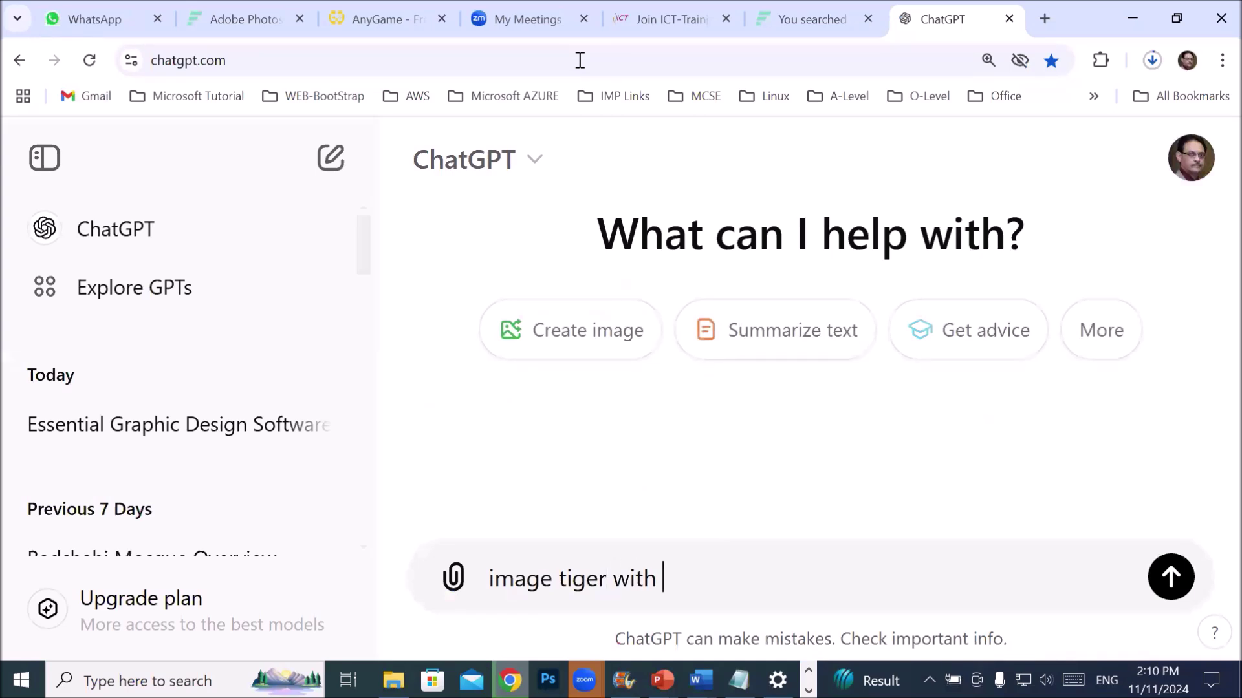
{"action": "type", "text": "pond"}
{"action": "key", "text": "Return"}
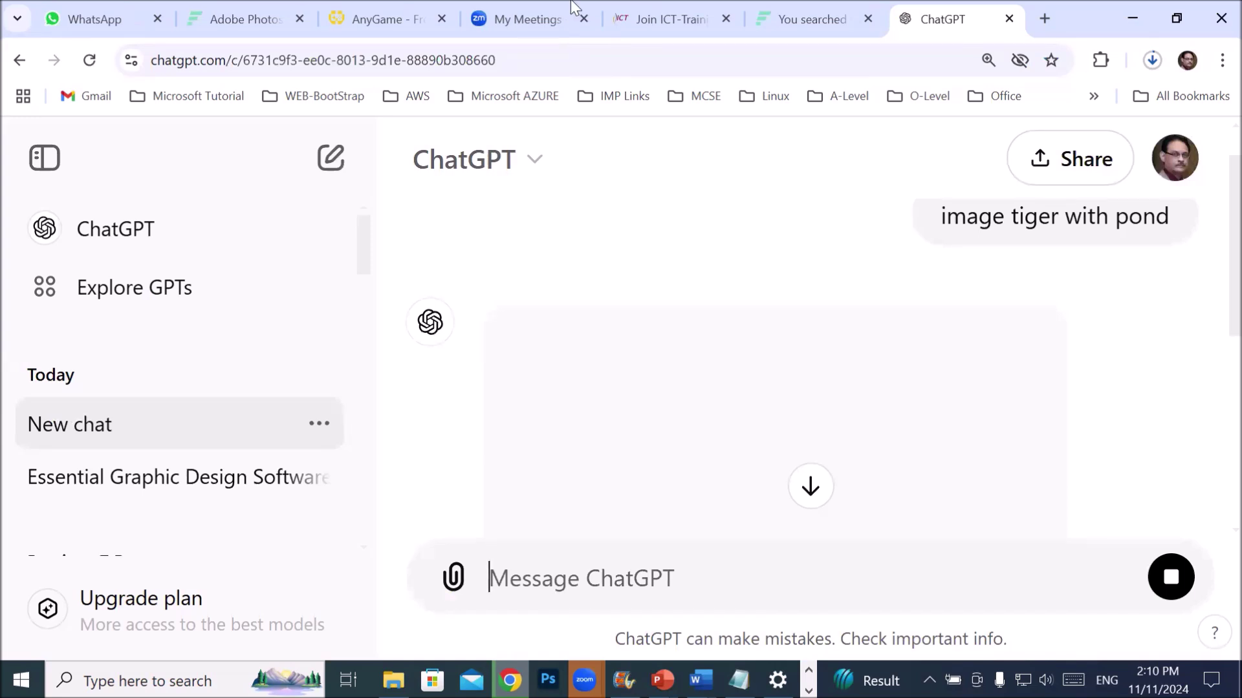
- Scroll through the finished tiger-by-pond forest image and its caption in the Tiger by Pond chat
{"action": "mouse_move", "coordinate": [802, 349]}
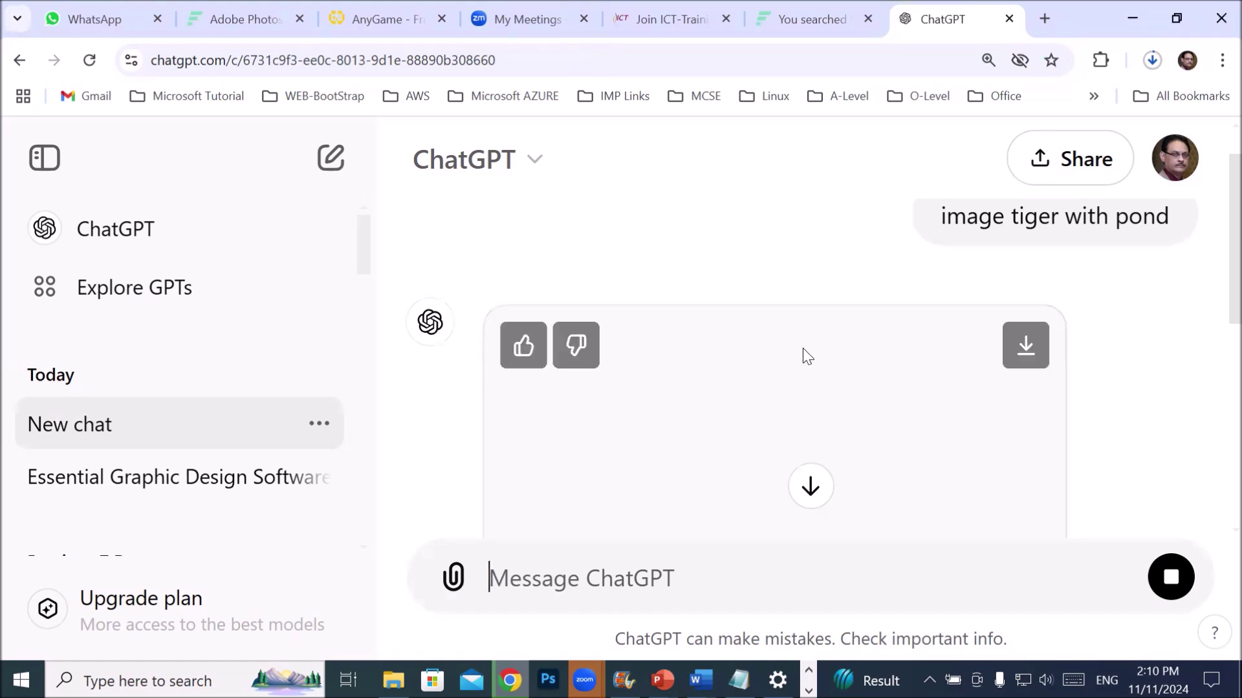
{"action": "scroll", "coordinate": [1100, 380], "scroll_direction": "down", "scroll_amount": 2}
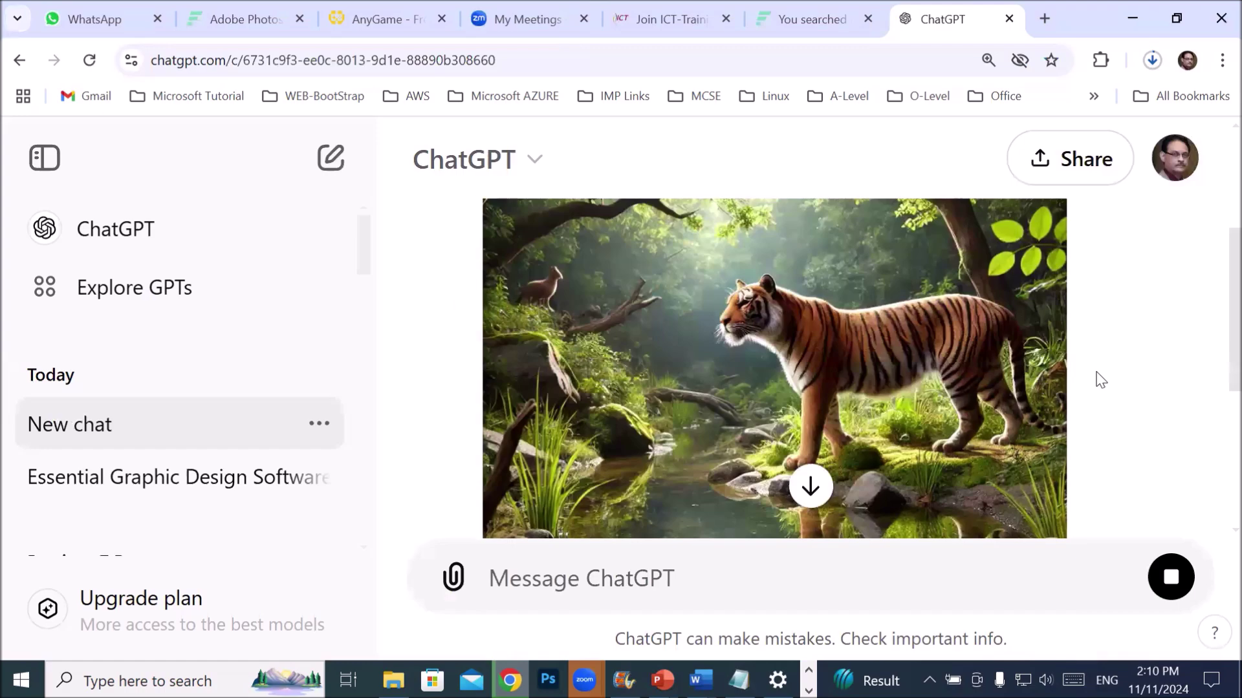
{"action": "scroll", "coordinate": [1100, 380], "scroll_direction": "up", "scroll_amount": 2}
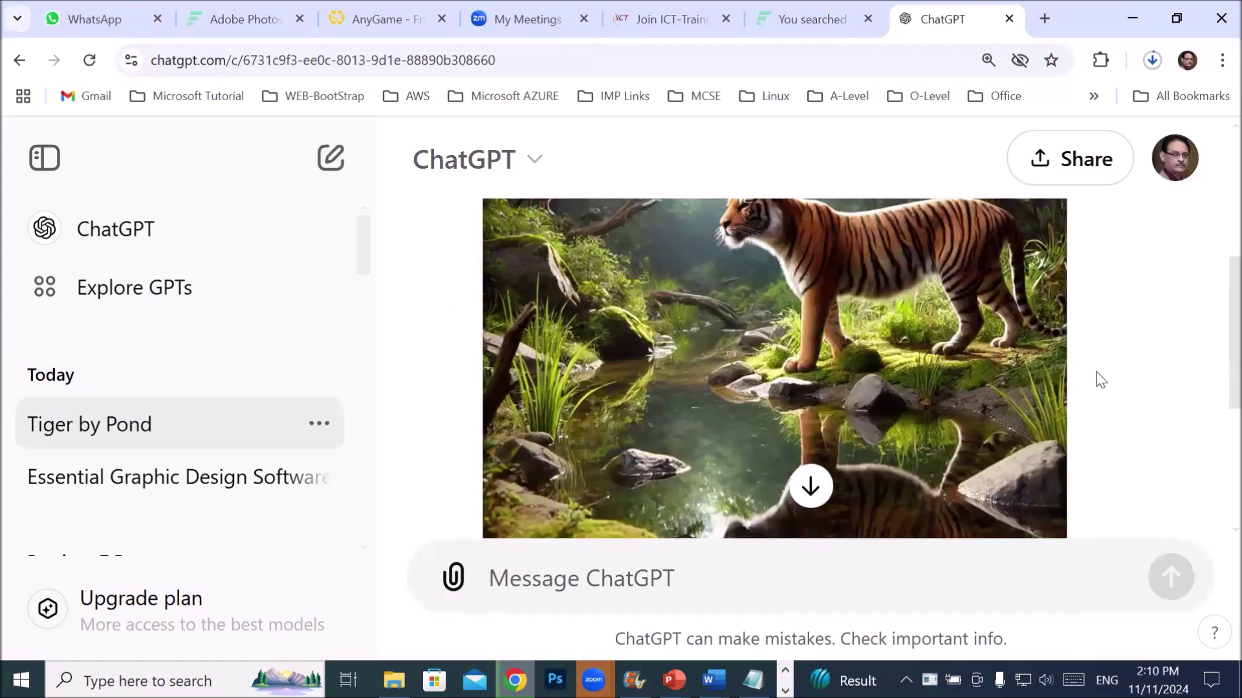
{"action": "scroll", "coordinate": [1101, 380], "scroll_direction": "up", "scroll_amount": 2}
{"action": "scroll", "coordinate": [1101, 380], "scroll_direction": "up", "scroll_amount": 1}
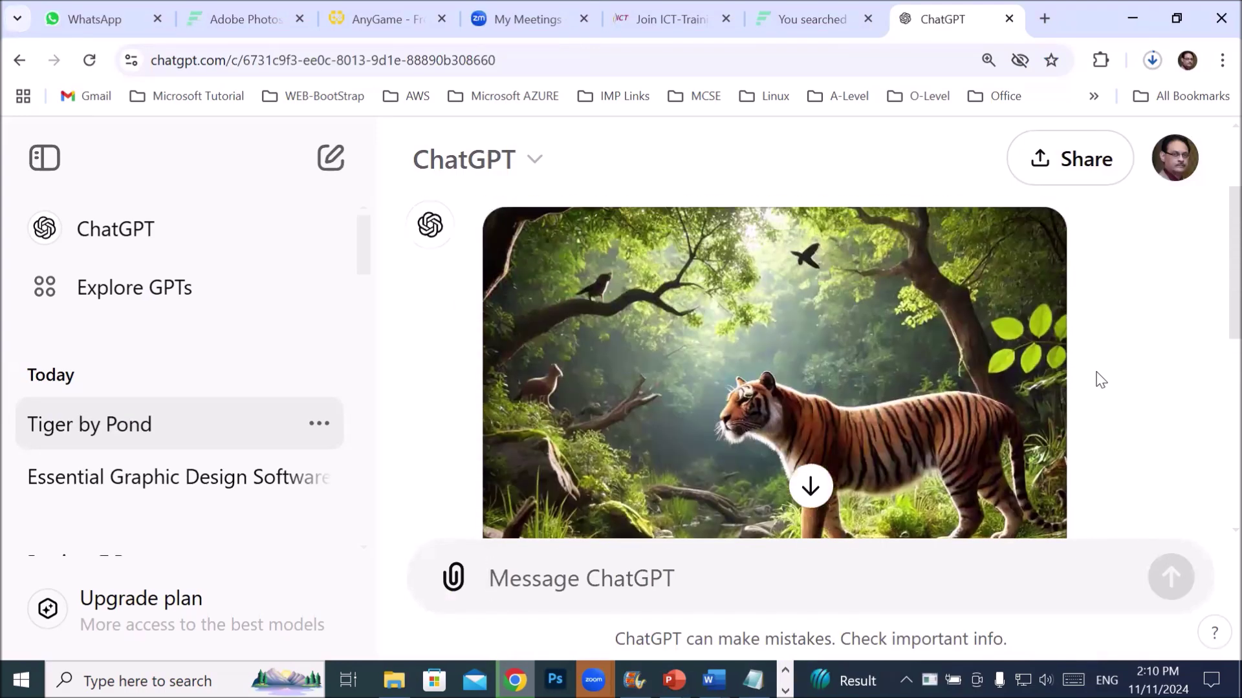
{"action": "scroll", "coordinate": [1093, 372], "scroll_direction": "down", "scroll_amount": 1}
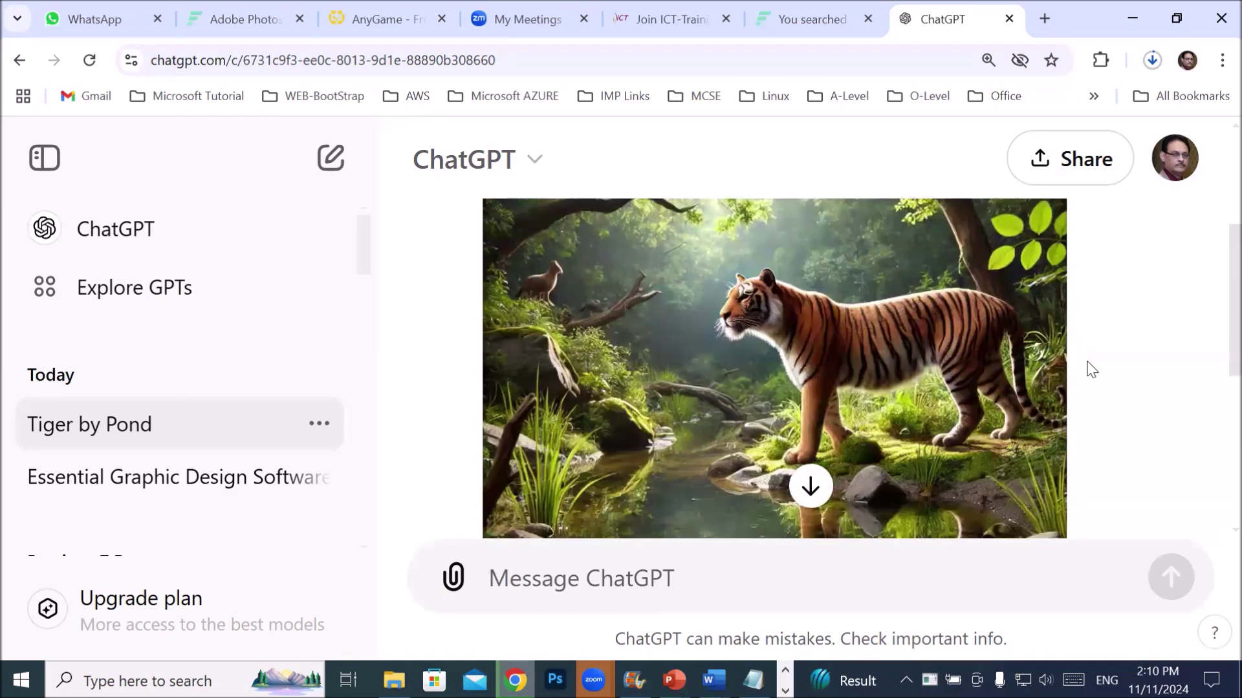
{"action": "scroll", "coordinate": [1092, 370], "scroll_direction": "down", "scroll_amount": 2}
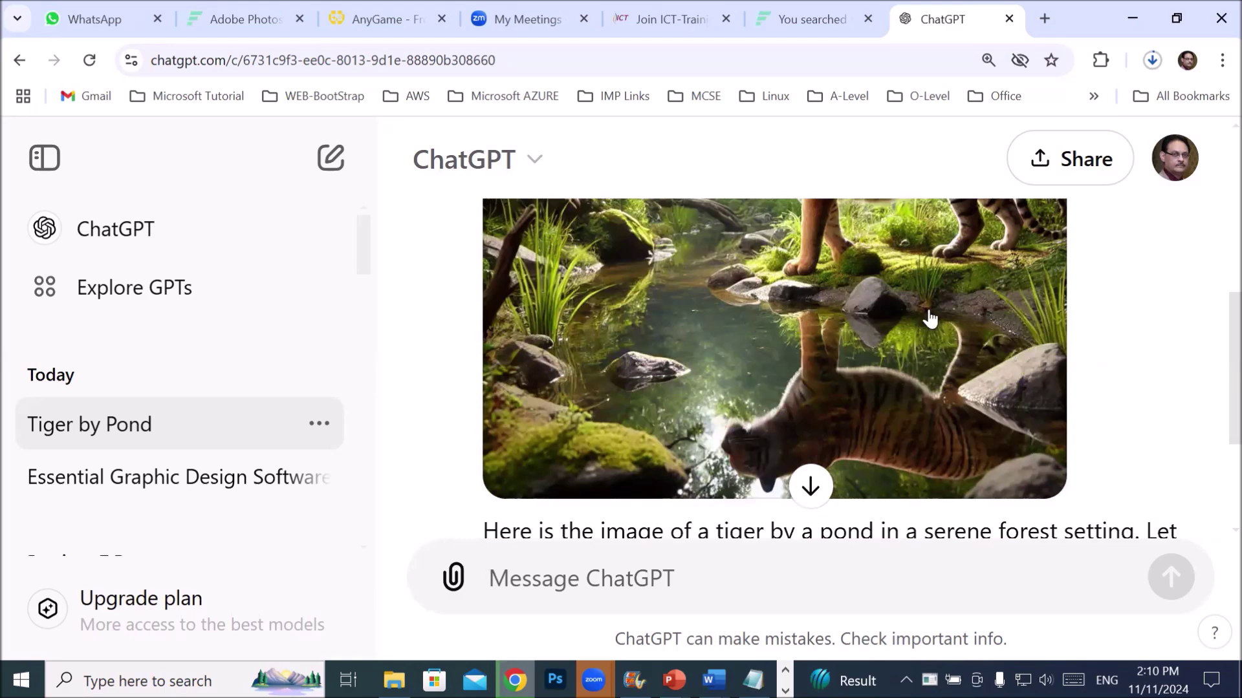
{"action": "scroll", "coordinate": [942, 343], "scroll_direction": "down", "scroll_amount": 2}
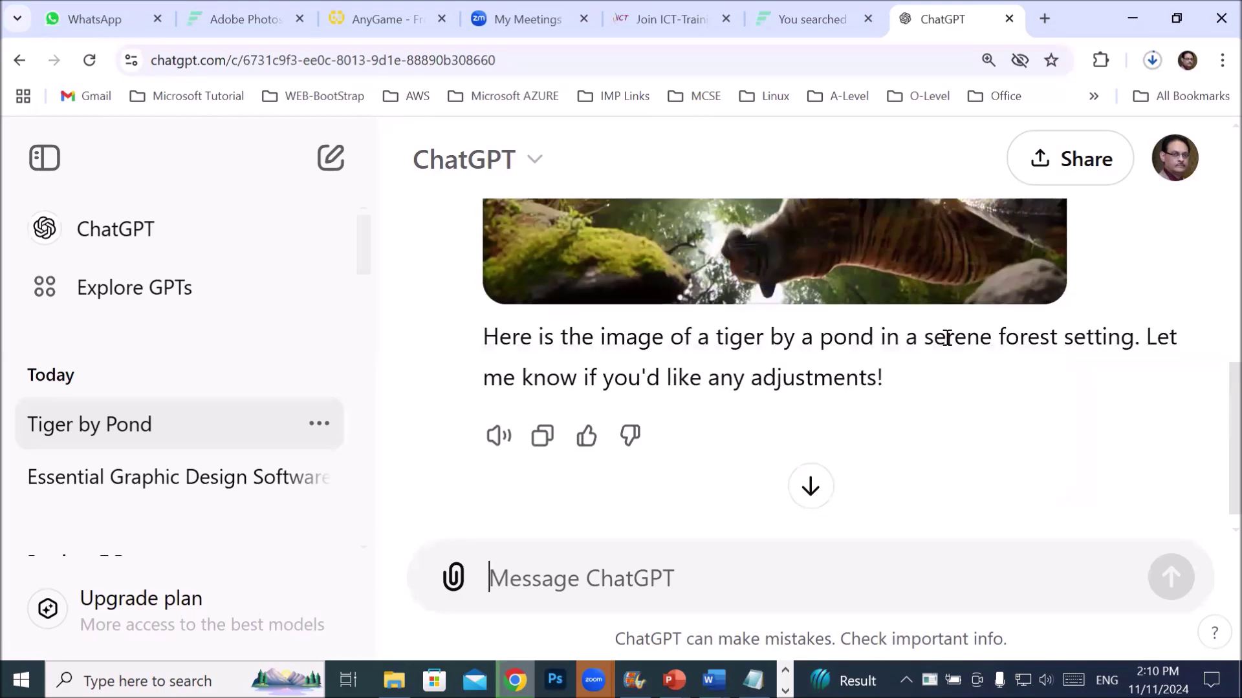
{"action": "scroll", "coordinate": [945, 338], "scroll_direction": "up", "scroll_amount": 8}
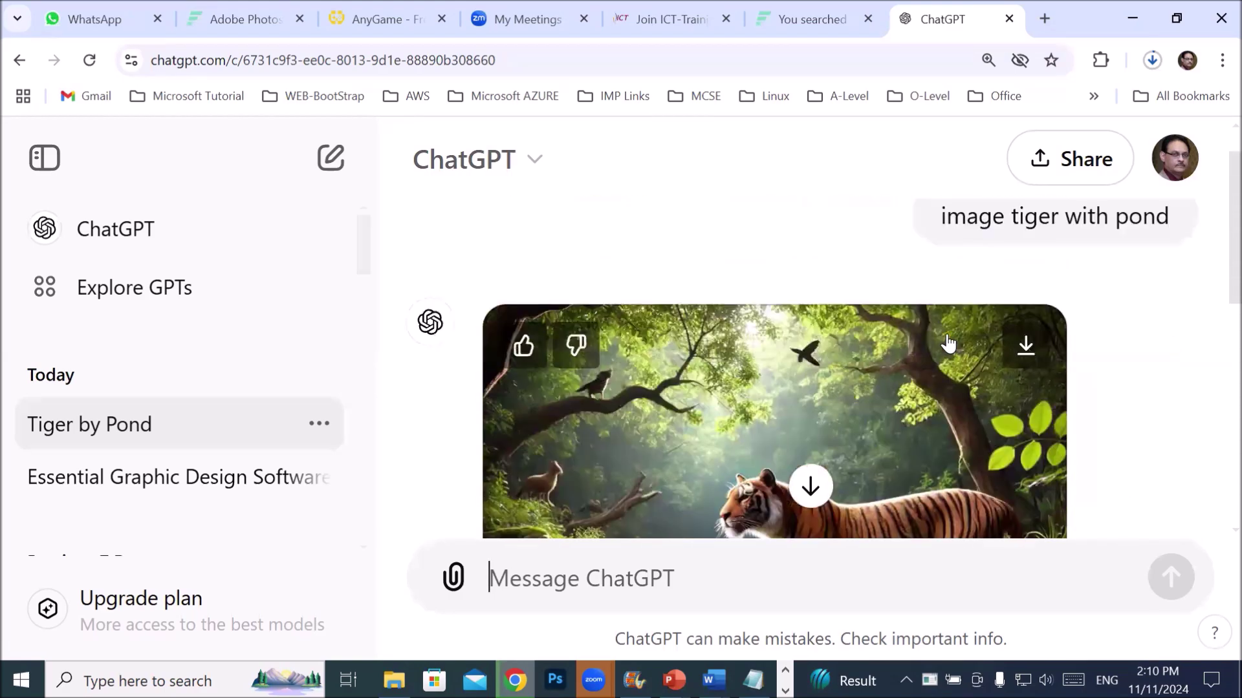
{"action": "scroll", "coordinate": [948, 343], "scroll_direction": "down", "scroll_amount": 7}
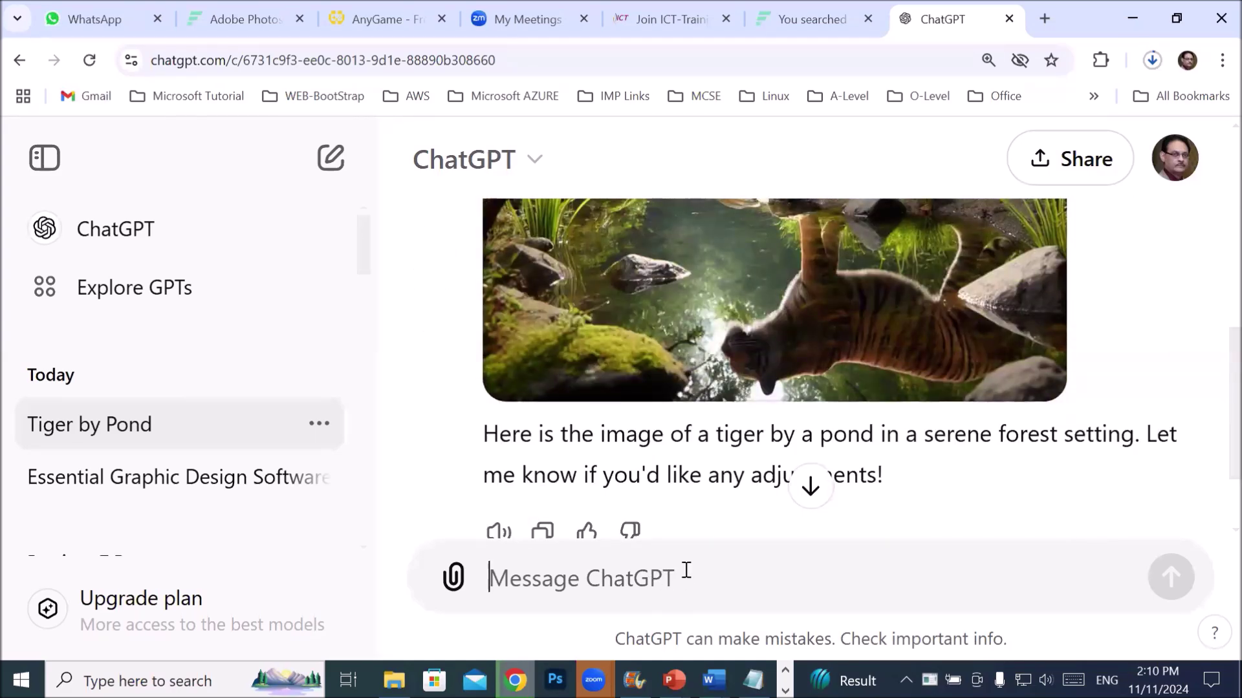
- Send 'more' to get a second image of the tiger beside a rocky forest stream
{"action": "type", "text": "more"}
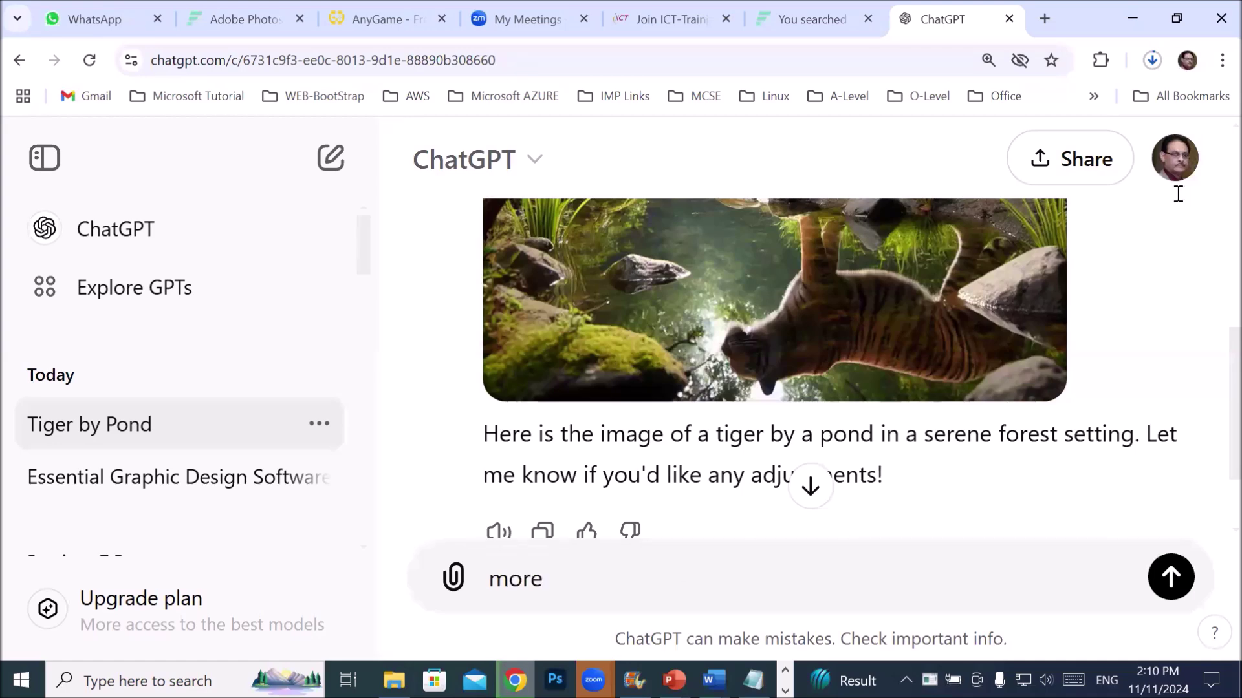
{"action": "key", "text": "Return"}
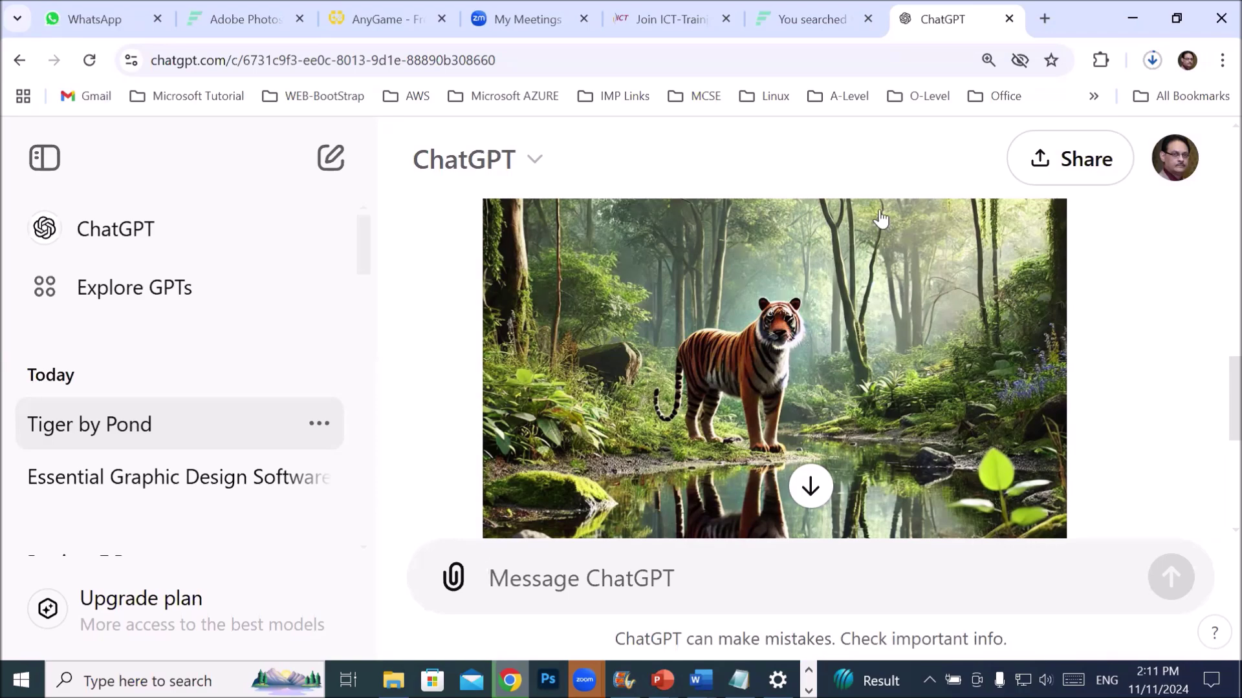
{"action": "scroll", "coordinate": [819, 401], "scroll_direction": "down", "scroll_amount": 10}
- Begin a new ChatGPT prompt reading 'i need to get script story of tiger'
{"action": "scroll", "coordinate": [819, 392], "scroll_direction": "up", "scroll_amount": 4}
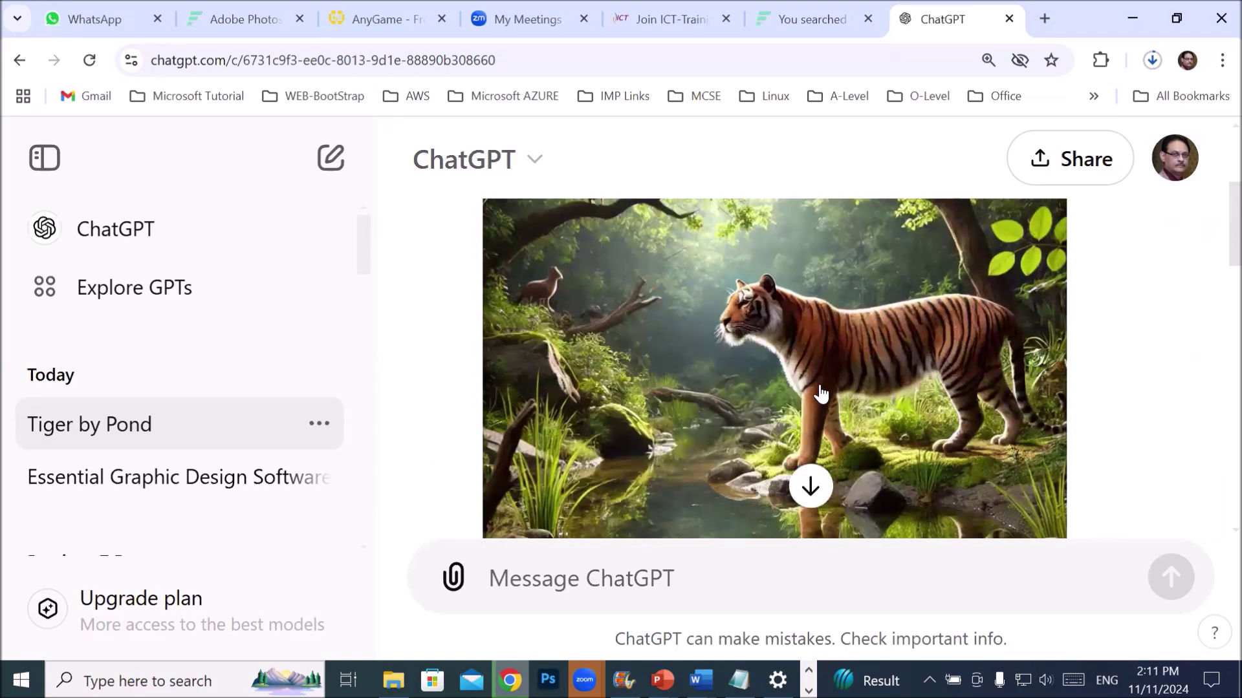
{"action": "scroll", "coordinate": [825, 393], "scroll_direction": "down", "scroll_amount": 7}
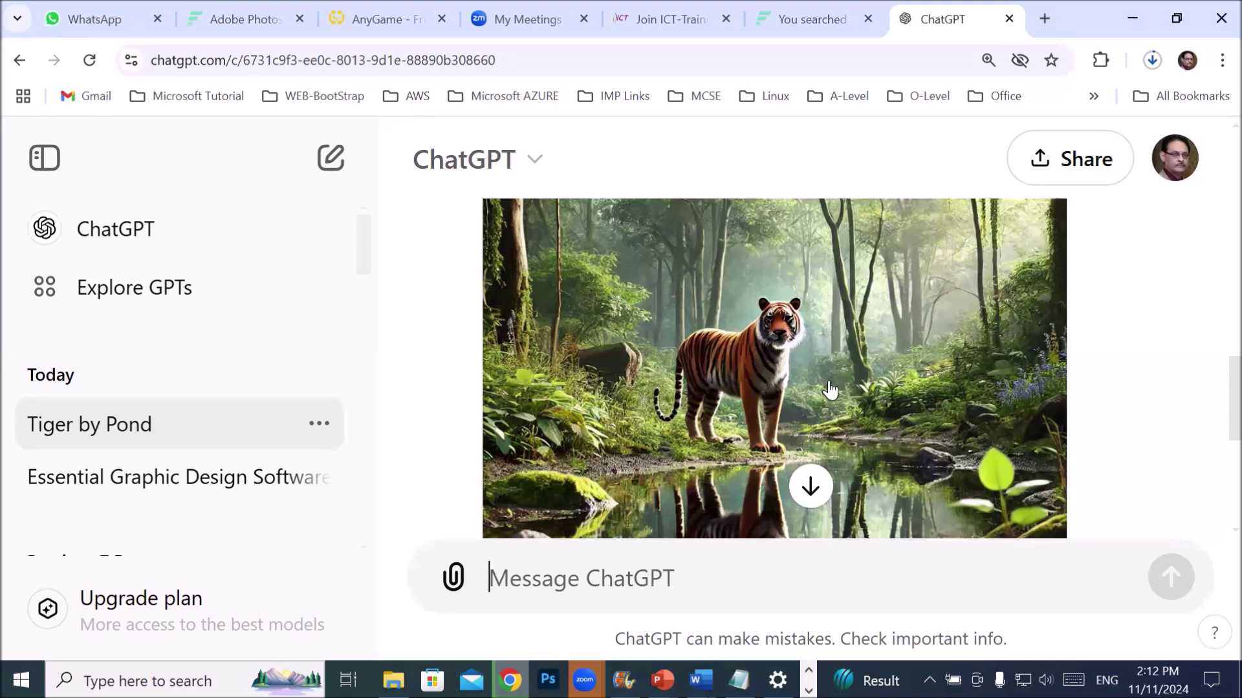
{"action": "type", "text": "i need to "}
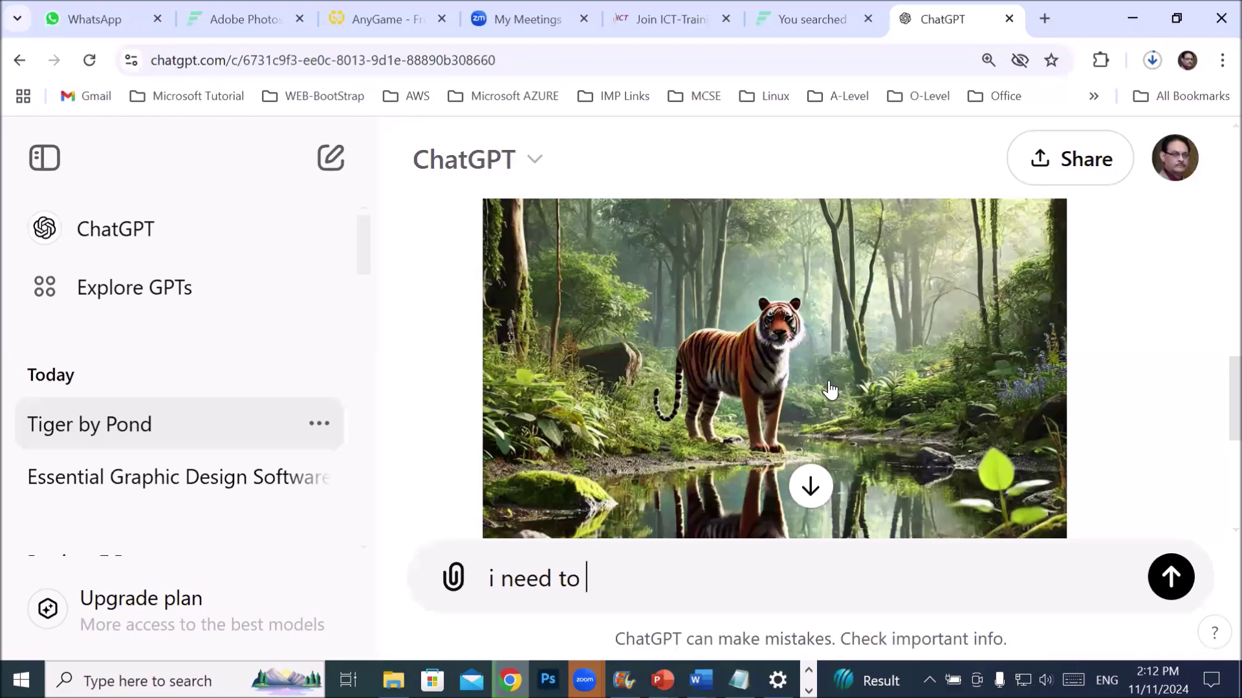
{"action": "type", "text": "get script"}
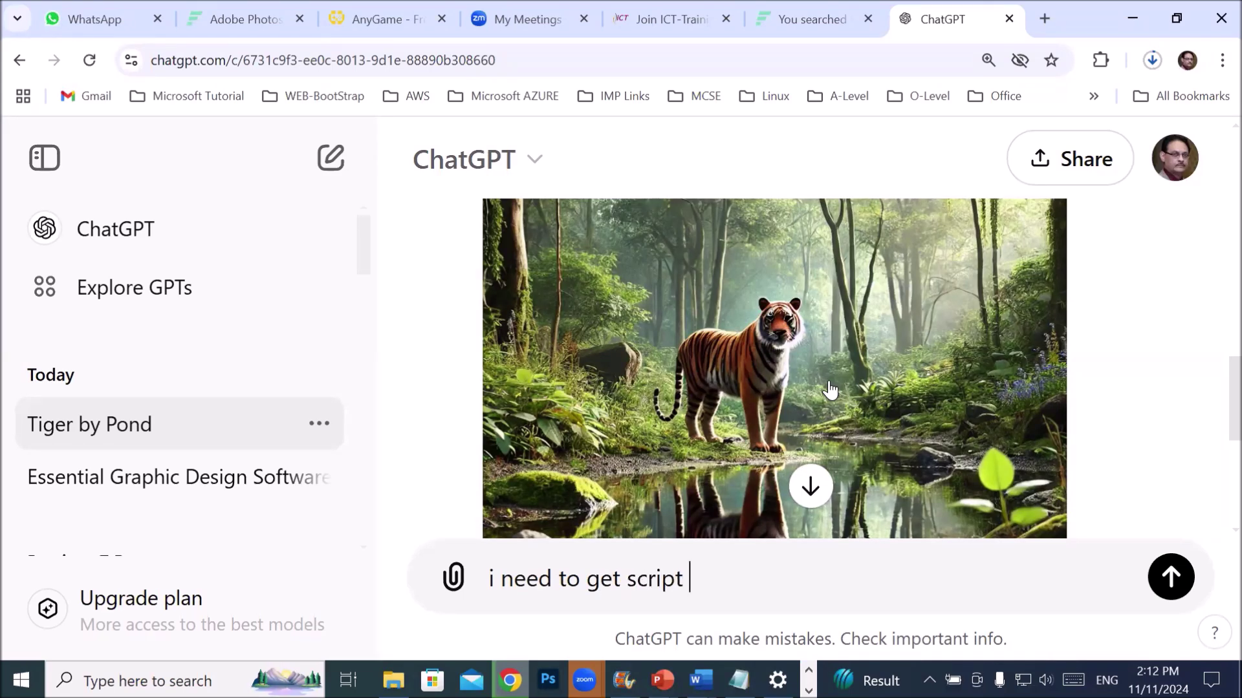
{"action": "type", "text": " story of tiger"}
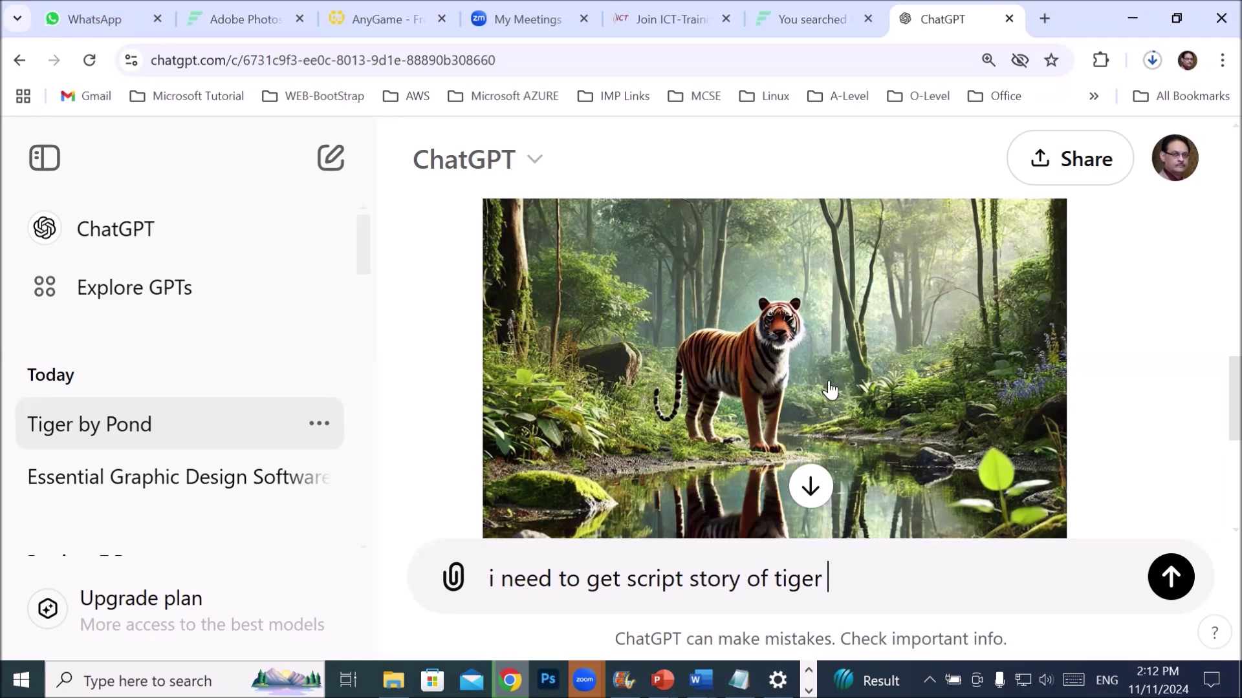
- Send the tiger story script request and scroll through the reply
{"action": "key", "text": "Return"}
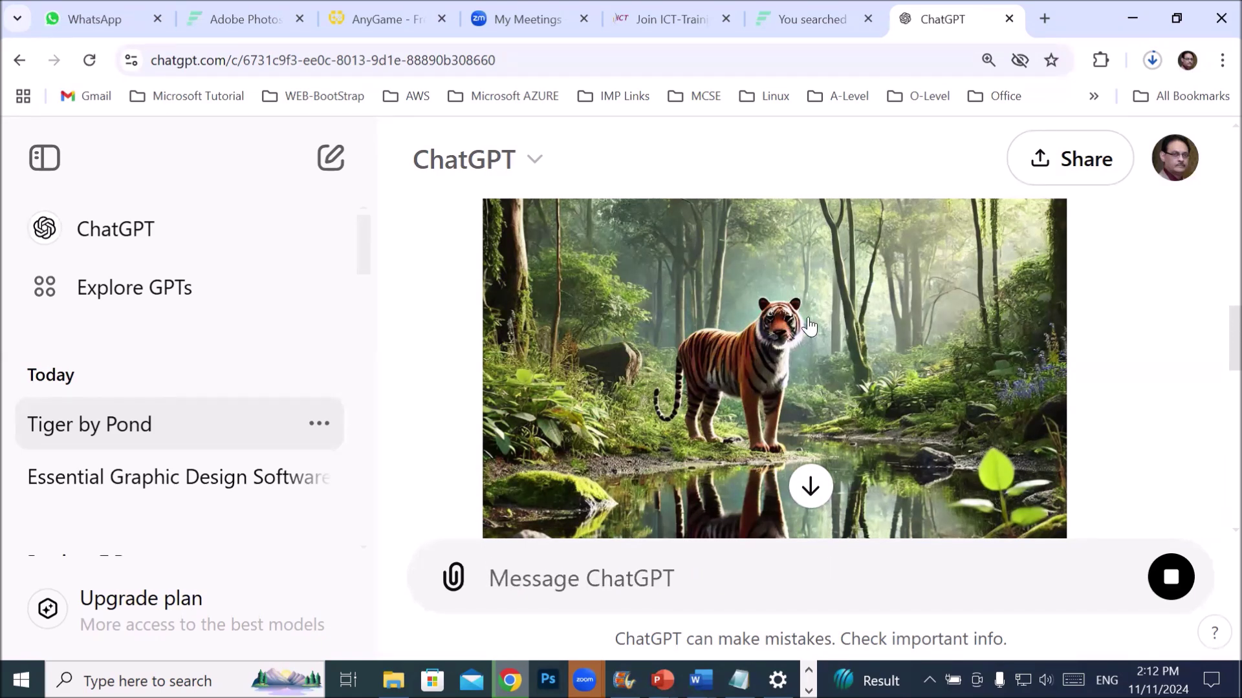
{"action": "scroll", "coordinate": [727, 339], "scroll_direction": "down", "scroll_amount": 4}
{"action": "scroll", "coordinate": [752, 430], "scroll_direction": "down", "scroll_amount": 4}
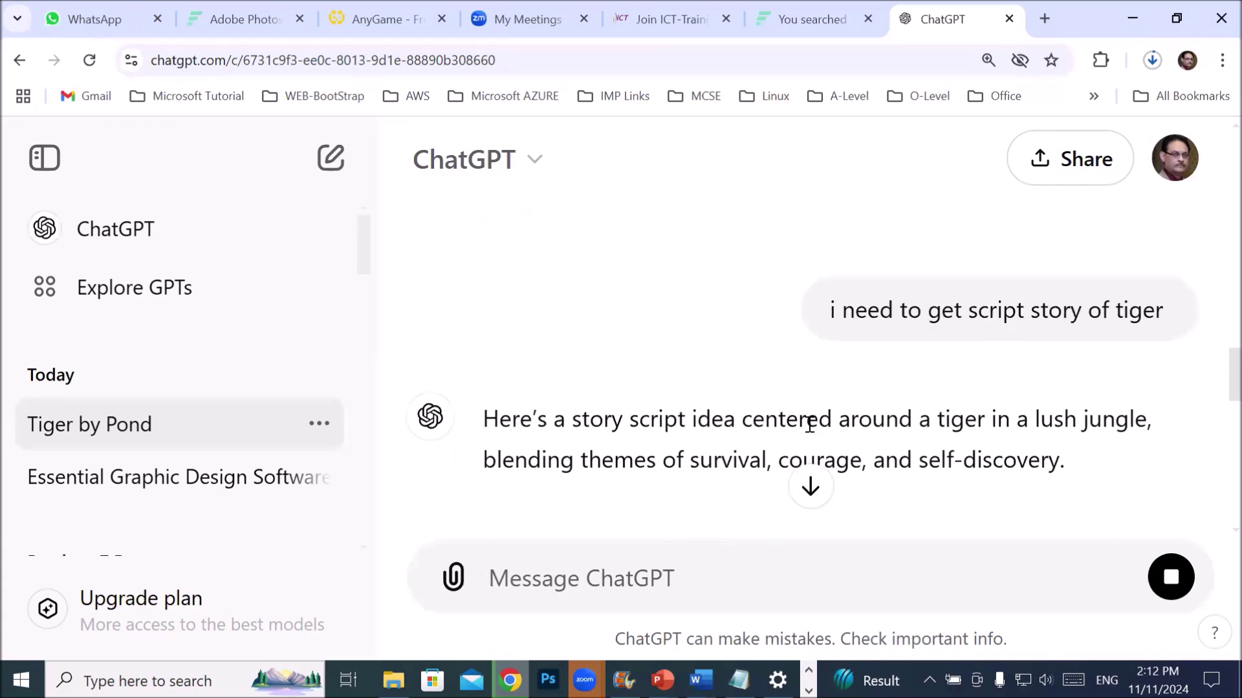
{"action": "scroll", "coordinate": [840, 429], "scroll_direction": "down", "scroll_amount": 3}
{"action": "scroll", "coordinate": [849, 443], "scroll_direction": "down", "scroll_amount": 2}
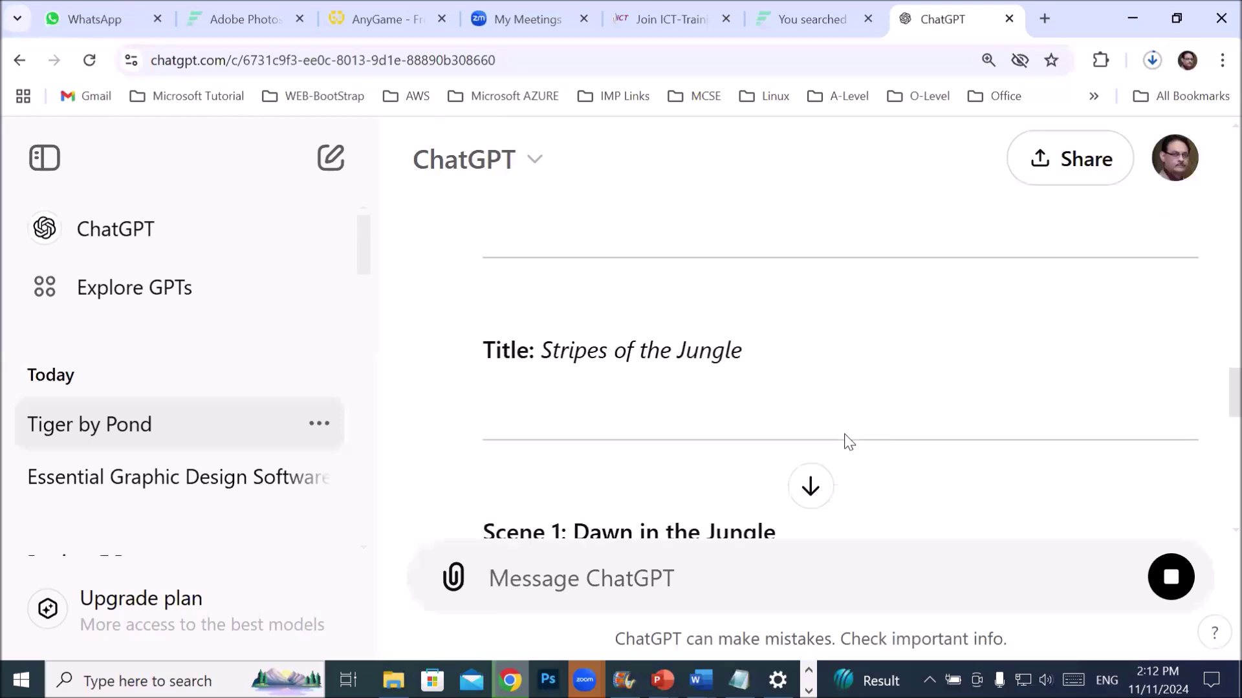
{"action": "scroll", "coordinate": [883, 398], "scroll_direction": "up", "scroll_amount": 1}
- Read 'Stripes of the Jungle' down to 'The Jungle Resumes', then scroll back to the tiger image
{"action": "left_click_drag", "start_coordinate": [750, 351], "coordinate": [517, 349]}
{"action": "scroll", "coordinate": [676, 380], "scroll_direction": "down", "scroll_amount": 2}
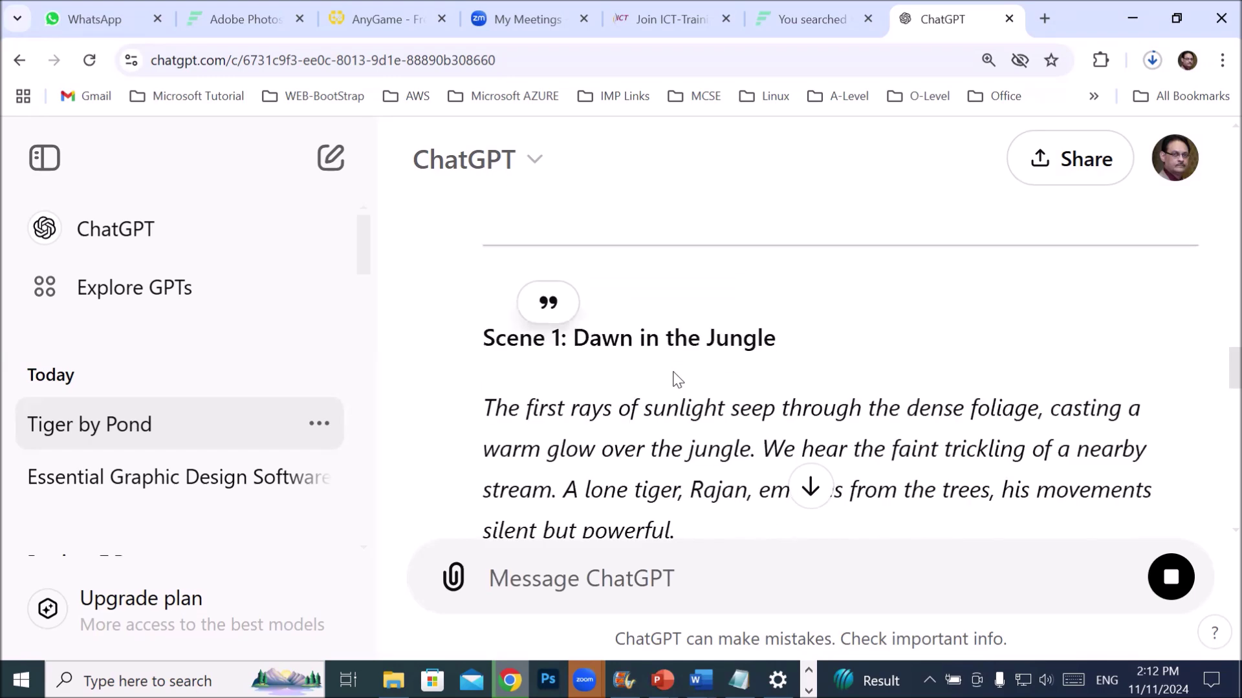
{"action": "left_click_drag", "start_coordinate": [620, 339], "coordinate": [890, 351]}
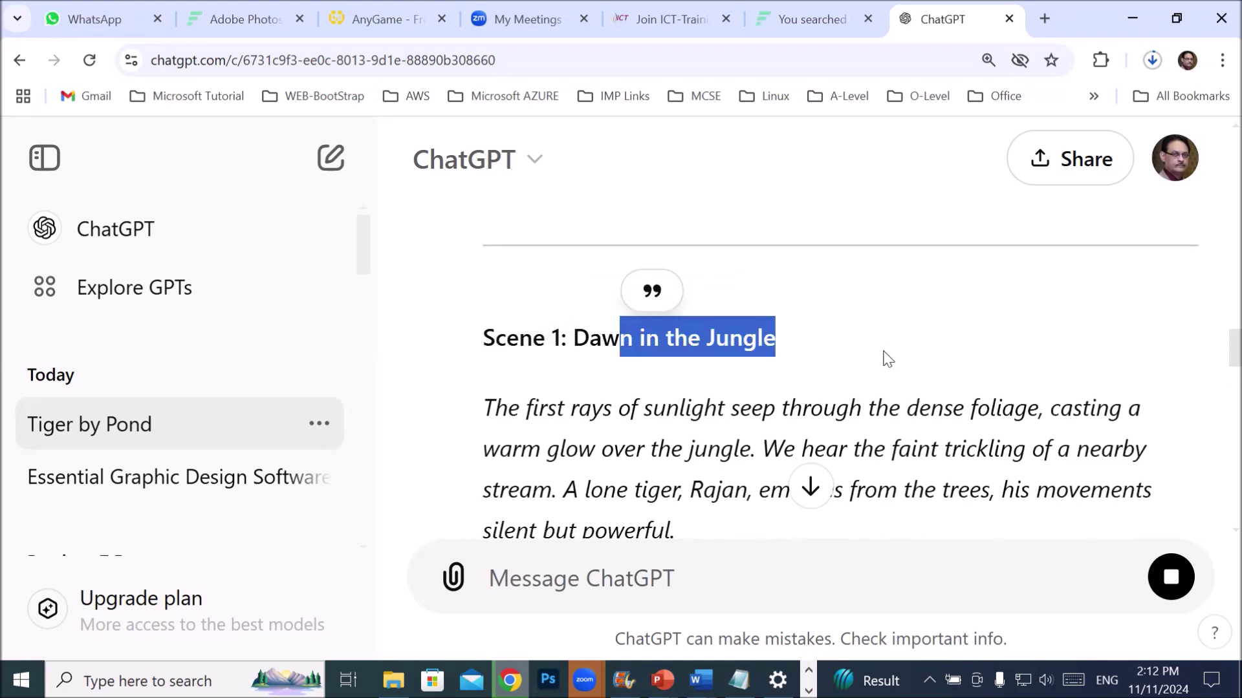
{"action": "scroll", "coordinate": [884, 358], "scroll_direction": "down", "scroll_amount": 2}
{"action": "left_click", "coordinate": [560, 433]}
{"action": "scroll", "coordinate": [582, 446], "scroll_direction": "down", "scroll_amount": 3}
{"action": "scroll", "coordinate": [582, 446], "scroll_direction": "down", "scroll_amount": 3}
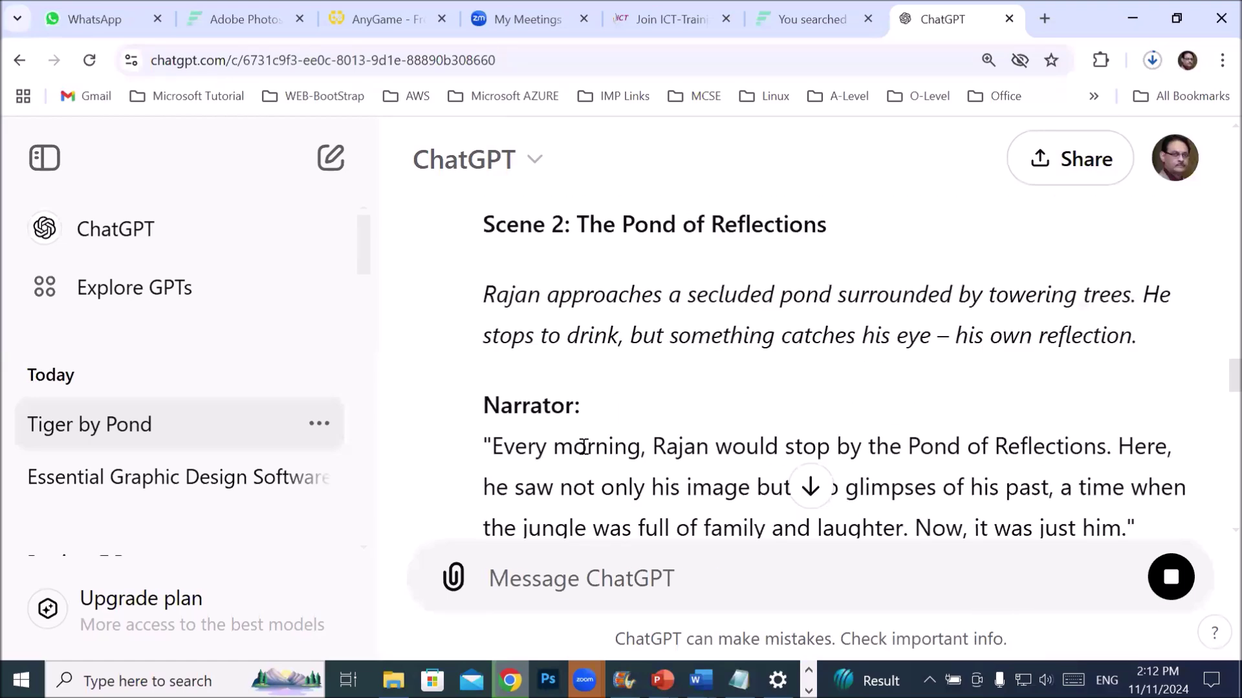
{"action": "scroll", "coordinate": [582, 447], "scroll_direction": "down", "scroll_amount": 6}
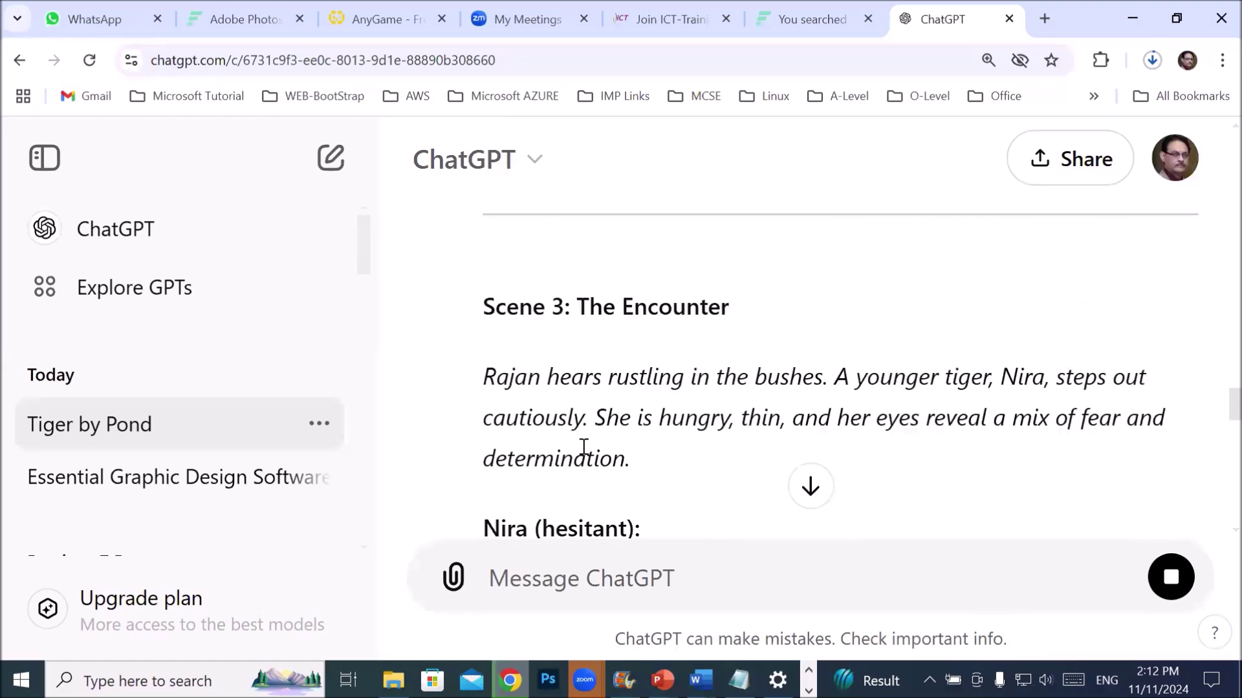
{"action": "scroll", "coordinate": [583, 446], "scroll_direction": "down", "scroll_amount": 8}
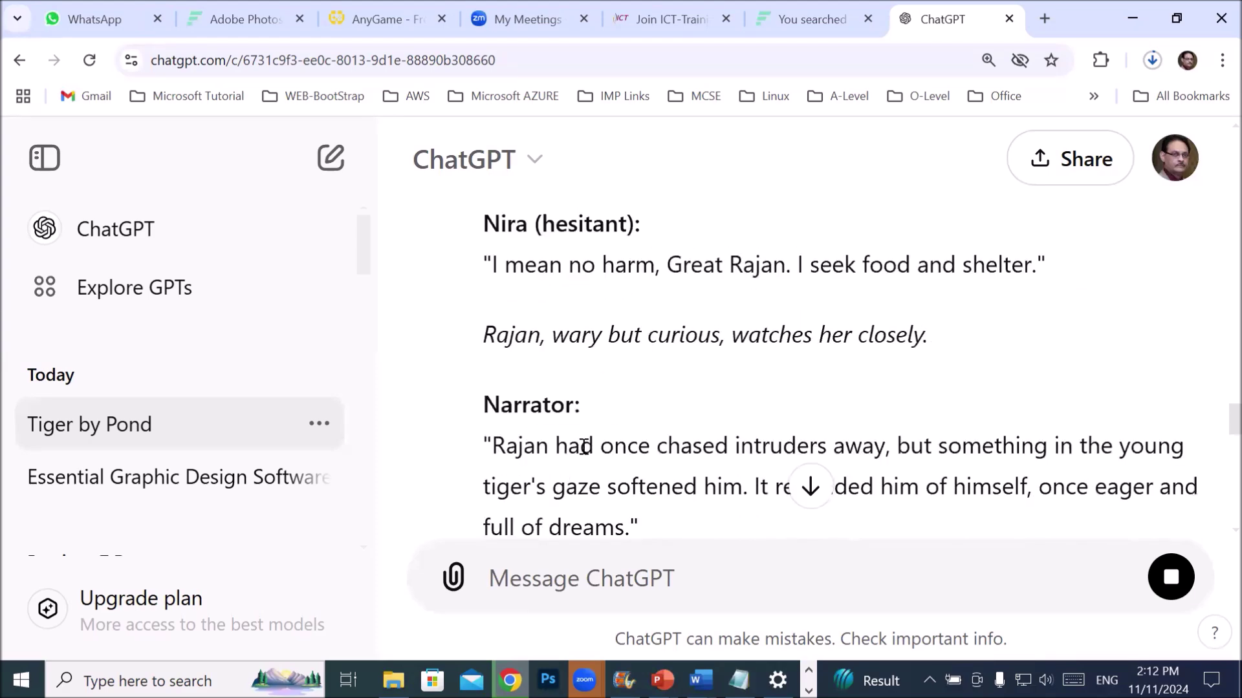
{"action": "scroll", "coordinate": [582, 445], "scroll_direction": "down", "scroll_amount": 3}
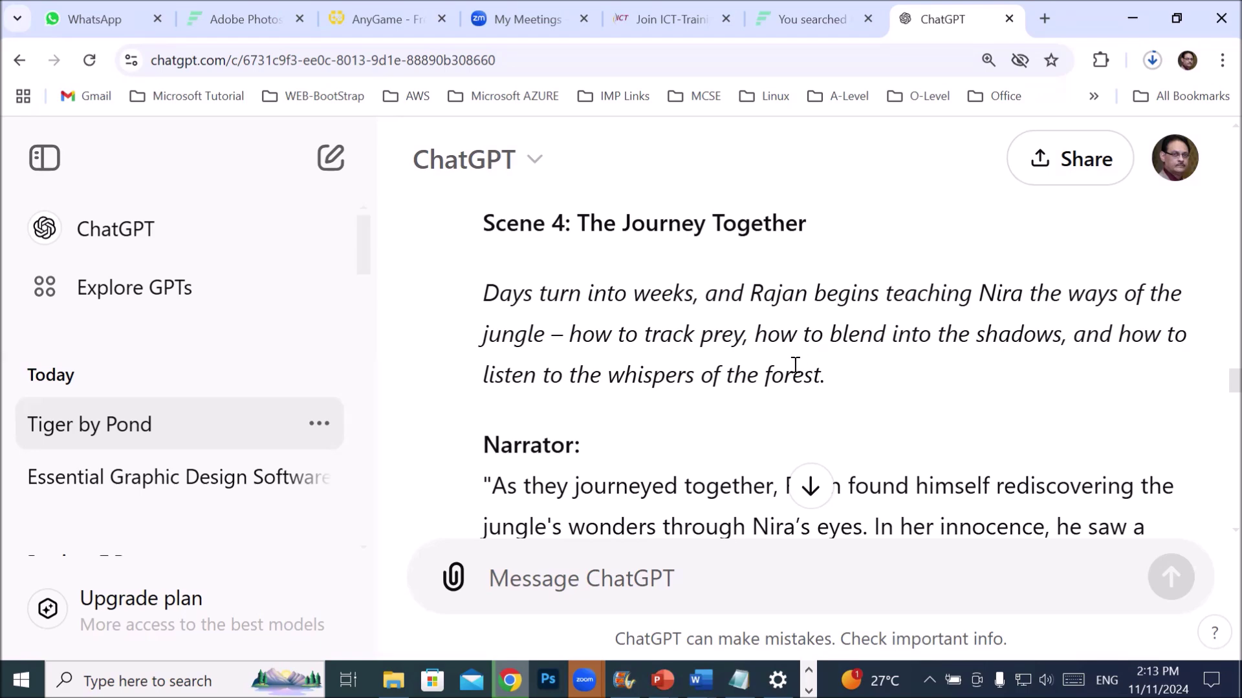
{"action": "scroll", "coordinate": [796, 366], "scroll_direction": "down", "scroll_amount": 12}
{"action": "scroll", "coordinate": [791, 375], "scroll_direction": "down", "scroll_amount": 12}
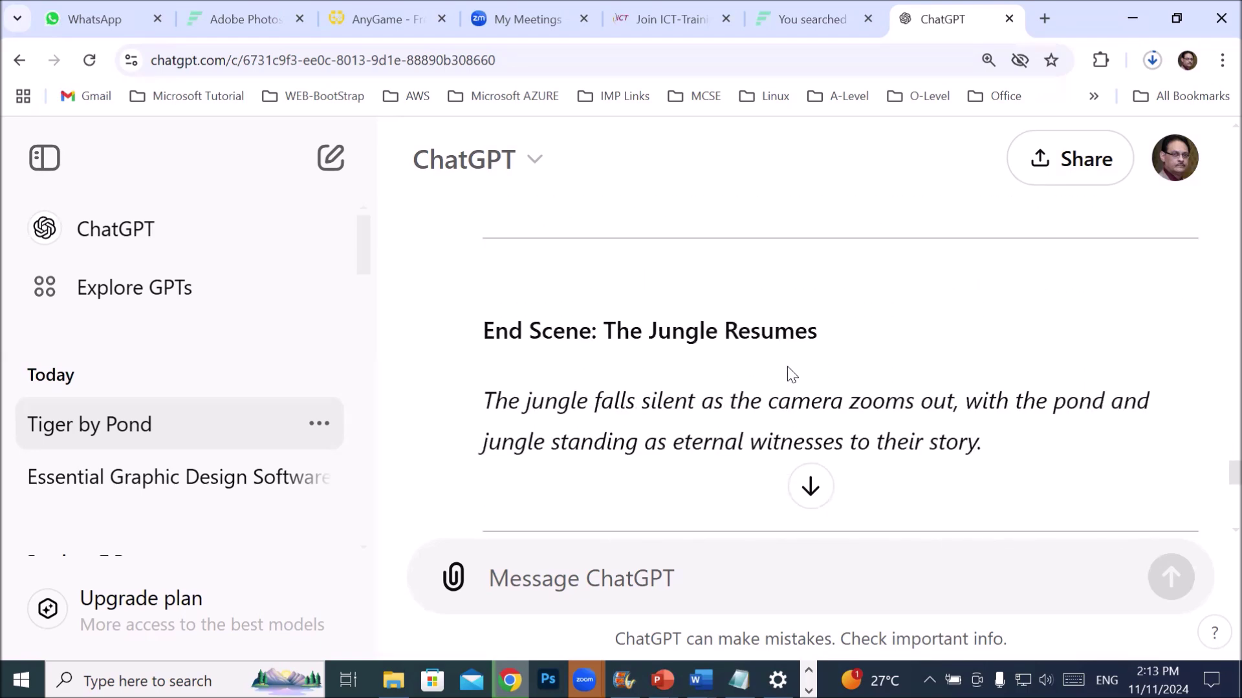
{"action": "scroll", "coordinate": [786, 366], "scroll_direction": "down", "scroll_amount": 2}
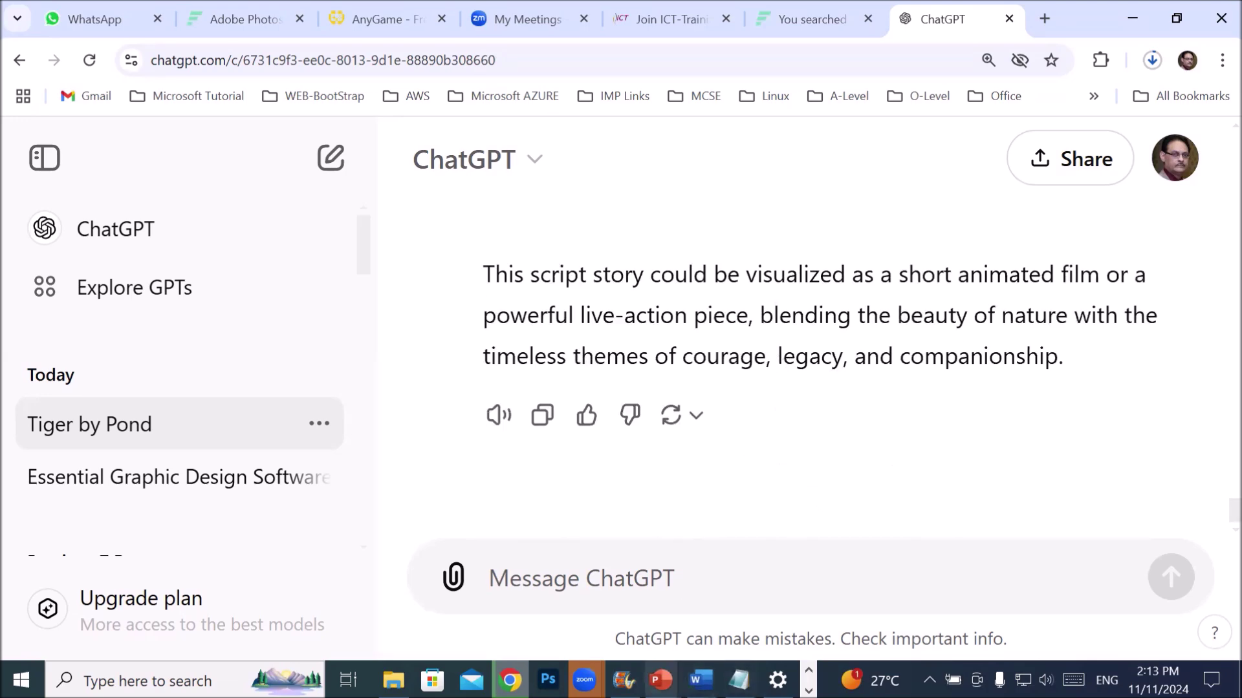
{"action": "scroll", "coordinate": [707, 523], "scroll_direction": "up", "scroll_amount": 5}
{"action": "scroll", "coordinate": [707, 522], "scroll_direction": "up", "scroll_amount": 20}
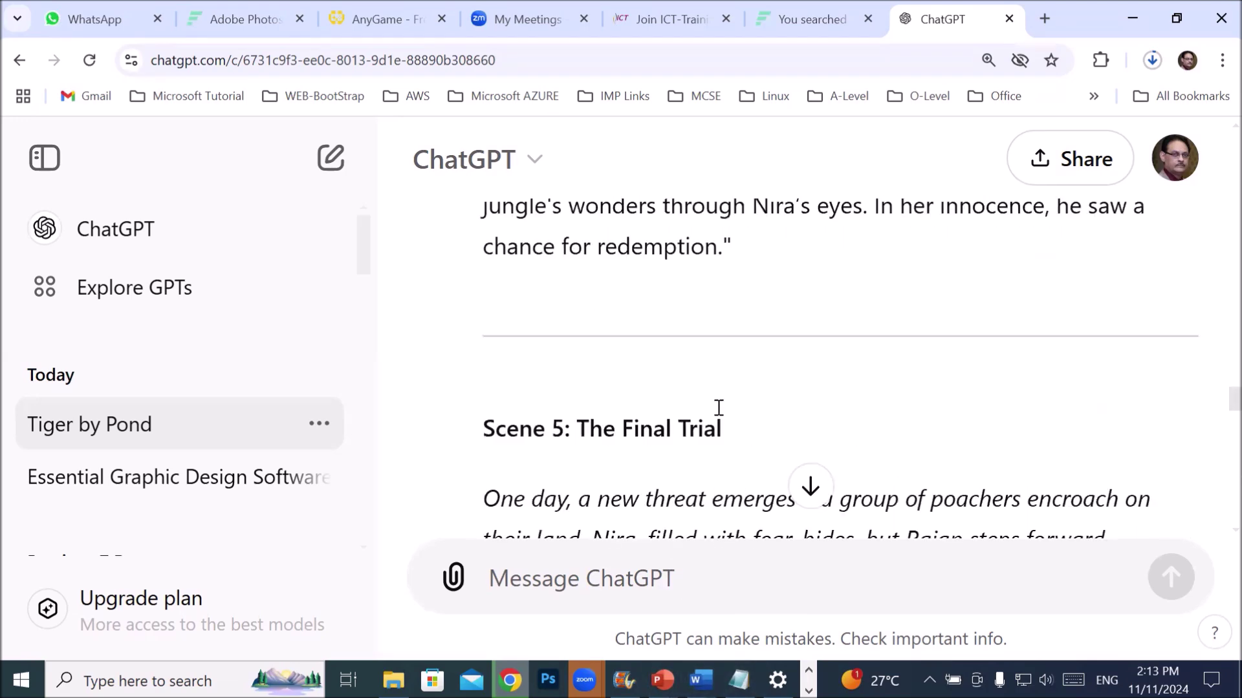
{"action": "scroll", "coordinate": [725, 412], "scroll_direction": "up", "scroll_amount": 20}
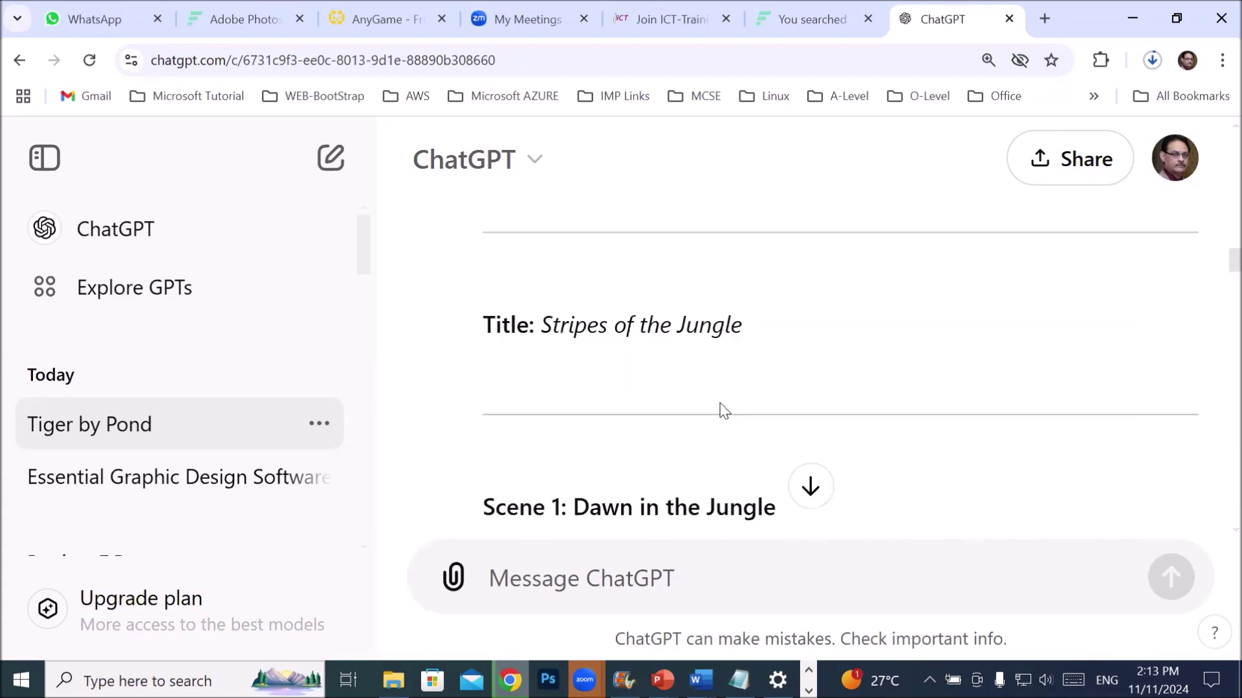
{"action": "scroll", "coordinate": [720, 402], "scroll_direction": "up", "scroll_amount": 15}
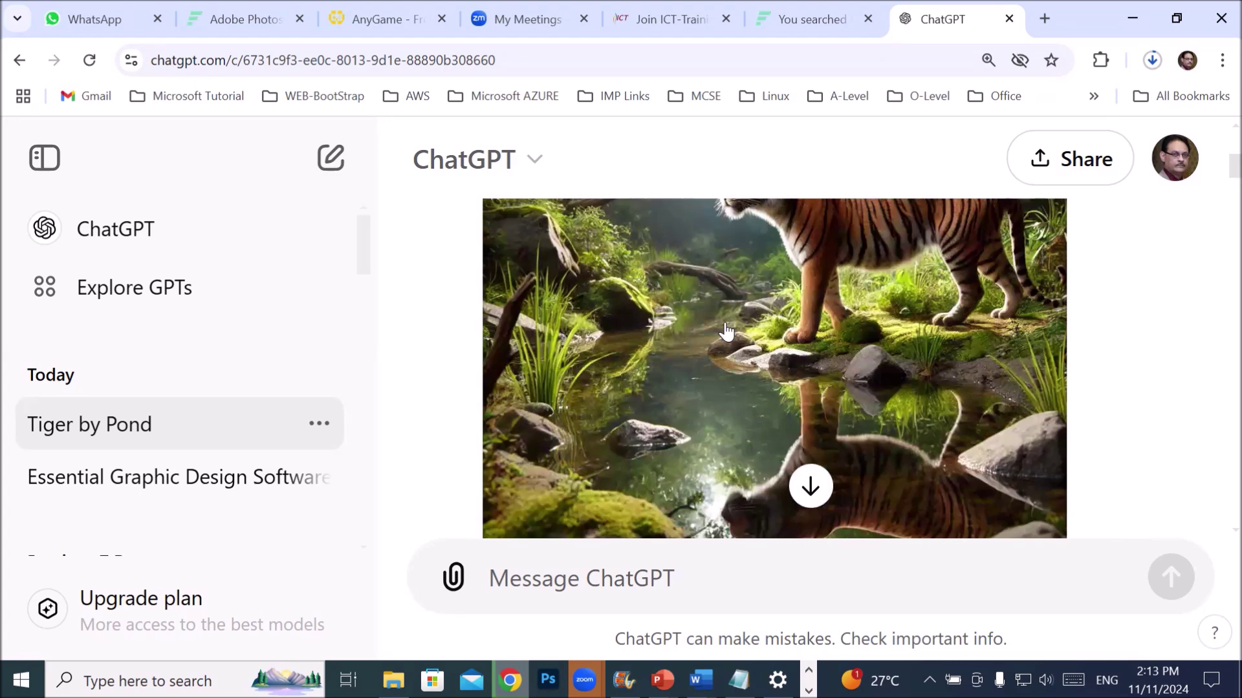
- Open the tiger-by-pond image full size and download it
{"action": "left_click", "coordinate": [726, 330]}
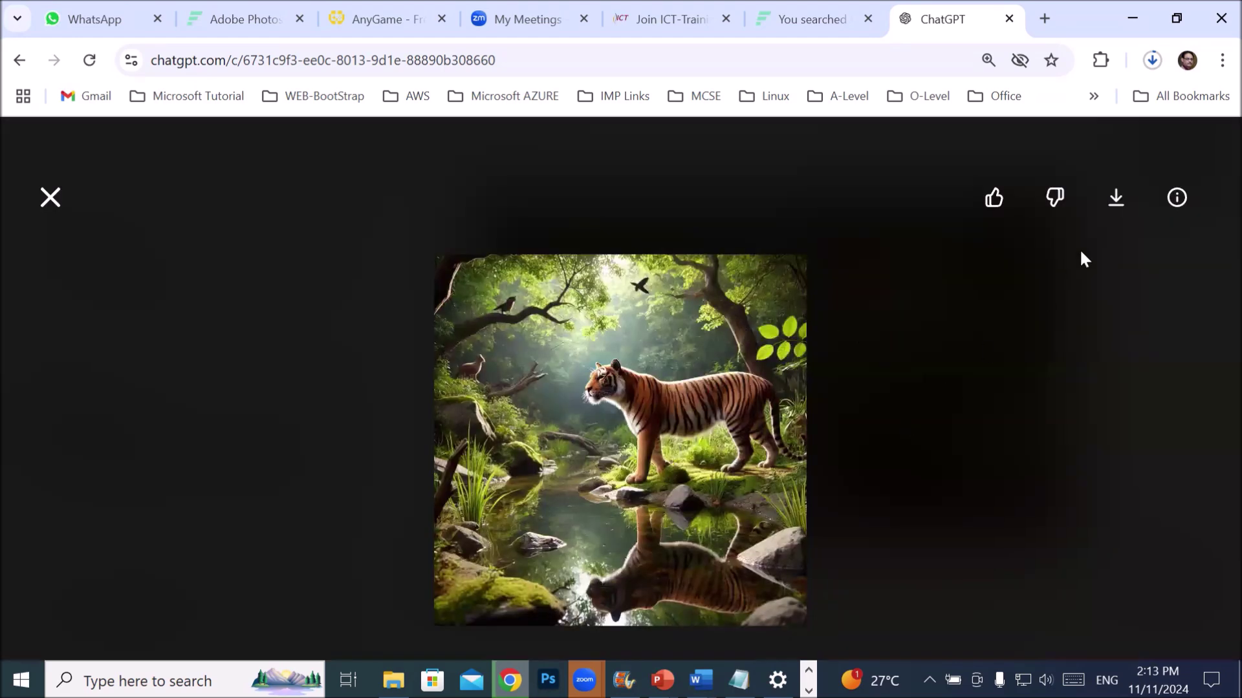
{"action": "left_click", "coordinate": [1117, 199]}
{"action": "left_click", "coordinate": [50, 197]}
- Reopen the tiger-by-pond image and download it again
{"action": "scroll", "coordinate": [676, 397], "scroll_direction": "up", "scroll_amount": 3}
{"action": "scroll", "coordinate": [679, 388], "scroll_direction": "down", "scroll_amount": 4}
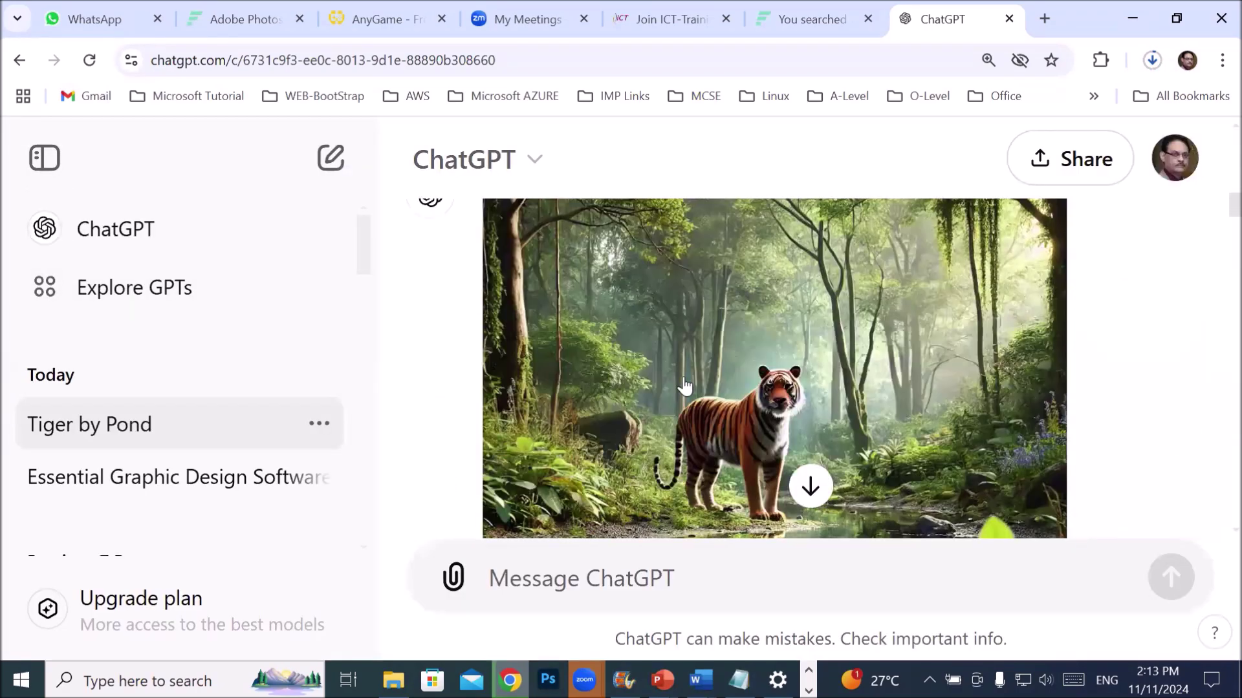
{"action": "left_click", "coordinate": [743, 352]}
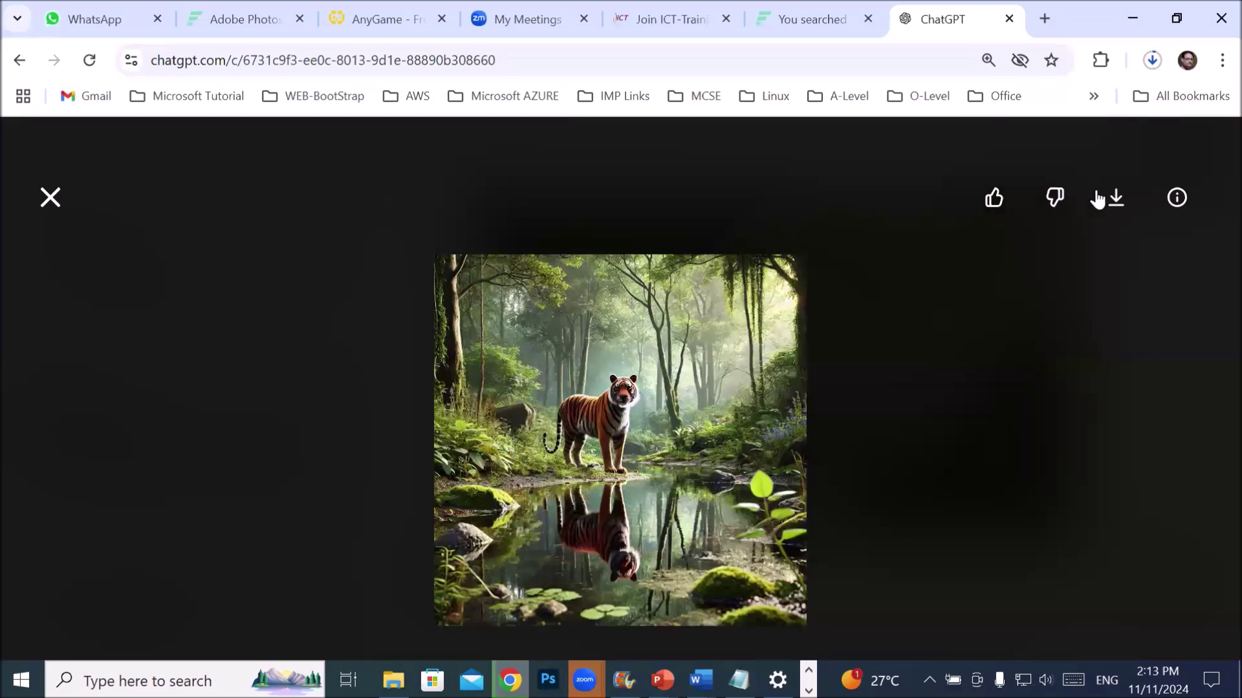
{"action": "left_click", "coordinate": [1116, 199]}
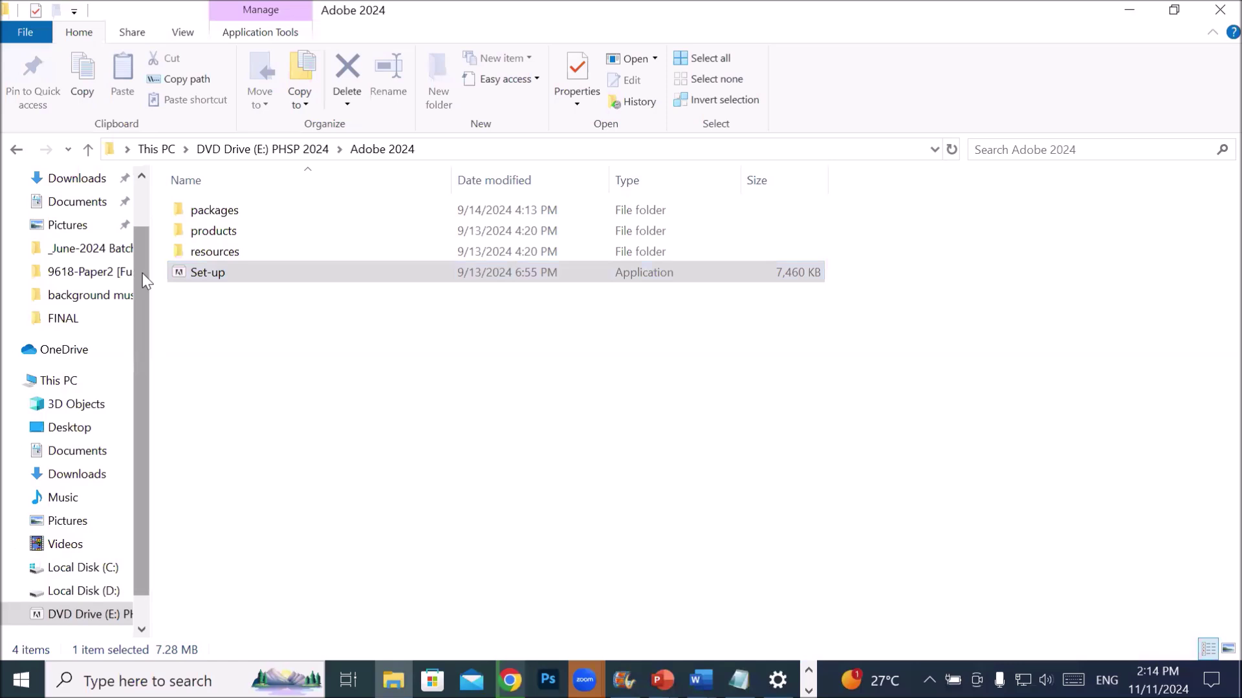
- Show Downloads with both DALL-E tiger images and close the Photoshop 2024 Install Complete dialog
{"action": "left_click_drag", "start_coordinate": [143, 272], "coordinate": [147, 205]}
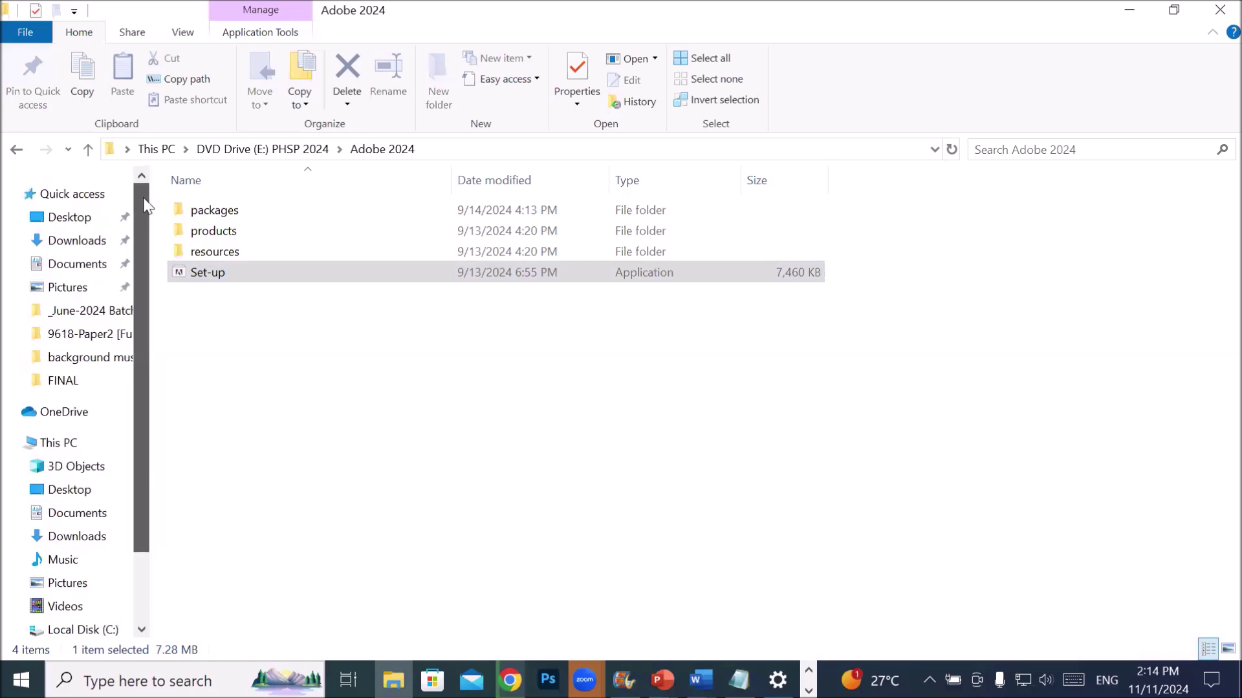
{"action": "left_click", "coordinate": [77, 241]}
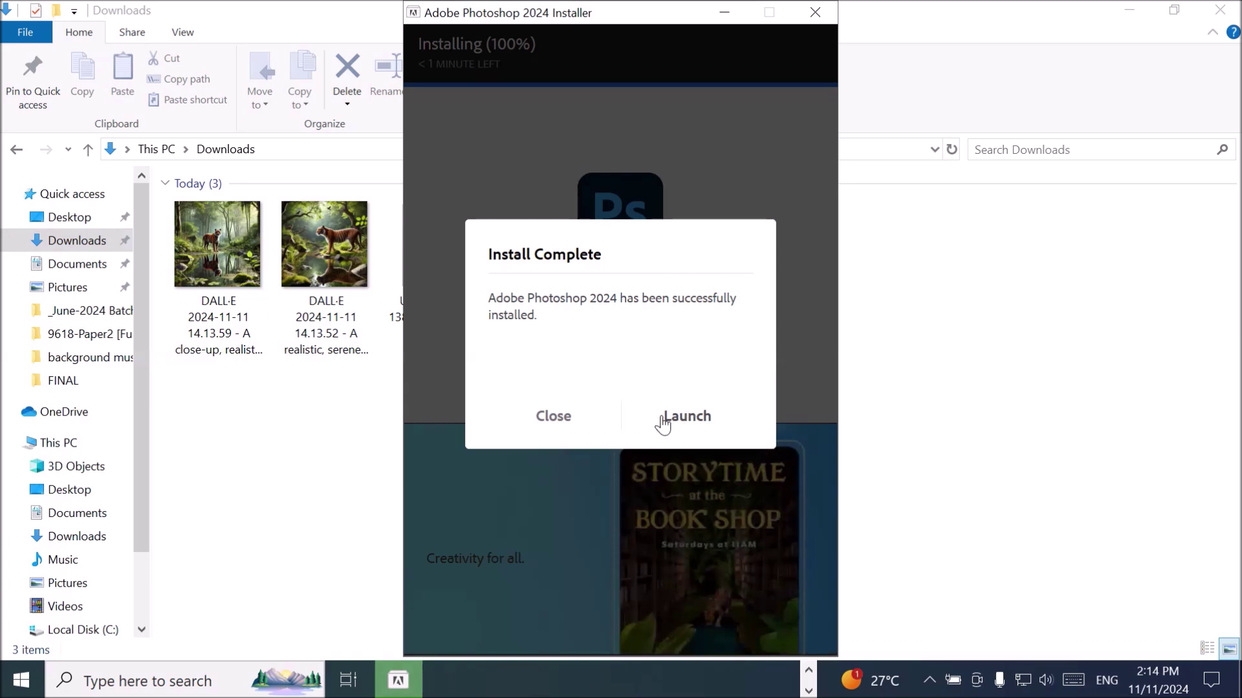
{"action": "left_click", "coordinate": [554, 417]}
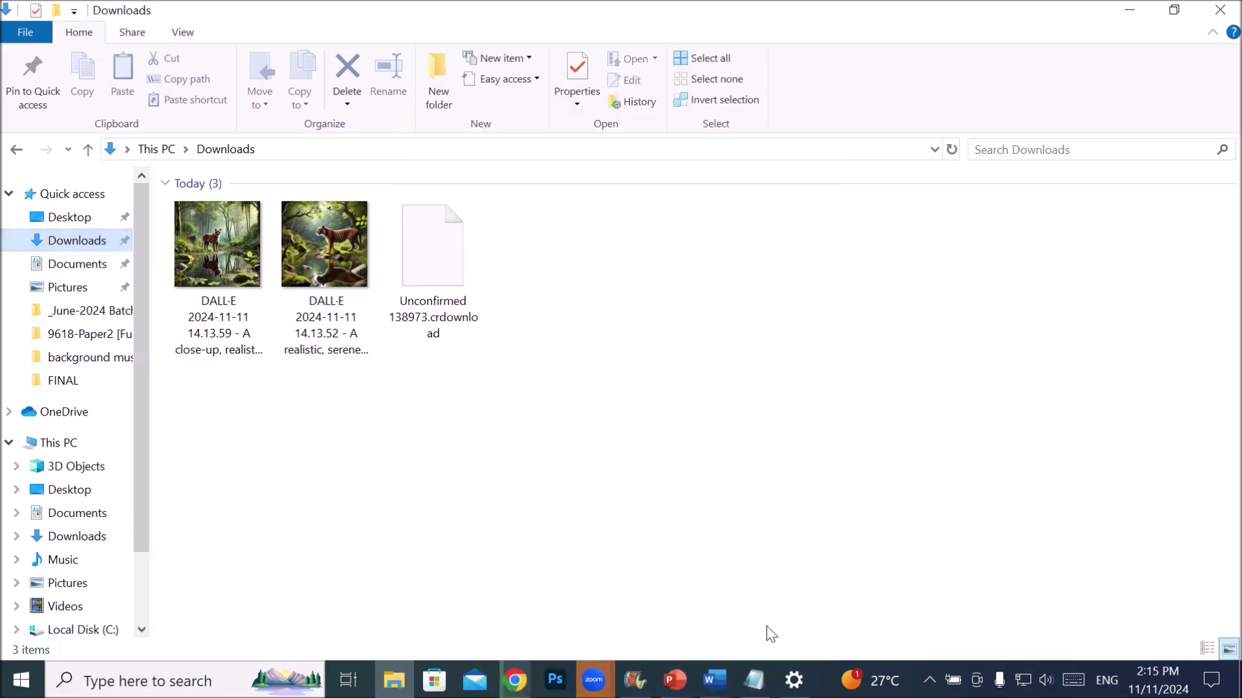
- Add item 'a) Run photoshop using START MENU' under the launch heading in Notepad
{"action": "left_click", "coordinate": [754, 680]}
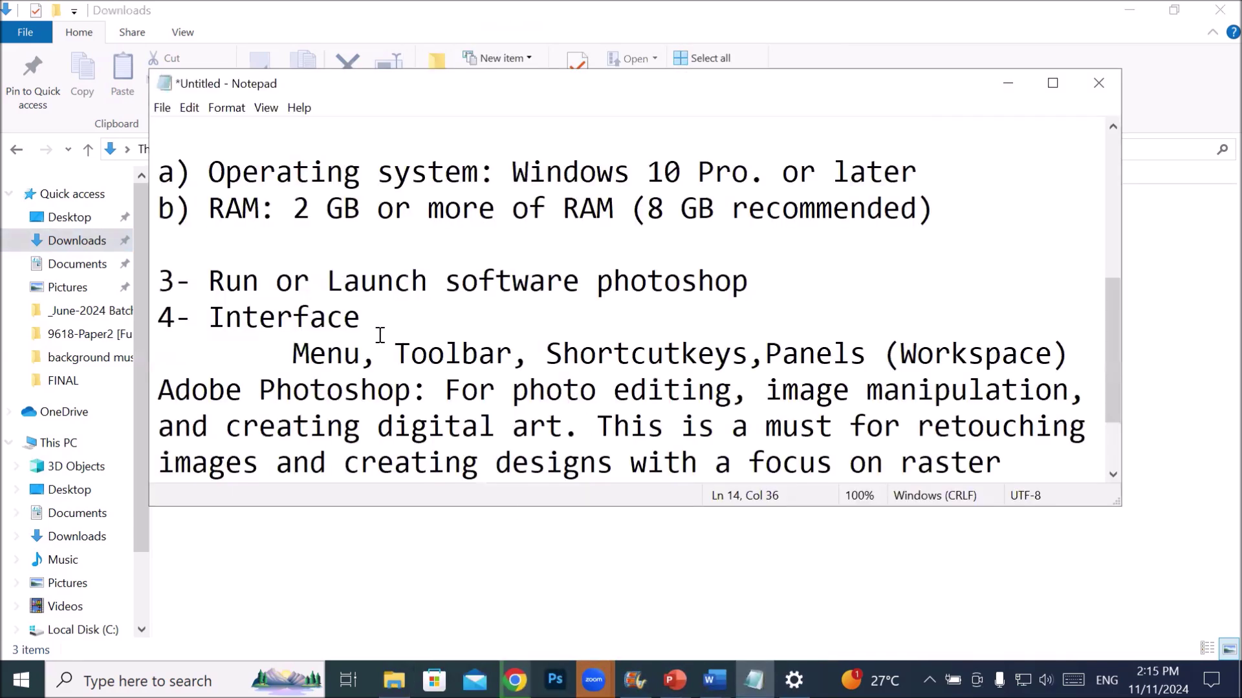
{"action": "scroll", "coordinate": [382, 335], "scroll_direction": "down", "scroll_amount": 1}
{"action": "scroll", "coordinate": [382, 335], "scroll_direction": "up", "scroll_amount": 1}
{"action": "key", "text": "Return"}
{"action": "type", "text": "a) "}
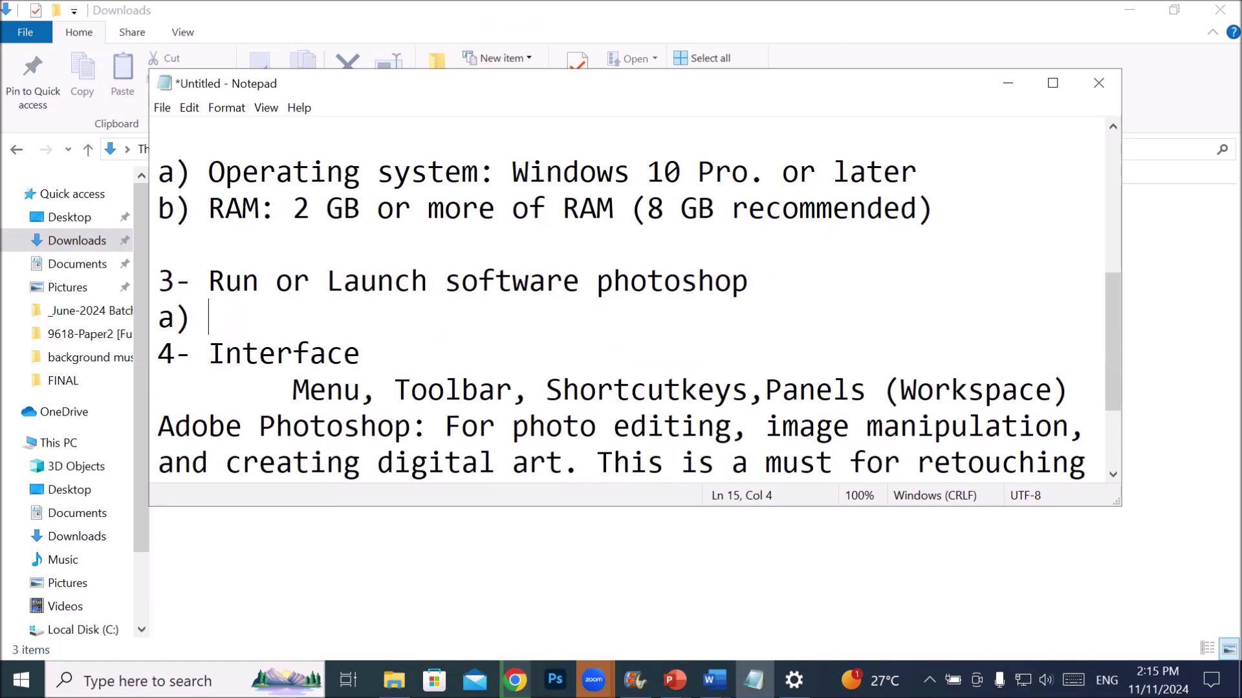
{"action": "type", "text": "Run photoshop usi"}
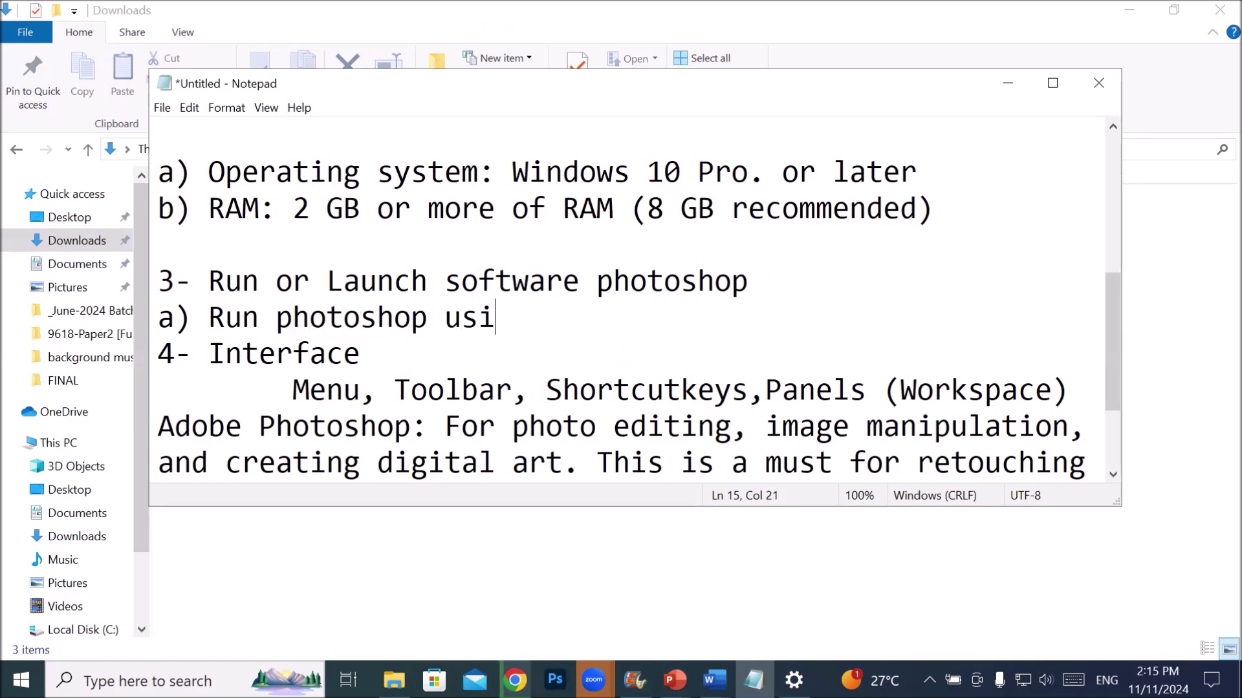
{"action": "type", "text": "ng START "}
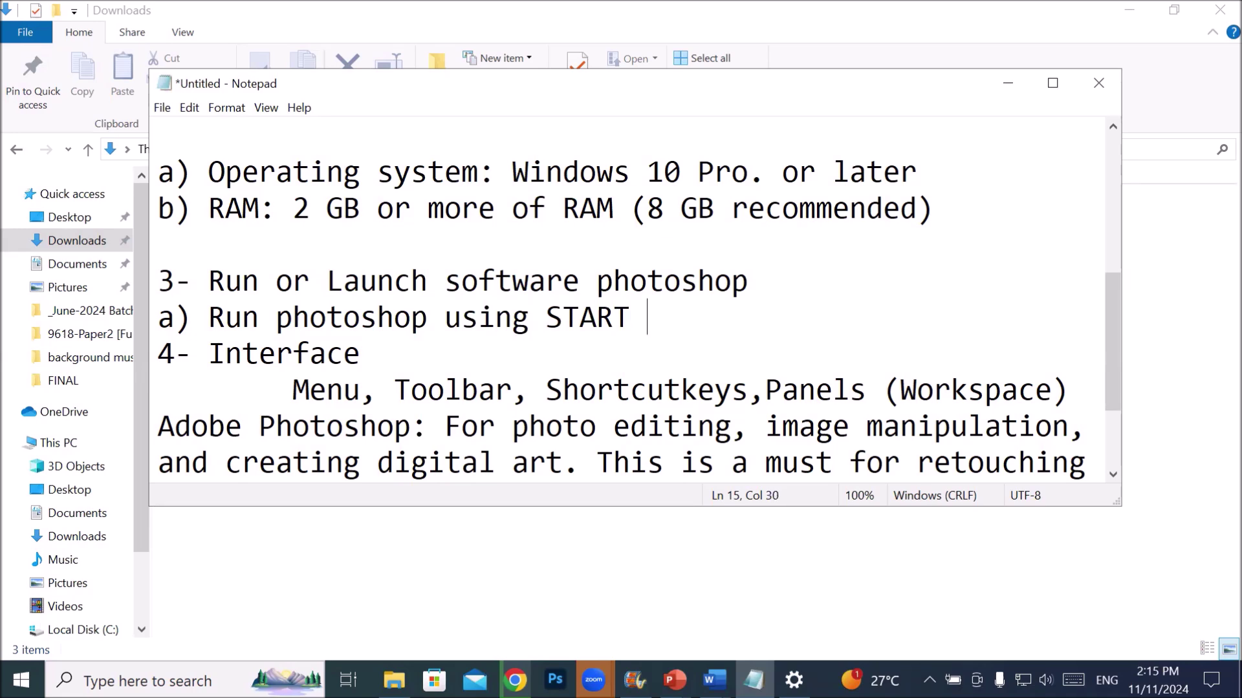
{"action": "type", "text": "MENU"}
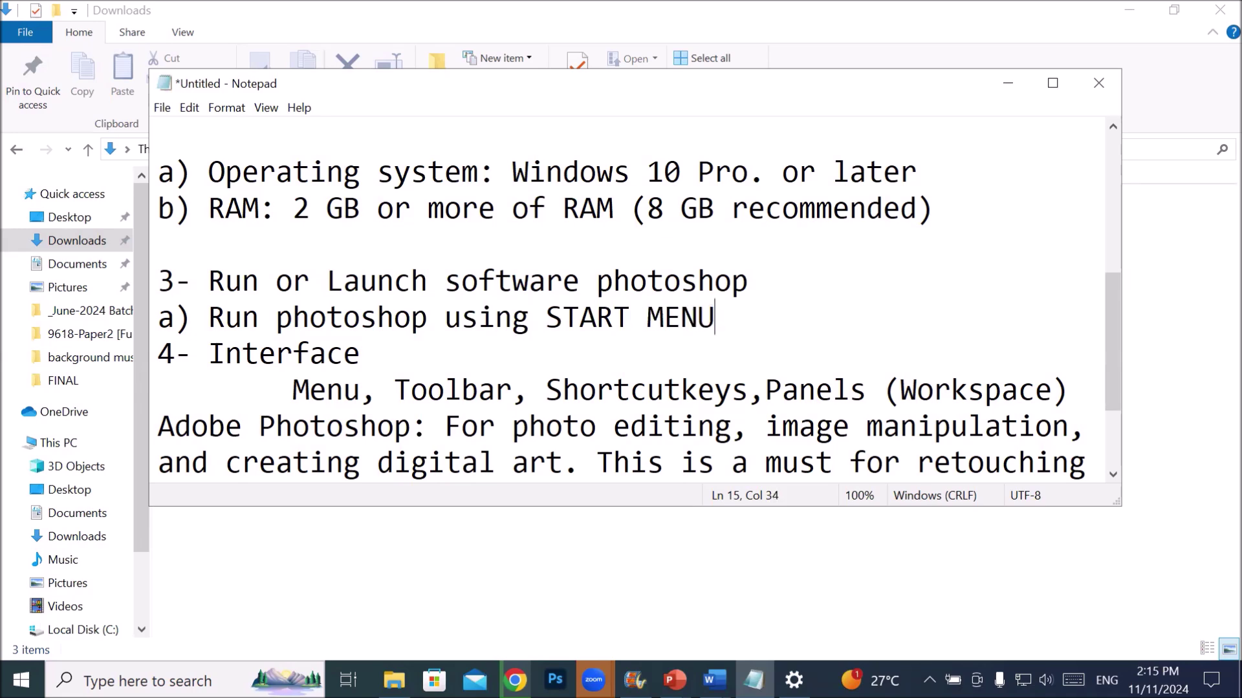
- Add items 'b) TYpe in Search bar' and 'c) Pin Adobe photoshop at taskbar'
{"action": "key", "text": "Return"}
{"action": "type", "text": "b) "}
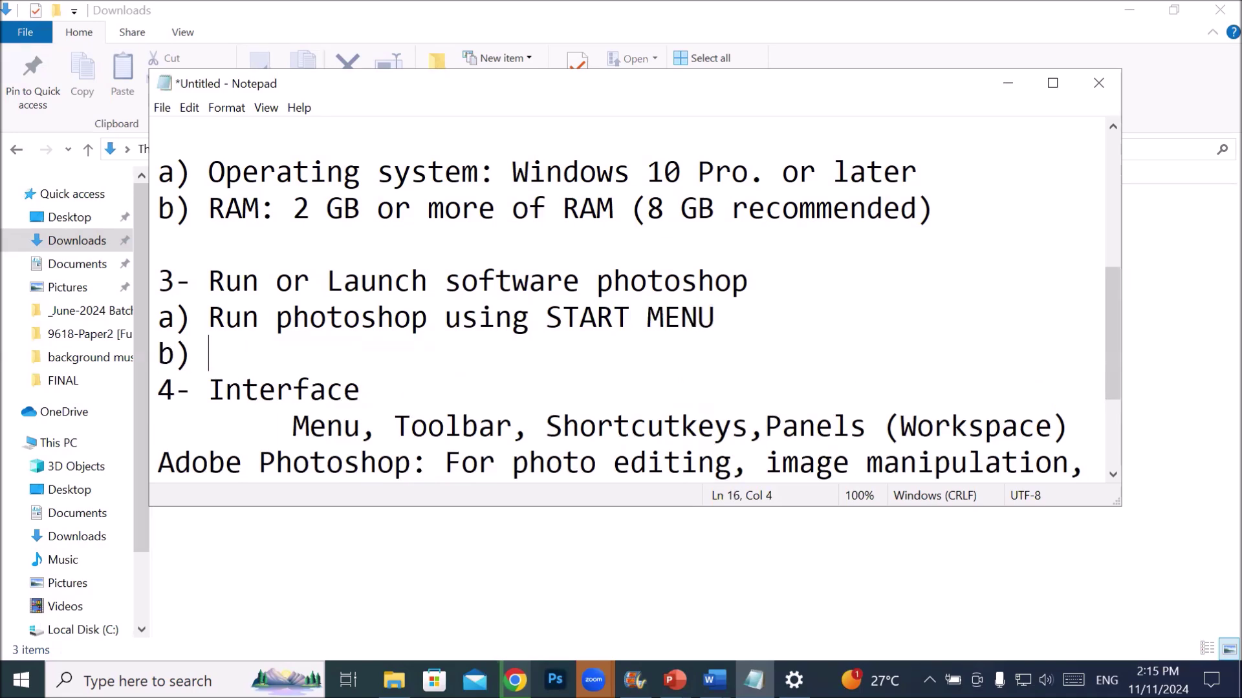
{"action": "type", "text": "TYpe in"}
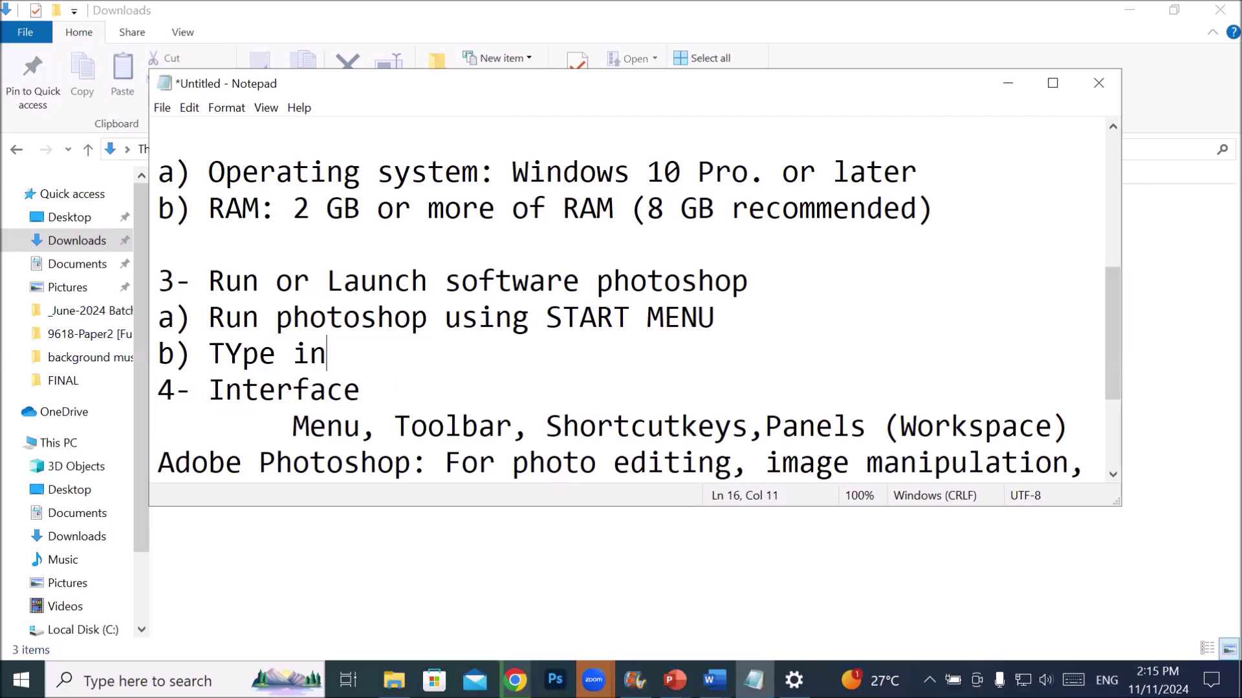
{"action": "type", "text": " Search bar"}
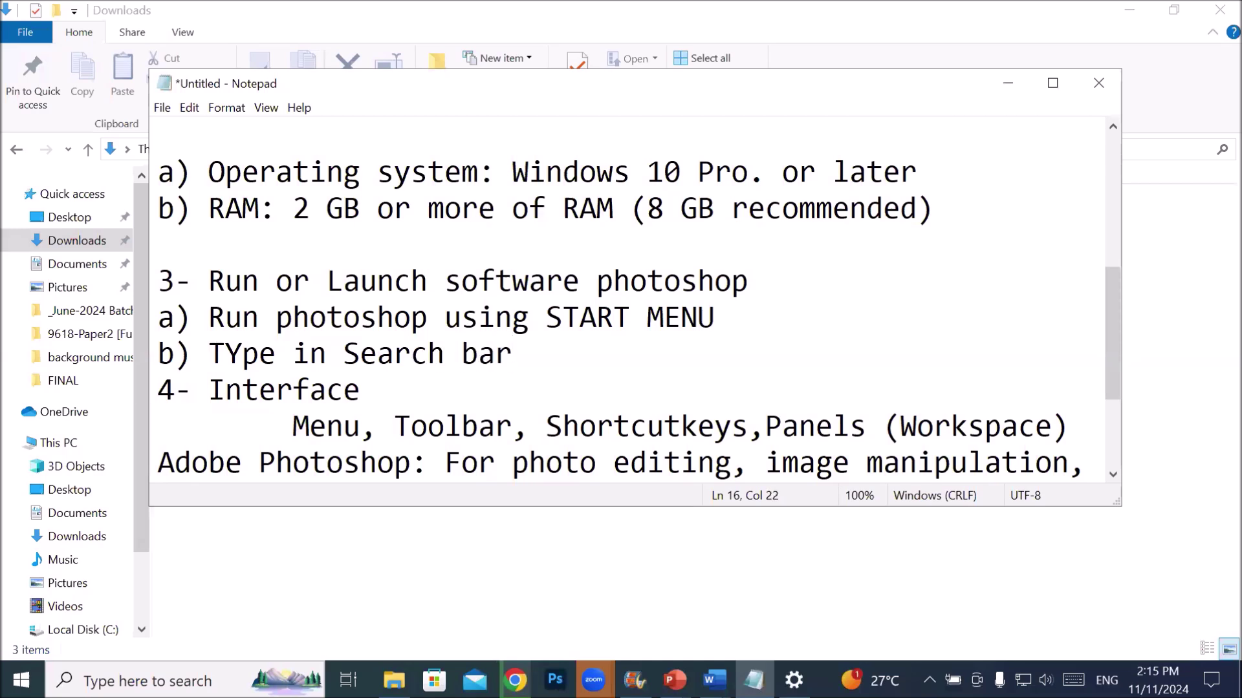
{"action": "key", "text": "Return"}
{"action": "type", "text": "c)"}
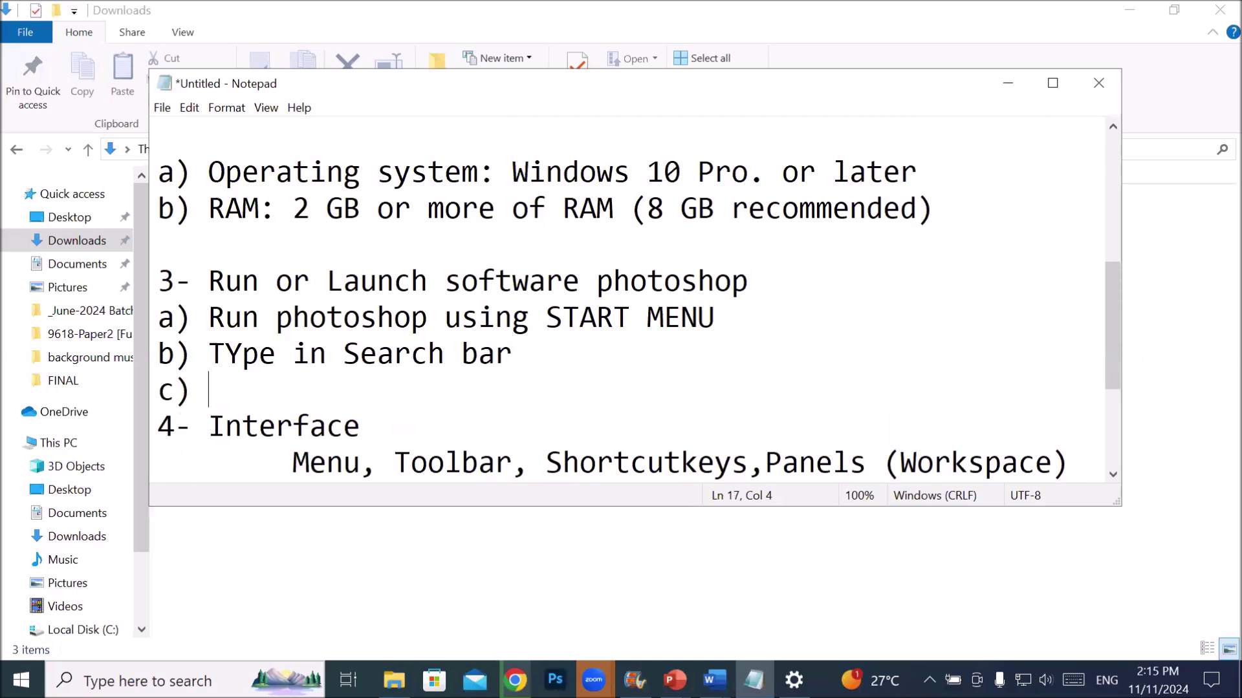
{"action": "type", "text": " Pin Ado"}
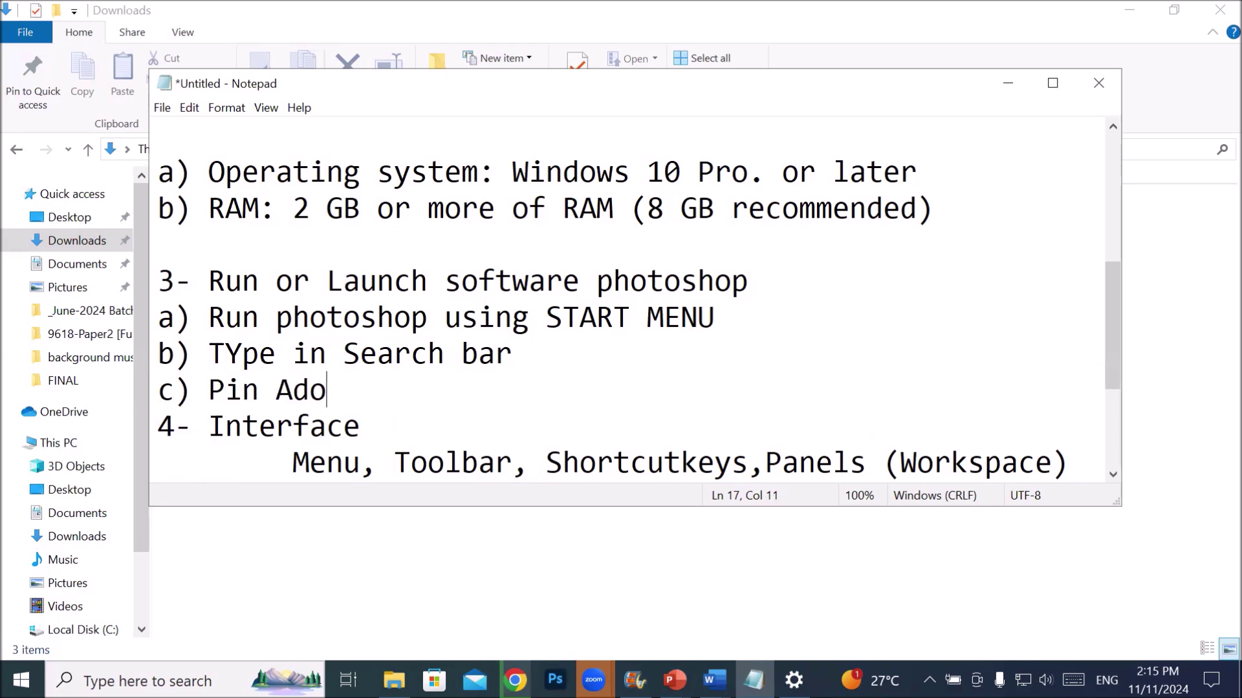
{"action": "type", "text": "be photosho"}
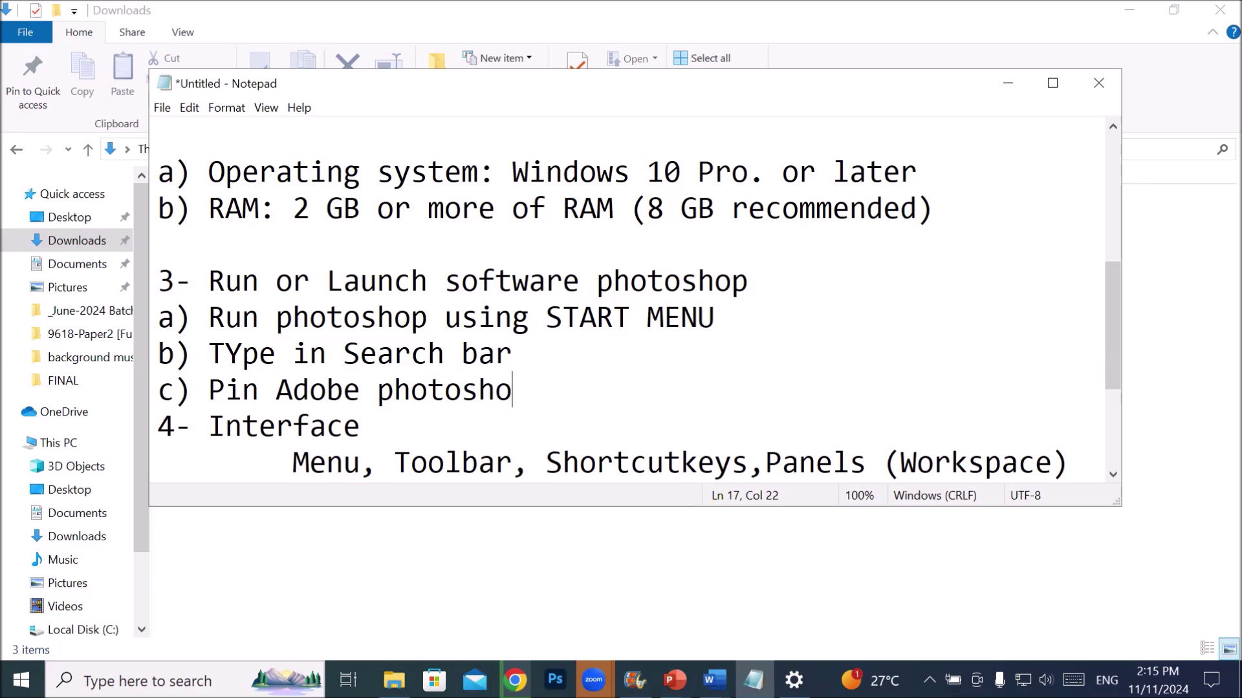
{"action": "type", "text": "p at taskbar"}
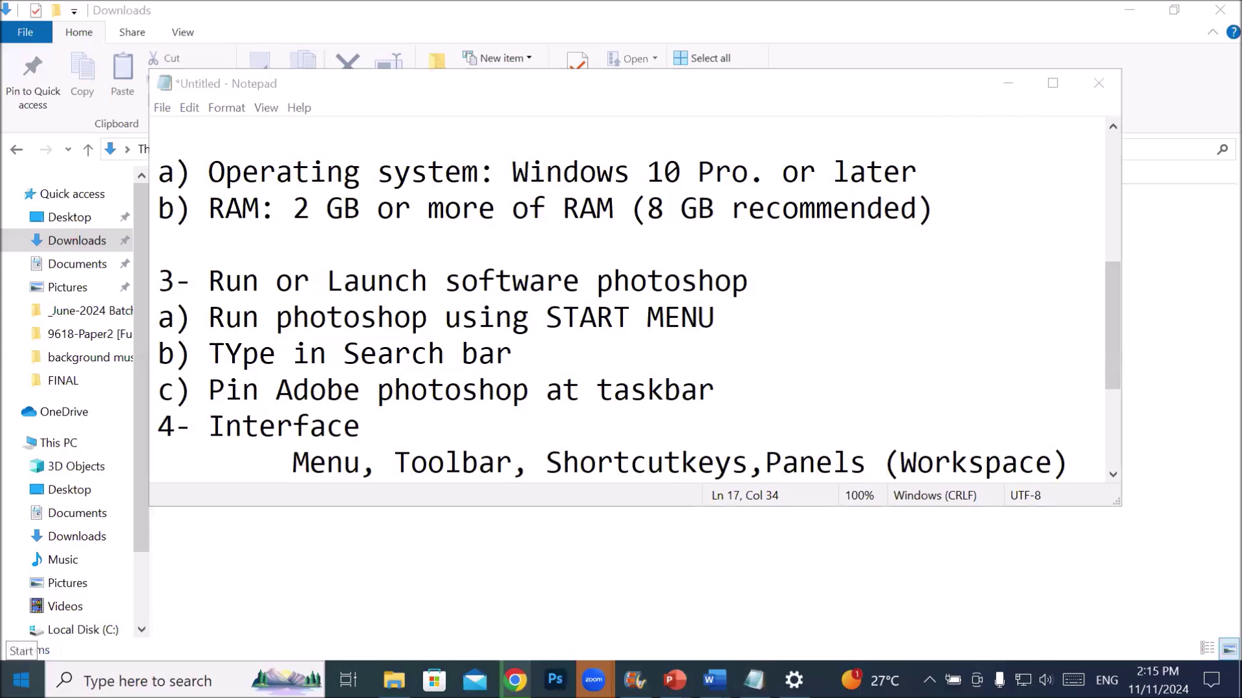
{"action": "left_click", "coordinate": [21, 679]}
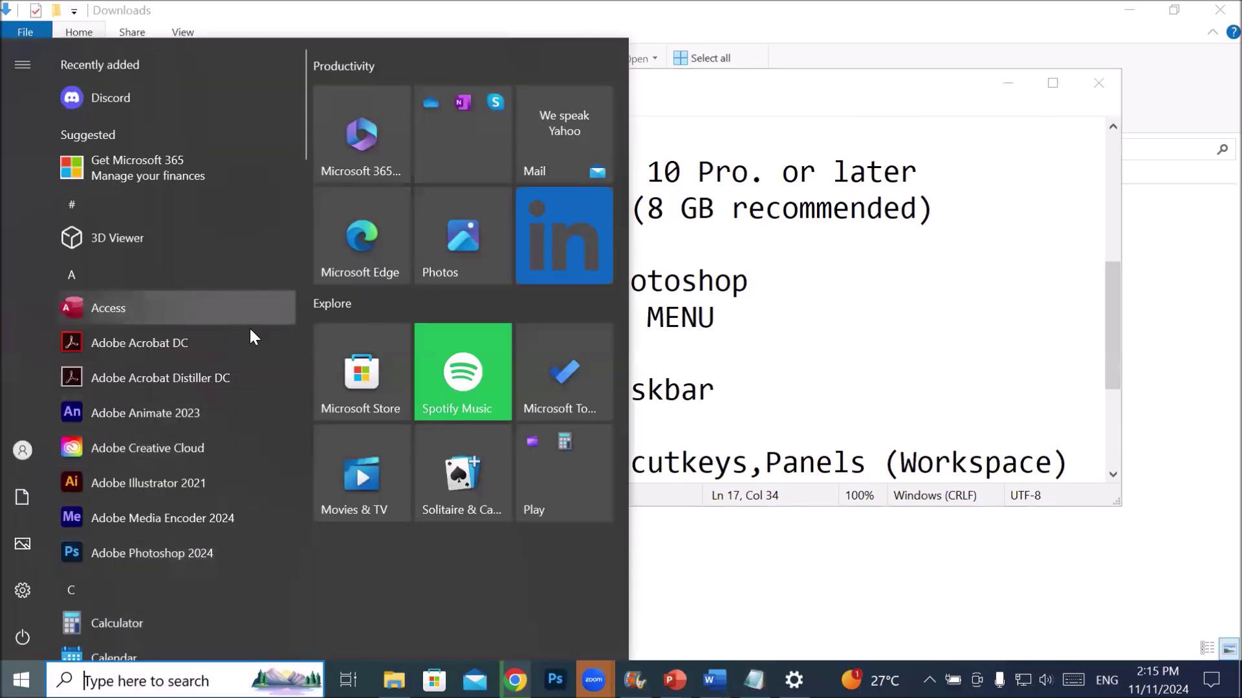
- Launch Adobe Photoshop 2024 from the Start menu app list, then return to Notepad
{"action": "scroll", "coordinate": [252, 343], "scroll_direction": "down", "scroll_amount": 3}
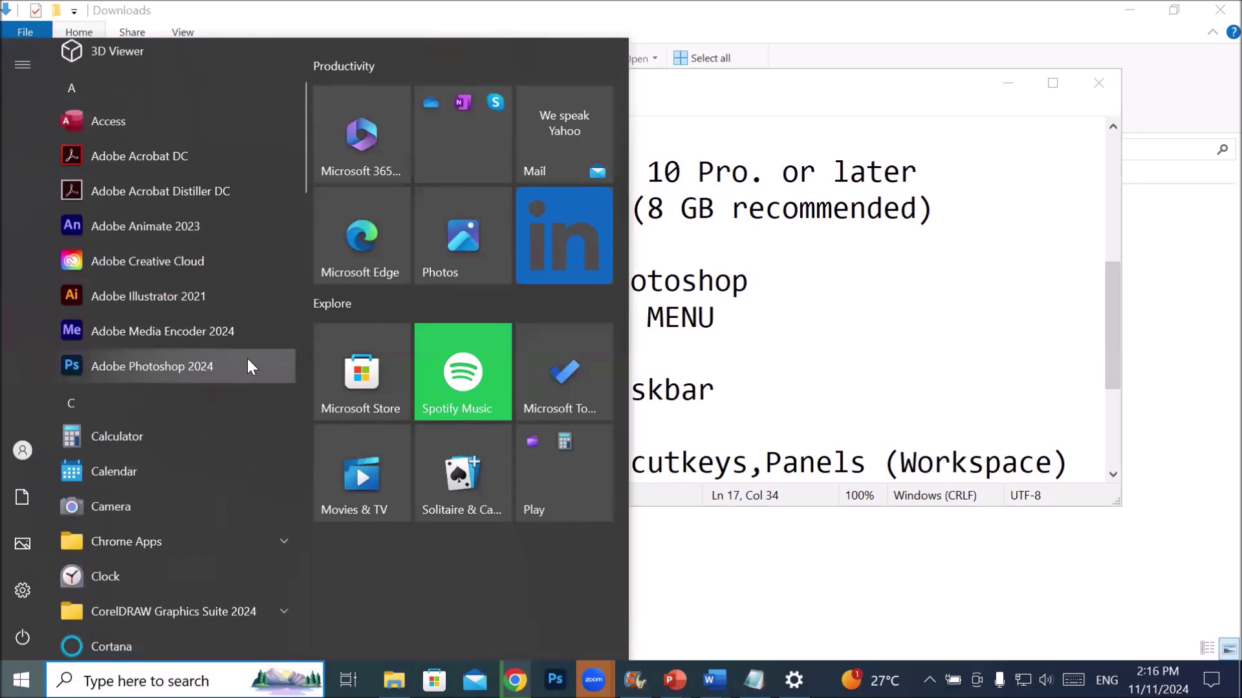
{"action": "left_click", "coordinate": [198, 376]}
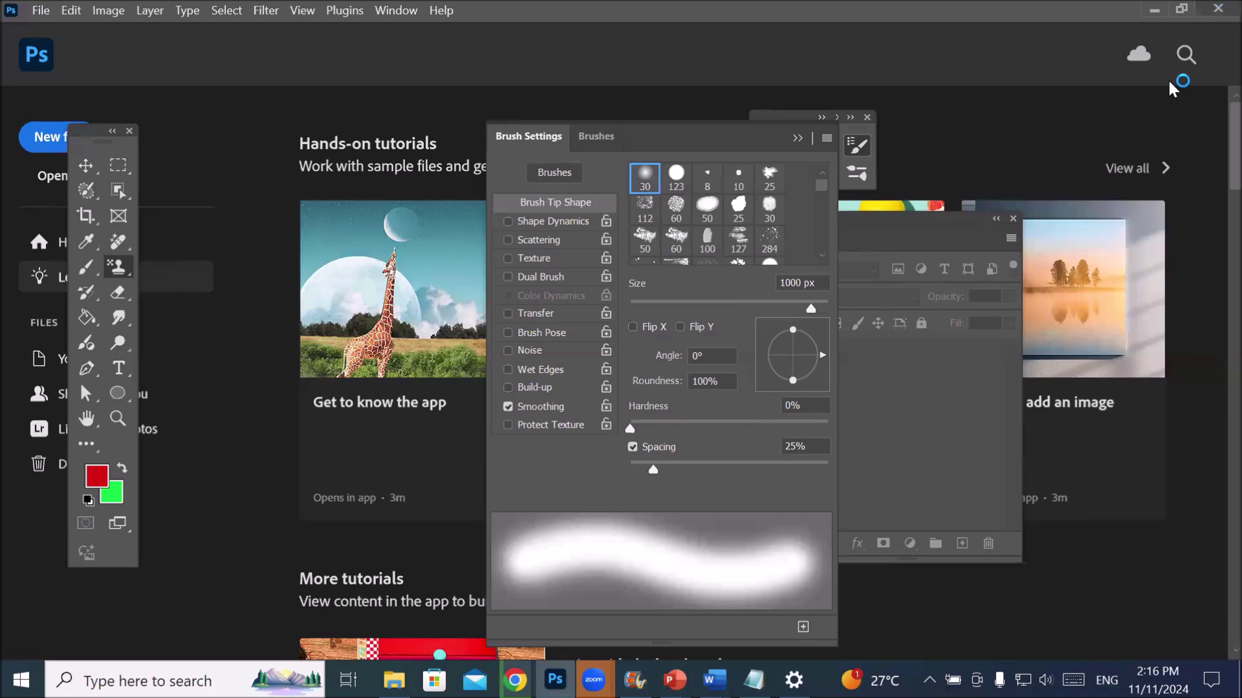
{"action": "key", "text": "alt+Tab"}
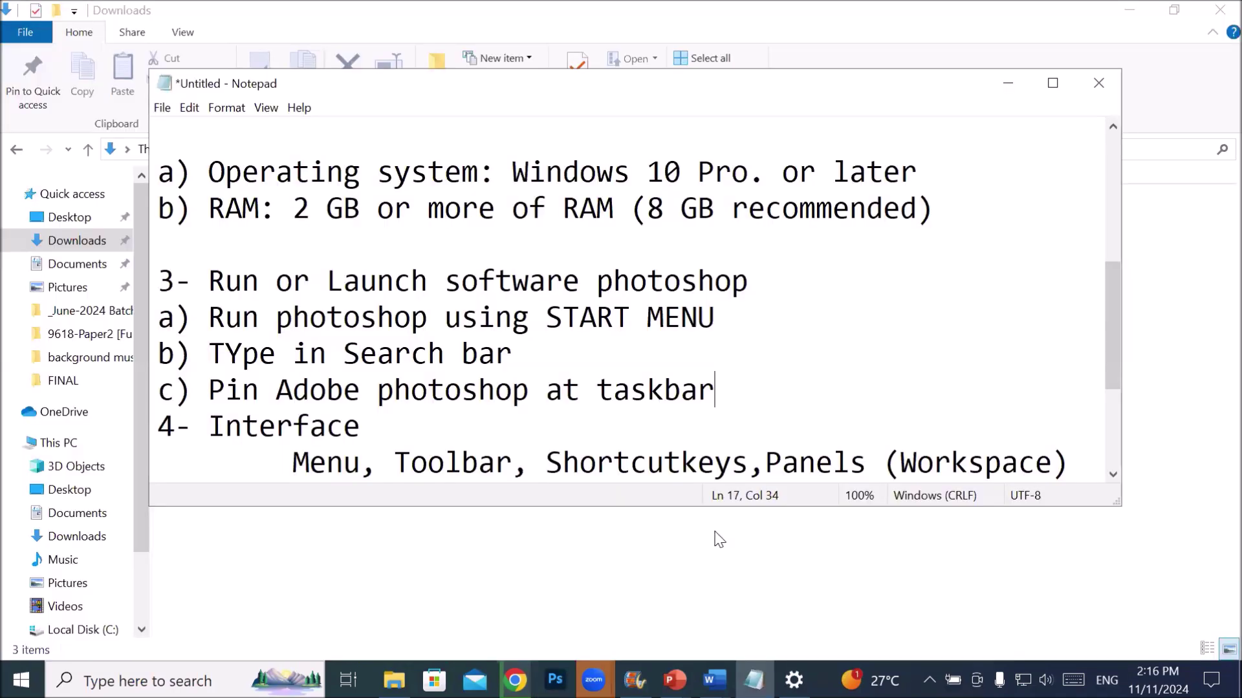
- Highlight the launch heading, then the Start menu and search bar method lines
{"action": "left_click_drag", "start_coordinate": [225, 282], "coordinate": [664, 274]}
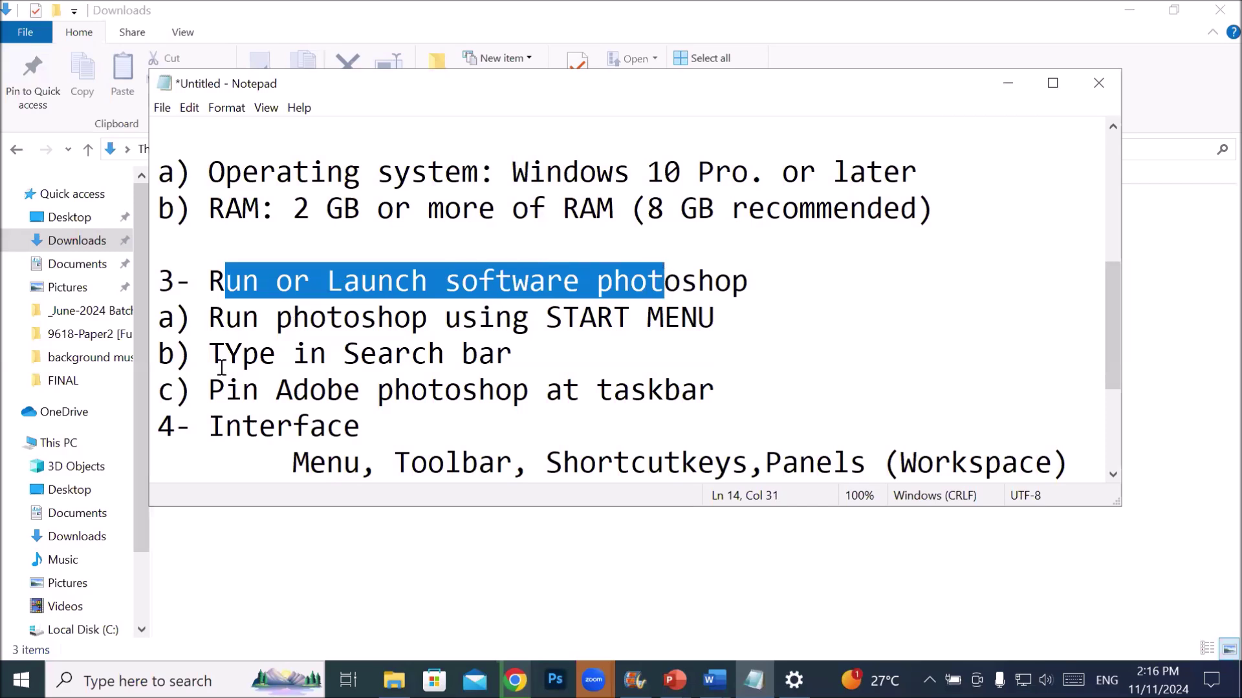
{"action": "left_click", "coordinate": [599, 280]}
{"action": "left_click_drag", "start_coordinate": [260, 317], "coordinate": [745, 318]}
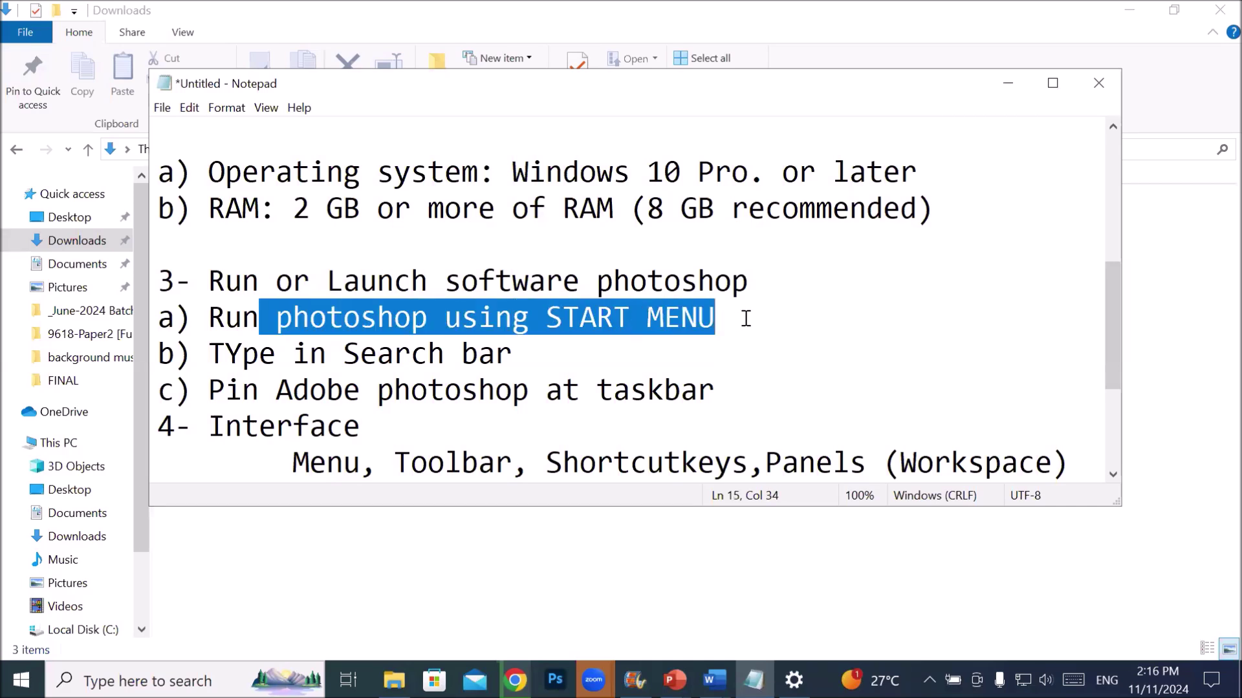
{"action": "left_click_drag", "start_coordinate": [225, 354], "coordinate": [495, 354]}
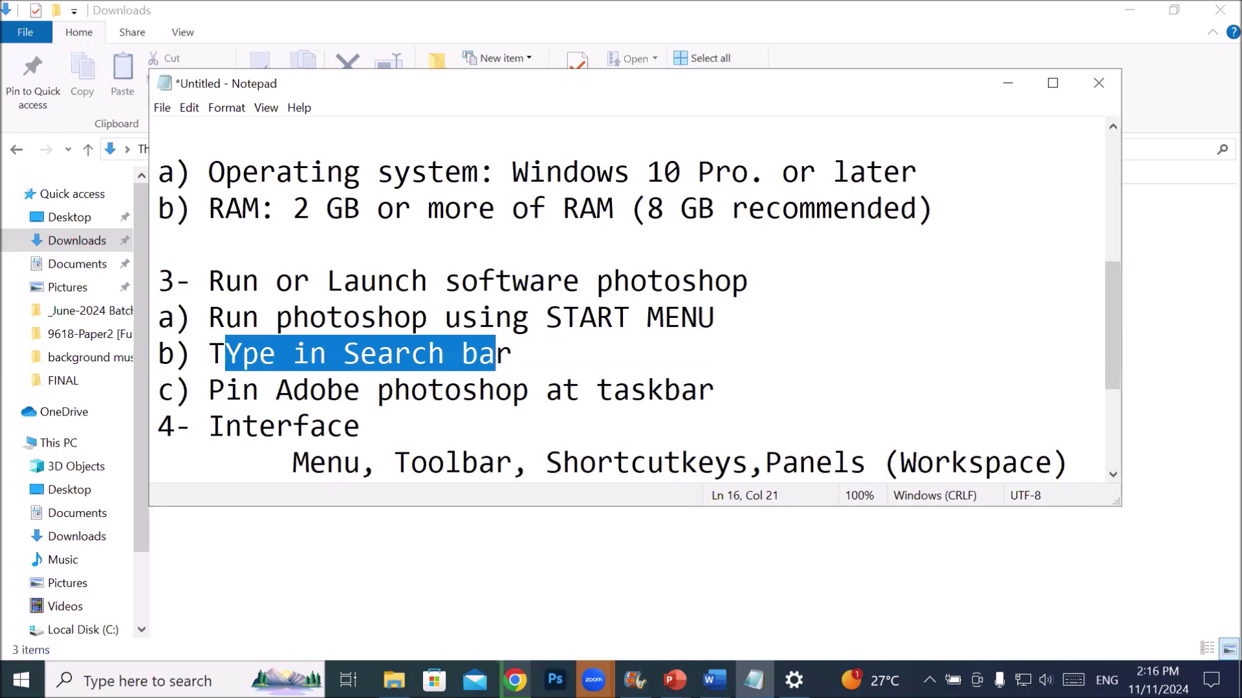
- Search Windows for 'photoshop' and launch Adobe Photoshop 2024 from Best match
{"action": "key", "text": "super+s"}
{"action": "type", "text": "p"}
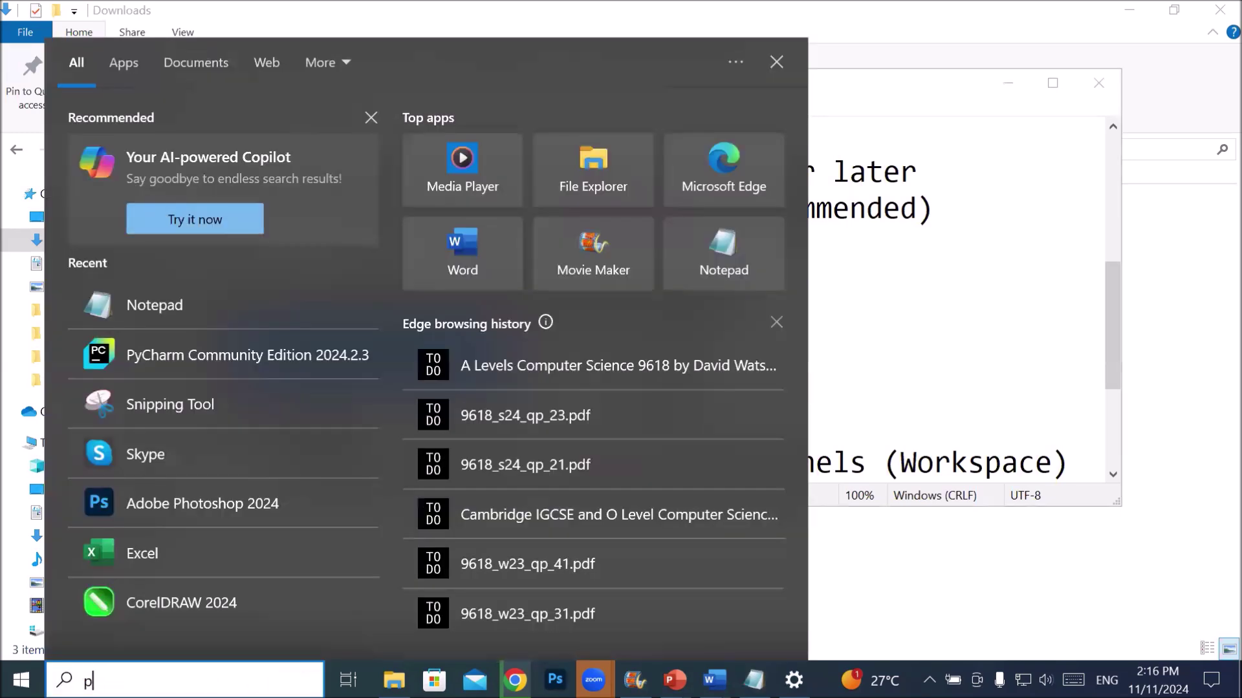
{"action": "type", "text": "hoto"}
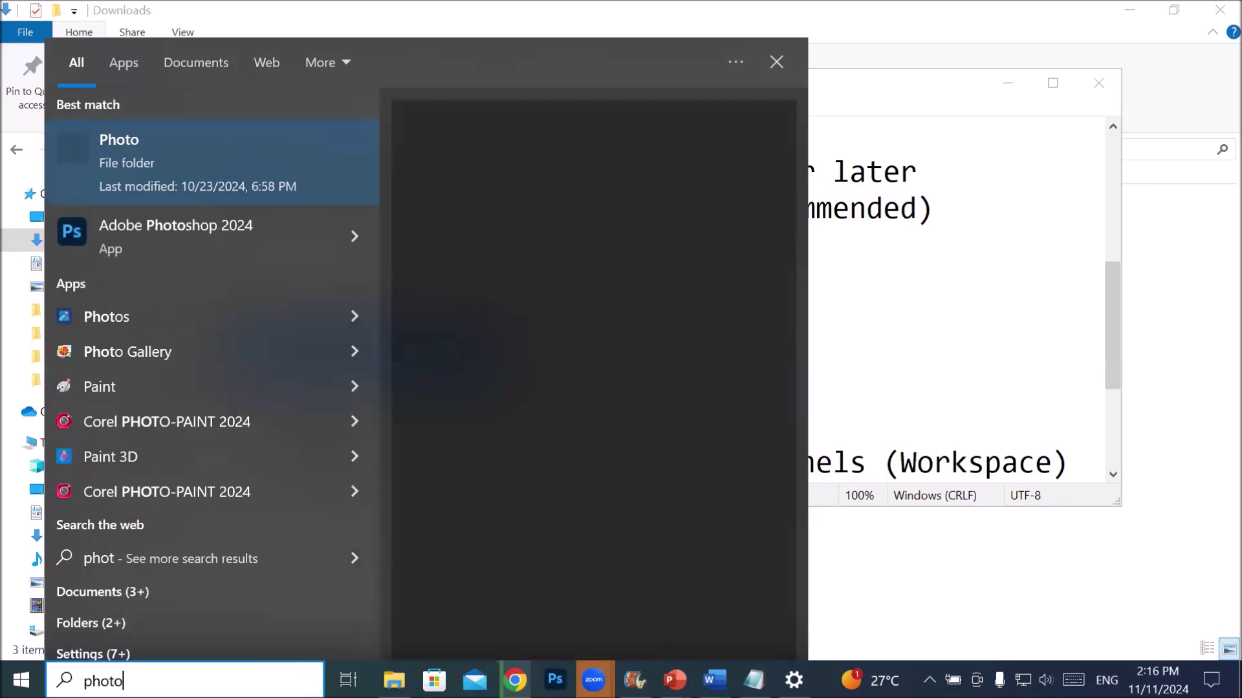
{"action": "type", "text": "shop"}
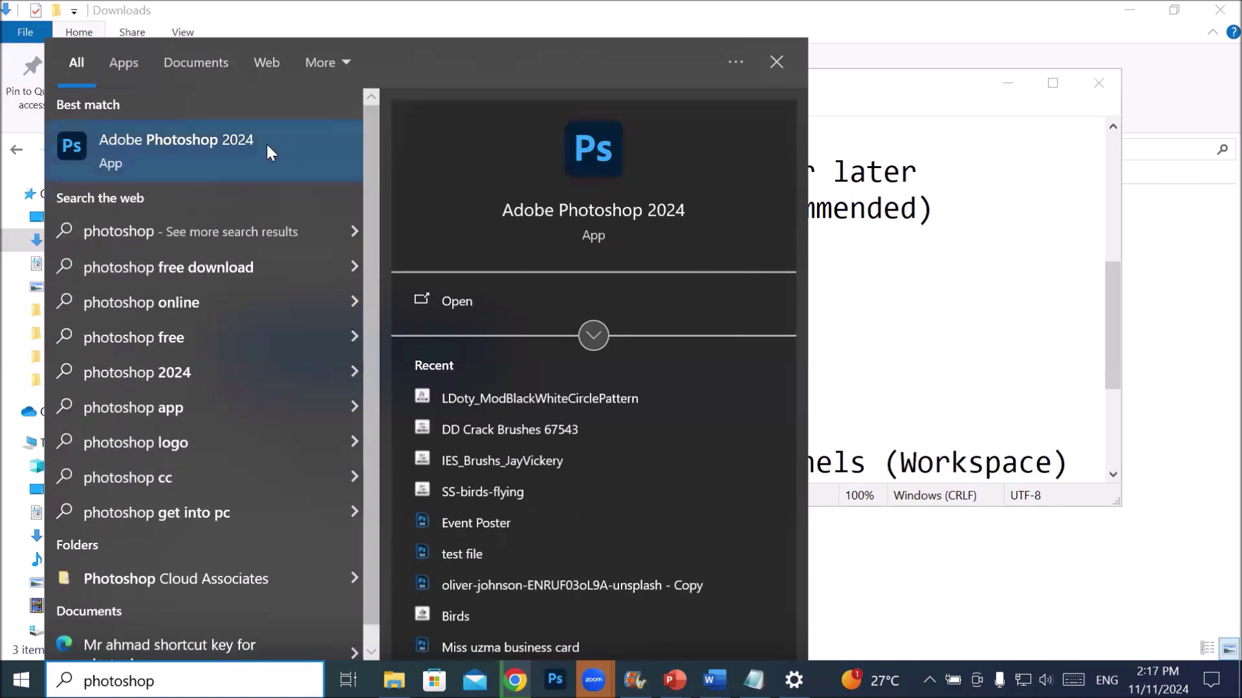
{"action": "left_click", "coordinate": [267, 145]}
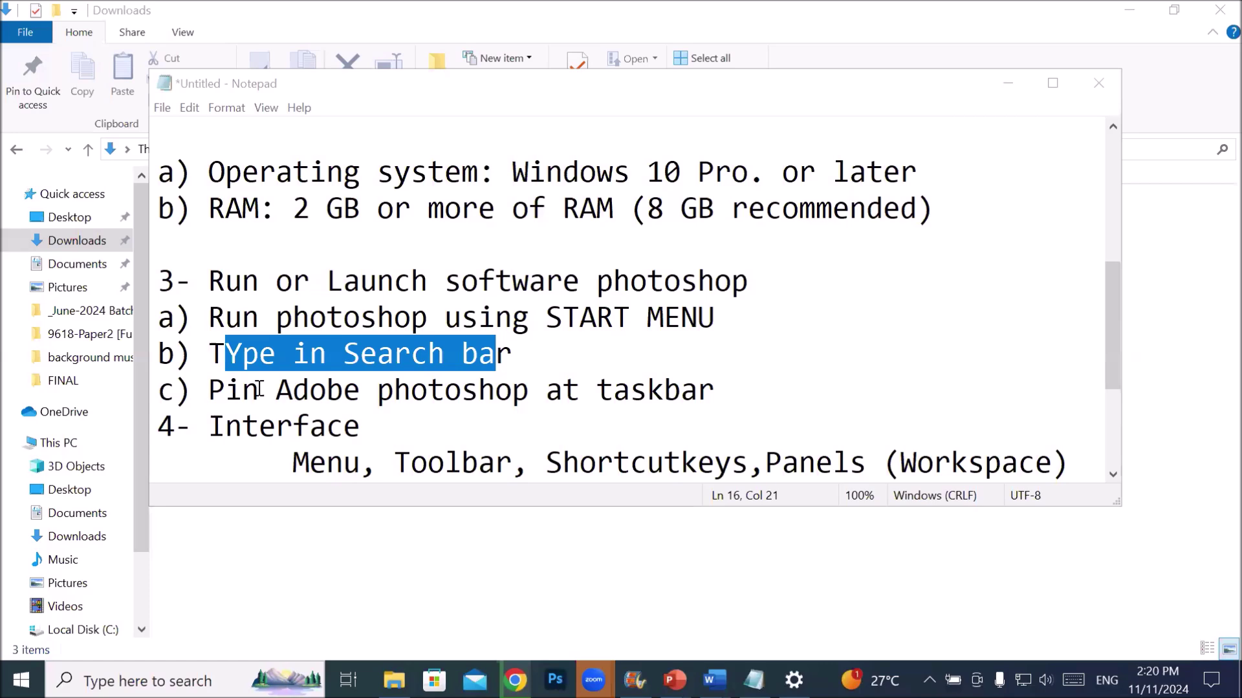
- Highlight the line about pinning Photoshop to the taskbar and raise the taskbar to two rows
{"action": "left_click_drag", "start_coordinate": [208, 390], "coordinate": [716, 377]}
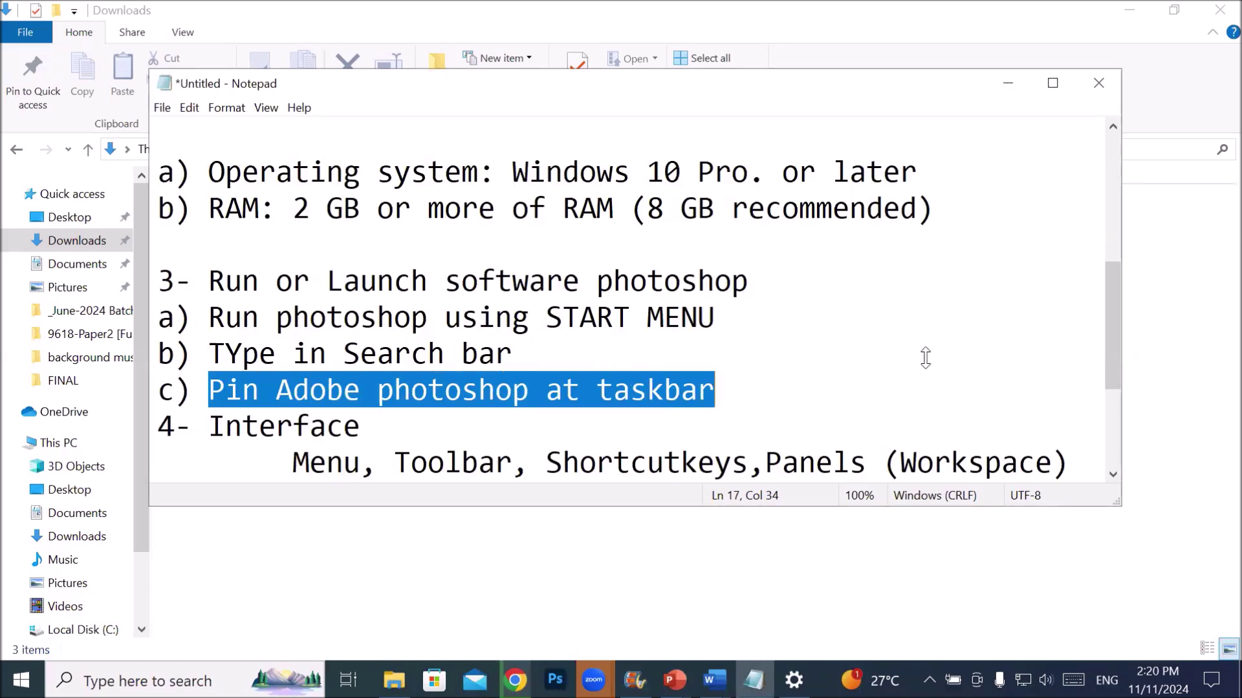
{"action": "left_click_drag", "start_coordinate": [829, 660], "coordinate": [835, 620]}
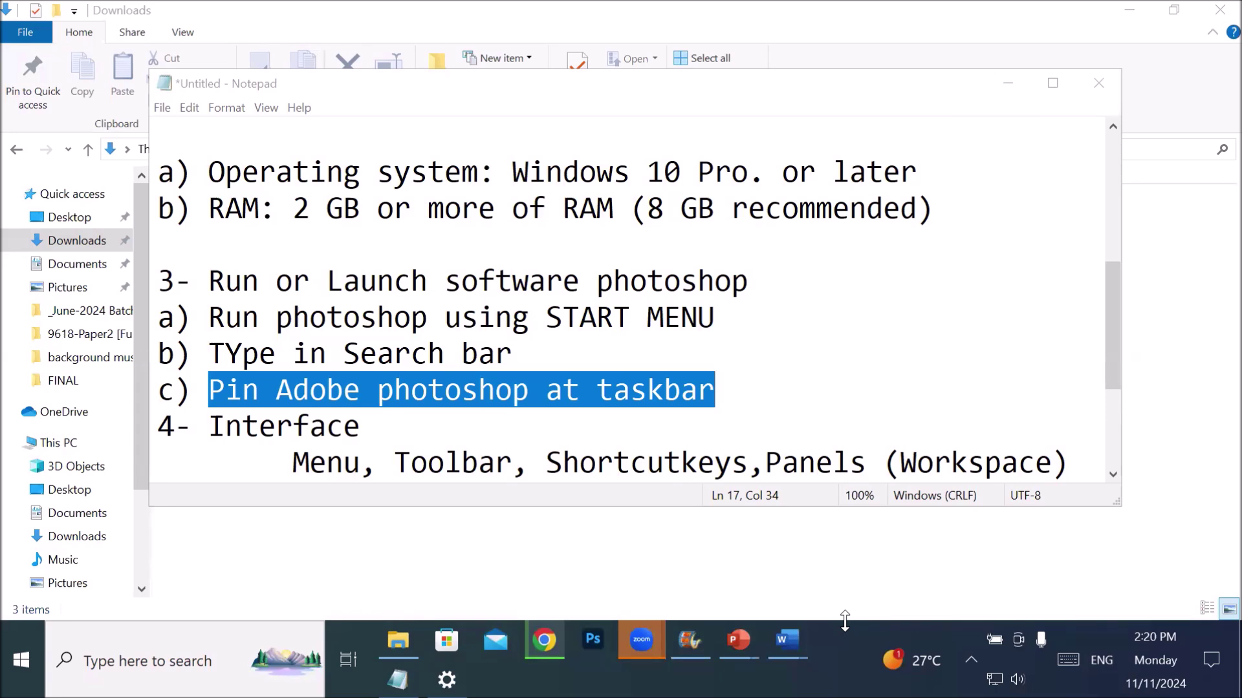
- Stretch the taskbar to about half the screen, briefly open search, then bring up the touch keyboard
{"action": "left_click_drag", "start_coordinate": [499, 432], "coordinate": [491, 380]}
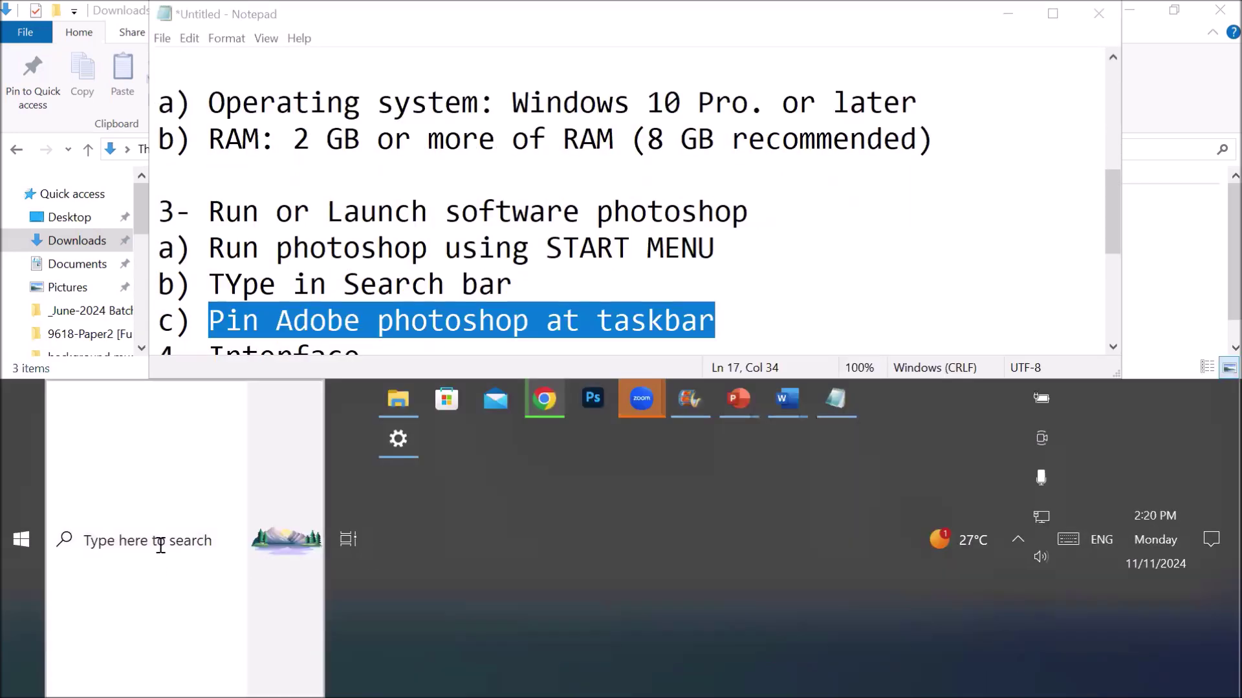
{"action": "left_click", "coordinate": [130, 552]}
{"action": "left_click", "coordinate": [392, 575]}
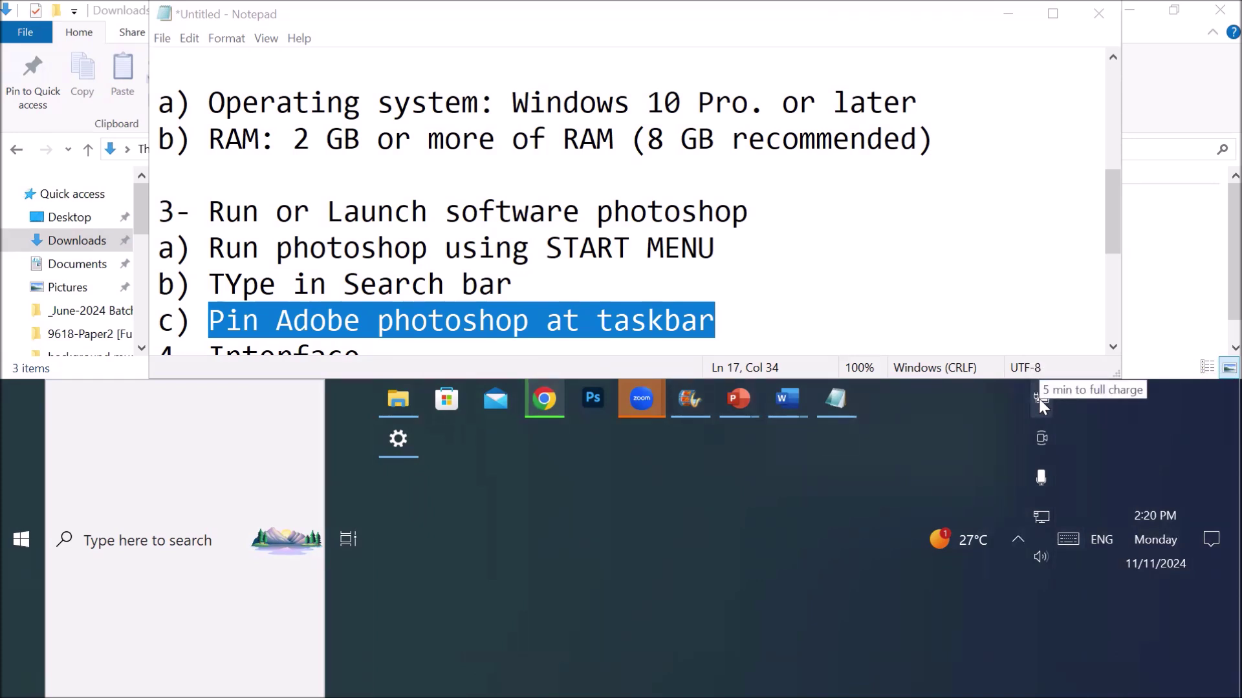
{"action": "left_click", "coordinate": [1065, 543]}
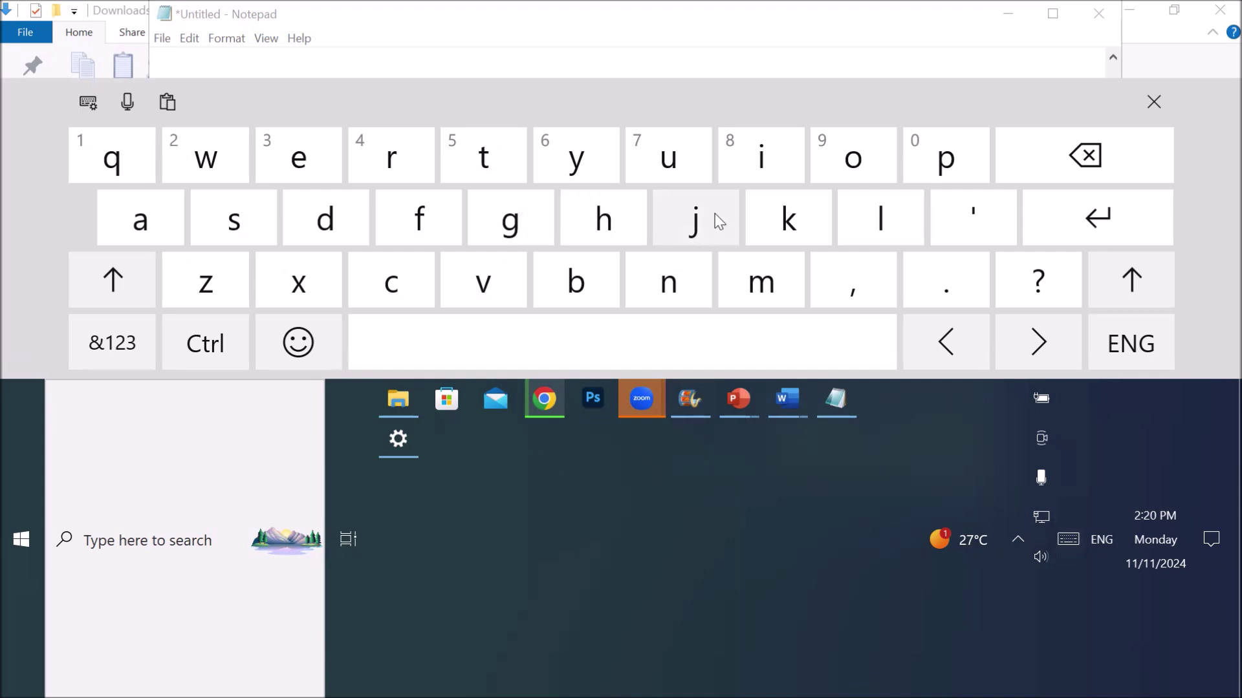
- Turn off the taskbar's Show touch keyboard button option and close the on-screen keyboard
{"action": "right_click", "coordinate": [667, 507]}
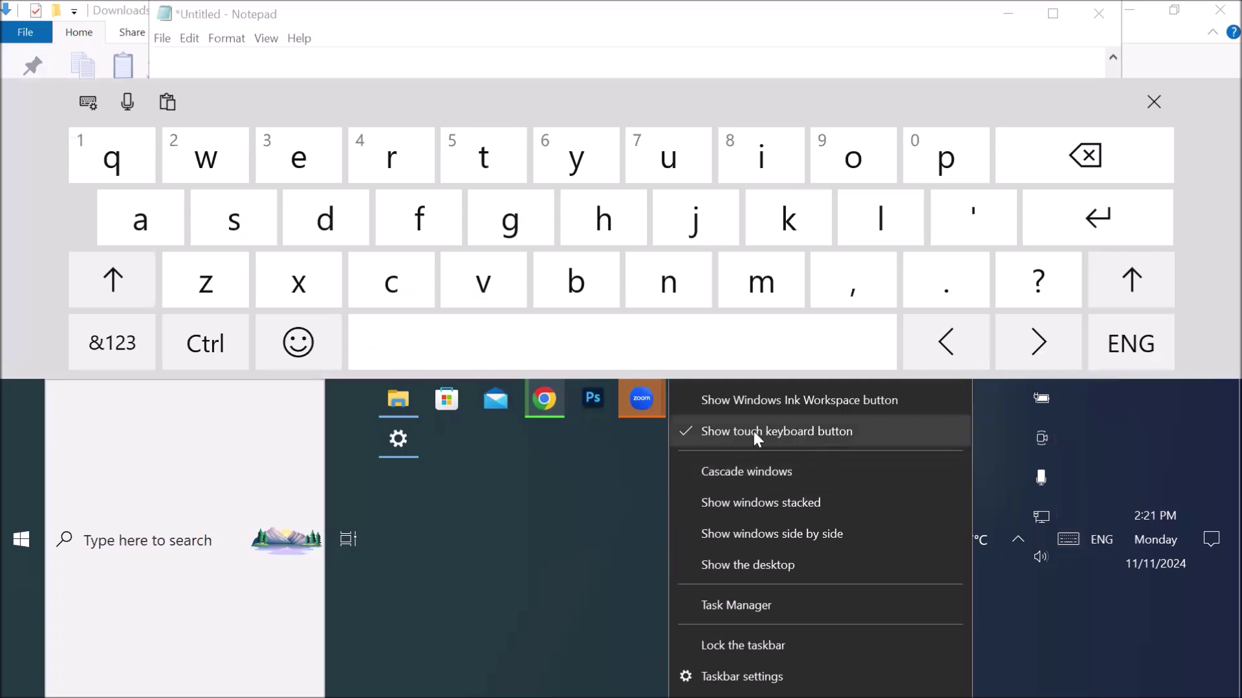
{"action": "left_click", "coordinate": [634, 464]}
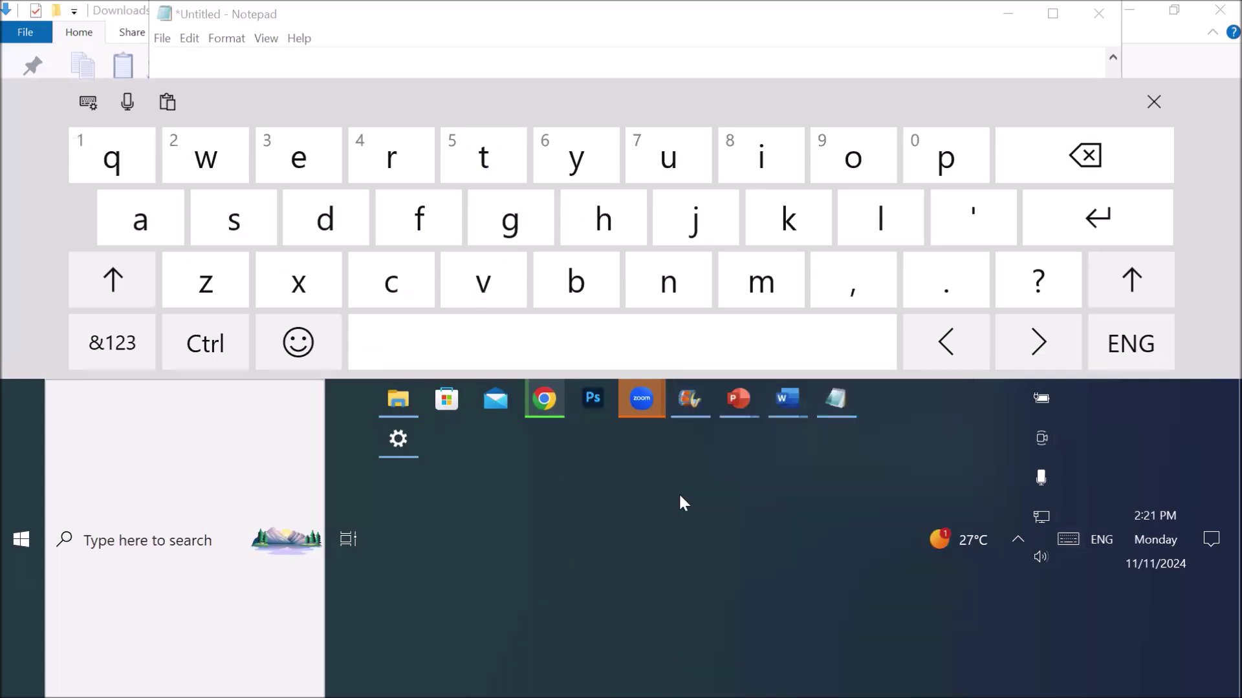
{"action": "right_click", "coordinate": [650, 505]}
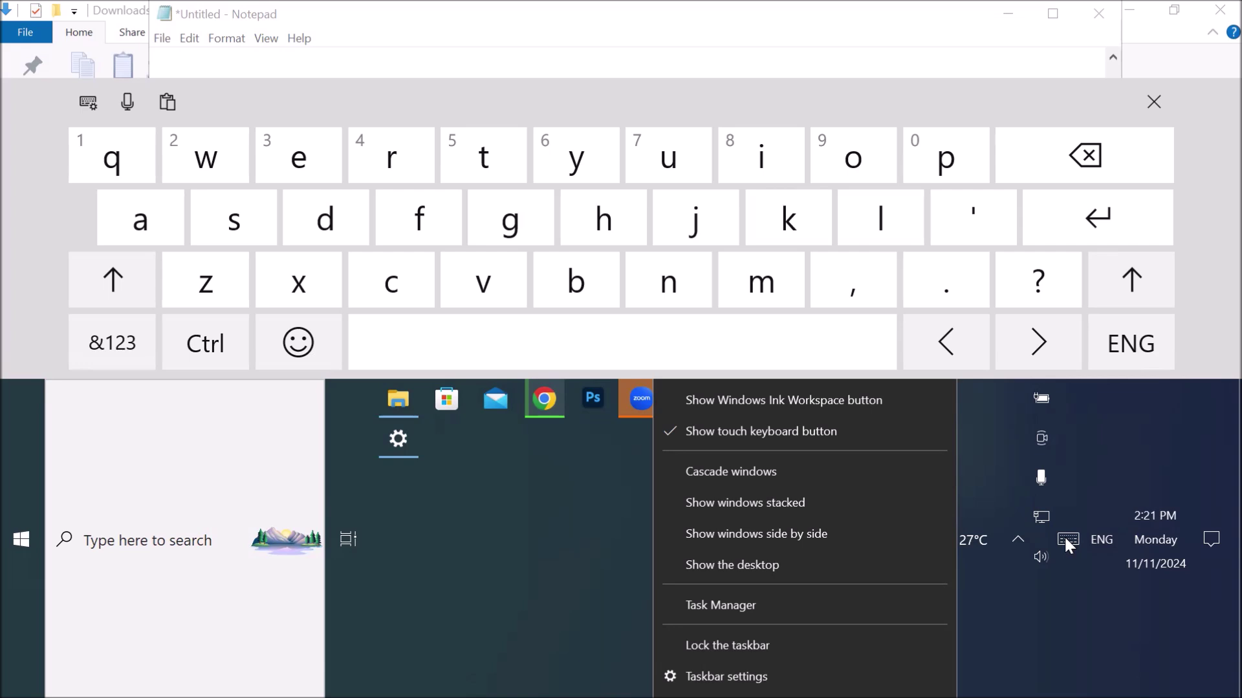
{"action": "left_click", "coordinate": [704, 432]}
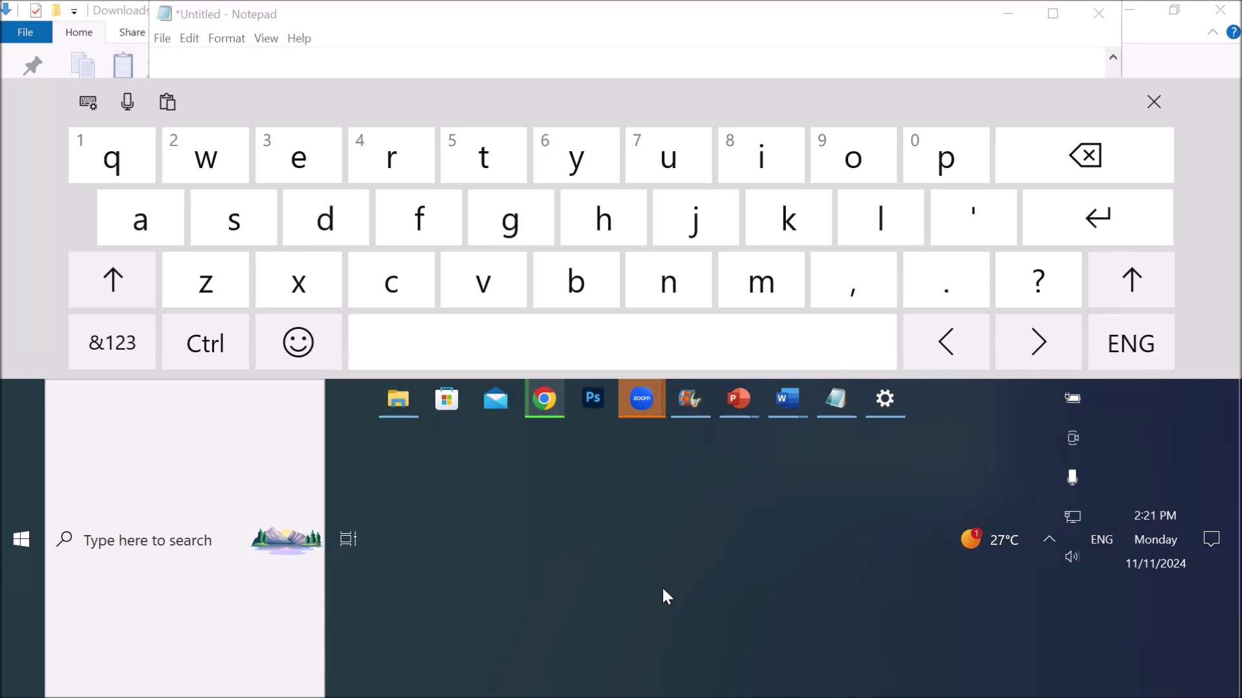
{"action": "left_click", "coordinate": [1150, 103]}
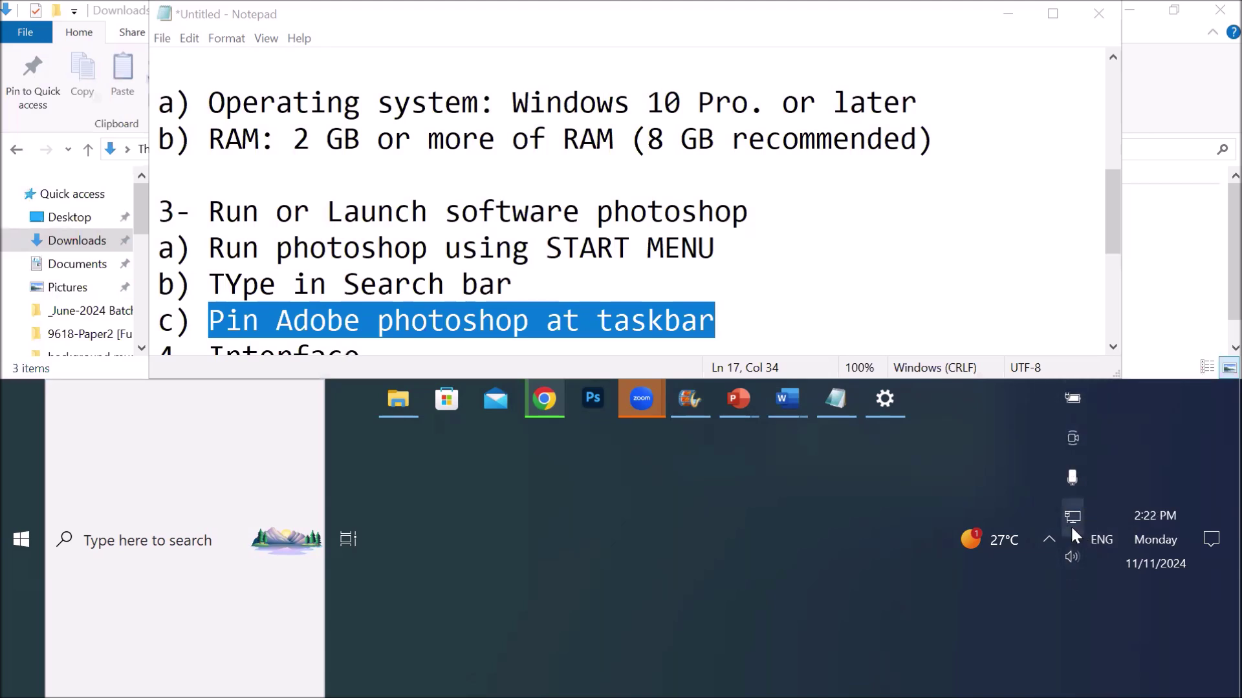
- Re-enable Show touch keyboard button so the keyboard icon returns to the taskbar
{"action": "right_click", "coordinate": [534, 518]}
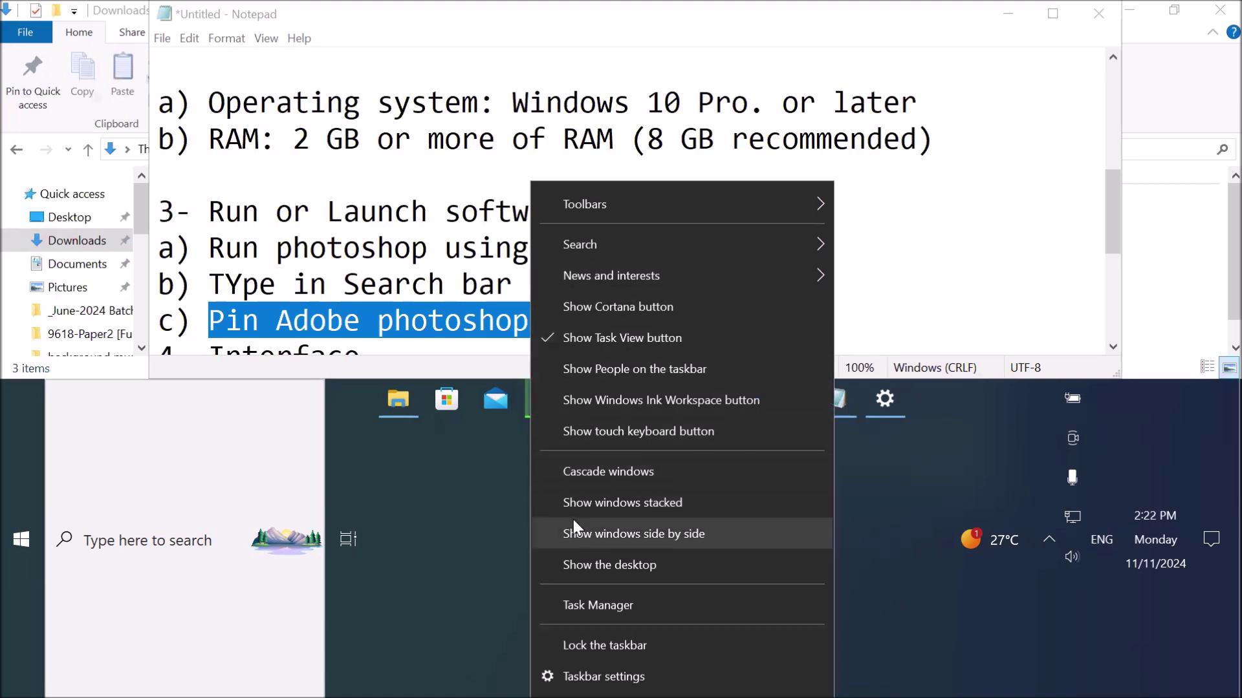
{"action": "left_click", "coordinate": [647, 432]}
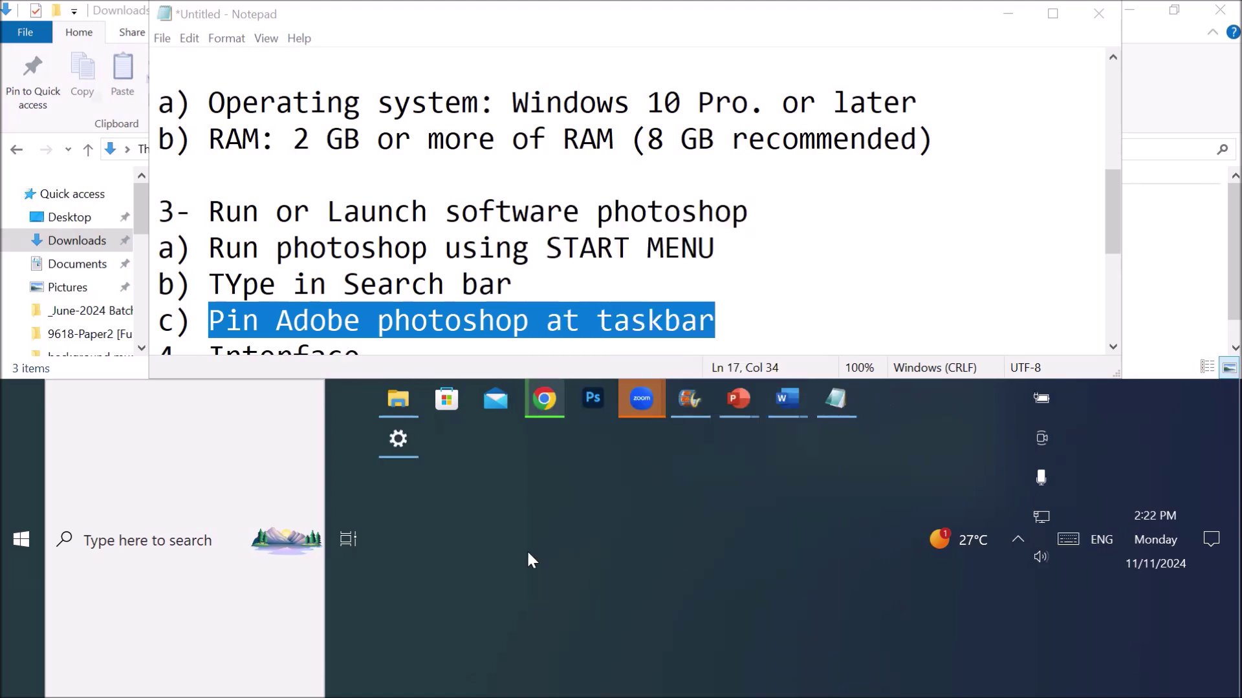
{"action": "left_click", "coordinate": [1066, 536]}
- Try the Urdu CRULP phonetic touch keyboard, then switch input back to English (United States)
{"action": "left_click", "coordinate": [1102, 538]}
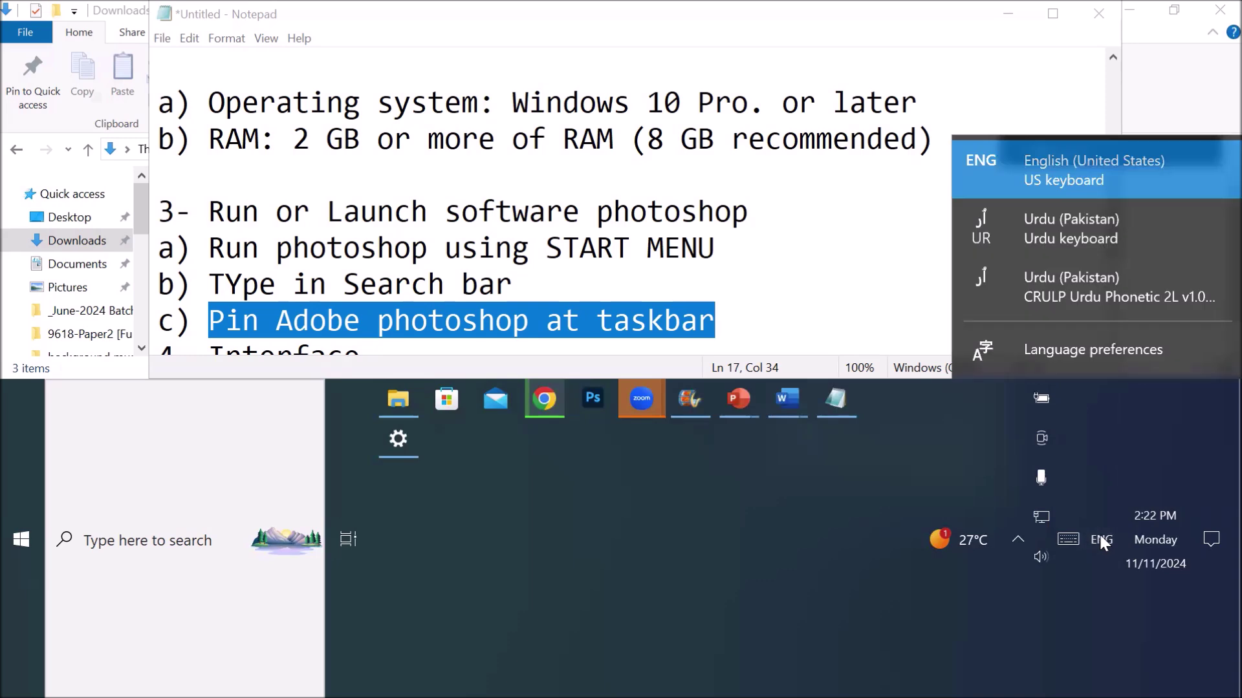
{"action": "left_click", "coordinate": [1036, 285]}
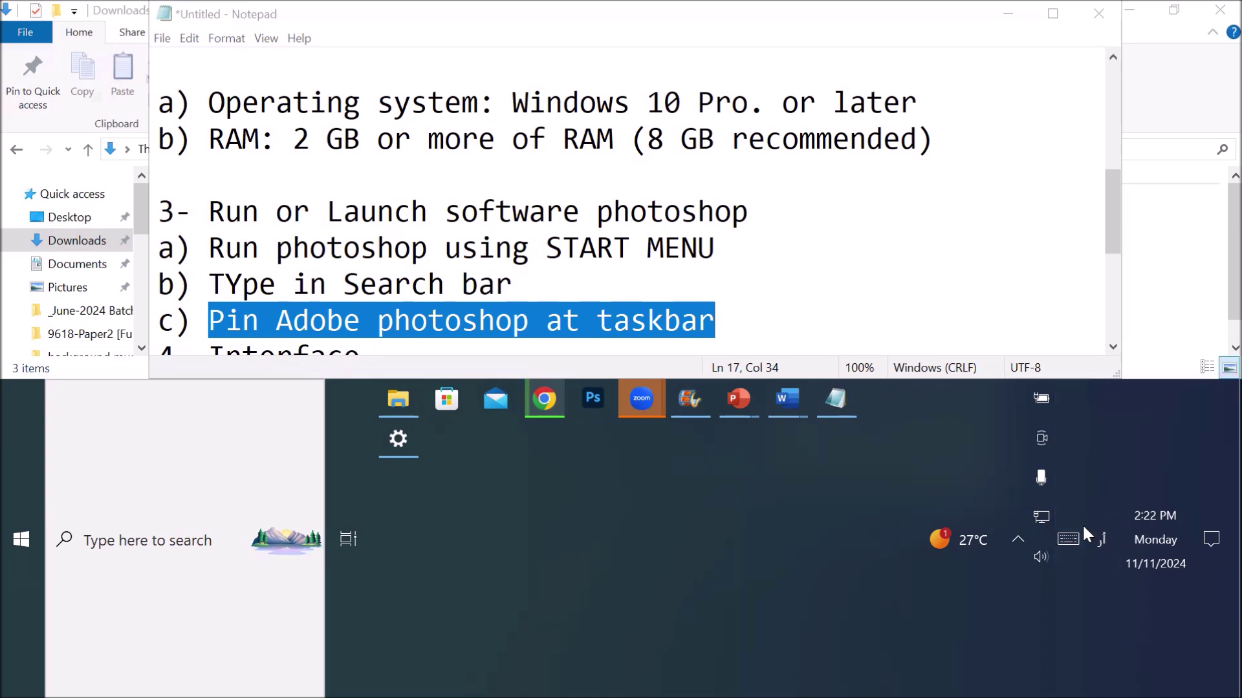
{"action": "left_click", "coordinate": [1068, 538]}
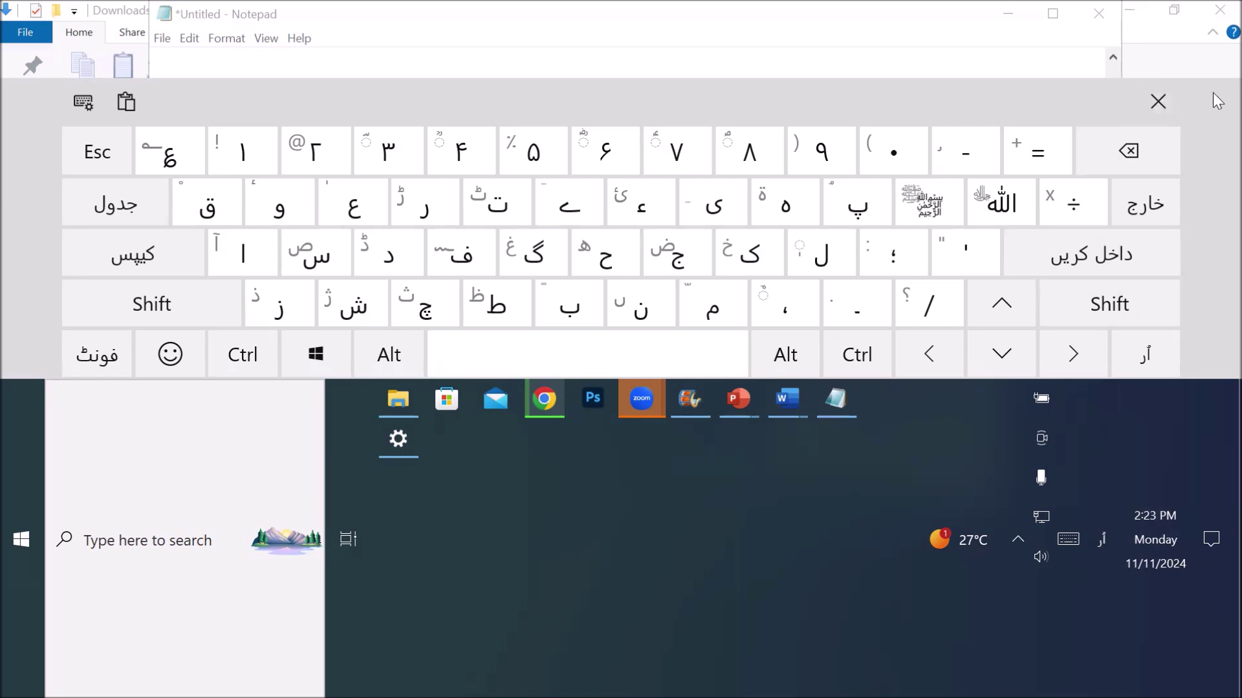
{"action": "left_click", "coordinate": [1166, 102]}
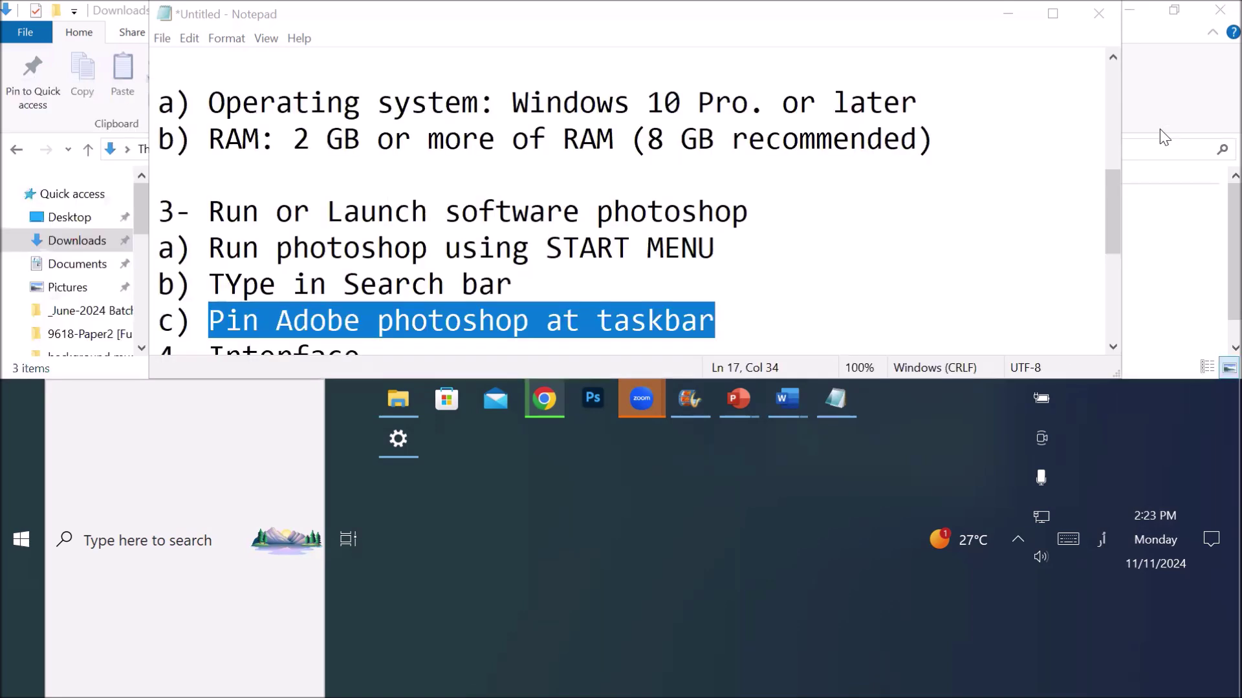
{"action": "left_click", "coordinate": [1102, 535]}
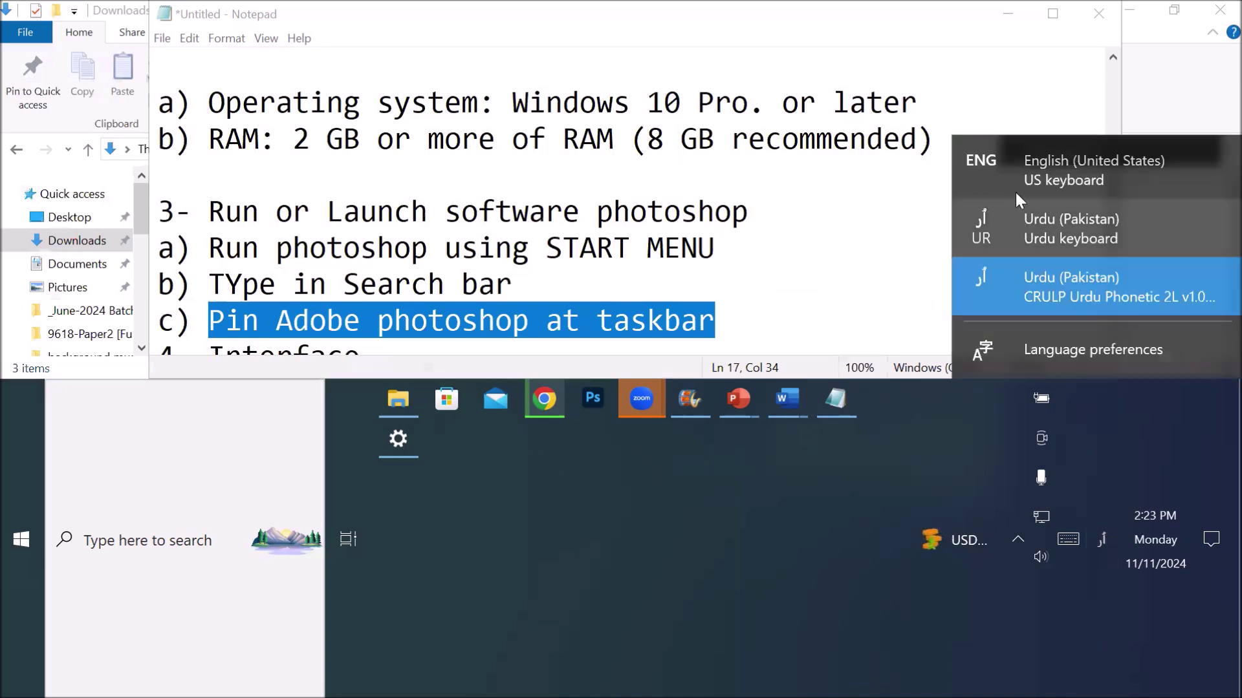
{"action": "left_click", "coordinate": [999, 165]}
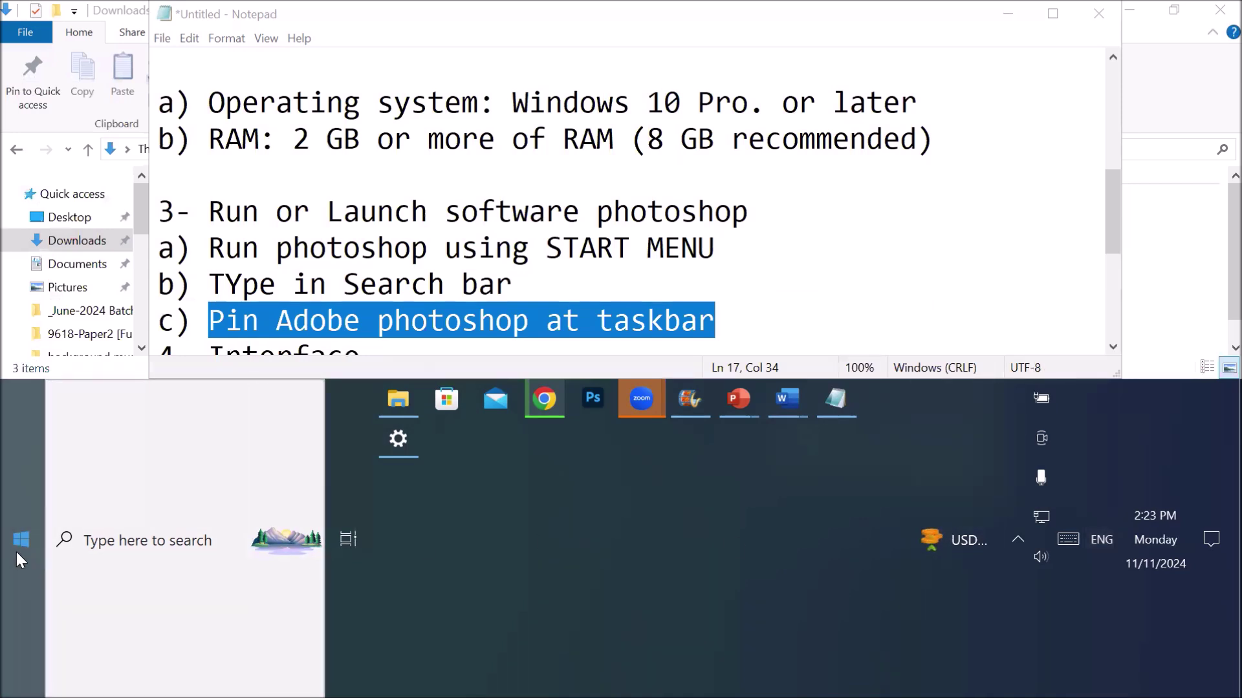
- Find Adobe Photoshop 2024 in the Start menu and unpin it from the taskbar
{"action": "left_click", "coordinate": [15, 551]}
{"action": "scroll", "coordinate": [225, 327], "scroll_direction": "down", "scroll_amount": 3}
{"action": "scroll", "coordinate": [226, 333], "scroll_direction": "down", "scroll_amount": 5}
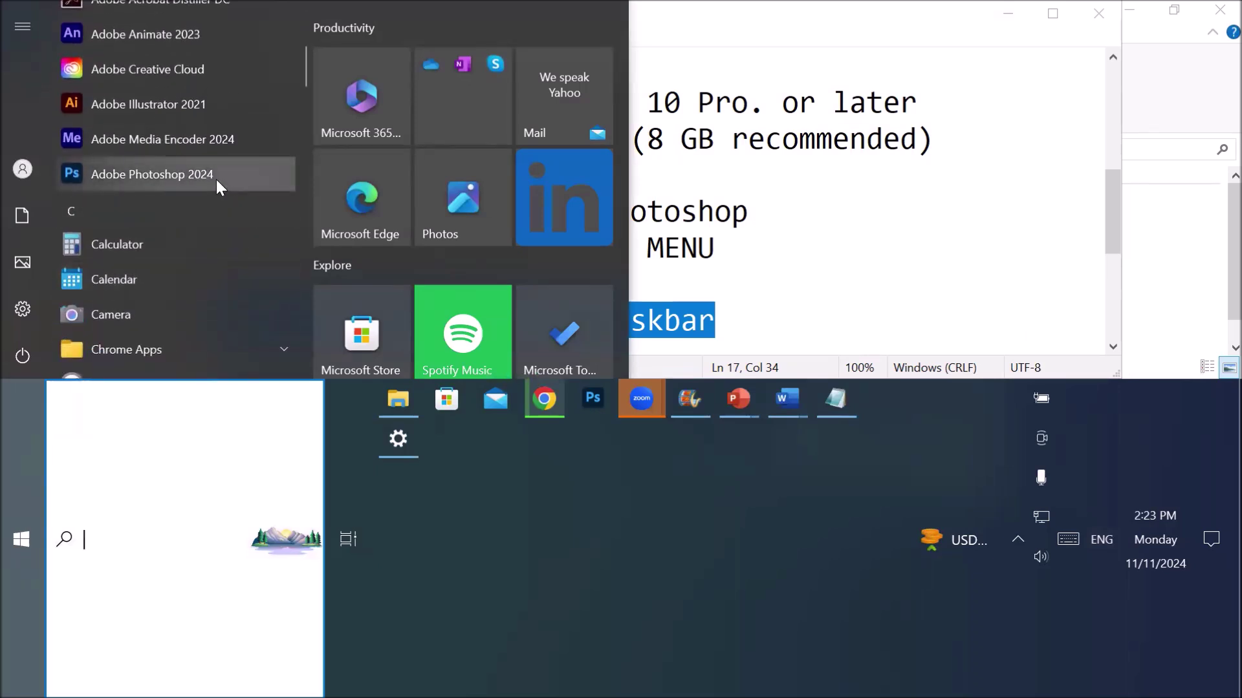
{"action": "right_click", "coordinate": [216, 177]}
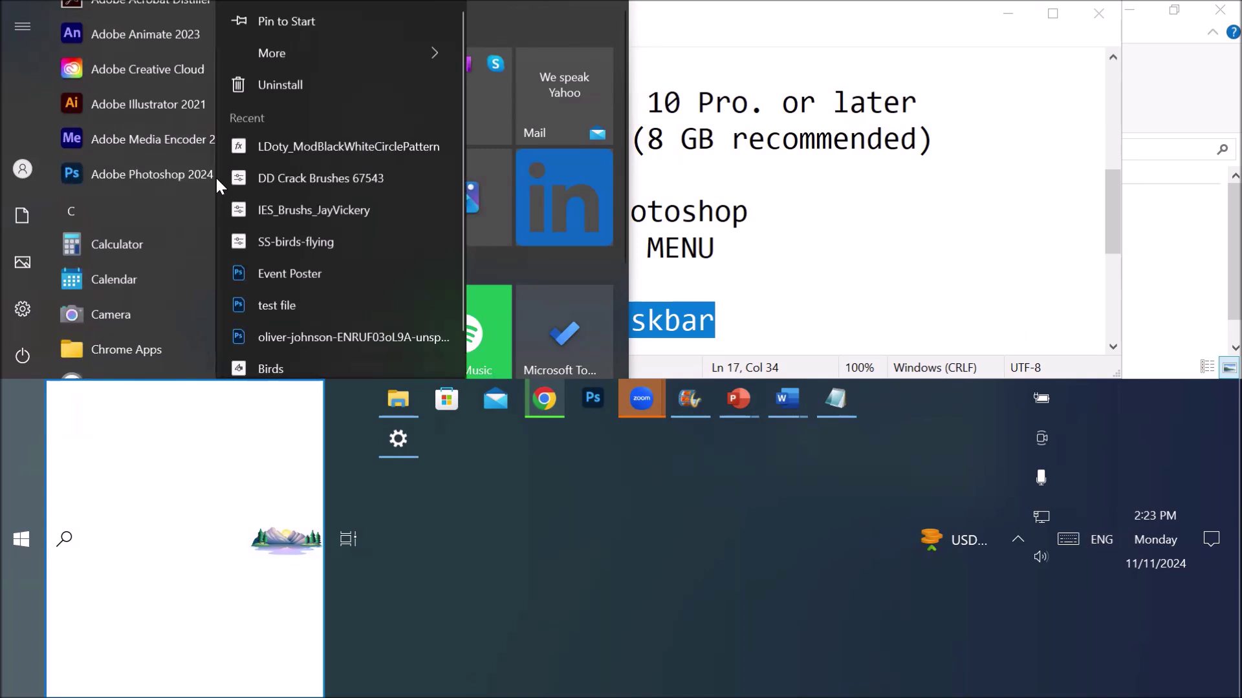
{"action": "mouse_move", "coordinate": [403, 41]}
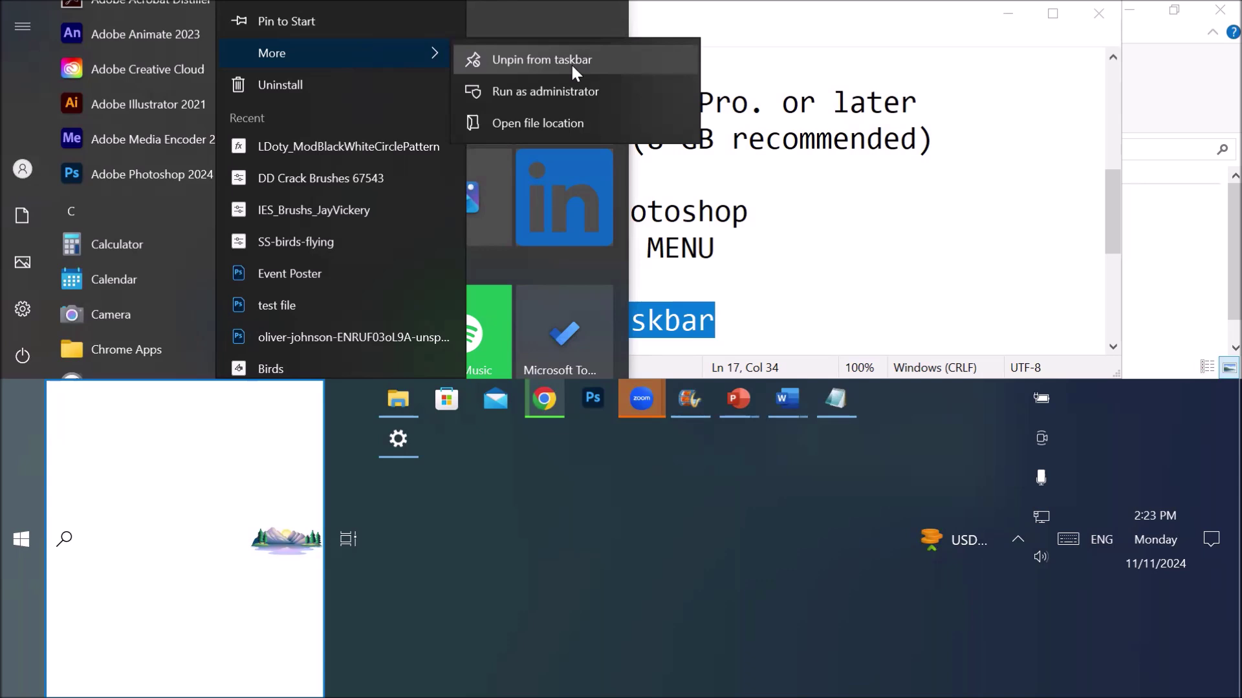
{"action": "key", "text": "Escape"}
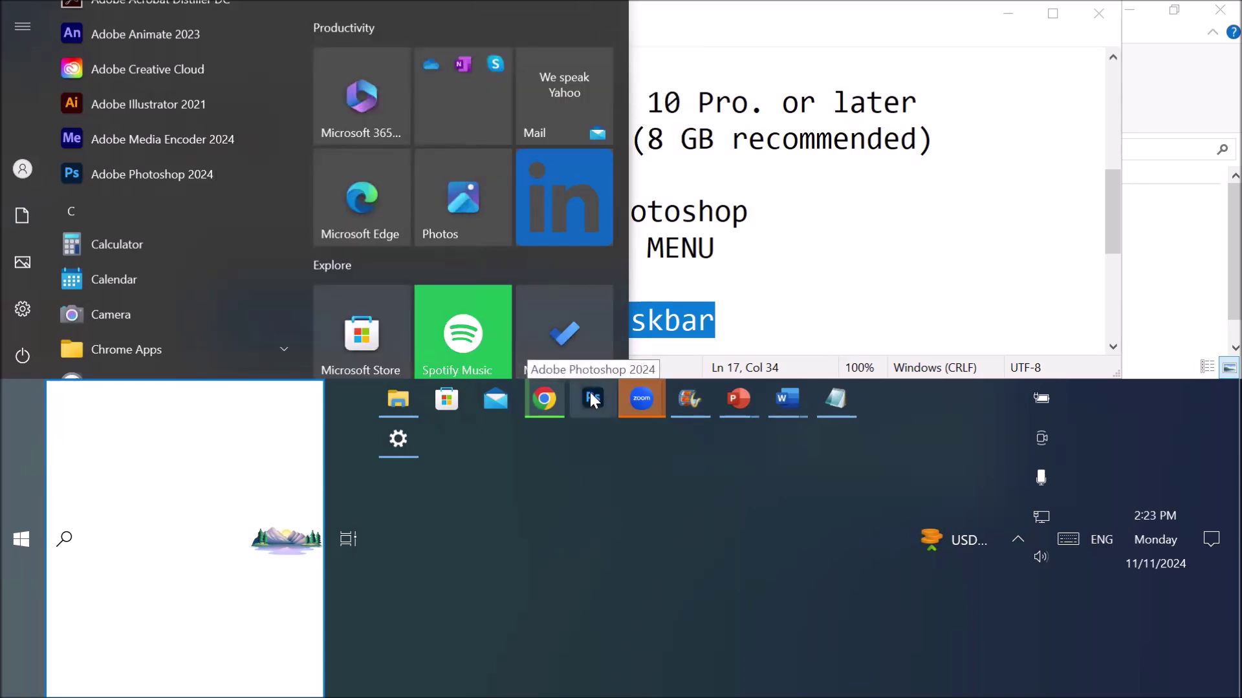
{"action": "right_click", "coordinate": [593, 399]}
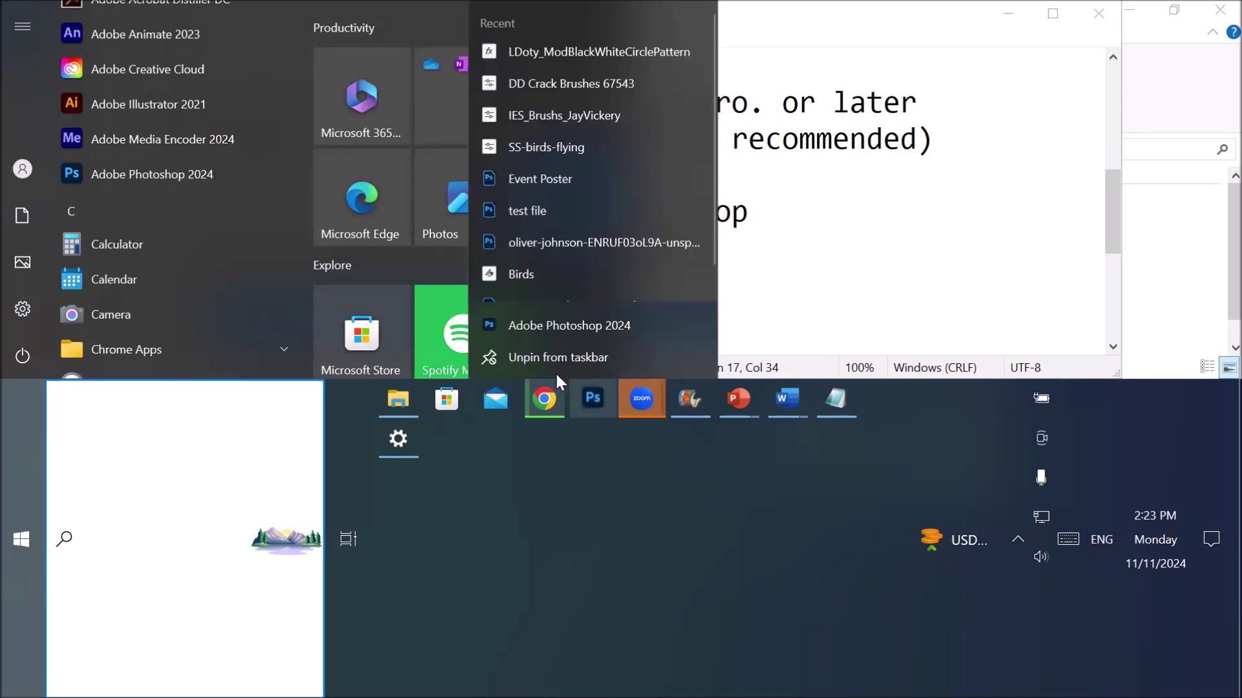
{"action": "left_click", "coordinate": [535, 358]}
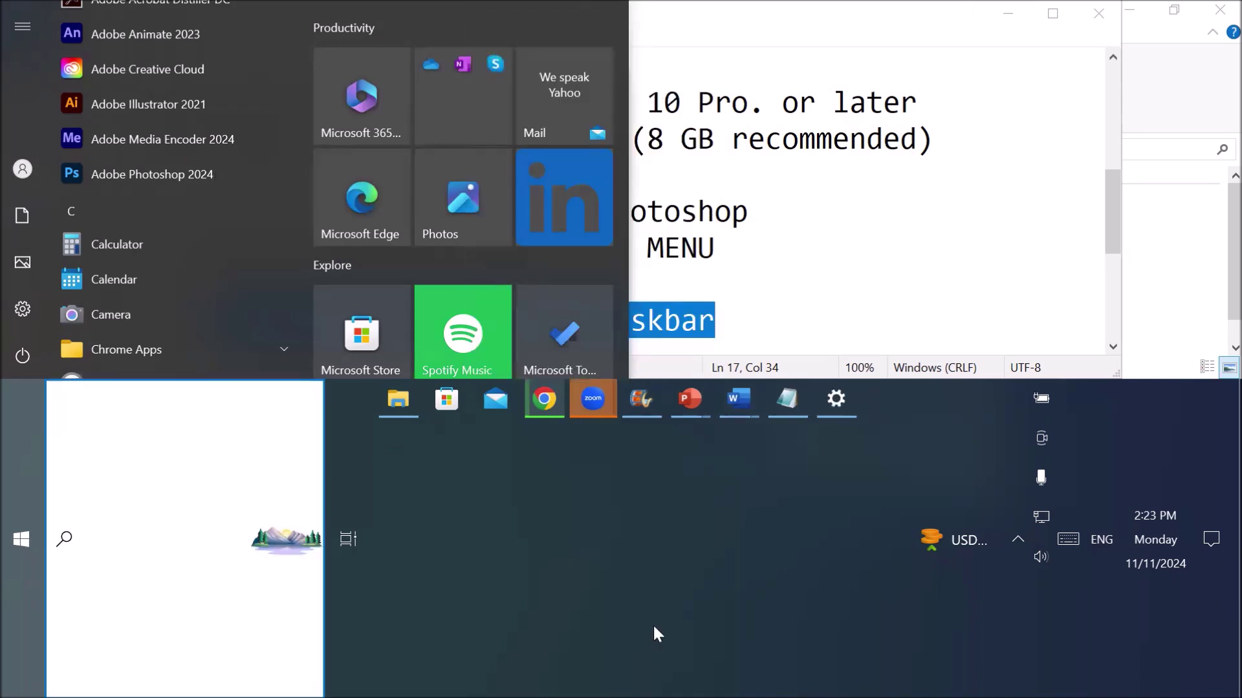
{"action": "left_click", "coordinate": [6, 561]}
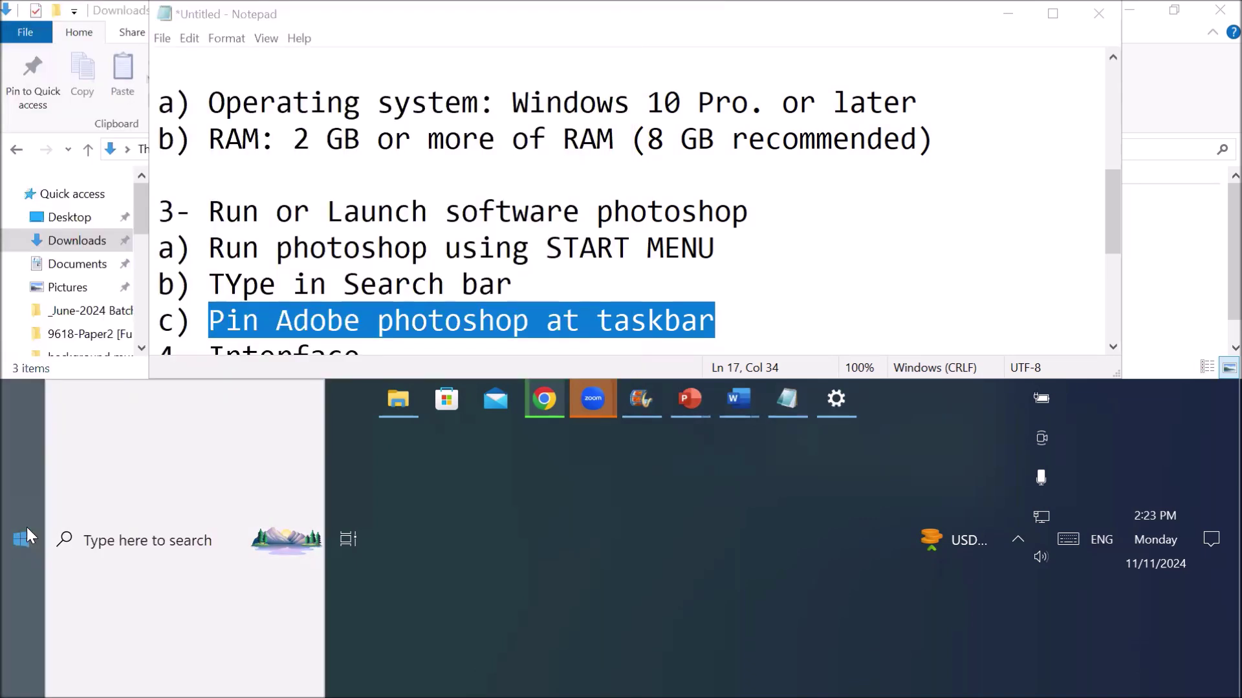
- Pin Adobe Photoshop 2024 back to the taskbar from Start and shrink the taskbar to normal height
{"action": "left_click", "coordinate": [21, 540]}
{"action": "scroll", "coordinate": [232, 249], "scroll_direction": "down", "scroll_amount": 5}
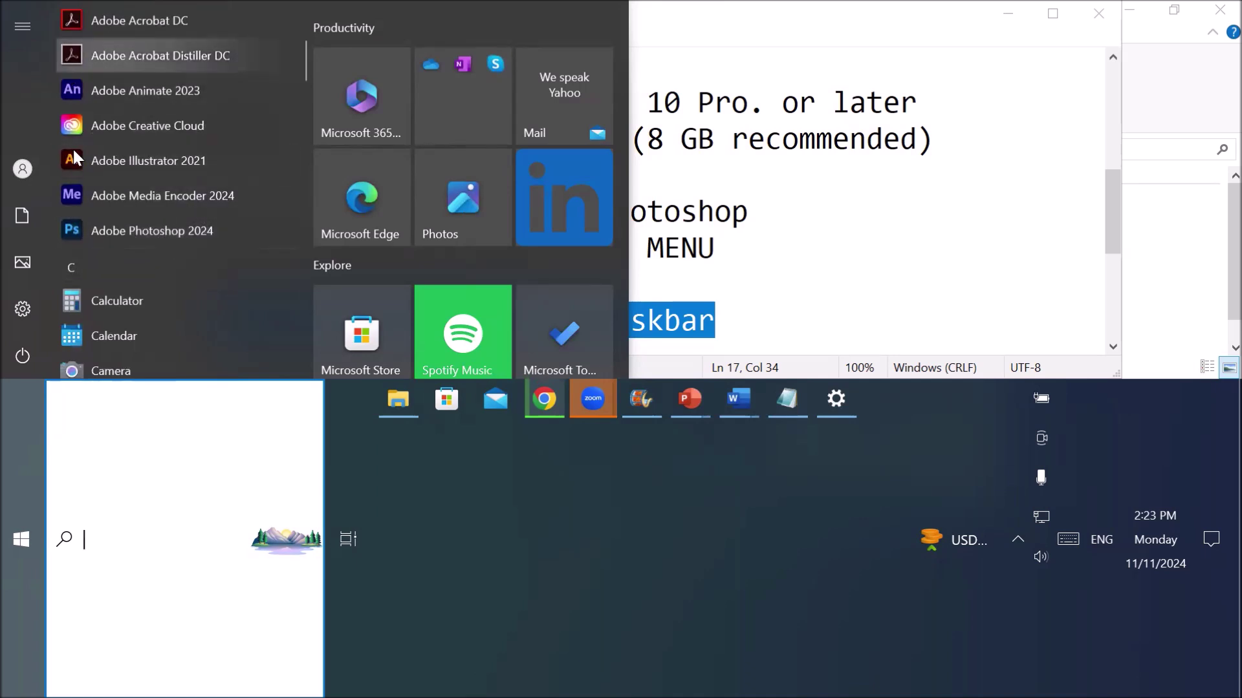
{"action": "right_click", "coordinate": [161, 232]}
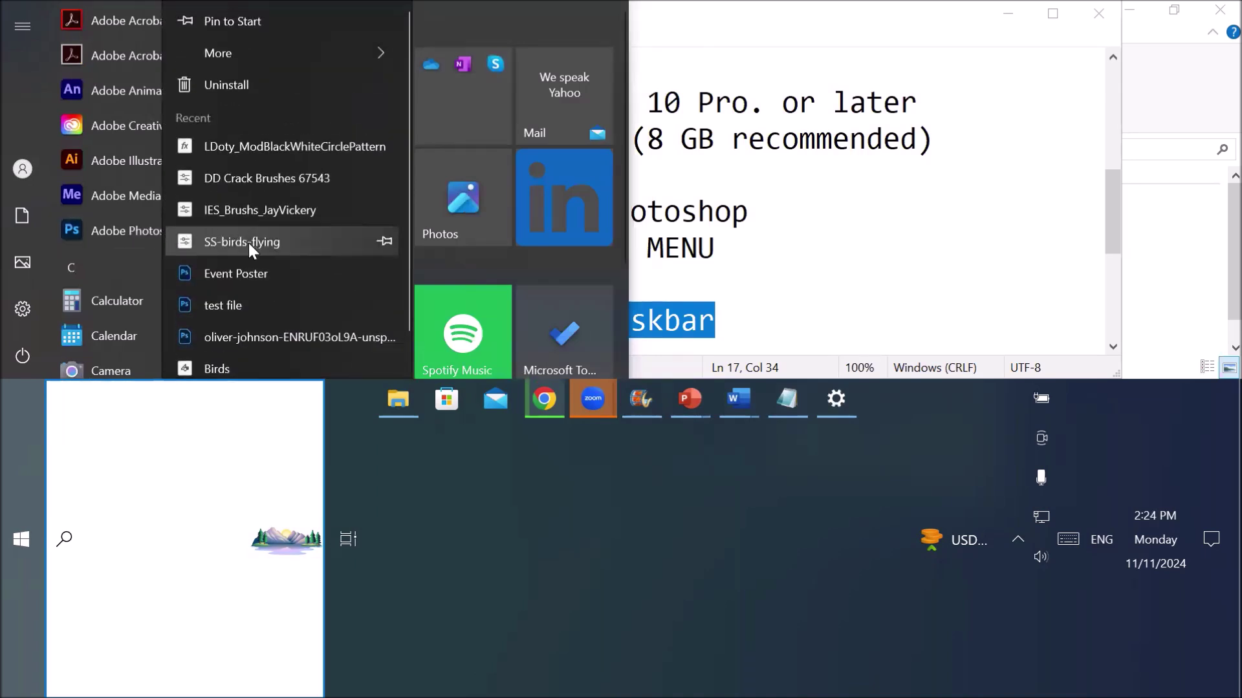
{"action": "mouse_move", "coordinate": [319, 63]}
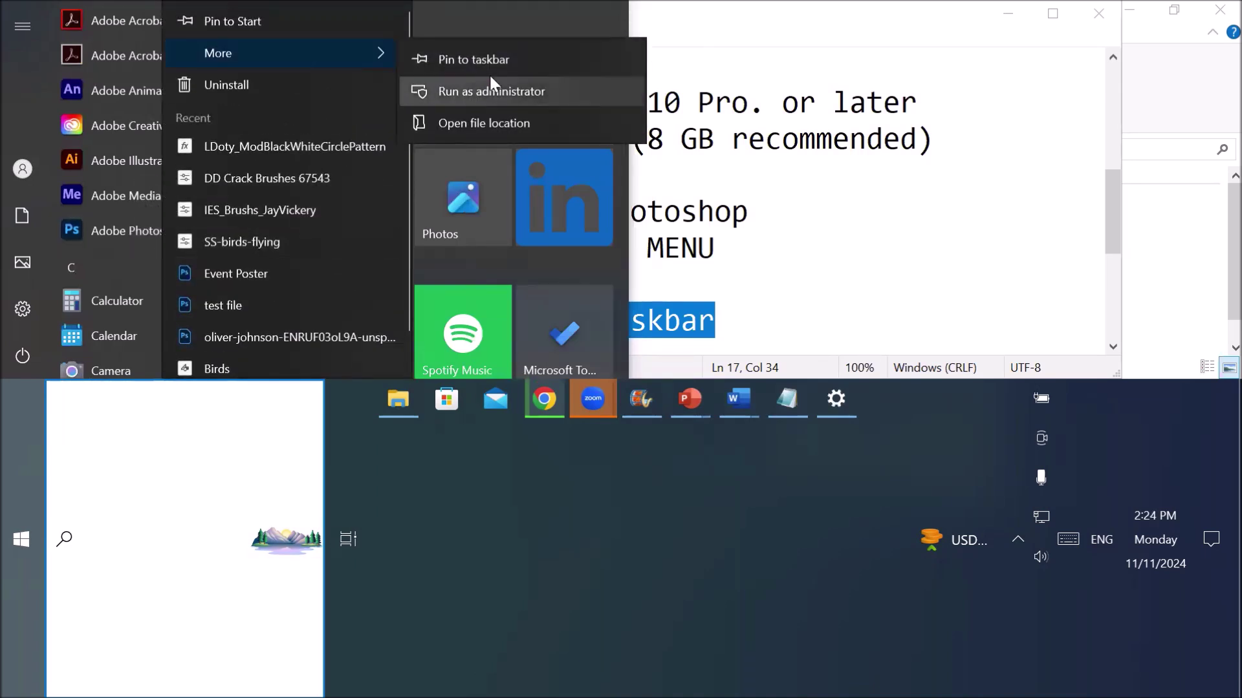
{"action": "left_click", "coordinate": [527, 58]}
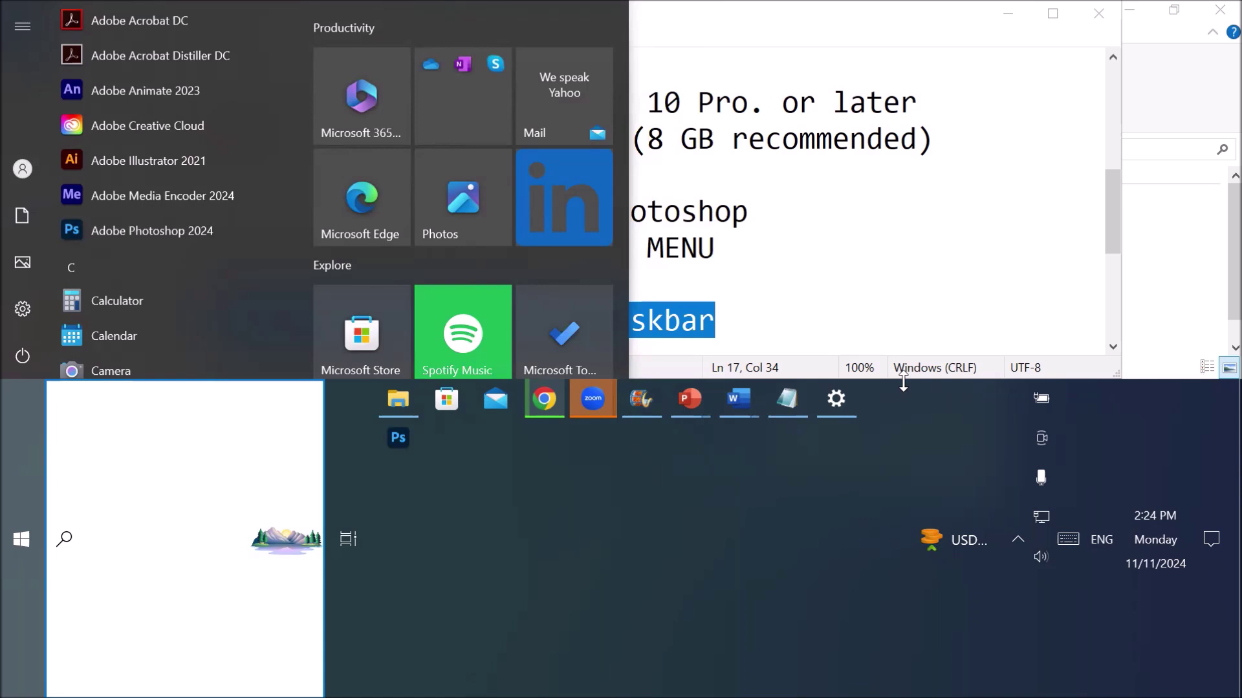
{"action": "left_click_drag", "start_coordinate": [904, 382], "coordinate": [904, 621]}
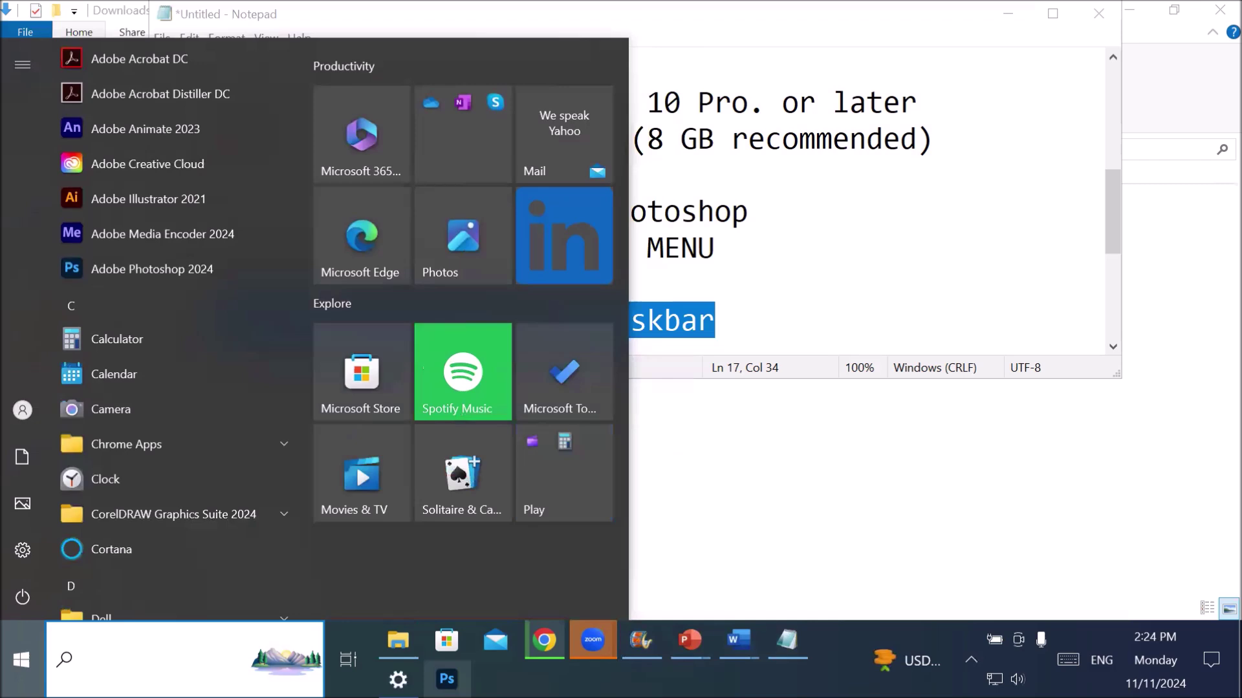
- Close the Start menu and launch Photoshop 2024 from its pinned taskbar icon
{"action": "key", "text": "Escape"}
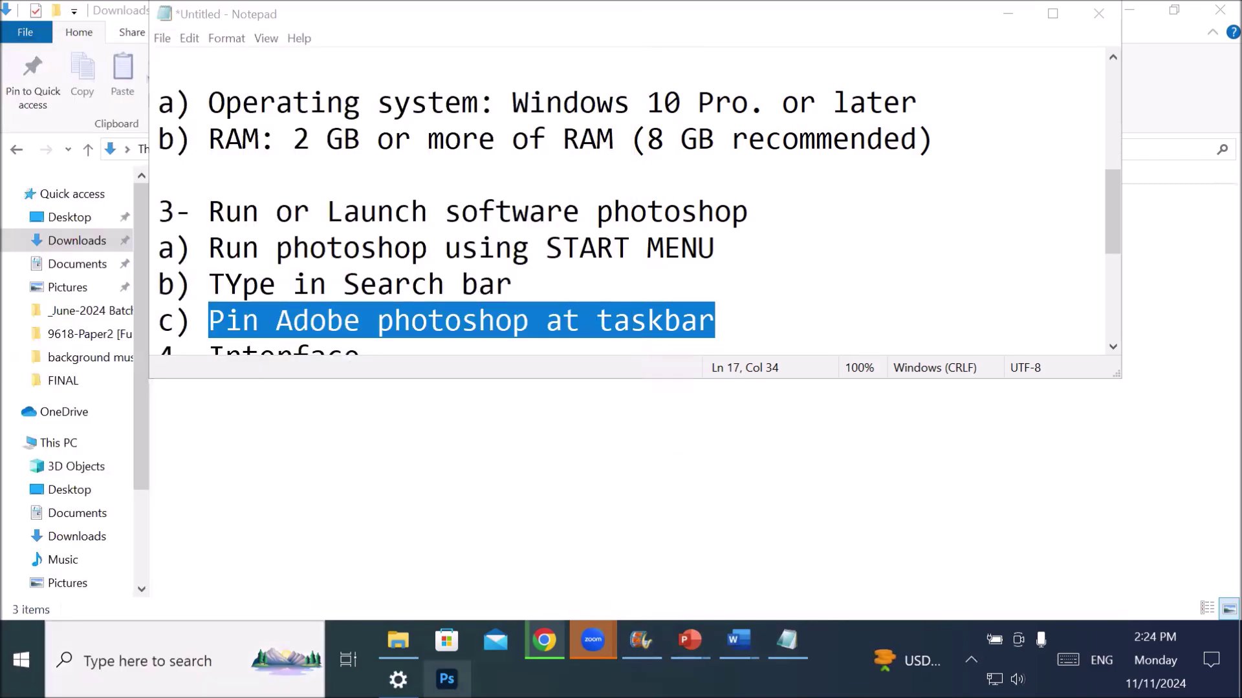
{"action": "left_click", "coordinate": [447, 679]}
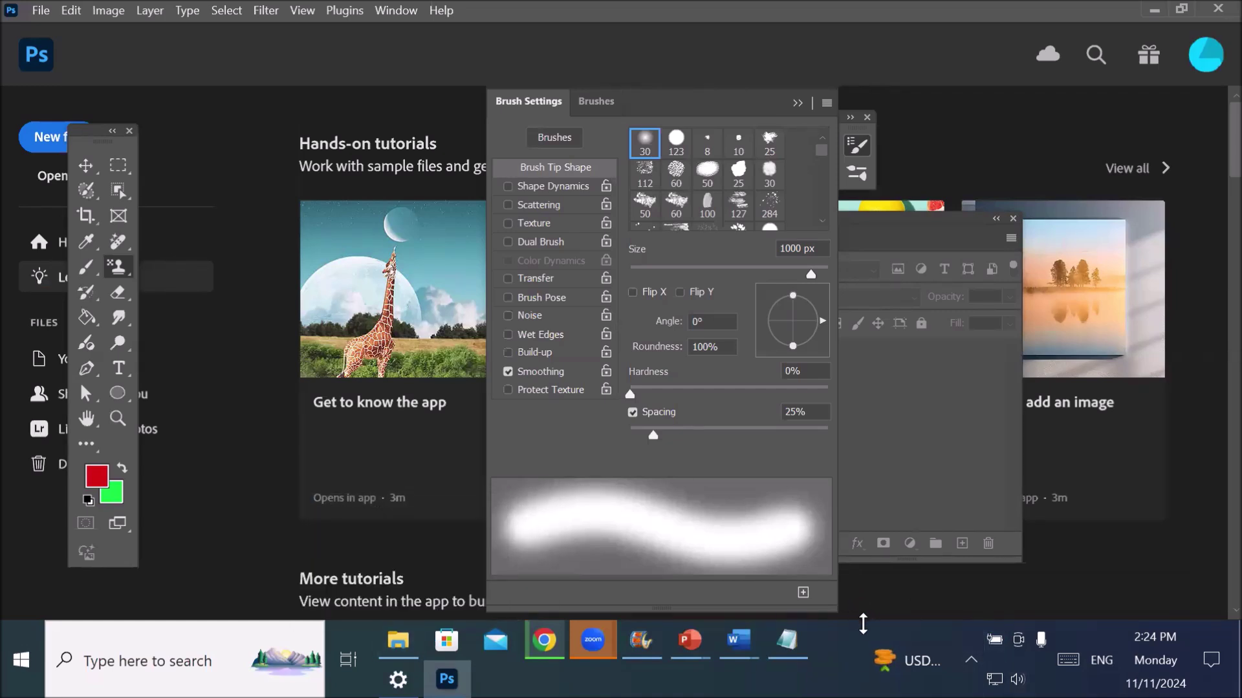
- Reduce the taskbar to a single row and dismiss the news and weather panel
{"action": "left_click_drag", "start_coordinate": [862, 624], "coordinate": [863, 661]}
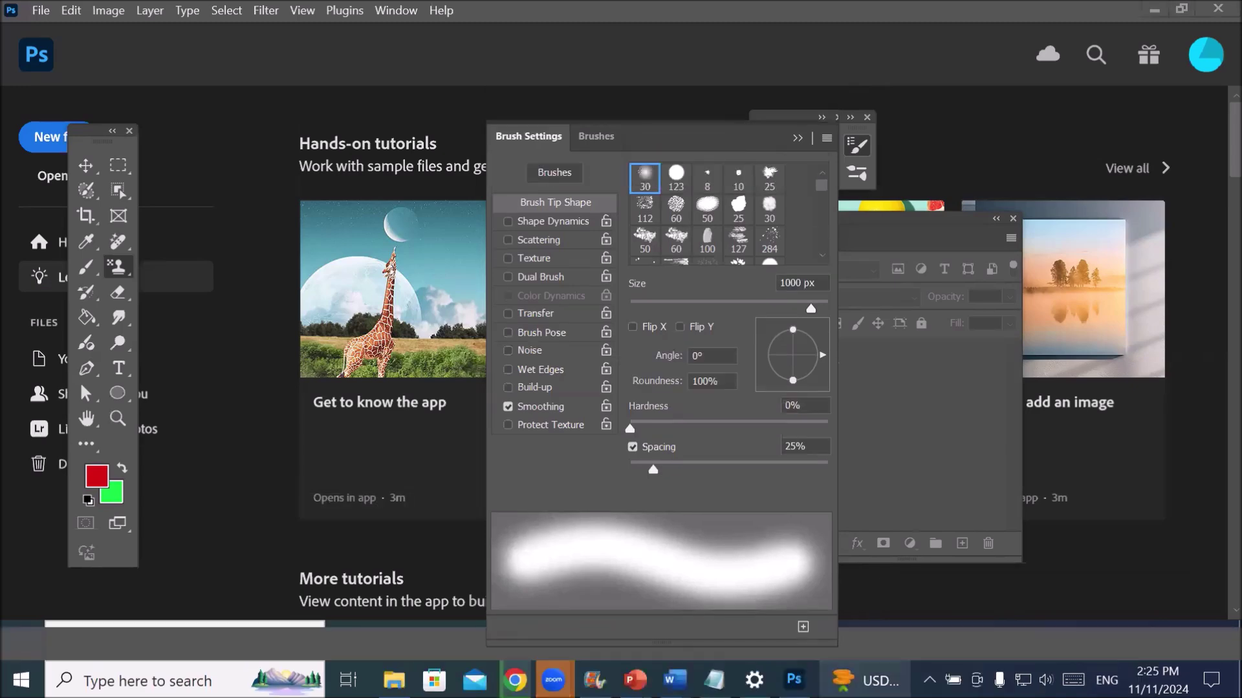
{"action": "mouse_move", "coordinate": [863, 673]}
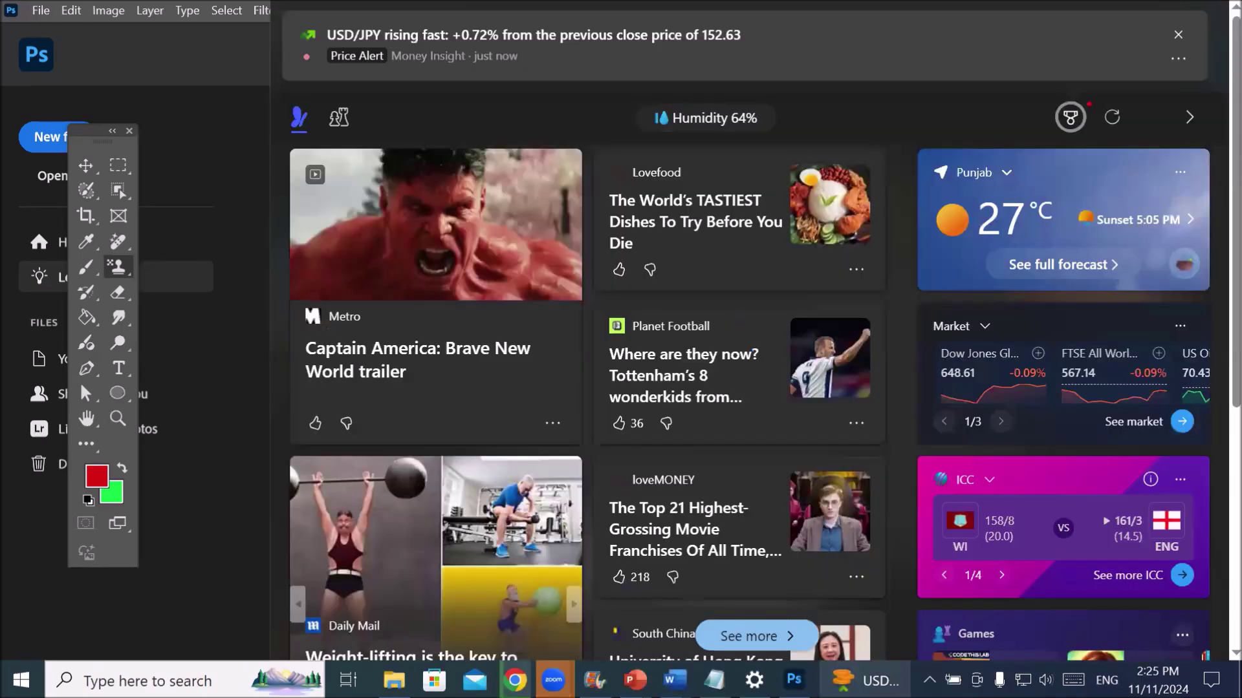
{"action": "left_click", "coordinate": [197, 184]}
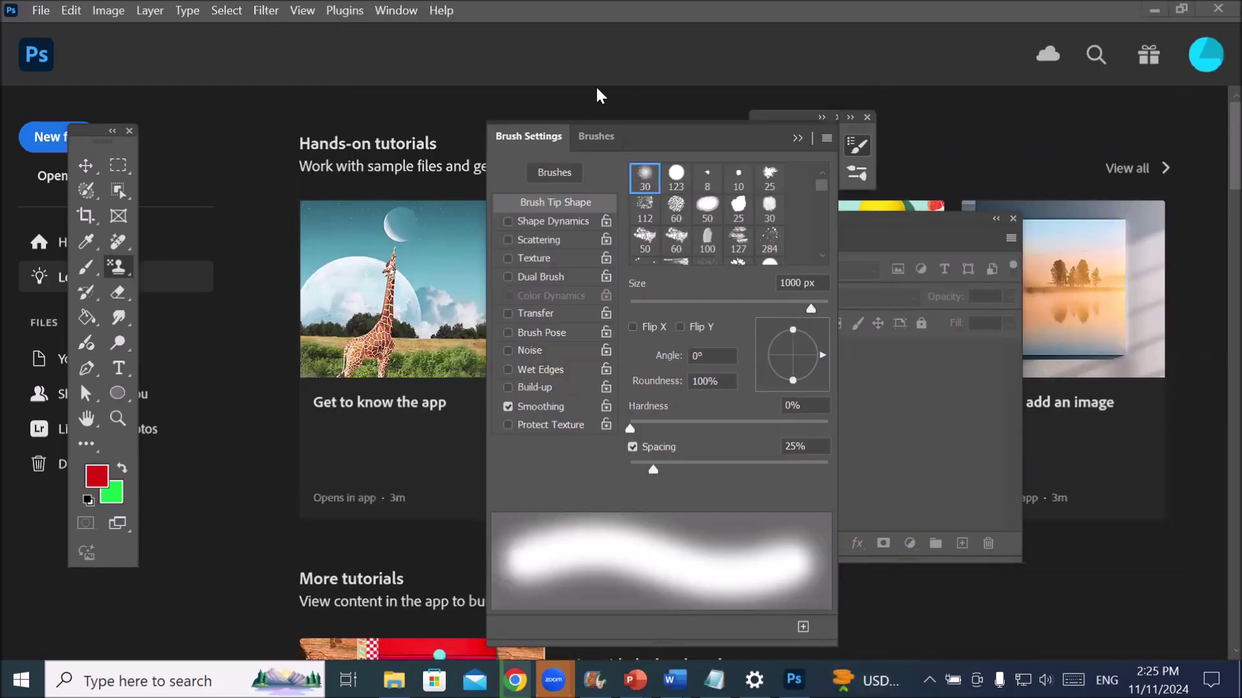
- Reposition the floating Brush Settings and Layers panels and expand the collapsed Properties panel
{"action": "left_click_drag", "start_coordinate": [691, 143], "coordinate": [362, 136]}
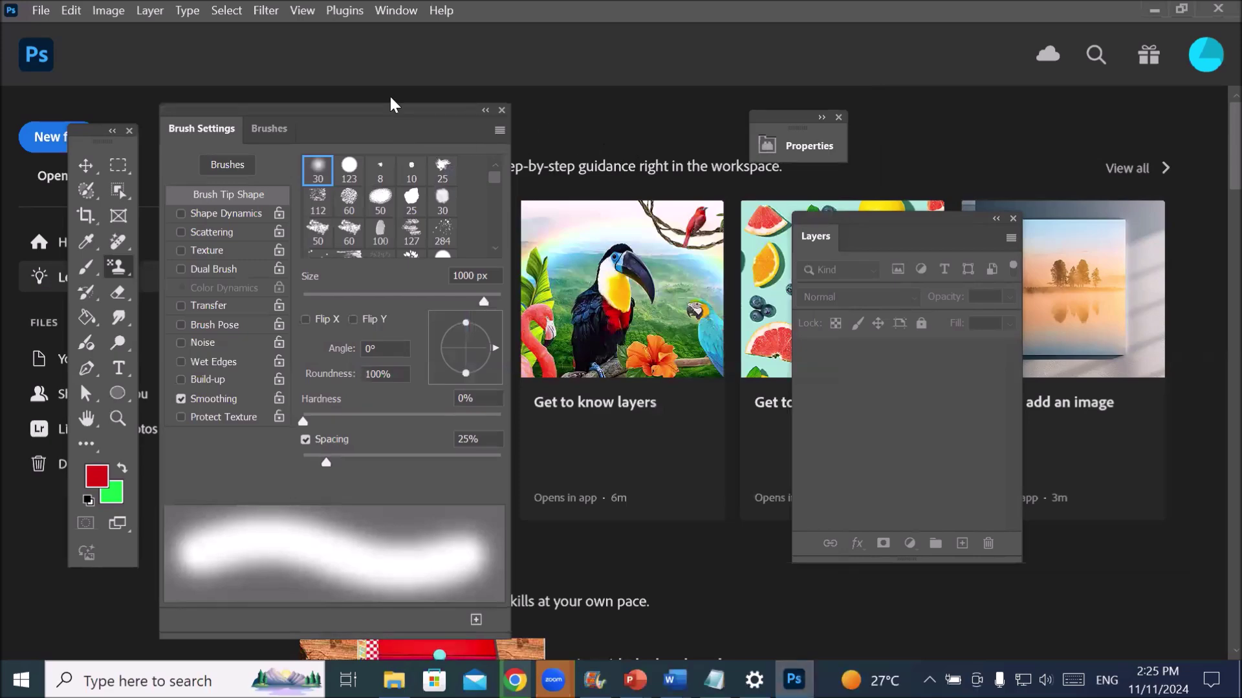
{"action": "left_click_drag", "start_coordinate": [405, 116], "coordinate": [509, 157]}
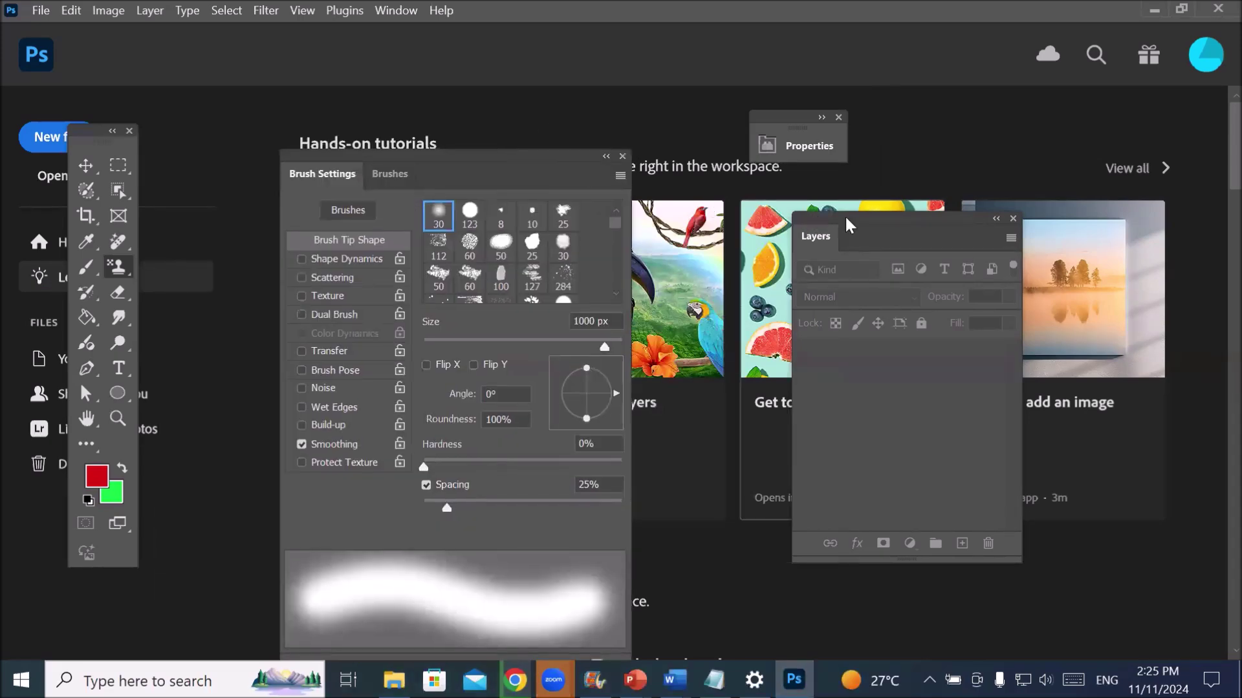
{"action": "left_click_drag", "start_coordinate": [870, 220], "coordinate": [775, 236]}
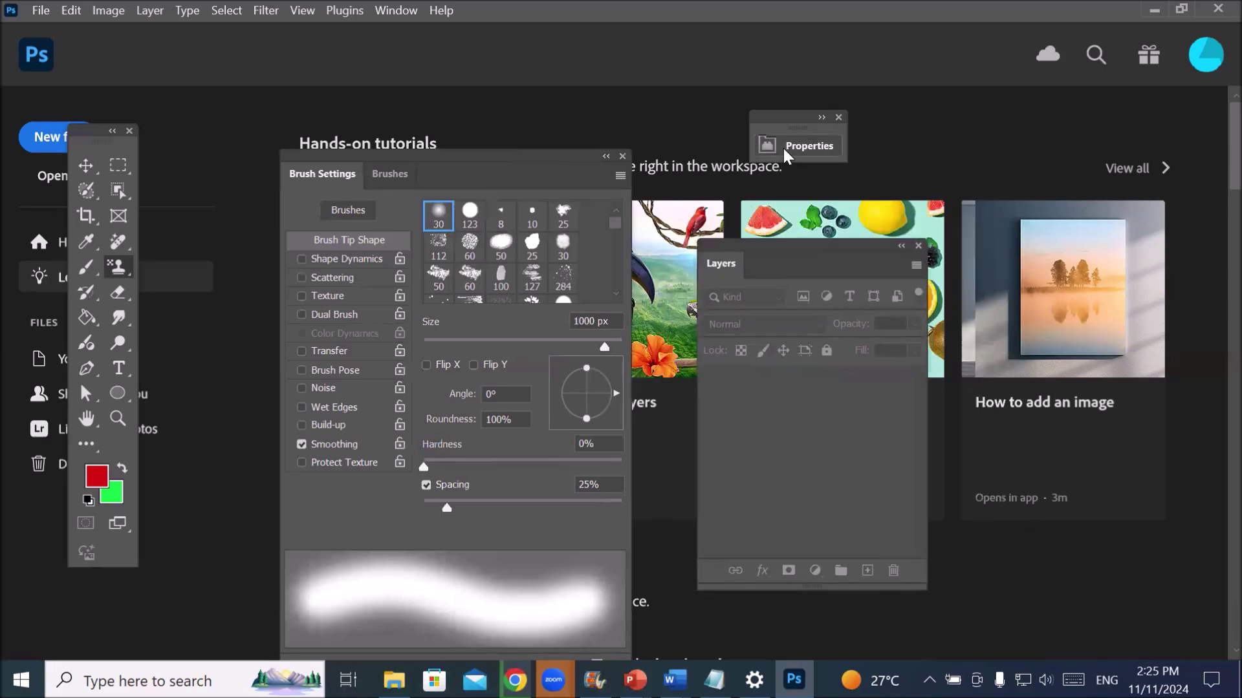
{"action": "left_click", "coordinate": [792, 145]}
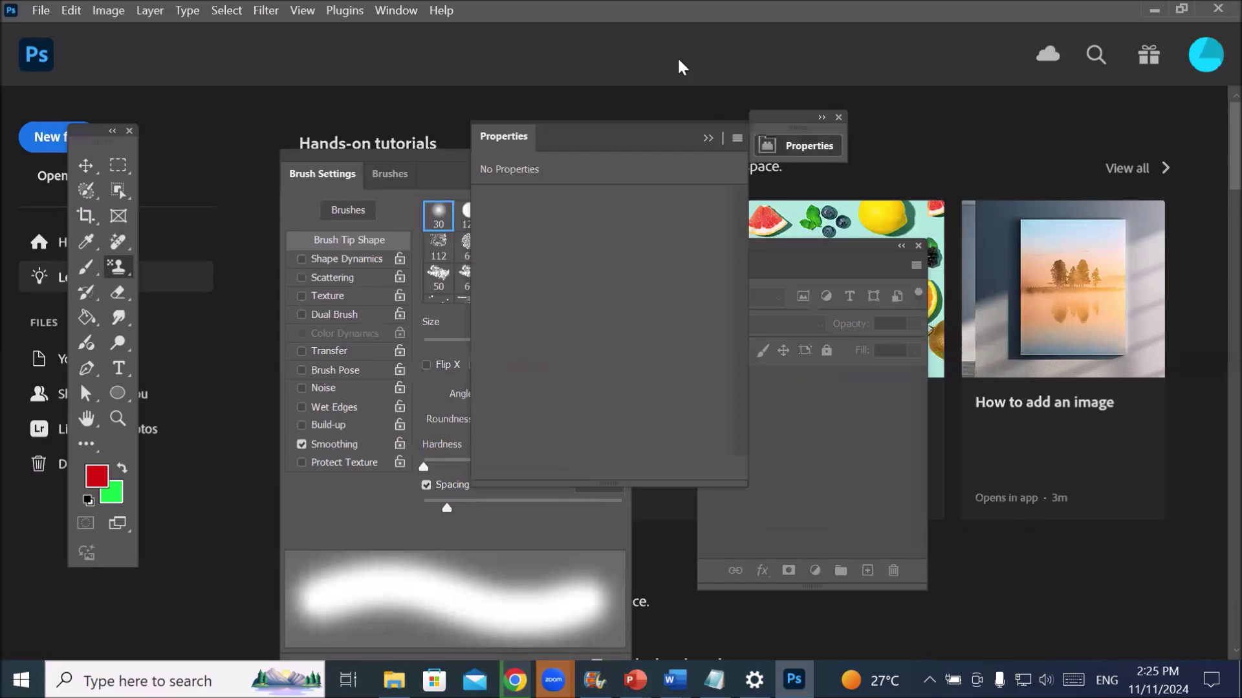
{"action": "left_click", "coordinate": [401, 13]}
{"action": "mouse_move", "coordinate": [499, 57]}
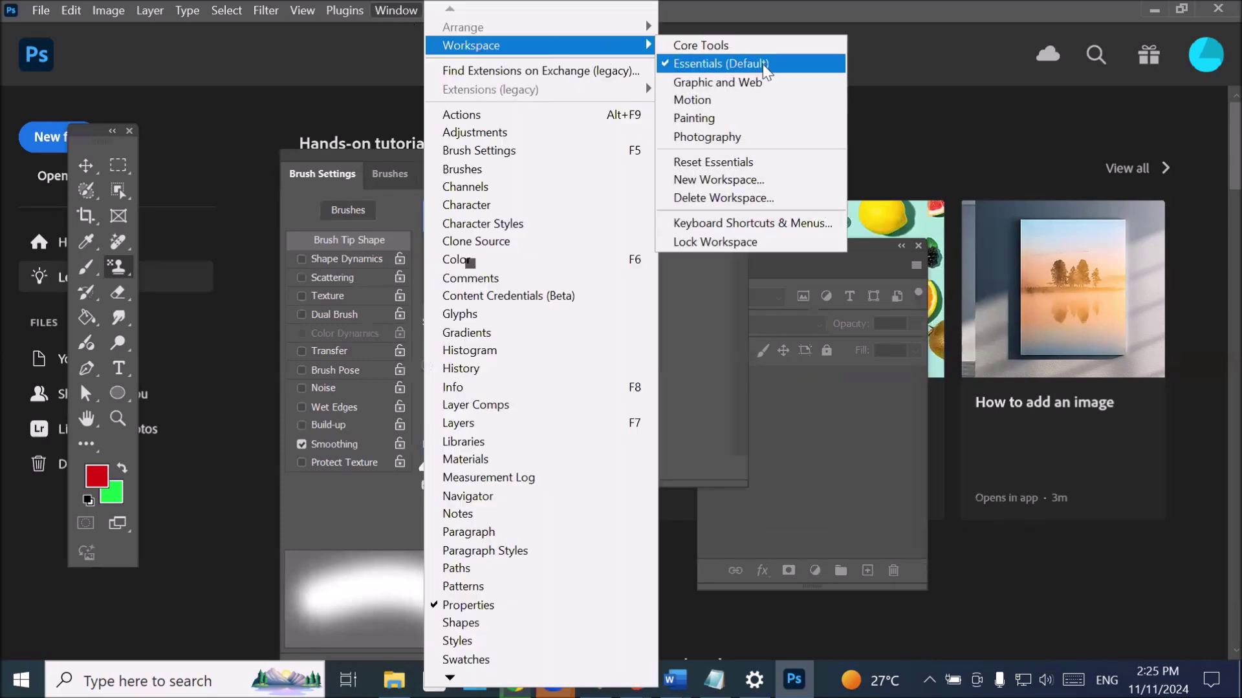
- Reset Essentials, docking Tools on the left and Color, Properties and Layers on the right
{"action": "left_click", "coordinate": [760, 165]}
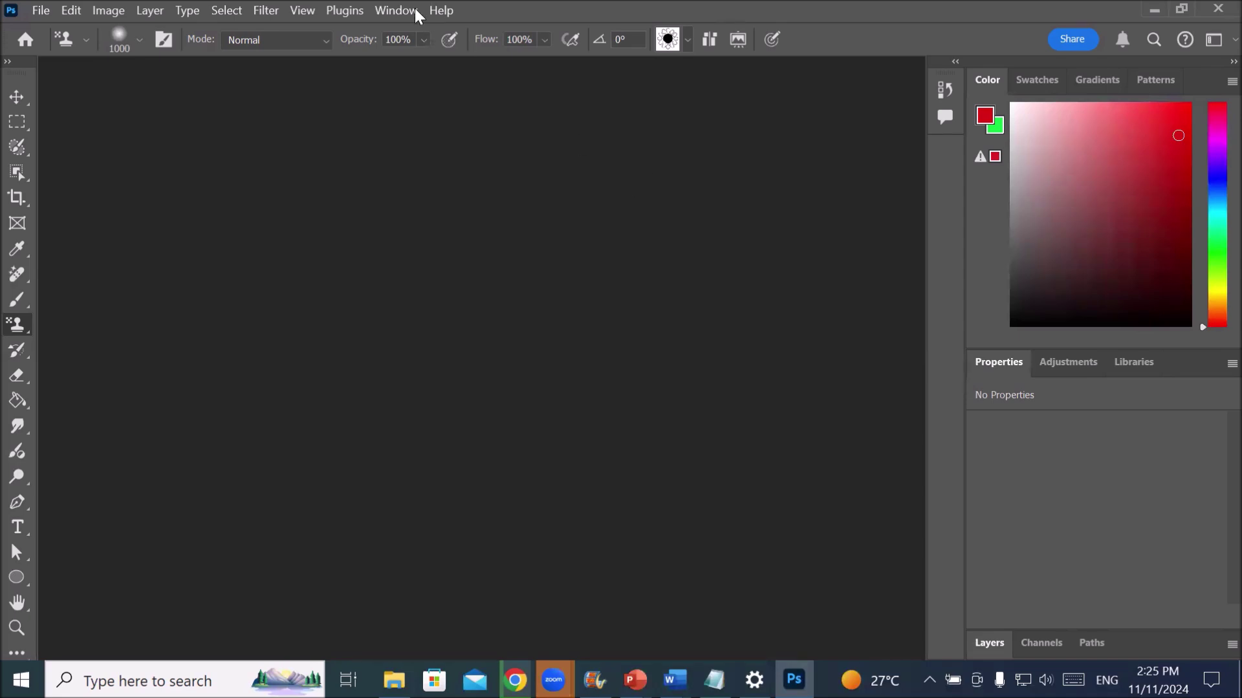
- Browse the menus leftward from Window across the menu bar, then reopen the Window panel list
{"action": "left_click", "coordinate": [397, 14]}
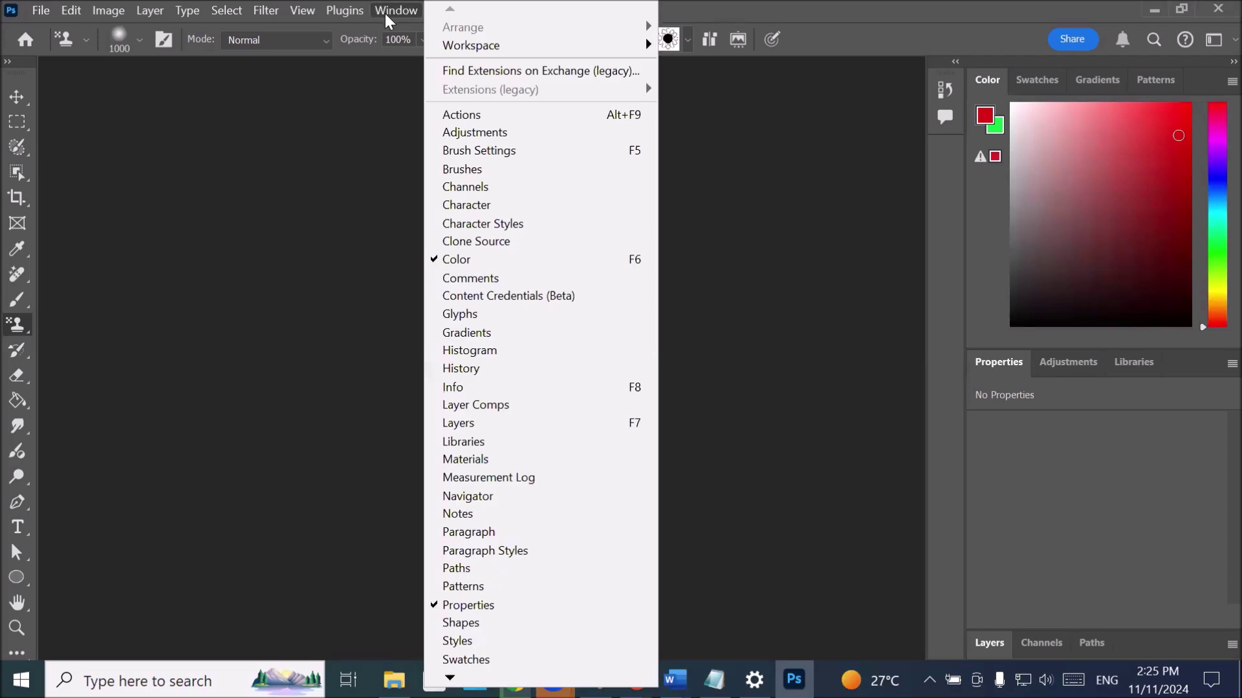
{"action": "mouse_move", "coordinate": [347, 20]}
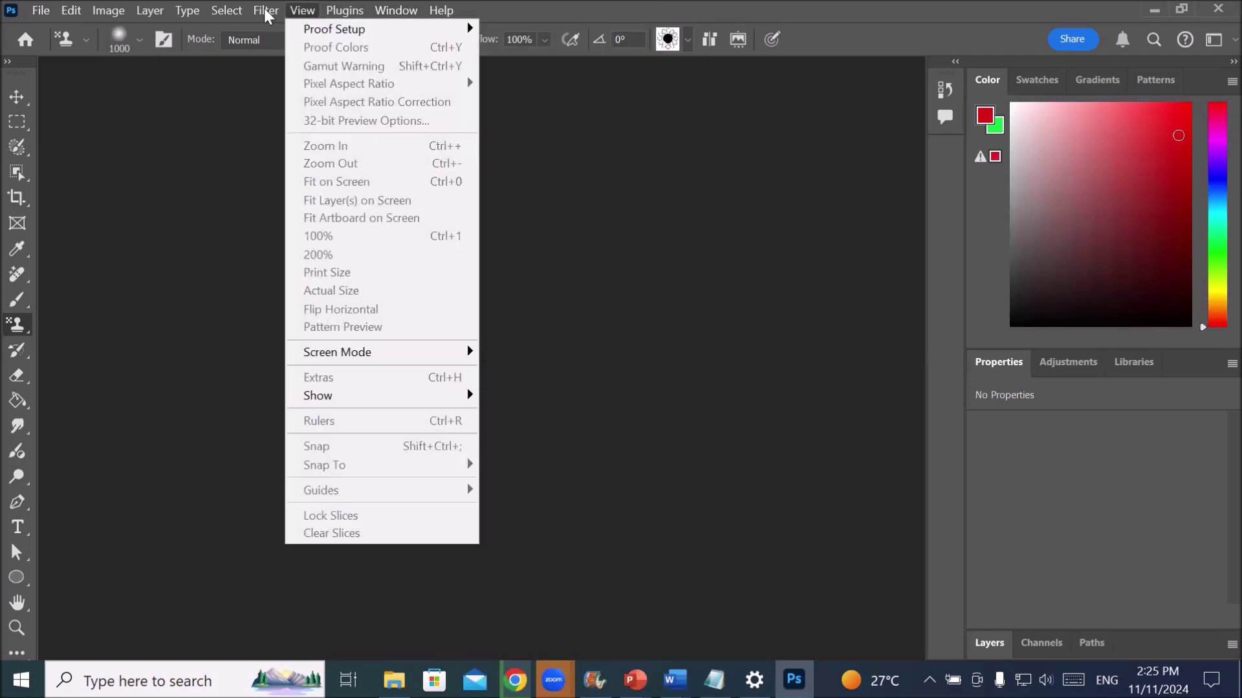
{"action": "mouse_move", "coordinate": [239, 14]}
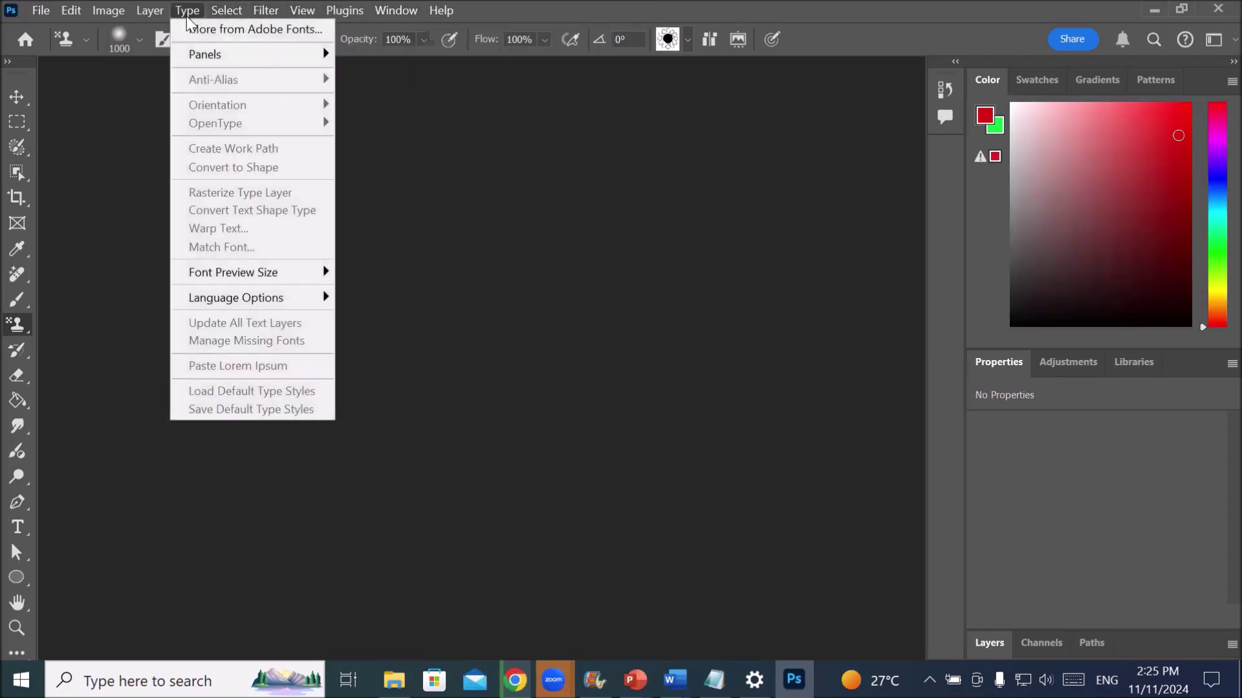
{"action": "mouse_move", "coordinate": [141, 14]}
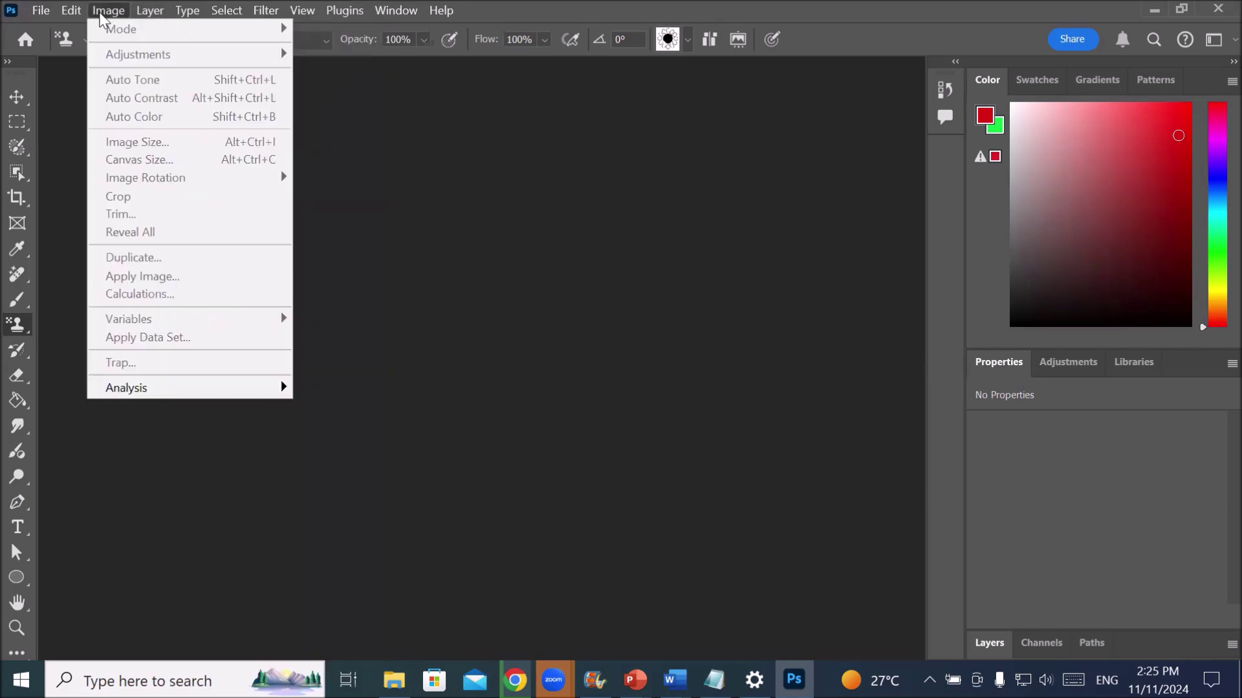
{"action": "mouse_move", "coordinate": [71, 12]}
{"action": "left_click", "coordinate": [55, 13]}
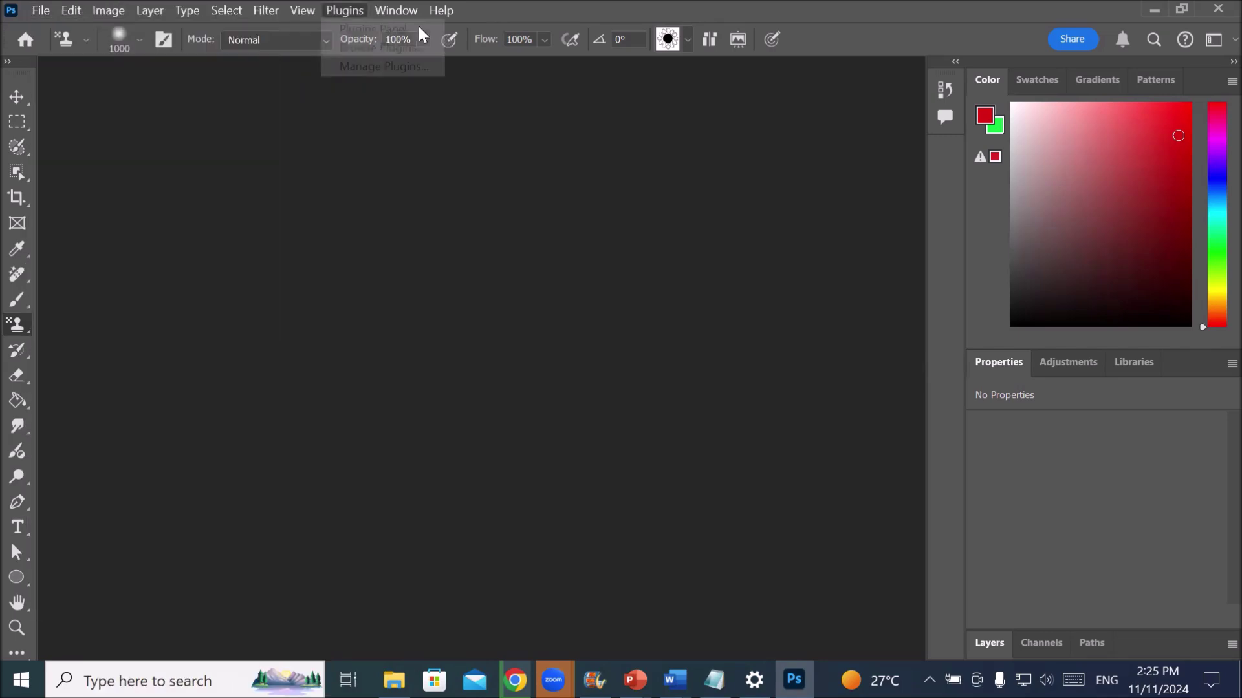
{"action": "left_click", "coordinate": [394, 11]}
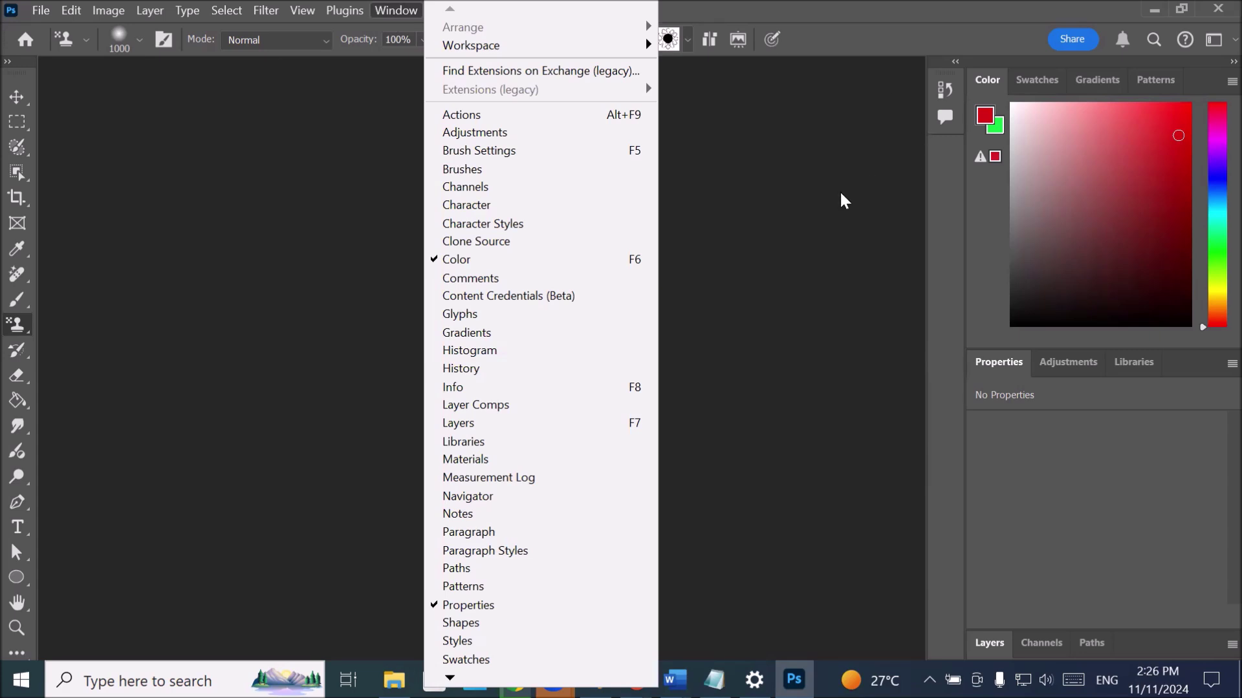
- Float the Swatches, Color, Gradients, Properties, Libraries and Adjustments panels out of the dock onto the canvas
{"action": "left_click", "coordinate": [1064, 98]}
{"action": "left_click_drag", "start_coordinate": [1049, 79], "coordinate": [208, 163]}
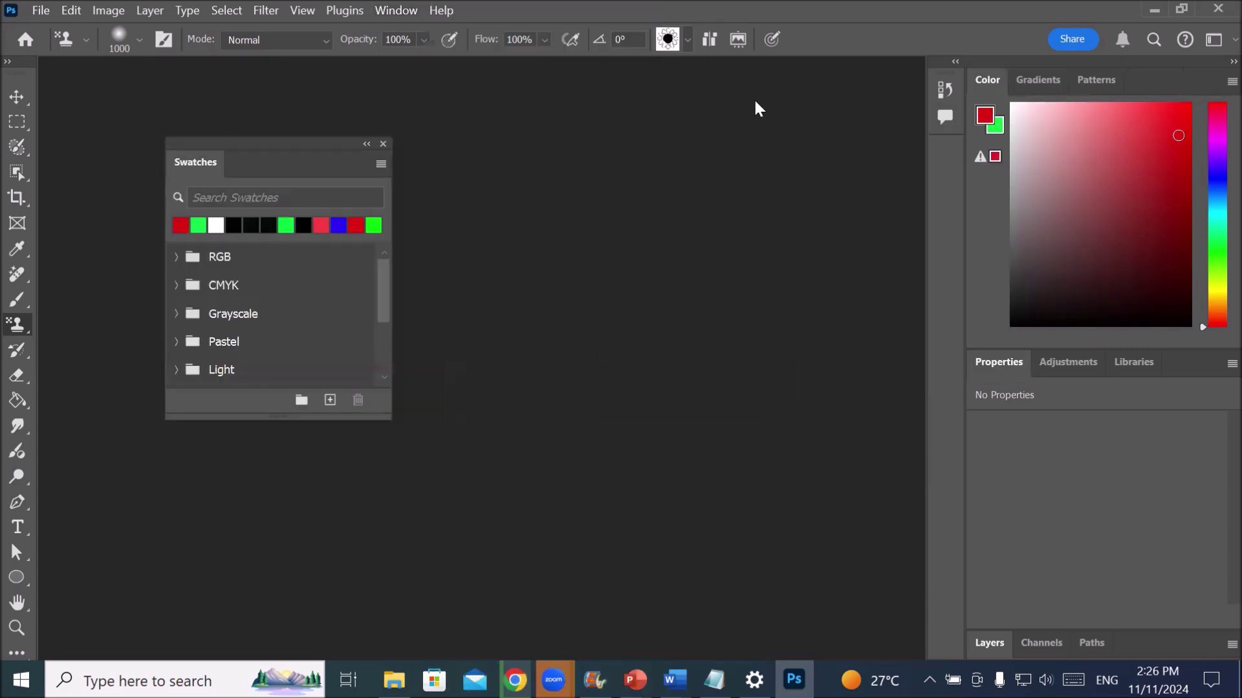
{"action": "left_click_drag", "start_coordinate": [987, 79], "coordinate": [453, 157]}
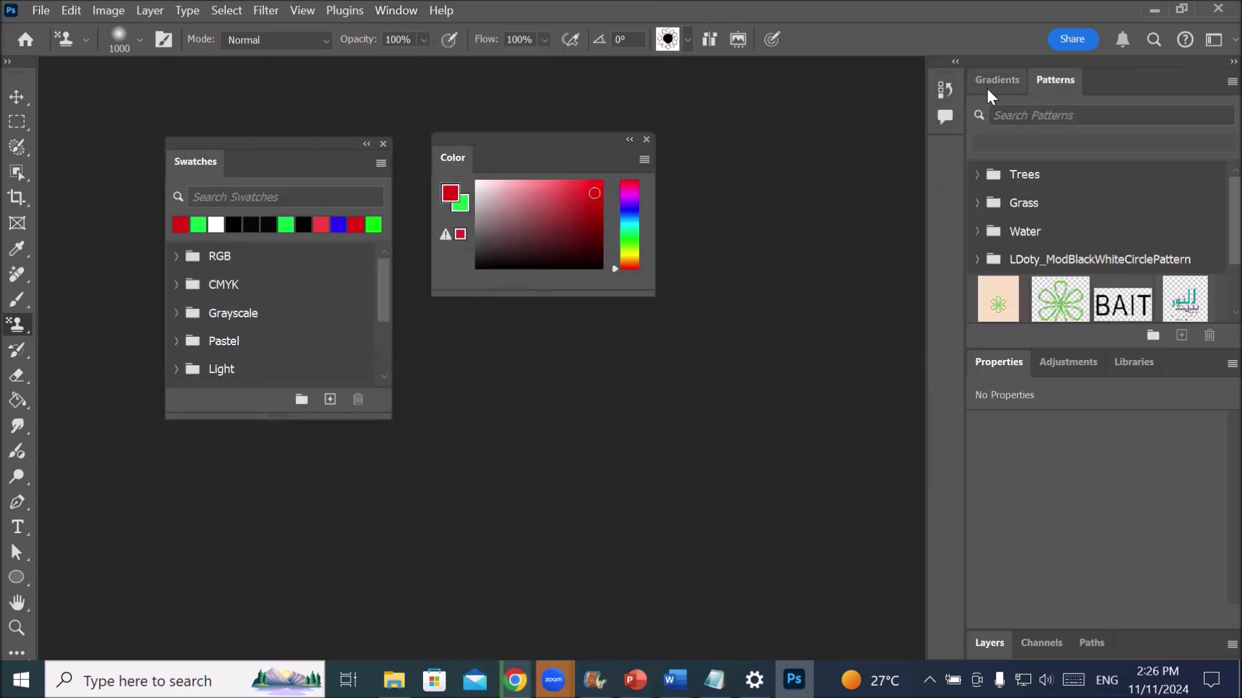
{"action": "left_click_drag", "start_coordinate": [986, 87], "coordinate": [578, 351]}
{"action": "left_click_drag", "start_coordinate": [996, 365], "coordinate": [714, 136]}
{"action": "left_click_drag", "start_coordinate": [1081, 367], "coordinate": [194, 402]}
{"action": "left_click_drag", "start_coordinate": [1001, 359], "coordinate": [308, 278]}
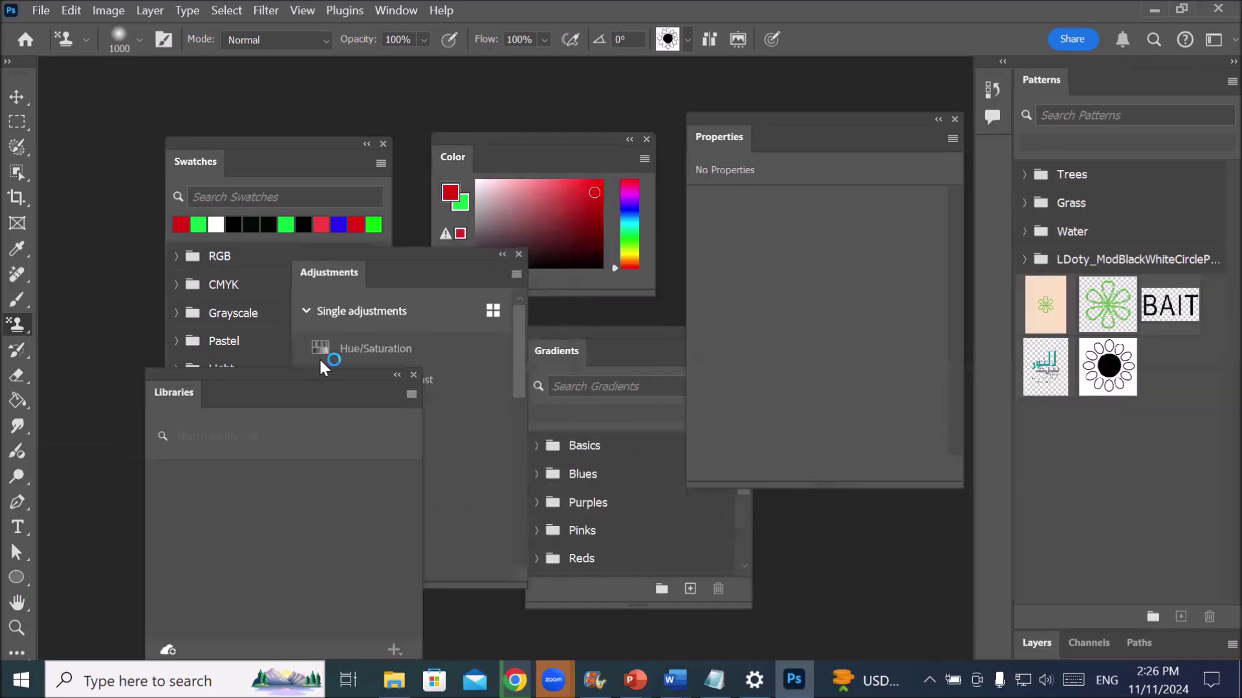
{"action": "left_click", "coordinate": [389, 8]}
{"action": "mouse_move", "coordinate": [501, 45]}
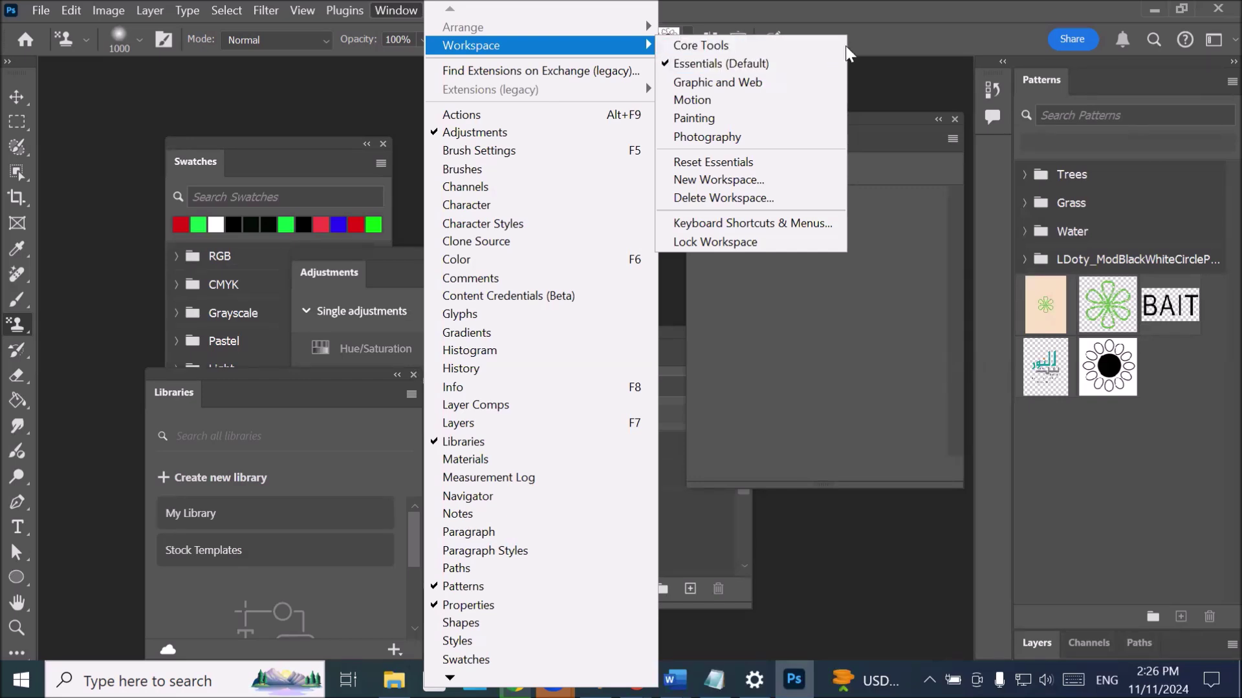
- Switch to the Core Tools workspace and reset it to its default docked layout
{"action": "left_click", "coordinate": [741, 45]}
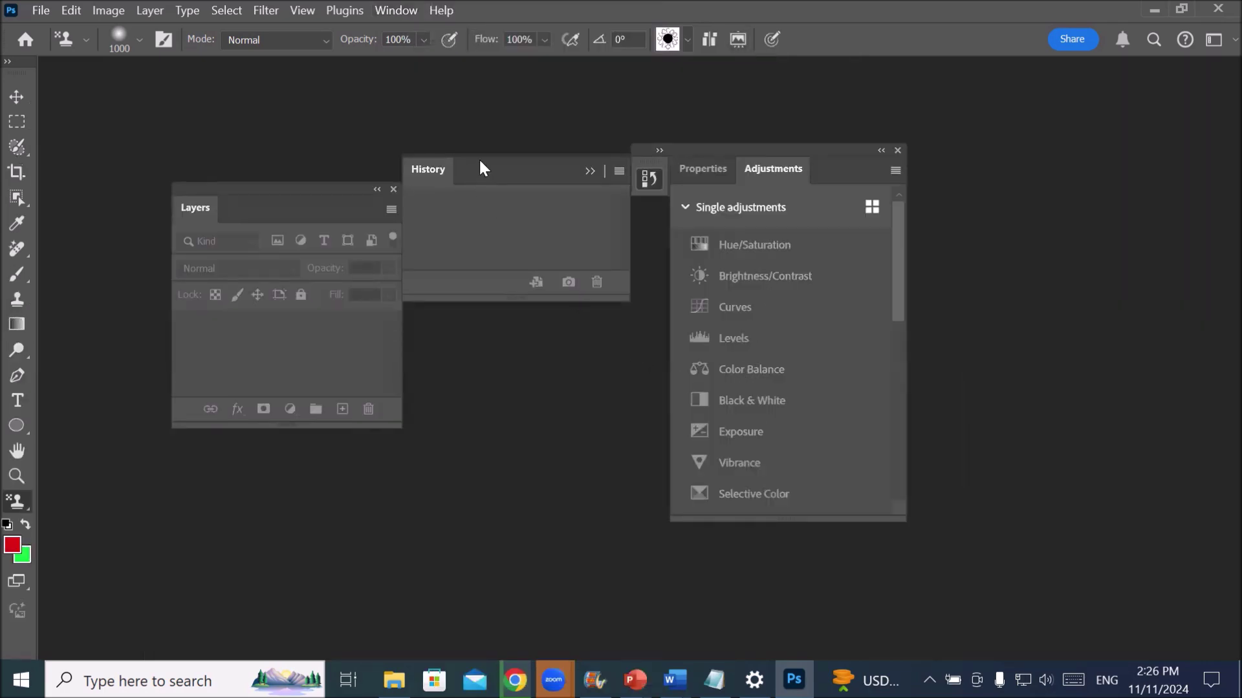
{"action": "left_click", "coordinate": [401, 11]}
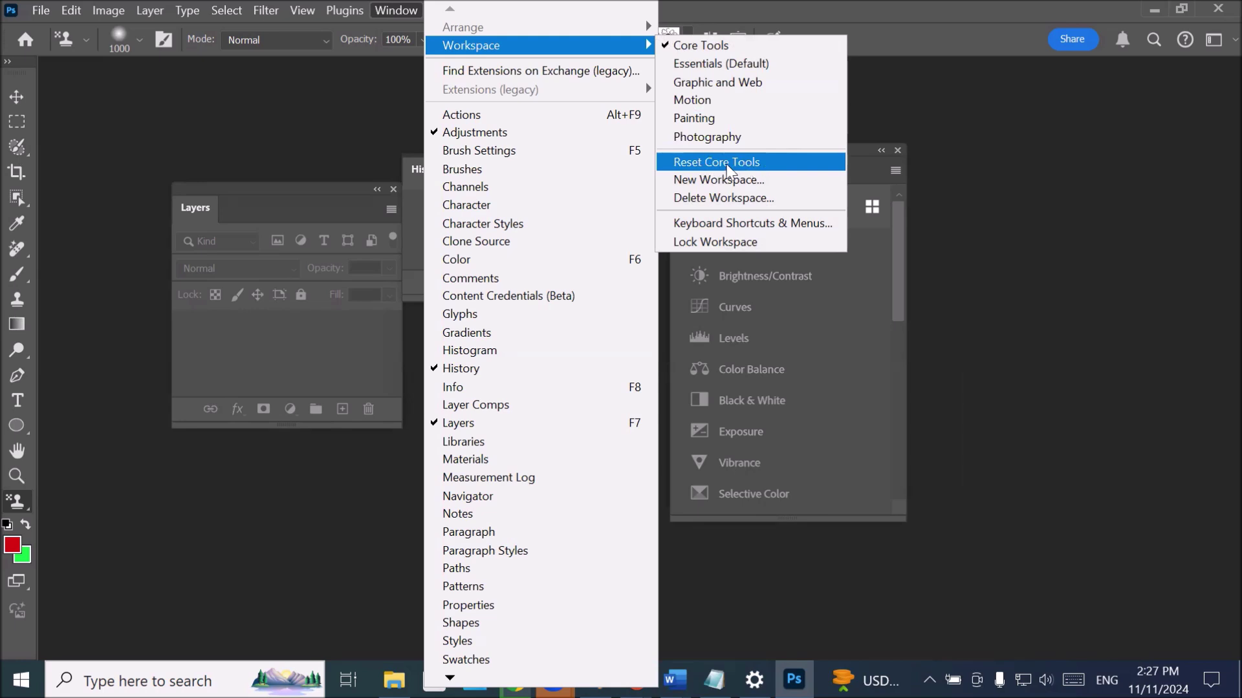
{"action": "left_click", "coordinate": [767, 161]}
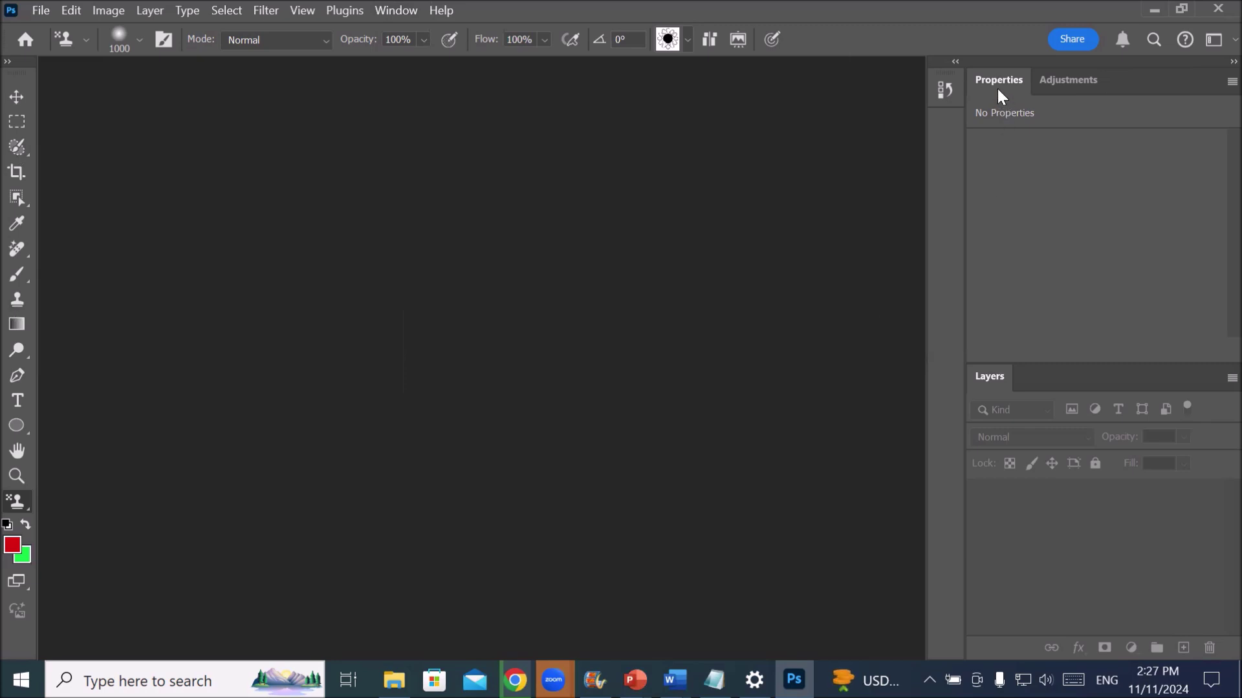
- Float the Properties, Adjustments, Layers and History panels onto the canvas, expanding History to full size
{"action": "left_click_drag", "start_coordinate": [995, 80], "coordinate": [207, 137]}
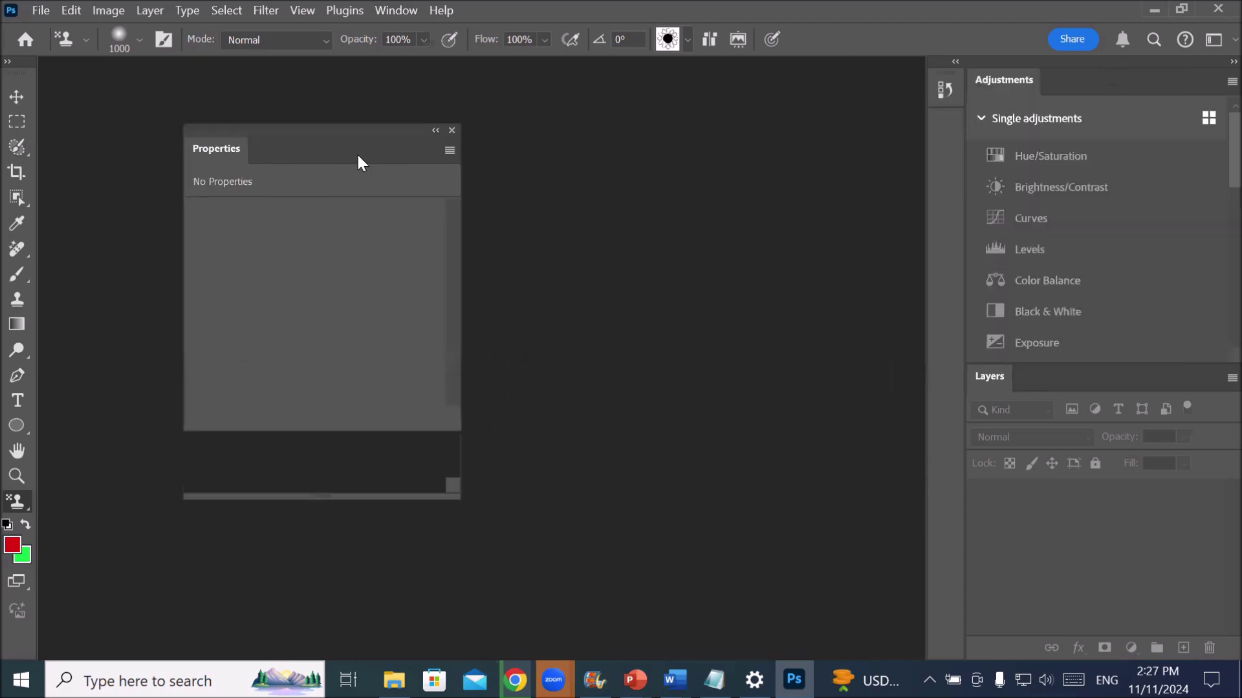
{"action": "left_click_drag", "start_coordinate": [1010, 79], "coordinate": [561, 137]}
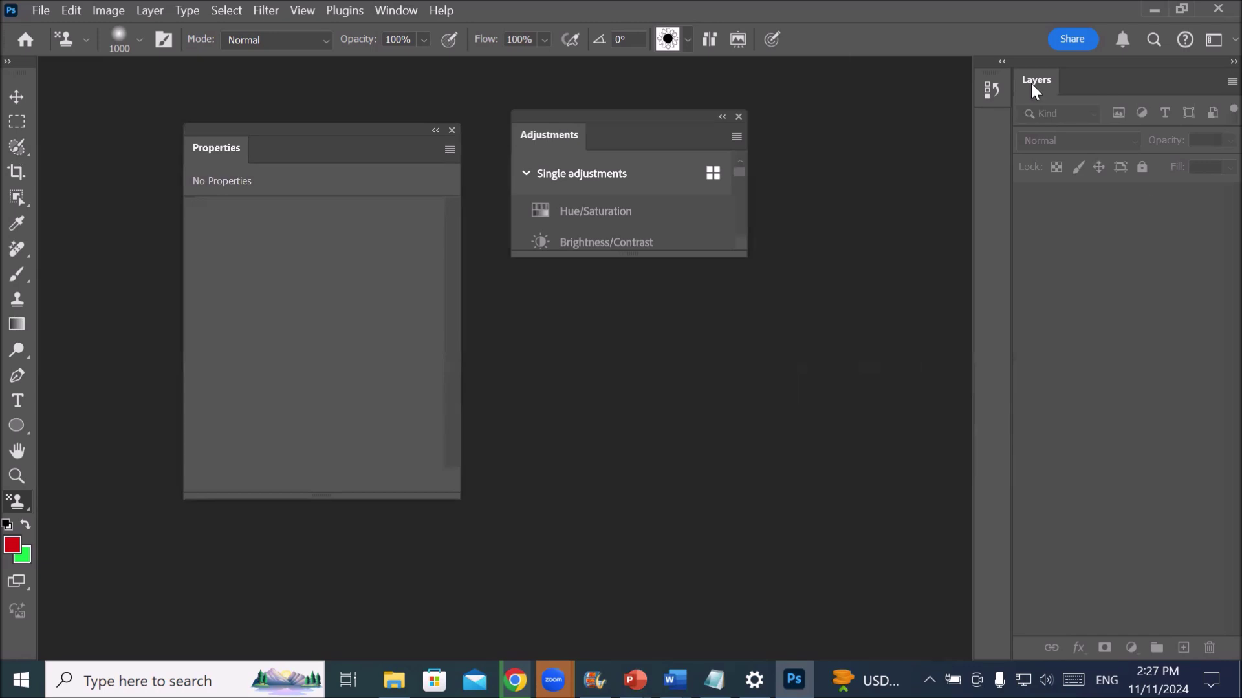
{"action": "left_click_drag", "start_coordinate": [1031, 84], "coordinate": [576, 317]}
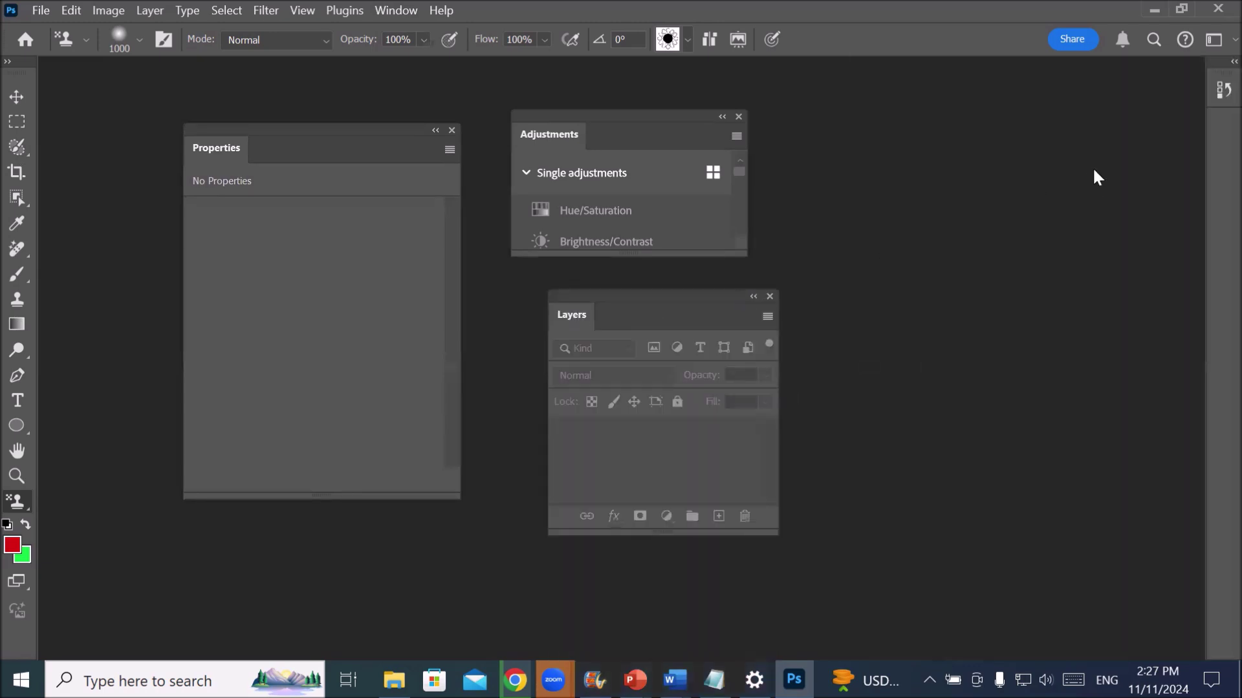
{"action": "left_click_drag", "start_coordinate": [1213, 90], "coordinate": [839, 184]}
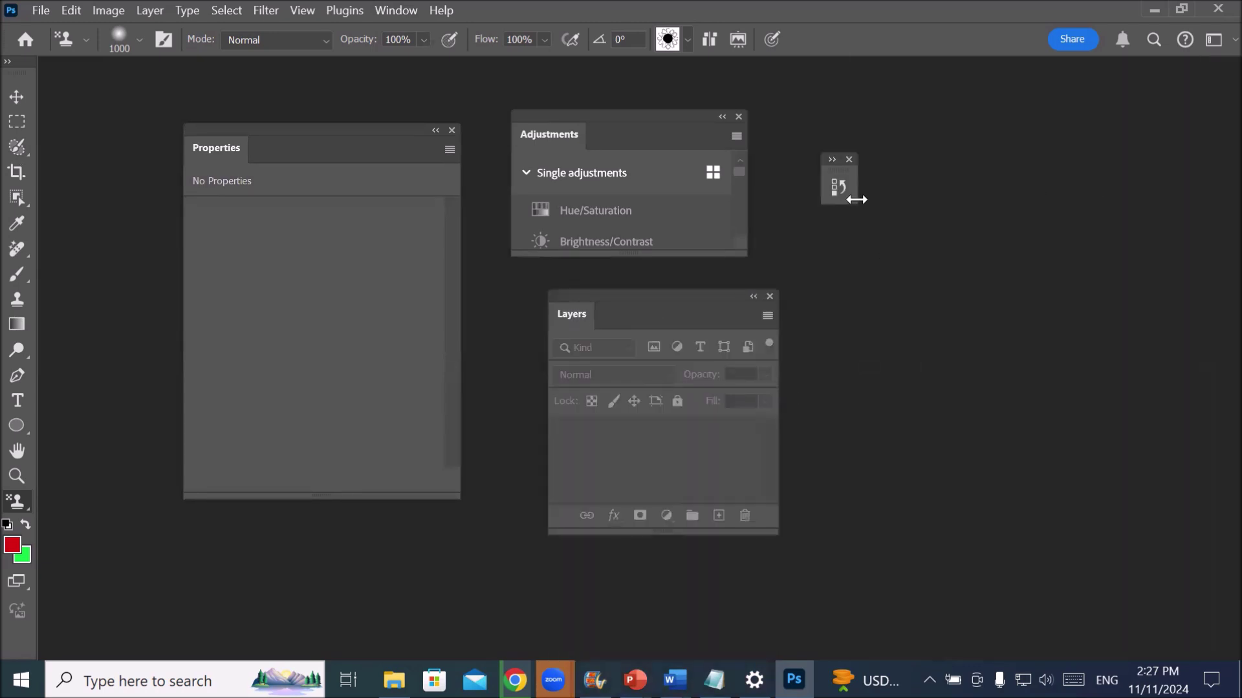
{"action": "left_click", "coordinate": [838, 183]}
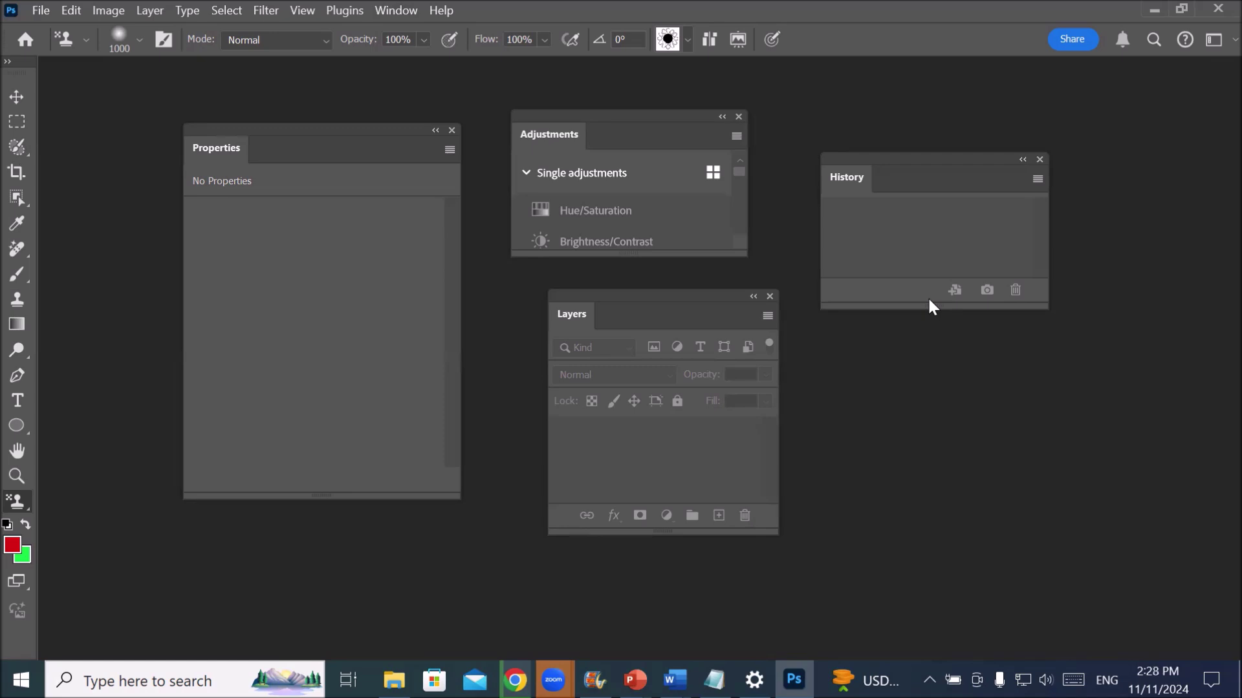
- Float the two-column Tools panel beside History, then show the Window > Workspace list
{"action": "left_click", "coordinate": [9, 62]}
{"action": "left_click_drag", "start_coordinate": [26, 64], "coordinate": [1101, 260]}
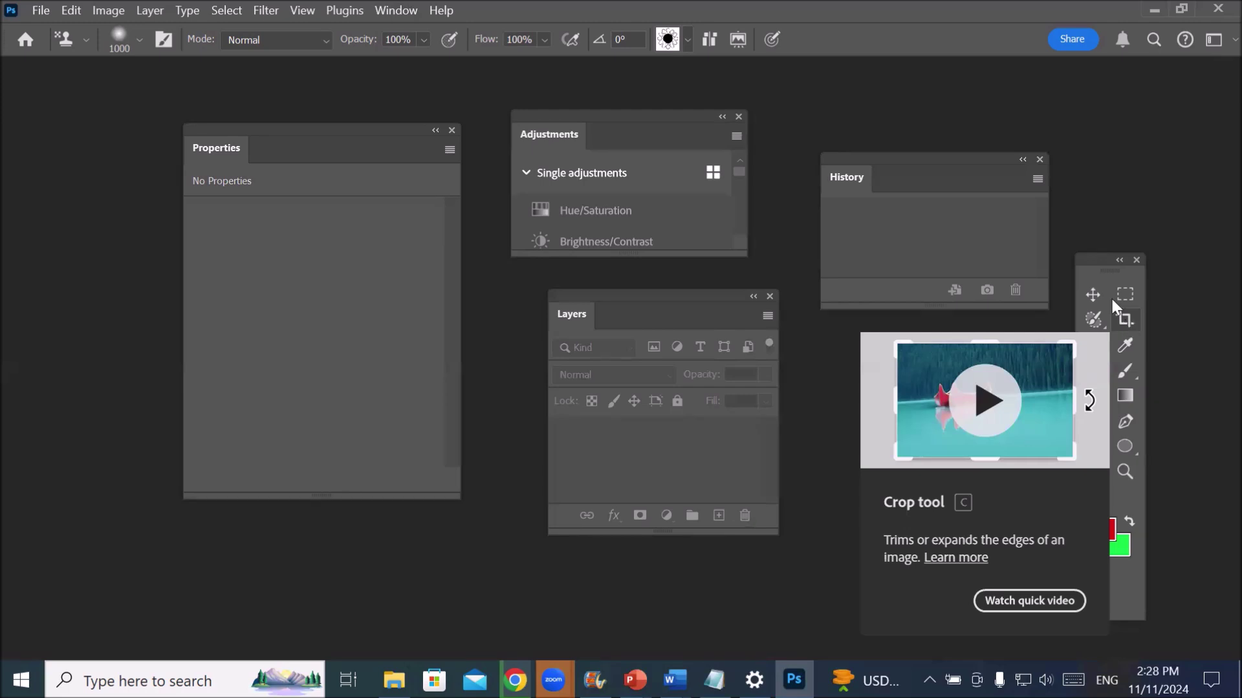
{"action": "left_click_drag", "start_coordinate": [1100, 268], "coordinate": [1100, 203]}
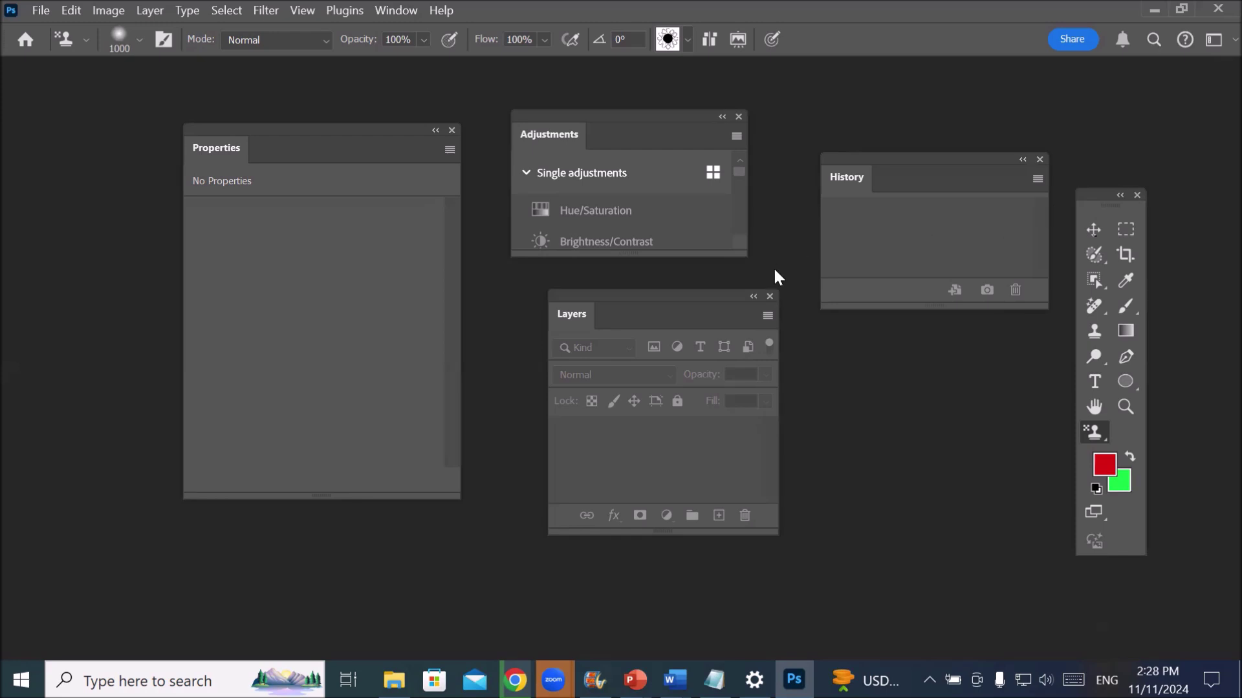
{"action": "left_click", "coordinate": [397, 13]}
{"action": "mouse_move", "coordinate": [484, 46]}
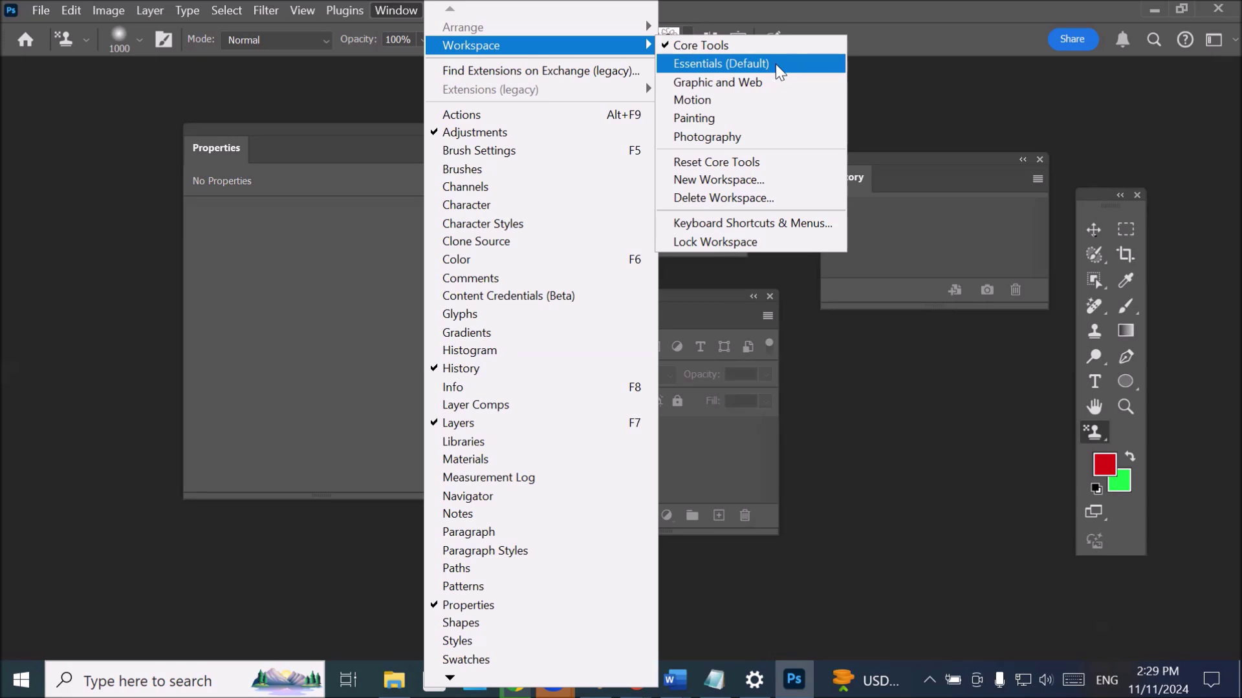
- Switch to the Essentials (Default) workspace and reset Essentials to its default layout
{"action": "left_click", "coordinate": [739, 65]}
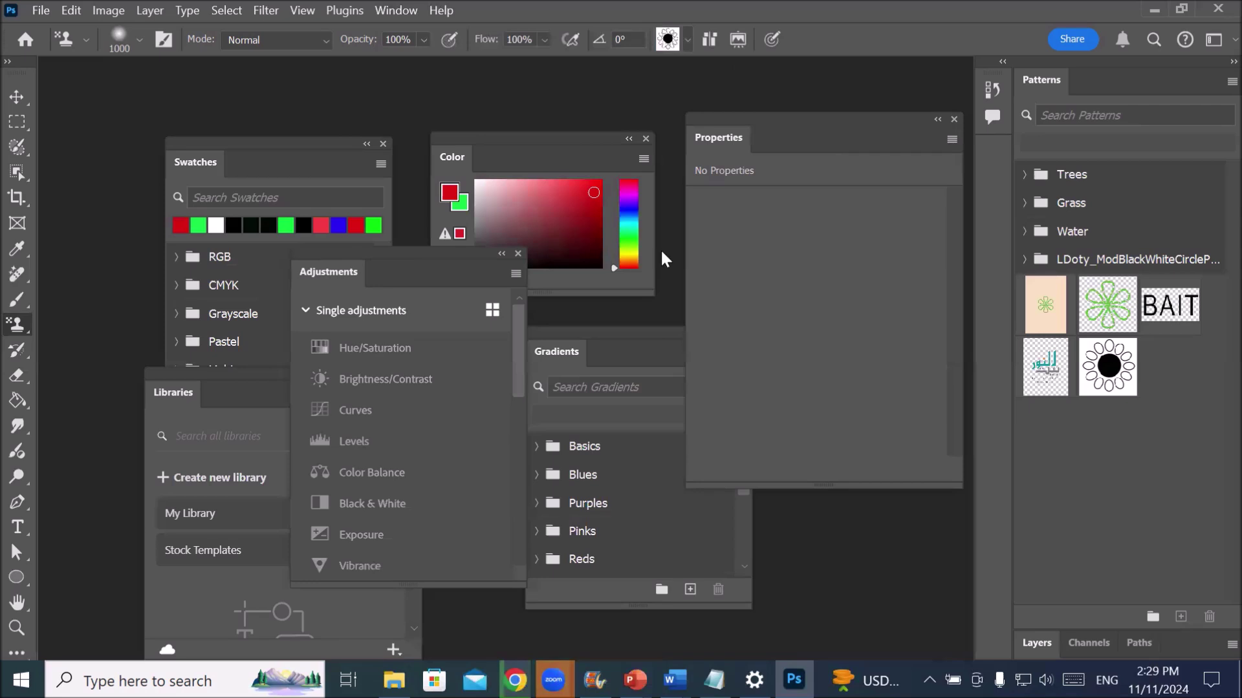
{"action": "left_click", "coordinate": [396, 10]}
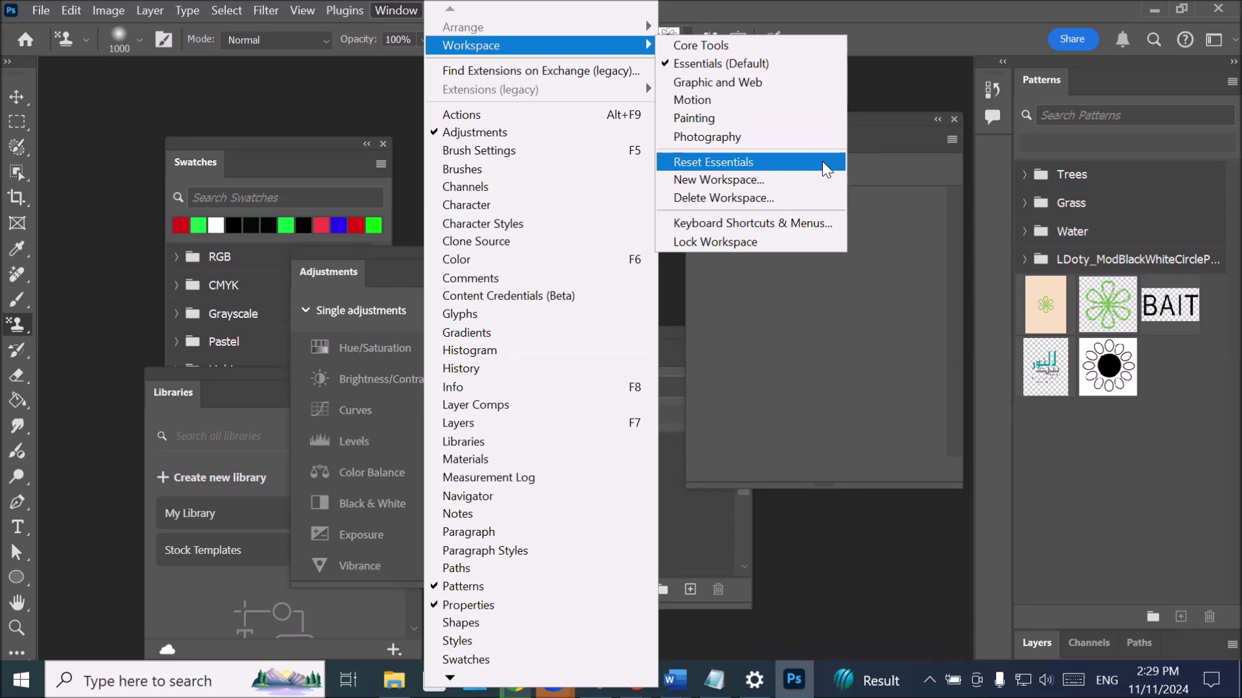
{"action": "left_click", "coordinate": [822, 167]}
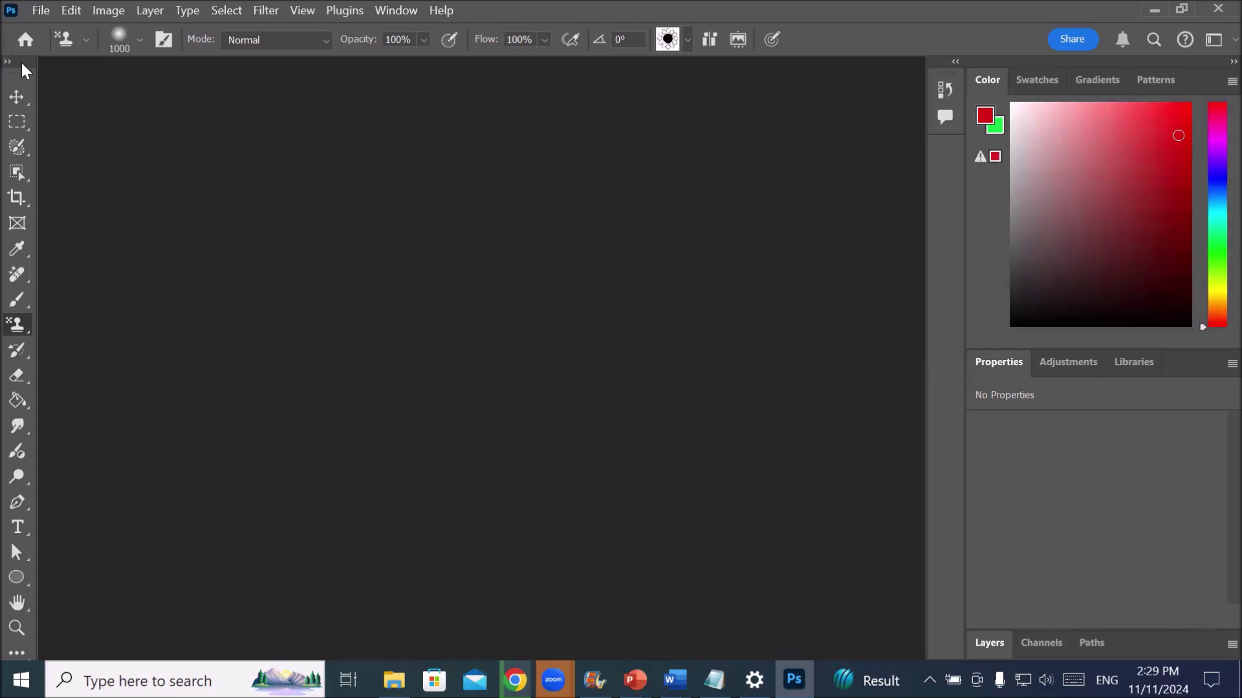
- Float the Tools panel over the canvas in two columns and shift it further left
{"action": "left_click_drag", "start_coordinate": [26, 70], "coordinate": [330, 105]}
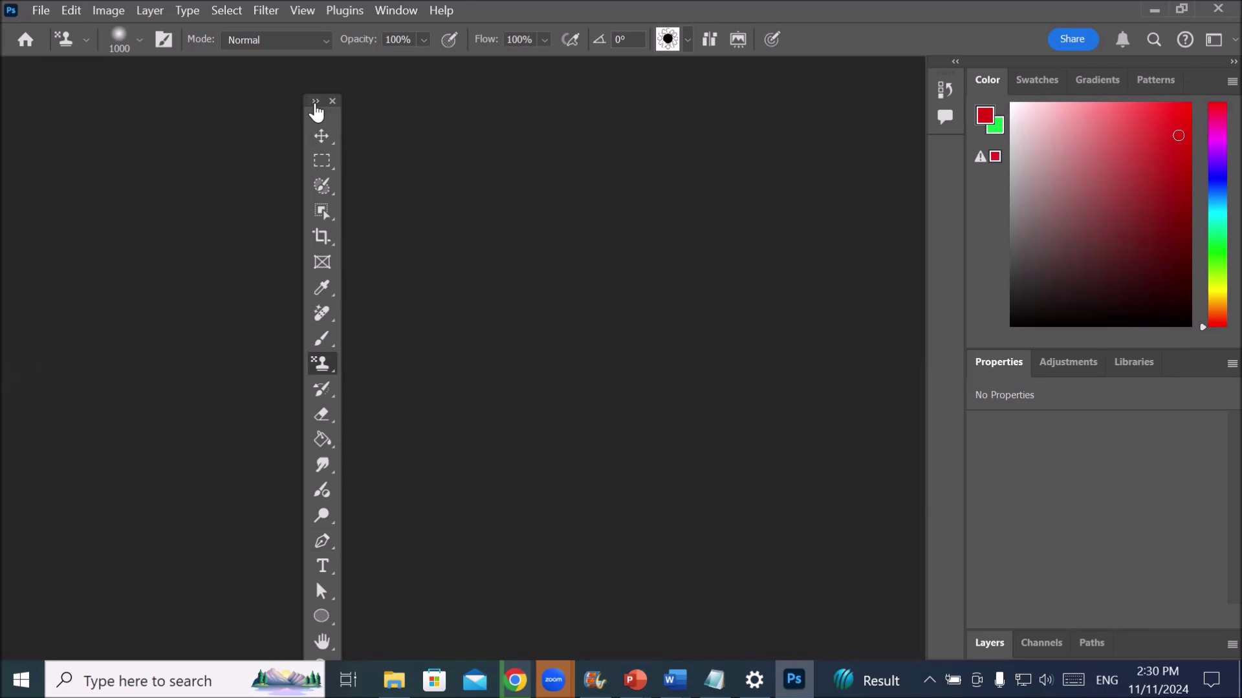
{"action": "left_click", "coordinate": [315, 104]}
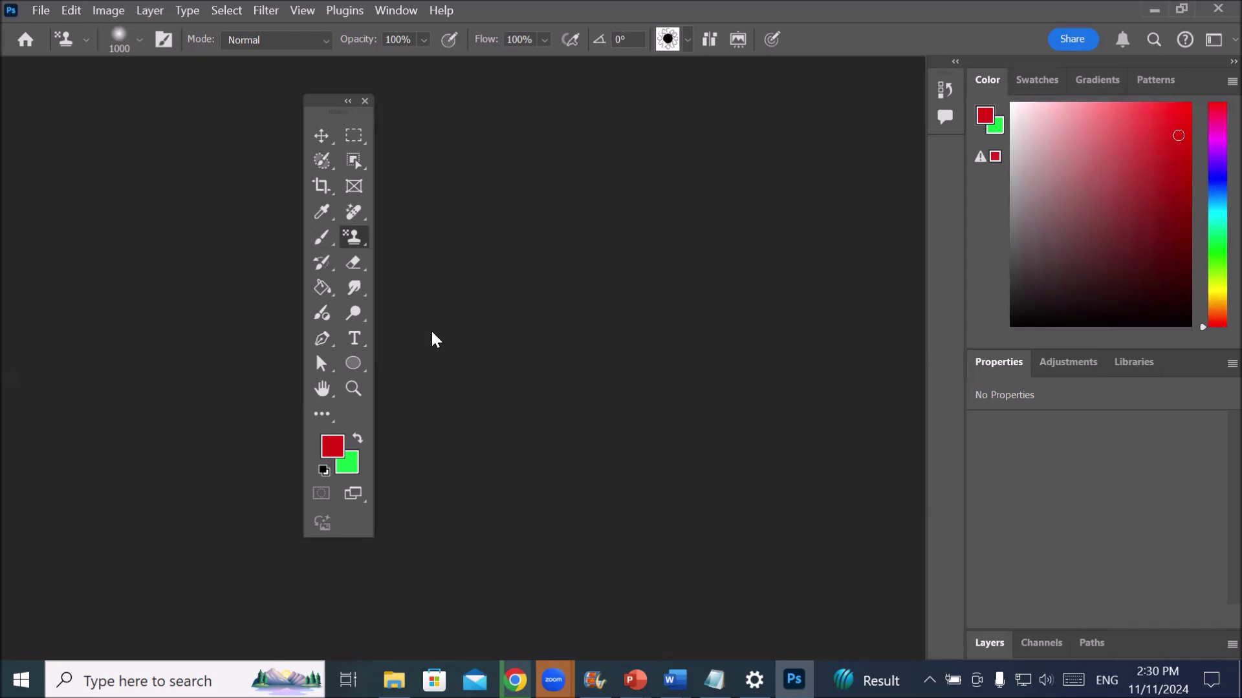
{"action": "left_click_drag", "start_coordinate": [332, 111], "coordinate": [253, 115]}
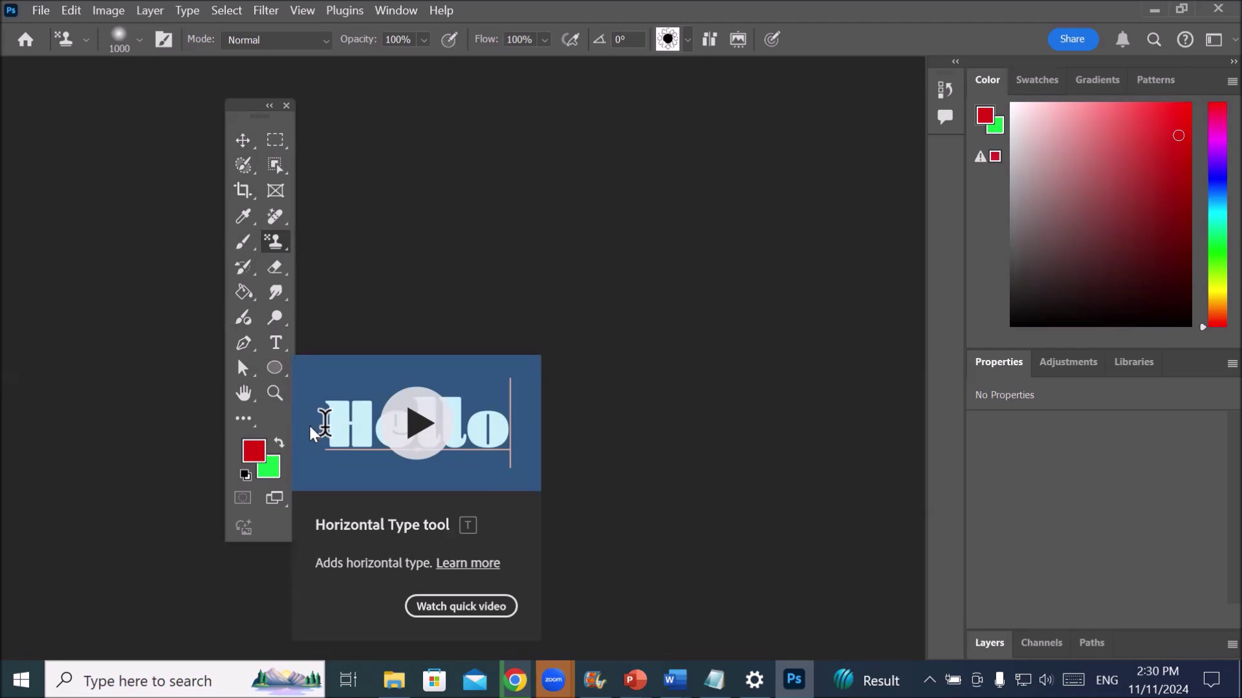
- Try the Move, Marquee, Selection Brush, Object Selection, Eyedropper and History Brush tools, ending on Ellipse
{"action": "left_click", "coordinate": [252, 151]}
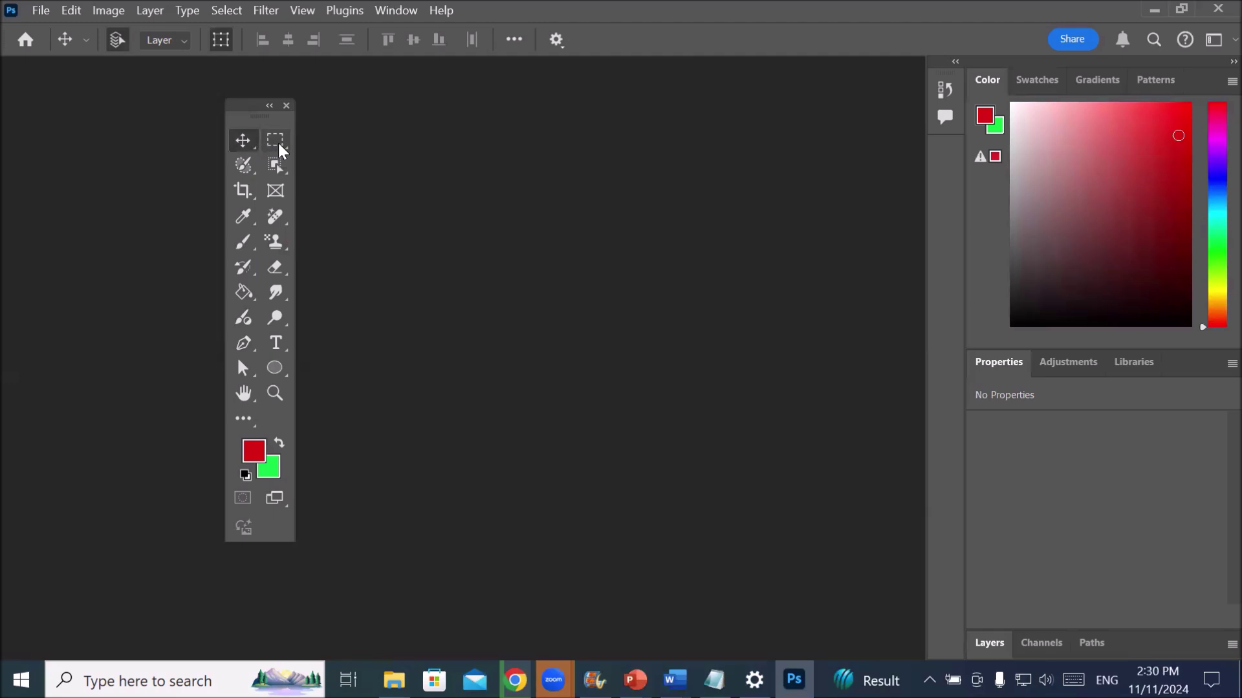
{"action": "left_click", "coordinate": [277, 143]}
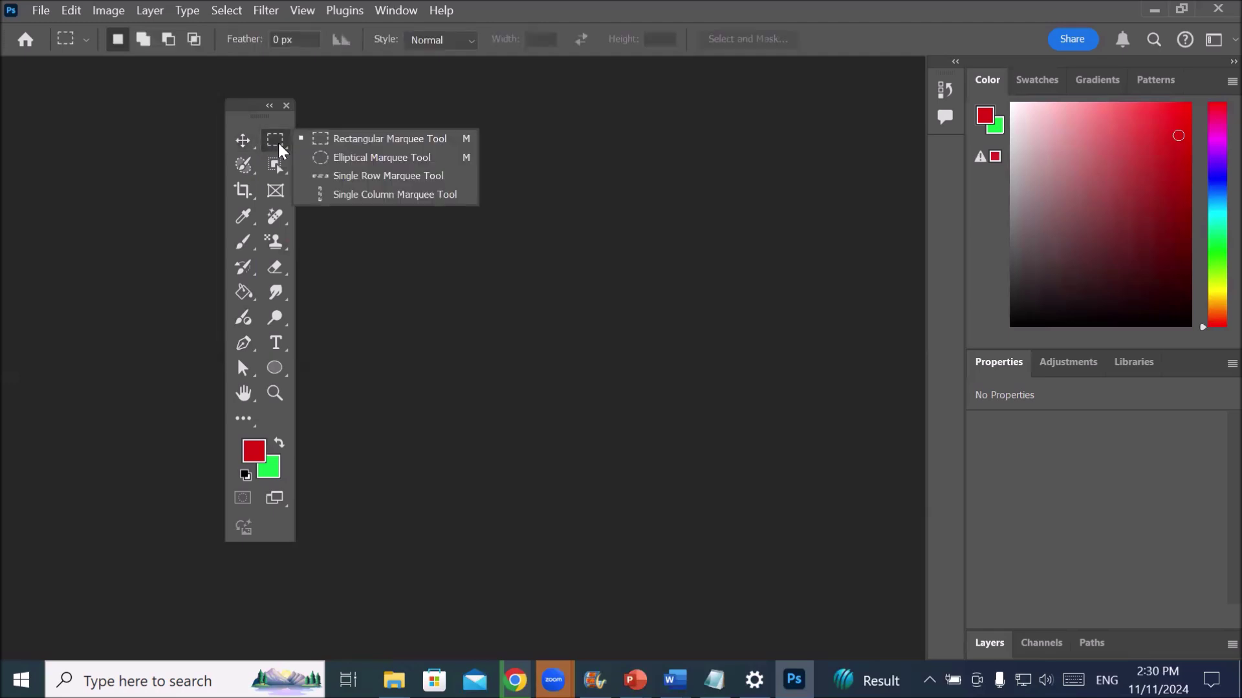
{"action": "left_click", "coordinate": [245, 173]}
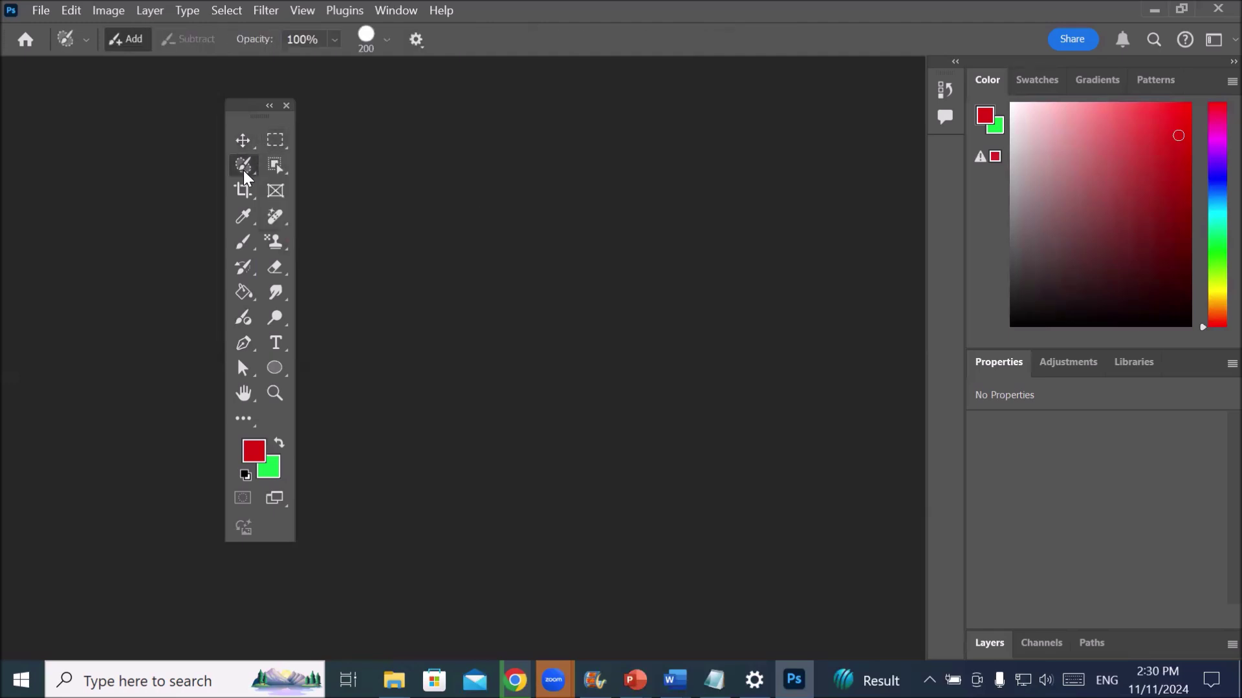
{"action": "left_click", "coordinate": [275, 167]}
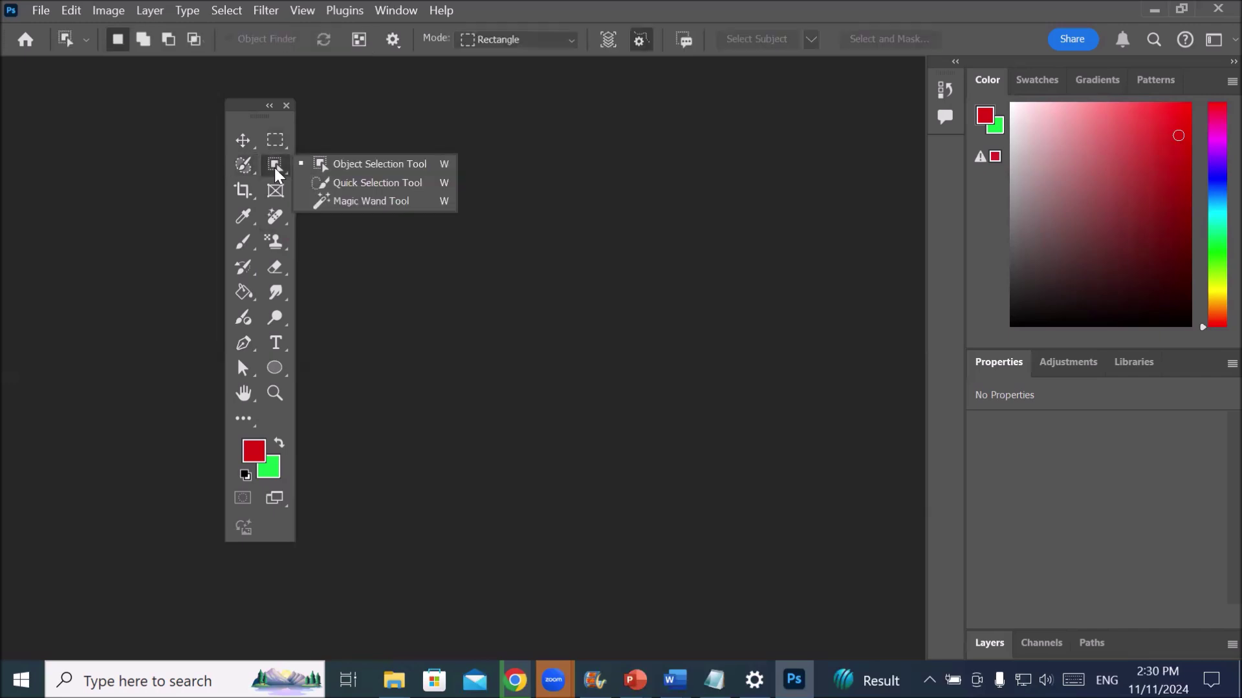
{"action": "left_click", "coordinate": [241, 219]}
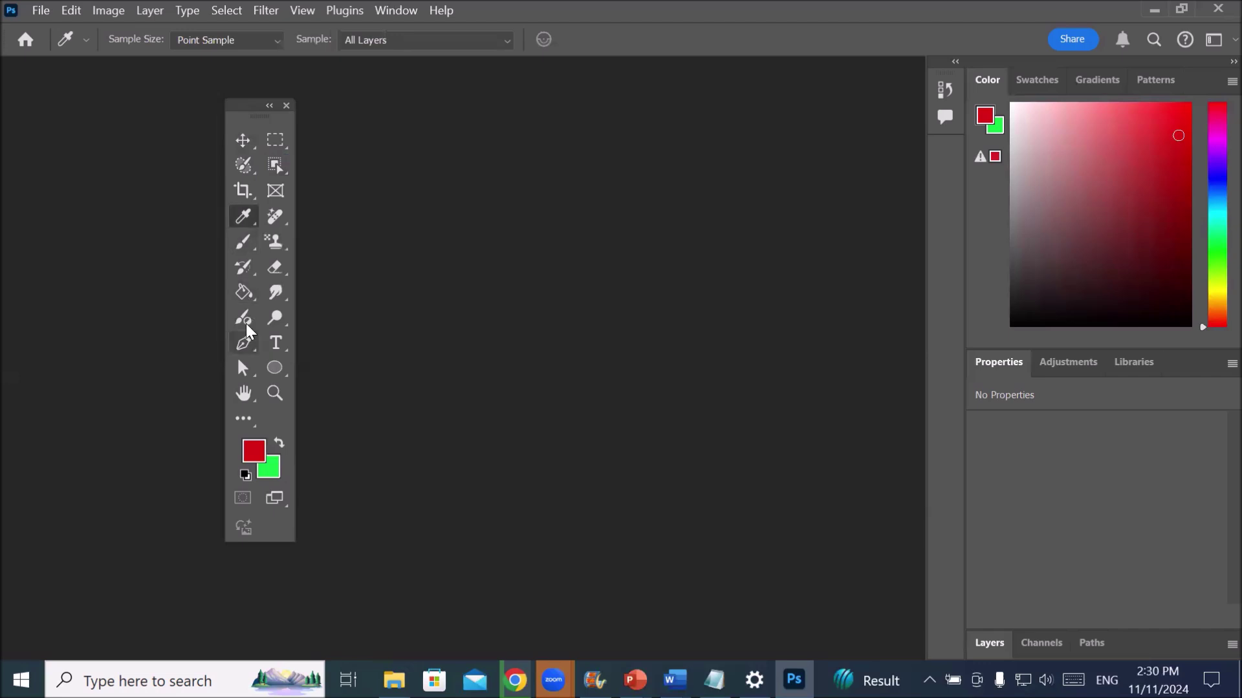
{"action": "left_click", "coordinate": [249, 274]}
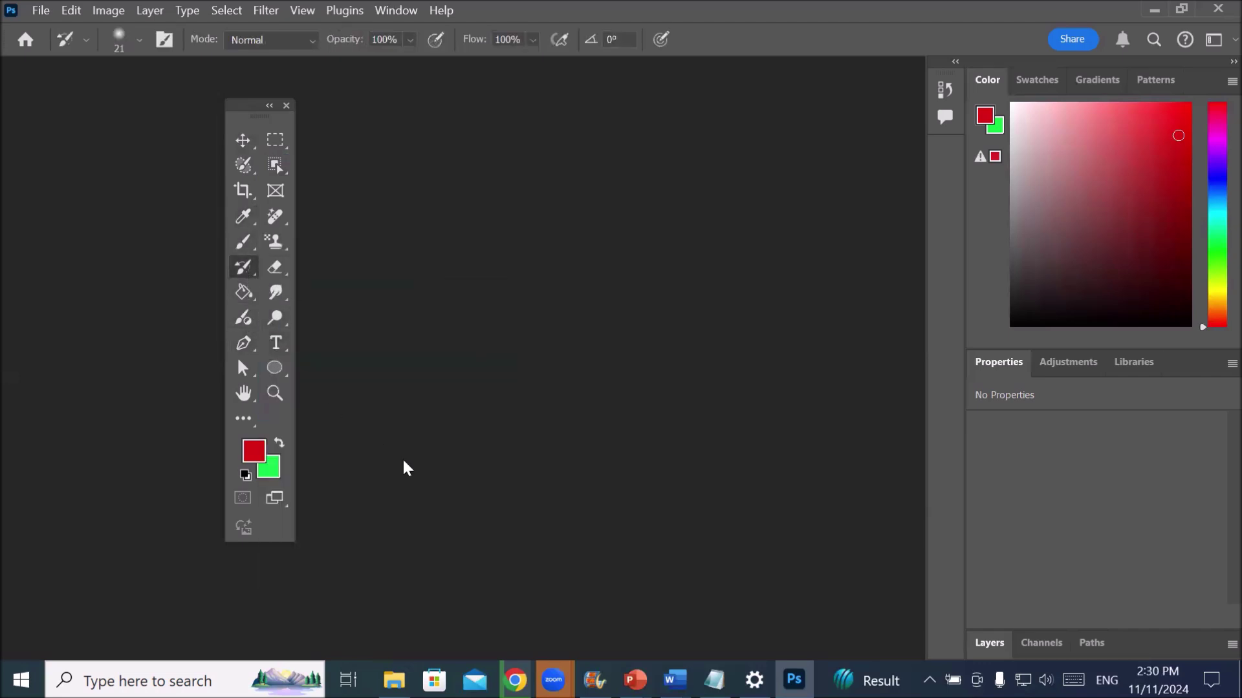
{"action": "left_click", "coordinate": [281, 372]}
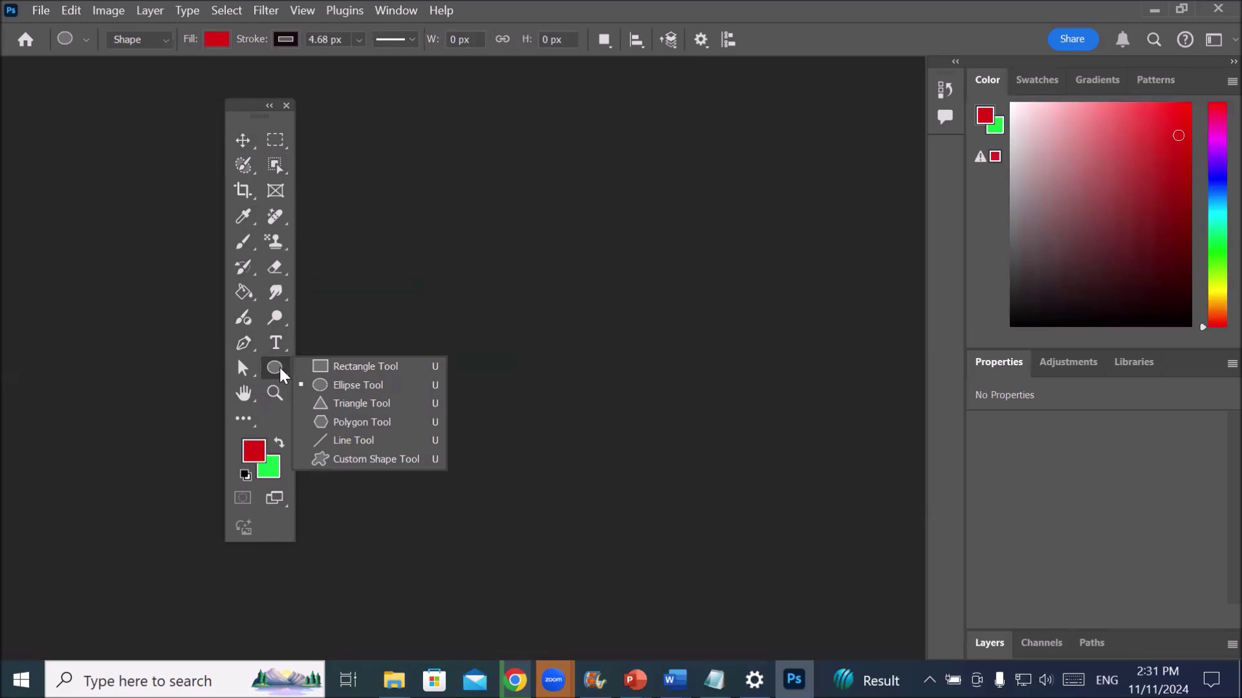
{"action": "left_click", "coordinate": [280, 374]}
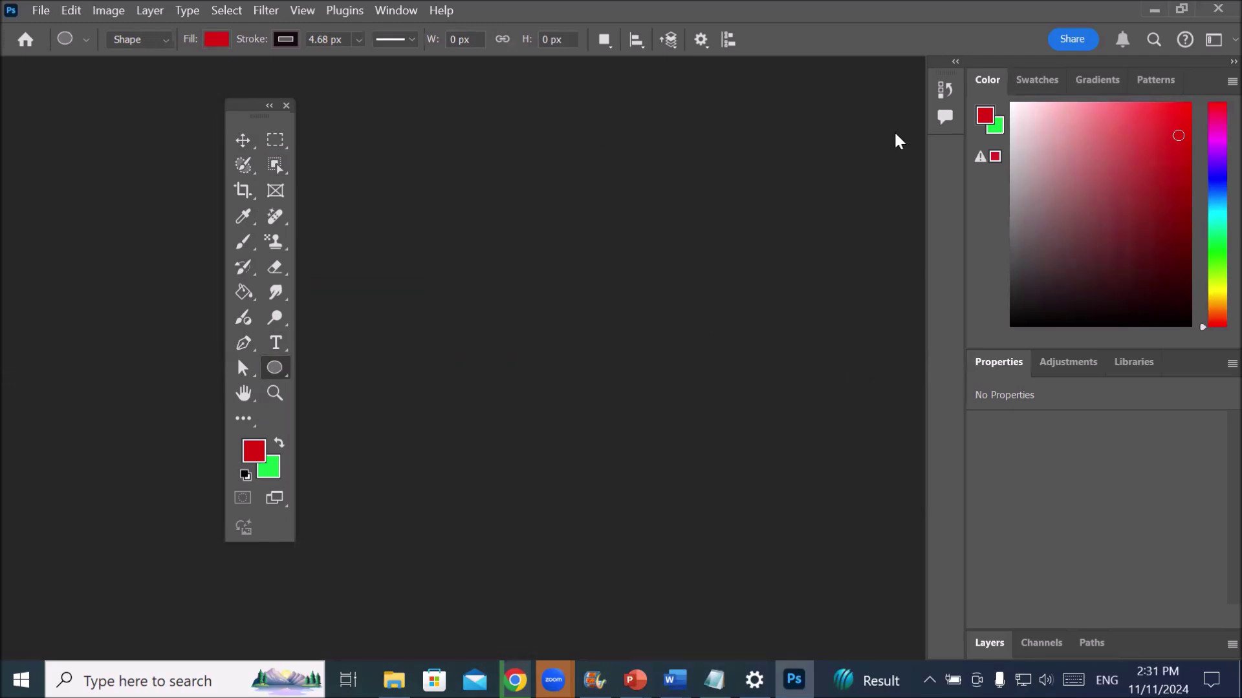
- Float and expand the History and Comments panels, stacking History above Comments
{"action": "left_click_drag", "start_coordinate": [424, 113], "coordinate": [423, 112]}
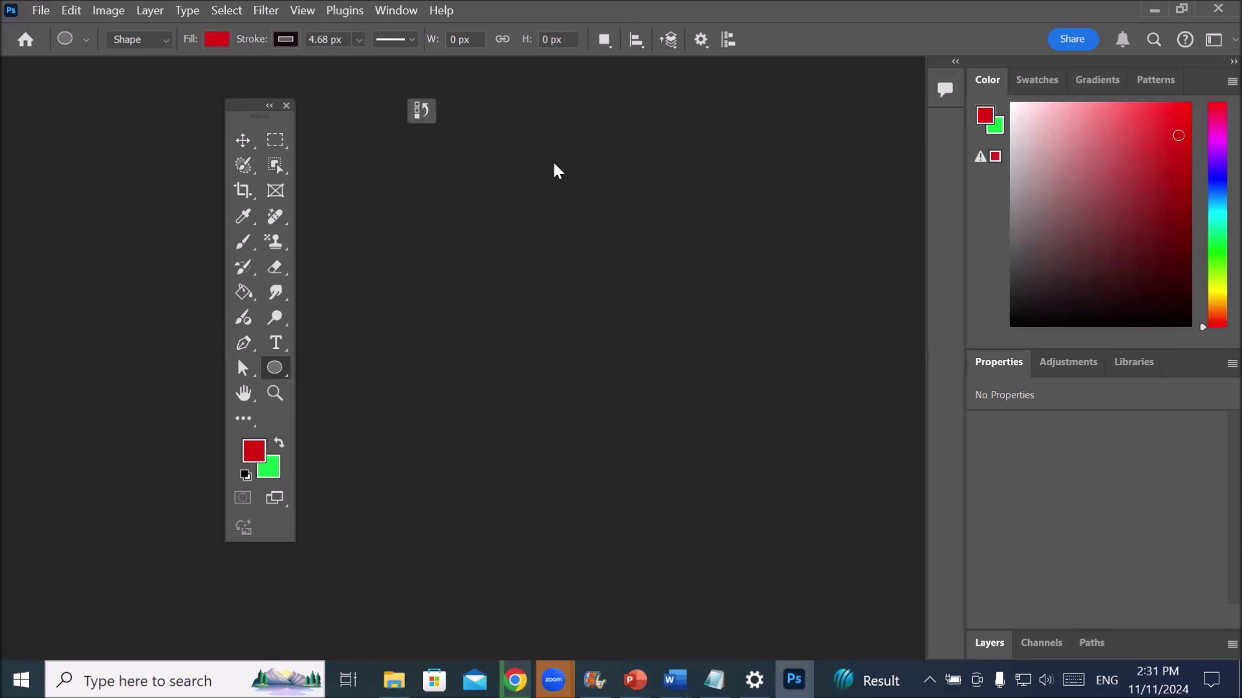
{"action": "left_click_drag", "start_coordinate": [946, 92], "coordinate": [594, 151]}
{"action": "left_click_drag", "start_coordinate": [459, 178], "coordinate": [407, 179]}
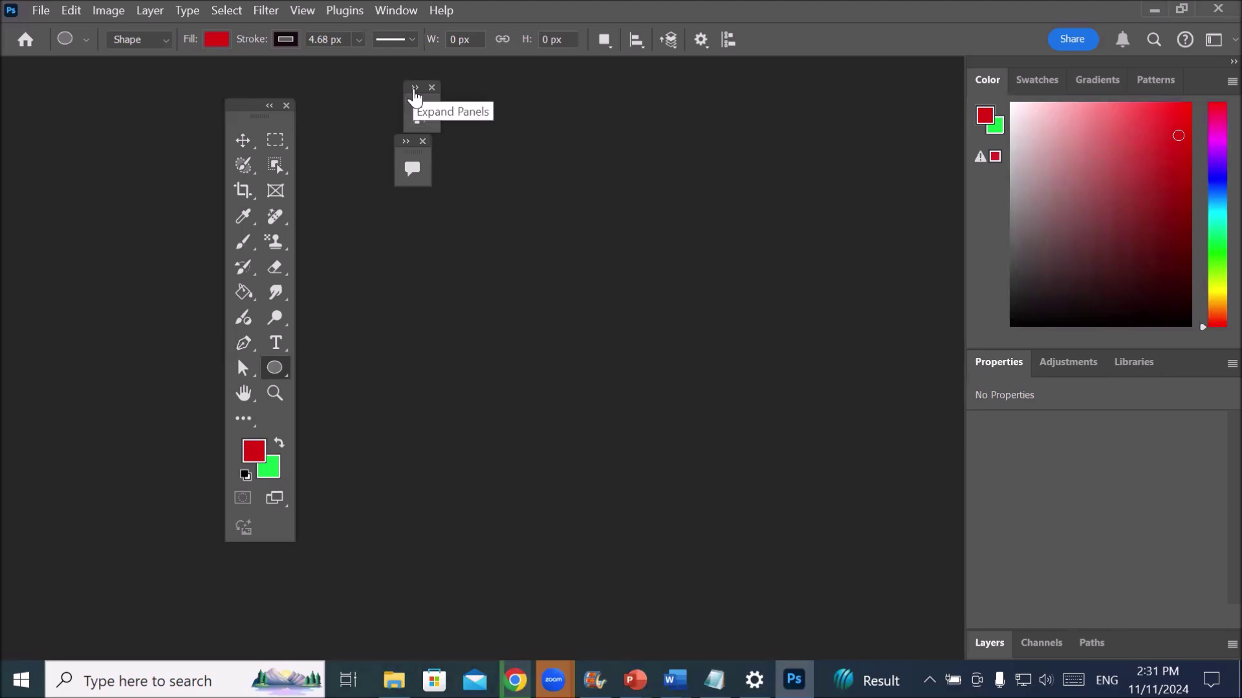
{"action": "left_click", "coordinate": [414, 97]}
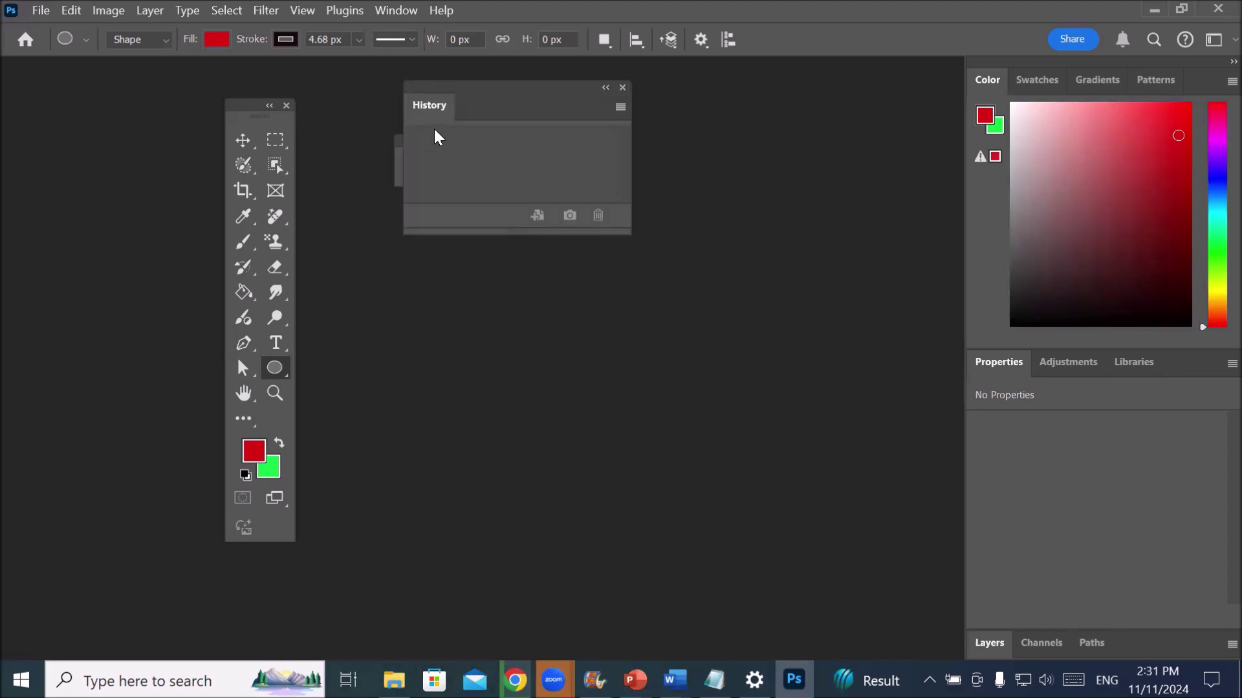
{"action": "left_click_drag", "start_coordinate": [553, 104], "coordinate": [563, 111]}
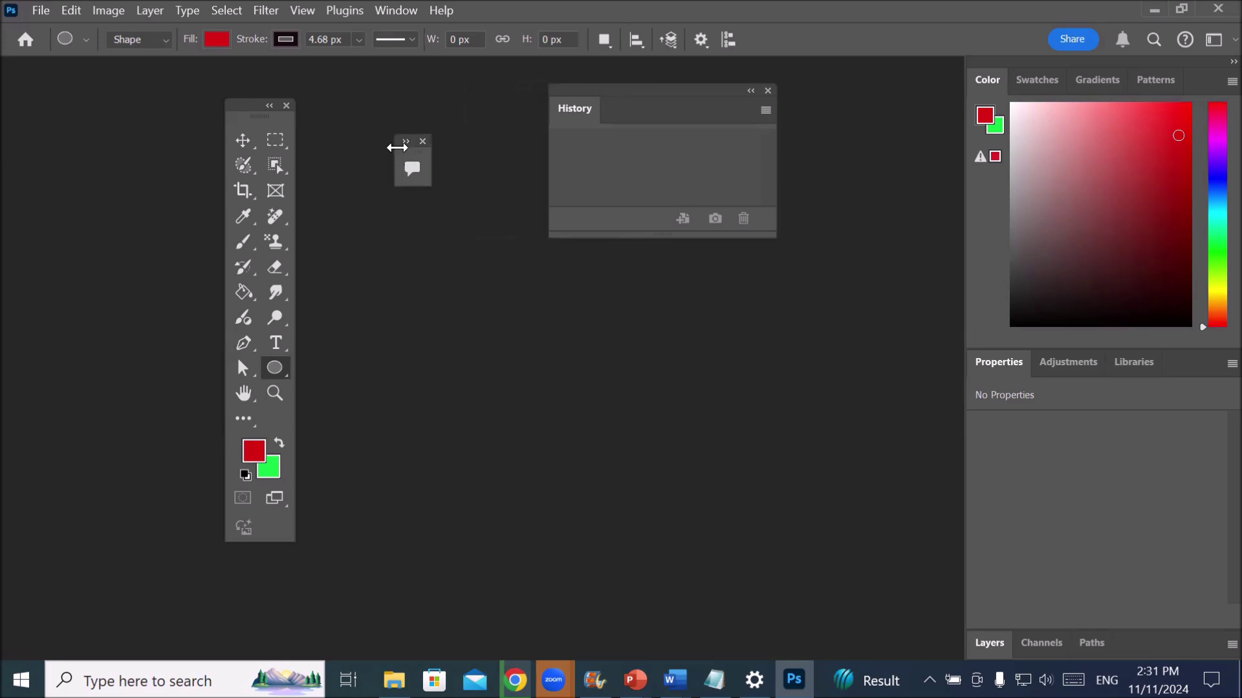
{"action": "left_click", "coordinate": [407, 163]}
{"action": "left_click_drag", "start_coordinate": [467, 139], "coordinate": [429, 252]}
{"action": "left_click_drag", "start_coordinate": [619, 105], "coordinate": [431, 97]}
- Float the Color, Swatches, Gradients, Patterns and Properties panels out of the dock
{"action": "left_click_drag", "start_coordinate": [988, 88], "coordinate": [677, 91]}
{"action": "left_click_drag", "start_coordinate": [1019, 91], "coordinate": [492, 370]}
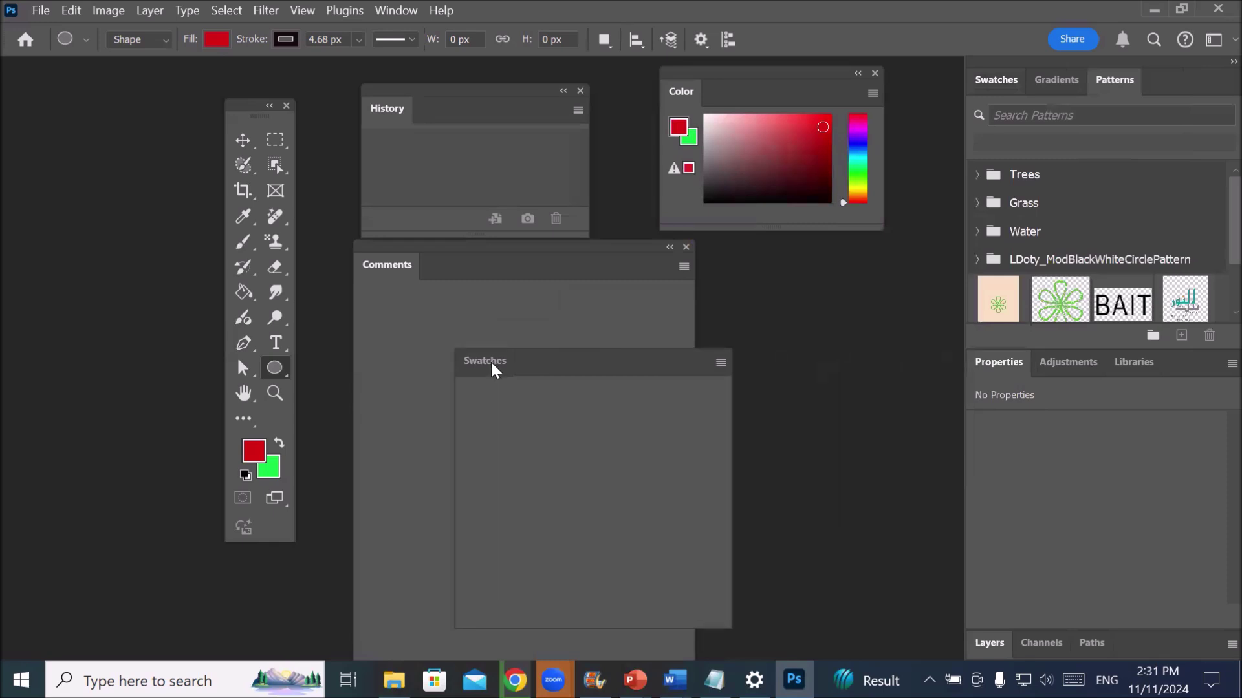
{"action": "left_click_drag", "start_coordinate": [990, 80], "coordinate": [96, 173]}
{"action": "left_click_drag", "start_coordinate": [1007, 80], "coordinate": [226, 455]}
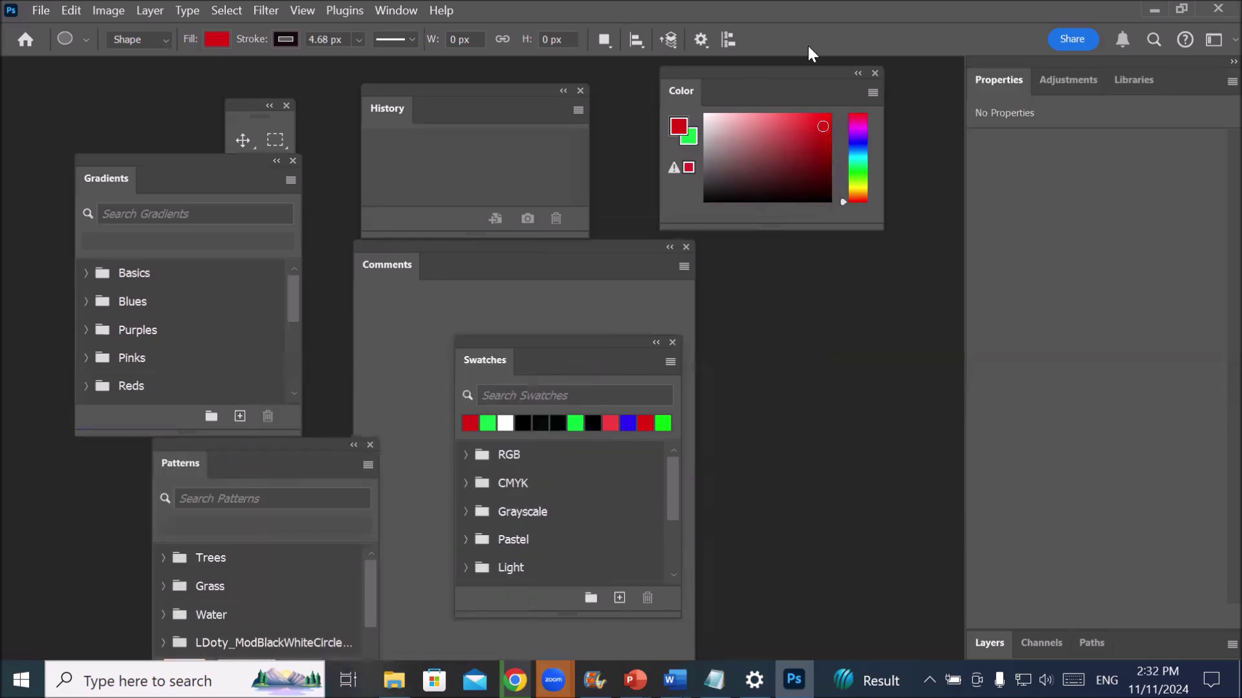
{"action": "left_click_drag", "start_coordinate": [986, 77], "coordinate": [7, 193]}
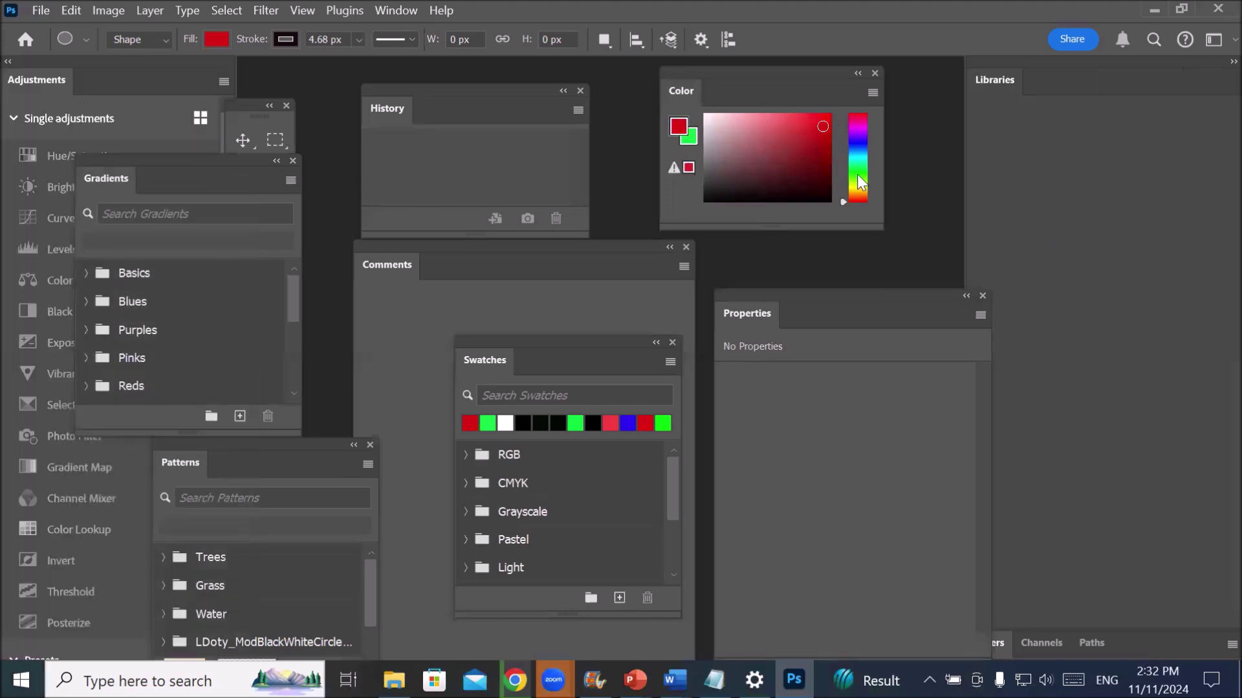
- Float the Libraries, Layers and Channels panels, then open the Window menu's panel list
{"action": "left_click", "coordinate": [999, 78]}
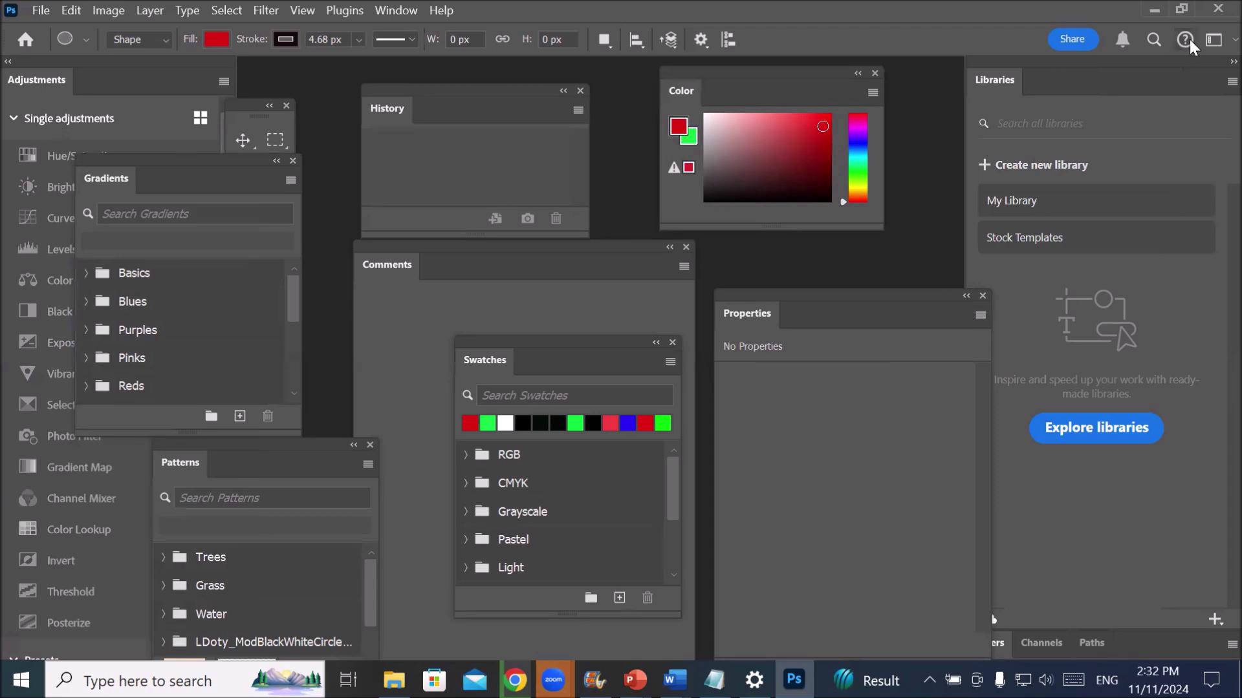
{"action": "left_click_drag", "start_coordinate": [988, 80], "coordinate": [768, 451]}
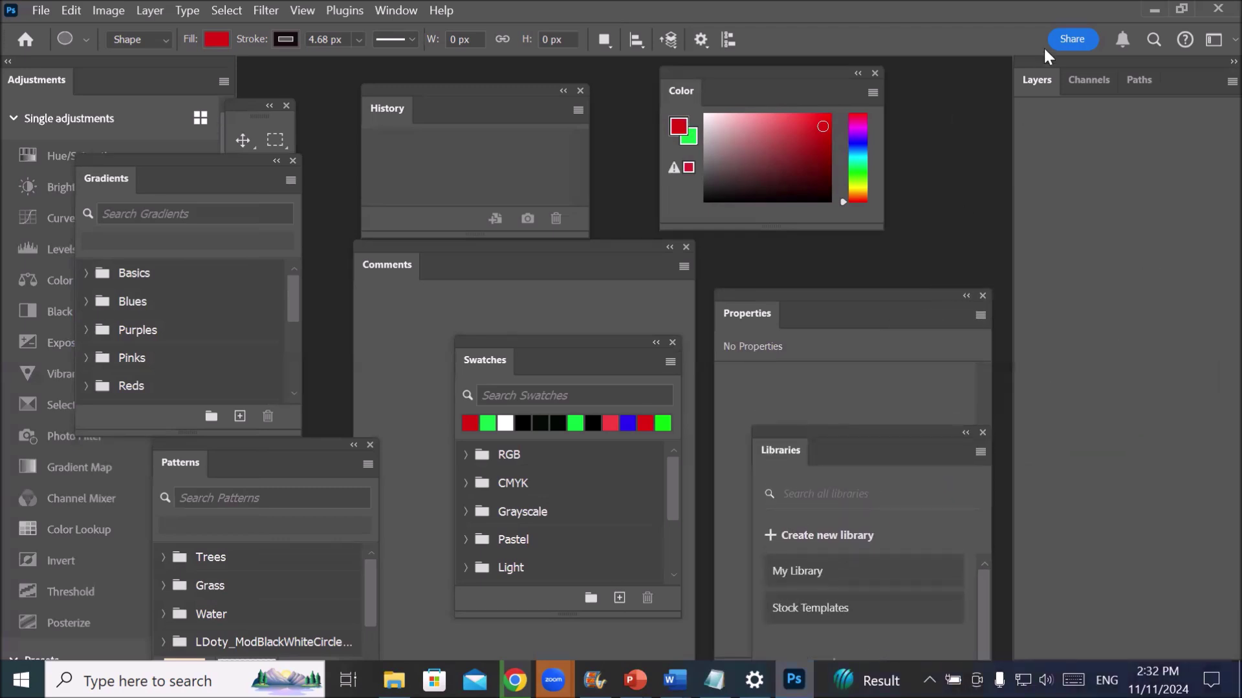
{"action": "left_click_drag", "start_coordinate": [1034, 83], "coordinate": [918, 152]}
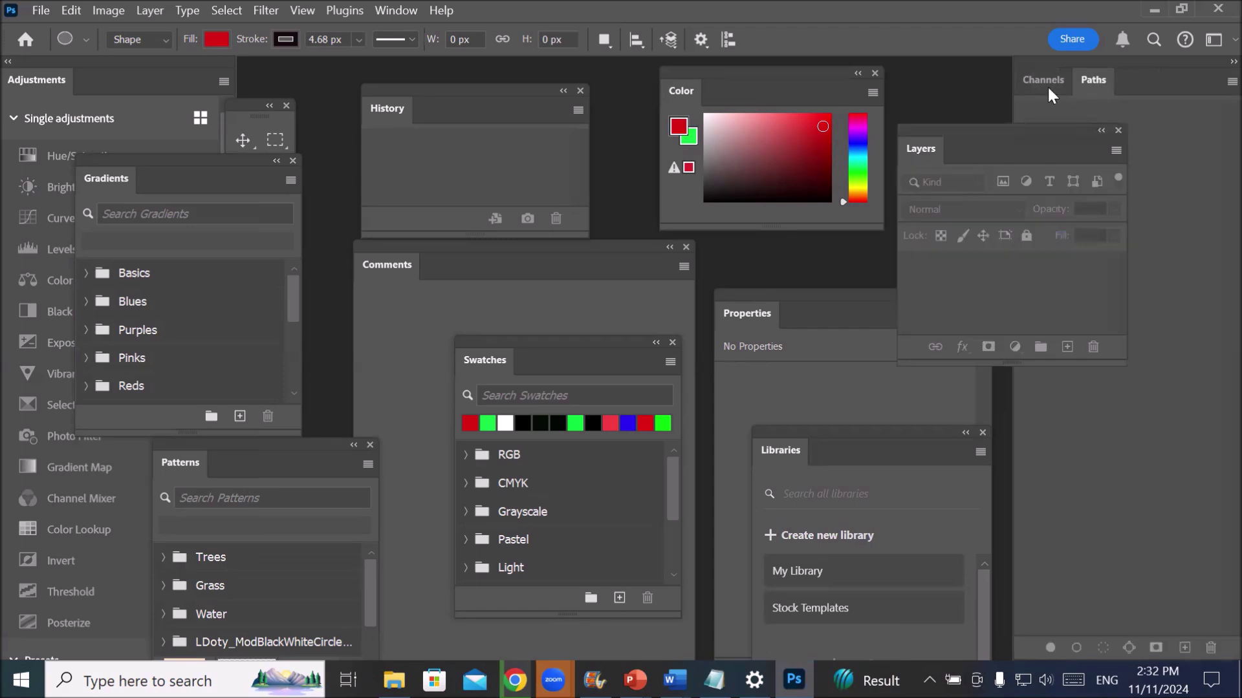
{"action": "left_click_drag", "start_coordinate": [1042, 79], "coordinate": [620, 306]}
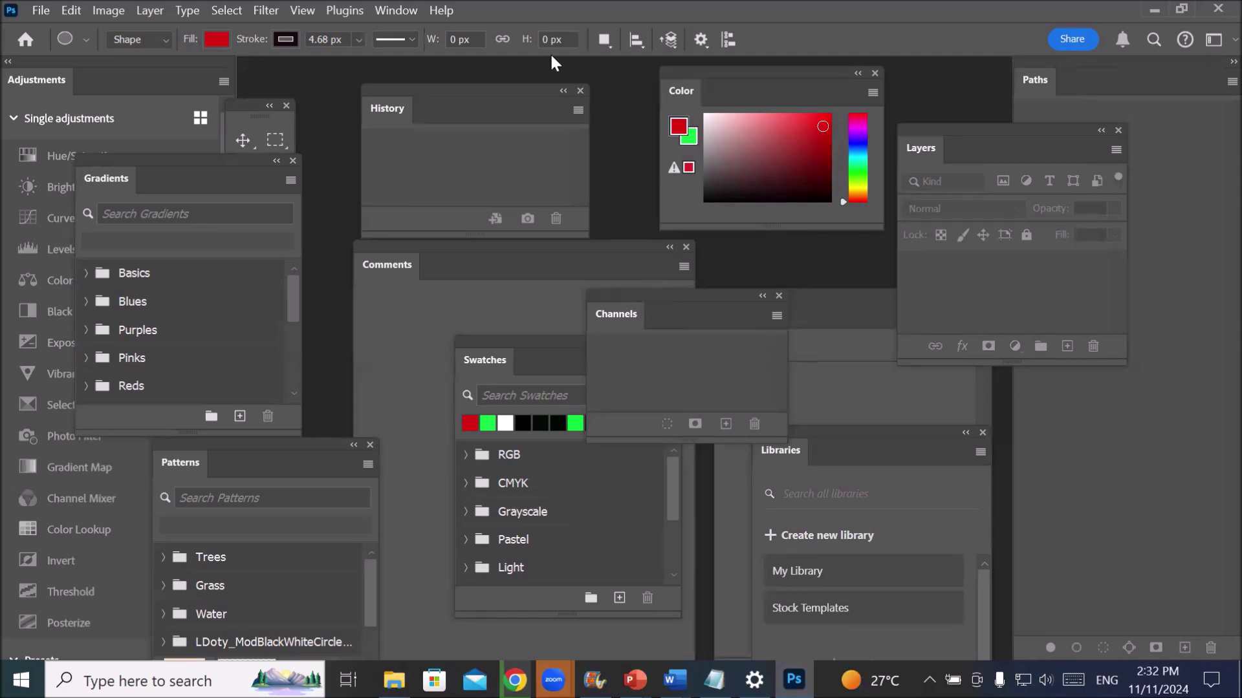
{"action": "left_click", "coordinate": [392, 11]}
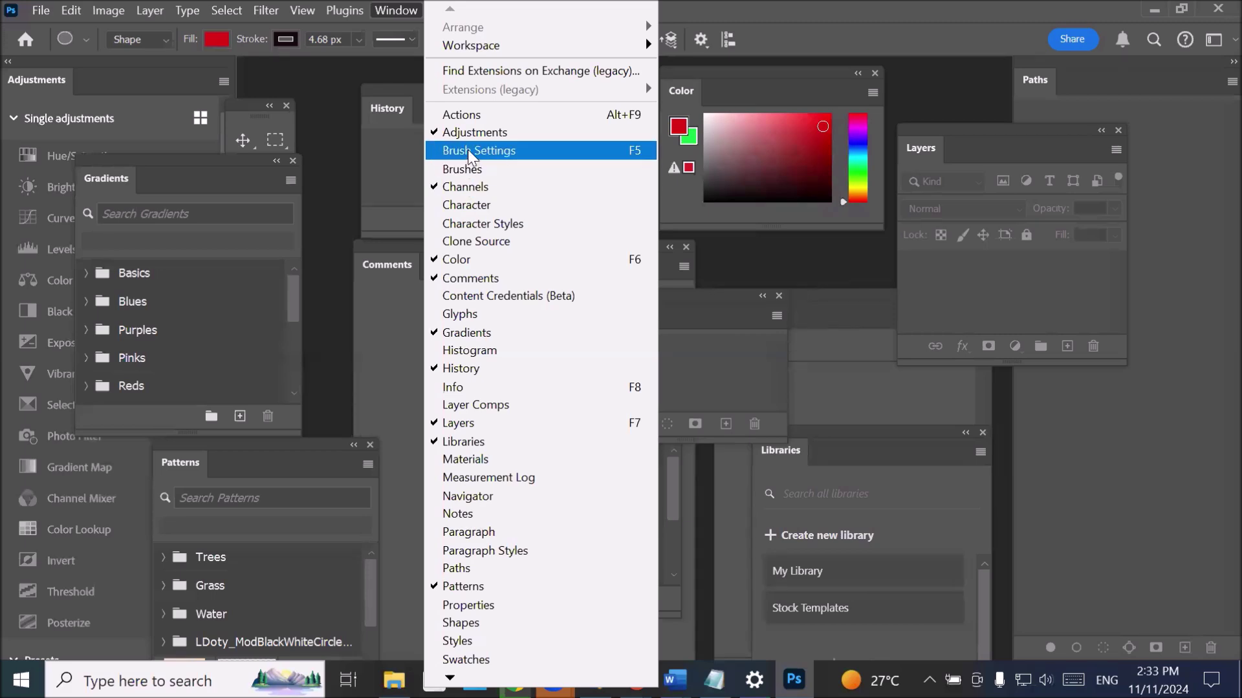
- Open Brush Settings, collapse it, and move the Layers panel to the workspace centre
{"action": "left_click", "coordinate": [467, 150]}
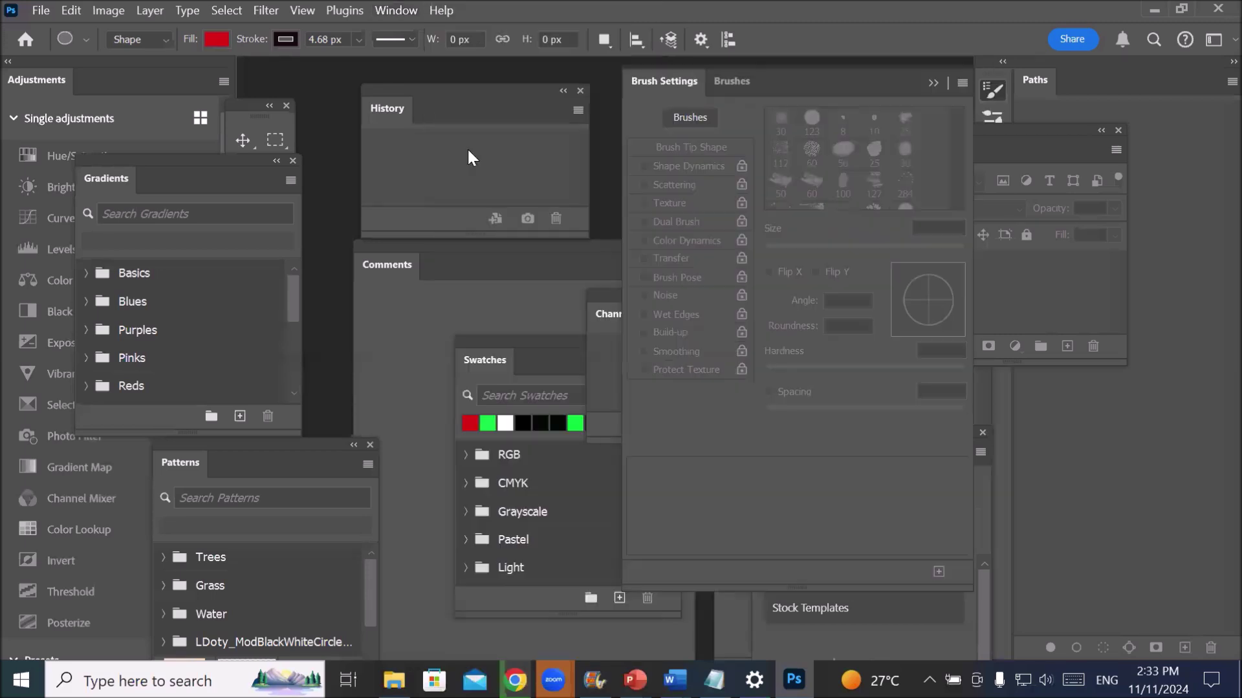
{"action": "left_click", "coordinate": [665, 80]}
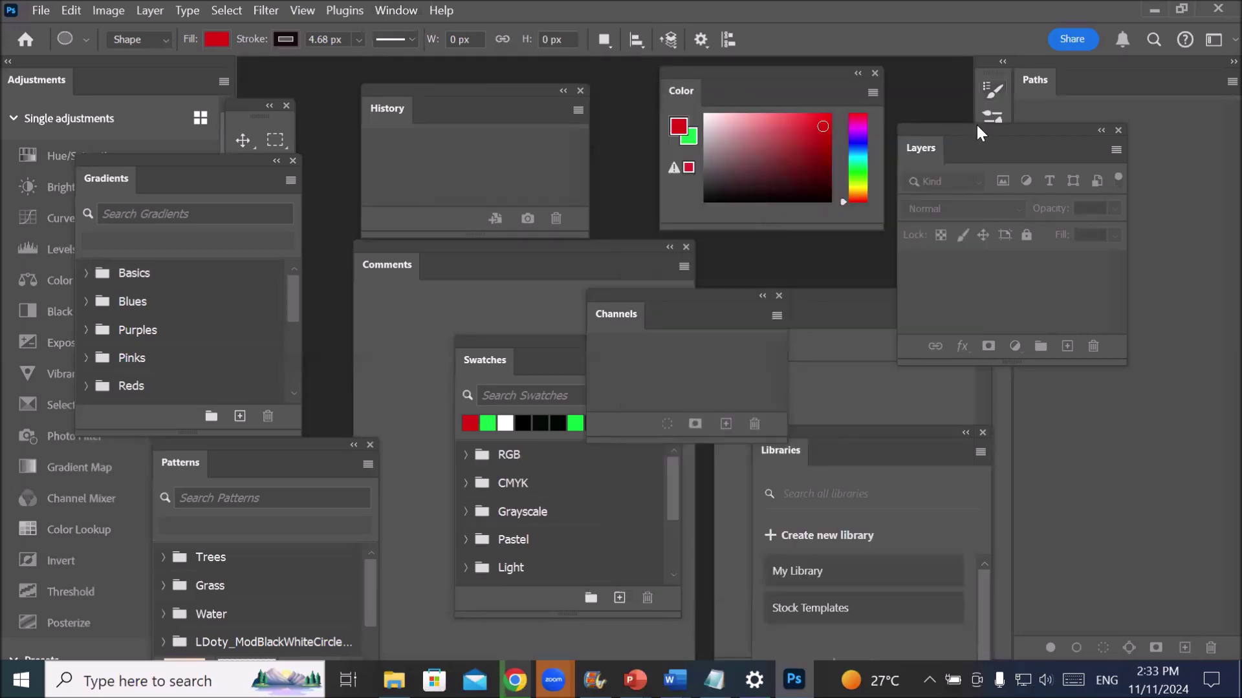
{"action": "left_click_drag", "start_coordinate": [975, 125], "coordinate": [636, 236]}
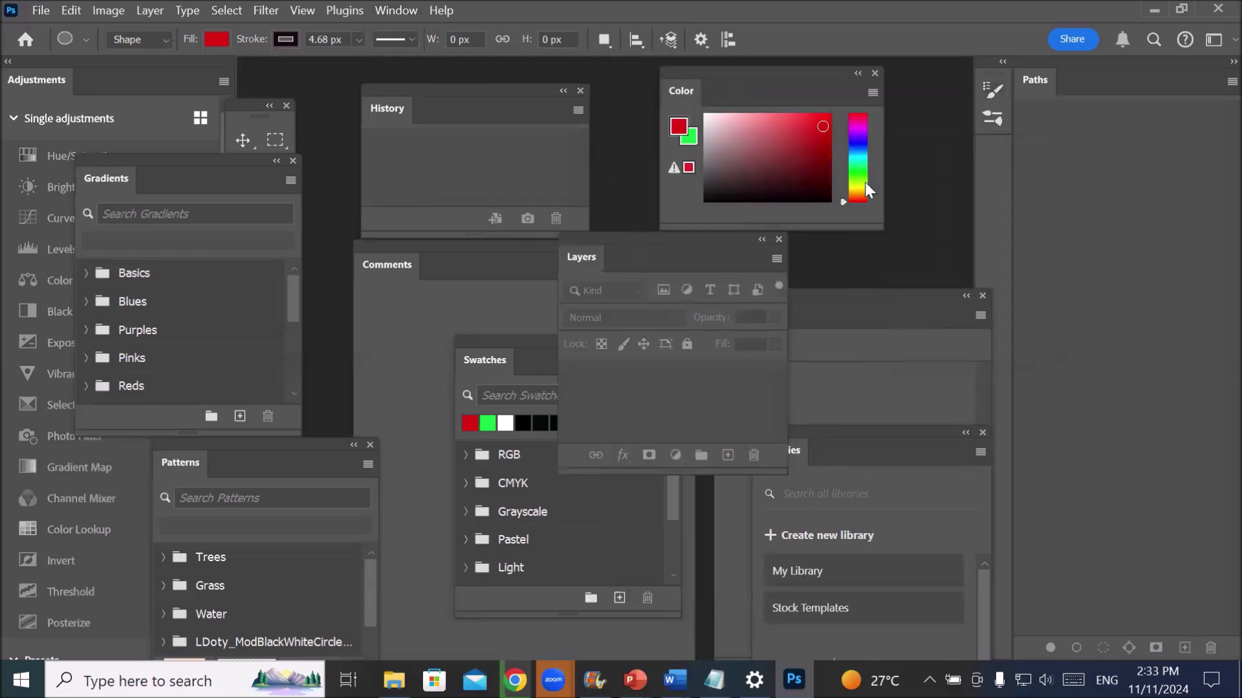
- Expand Brush Settings and switch between the Brushes library and brush tip settings
{"action": "left_click", "coordinate": [987, 84]}
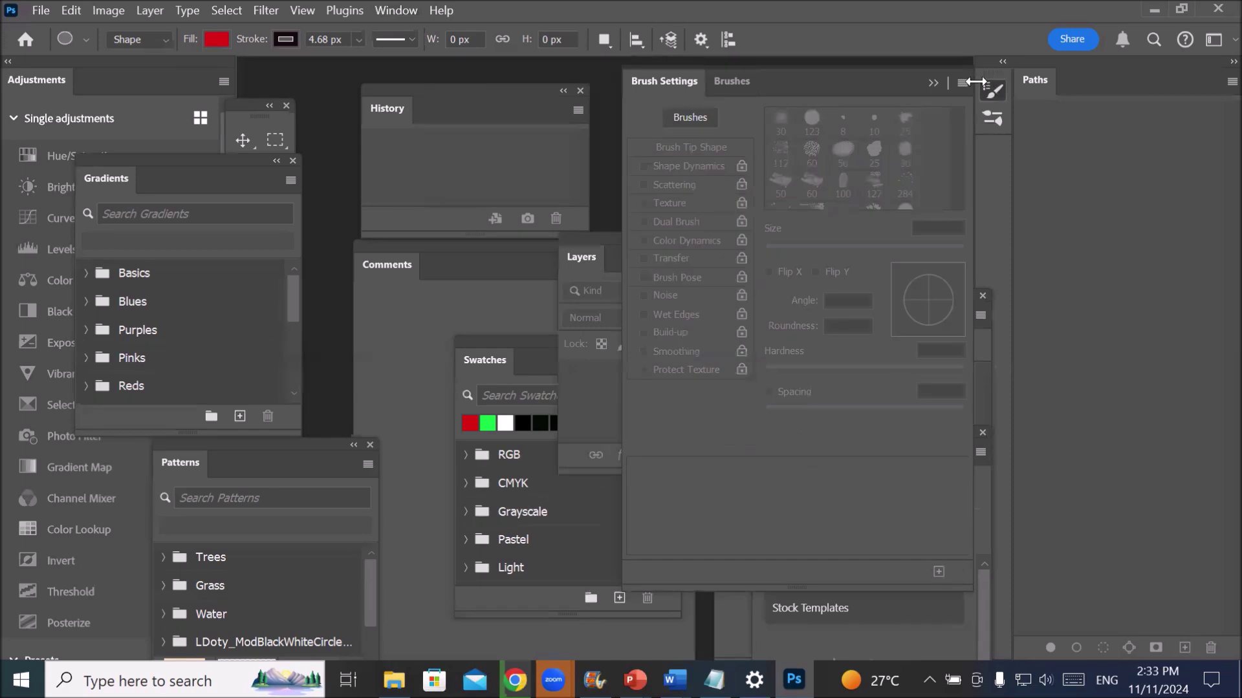
{"action": "left_click", "coordinate": [731, 83]}
{"action": "left_click", "coordinate": [662, 77]}
{"action": "left_click", "coordinate": [731, 82]}
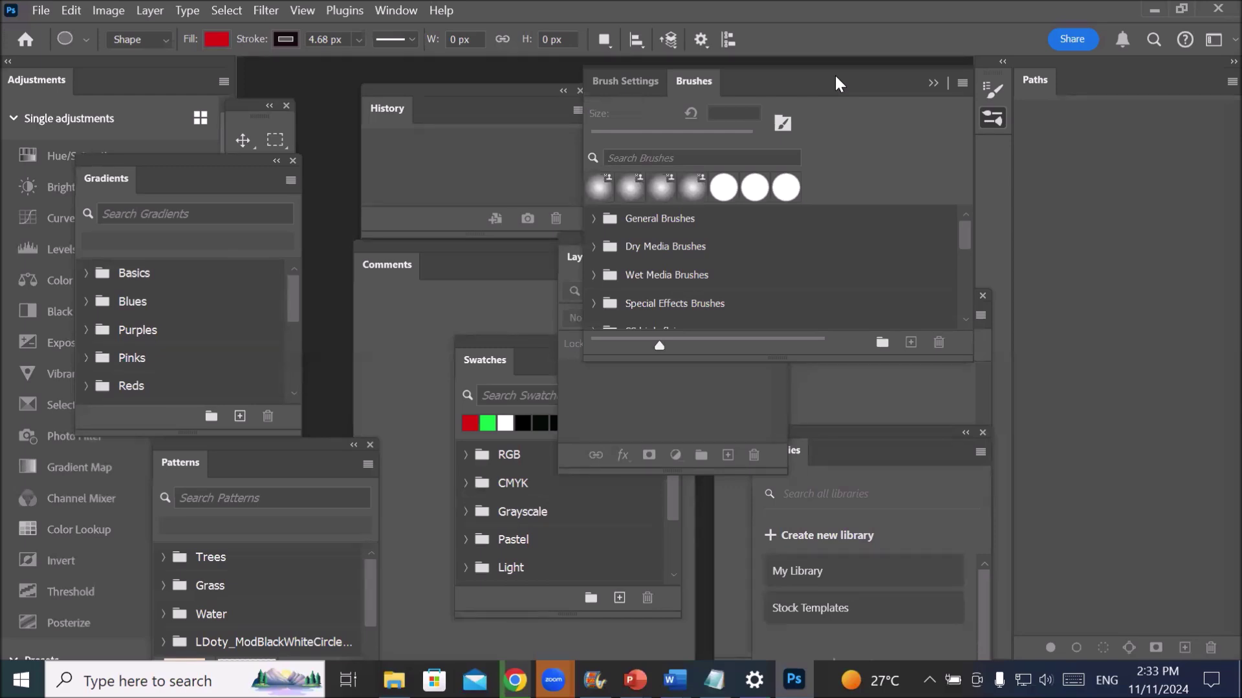
{"action": "left_click", "coordinate": [611, 84]}
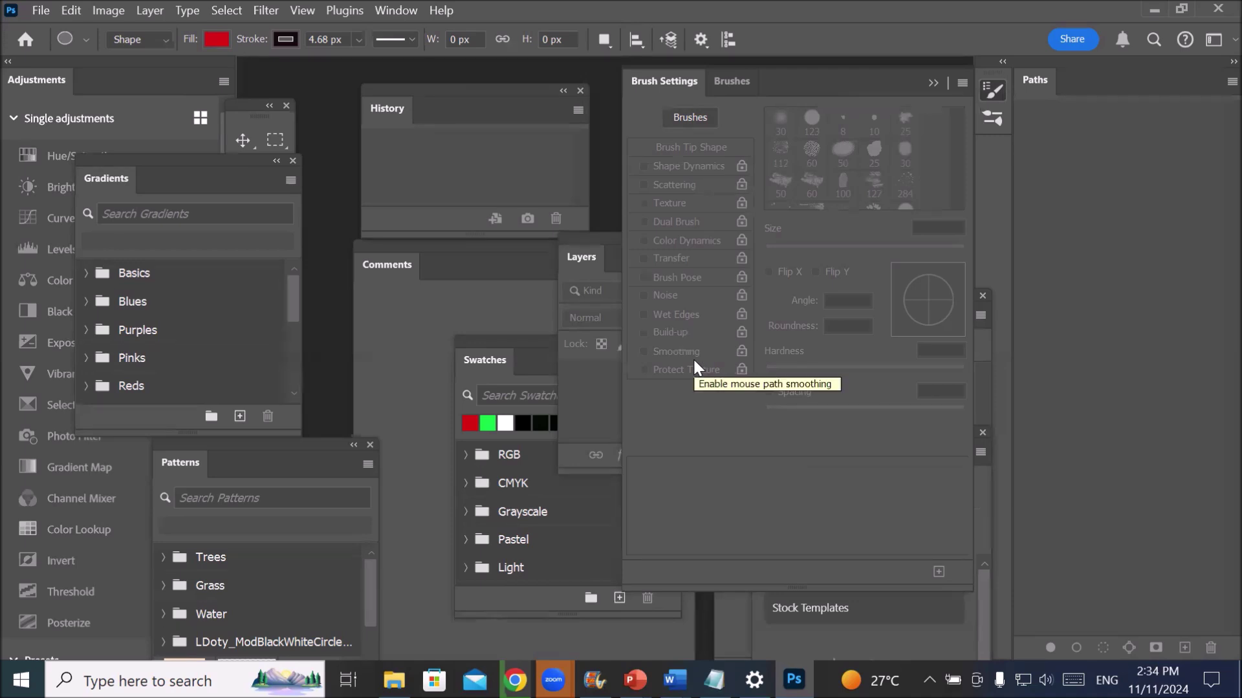
{"action": "left_click", "coordinate": [720, 78]}
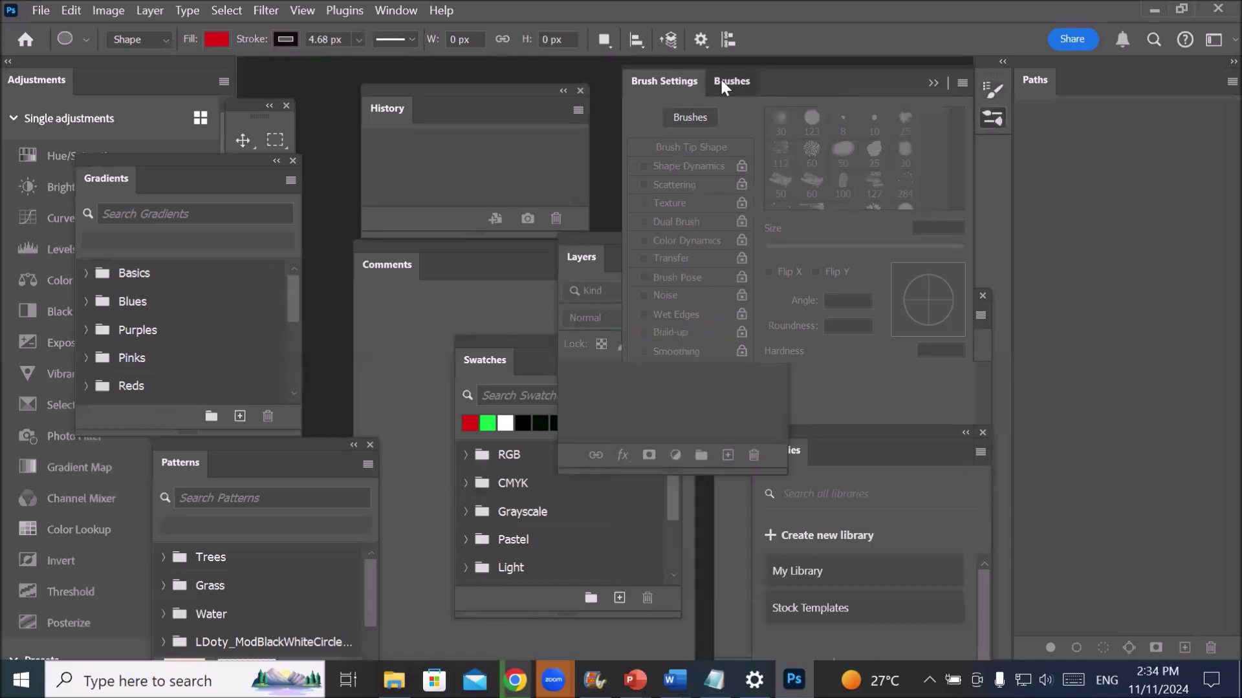
- Pick a brush preset and enable Shape Dynamics, Scattering and Brush Pose for it
{"action": "left_click", "coordinate": [738, 185]}
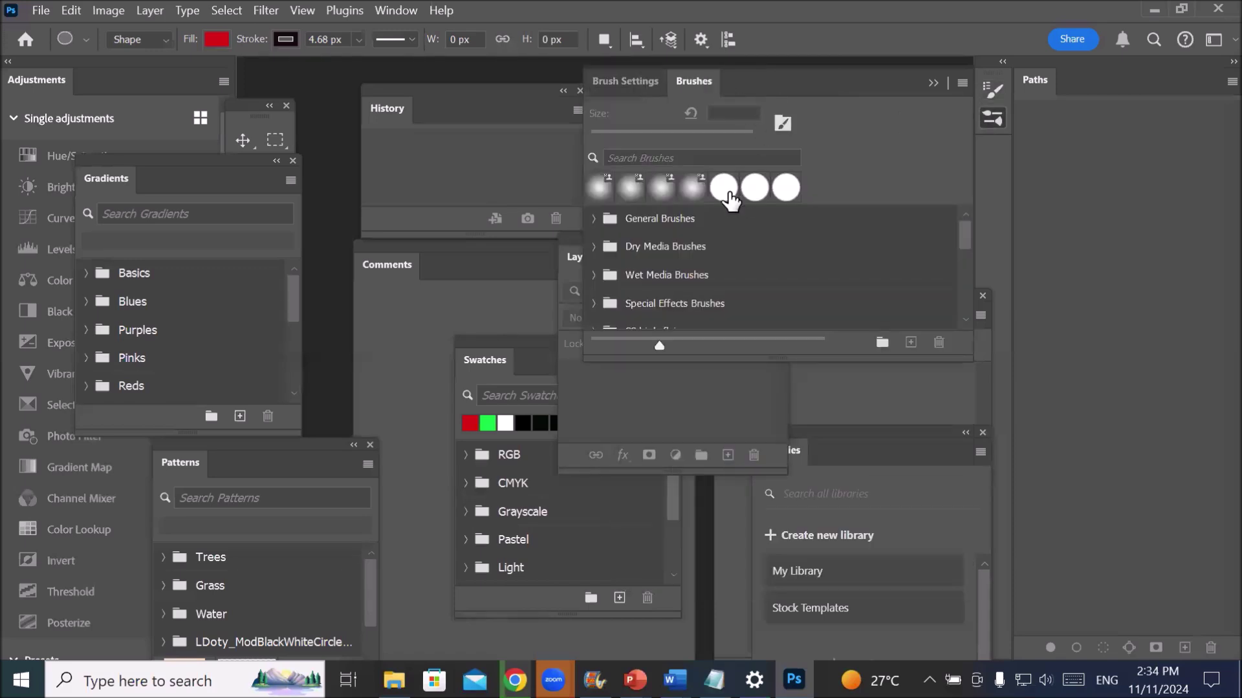
{"action": "left_click", "coordinate": [623, 87]}
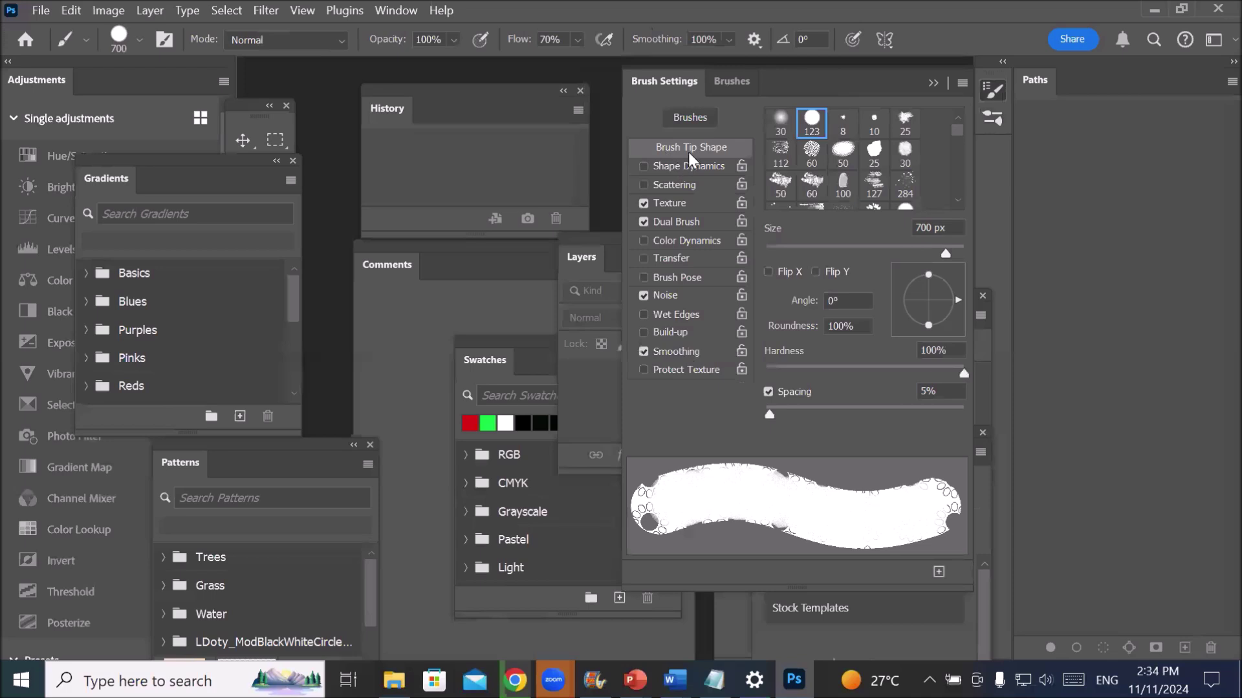
{"action": "left_click", "coordinate": [700, 165]}
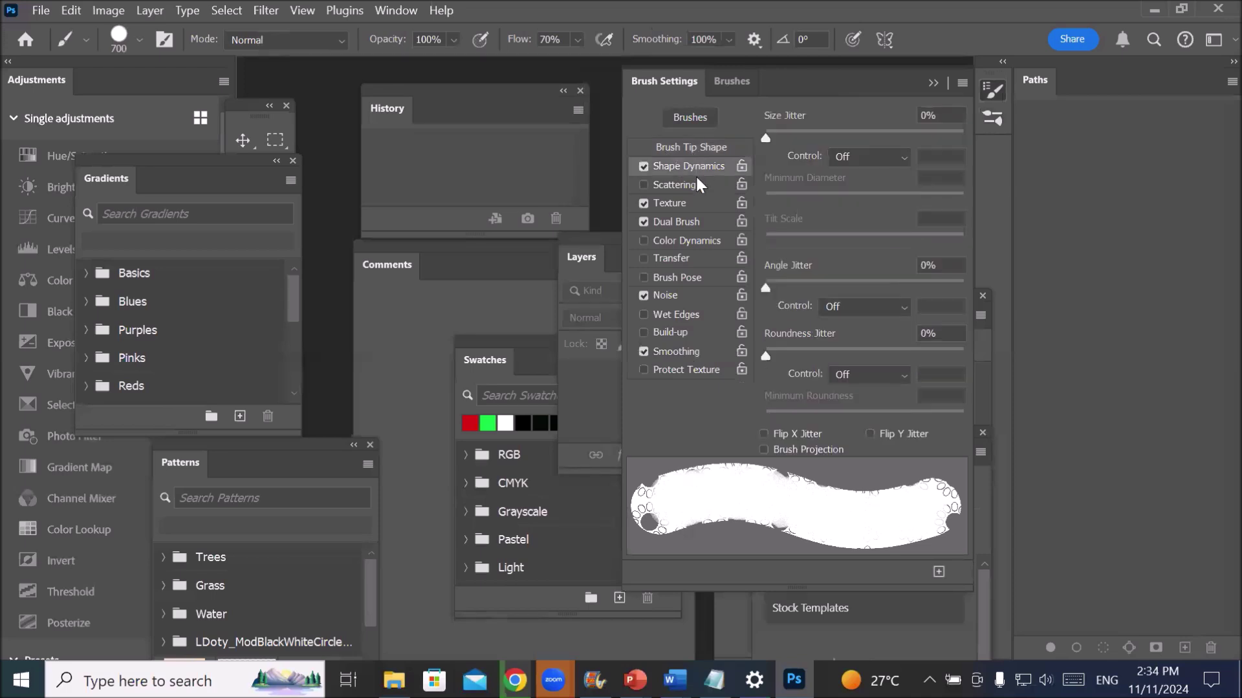
{"action": "left_click", "coordinate": [690, 183]}
{"action": "left_click", "coordinate": [678, 202]}
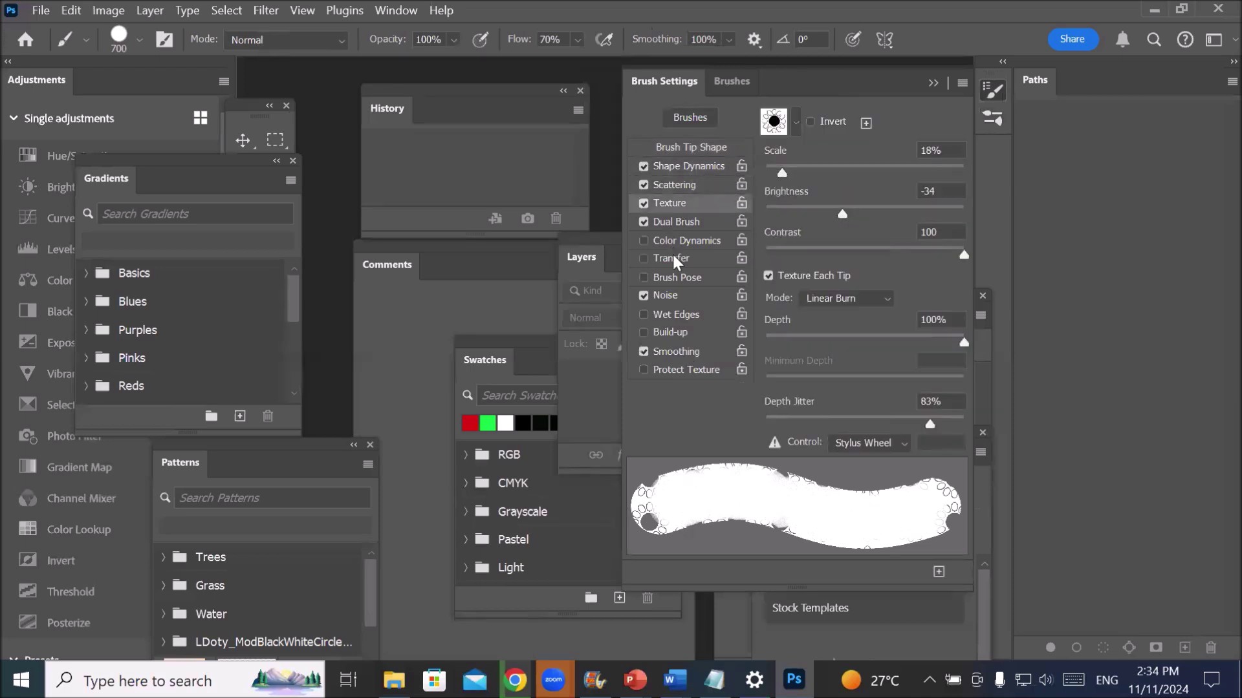
{"action": "left_click", "coordinate": [675, 277]}
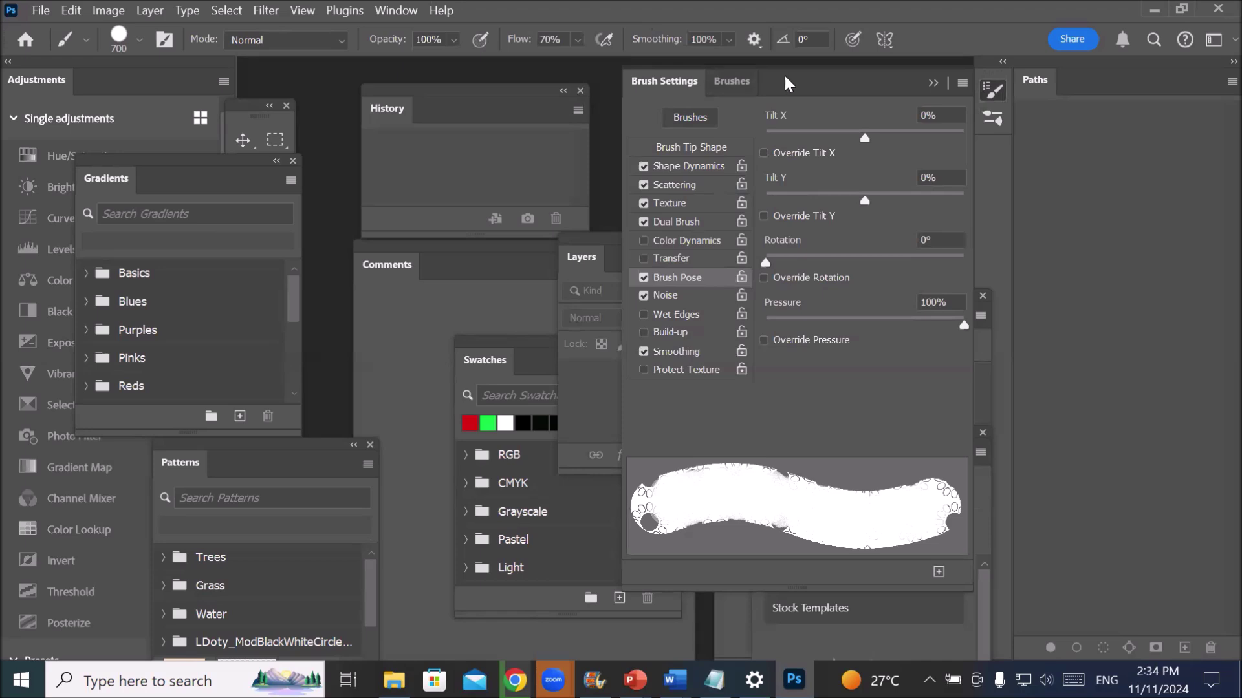
- Float the Brush Settings panel further left, then close it
{"action": "mouse_move", "coordinate": [786, 76]}
{"action": "left_mouse_down"}
{"action": "mouse_move", "coordinate": [662, 77]}
{"action": "mouse_move", "coordinate": [745, 80]}
{"action": "left_mouse_up"}
{"action": "left_click_drag", "start_coordinate": [816, 72], "coordinate": [737, 113]}
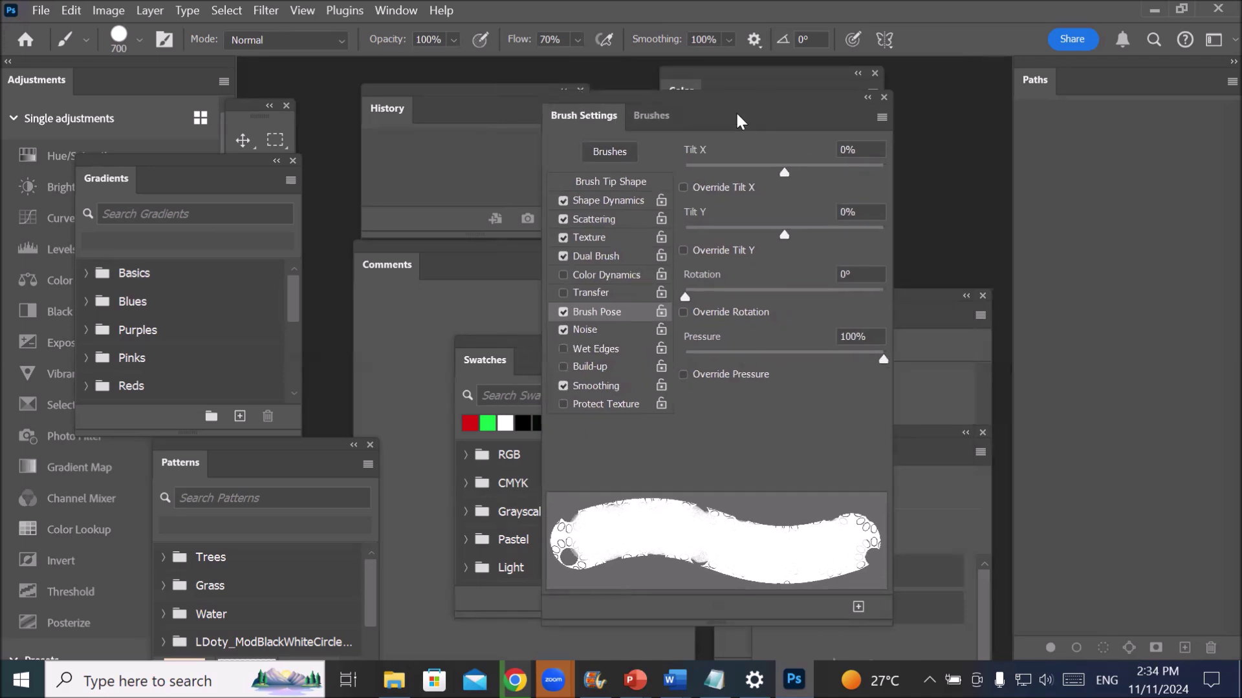
{"action": "left_click", "coordinate": [883, 97]}
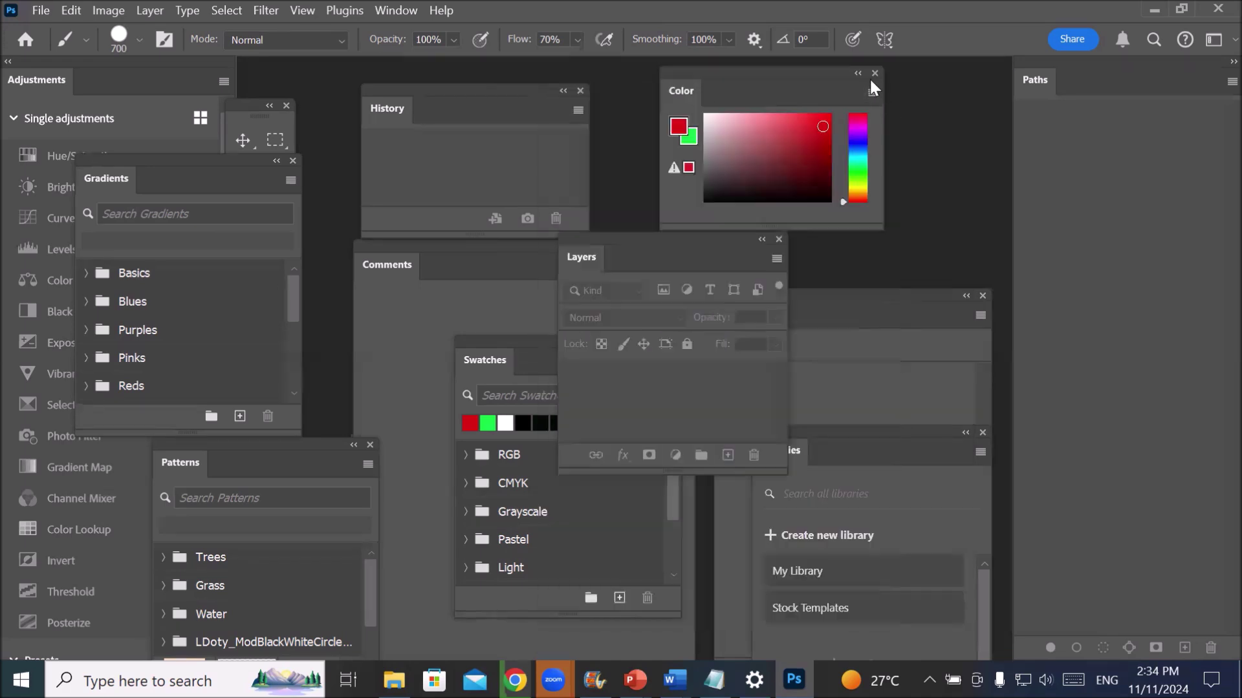
- Close the Color, History, Layers, Comments, Channels, Properties, Swatches and Libraries panels
{"action": "left_click", "coordinate": [873, 73]}
{"action": "left_click", "coordinate": [579, 90]}
{"action": "left_click", "coordinate": [780, 240]}
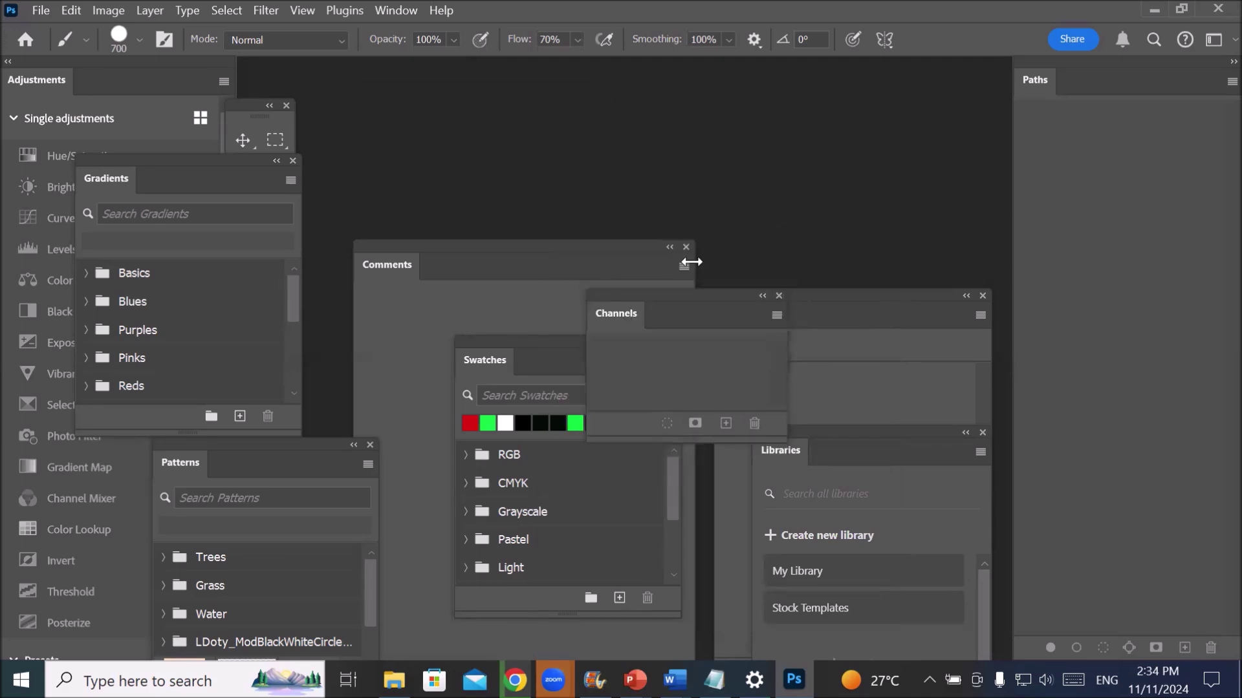
{"action": "left_click", "coordinate": [686, 247]}
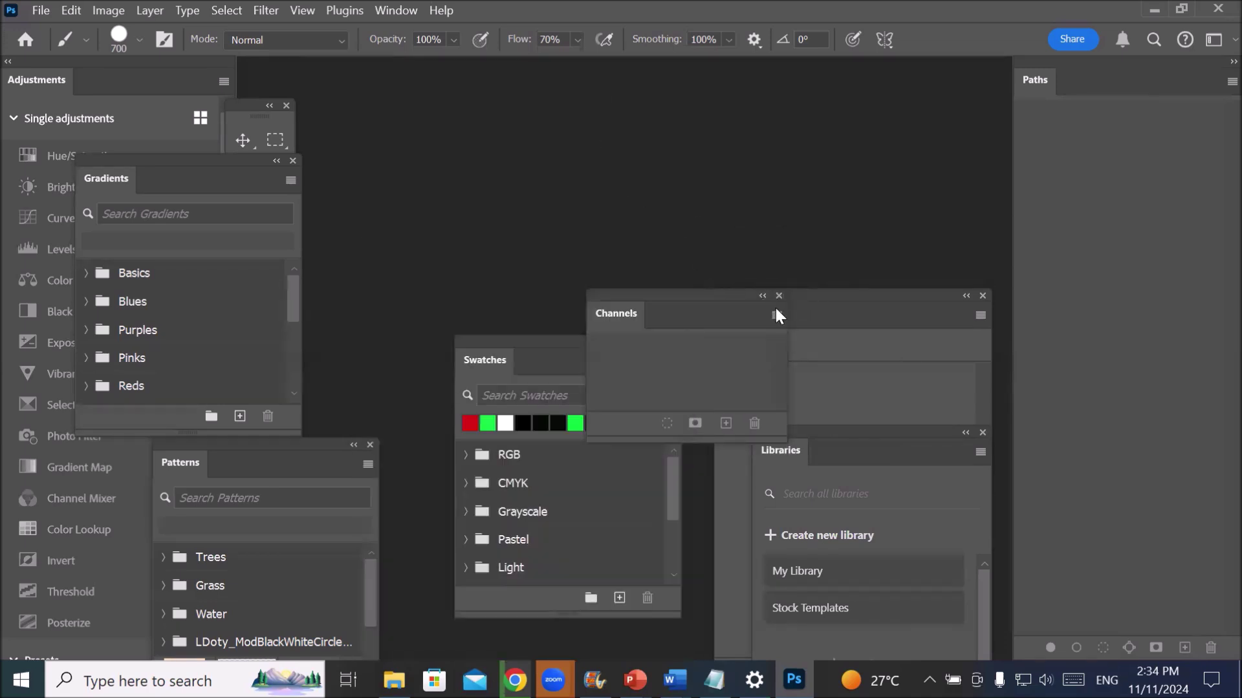
{"action": "left_click", "coordinate": [779, 295]}
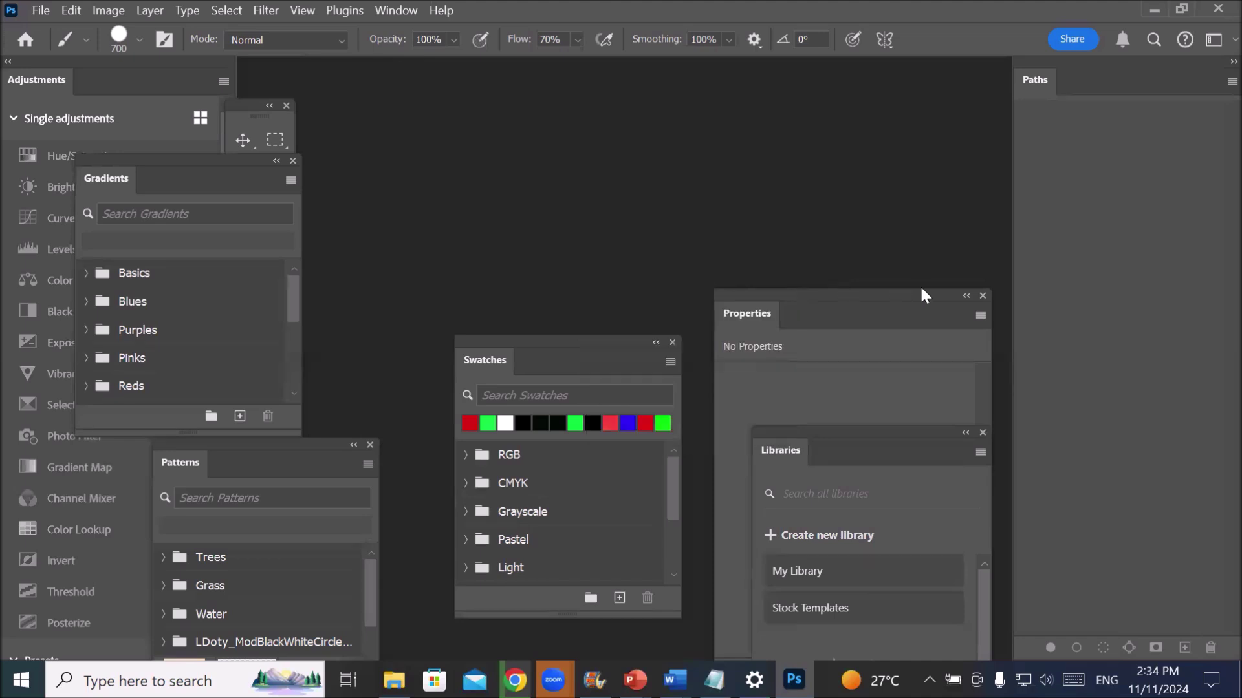
{"action": "left_click", "coordinate": [981, 298]}
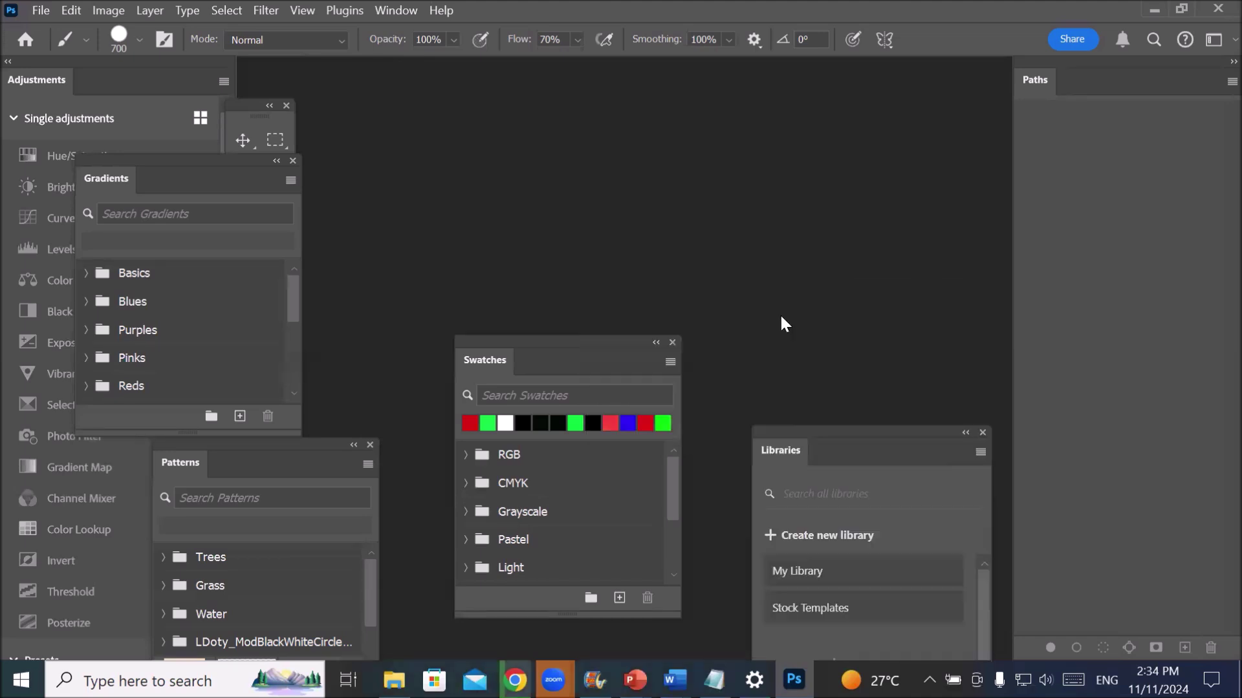
{"action": "left_click", "coordinate": [672, 342]}
{"action": "left_click", "coordinate": [982, 433]}
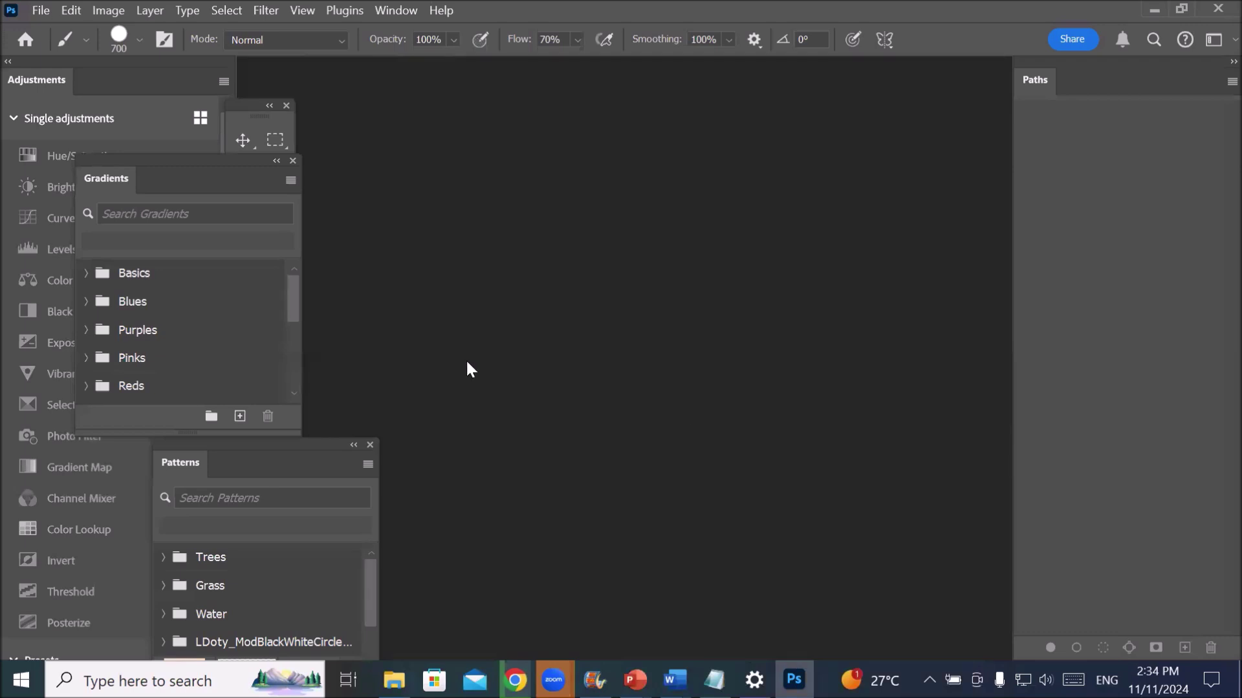
- Close the floating tools, Gradients and Patterns panels, and detach then close Adjustments and Paths
{"action": "left_click", "coordinate": [286, 106]}
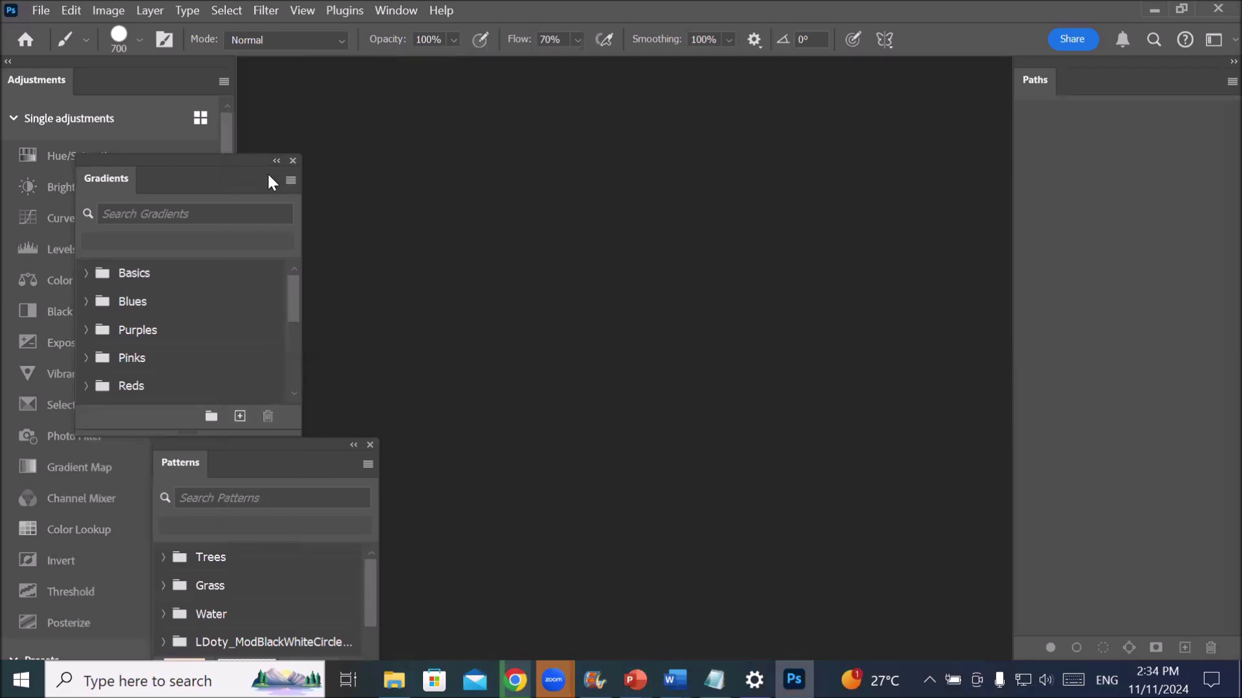
{"action": "left_click", "coordinate": [293, 160]}
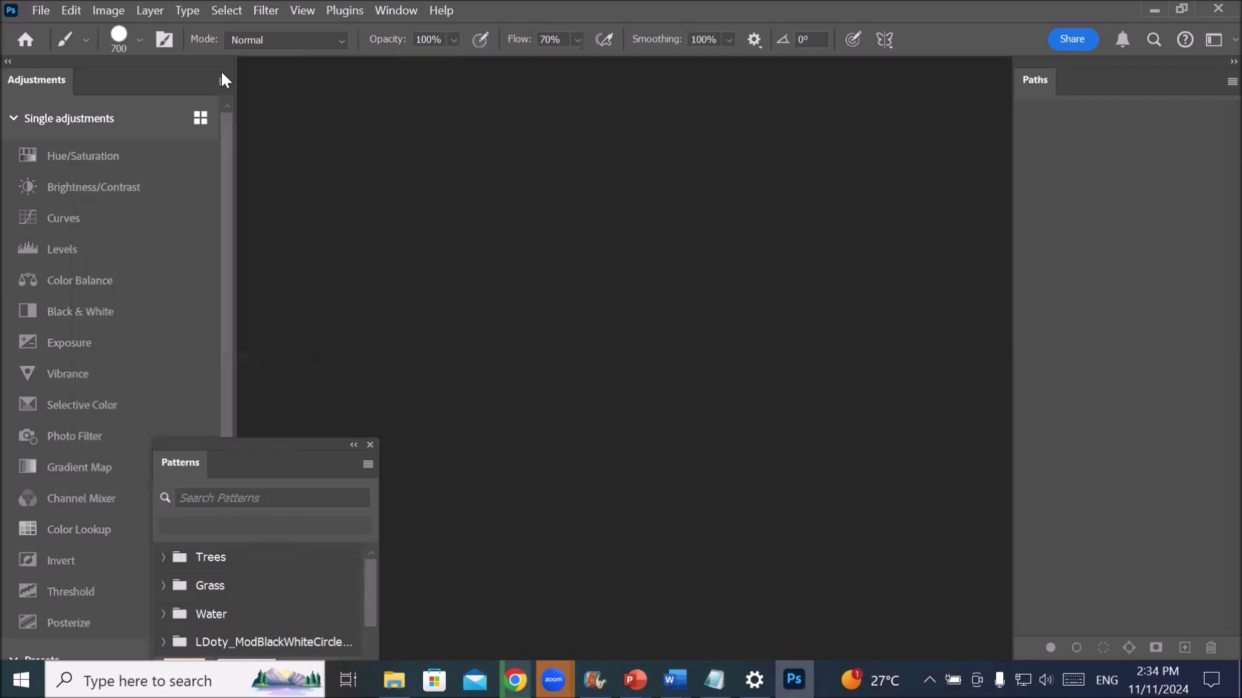
{"action": "left_click_drag", "start_coordinate": [221, 73], "coordinate": [712, 152]}
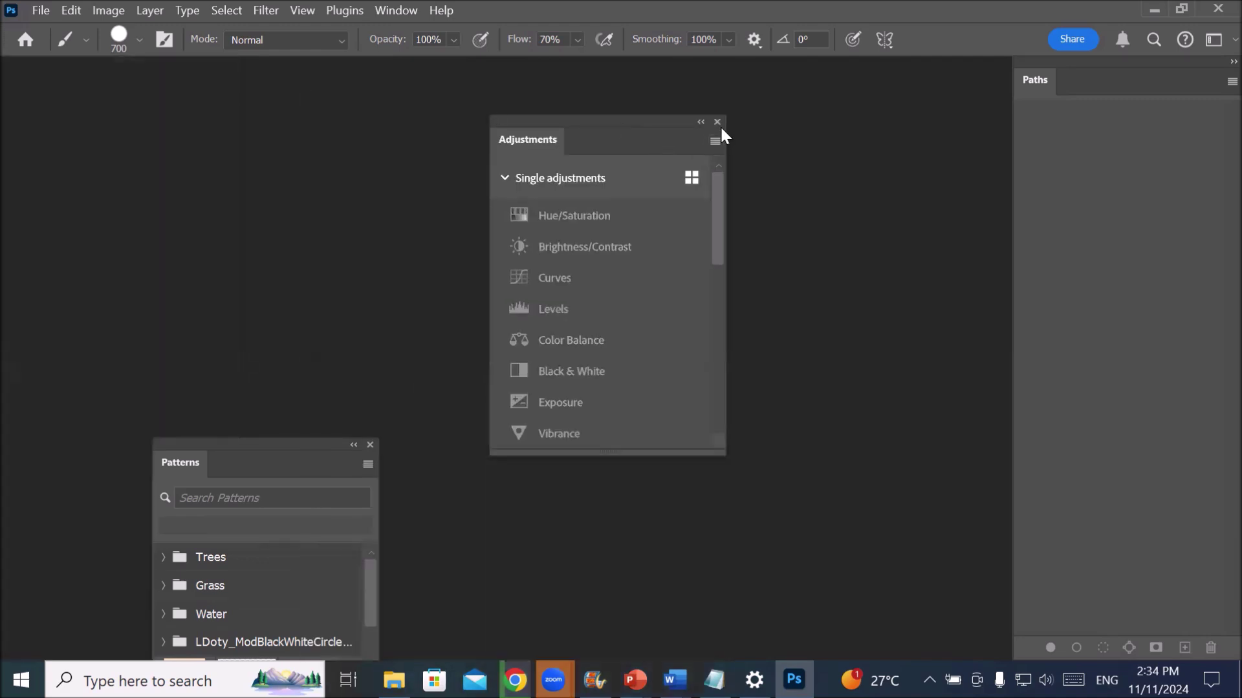
{"action": "left_click", "coordinate": [716, 122]}
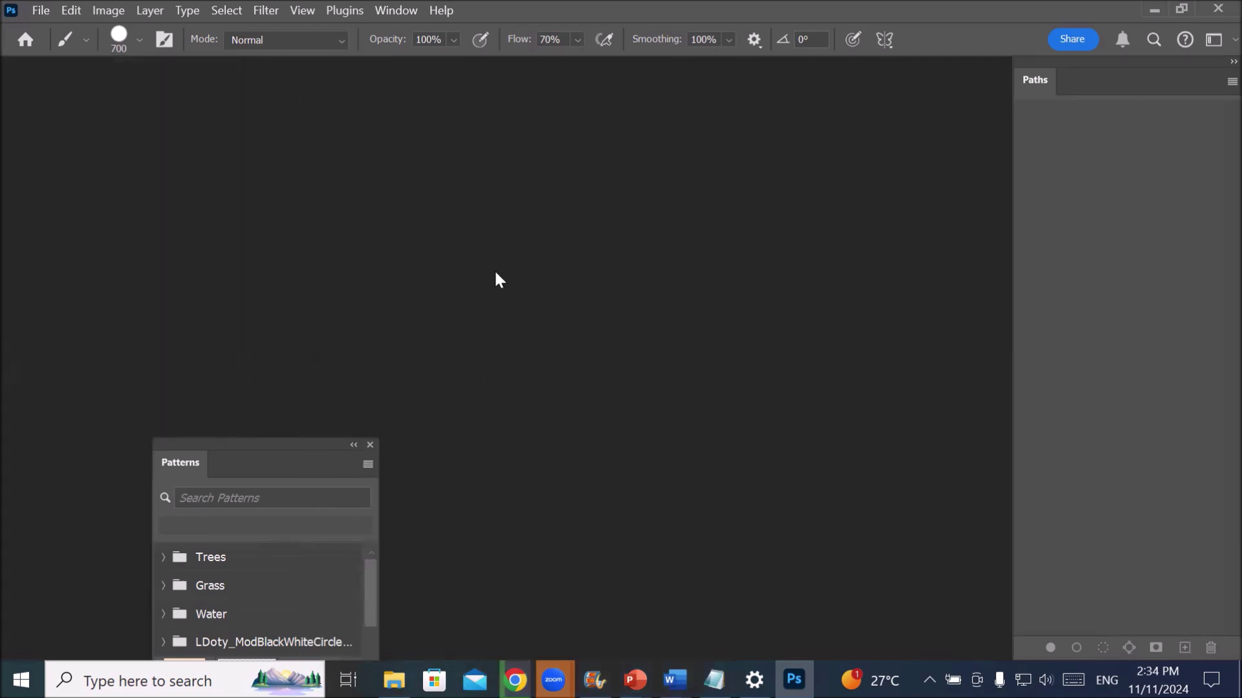
{"action": "left_click", "coordinate": [370, 445]}
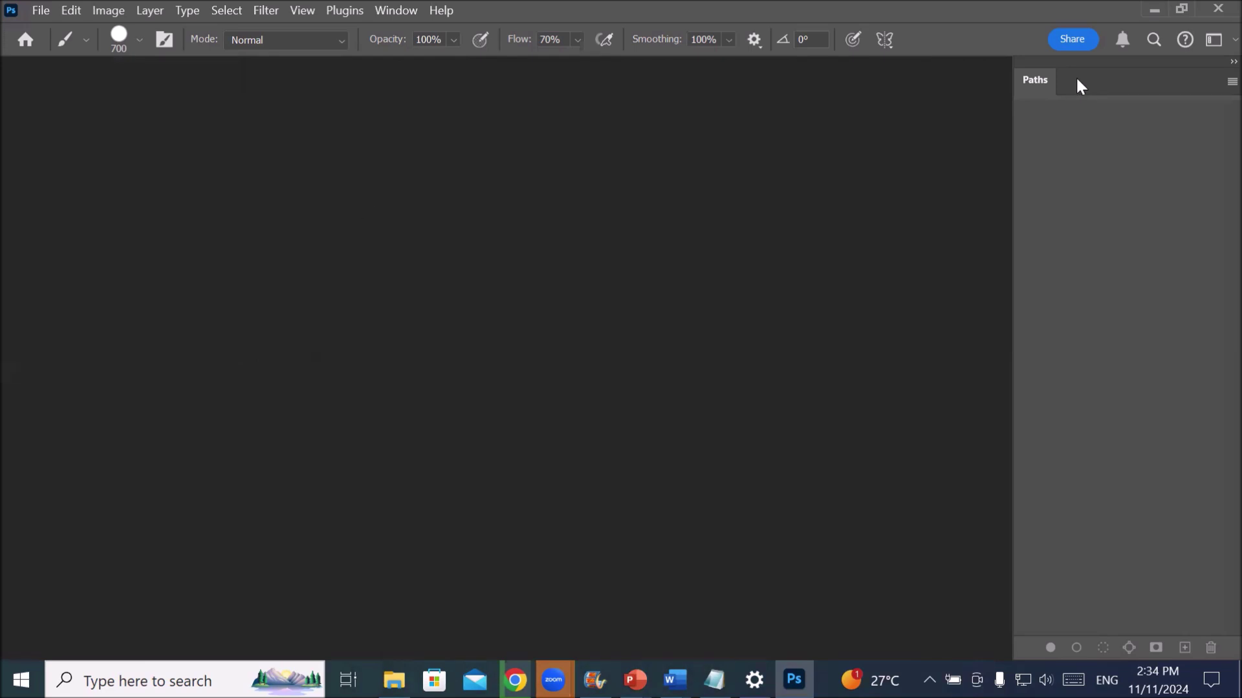
{"action": "left_click_drag", "start_coordinate": [1076, 80], "coordinate": [511, 216]}
{"action": "left_click", "coordinate": [492, 187]}
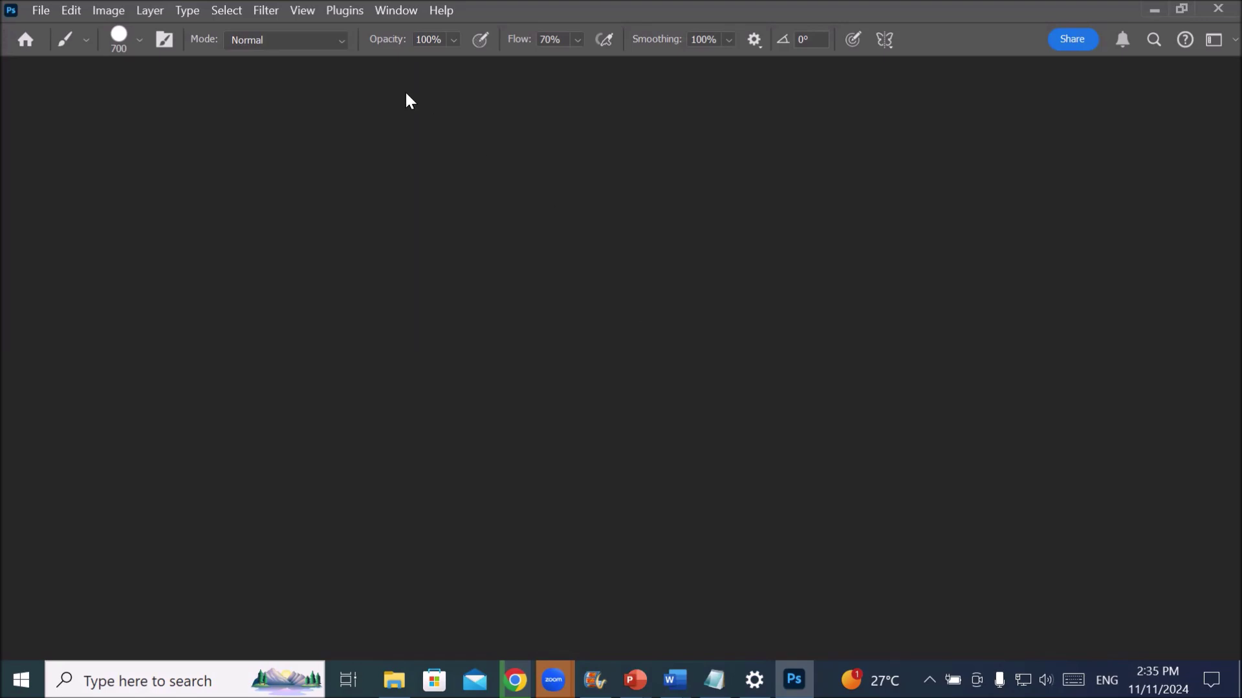
- Switch to the Painting workspace and move the floating toolbox up and to the left
{"action": "left_click", "coordinate": [401, 12]}
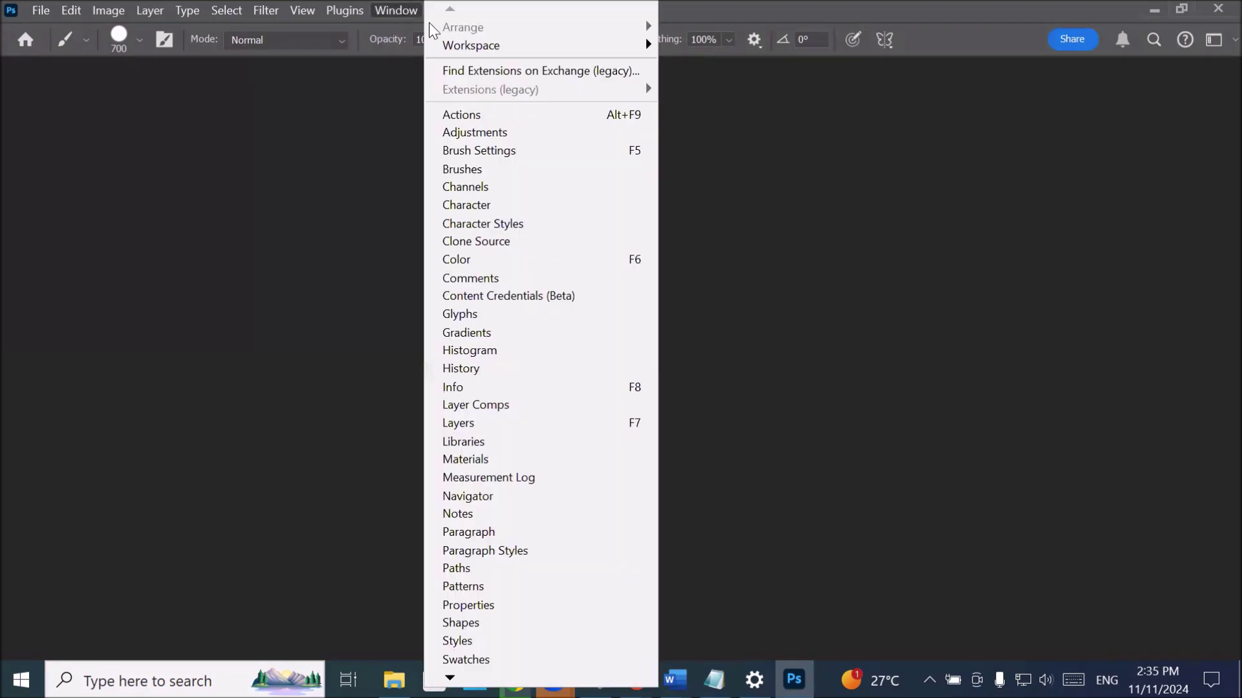
{"action": "mouse_move", "coordinate": [536, 51]}
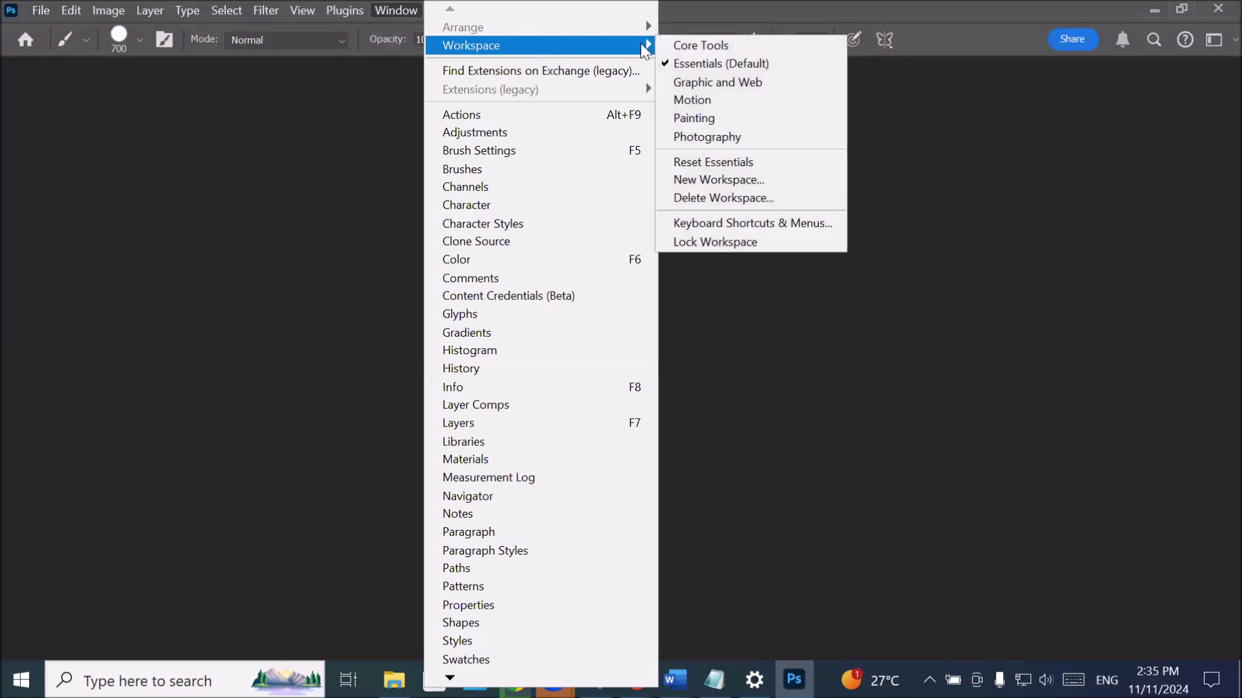
{"action": "left_click", "coordinate": [748, 126]}
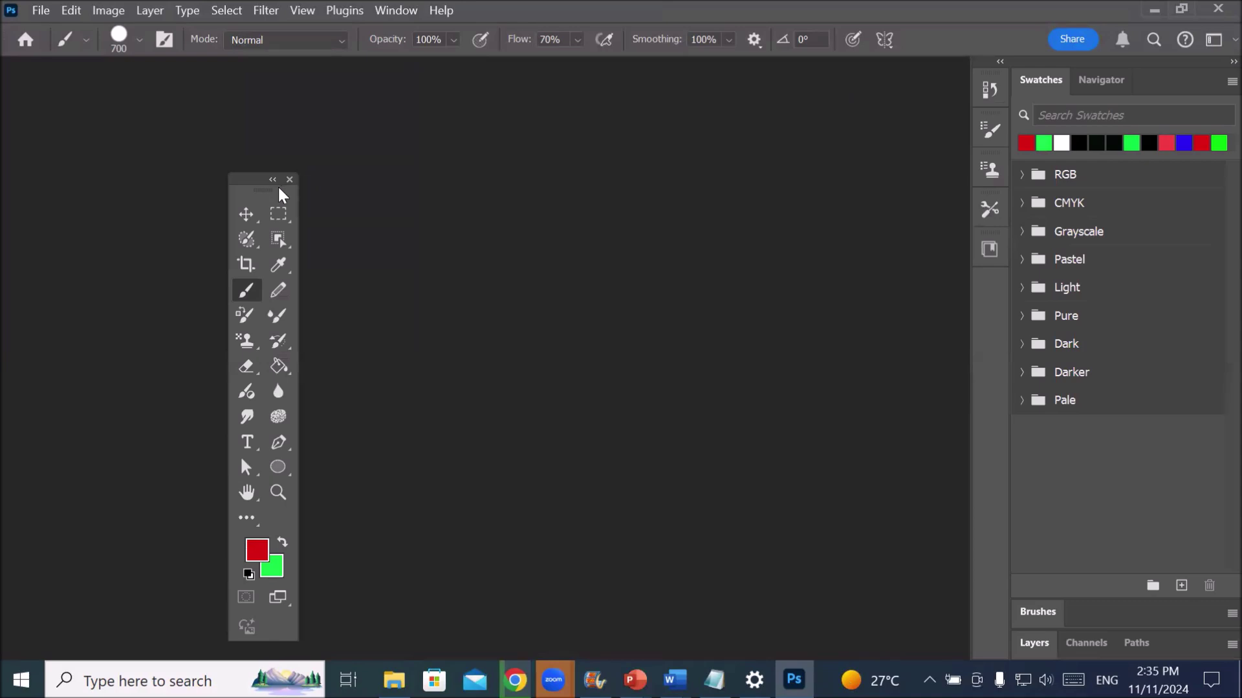
{"action": "left_click_drag", "start_coordinate": [239, 181], "coordinate": [135, 108]}
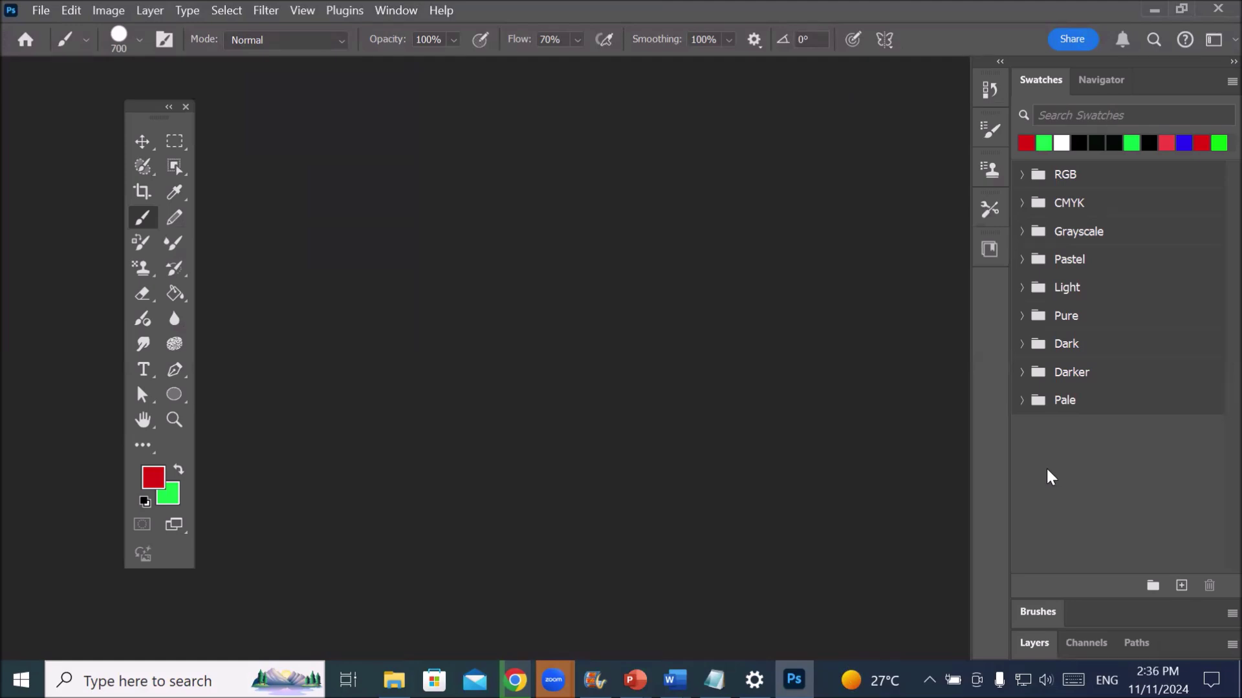
- Float the Brushes, Brush Settings and Swatches panels out of the right dock as separate panels
{"action": "mouse_move", "coordinate": [1041, 611]}
{"action": "left_mouse_down"}
{"action": "mouse_move", "coordinate": [615, 313]}
{"action": "mouse_move", "coordinate": [521, 216]}
{"action": "left_mouse_up"}
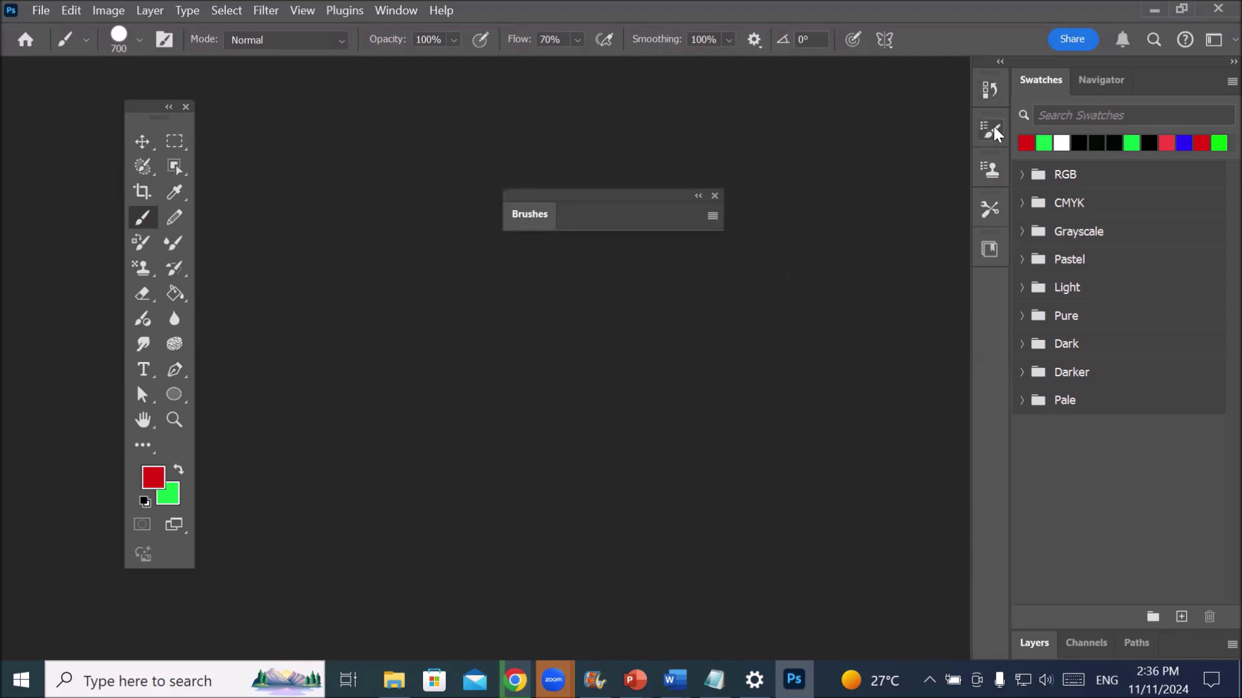
{"action": "left_click_drag", "start_coordinate": [996, 132], "coordinate": [581, 132]}
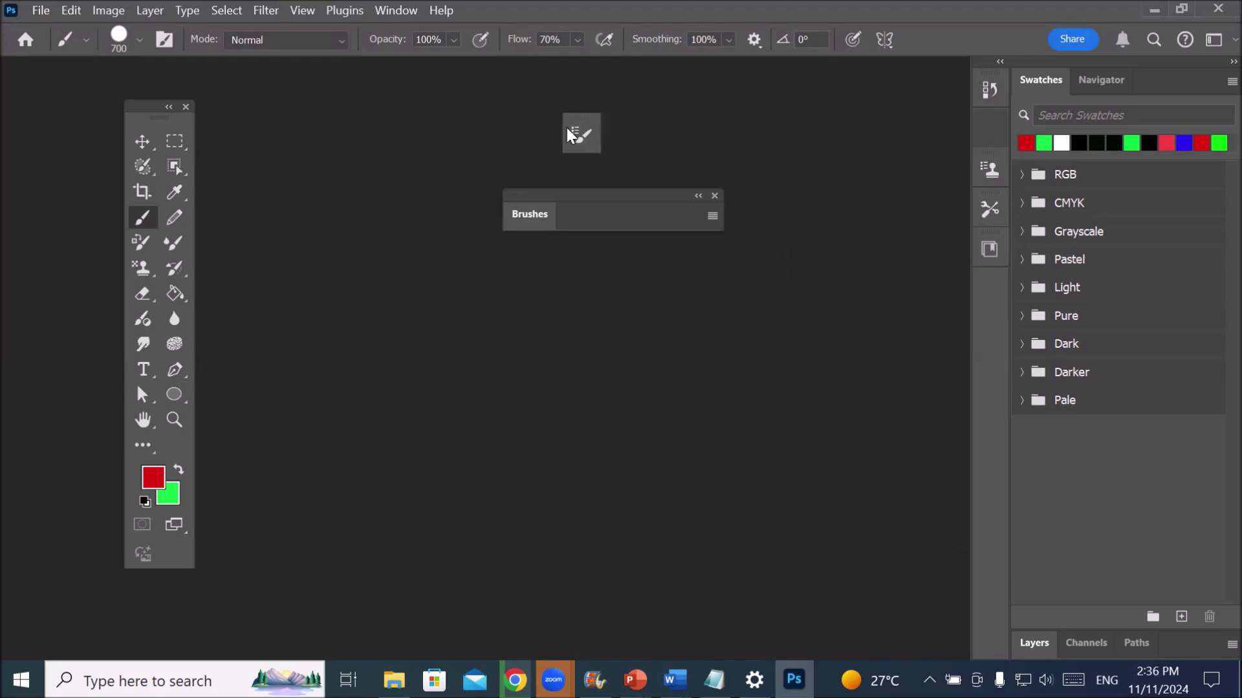
{"action": "left_click", "coordinate": [575, 115]}
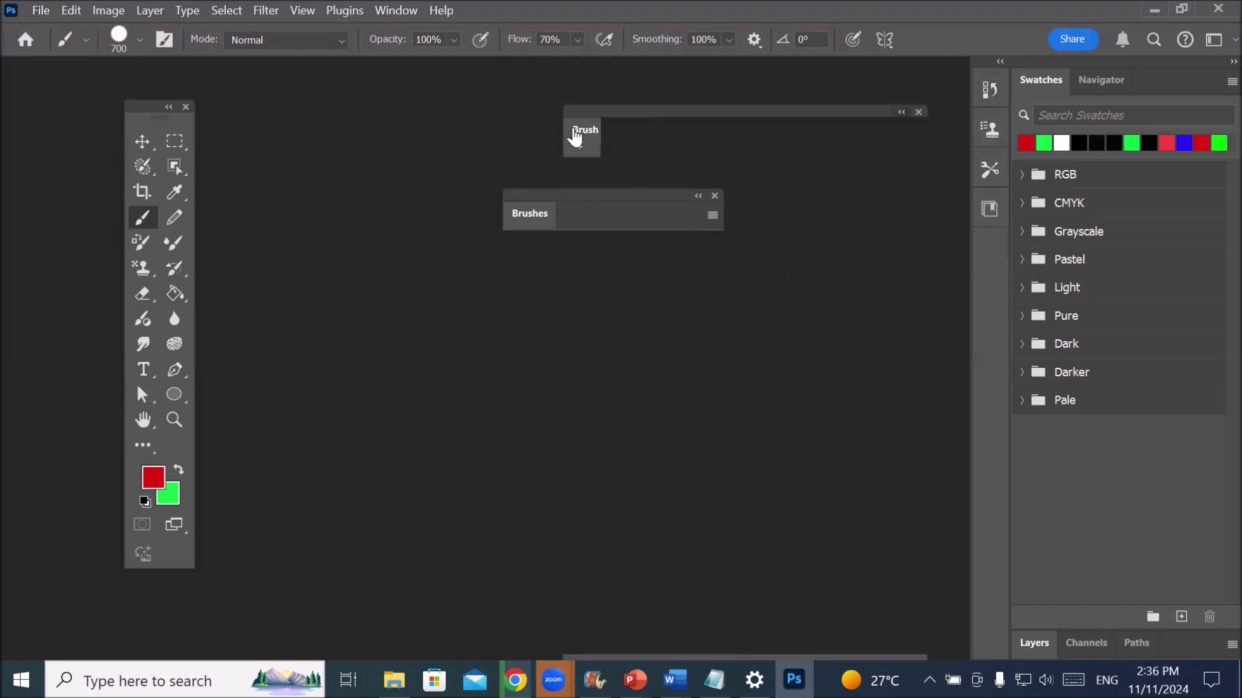
{"action": "left_click_drag", "start_coordinate": [525, 204], "coordinate": [363, 121]}
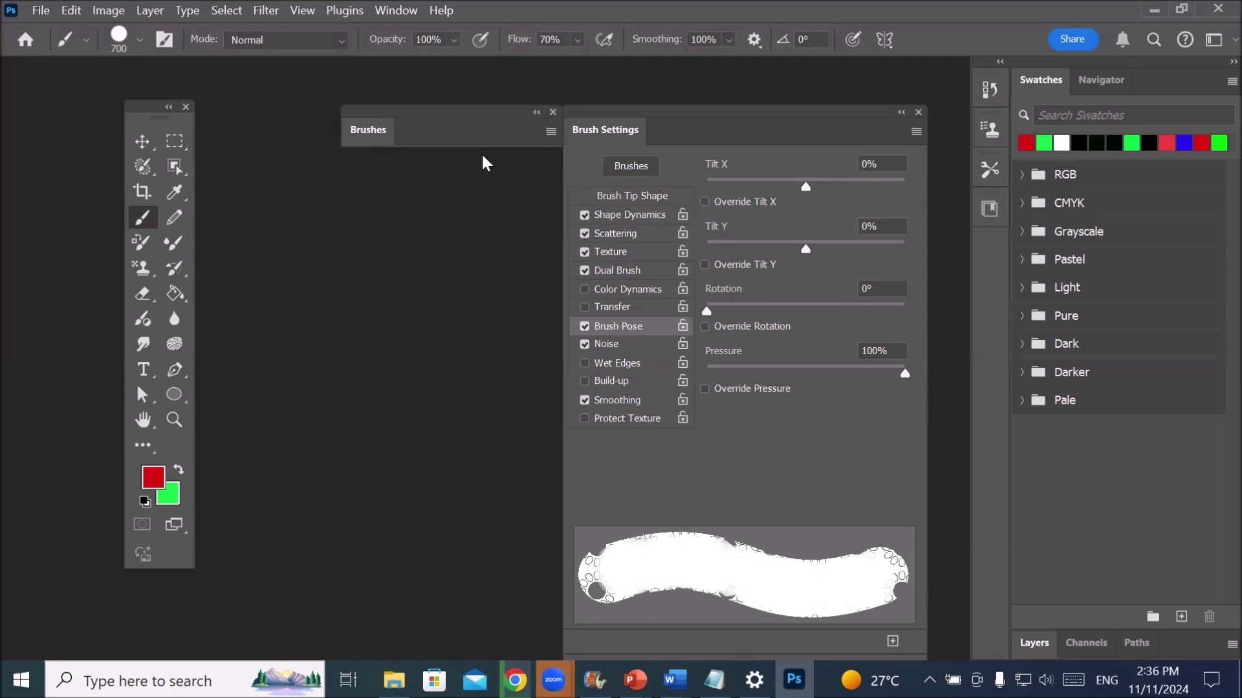
{"action": "left_click_drag", "start_coordinate": [496, 114], "coordinate": [453, 140]}
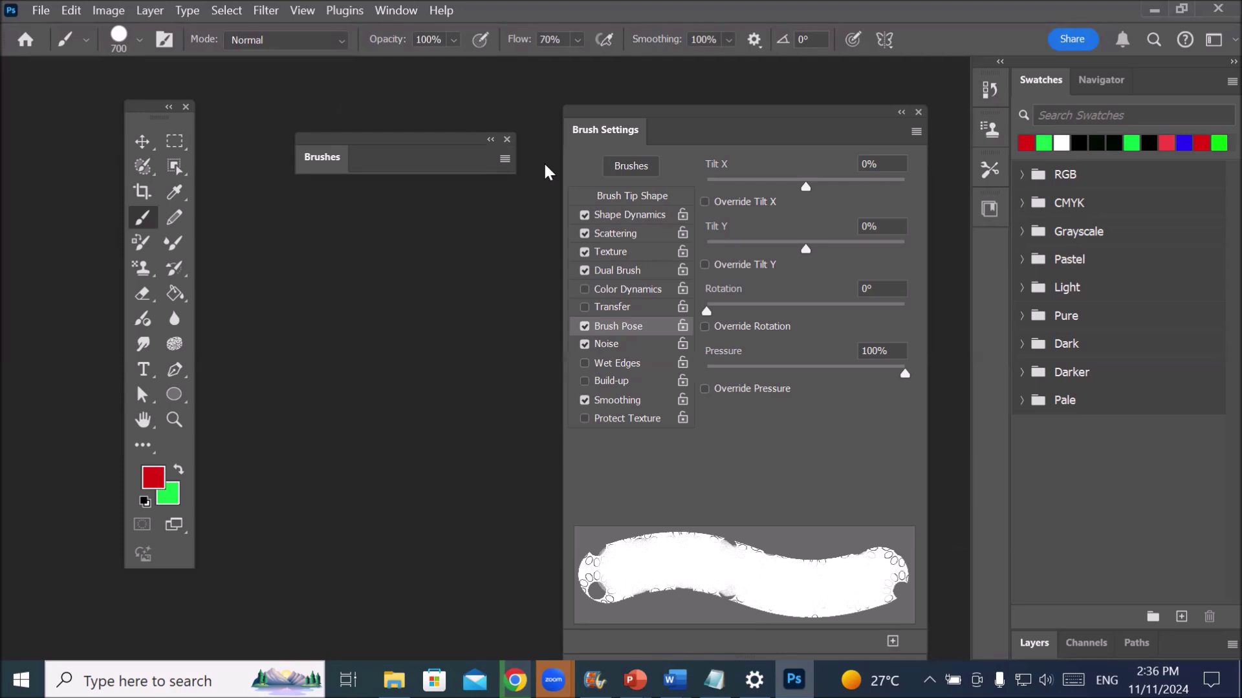
{"action": "left_click_drag", "start_coordinate": [1041, 90], "coordinate": [299, 226]}
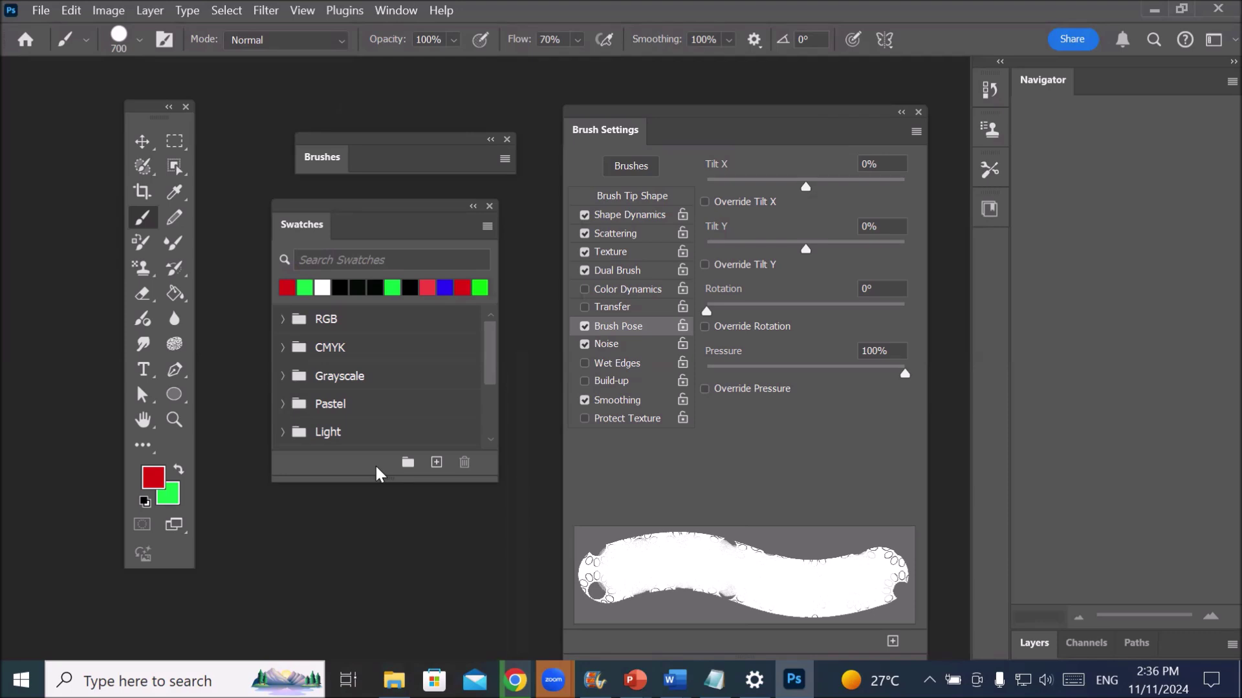
{"action": "left_click", "coordinate": [389, 19]}
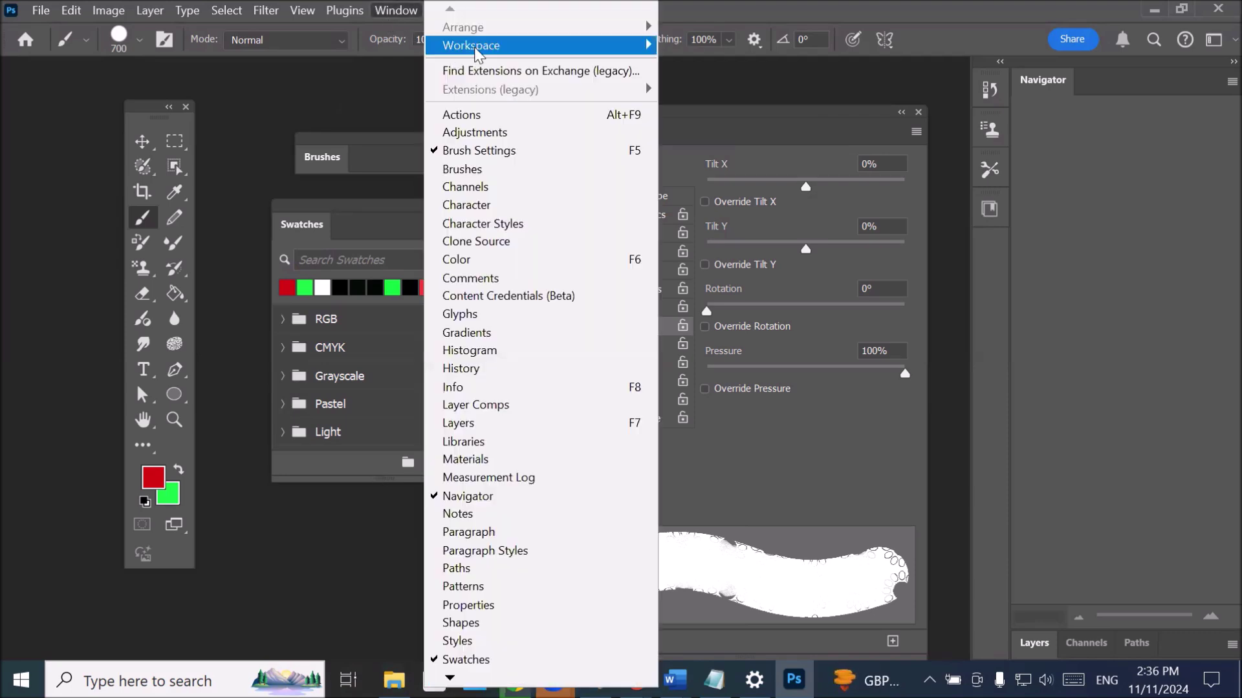
- Scroll through the Window menu's panel list, then show the Workspace submenu with Painting ticked
{"action": "mouse_move", "coordinate": [487, 48]}
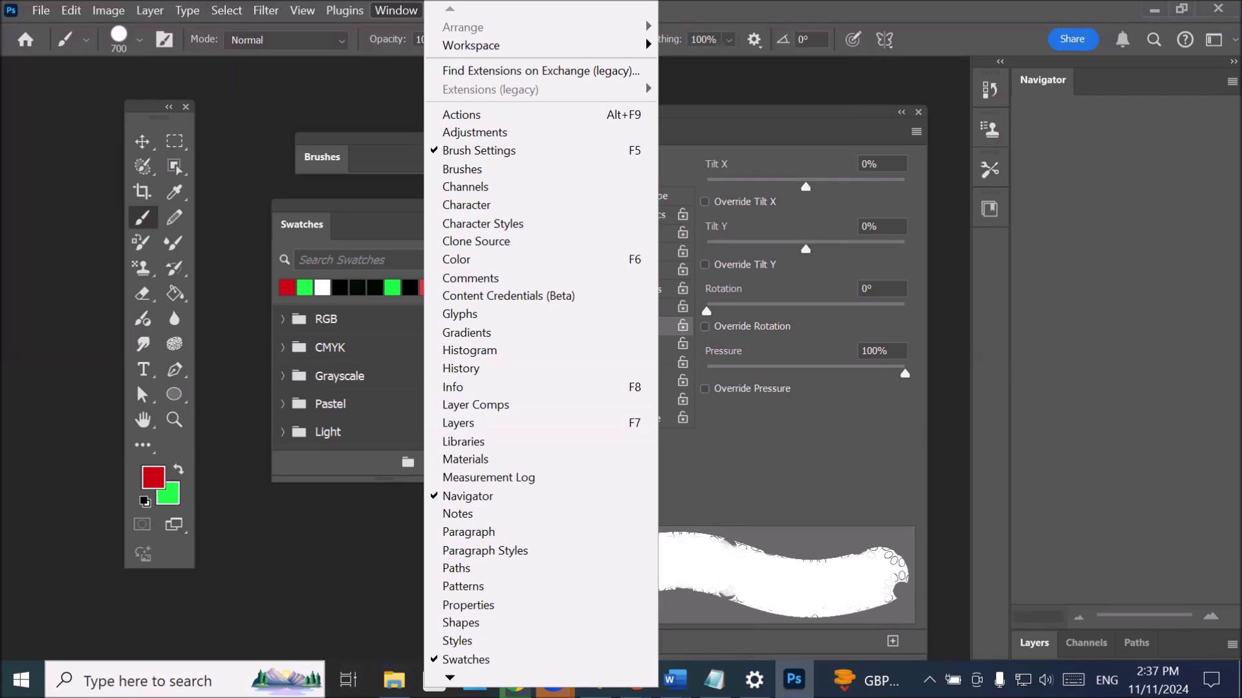
{"action": "scroll", "coordinate": [541, 335], "scroll_direction": "down", "scroll_amount": 3}
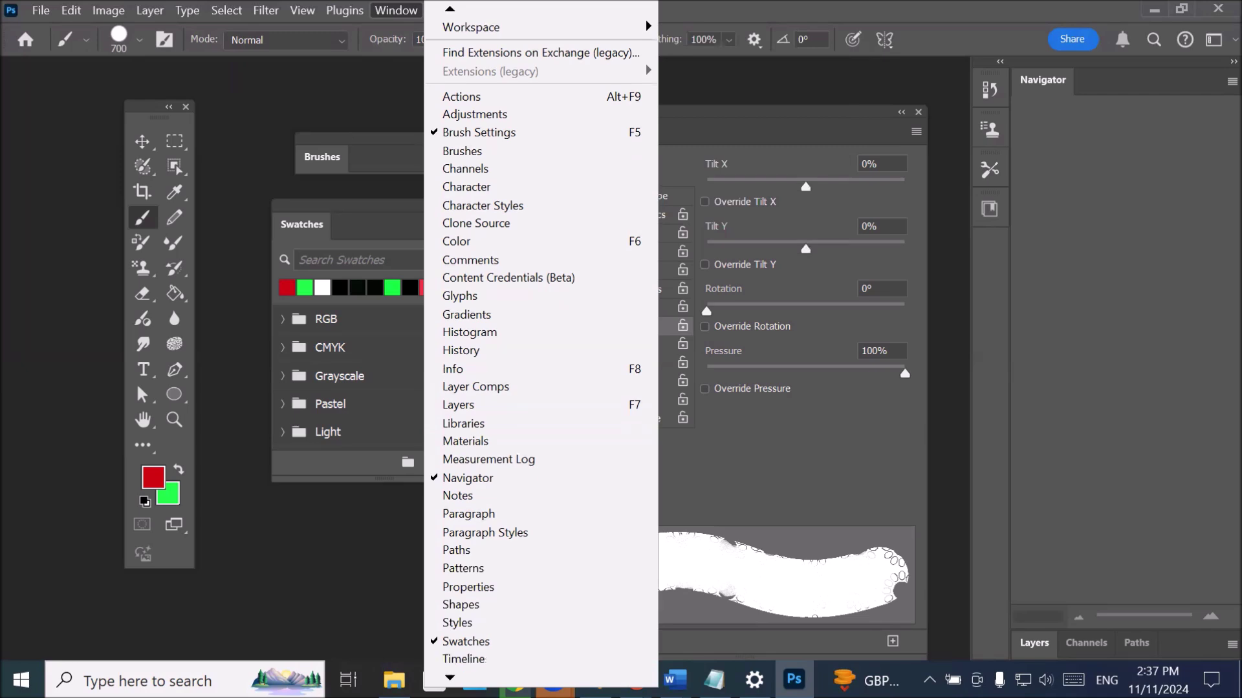
{"action": "scroll", "coordinate": [486, 650], "scroll_direction": "down", "scroll_amount": 1}
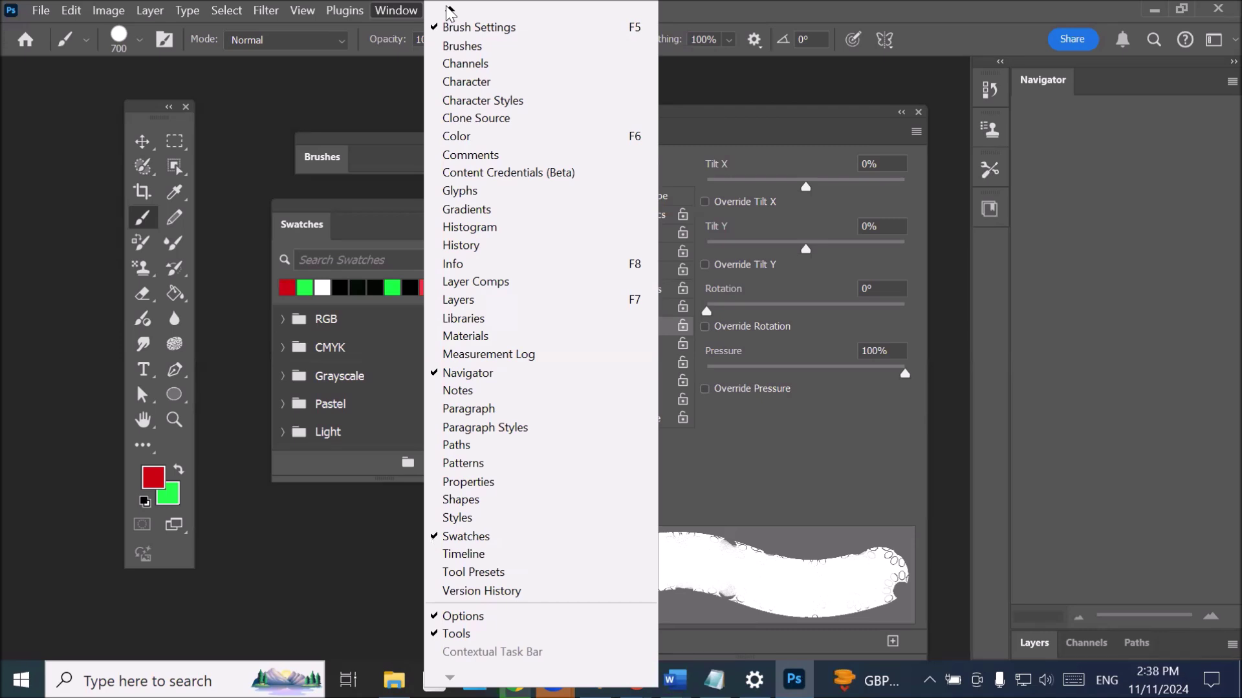
{"action": "mouse_move", "coordinate": [449, 12]}
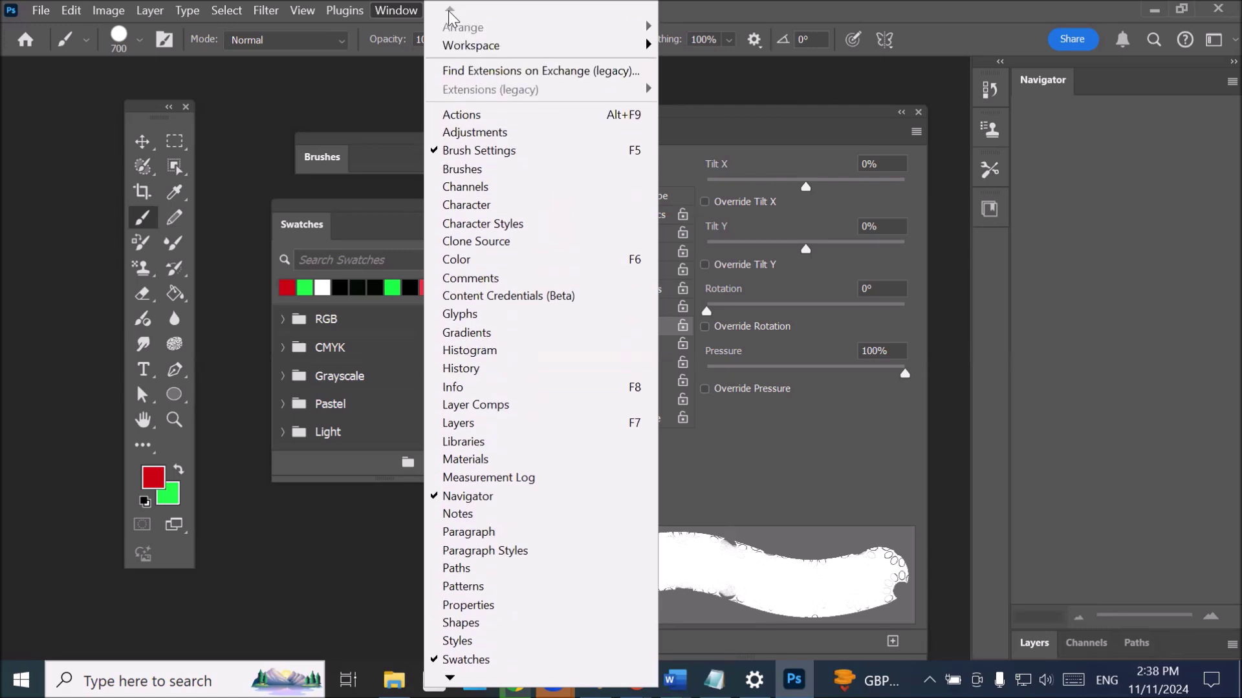
{"action": "mouse_move", "coordinate": [555, 47]}
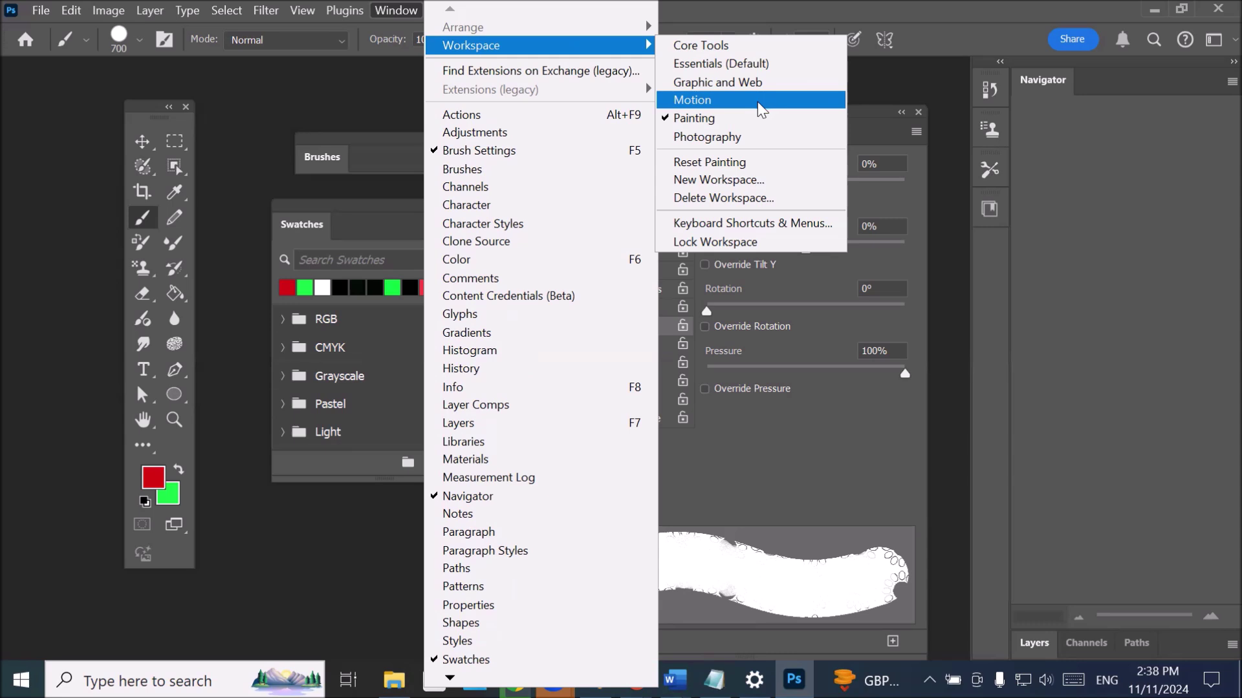
- Switch to the Motion workspace, briefly expand the Character panel, and float the Timeline over the canvas
{"action": "left_click", "coordinate": [714, 104]}
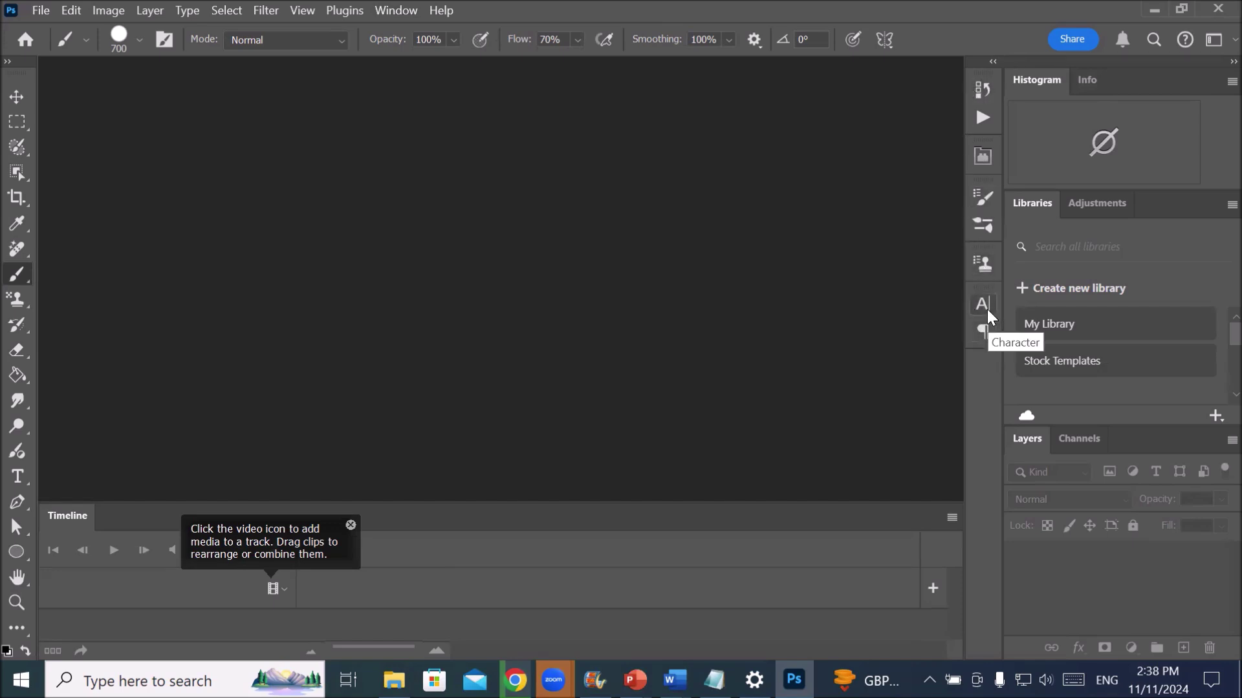
{"action": "left_click", "coordinate": [985, 313]}
{"action": "left_click", "coordinate": [984, 317]}
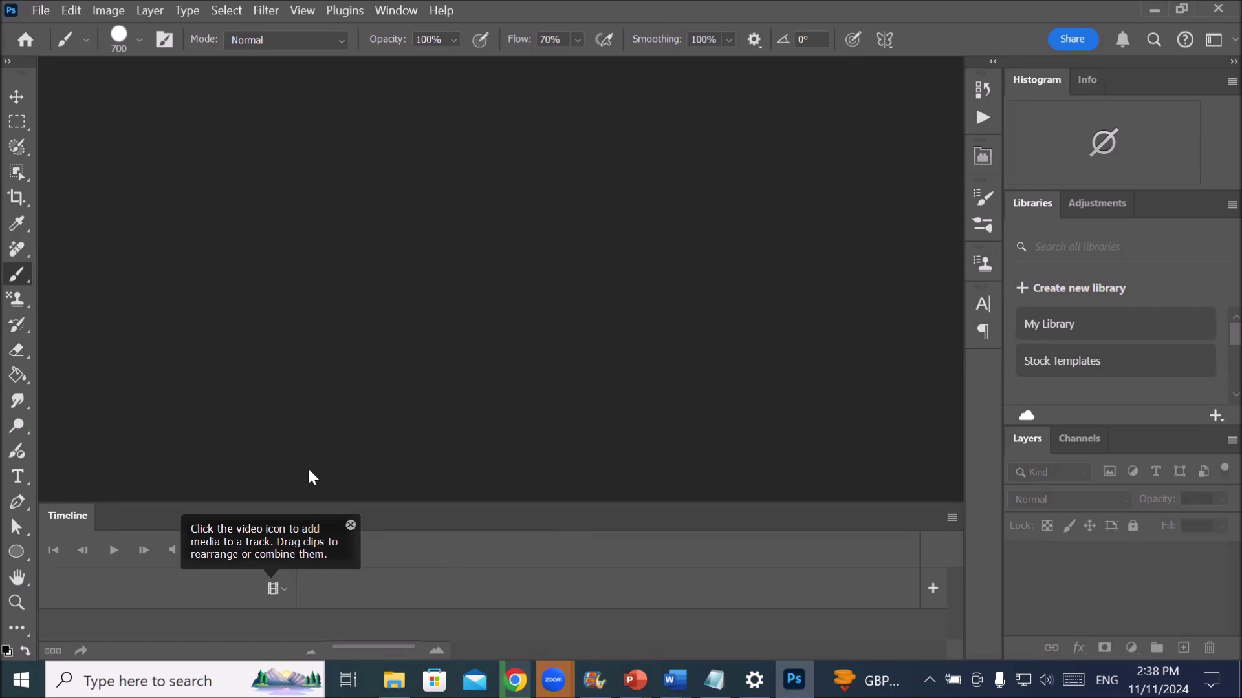
{"action": "left_click_drag", "start_coordinate": [384, 520], "coordinate": [567, 178]}
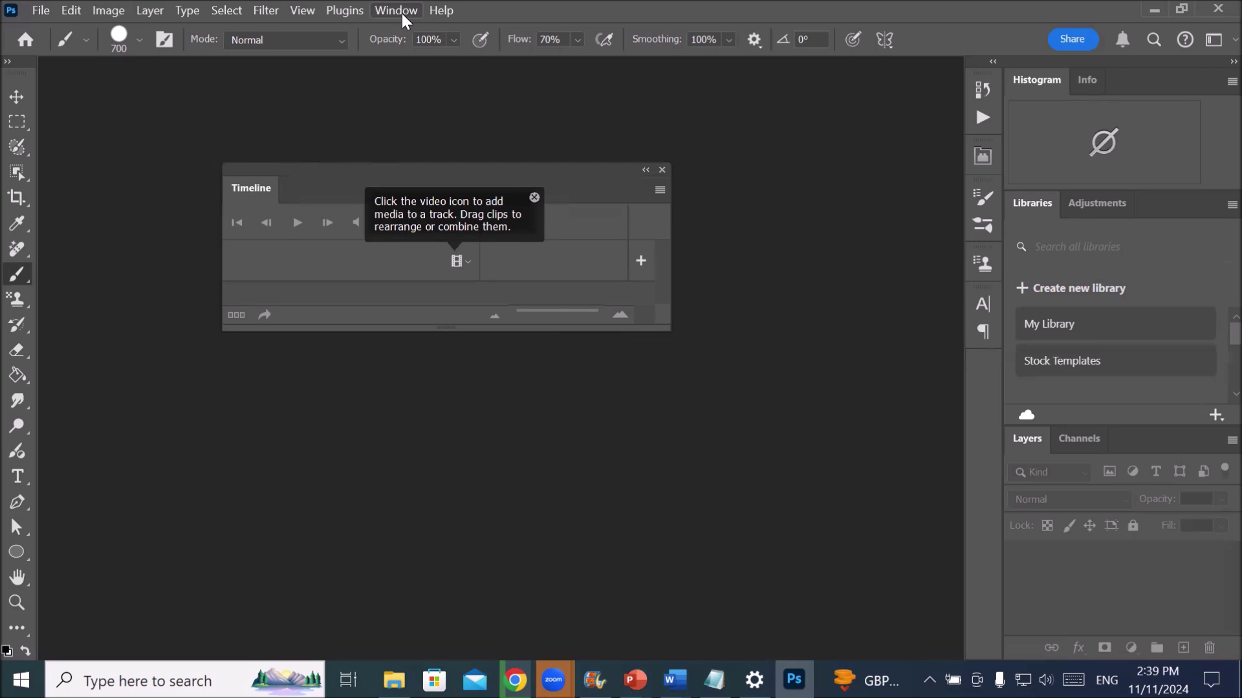
- Change from the Motion layout to the Core Tools workspace through Window > Workspace
{"action": "left_click", "coordinate": [397, 11]}
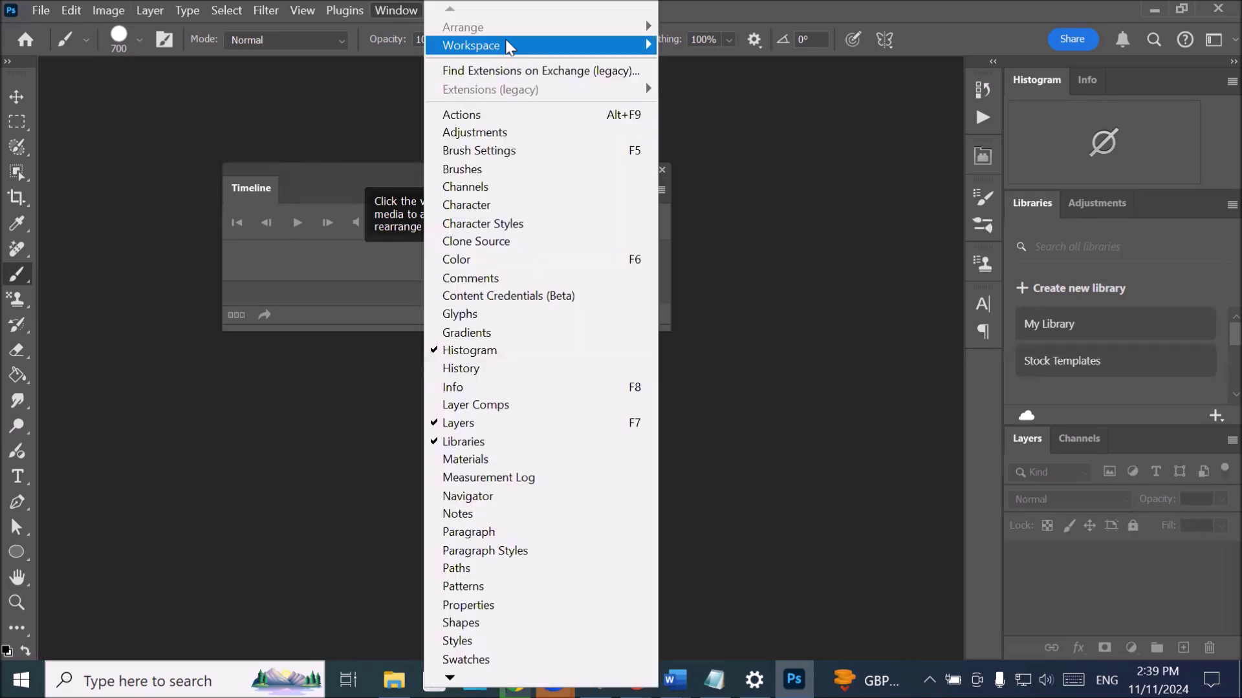
{"action": "mouse_move", "coordinate": [510, 47]}
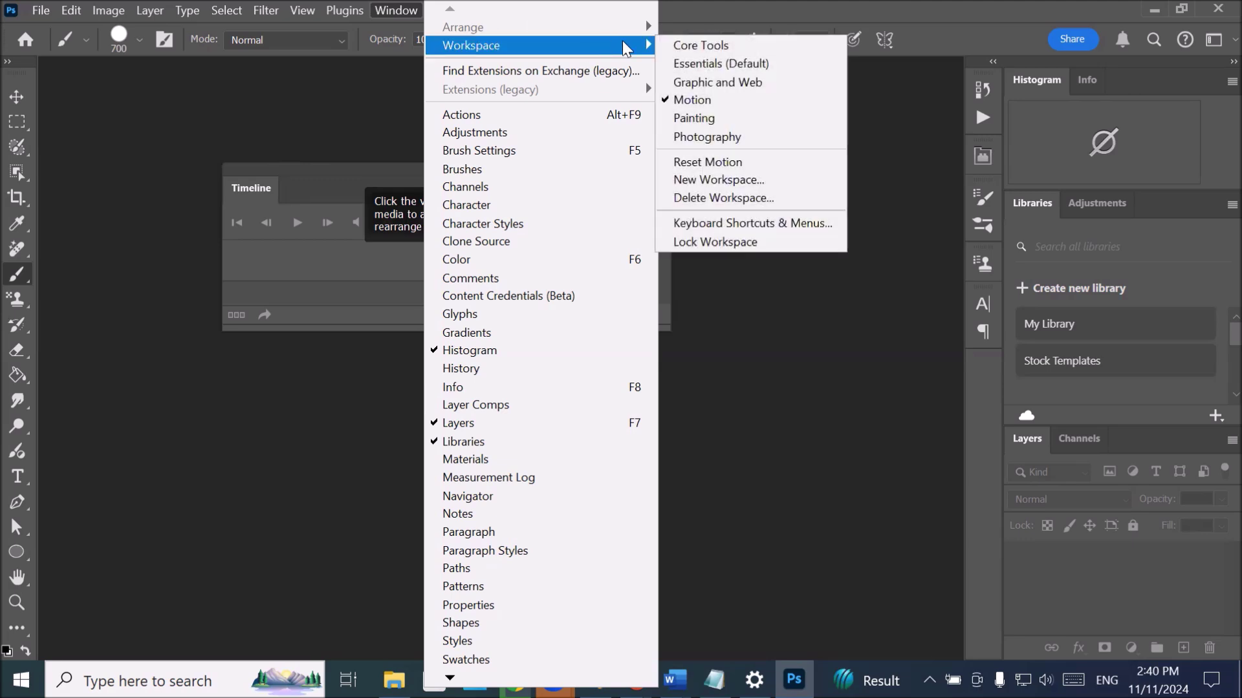
{"action": "left_click", "coordinate": [712, 48]}
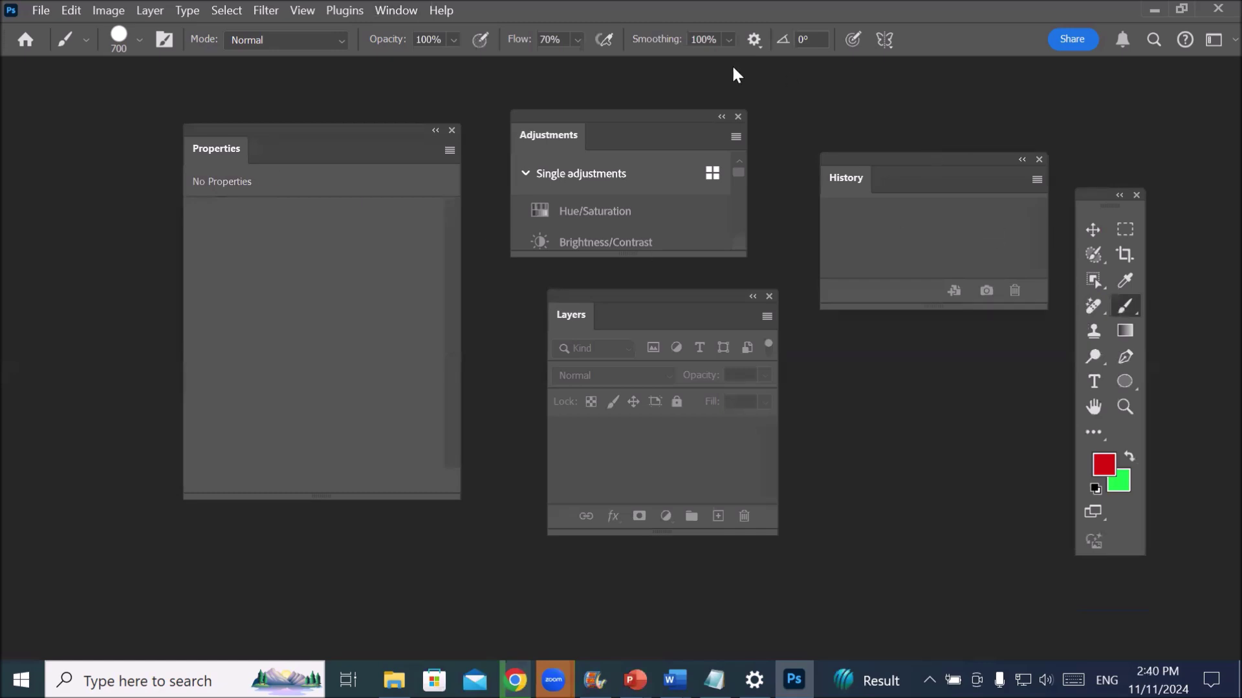
{"action": "left_click", "coordinate": [394, 10]}
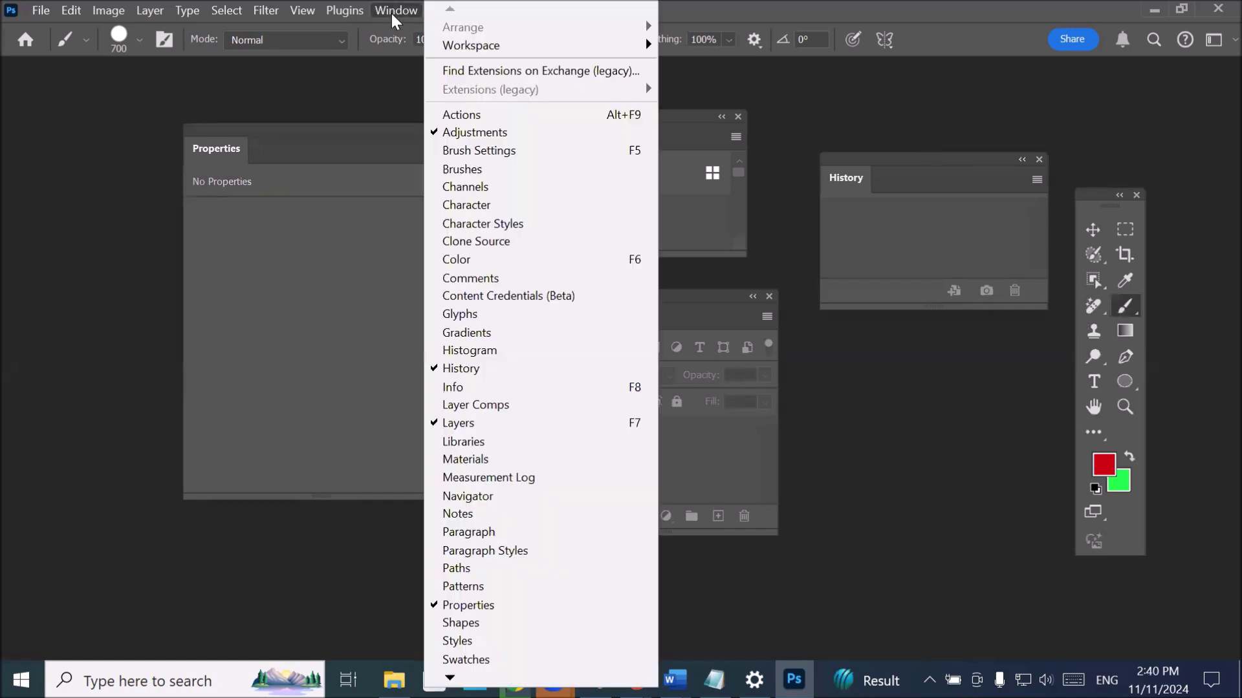
- Reset Core Tools to its default layout, then float a two-column toolbar mid-canvas
{"action": "mouse_move", "coordinate": [549, 48]}
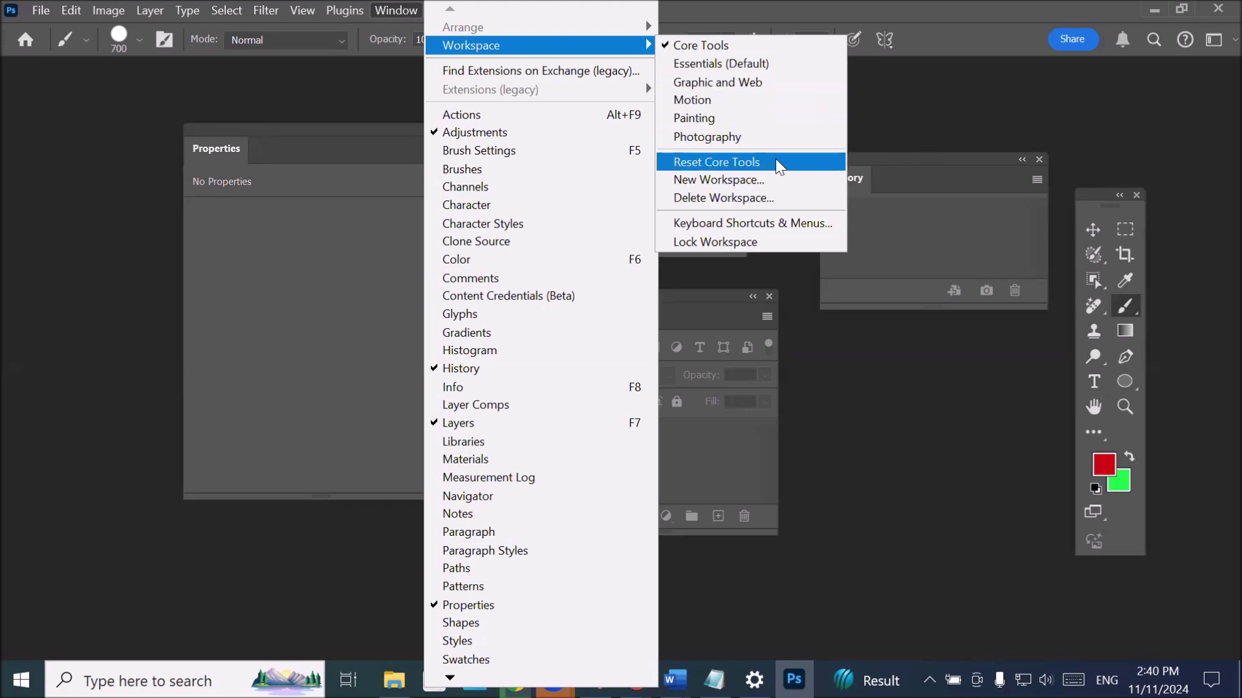
{"action": "left_click", "coordinate": [776, 163]}
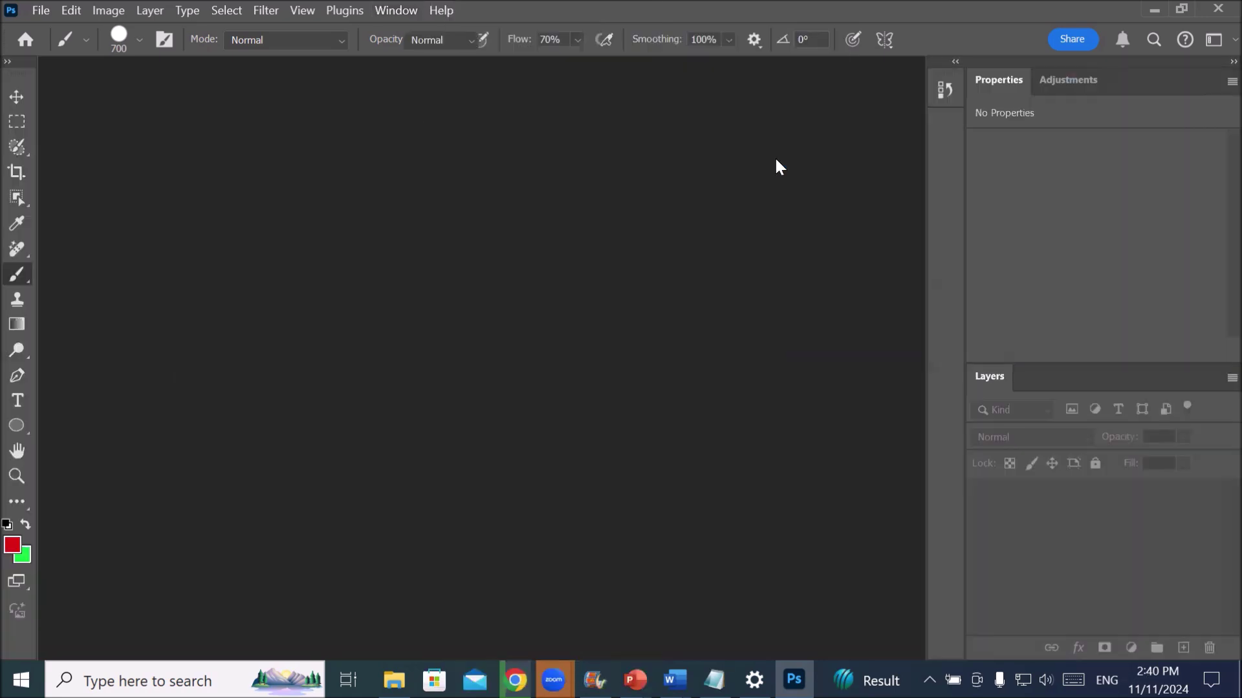
{"action": "left_click", "coordinate": [9, 62]}
{"action": "left_click_drag", "start_coordinate": [22, 64], "coordinate": [404, 115]}
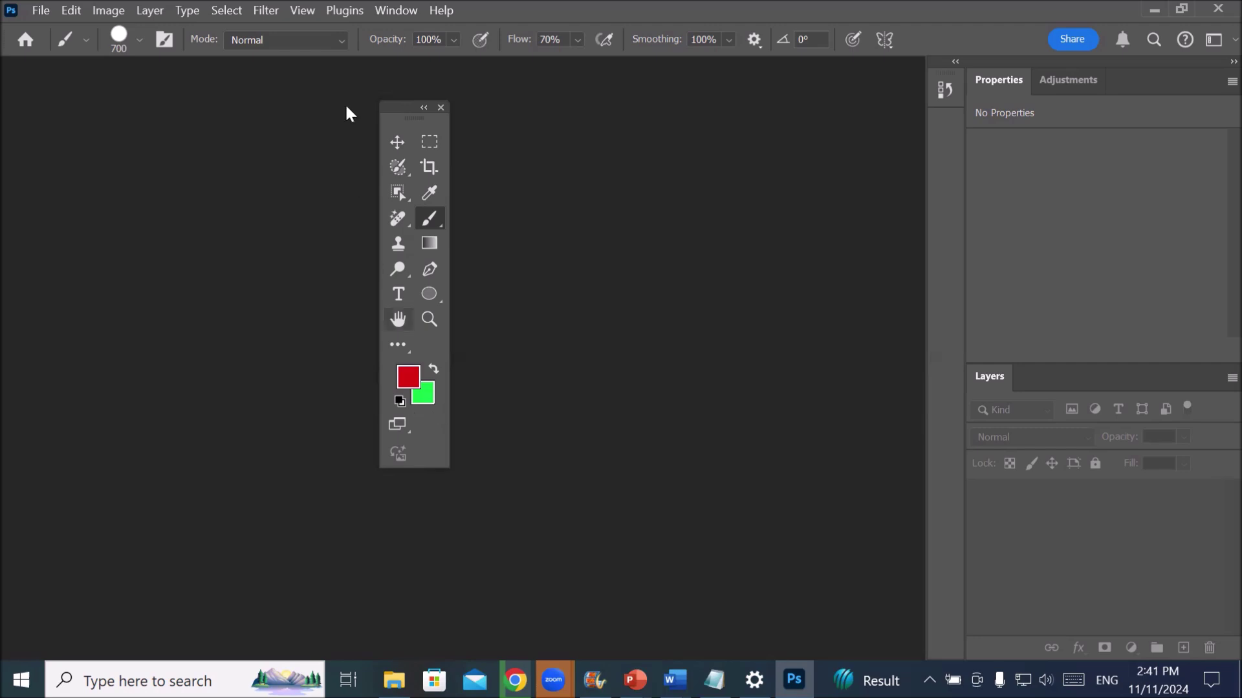
- Choose Essentials (Default) under Window > Workspace, leaving no toolbar or panels visible
{"action": "left_click", "coordinate": [402, 9]}
{"action": "mouse_move", "coordinate": [517, 46]}
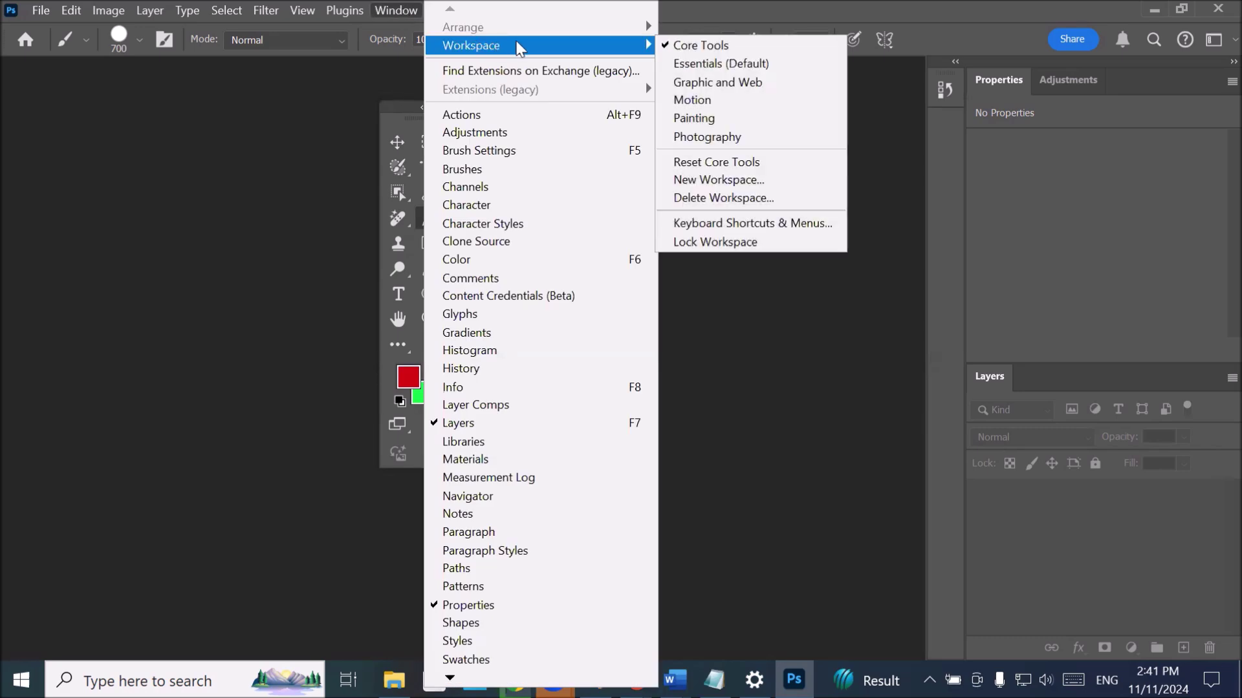
{"action": "left_click", "coordinate": [734, 64]}
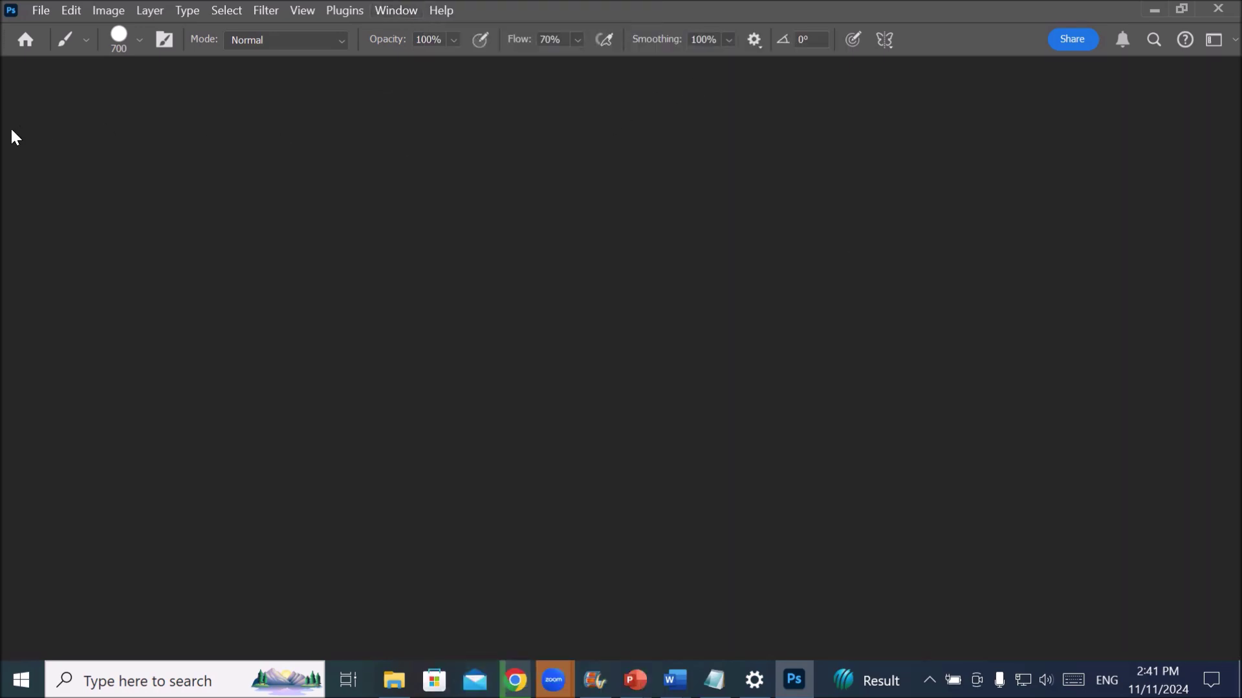
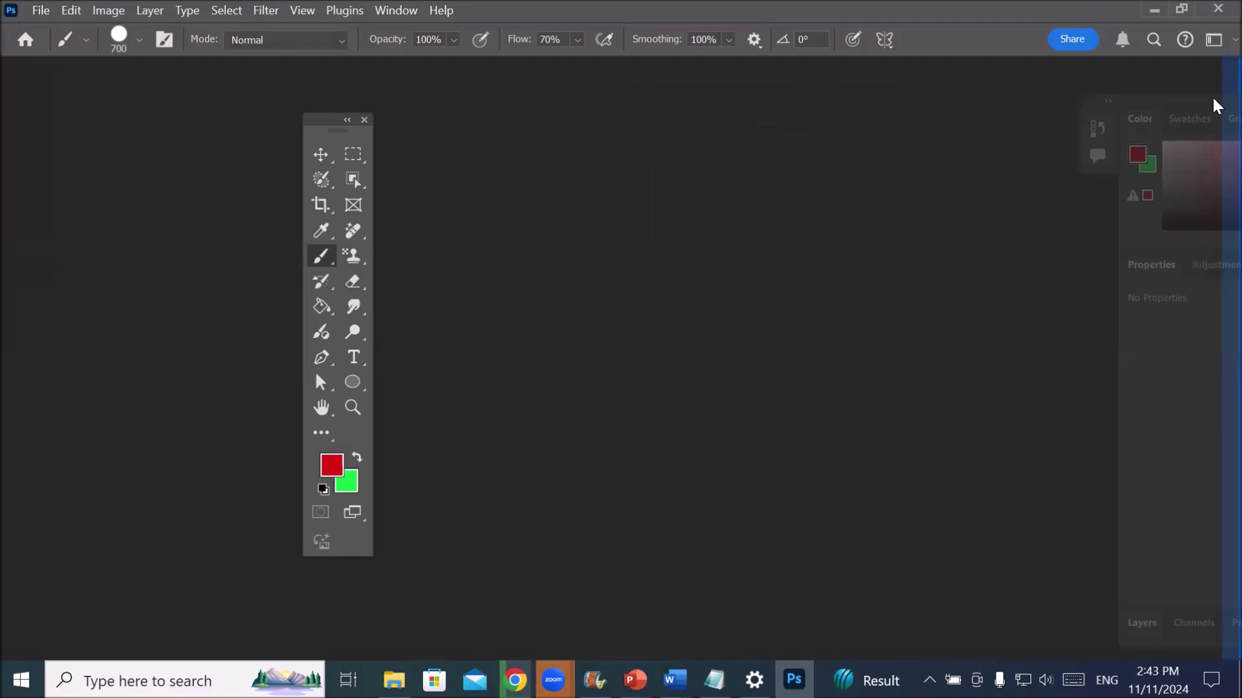
- Float the Color, Properties and Layers panel group off the right dock and close it
{"action": "left_click_drag", "start_coordinate": [1216, 105], "coordinate": [1214, 110]}
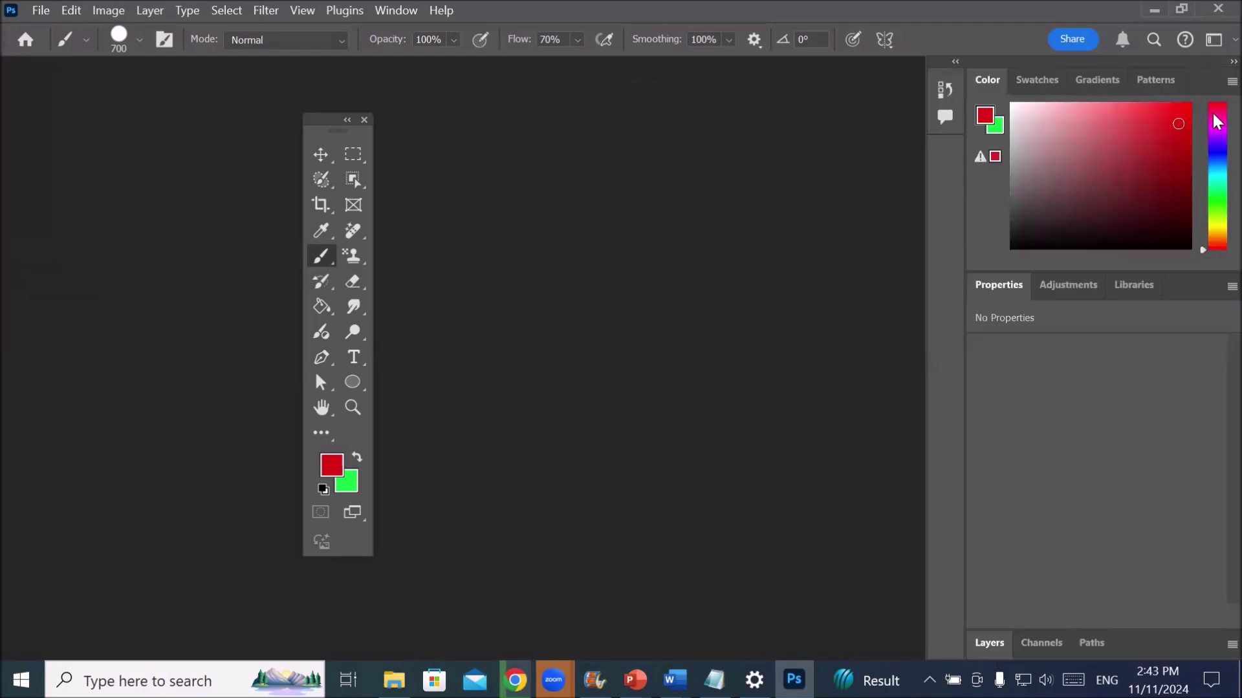
{"action": "left_click_drag", "start_coordinate": [1154, 71], "coordinate": [743, 130]}
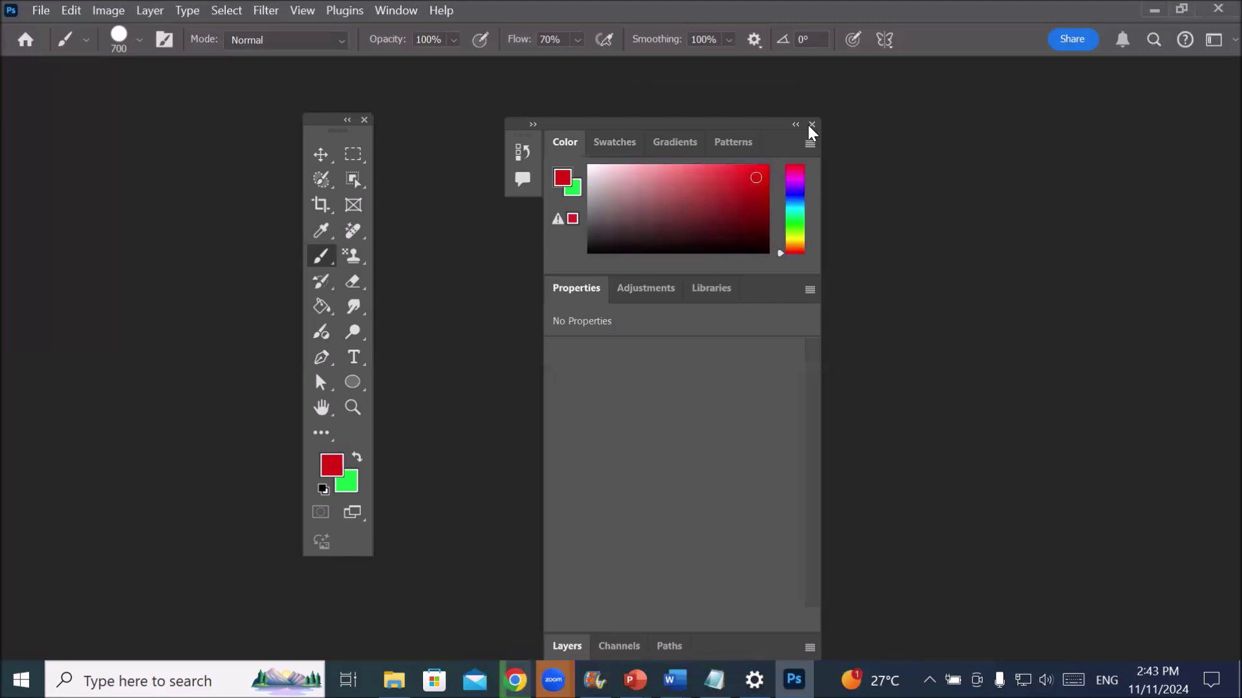
{"action": "left_click", "coordinate": [812, 125]}
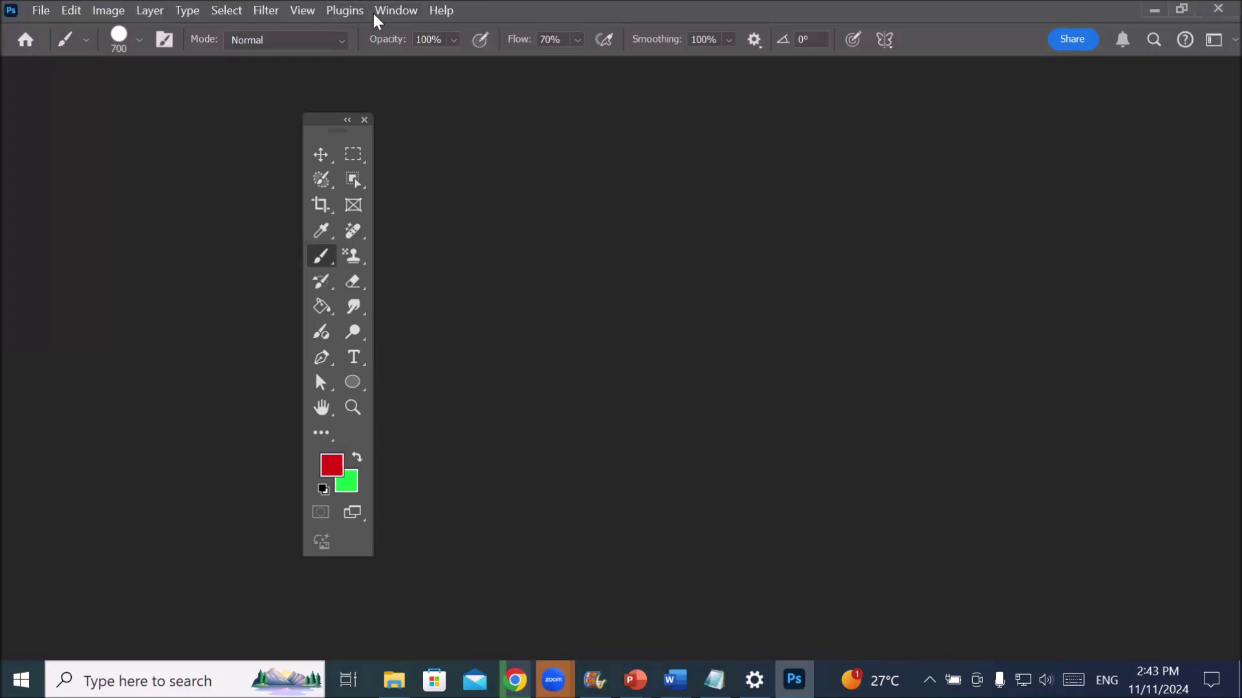
- Reset Essentials via Window > Workspace, redocking the tools and the Color, Properties and Layers panels
{"action": "left_click", "coordinate": [394, 11]}
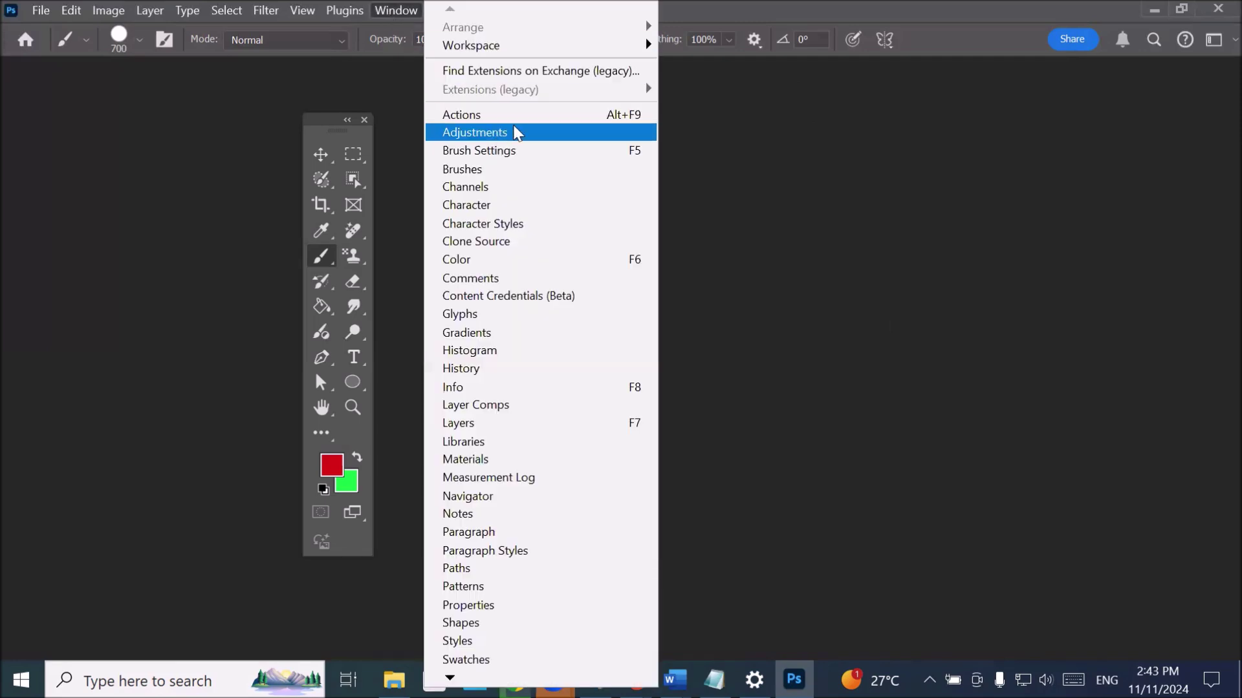
{"action": "mouse_move", "coordinate": [593, 48]}
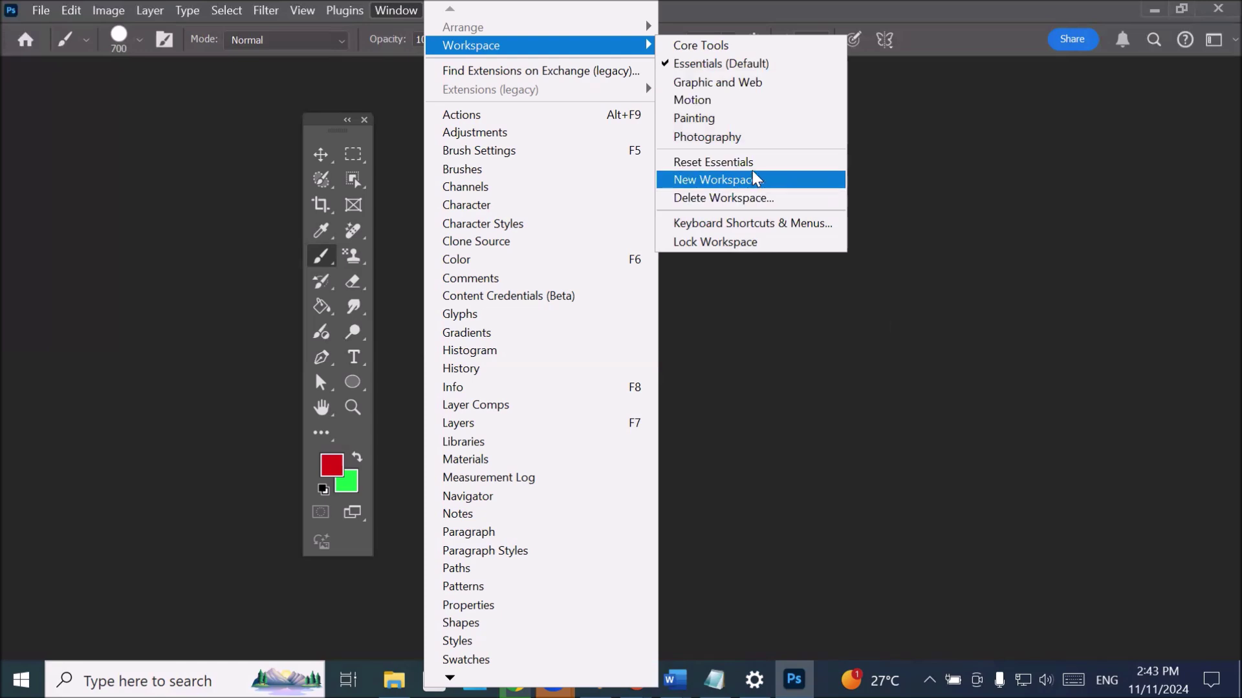
{"action": "left_click", "coordinate": [714, 162]}
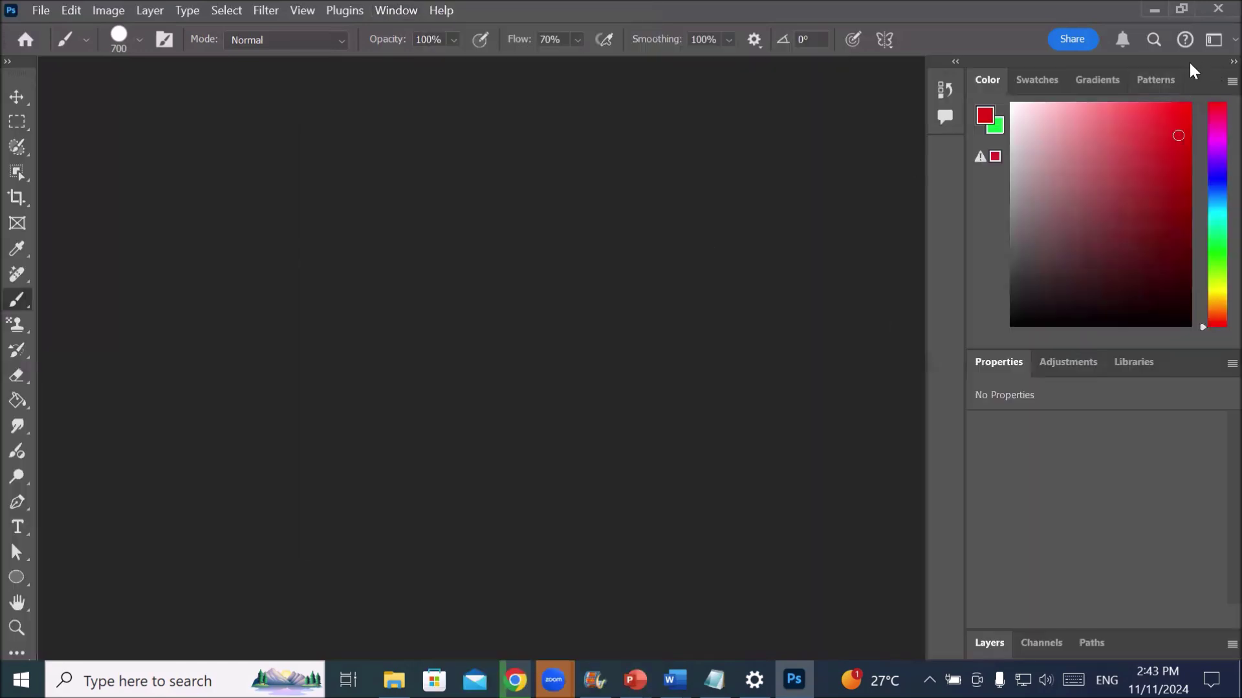
- Float the right panel group and look through its Swatches, Gradients and Patterns tabs
{"action": "left_click_drag", "start_coordinate": [1164, 61], "coordinate": [670, 110]}
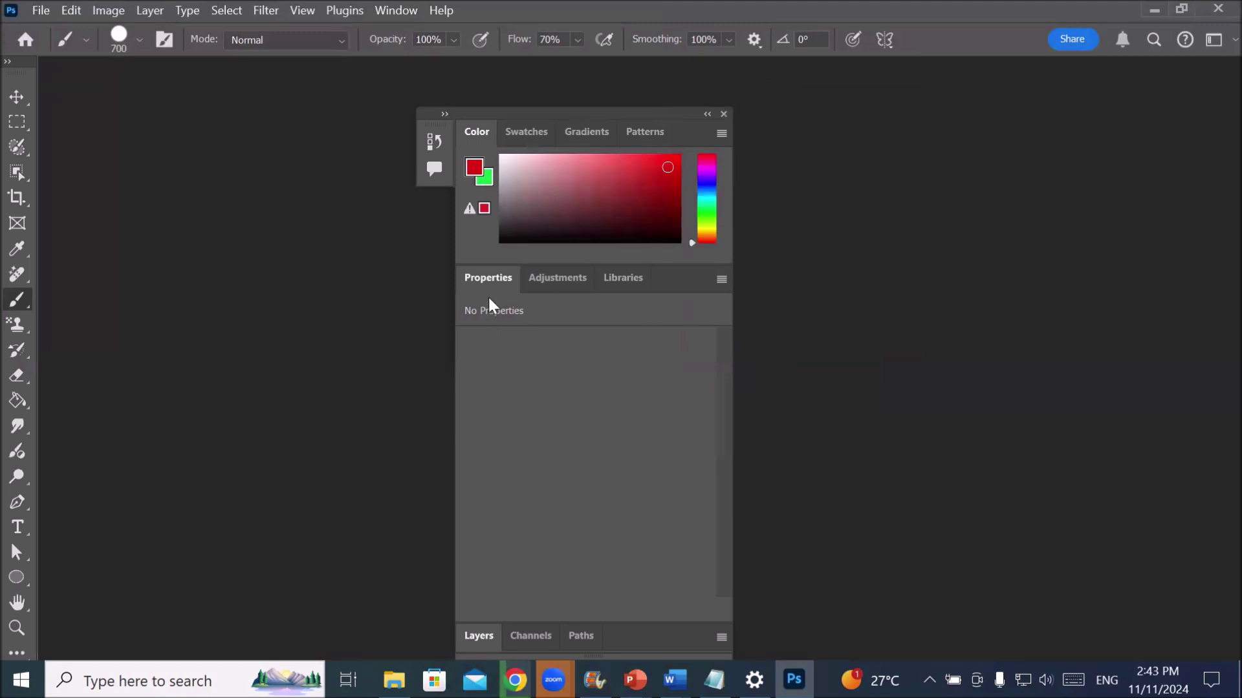
{"action": "left_click", "coordinate": [526, 133]}
{"action": "left_click", "coordinate": [574, 128]}
{"action": "left_click", "coordinate": [648, 134]}
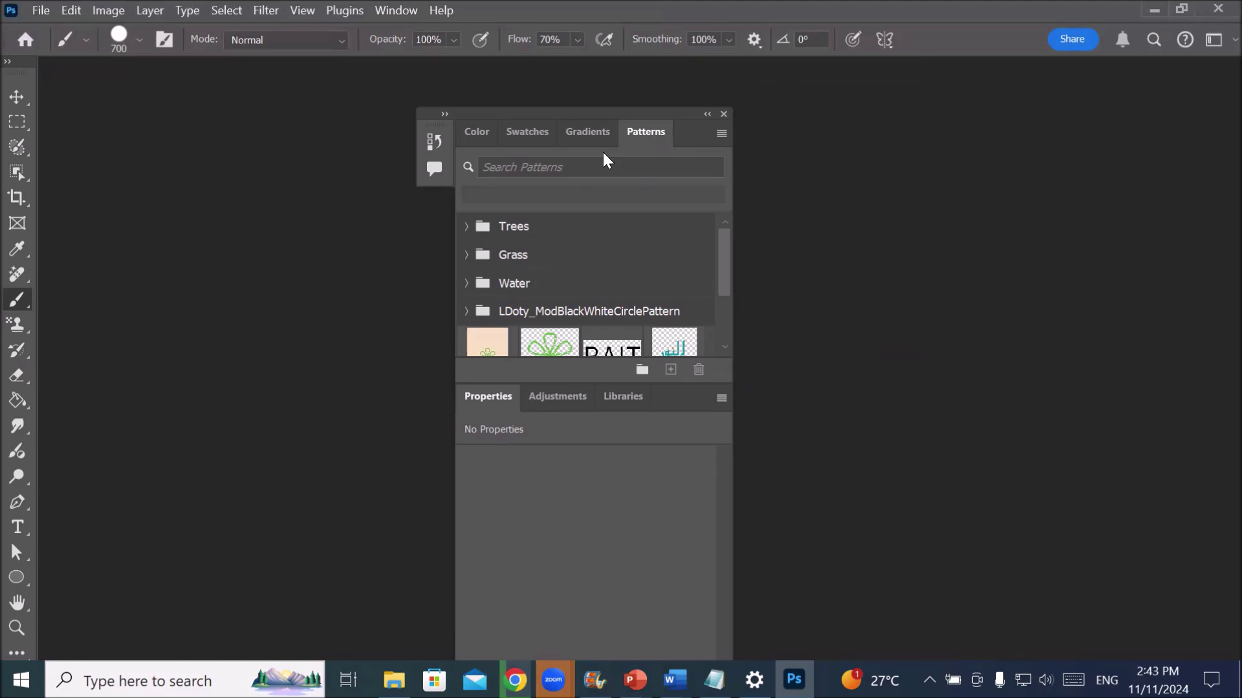
- Cycle Color, Swatches, Gradients and Patterns again, then move the group to the upper right
{"action": "left_click", "coordinate": [477, 134]}
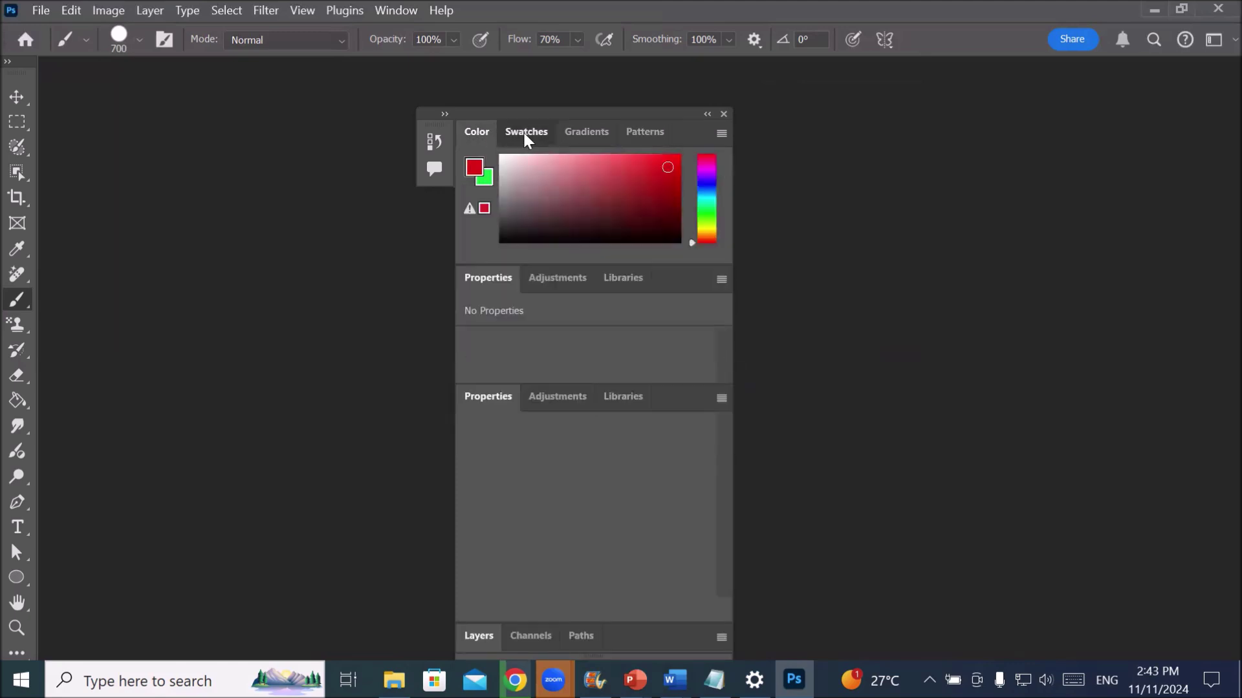
{"action": "left_click", "coordinate": [525, 133]}
{"action": "left_click", "coordinate": [597, 133]}
{"action": "left_click", "coordinate": [652, 134]}
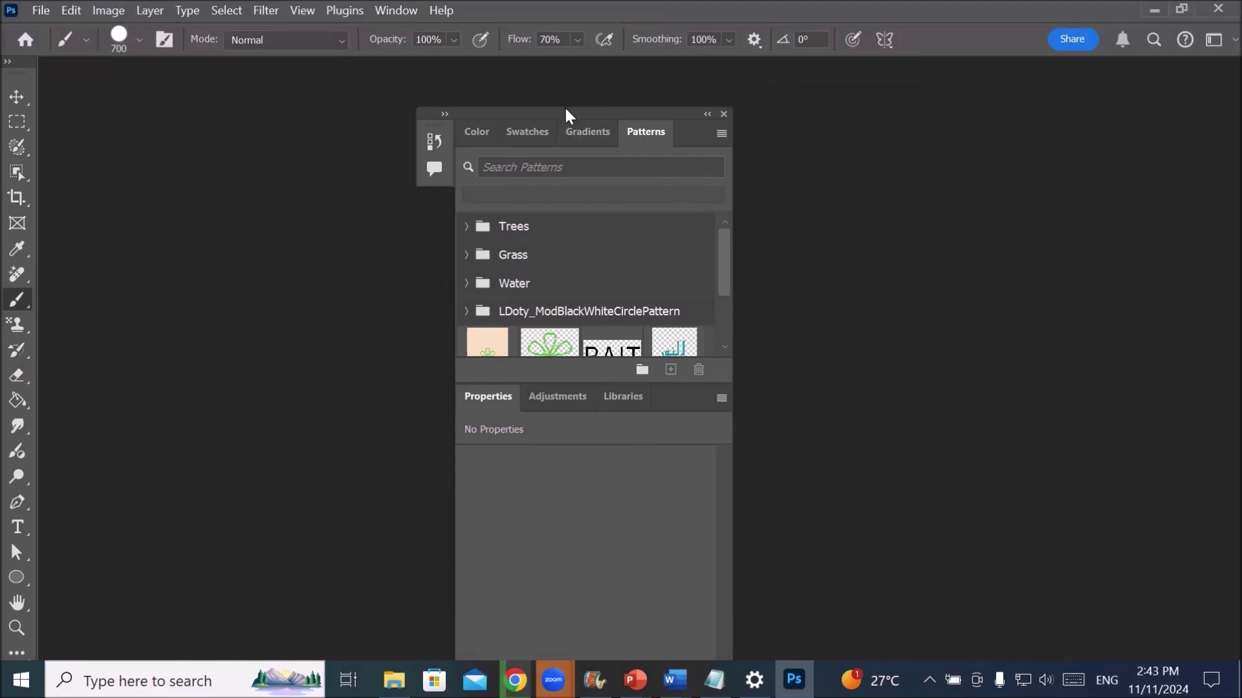
{"action": "left_click_drag", "start_coordinate": [571, 114], "coordinate": [782, 6]}
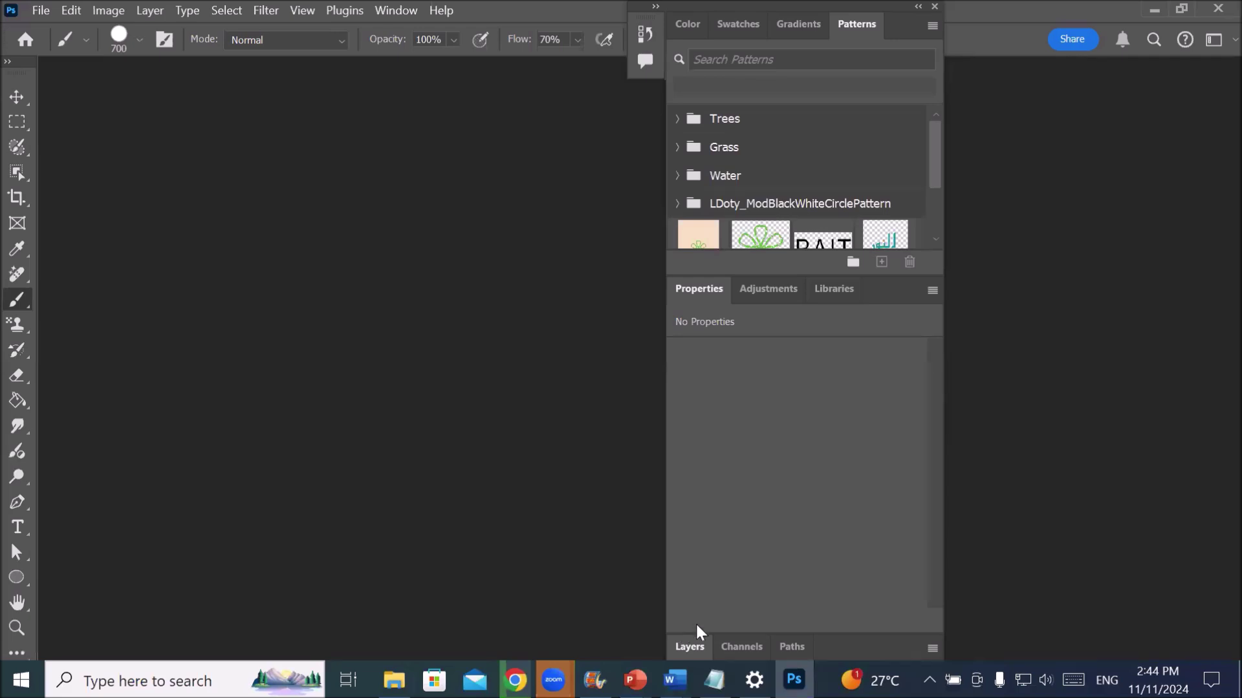
- Float Layers, group Swatches and Properties into it, and move the group higher and taller
{"action": "left_click_drag", "start_coordinate": [684, 648], "coordinate": [284, 176]}
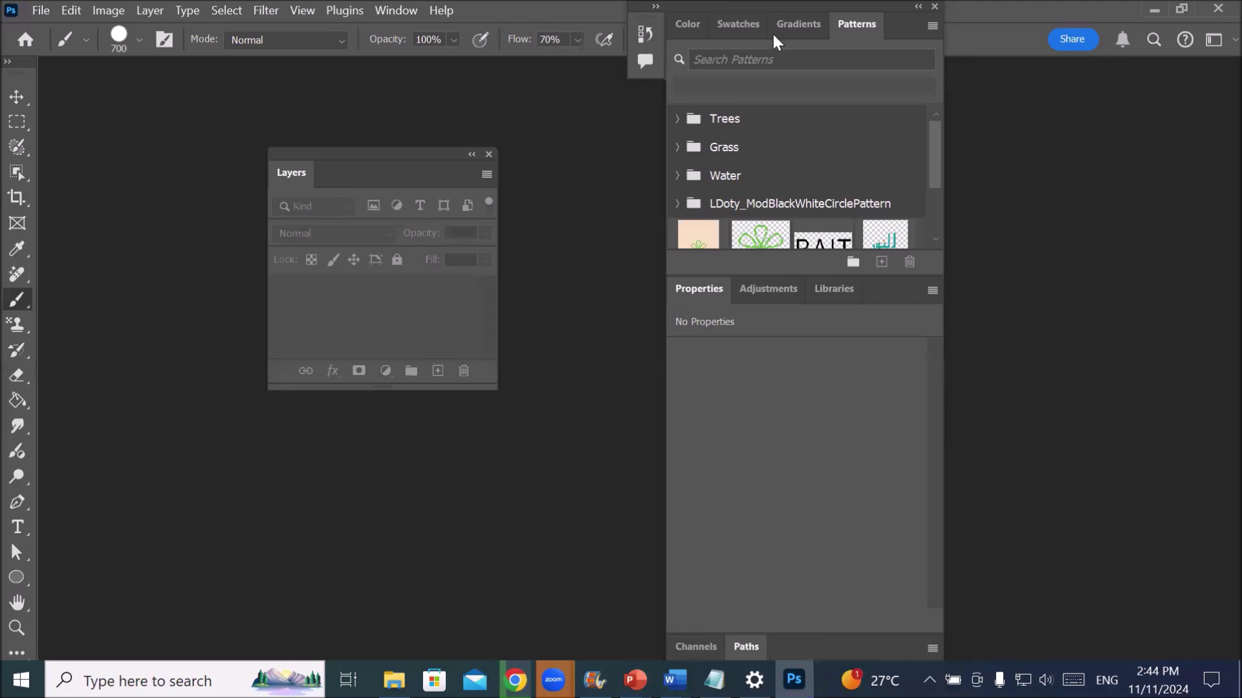
{"action": "left_click", "coordinate": [739, 25]}
{"action": "left_click_drag", "start_coordinate": [646, 64], "coordinate": [363, 177]}
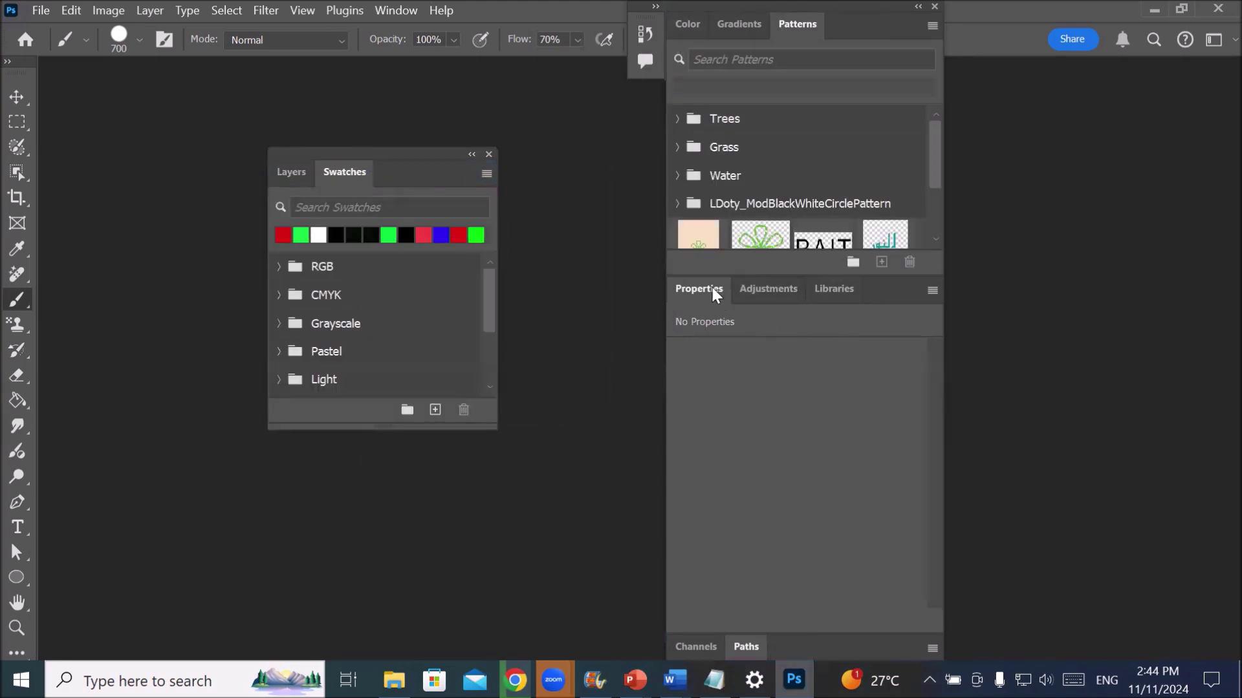
{"action": "left_click_drag", "start_coordinate": [710, 286], "coordinate": [437, 164]}
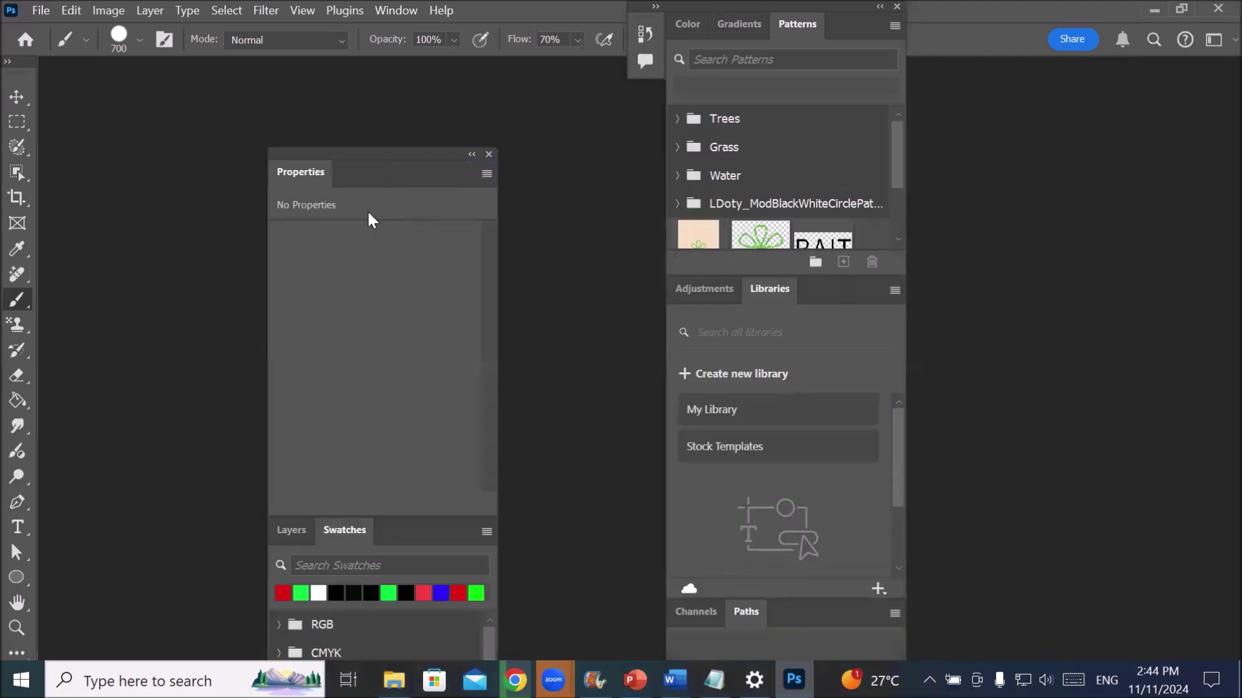
{"action": "left_click_drag", "start_coordinate": [317, 156], "coordinate": [444, 450]}
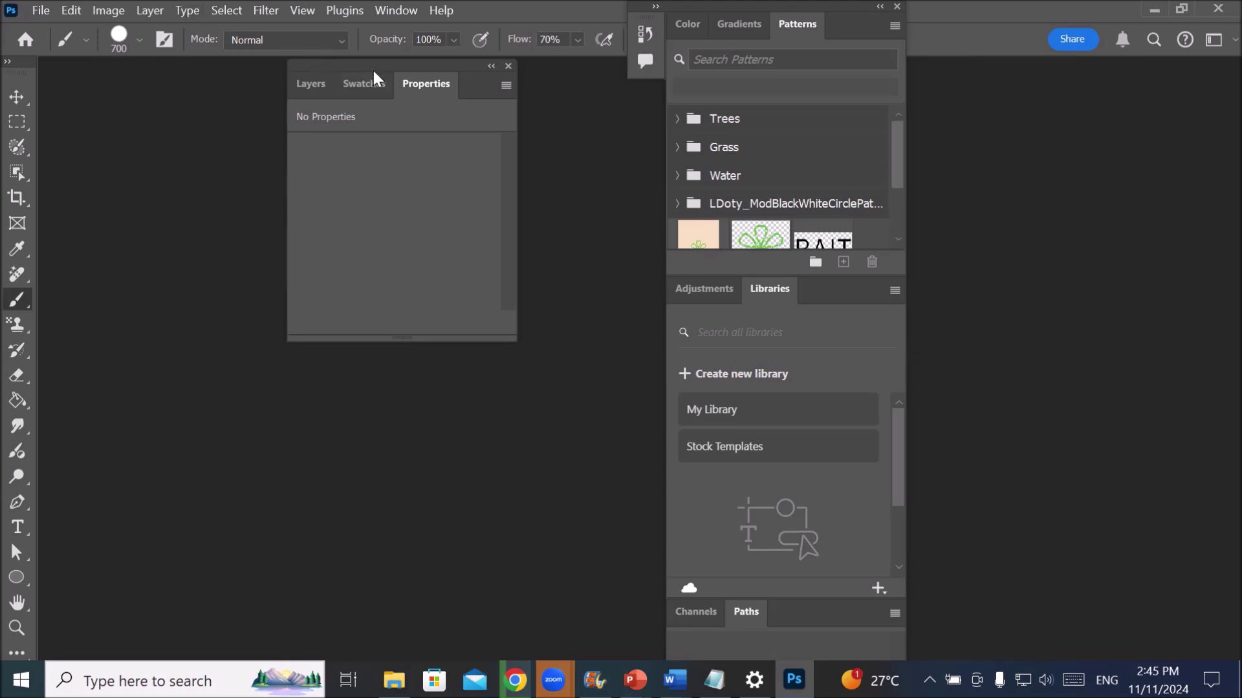
- Move the floating group toward centre and check its Layers, Swatches and Properties tabs
{"action": "left_click_drag", "start_coordinate": [373, 71], "coordinate": [407, 183]}
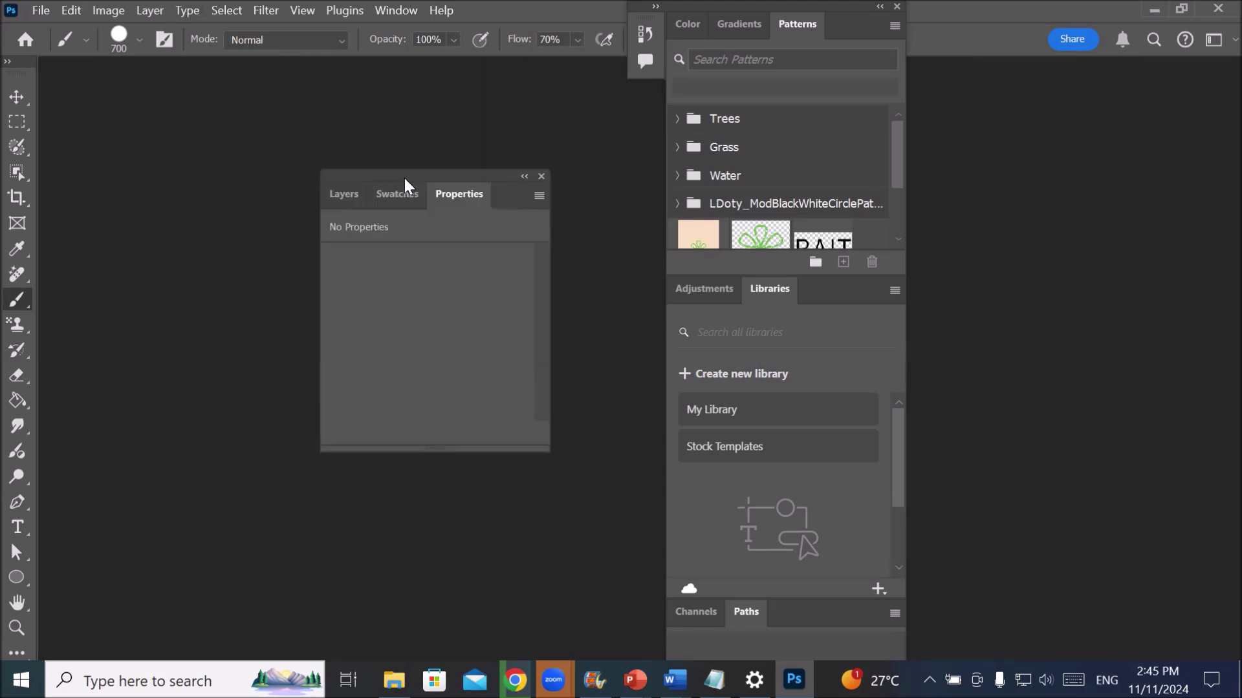
{"action": "left_click", "coordinate": [343, 196]}
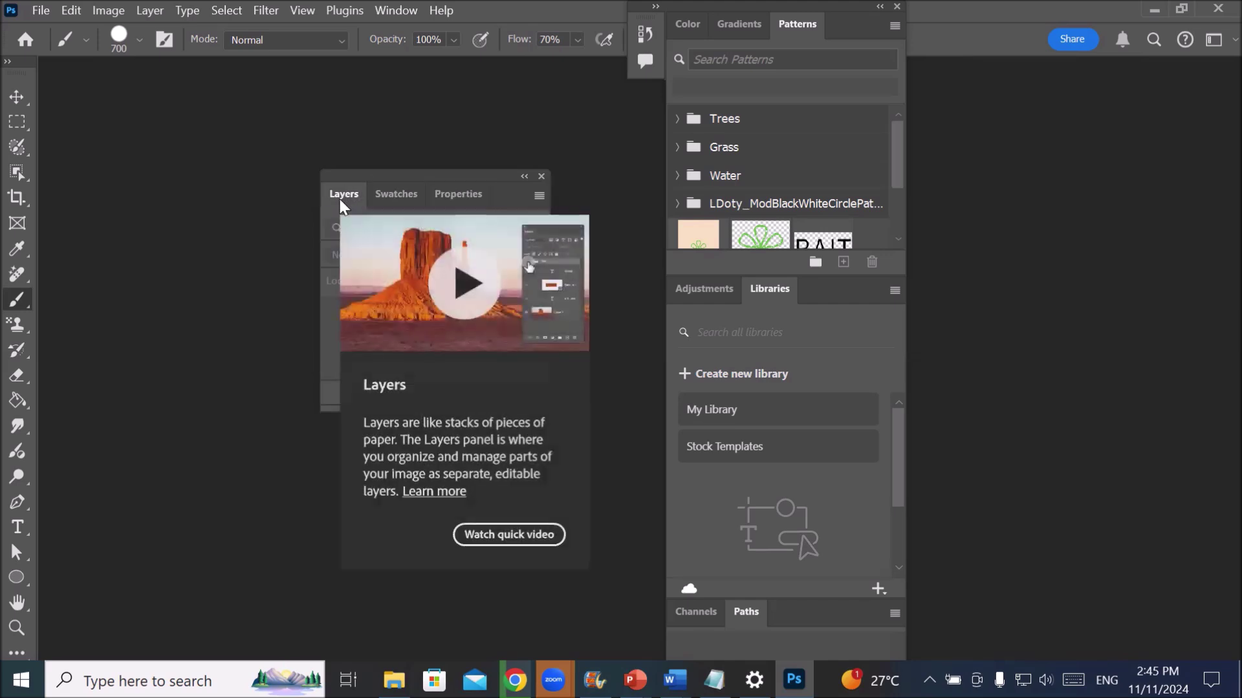
{"action": "left_click", "coordinate": [393, 196]}
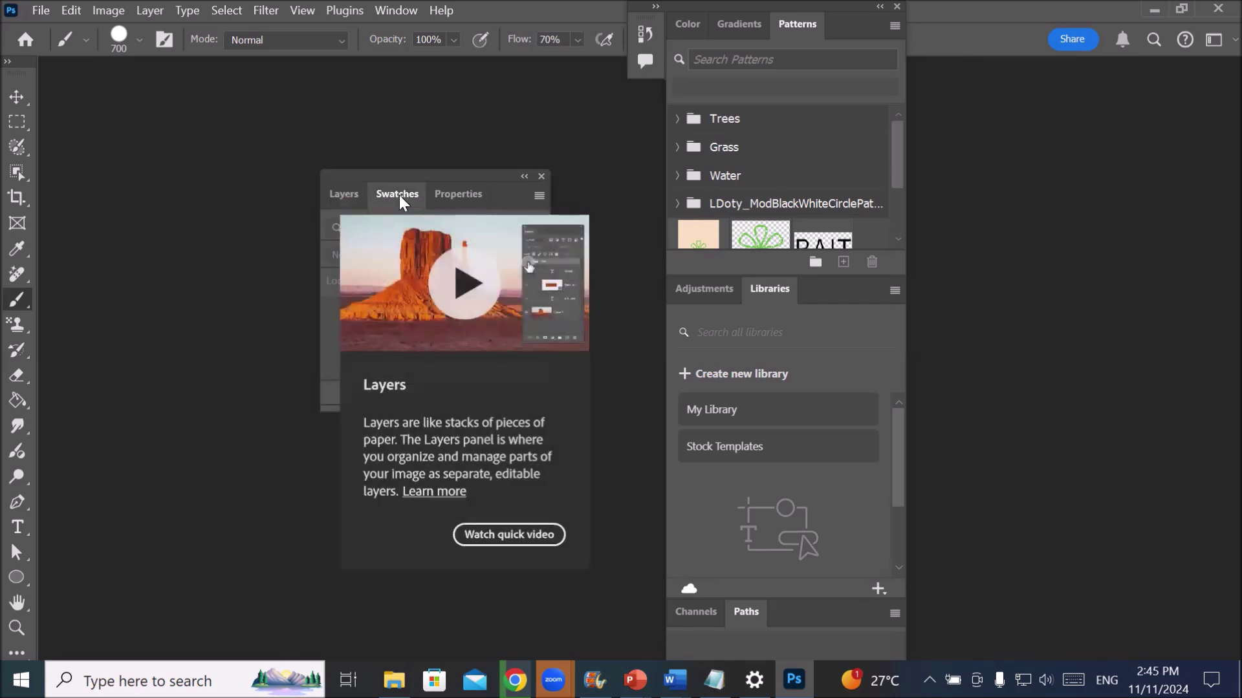
{"action": "left_click", "coordinate": [451, 200]}
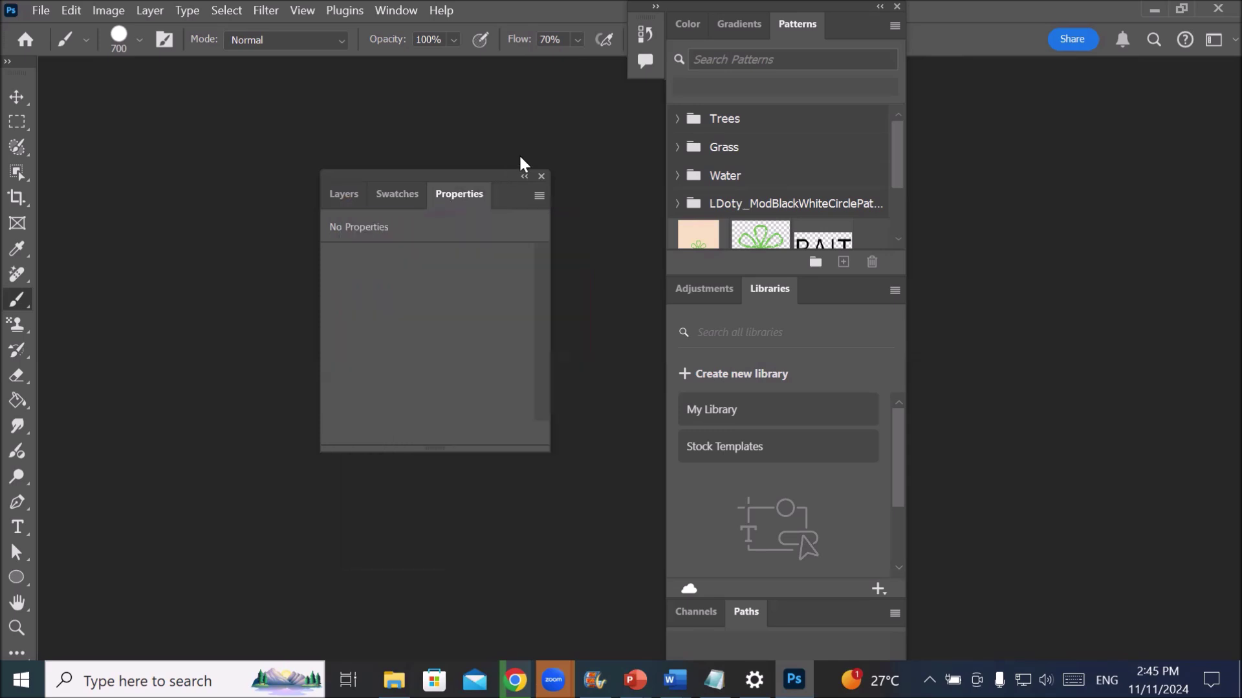
- Return Swatches to the right group and order the tabs Swatches, Gradients, Patterns, Color
{"action": "left_click_drag", "start_coordinate": [393, 196], "coordinate": [738, 27]}
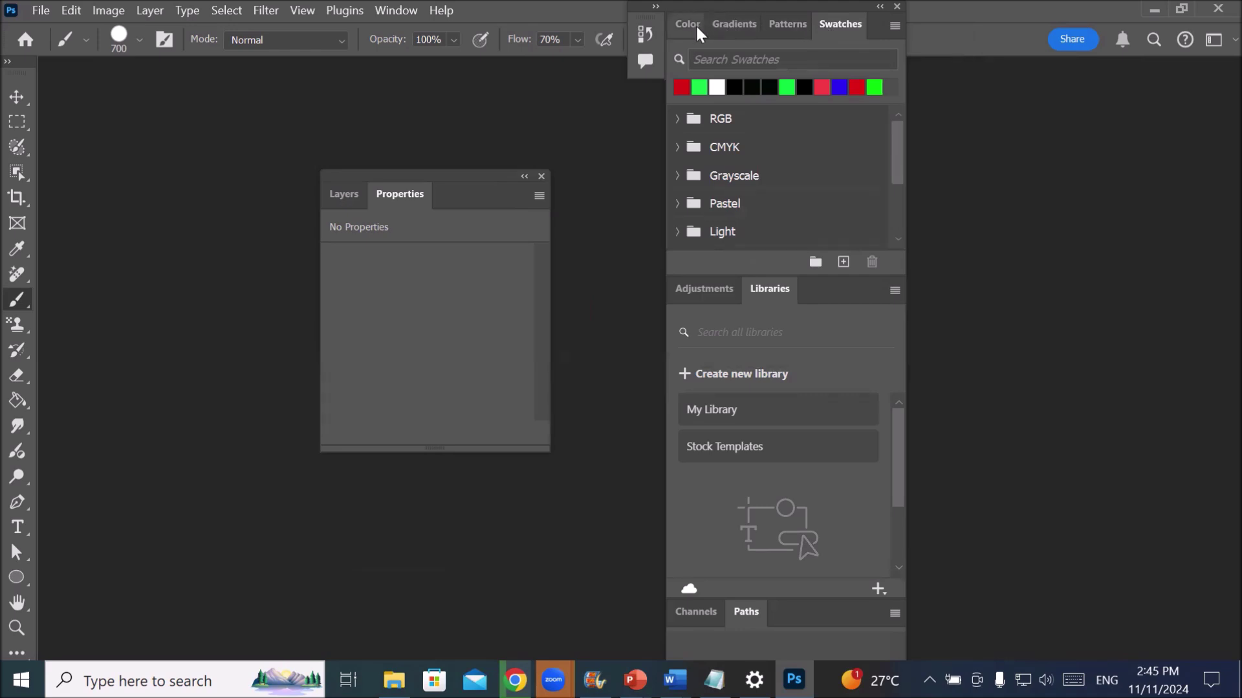
{"action": "left_click_drag", "start_coordinate": [804, 27], "coordinate": [729, 33]}
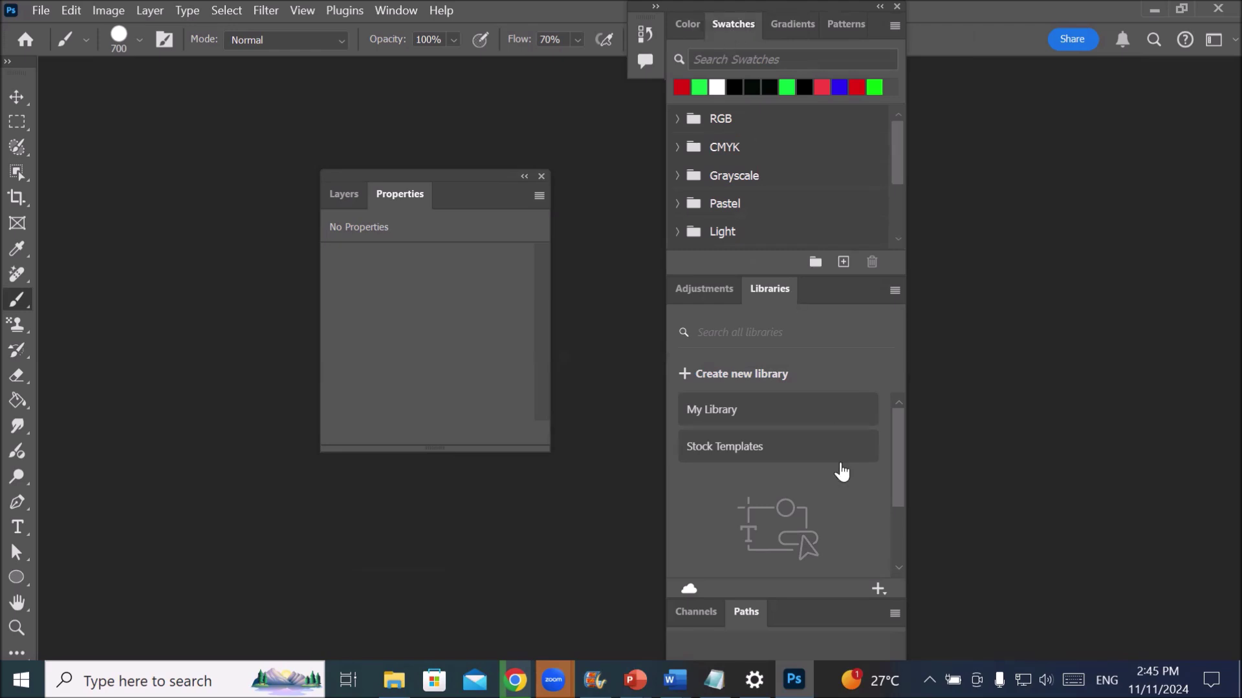
{"action": "left_click", "coordinate": [687, 24]}
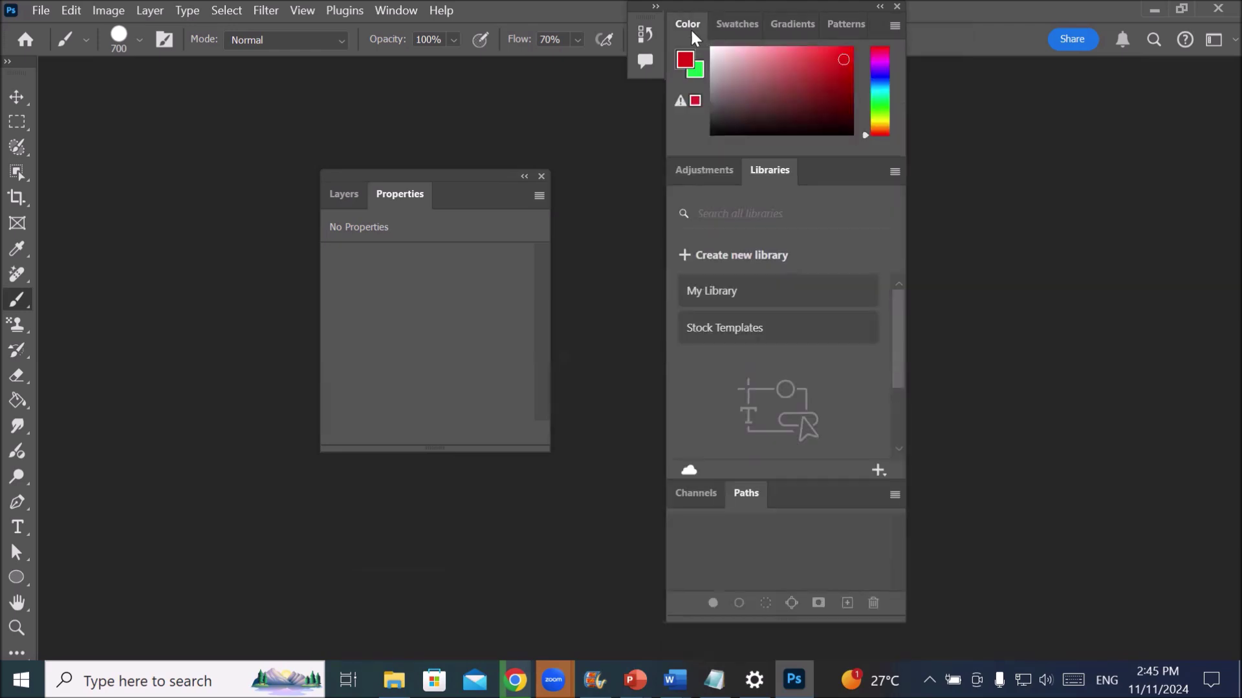
{"action": "left_click_drag", "start_coordinate": [752, 32], "coordinate": [845, 27]}
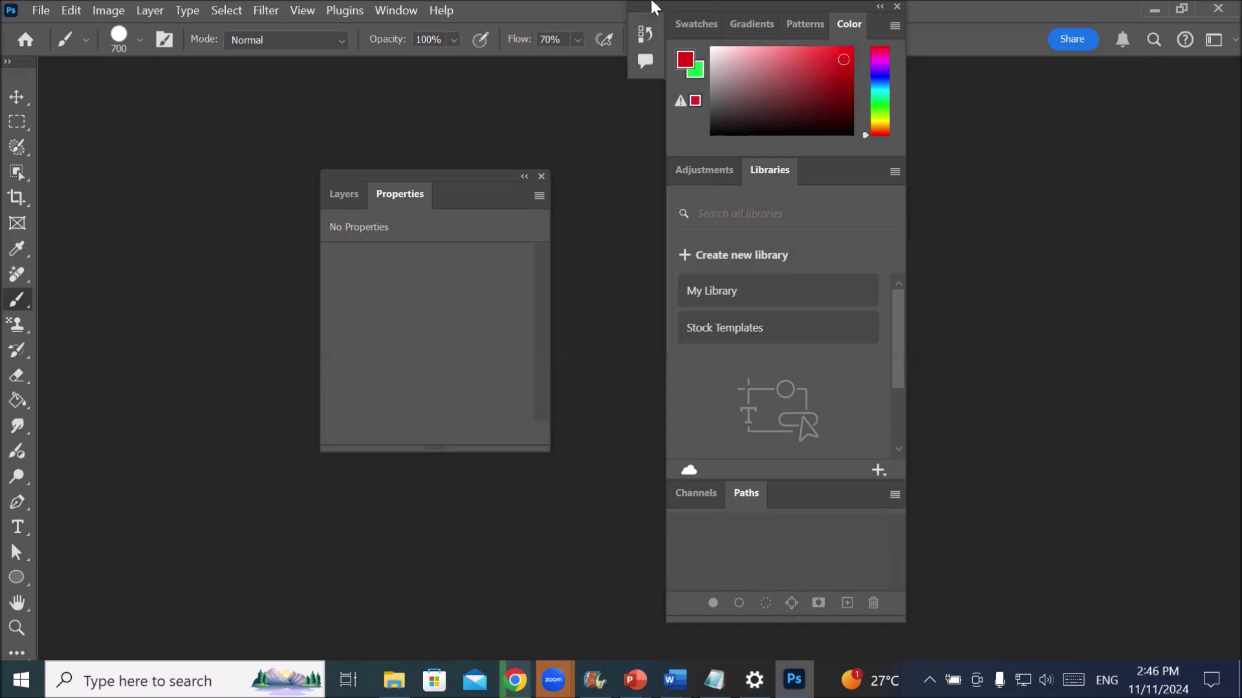
- Reset Essentials from Window > Workspace and switch the toolbar to two columns
{"action": "left_click", "coordinate": [382, 13]}
{"action": "mouse_move", "coordinate": [637, 45]}
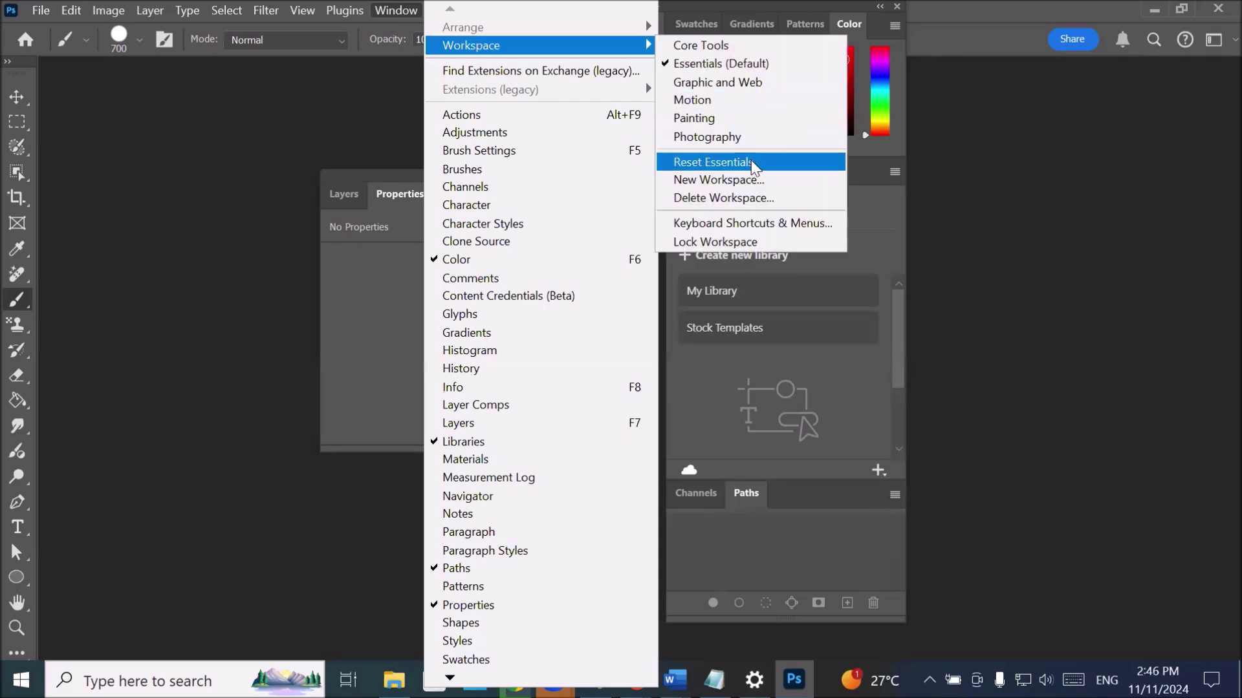
{"action": "left_click", "coordinate": [711, 163]}
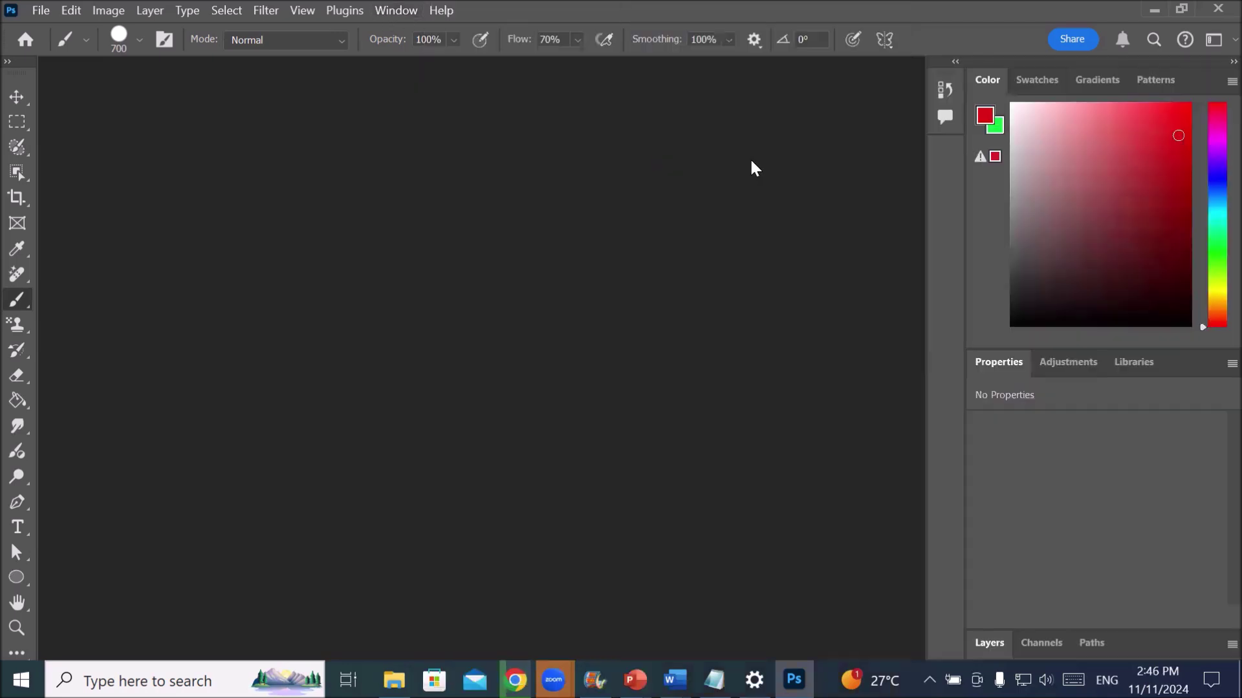
{"action": "left_click", "coordinate": [8, 61]}
- Float the toolbar over the workspace and undock the right panel column further right
{"action": "left_click_drag", "start_coordinate": [39, 66], "coordinate": [246, 97]}
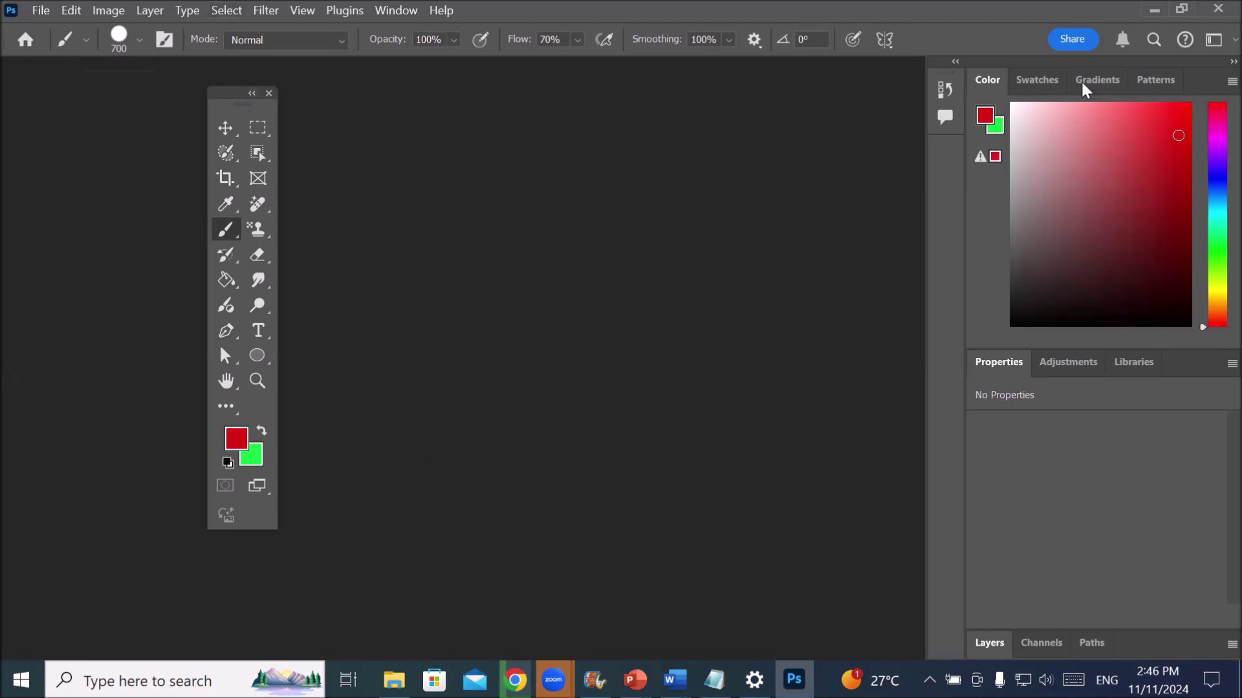
{"action": "left_click_drag", "start_coordinate": [1077, 62], "coordinate": [643, 115]}
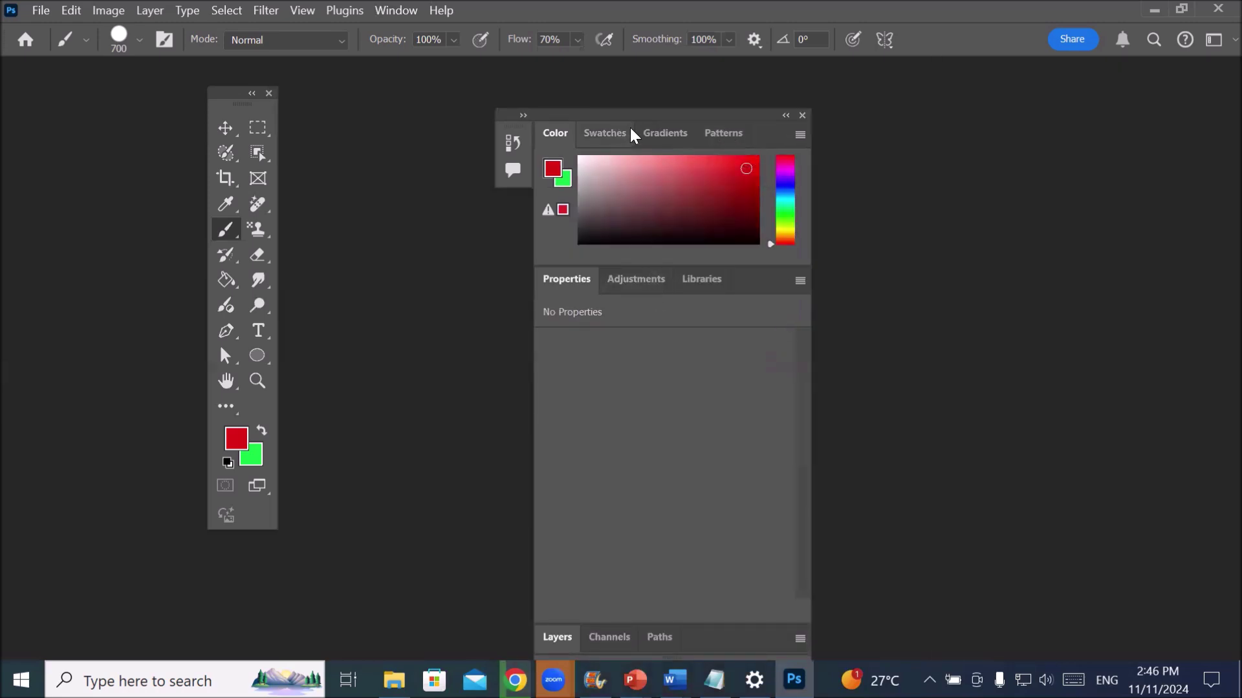
{"action": "left_click_drag", "start_coordinate": [644, 113], "coordinate": [875, 108]}
- Group Properties, Adjustments and Layers, close the Color and Libraries group, and move it right
{"action": "left_click_drag", "start_coordinate": [777, 270], "coordinate": [398, 212]}
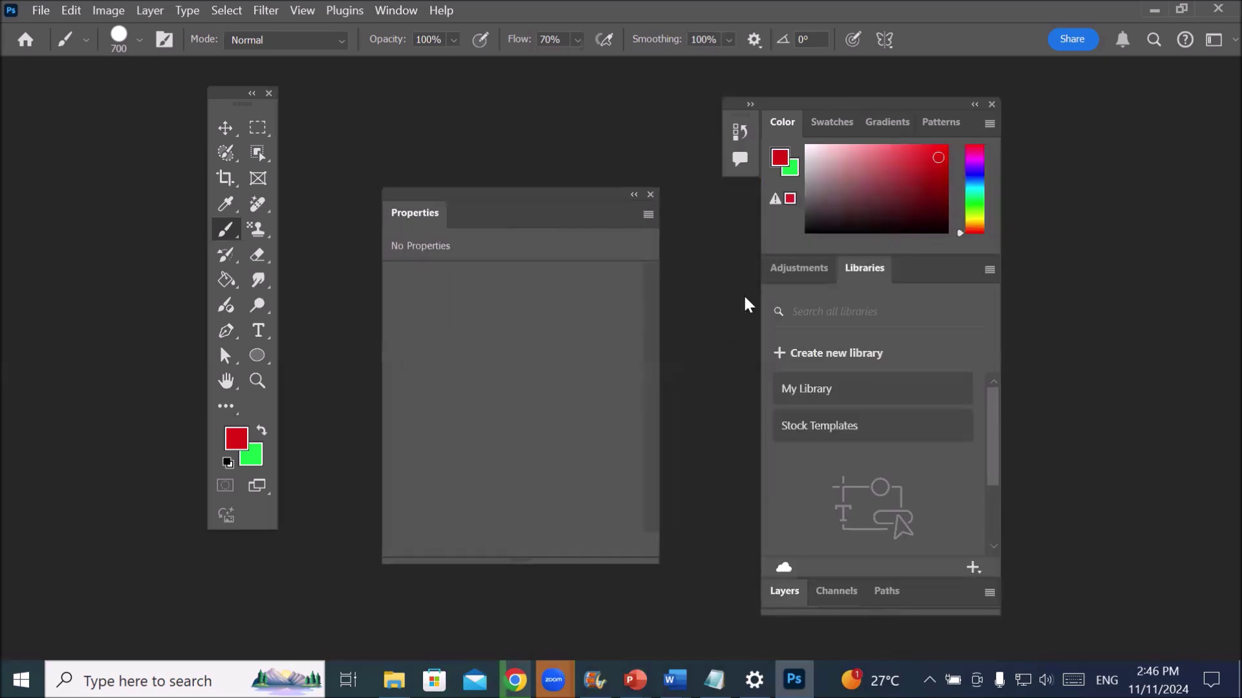
{"action": "left_click_drag", "start_coordinate": [781, 266], "coordinate": [536, 223]}
{"action": "left_click_drag", "start_coordinate": [785, 591], "coordinate": [554, 218]}
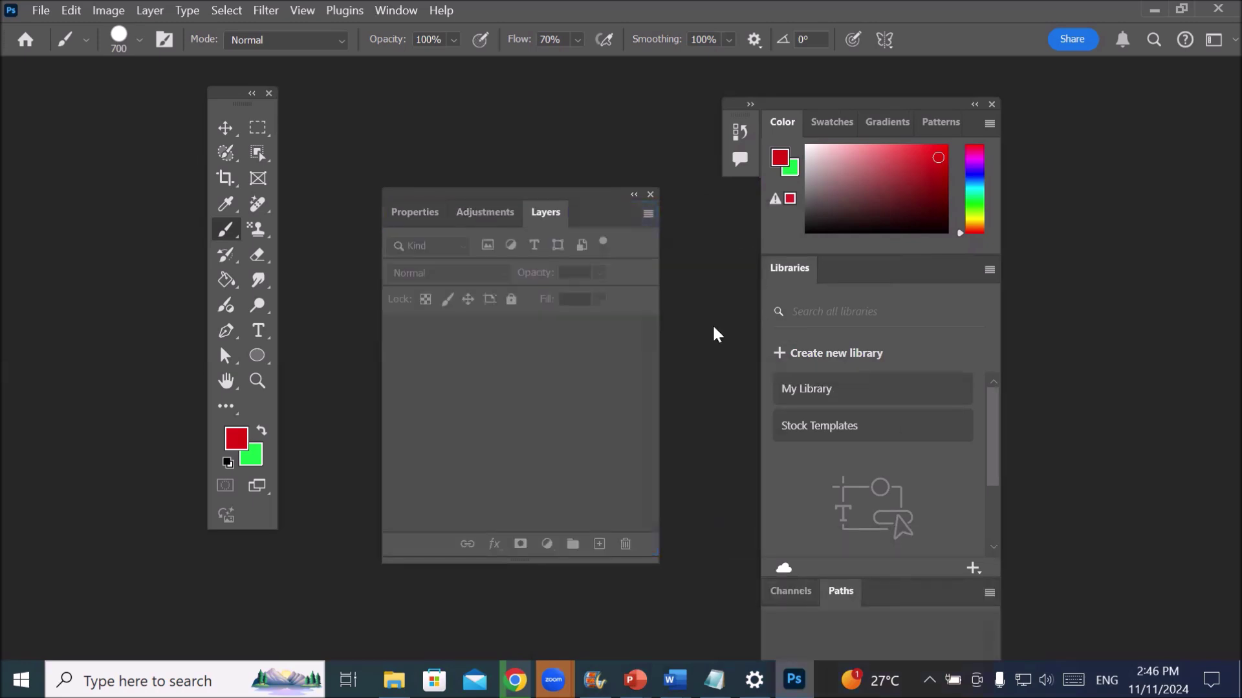
{"action": "left_click", "coordinate": [993, 103]}
{"action": "left_click_drag", "start_coordinate": [486, 185], "coordinate": [869, 214]}
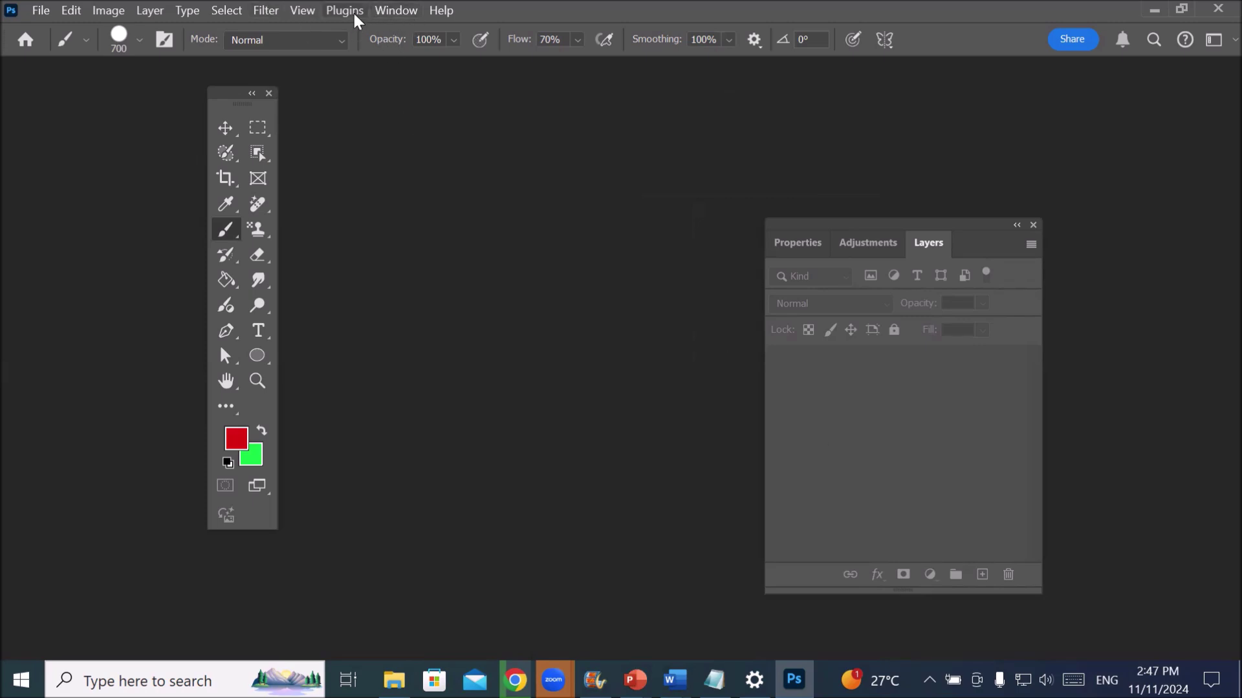
- Open the Brushes panel from the Window menu and close the Color, Libraries and Channels group
{"action": "left_click", "coordinate": [408, 9]}
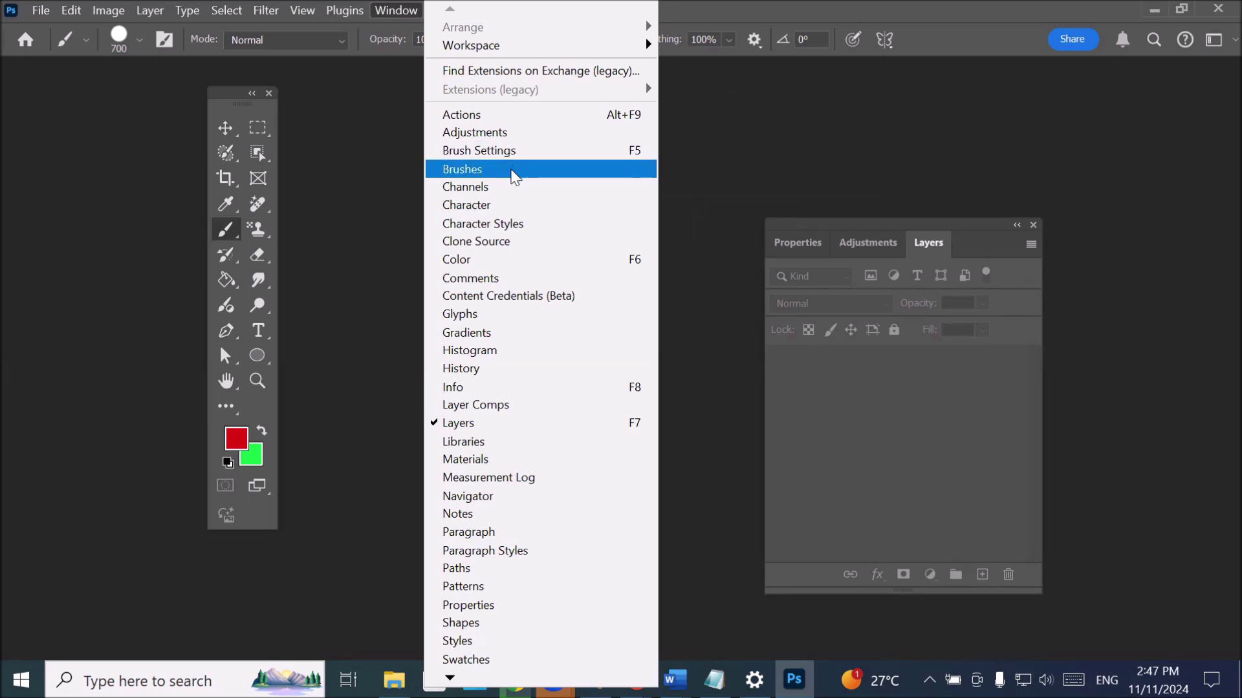
{"action": "left_click", "coordinate": [512, 170]}
{"action": "mouse_move", "coordinate": [498, 185]}
{"action": "left_mouse_down"}
{"action": "mouse_move", "coordinate": [441, 189]}
{"action": "mouse_move", "coordinate": [482, 228]}
{"action": "left_mouse_up"}
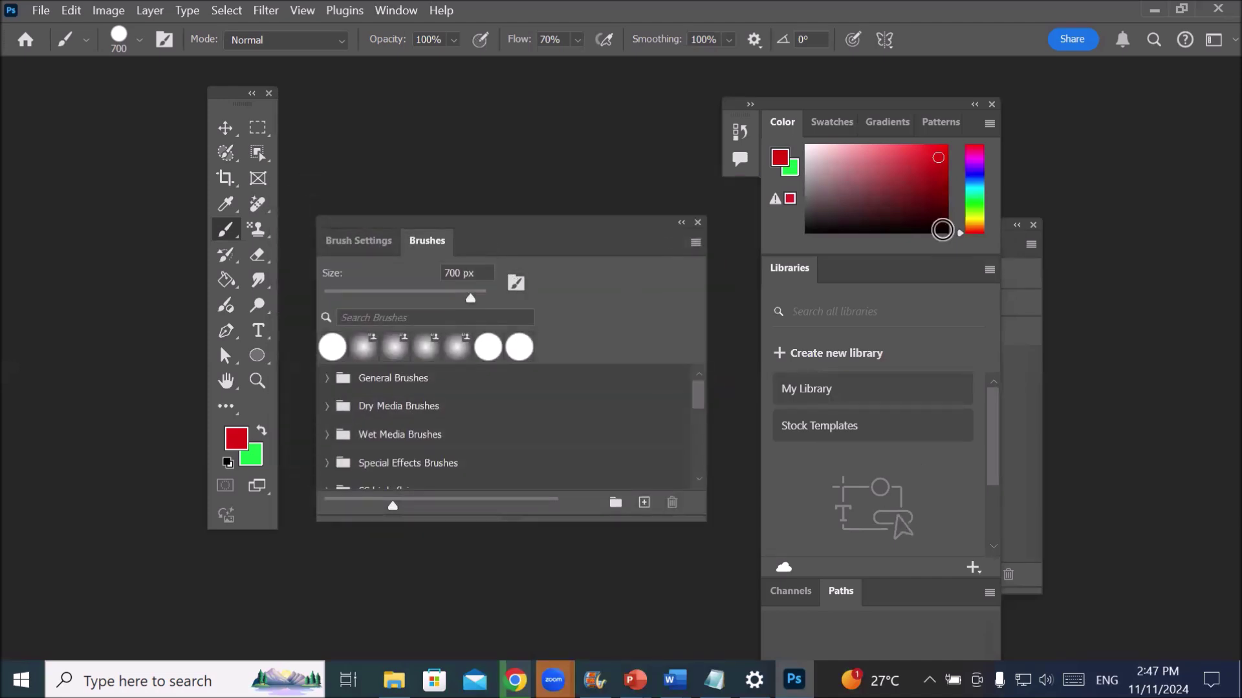
{"action": "mouse_move", "coordinate": [870, 98]}
{"action": "left_mouse_down"}
{"action": "mouse_move", "coordinate": [468, 120]}
{"action": "mouse_move", "coordinate": [166, 103]}
{"action": "mouse_move", "coordinate": [141, 115]}
{"action": "left_mouse_up"}
{"action": "left_click", "coordinate": [268, 122]}
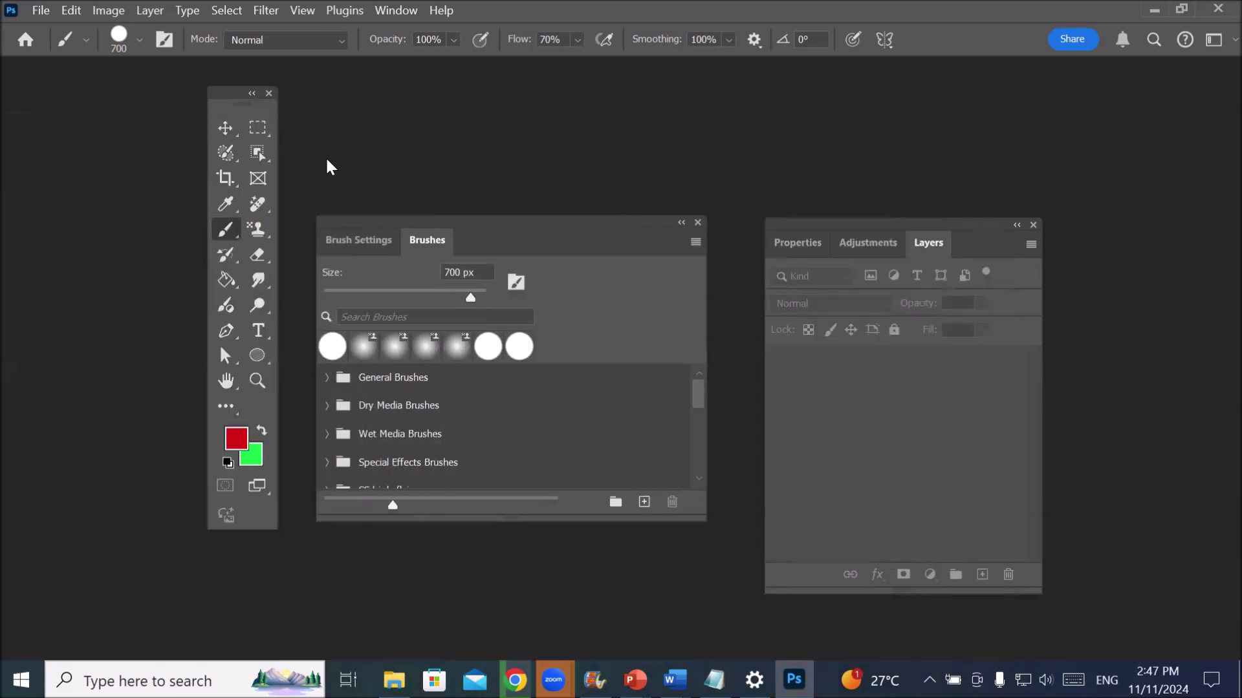
- Dock the Layers group together with Brushes and move the combined group up right
{"action": "left_click_drag", "start_coordinate": [912, 221], "coordinate": [1077, 200]}
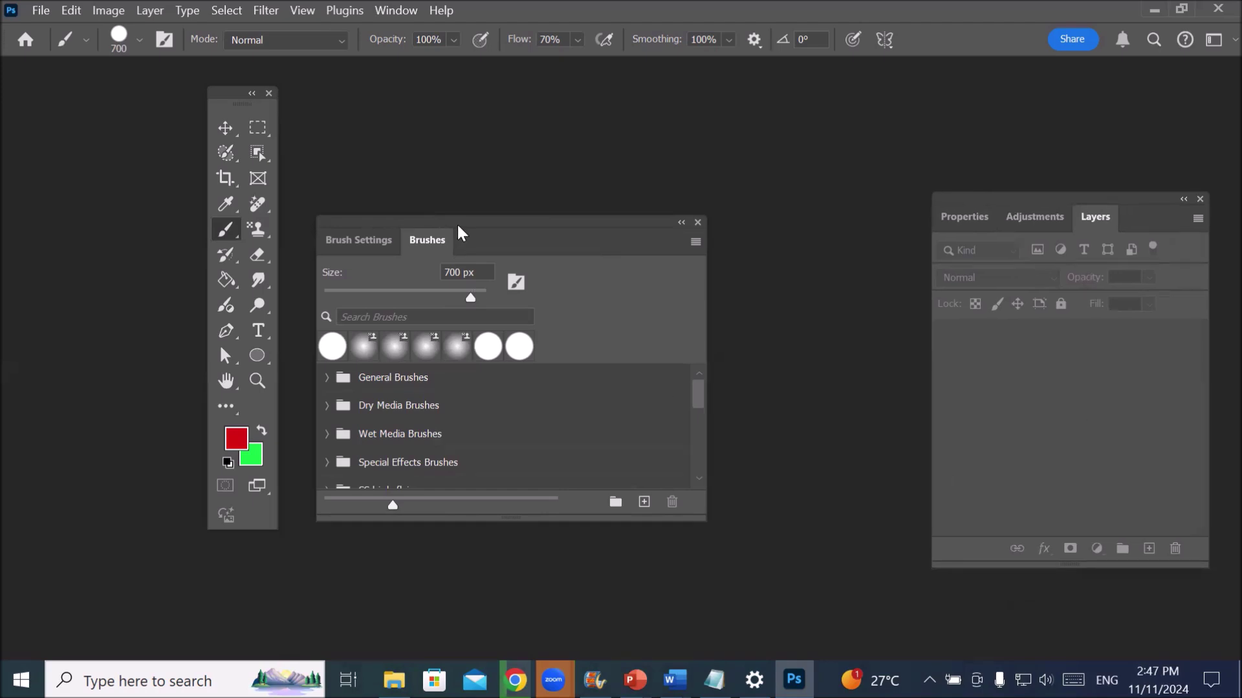
{"action": "mouse_move", "coordinate": [460, 221]}
{"action": "left_mouse_down"}
{"action": "mouse_move", "coordinate": [631, 257]}
{"action": "mouse_move", "coordinate": [993, 297]}
{"action": "mouse_move", "coordinate": [1067, 301]}
{"action": "mouse_move", "coordinate": [1089, 285]}
{"action": "mouse_move", "coordinate": [1103, 343]}
{"action": "mouse_move", "coordinate": [1089, 382]}
{"action": "mouse_move", "coordinate": [1023, 391]}
{"action": "mouse_move", "coordinate": [601, 278]}
{"action": "left_mouse_up"}
{"action": "mouse_move", "coordinate": [992, 207]}
{"action": "left_mouse_down"}
{"action": "mouse_move", "coordinate": [710, 310]}
{"action": "mouse_move", "coordinate": [677, 291]}
{"action": "left_mouse_up"}
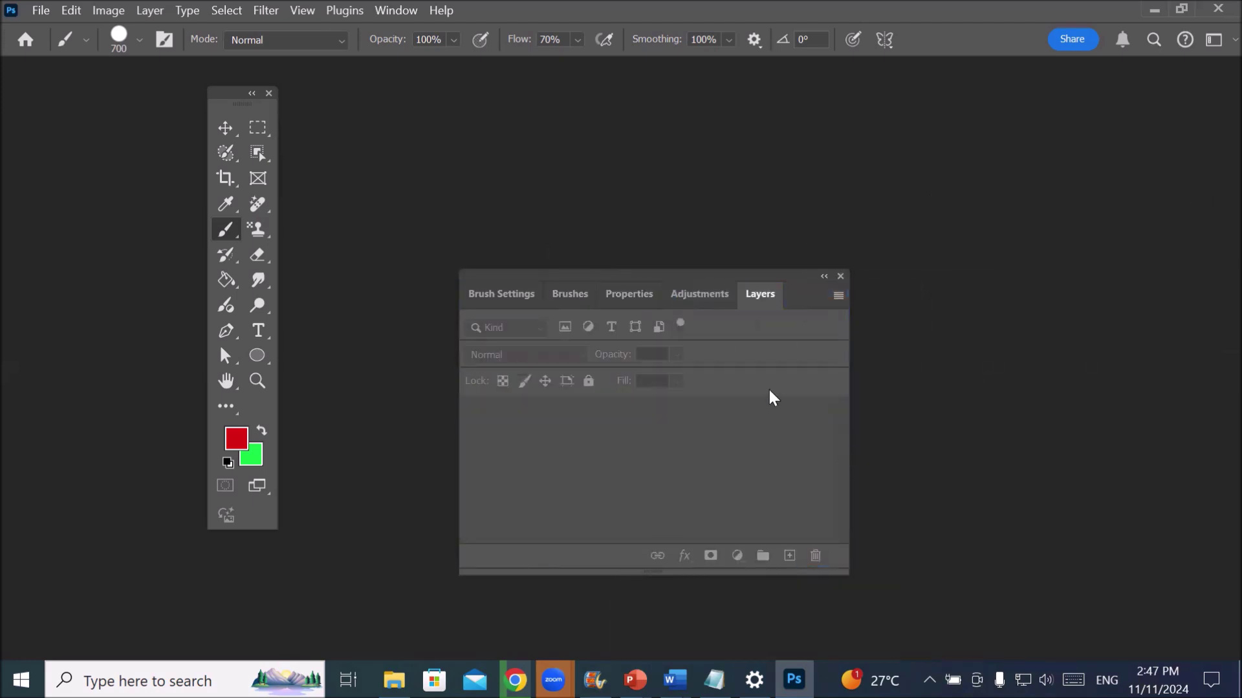
{"action": "mouse_move", "coordinate": [680, 278]}
{"action": "left_mouse_down"}
{"action": "mouse_move", "coordinate": [873, 209]}
{"action": "mouse_move", "coordinate": [1037, 227]}
{"action": "left_mouse_up"}
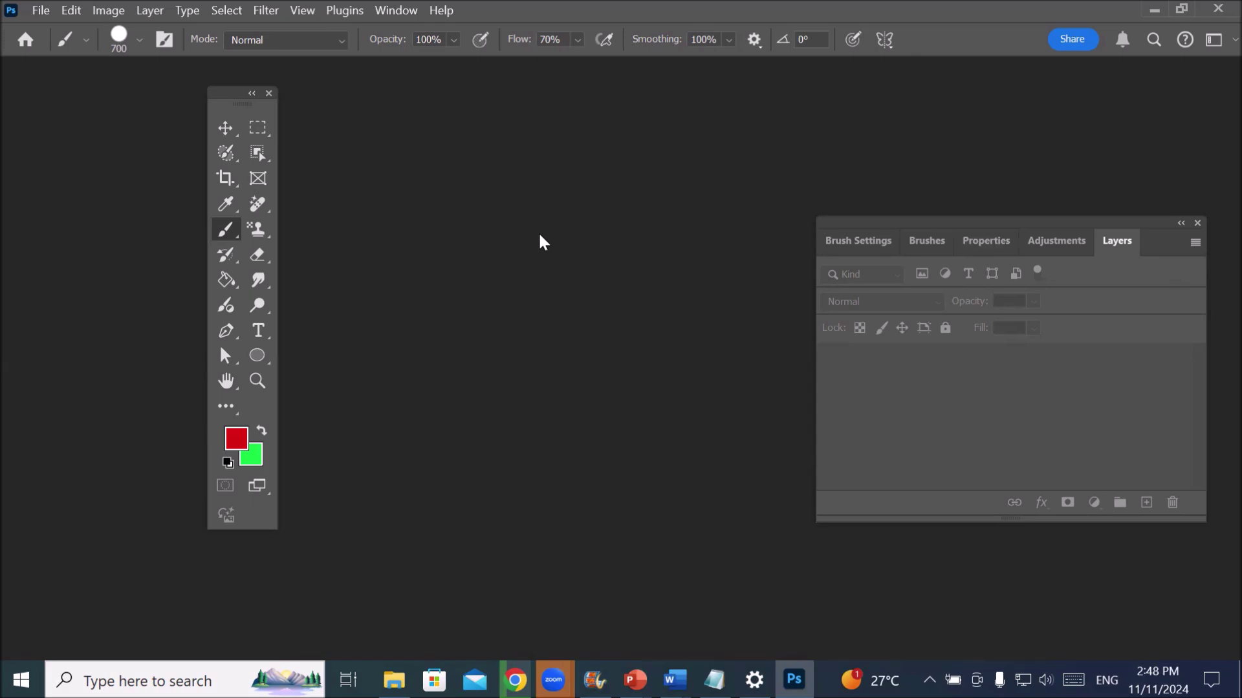
- Open the File menu
{"action": "left_click", "coordinate": [41, 10]}
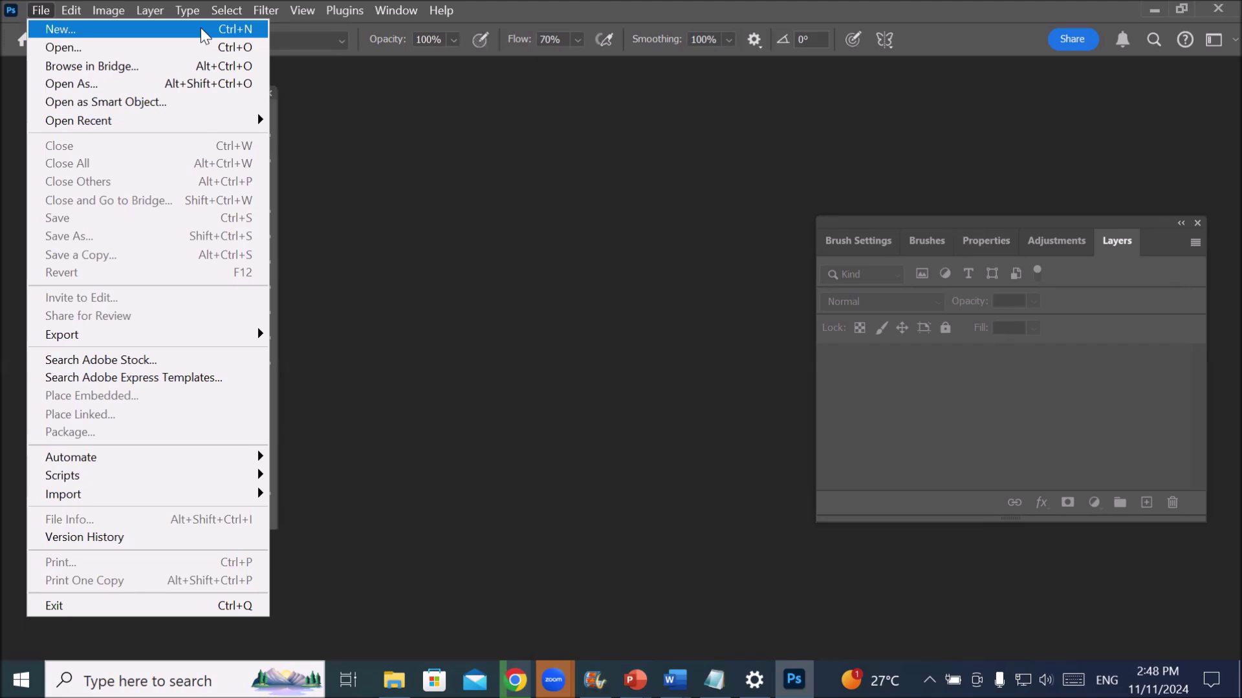
- Start a new document and browse the Saved, Photo, Print, Art & Illustration, Web, Mobile and Film & Video presets
{"action": "left_click", "coordinate": [201, 29]}
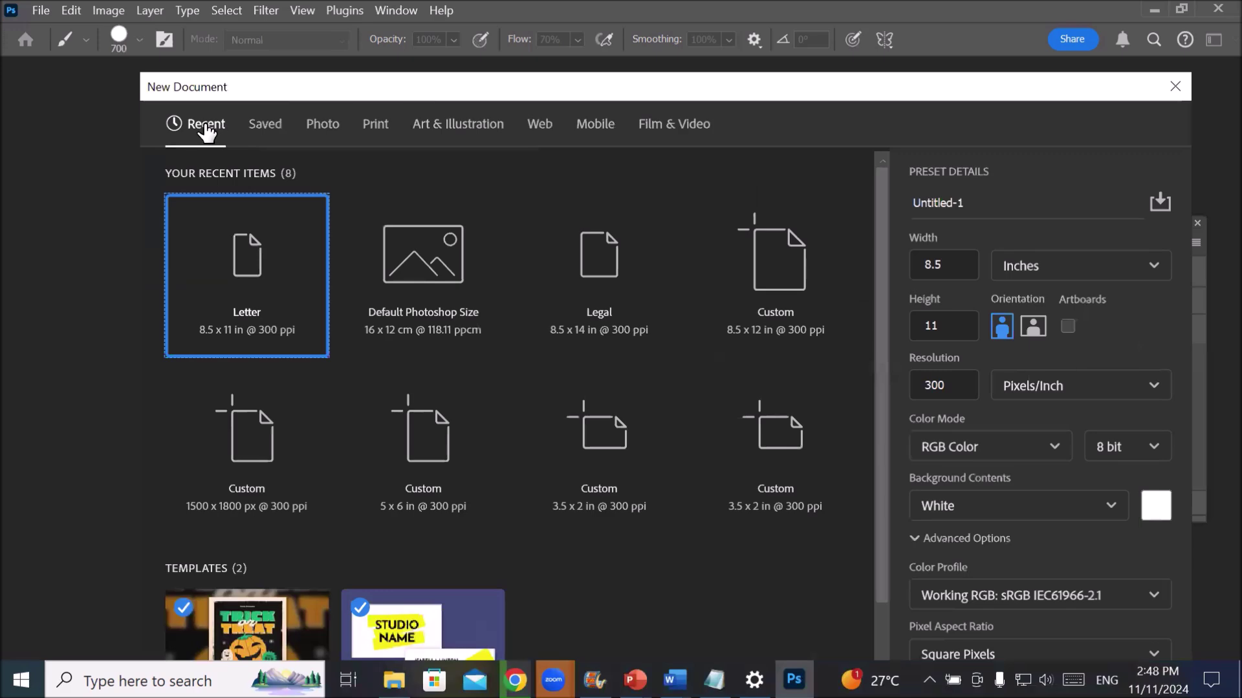
{"action": "left_click", "coordinate": [265, 124]}
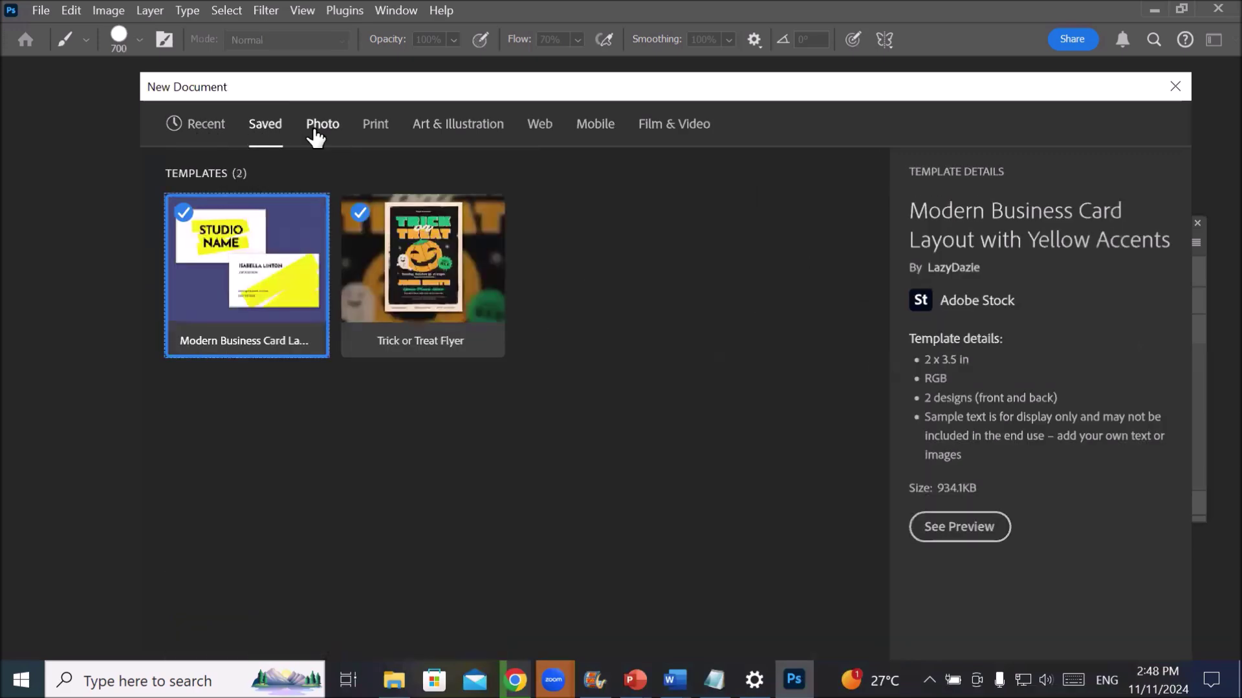
{"action": "left_click", "coordinate": [318, 130]}
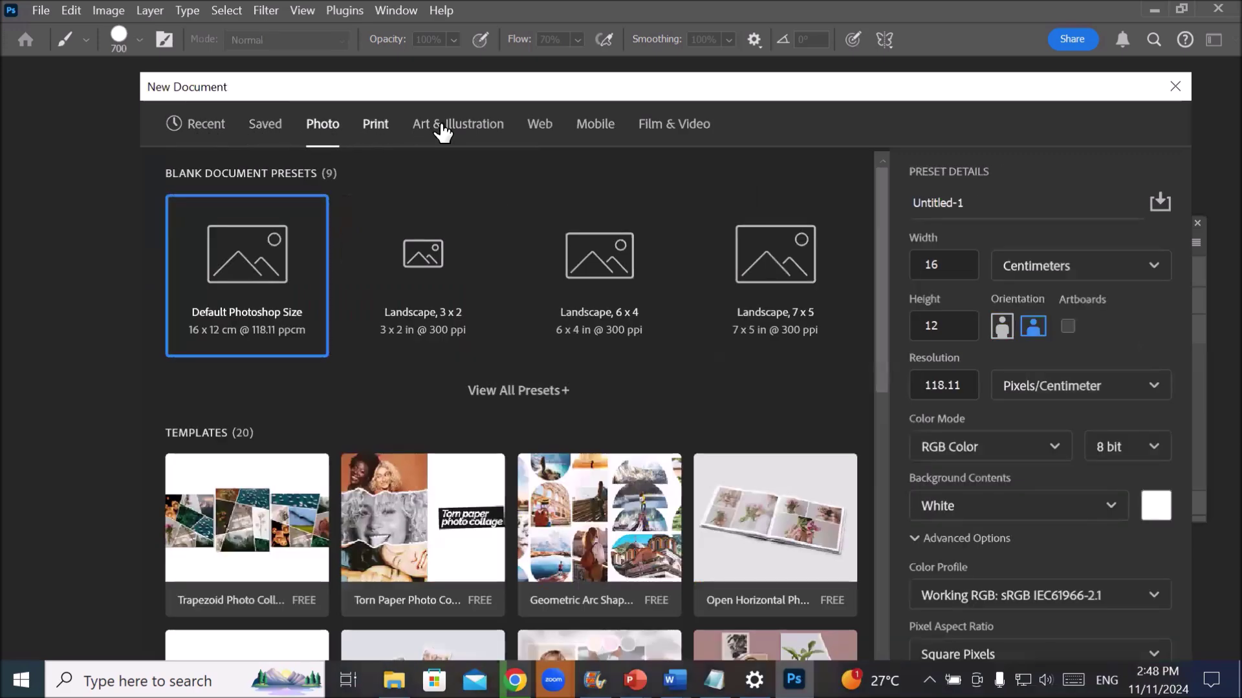
{"action": "left_click", "coordinate": [506, 131]}
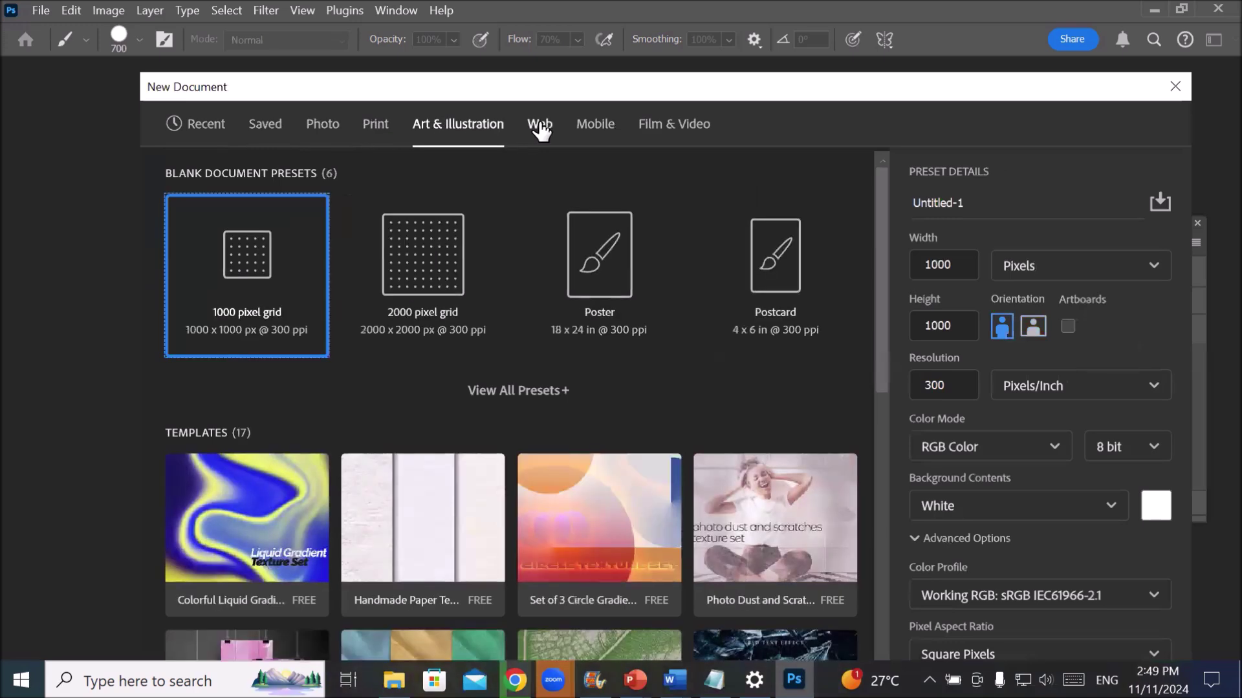
{"action": "left_click", "coordinate": [603, 130]}
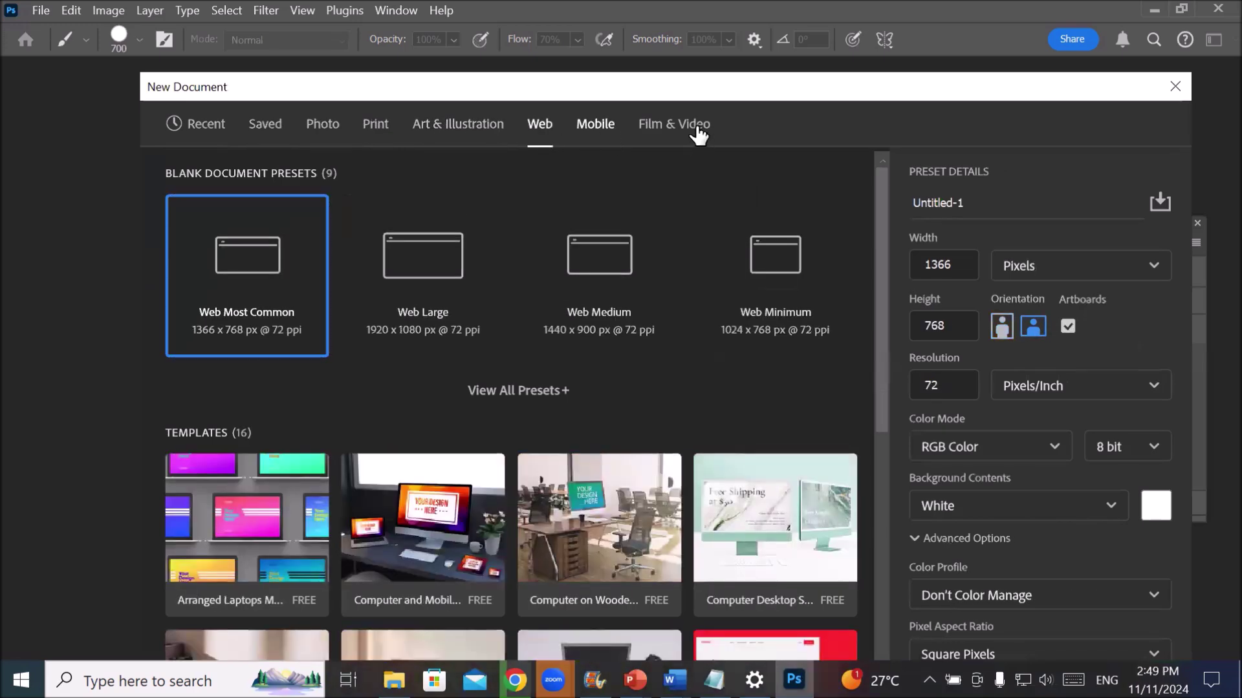
{"action": "left_click", "coordinate": [691, 128]}
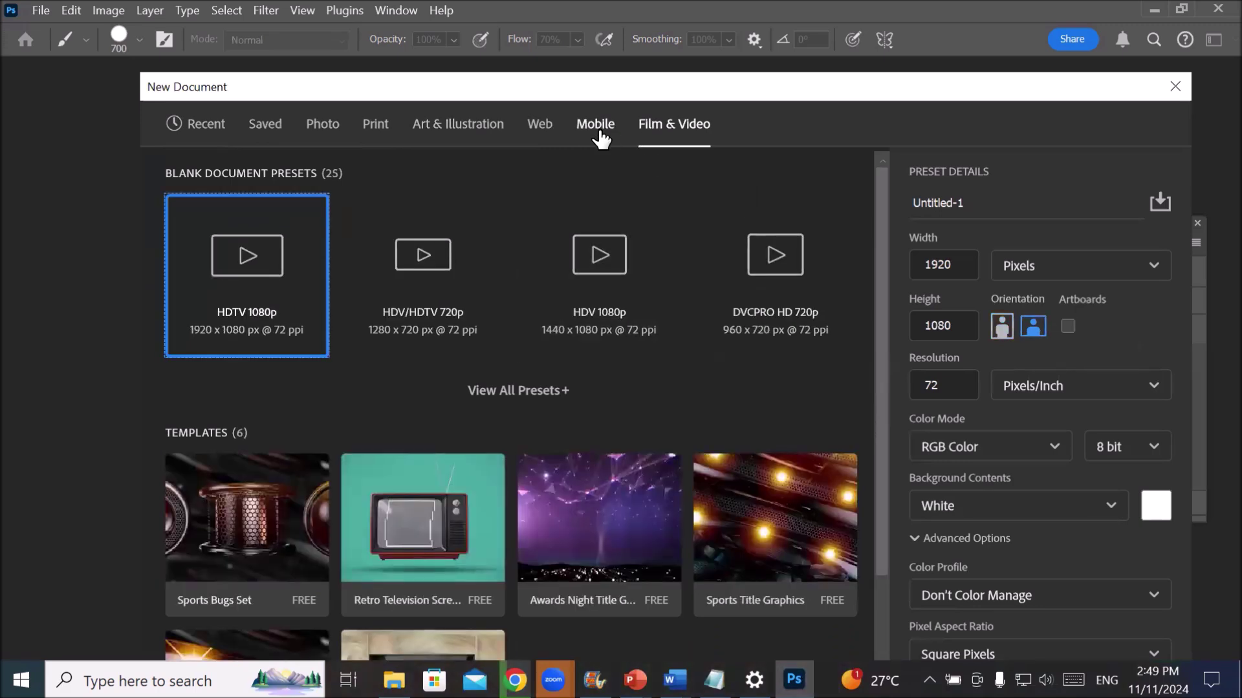
{"action": "left_click", "coordinate": [540, 129]}
{"action": "left_click", "coordinate": [466, 128]}
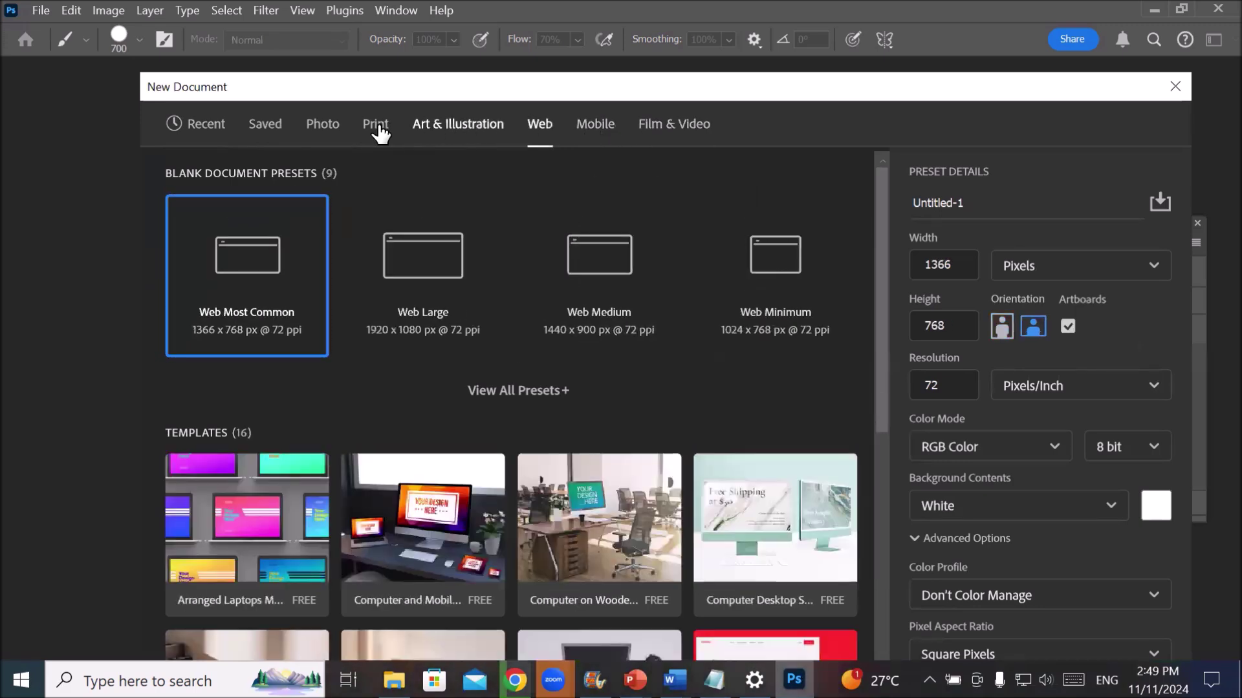
{"action": "left_click", "coordinate": [260, 127]}
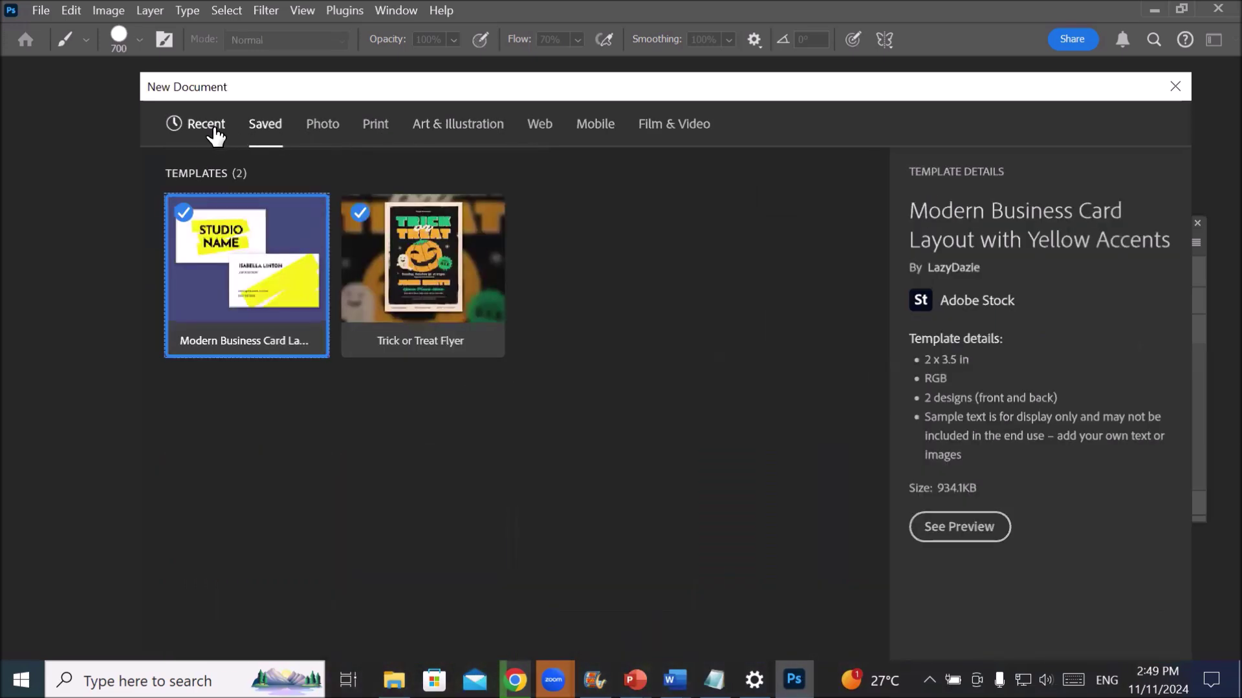
{"action": "left_click", "coordinate": [212, 130]}
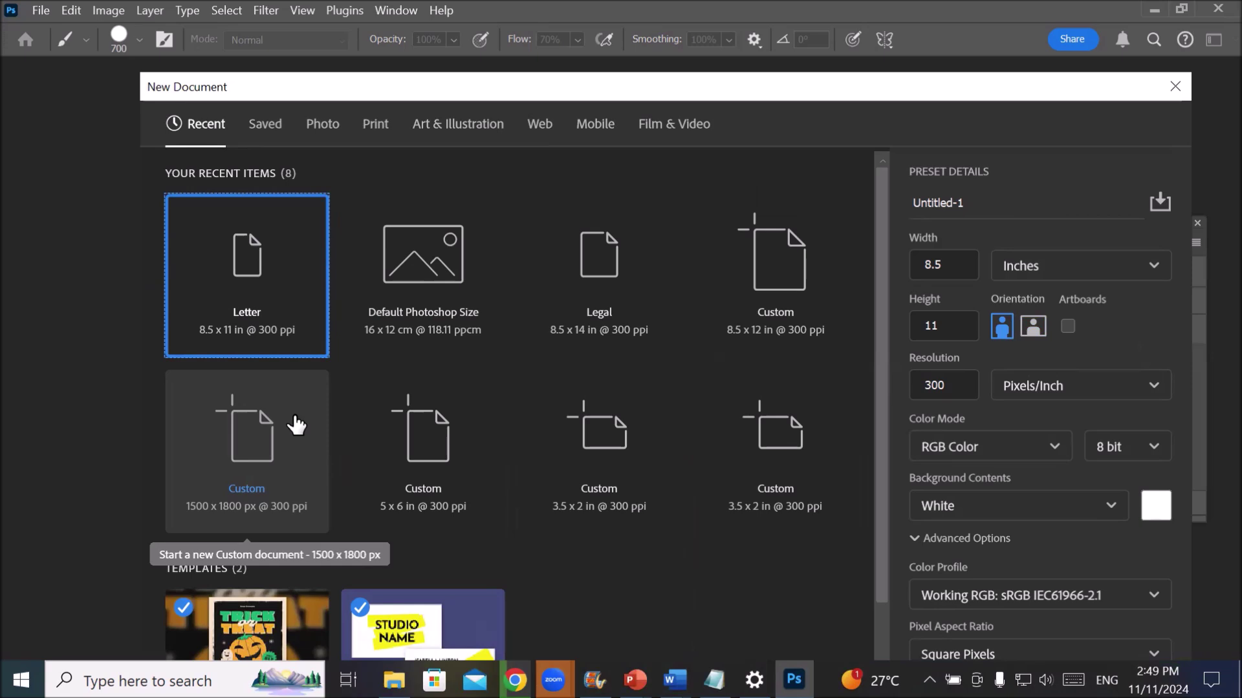
- On the Photo tab, select the Landscape 7 x 5 preset at 300 pixels/inch
{"action": "left_click", "coordinate": [328, 129]}
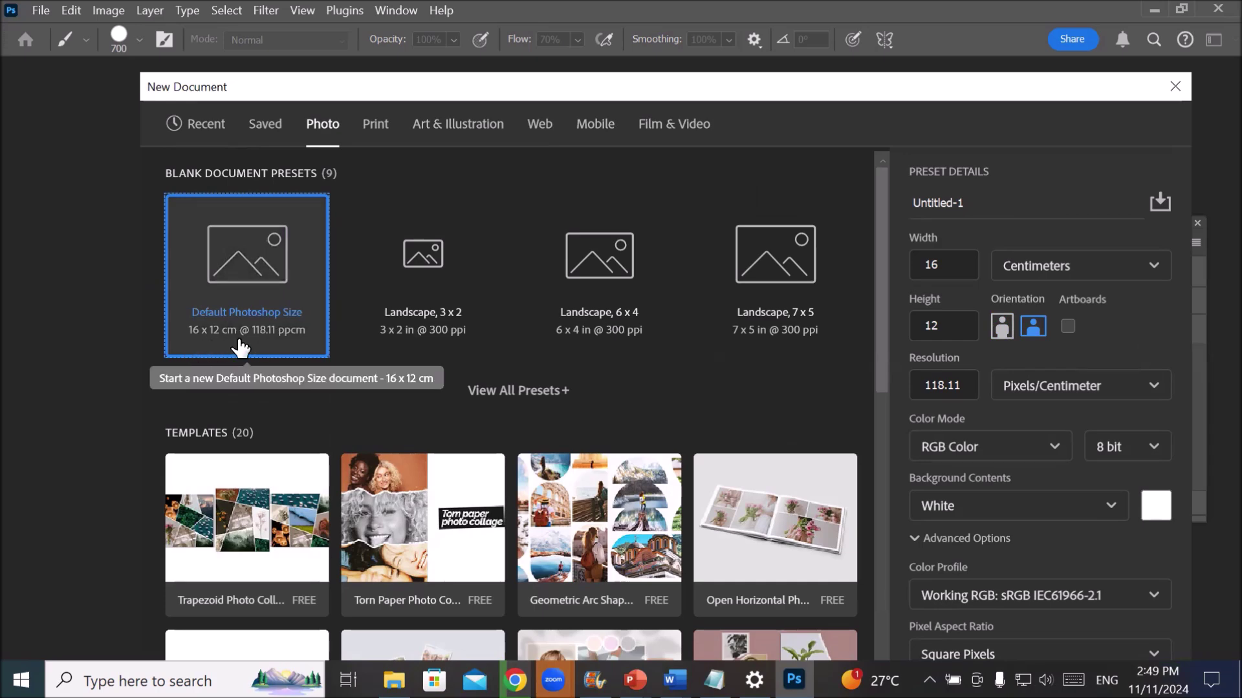
{"action": "left_click", "coordinate": [408, 258]}
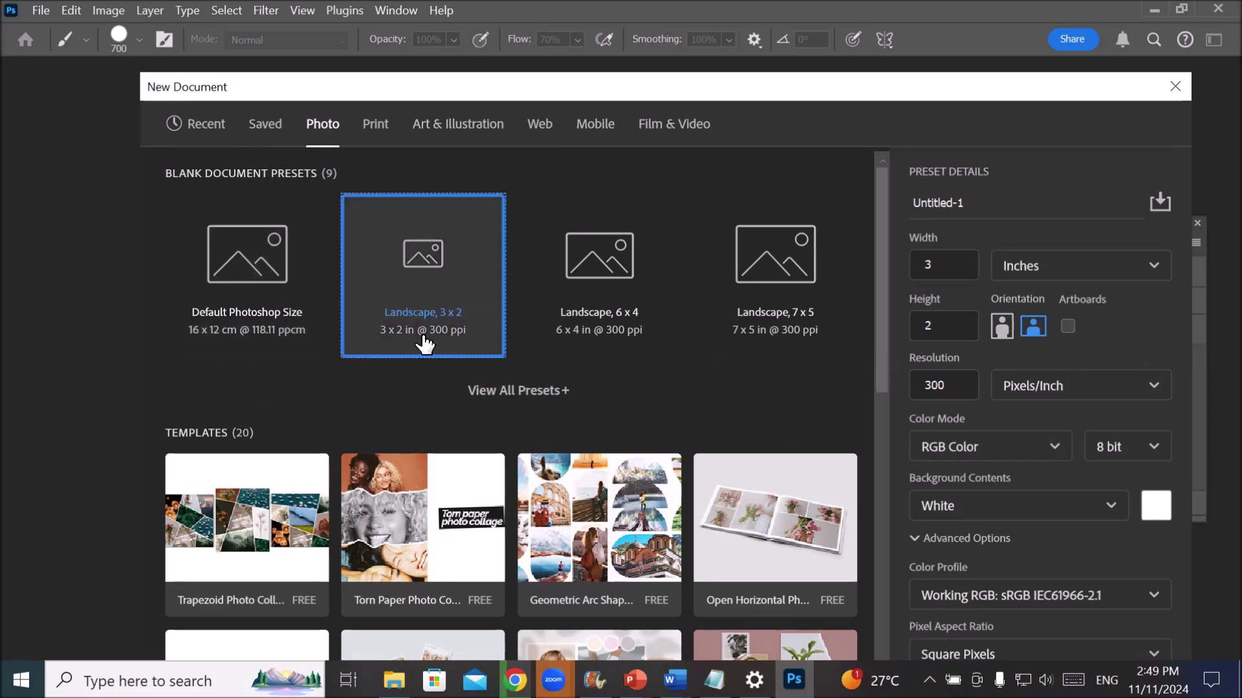
{"action": "left_click", "coordinate": [611, 271]}
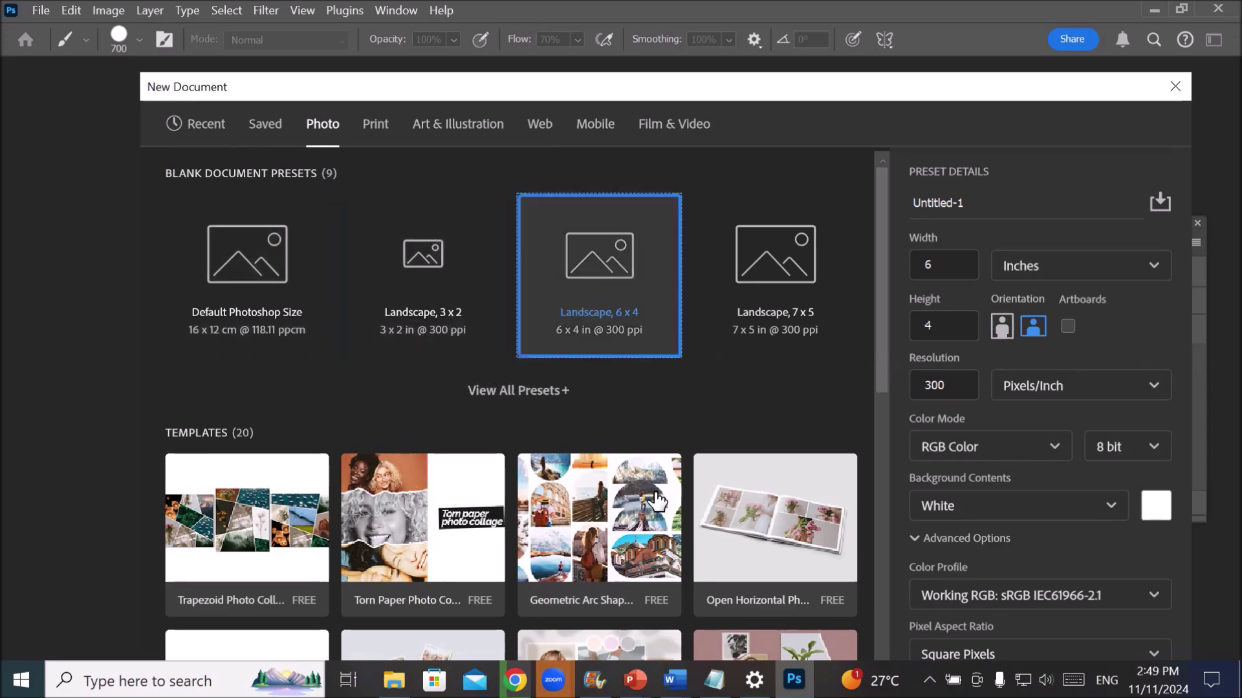
{"action": "left_click", "coordinate": [787, 274]}
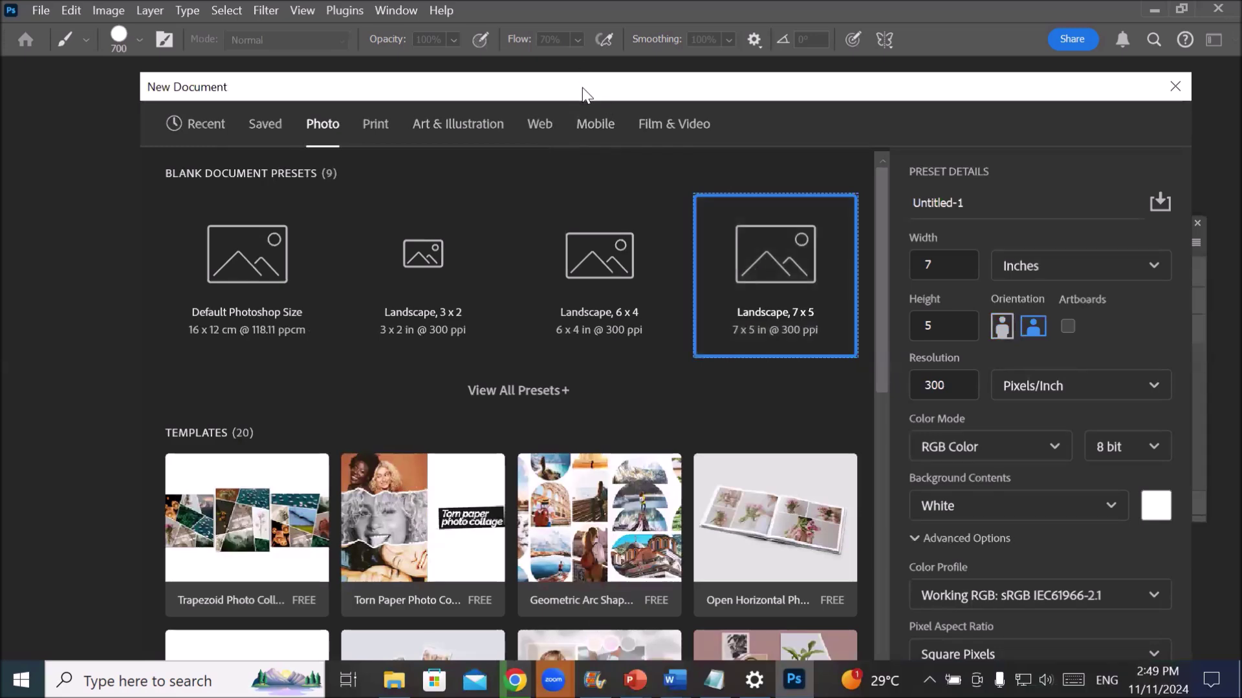
- Enter a width of 10 and a height of 11 inches, keeping 300 ppi
{"action": "left_click_drag", "start_coordinate": [583, 91], "coordinate": [496, 92]}
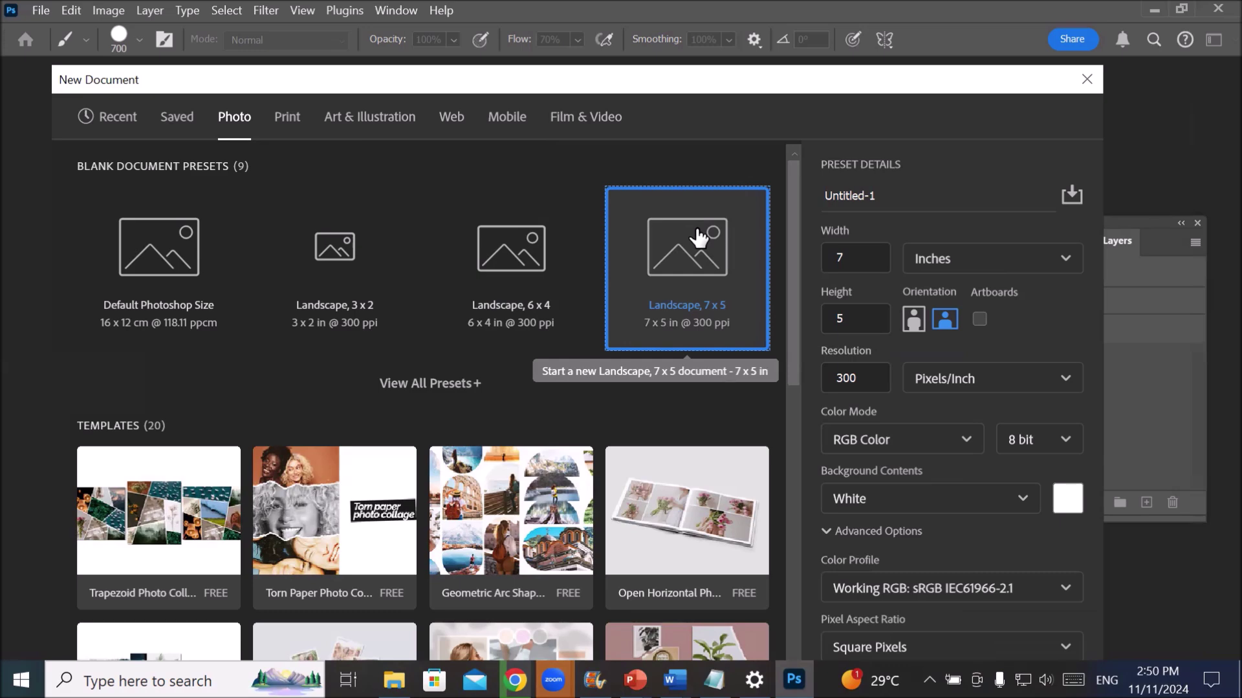
{"action": "left_click", "coordinate": [865, 259]}
{"action": "left_click", "coordinate": [879, 236]}
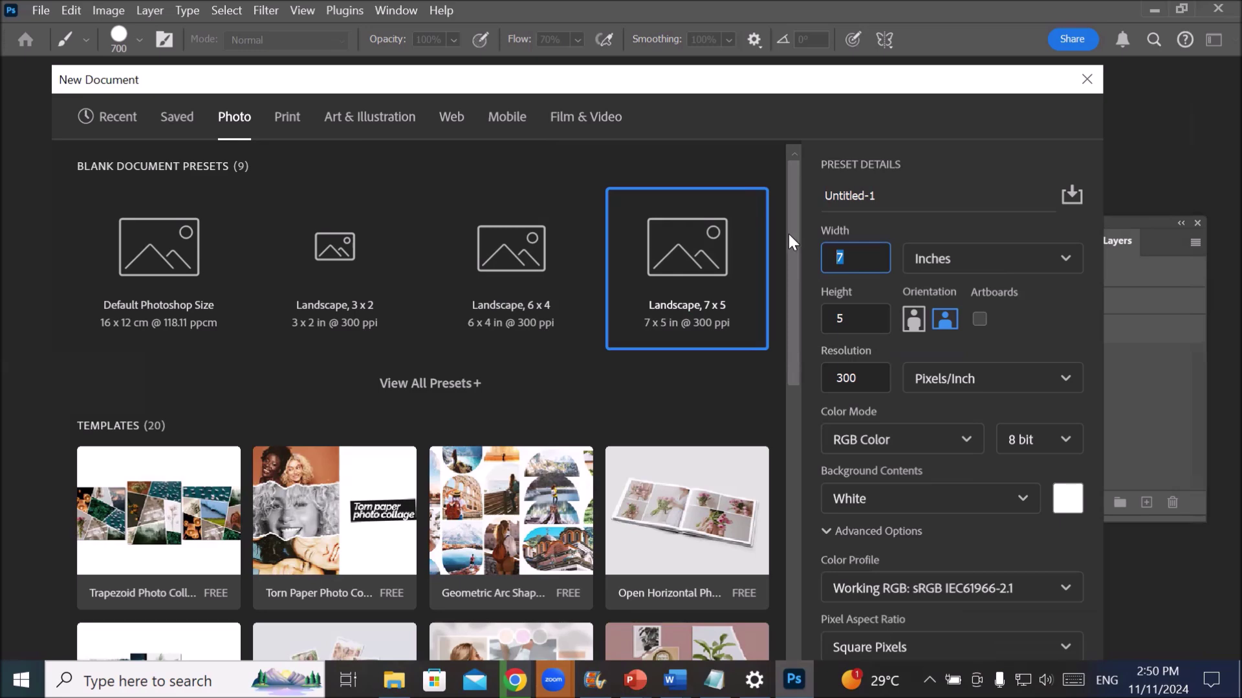
{"action": "type", "text": "10"}
{"action": "left_click", "coordinate": [949, 260]}
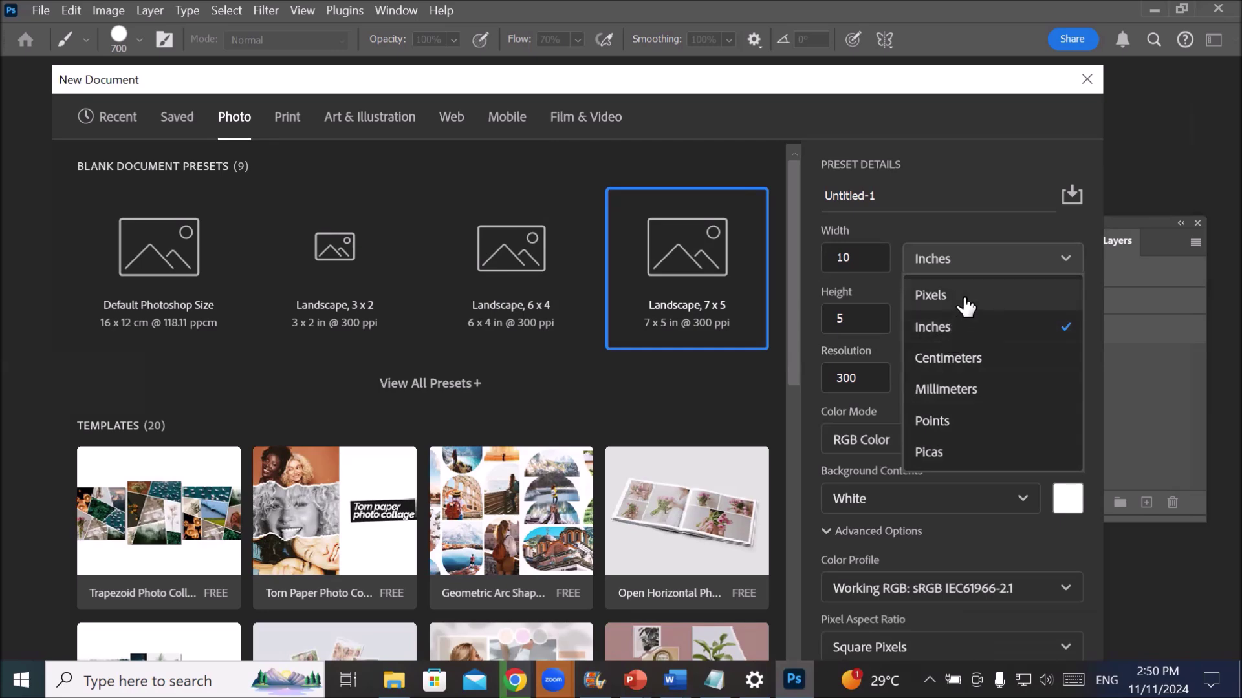
{"action": "left_click", "coordinate": [955, 334]}
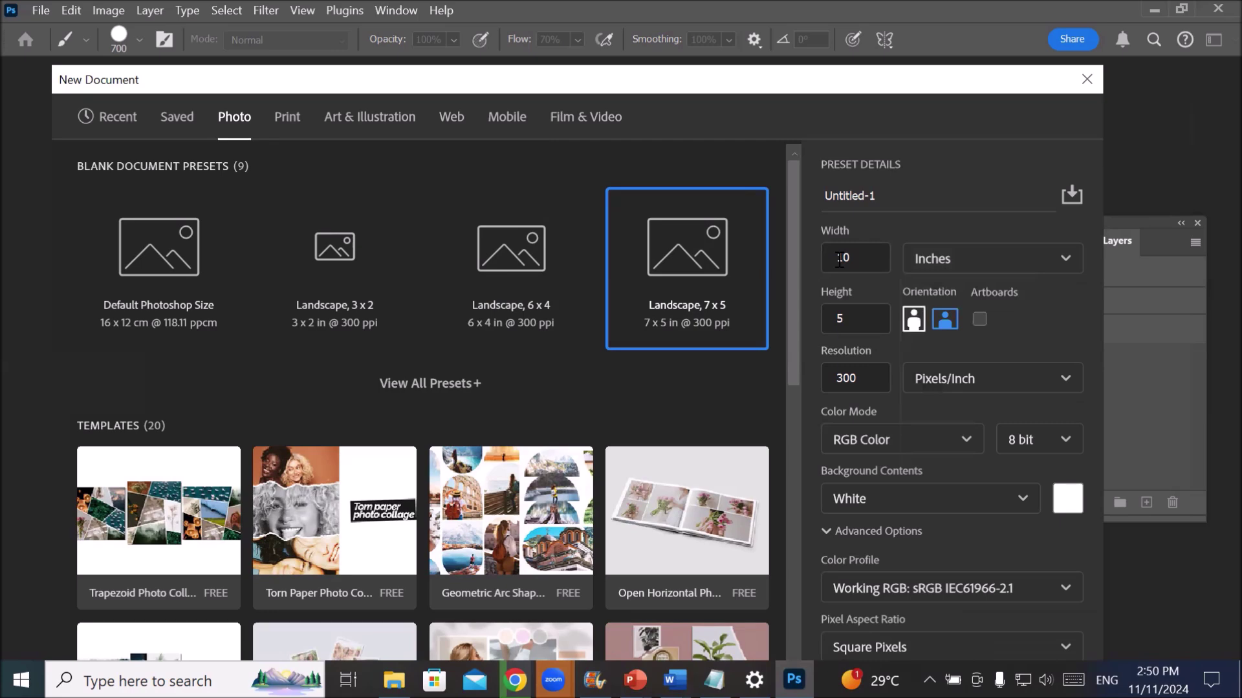
{"action": "double_click", "coordinate": [840, 258]}
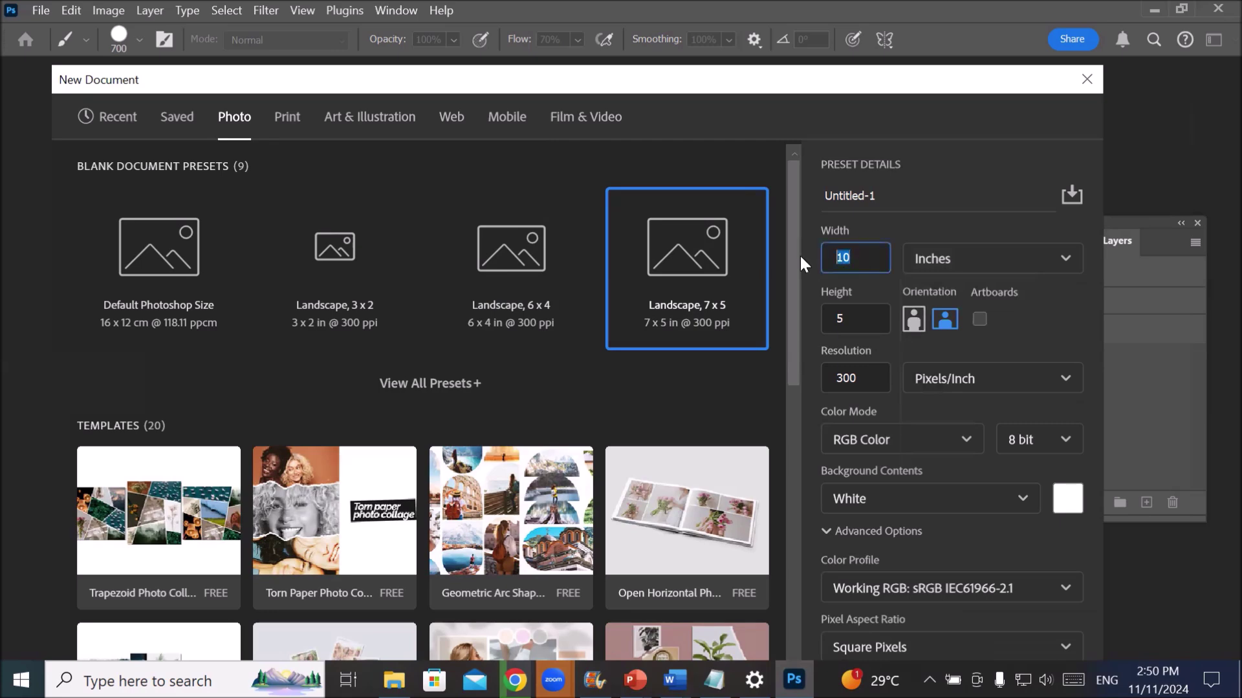
{"action": "left_click", "coordinate": [864, 315]}
{"action": "double_click", "coordinate": [865, 314]}
{"action": "type", "text": "11"}
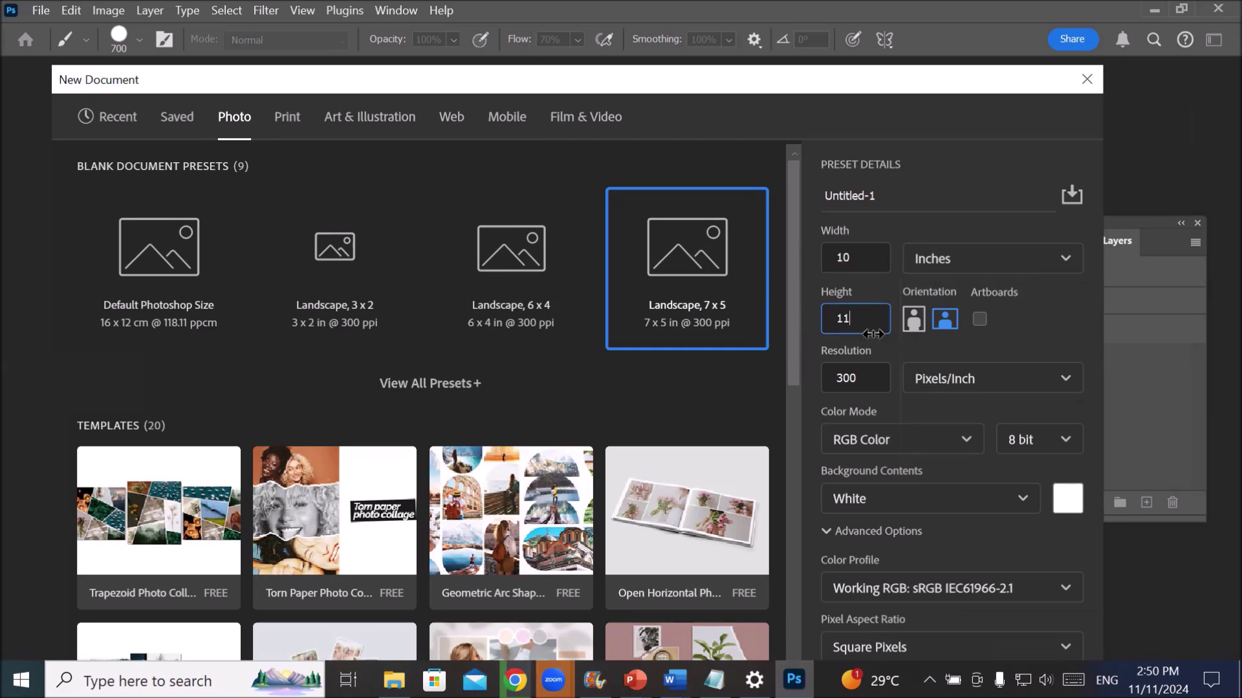
{"action": "left_click", "coordinate": [871, 373]}
{"action": "left_click_drag", "start_coordinate": [872, 373], "coordinate": [809, 370]}
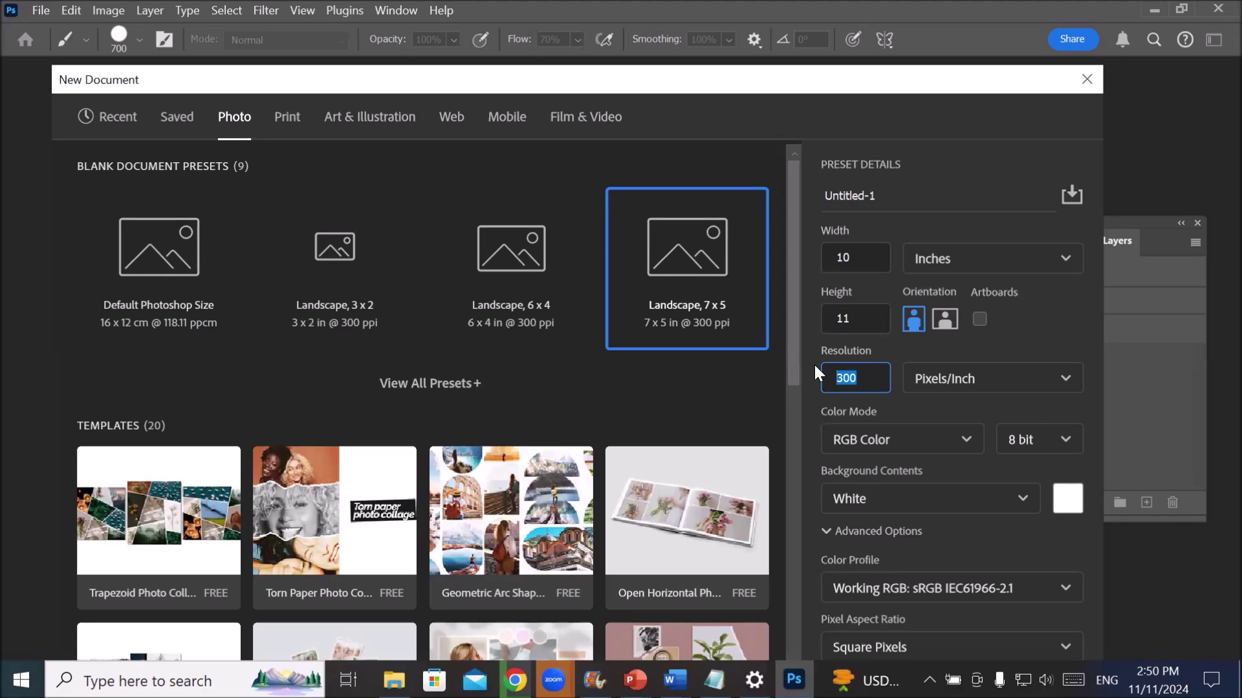
- Choose CMYK Color as the colour mode and keep White as the background contents
{"action": "left_click", "coordinate": [963, 442]}
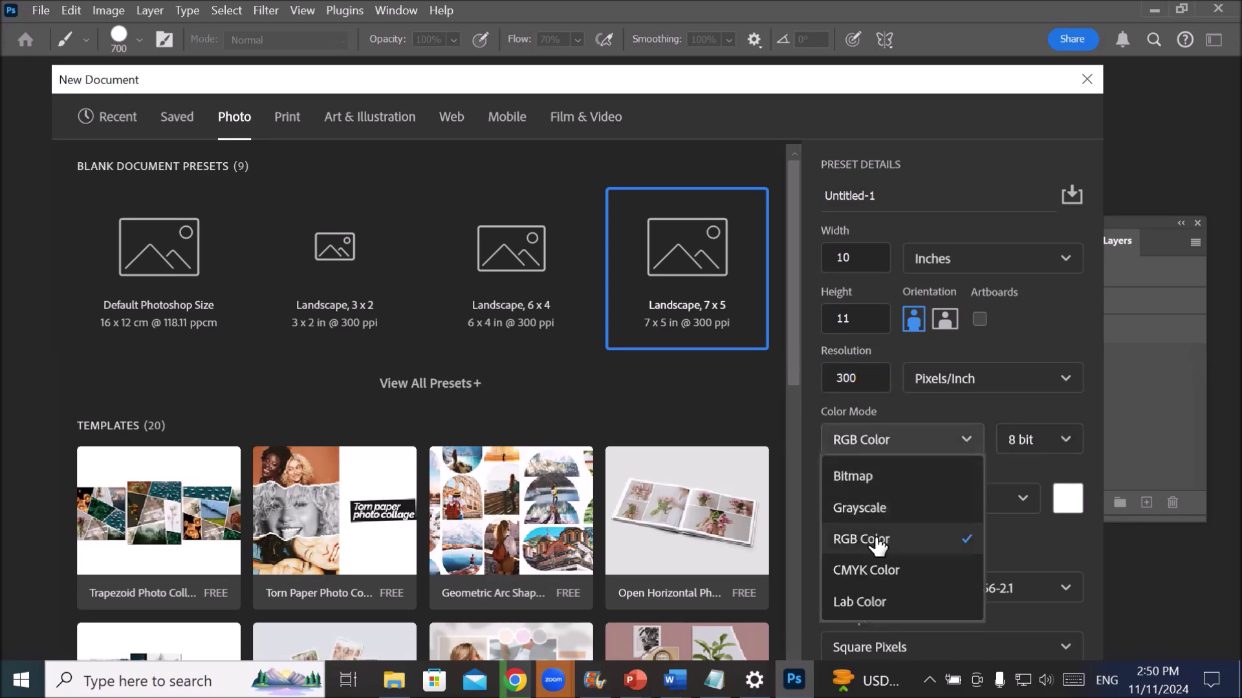
{"action": "left_click", "coordinate": [857, 570]}
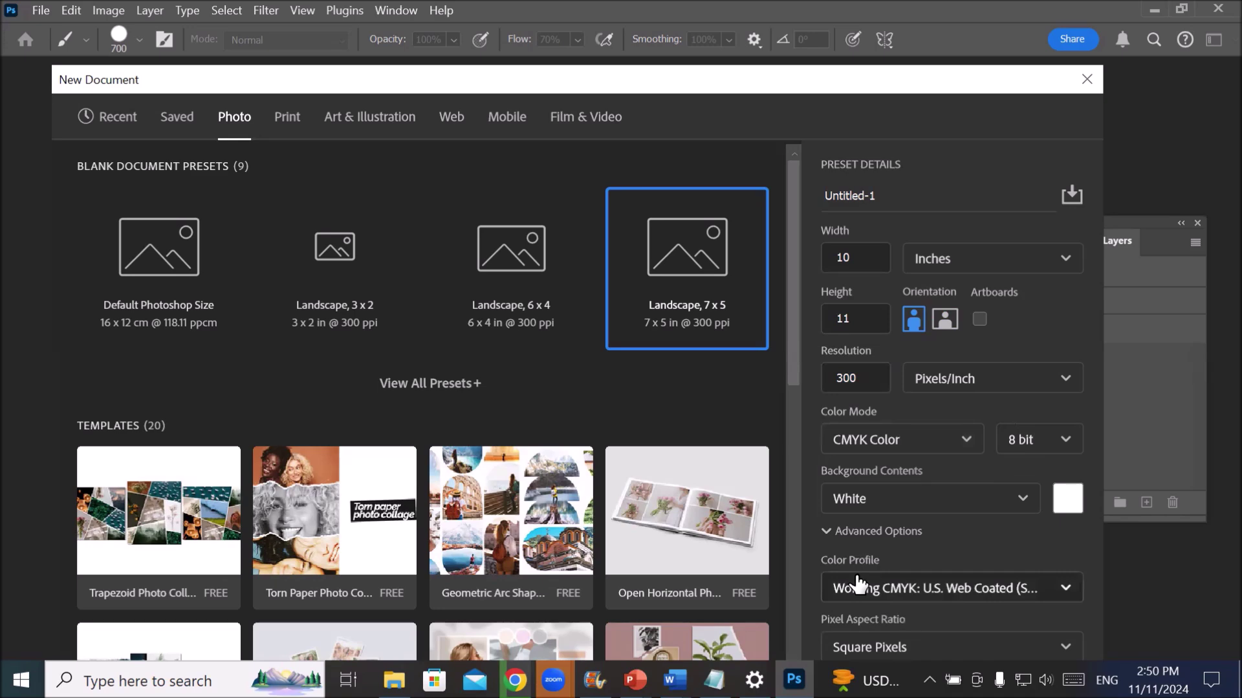
{"action": "left_click", "coordinate": [903, 443]}
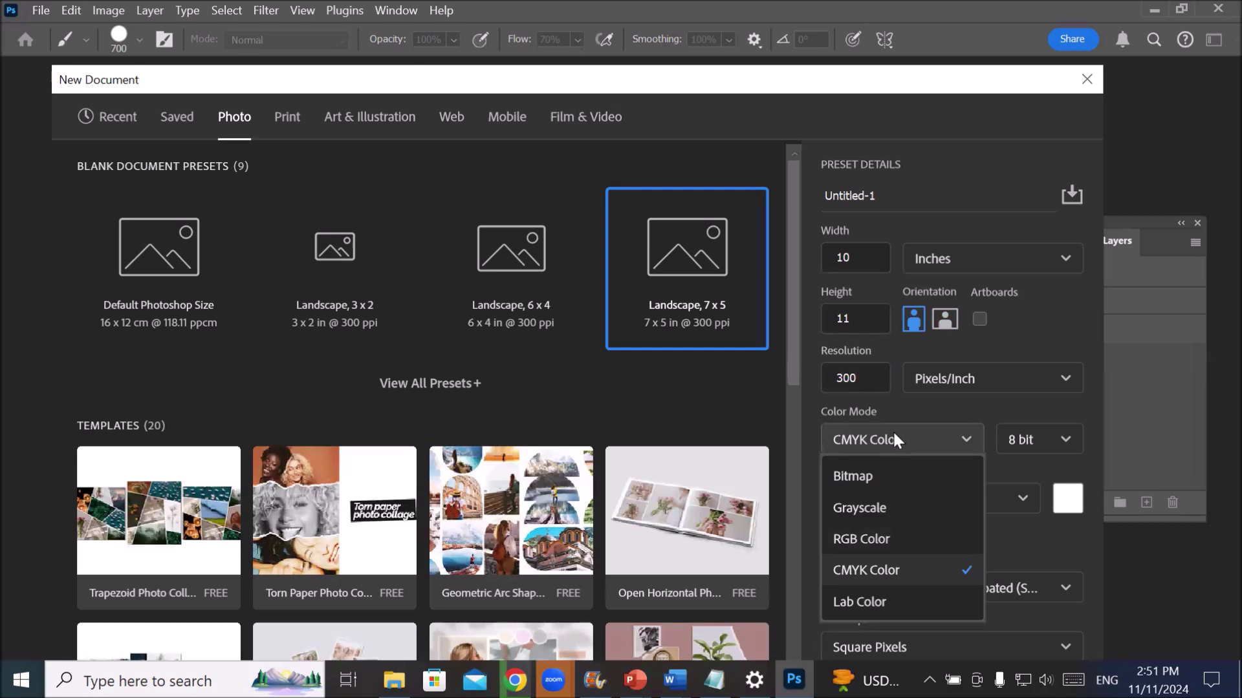
{"action": "left_click", "coordinate": [888, 540]}
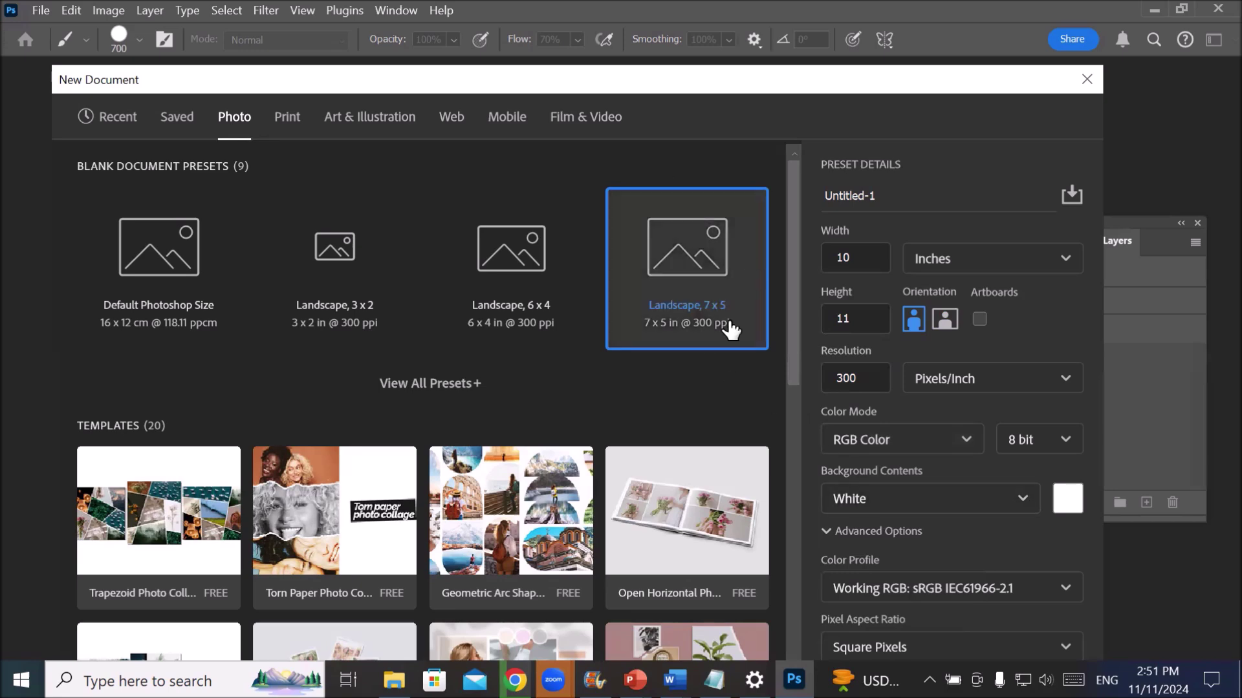
{"action": "left_click", "coordinate": [938, 436]}
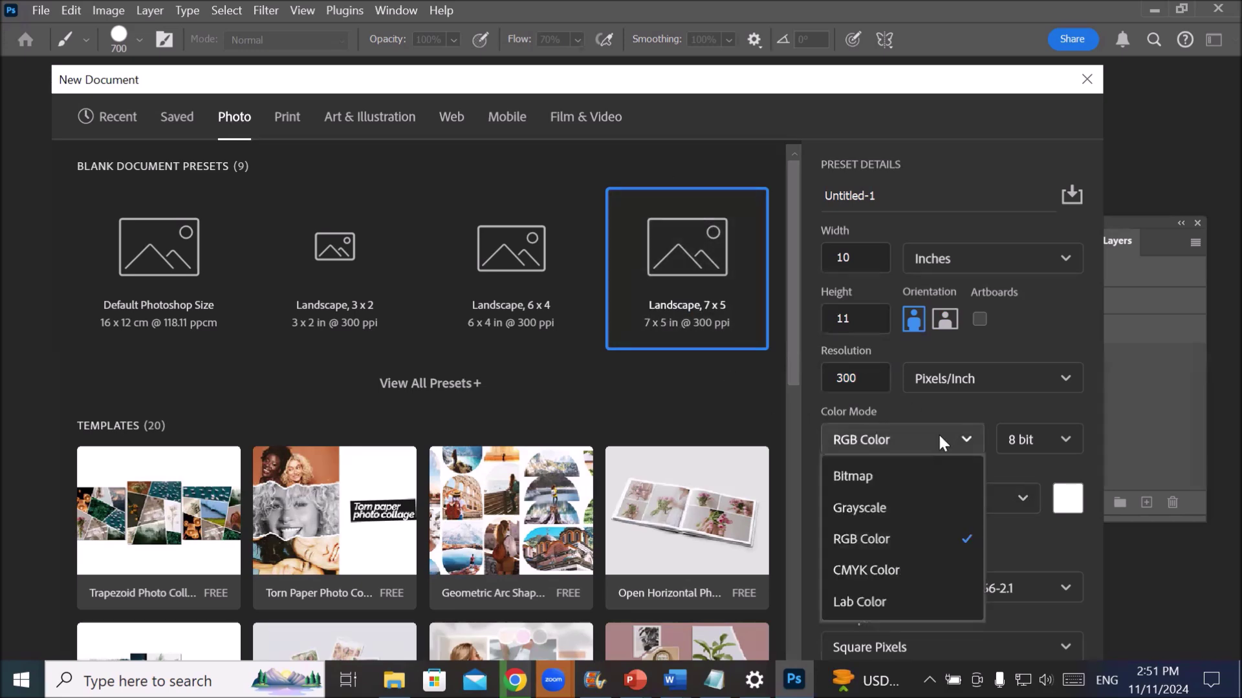
{"action": "left_click", "coordinate": [894, 572]}
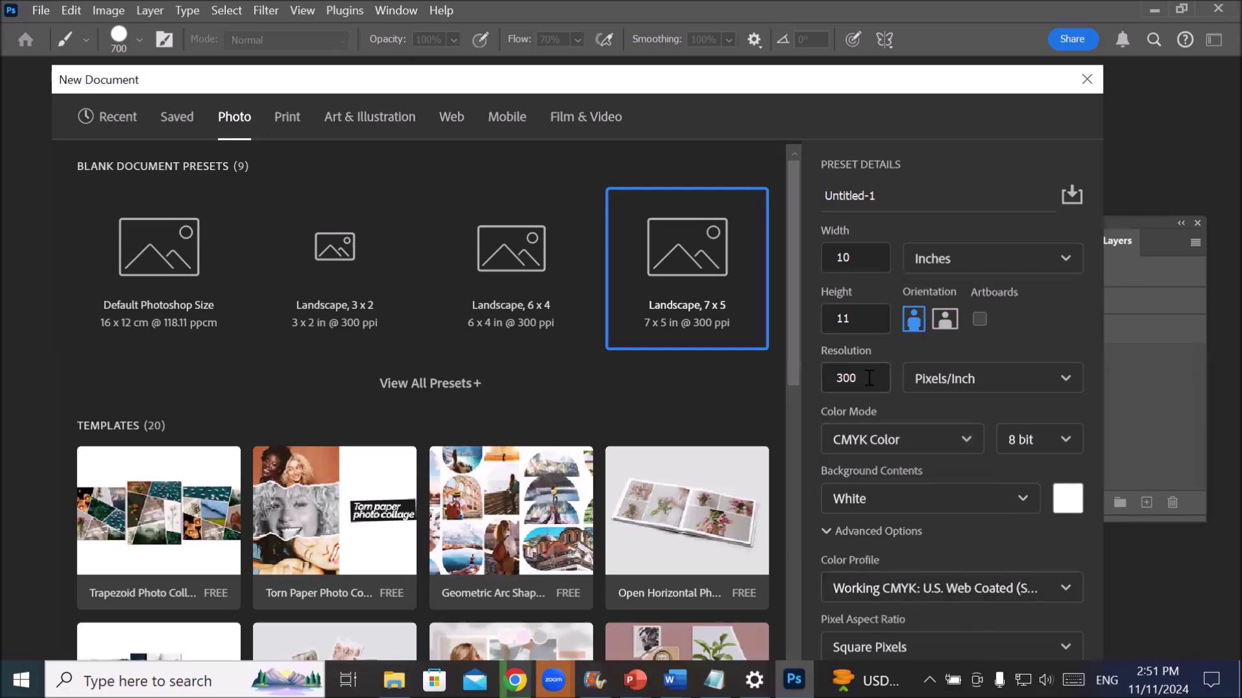
{"action": "left_click", "coordinate": [964, 498]}
{"action": "left_click", "coordinate": [957, 515]}
{"action": "left_click", "coordinate": [955, 516]}
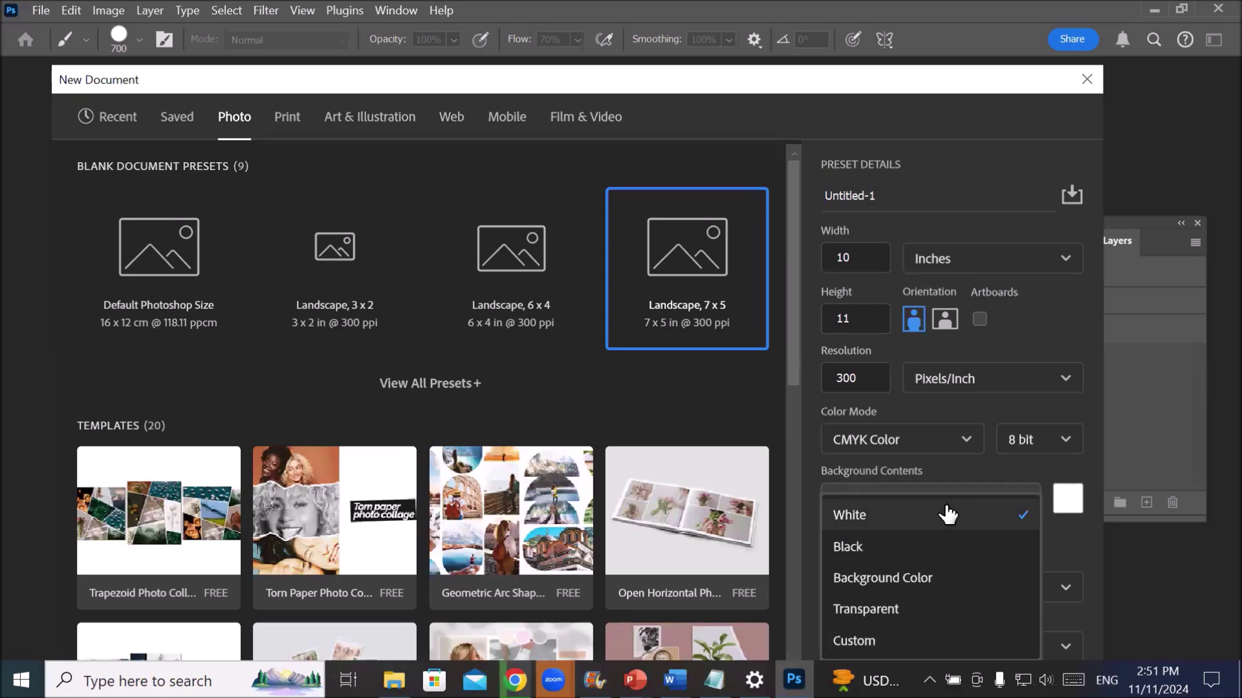
{"action": "left_click", "coordinate": [947, 515]}
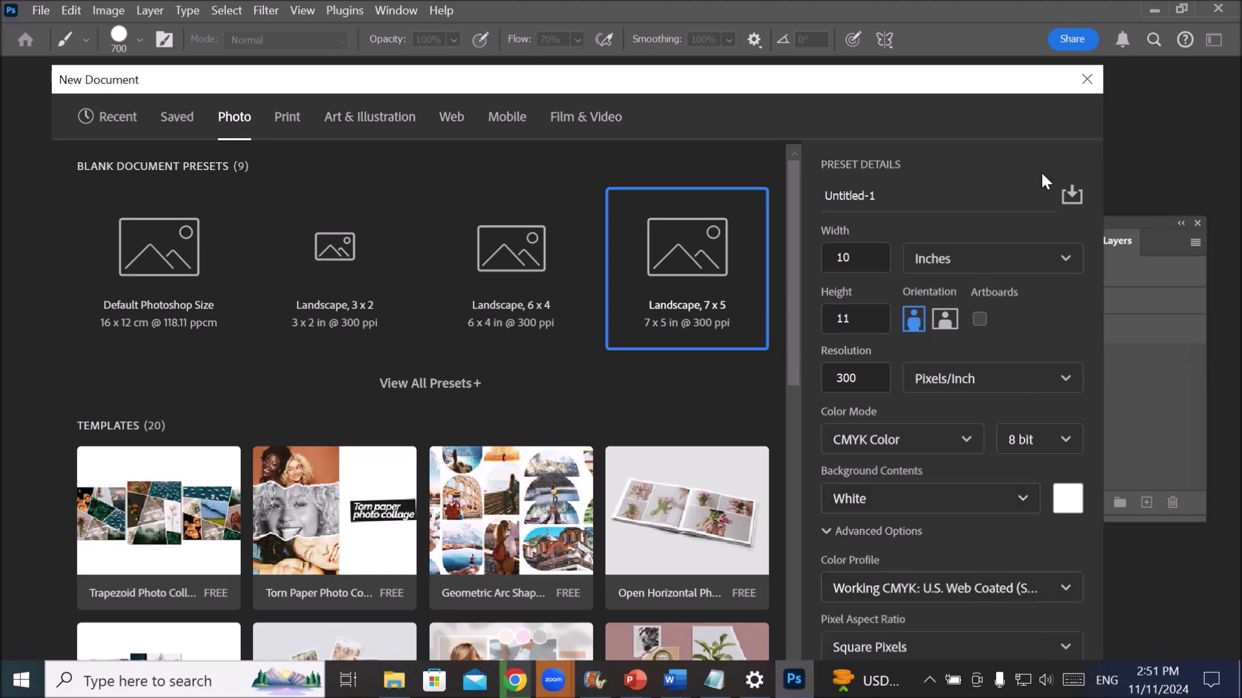
{"action": "left_click_drag", "start_coordinate": [818, 83], "coordinate": [804, 16]}
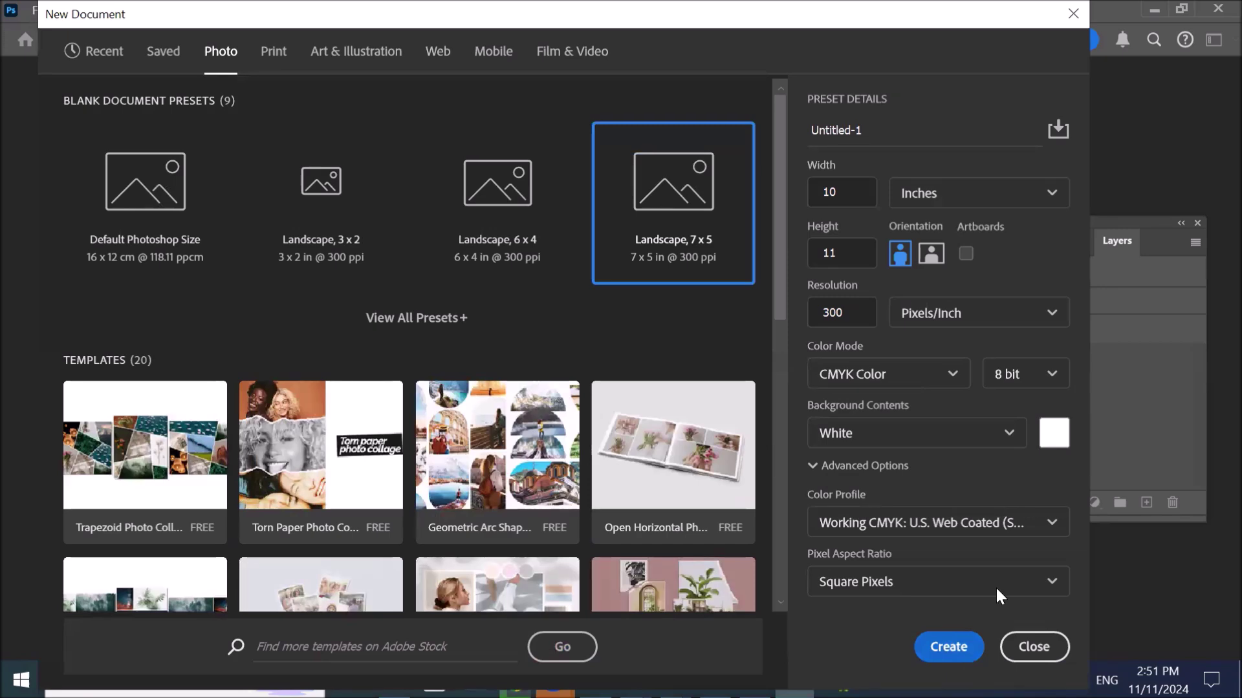
- Create the 10 x 11 inch CMYK document and nudge the Layers panel group right
{"action": "left_click", "coordinate": [932, 650]}
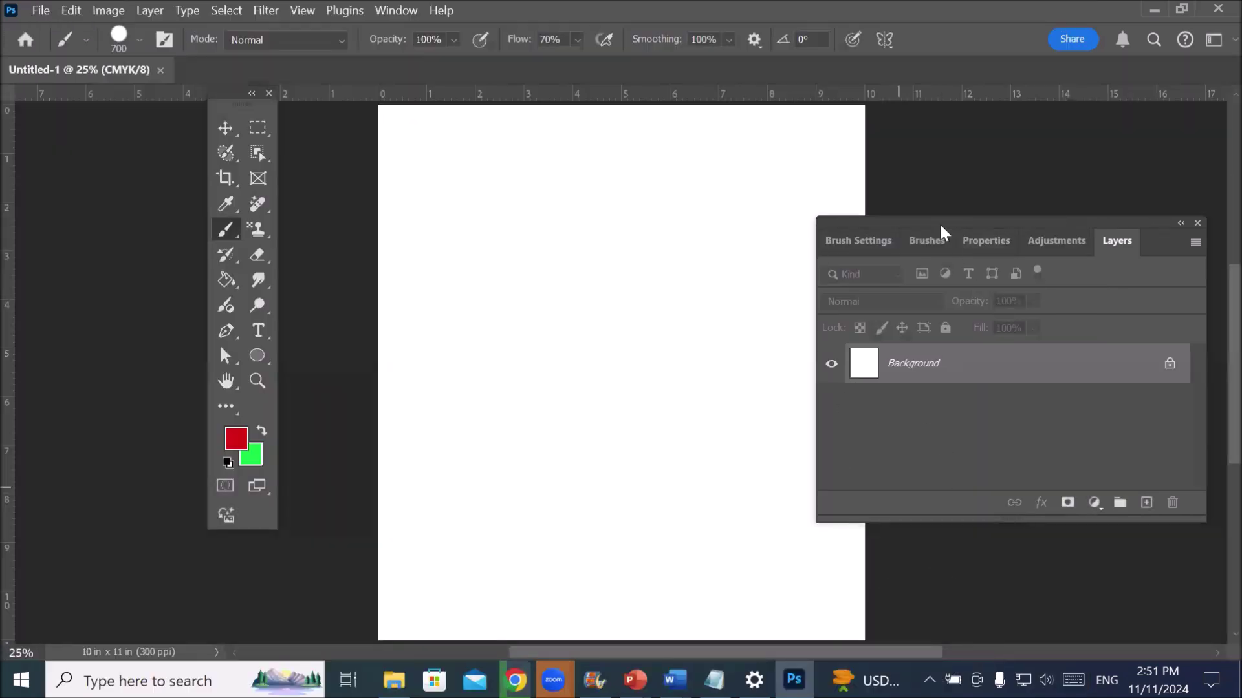
{"action": "scroll", "coordinate": [937, 231], "scroll_direction": "down", "scroll_amount": 2}
{"action": "scroll", "coordinate": [925, 171], "scroll_direction": "up", "scroll_amount": 1}
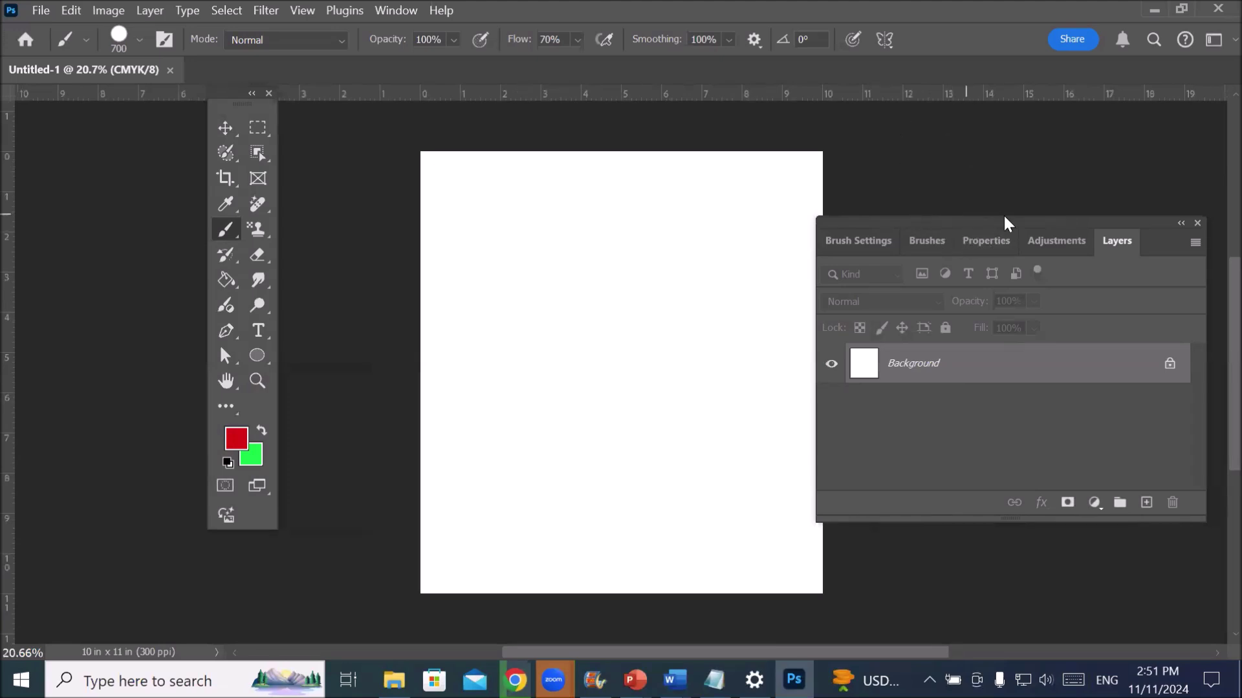
{"action": "left_click_drag", "start_coordinate": [984, 229], "coordinate": [1020, 222]}
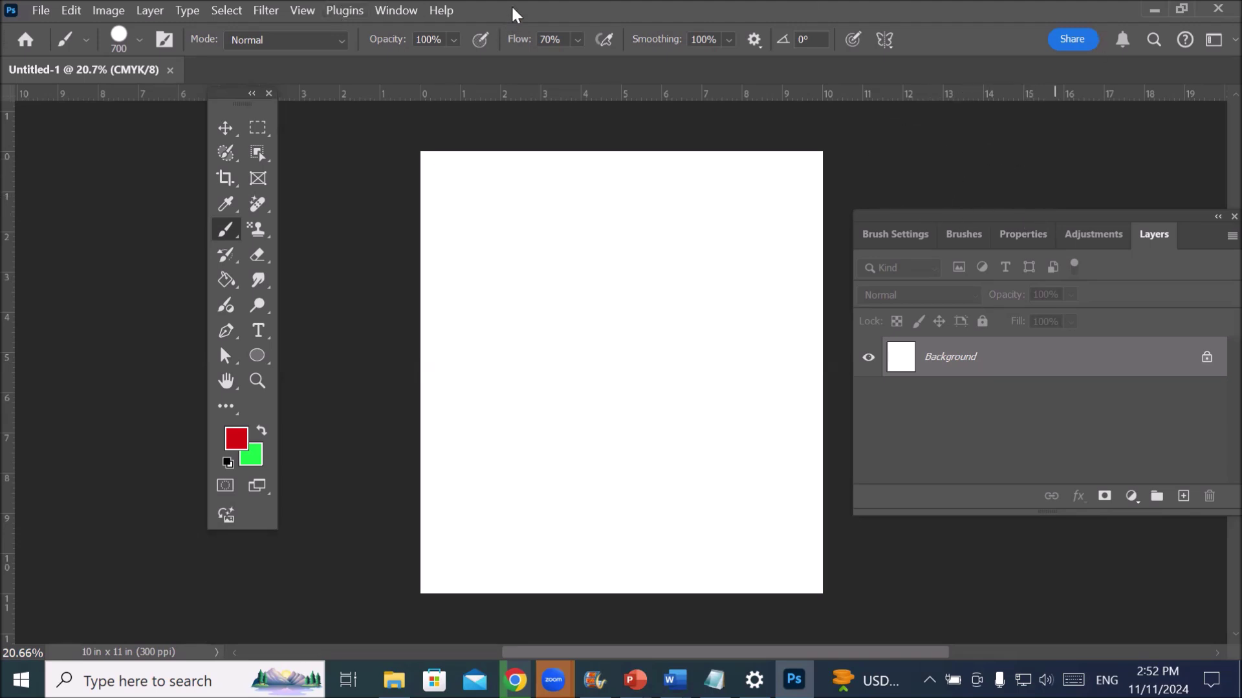
- Move the Layers panel group to the lower right, then maximize Photoshop again
{"action": "double_click", "coordinate": [485, 14]}
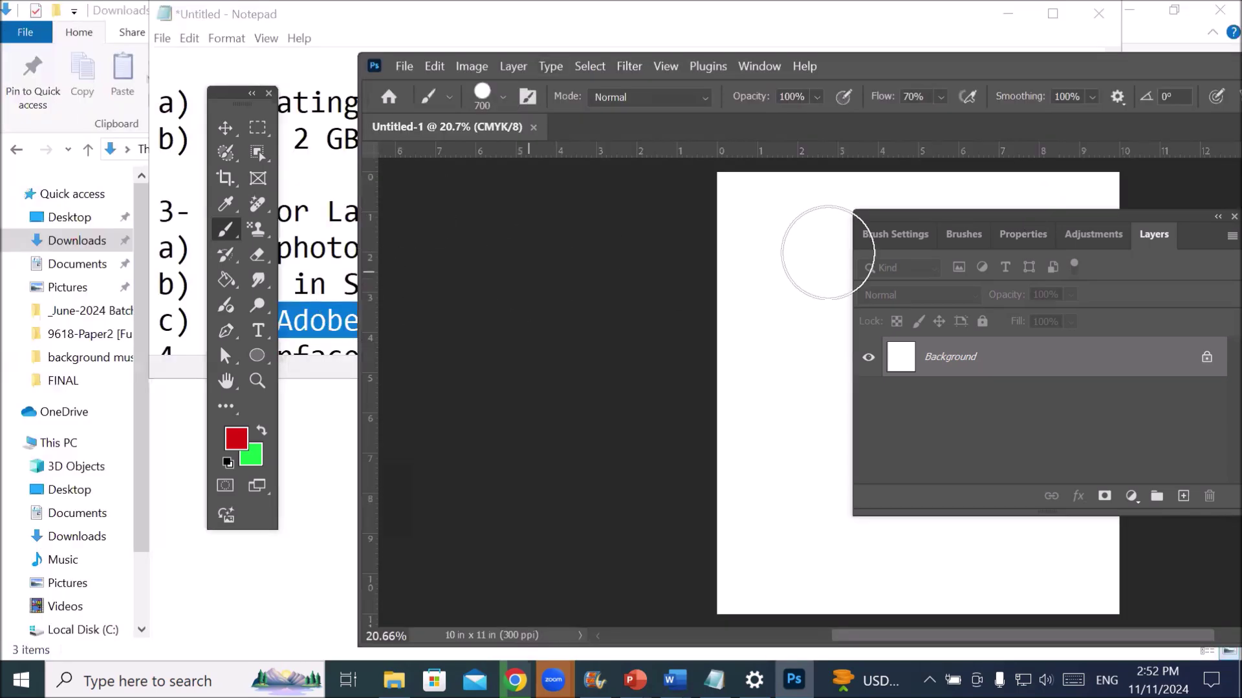
{"action": "left_click_drag", "start_coordinate": [1035, 225], "coordinate": [1082, 331]}
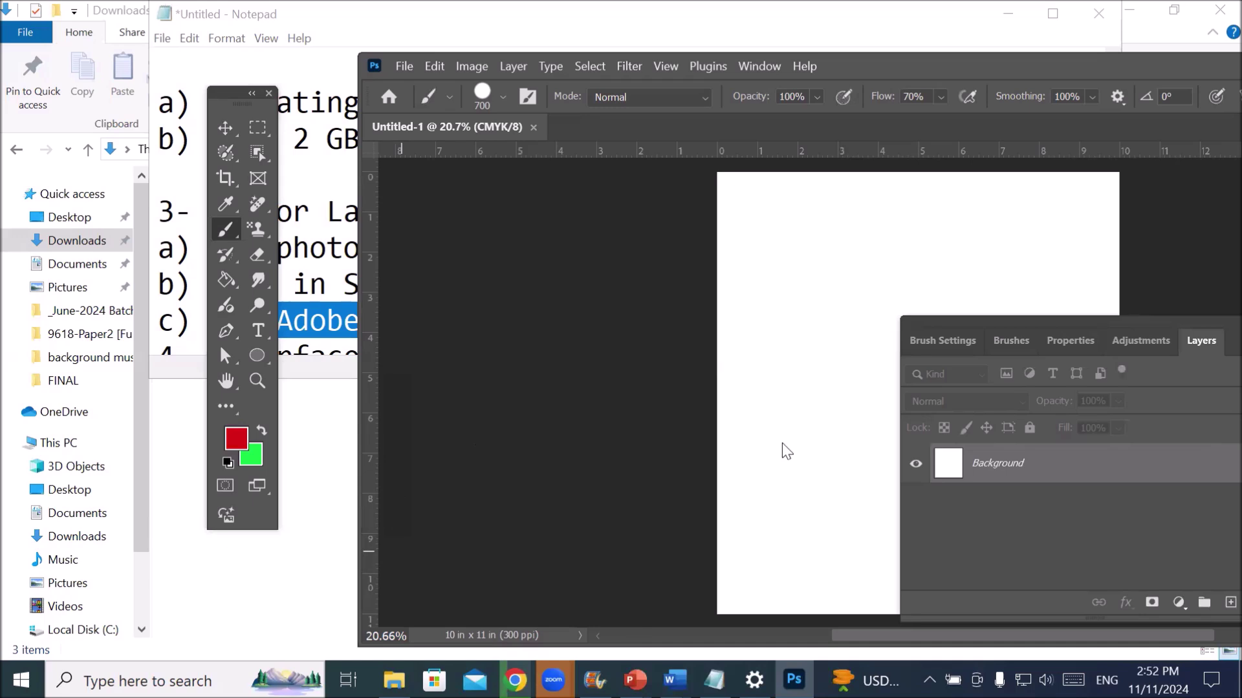
{"action": "scroll", "coordinate": [781, 449], "scroll_direction": "down", "scroll_amount": 1}
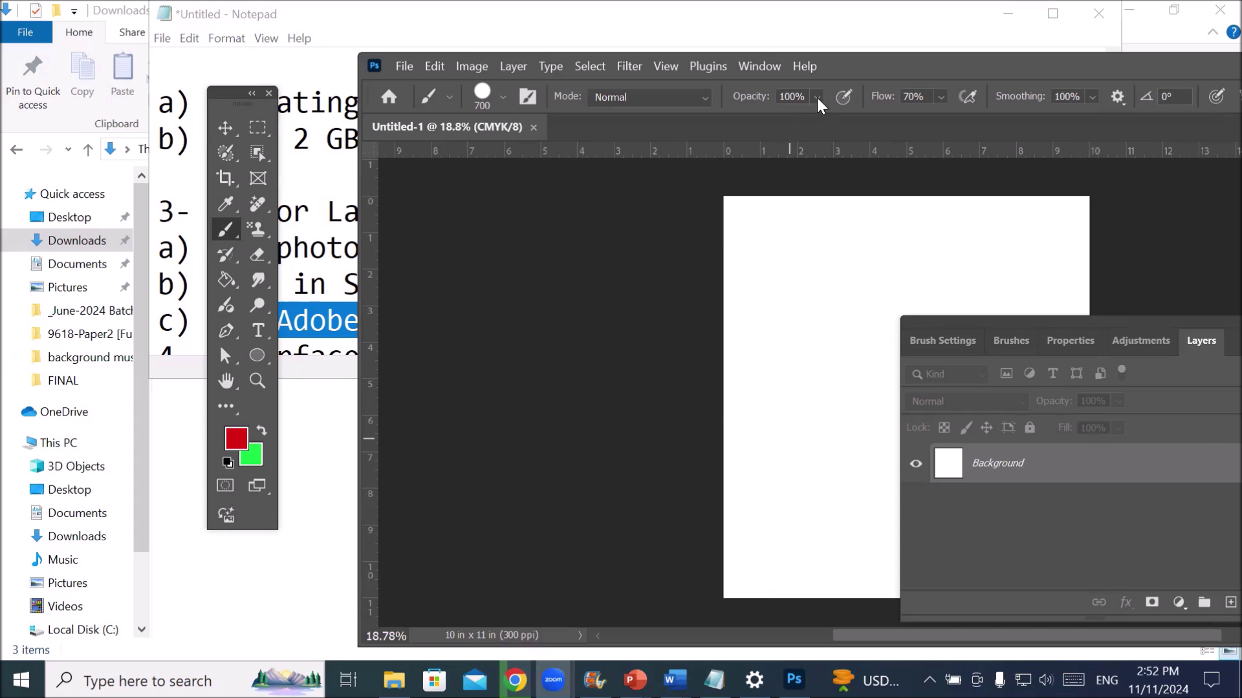
{"action": "double_click", "coordinate": [860, 67]}
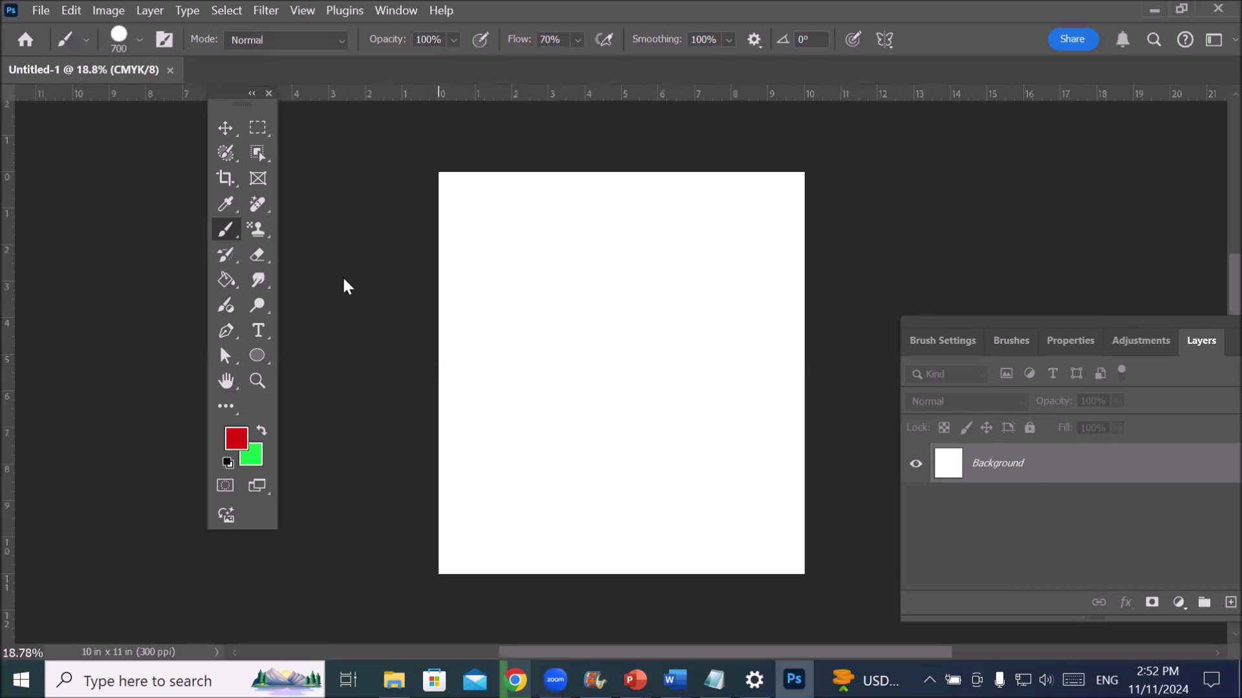
- Hide and then re-show the rulers from the View menu
{"action": "left_click", "coordinate": [302, 11]}
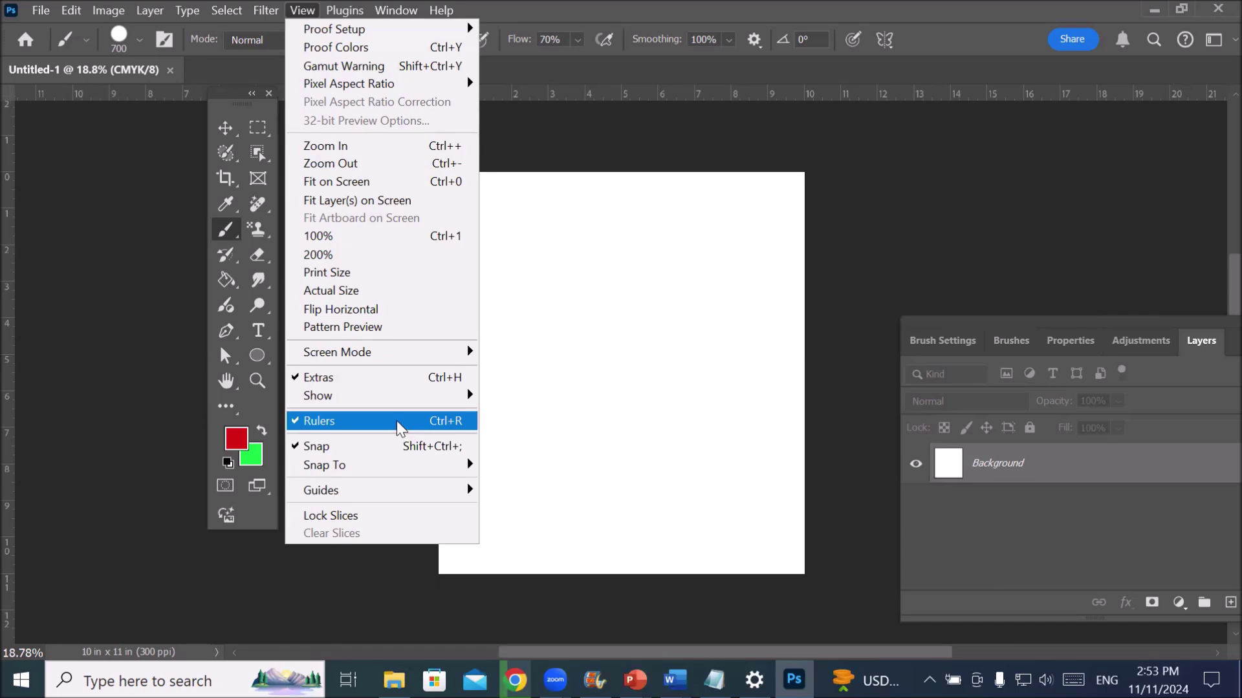
{"action": "left_click", "coordinate": [397, 422]}
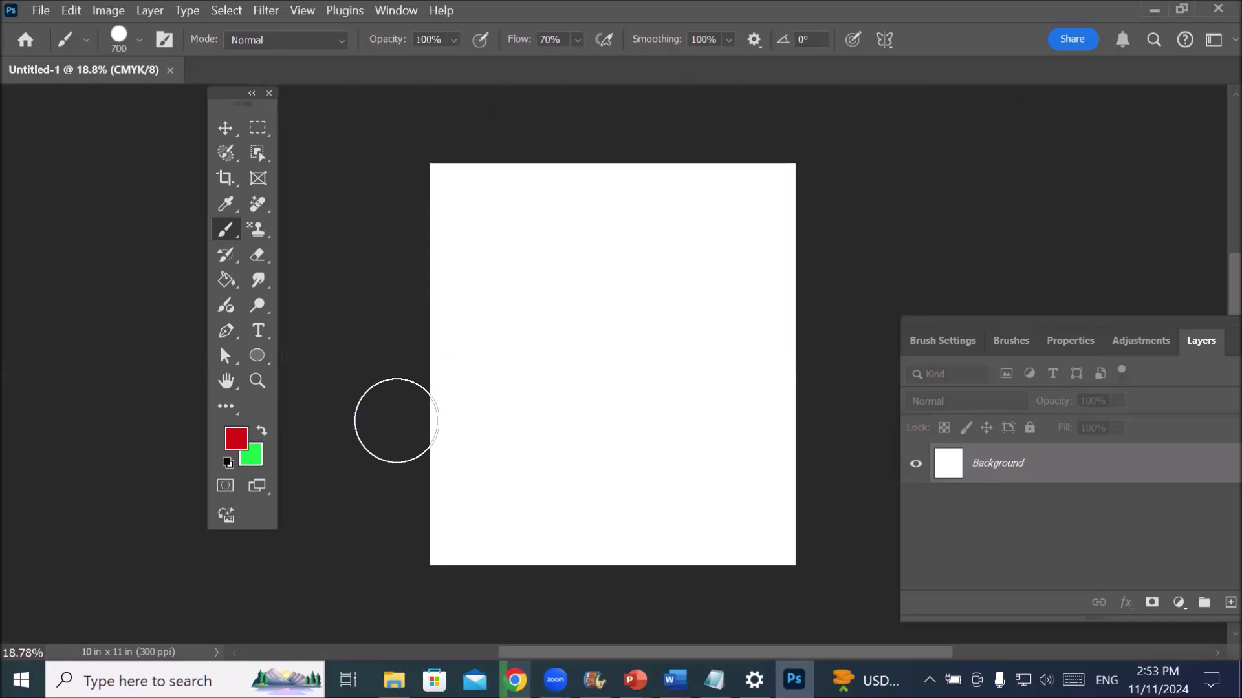
{"action": "left_click", "coordinate": [302, 12]}
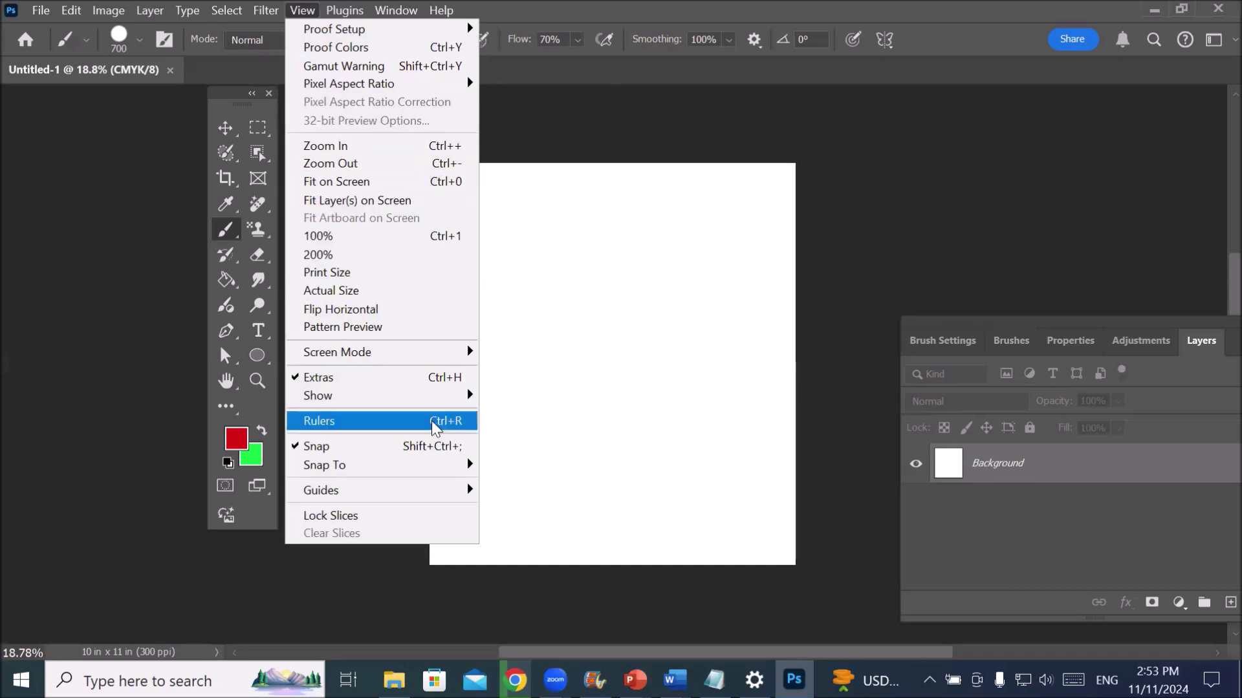
{"action": "left_click", "coordinate": [402, 422]}
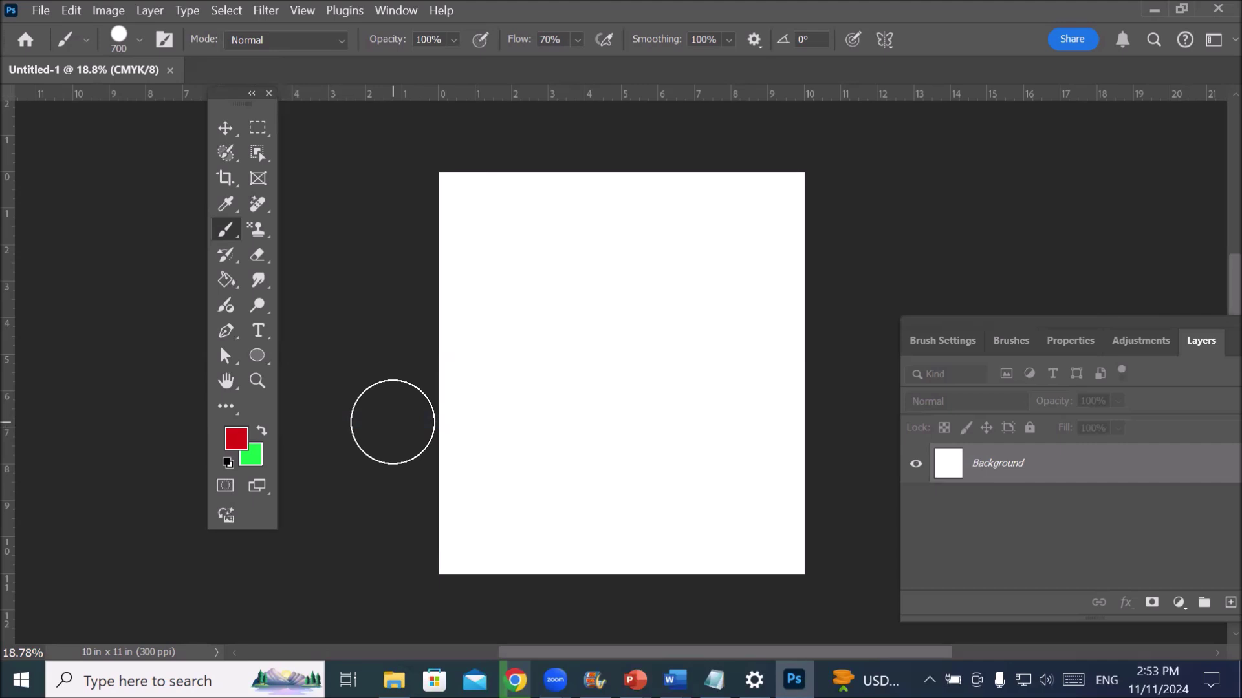
- Switch the ruler units to pixels, then to centimetres
{"action": "right_click", "coordinate": [637, 100]}
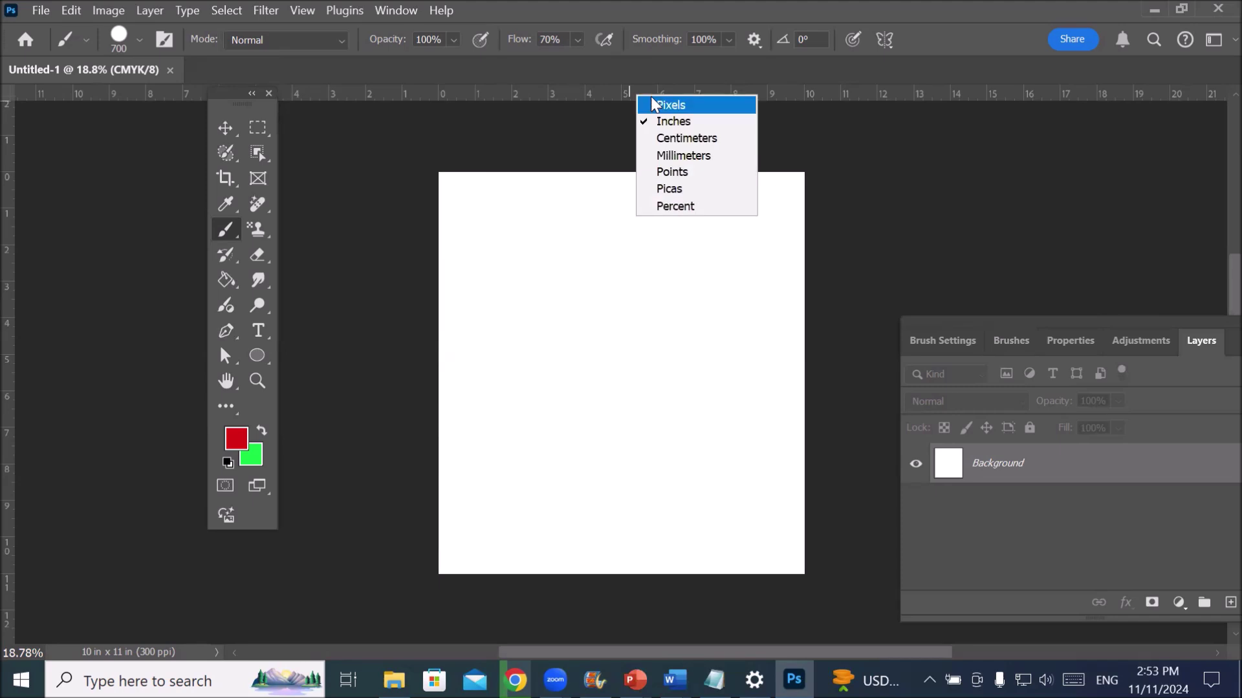
{"action": "left_click", "coordinate": [667, 106]}
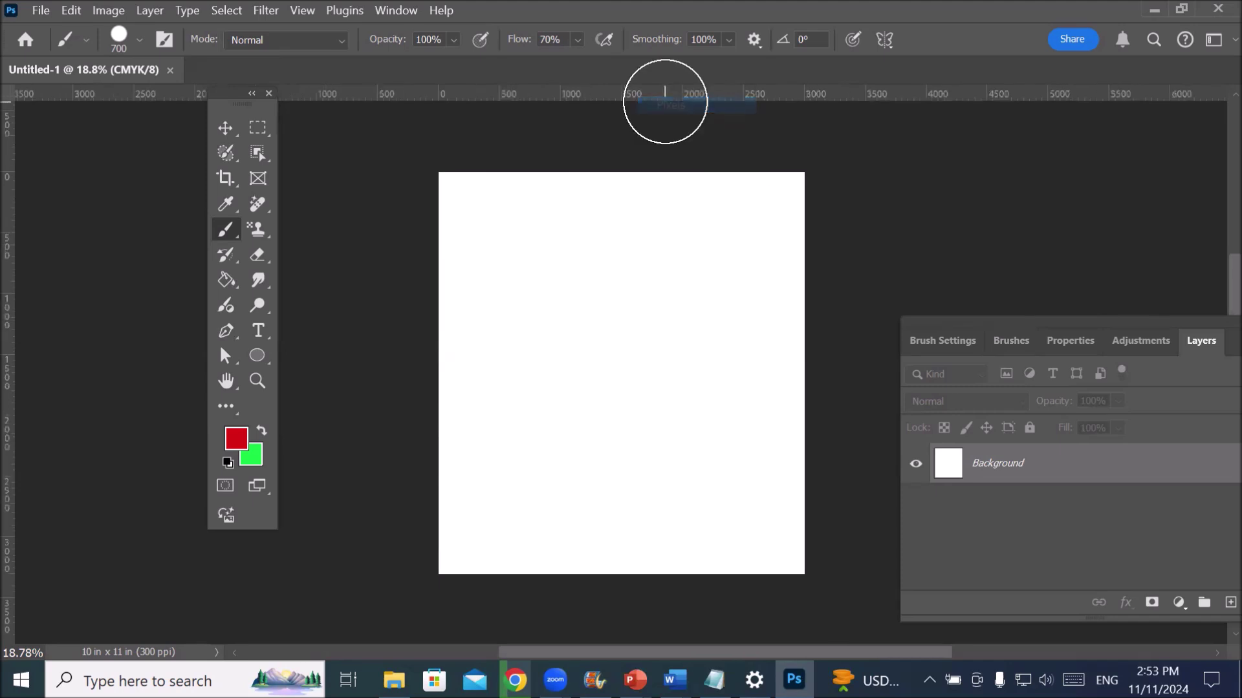
{"action": "right_click", "coordinate": [625, 98]}
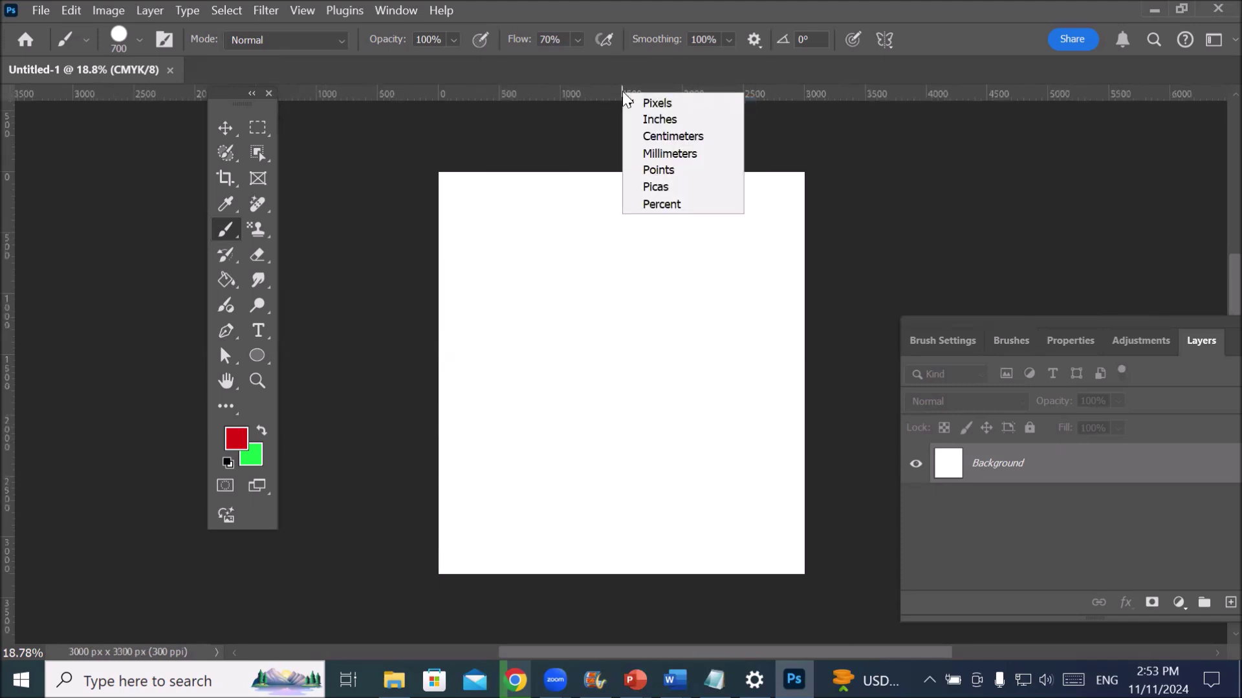
{"action": "left_click", "coordinate": [684, 138]}
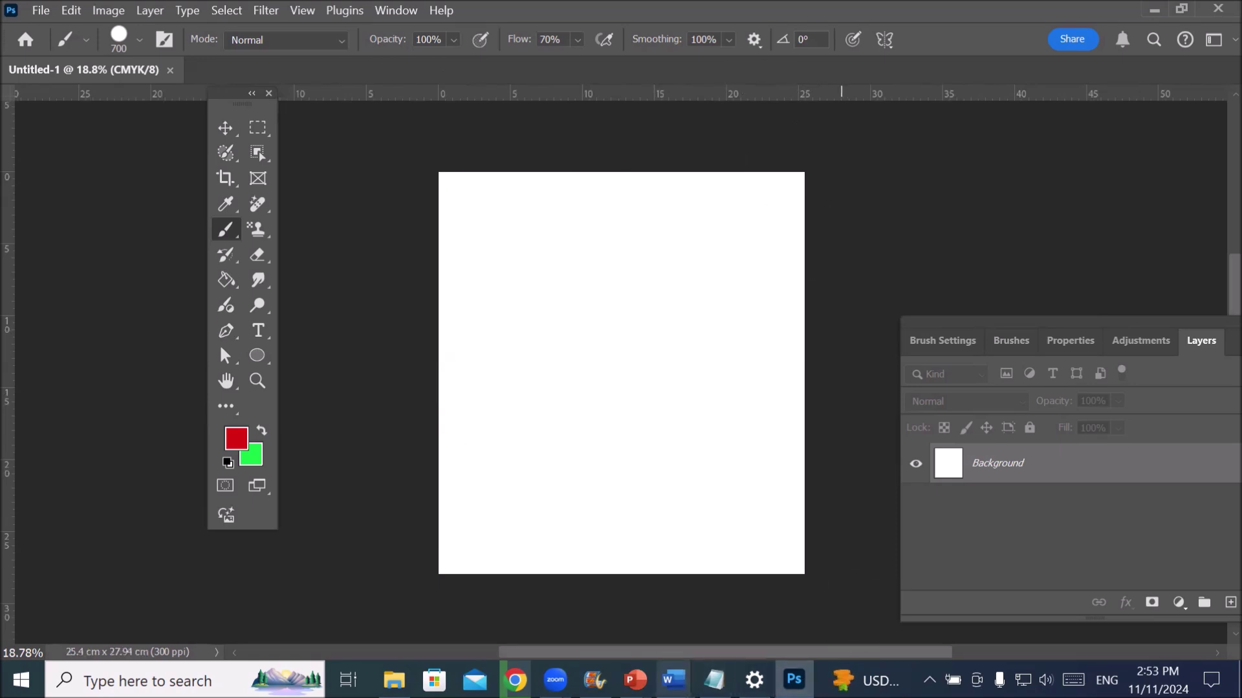
- In Notepad, add the heading 'New document in photoshop:' below the Photoshop paragraph
{"action": "left_click", "coordinate": [715, 681]}
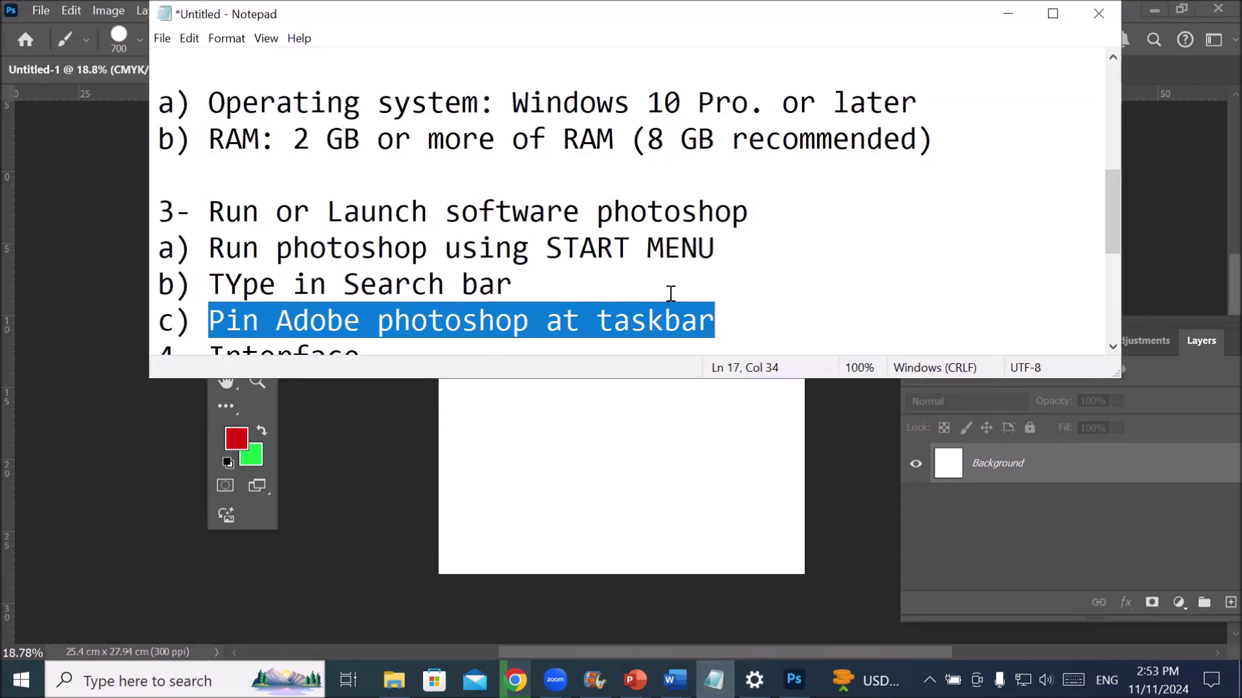
{"action": "scroll", "coordinate": [667, 294], "scroll_direction": "down", "scroll_amount": 3}
{"action": "left_click", "coordinate": [650, 263]}
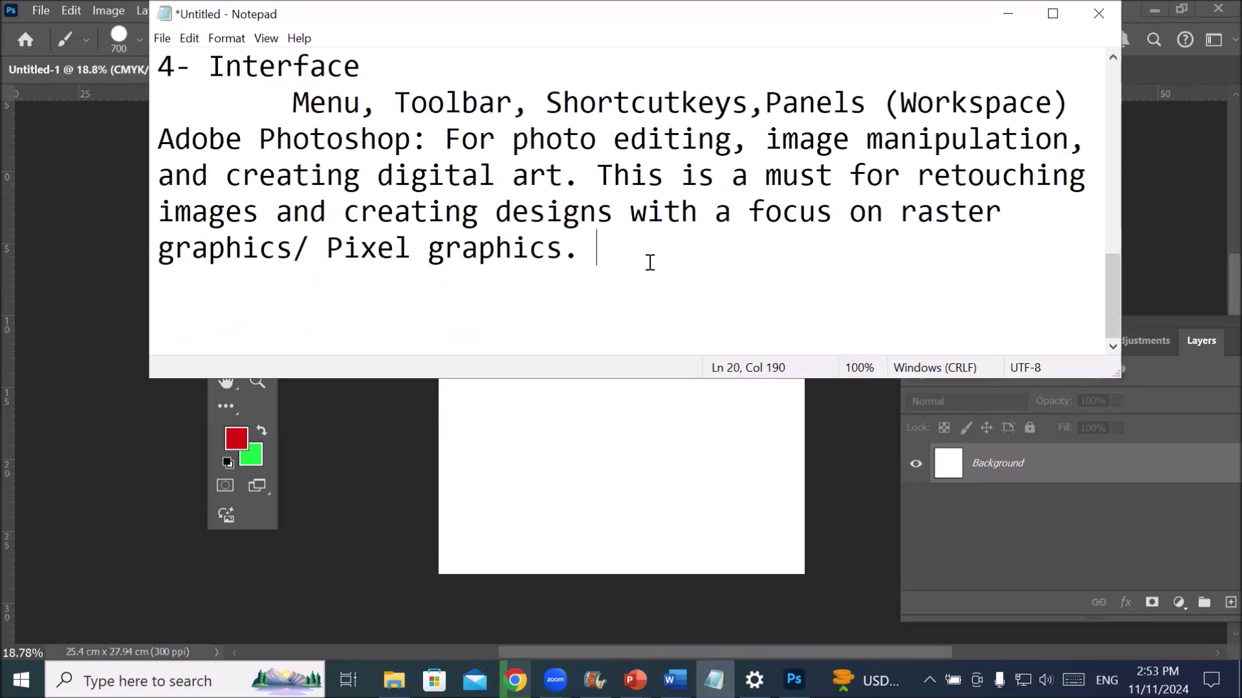
{"action": "key", "text": "Return"}
{"action": "key", "text": "Return"}
{"action": "key", "text": "Return"}
{"action": "key", "text": "Return"}
{"action": "key", "text": "Return"}
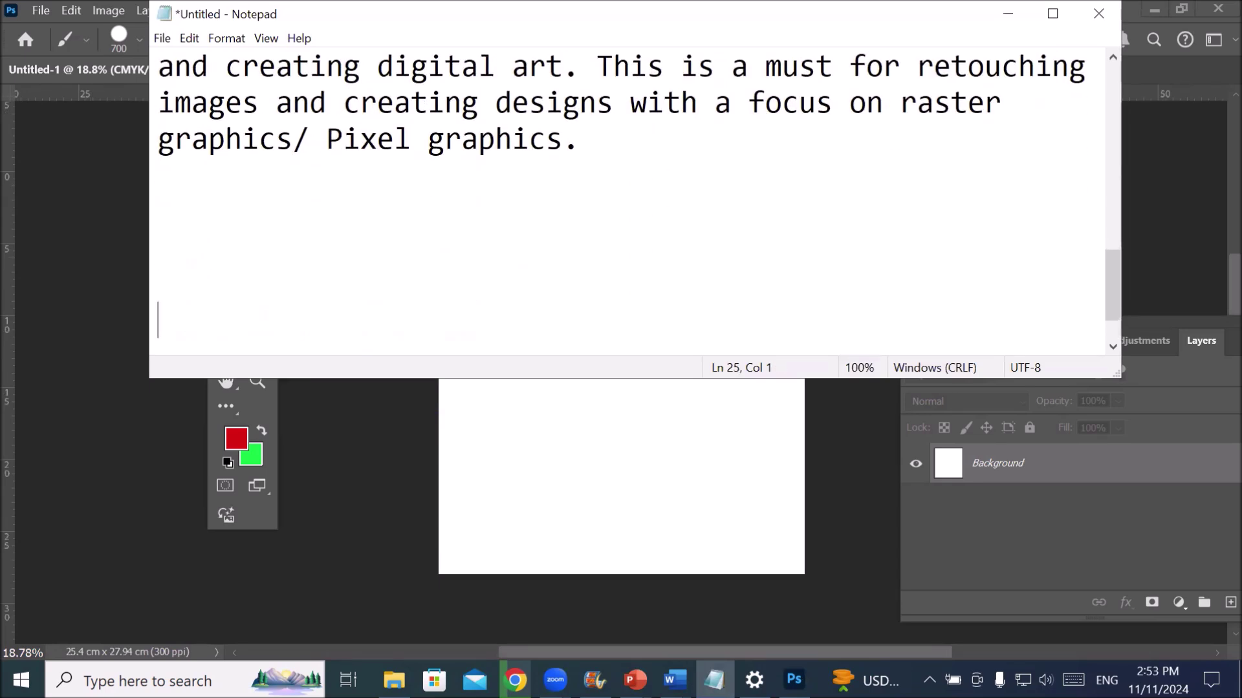
{"action": "key", "text": "BackSpace"}
{"action": "key", "text": "BackSpace"}
{"action": "key", "text": "BackSpace"}
{"action": "type", "text": "Dociume"}
{"action": "key", "text": "BackSpace"}
{"action": "key", "text": "BackSpace"}
{"action": "key", "text": "BackSpace"}
{"action": "key", "text": "BackSpace"}
{"action": "key", "text": "BackSpace"}
{"action": "key", "text": "BackSpace"}
{"action": "key", "text": "BackSpace"}
{"action": "type", "text": "NE"}
{"action": "key", "text": "BackSpace"}
{"action": "type", "text": "ew "}
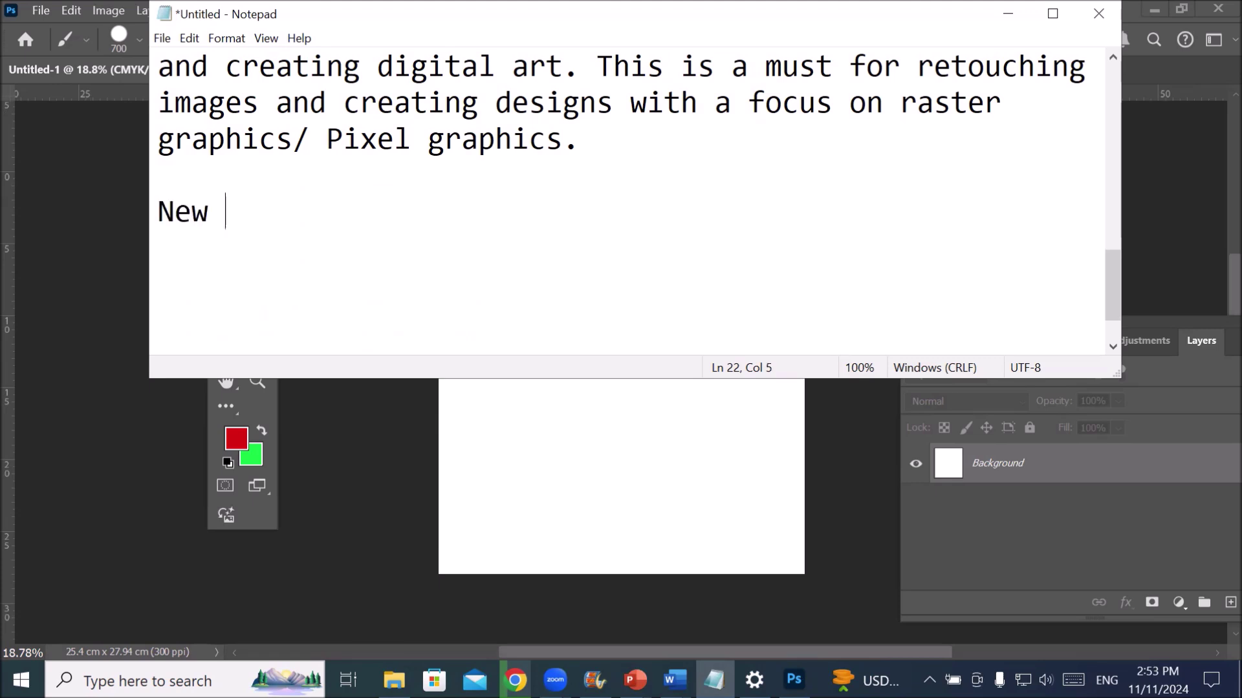
{"action": "type", "text": "document in "}
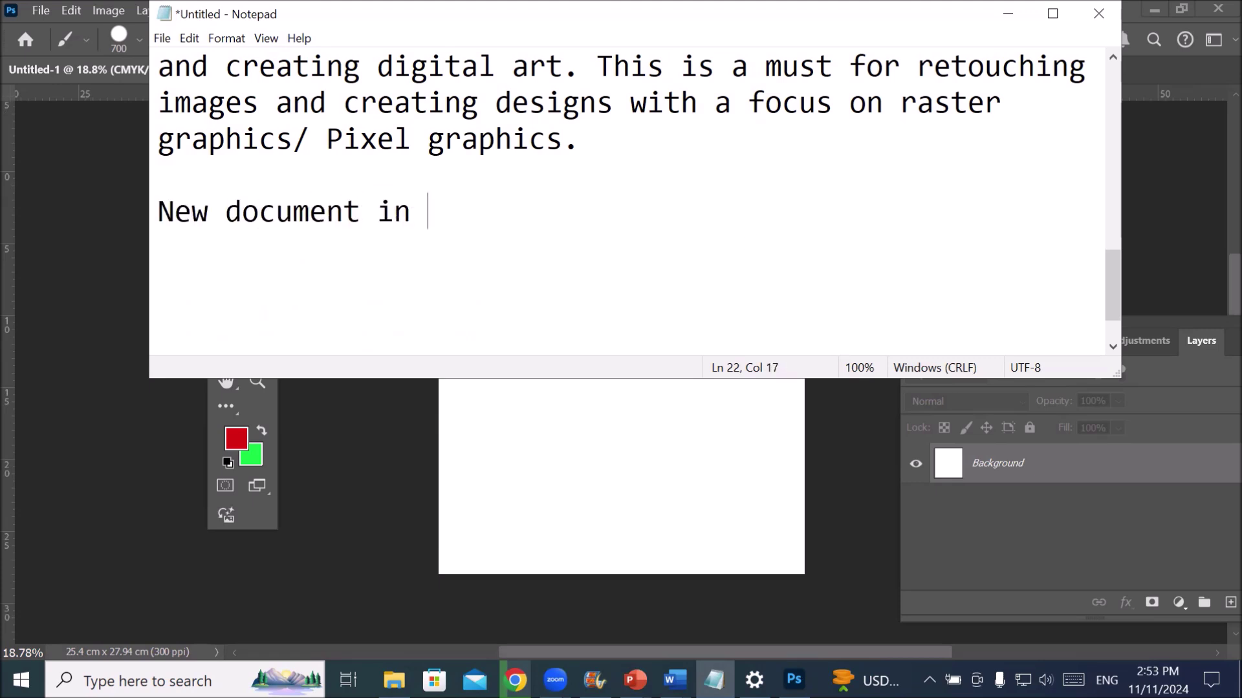
{"action": "type", "text": "phothosp"}
{"action": "key", "text": "BackSpace"}
{"action": "key", "text": "BackSpace"}
{"action": "key", "text": "BackSpace"}
{"action": "key", "text": "BackSpace"}
{"action": "type", "text": "osh"}
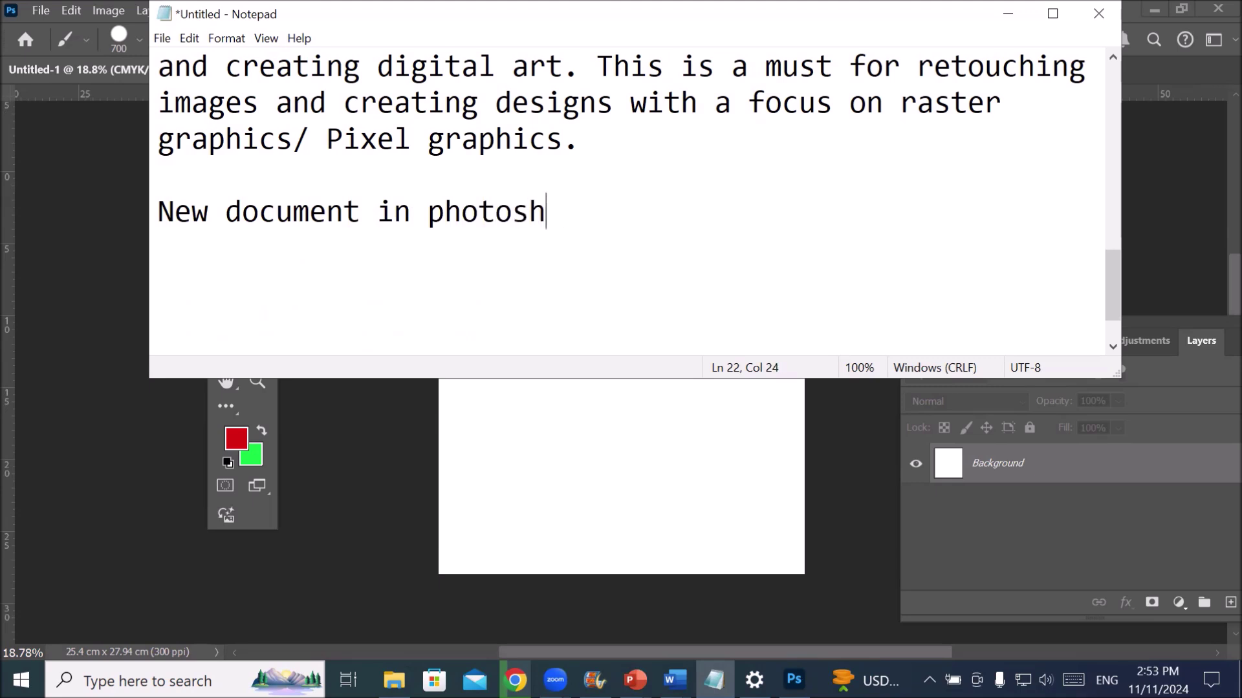
{"action": "type", "text": "op:"}
{"action": "key", "text": "Return"}
{"action": "key", "text": "Return"}
{"action": "key", "text": "Return"}
- Add the line 'size: 10(Width)x11(height)'
{"action": "key", "text": "BackSpace"}
{"action": "key", "text": "BackSpace"}
{"action": "type", "text": "si"}
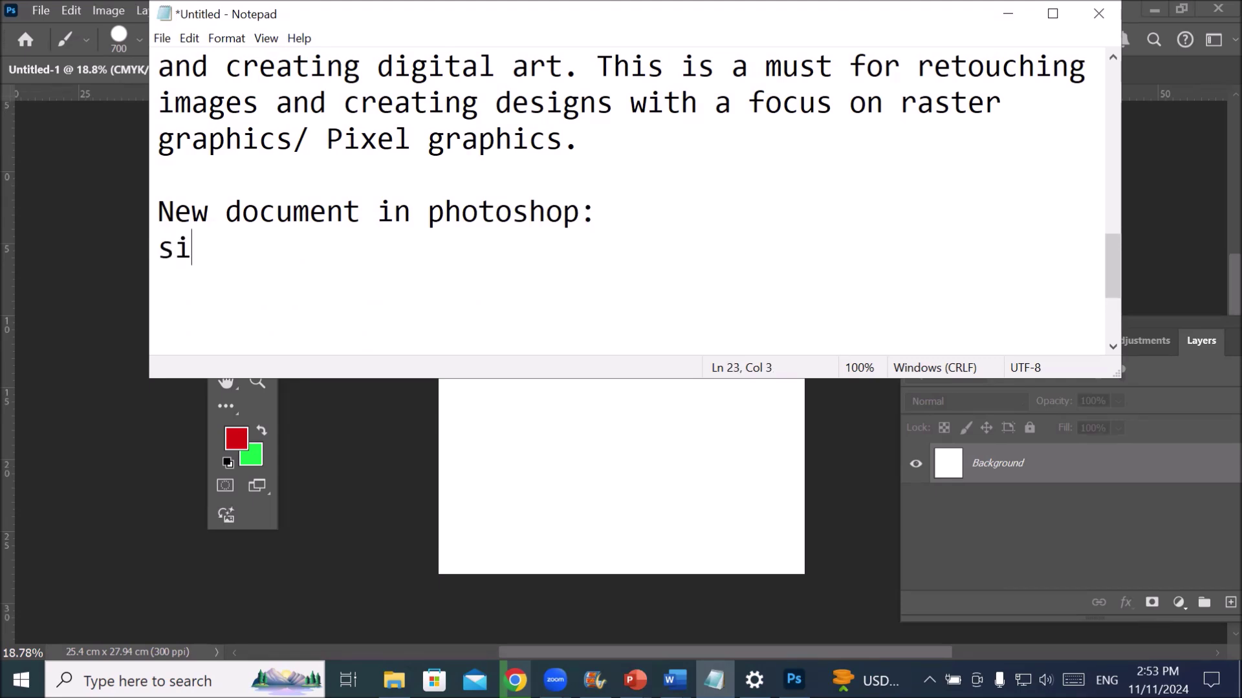
{"action": "type", "text": "ze: 10"}
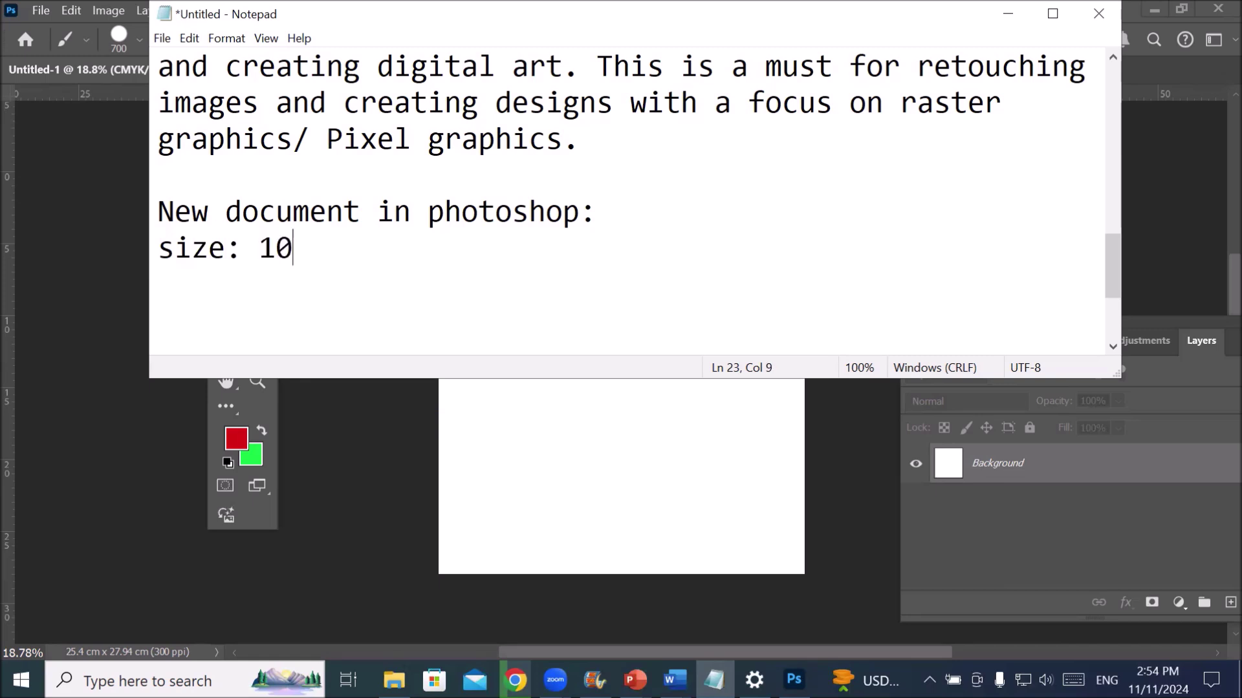
{"action": "type", "text": "x11"}
{"action": "key", "text": "Left"}
{"action": "key", "text": "Left"}
{"action": "key", "text": "Left"}
{"action": "type", "text": "("}
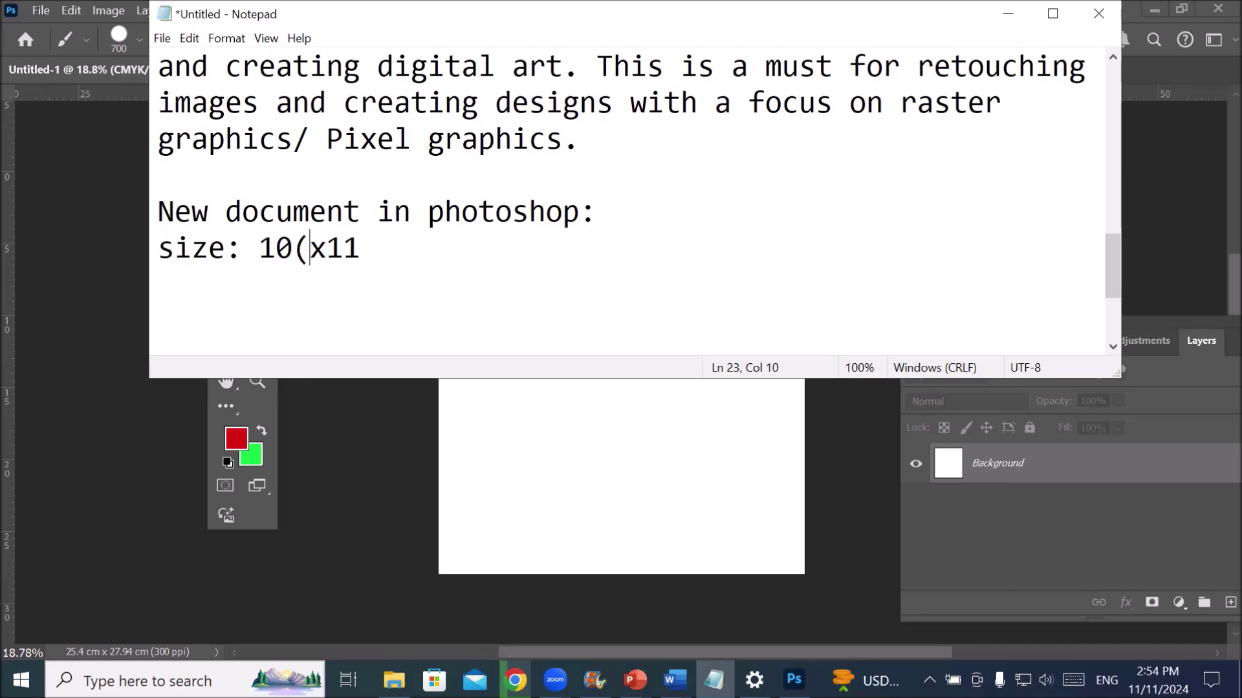
{"action": "type", "text": "Width"}
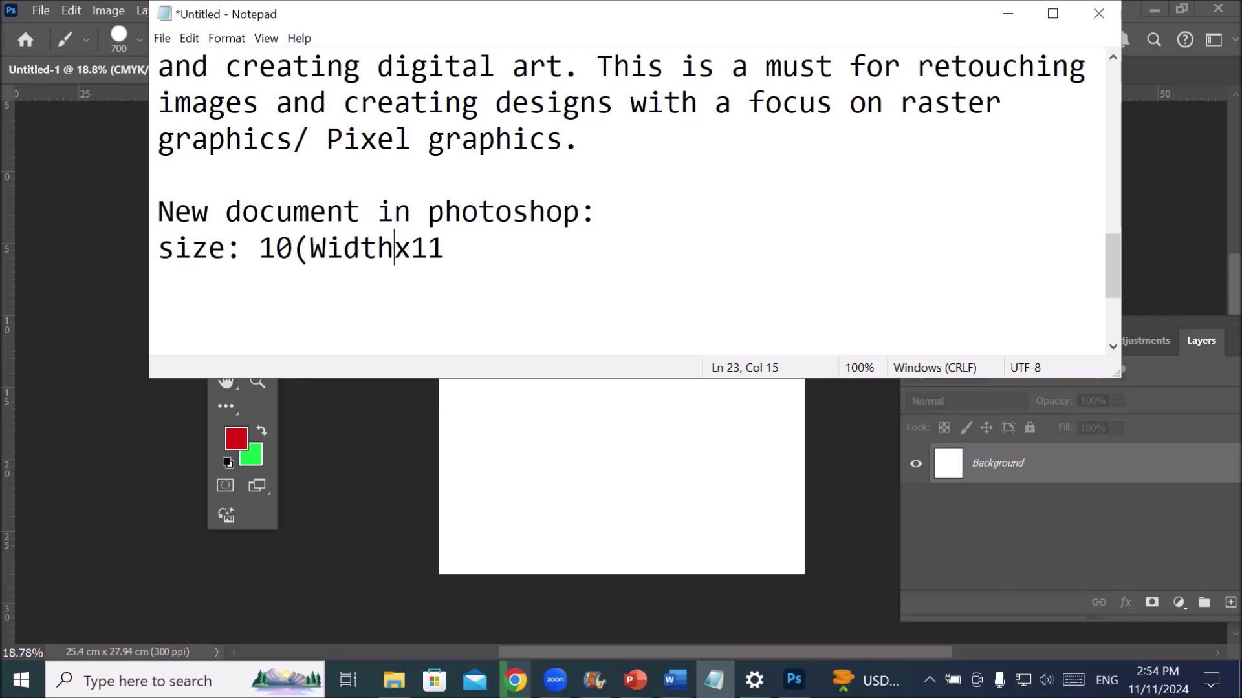
{"action": "type", "text": ")"}
{"action": "key", "text": "Right"}
{"action": "key", "text": "Right"}
{"action": "key", "text": "Right"}
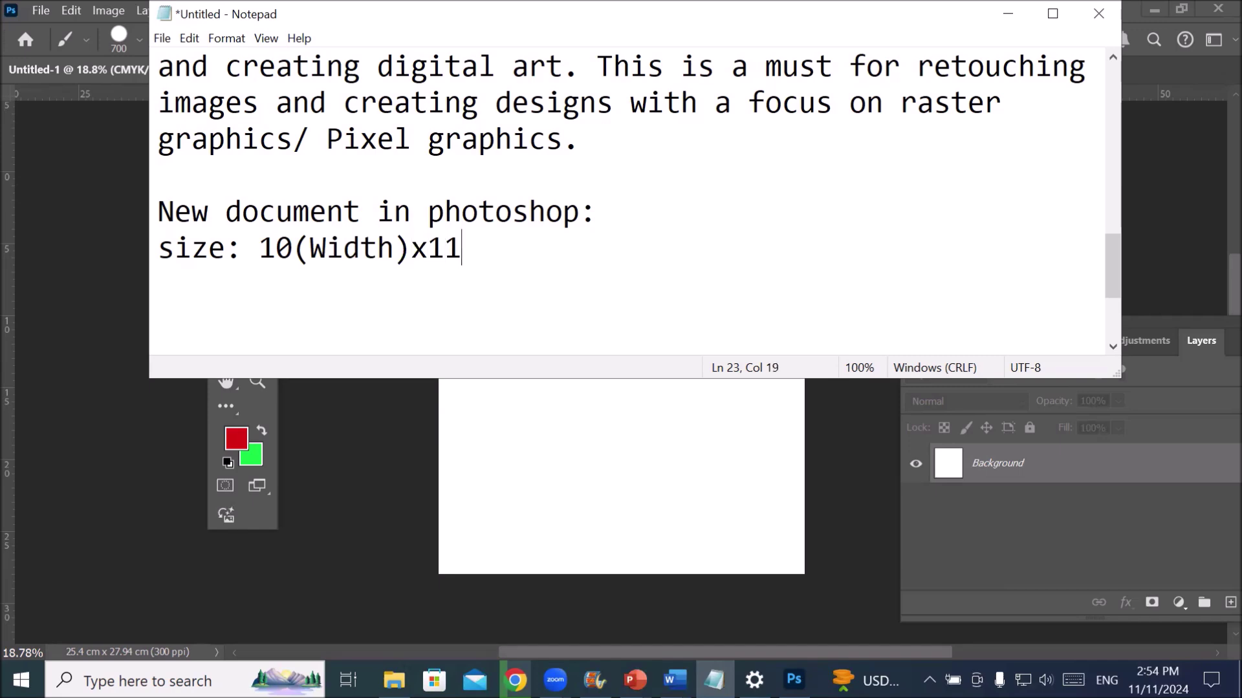
{"action": "type", "text": "(he"}
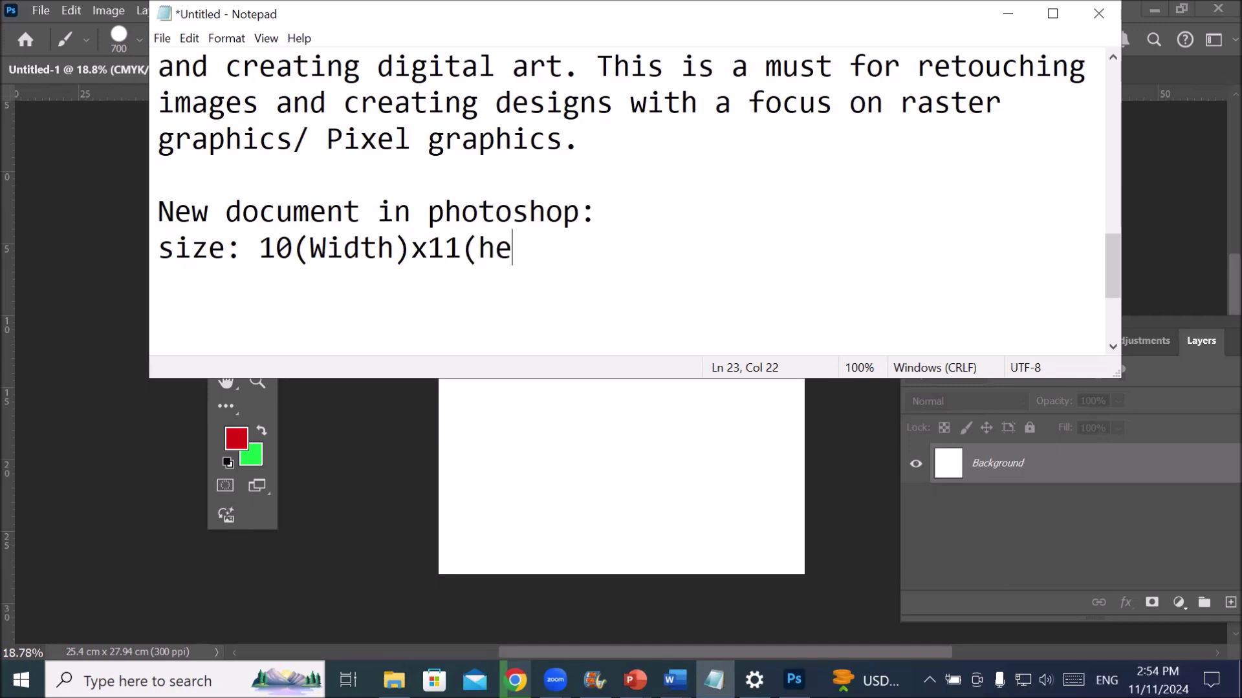
{"action": "type", "text": "ight)"}
{"action": "key", "text": "Return"}
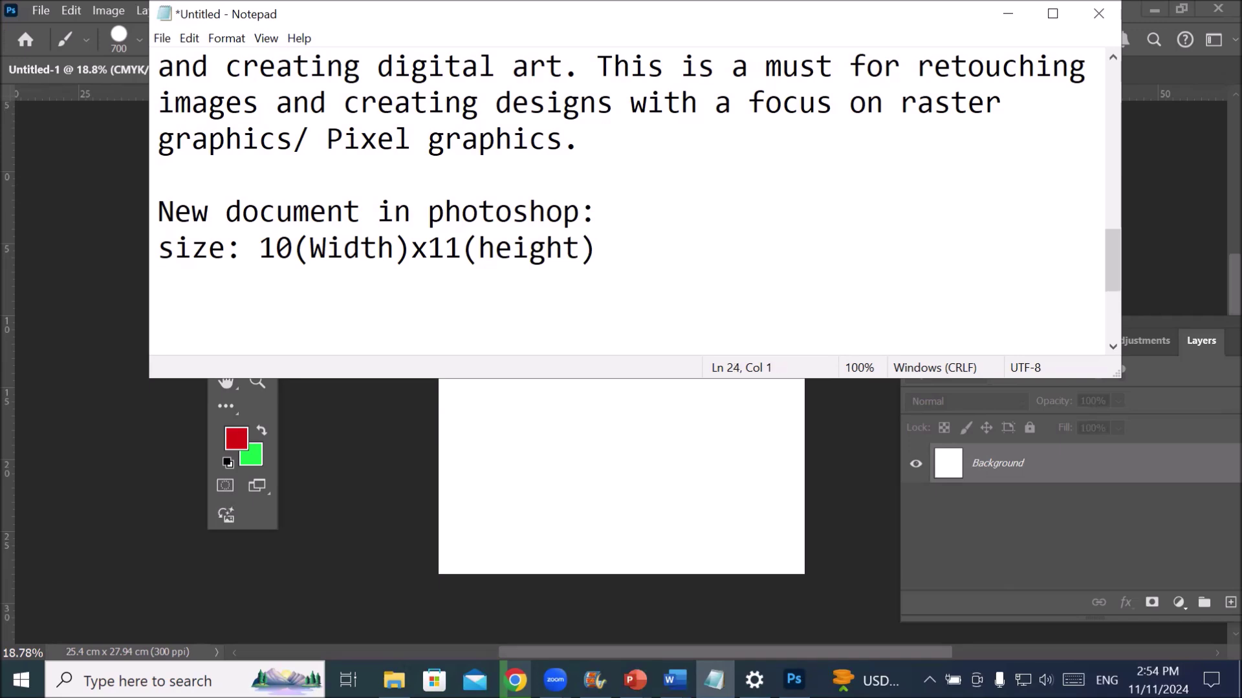
- Add the line 'Unit: pixel(Screen) inches/cm/mm(Print)'
{"action": "type", "text": "Unit:"}
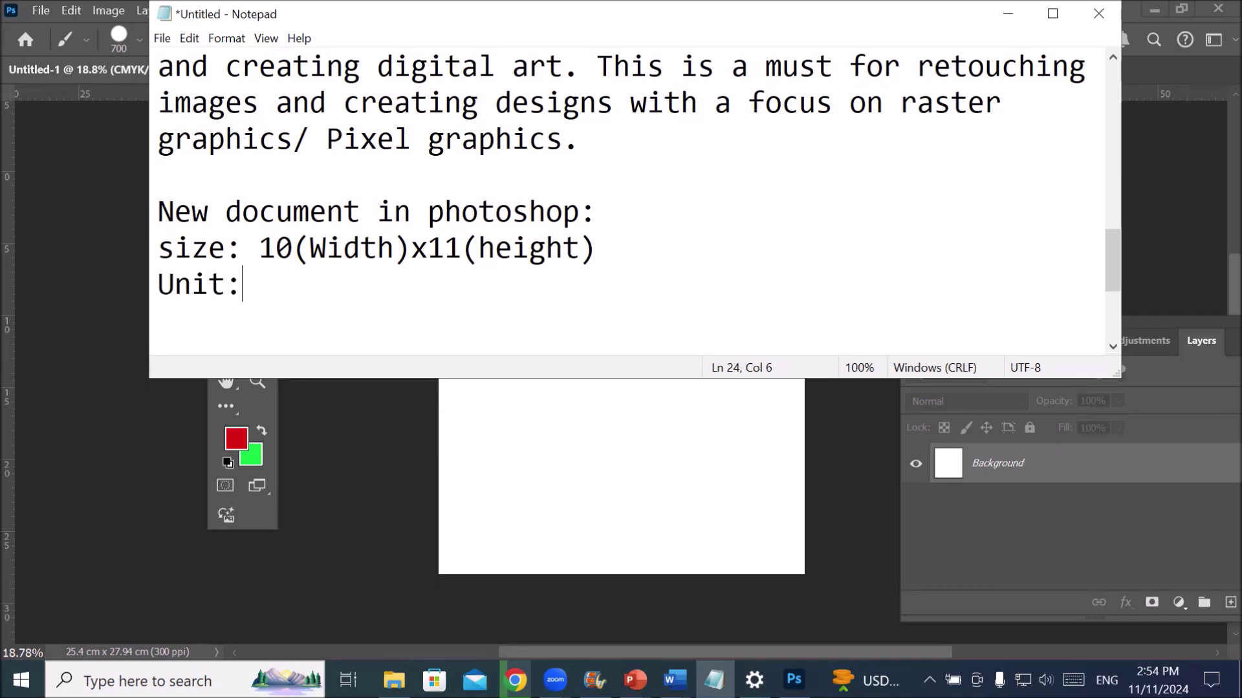
{"action": "type", "text": " pixel("}
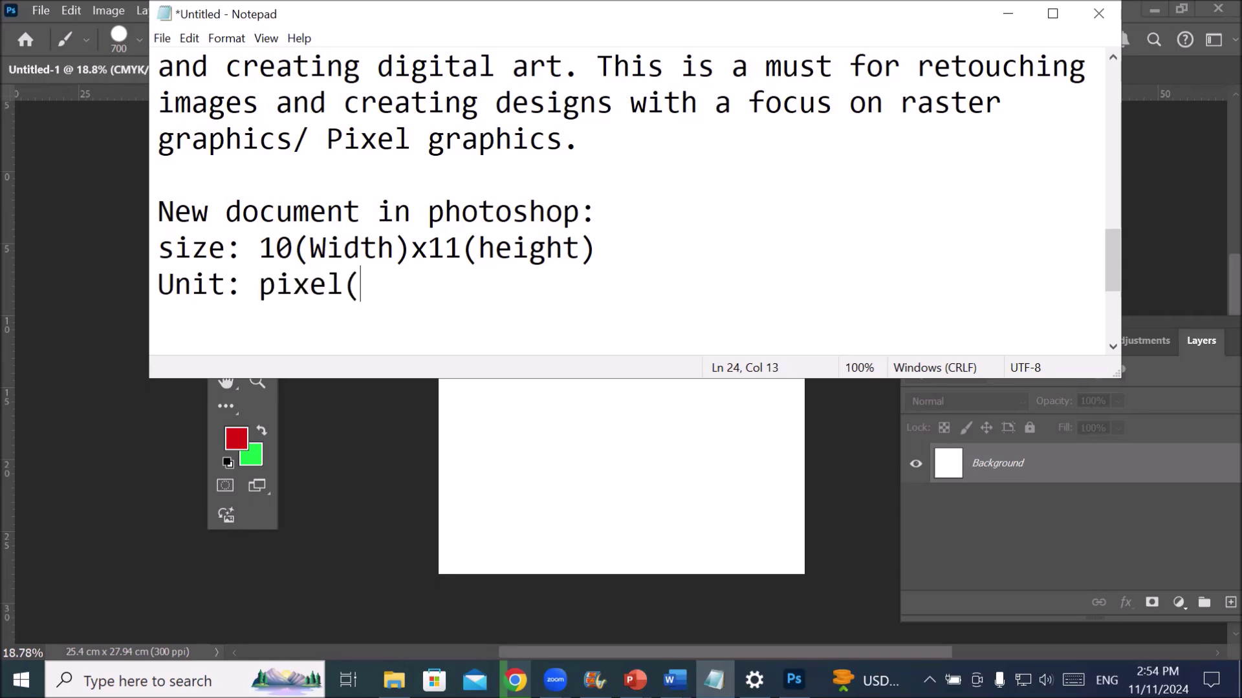
{"action": "type", "text": "Screen)"}
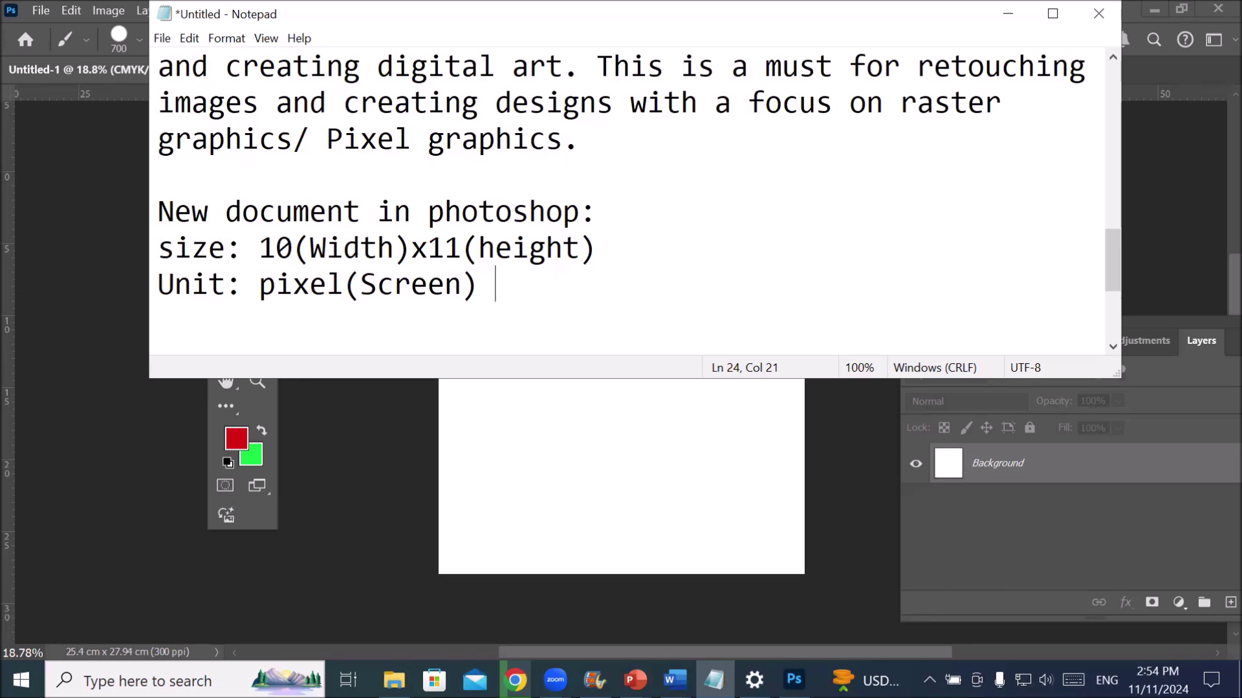
{"action": "type", "text": "Print)"}
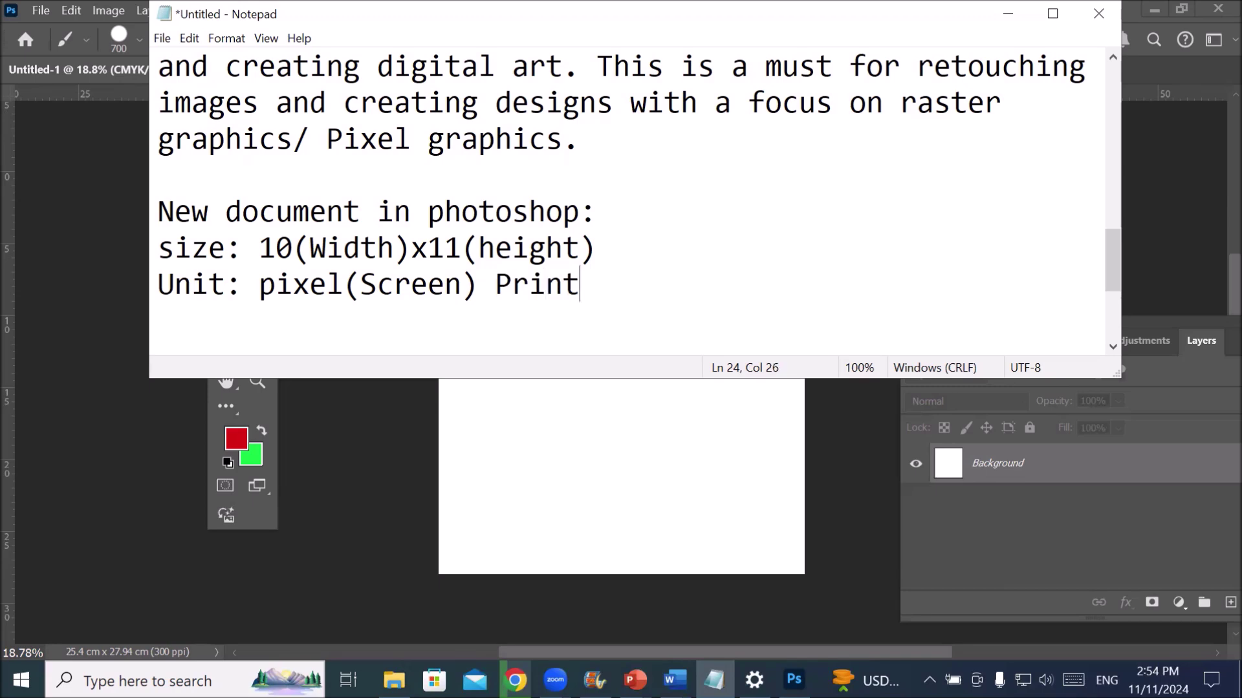
{"action": "key", "text": "Left"}
{"action": "key", "text": "Left"}
{"action": "key", "text": "Left"}
{"action": "key", "text": "Left"}
{"action": "key", "text": "Left"}
{"action": "key", "text": "Left"}
{"action": "type", "text": "("}
{"action": "key", "text": "Left"}
{"action": "type", "text": "inches"}
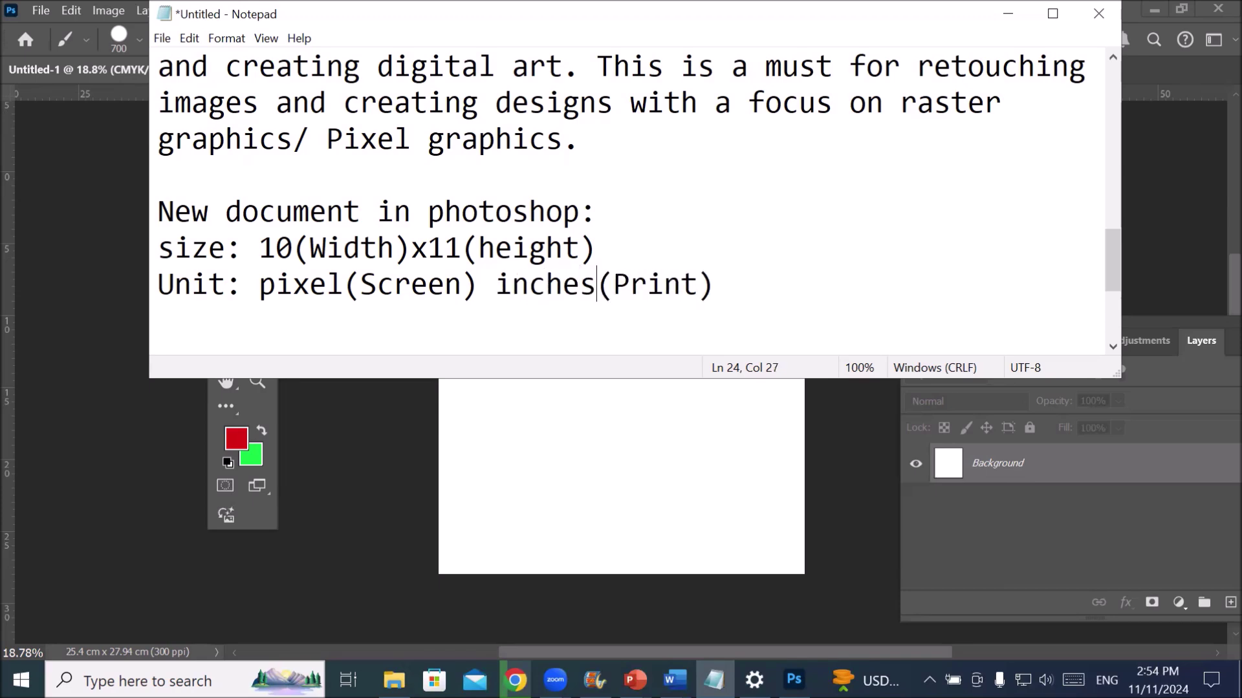
{"action": "type", "text": "/"}
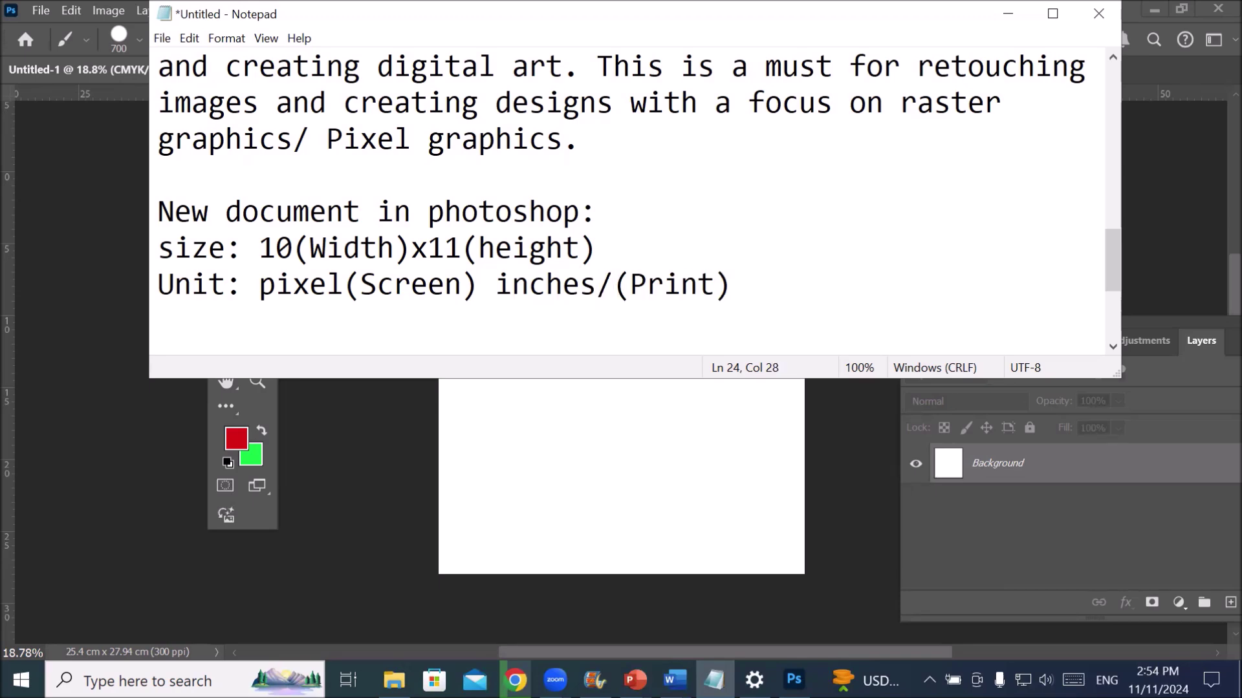
{"action": "type", "text": "cm"}
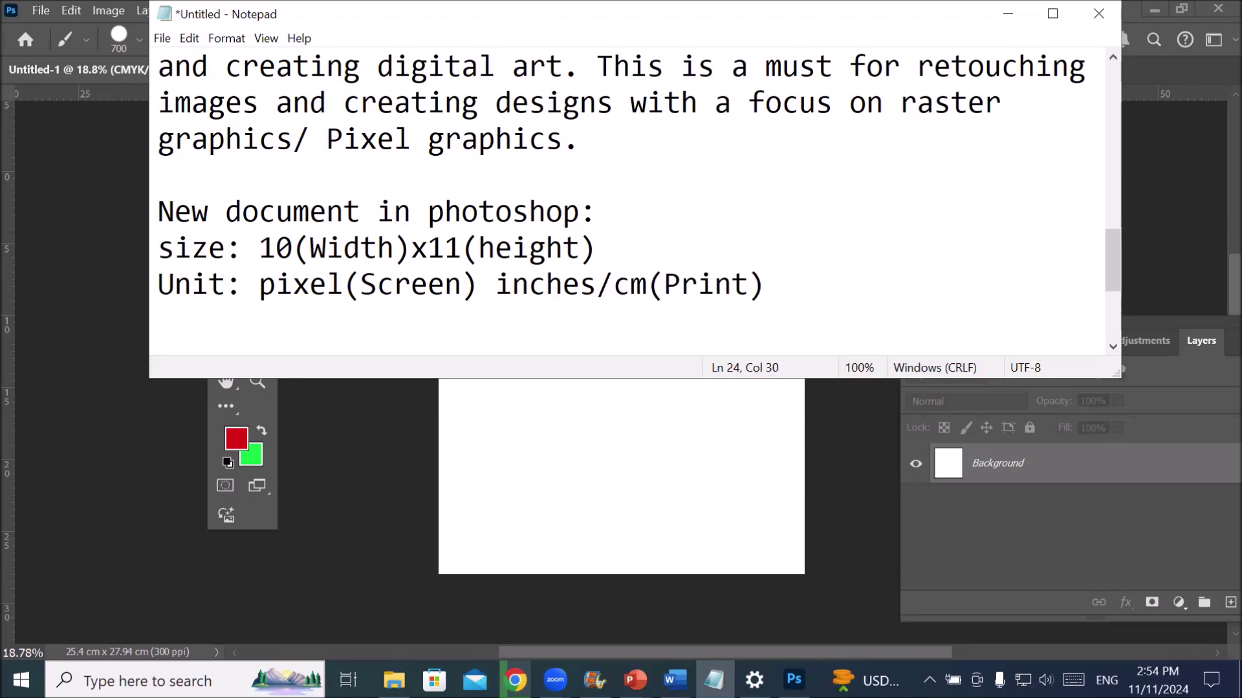
{"action": "type", "text": "/mm"}
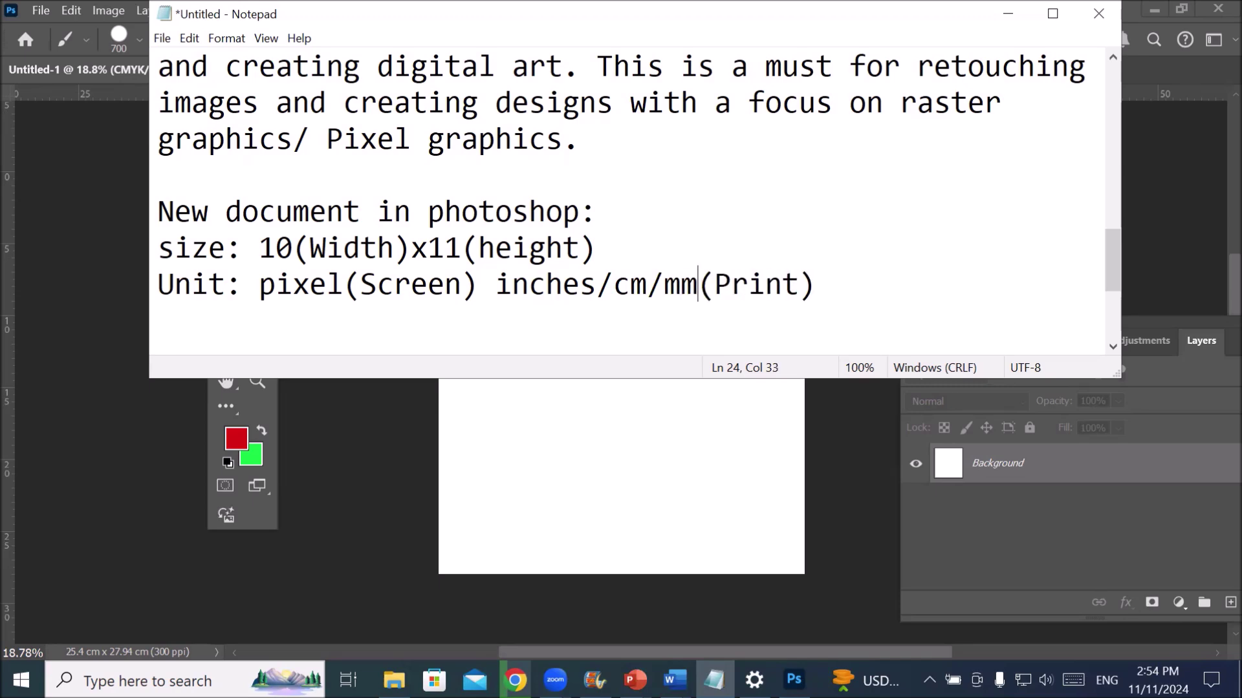
{"action": "left_click", "coordinate": [846, 287]}
{"action": "key", "text": "Return"}
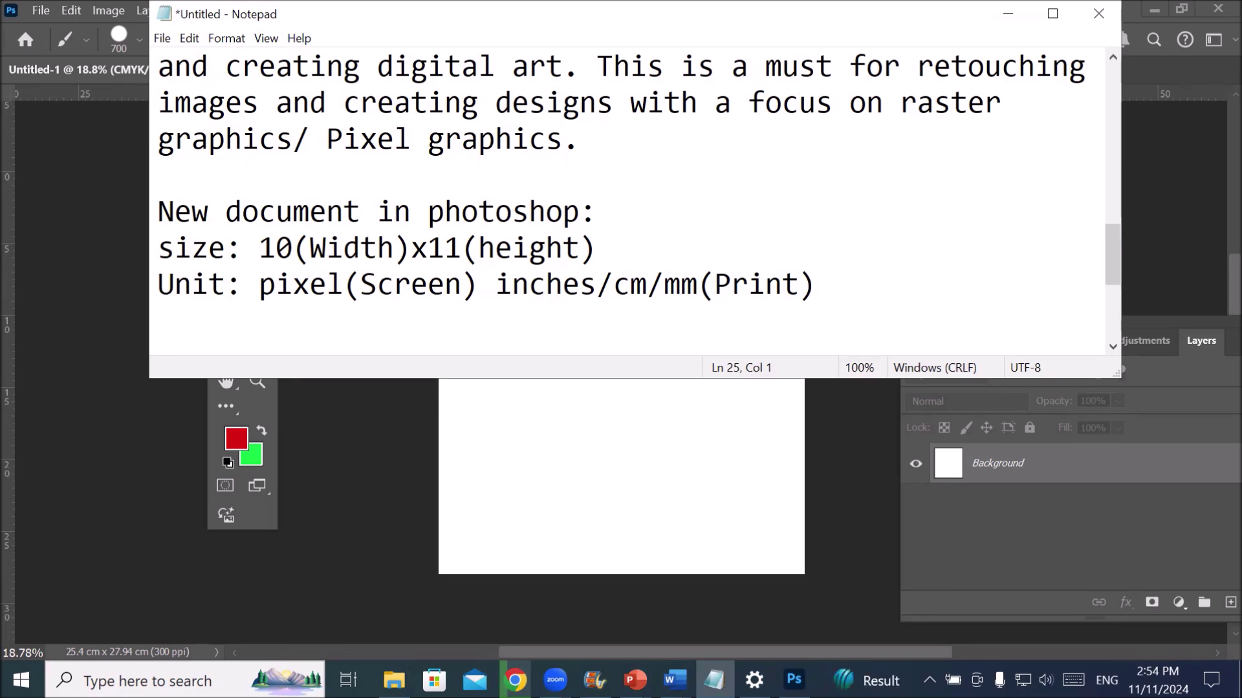
- Add 'Orientation: Portrait/Landscape' and 'Color Mode: RGB(Screen) CMYK(Print)' lines
{"action": "type", "text": "Orientatio"}
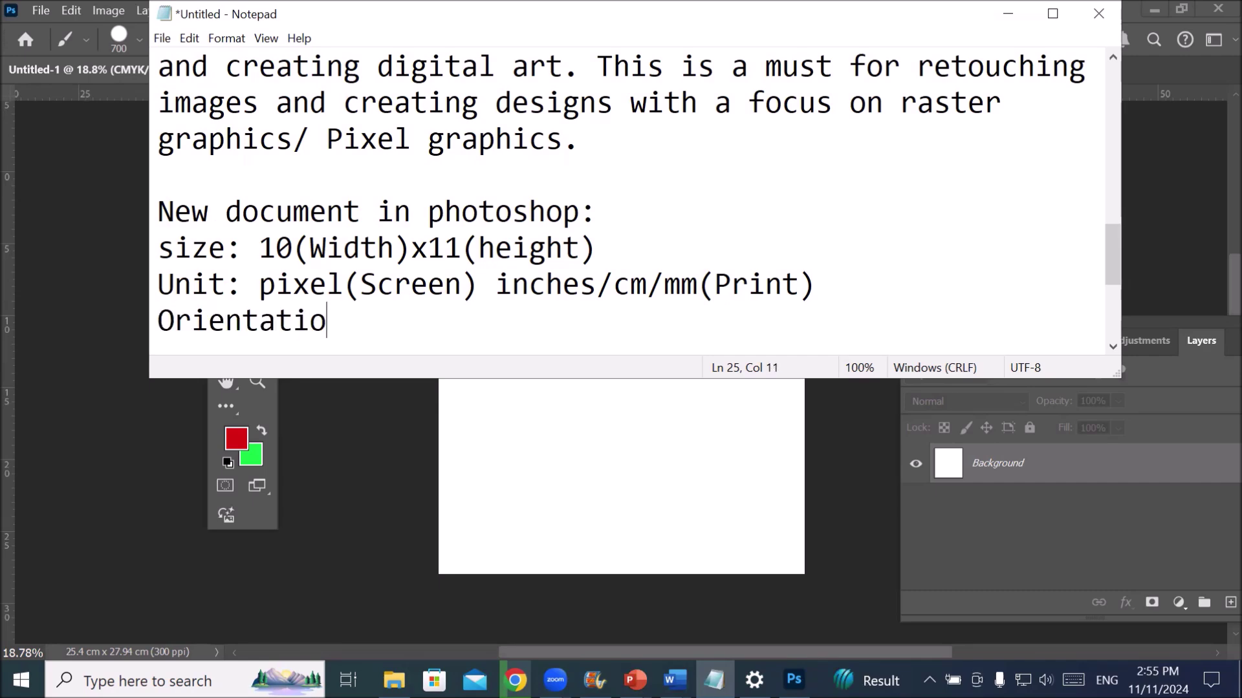
{"action": "type", "text": "n: Portr"}
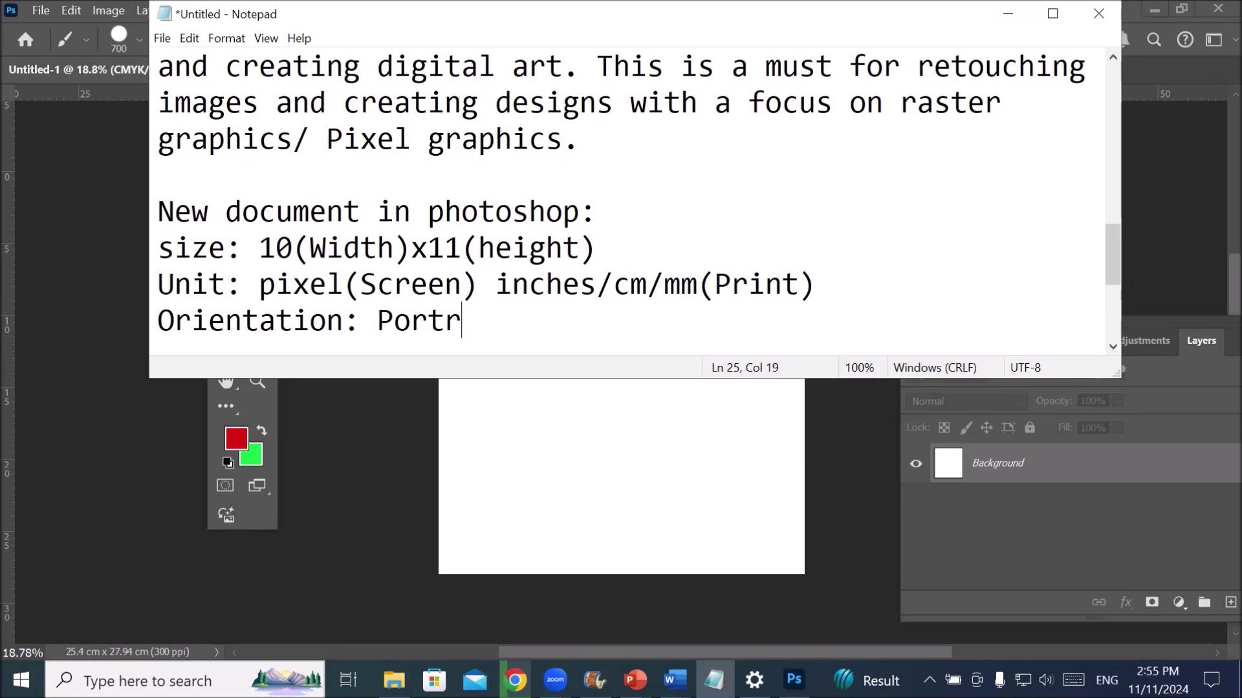
{"action": "type", "text": "ait/"}
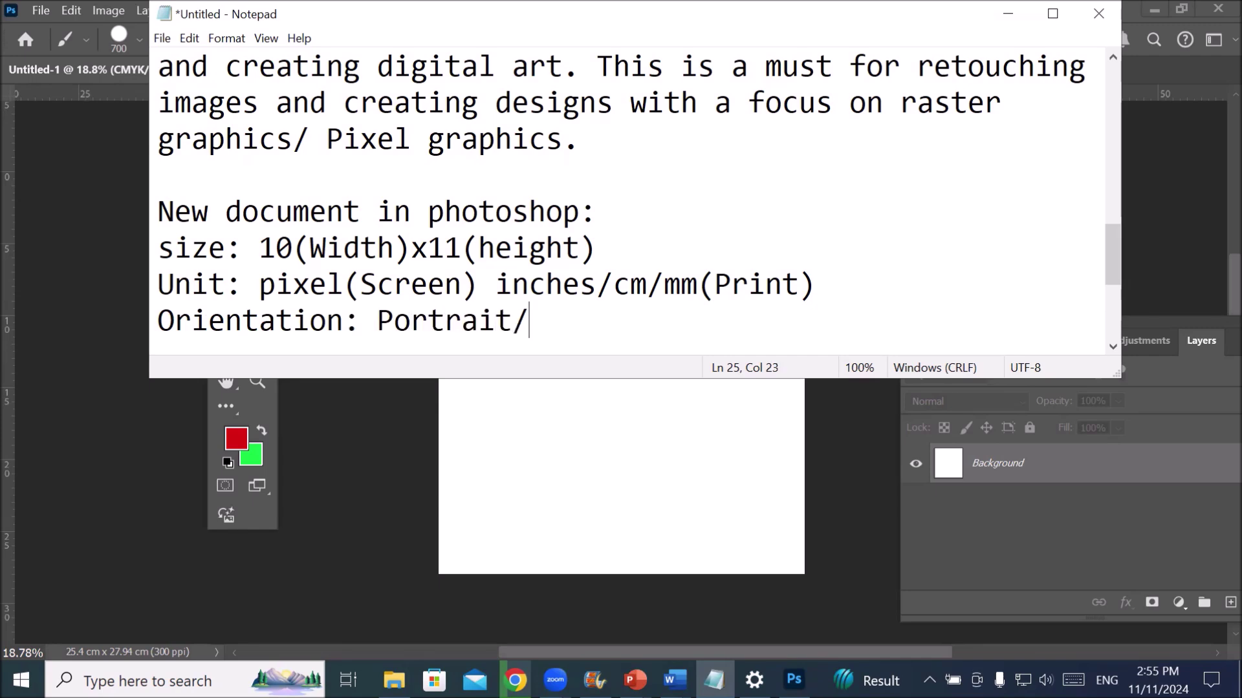
{"action": "type", "text": "Landscape"}
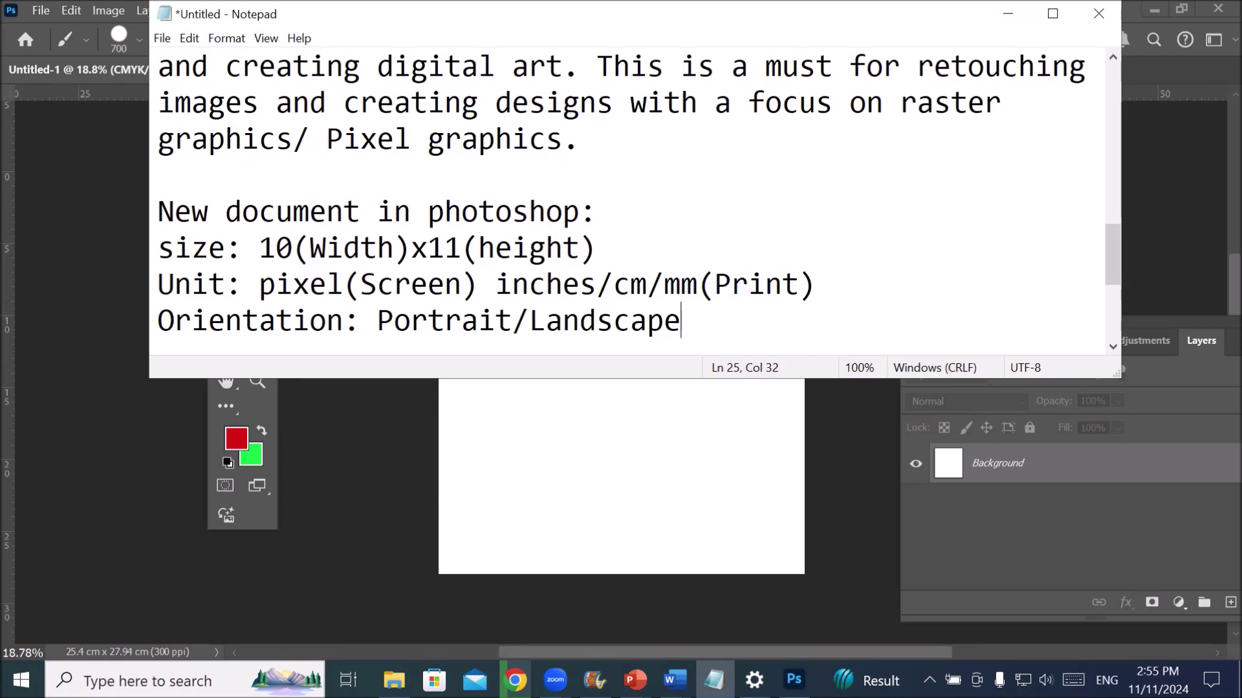
{"action": "key", "text": "Return"}
{"action": "type", "text": "Color Mode: R"}
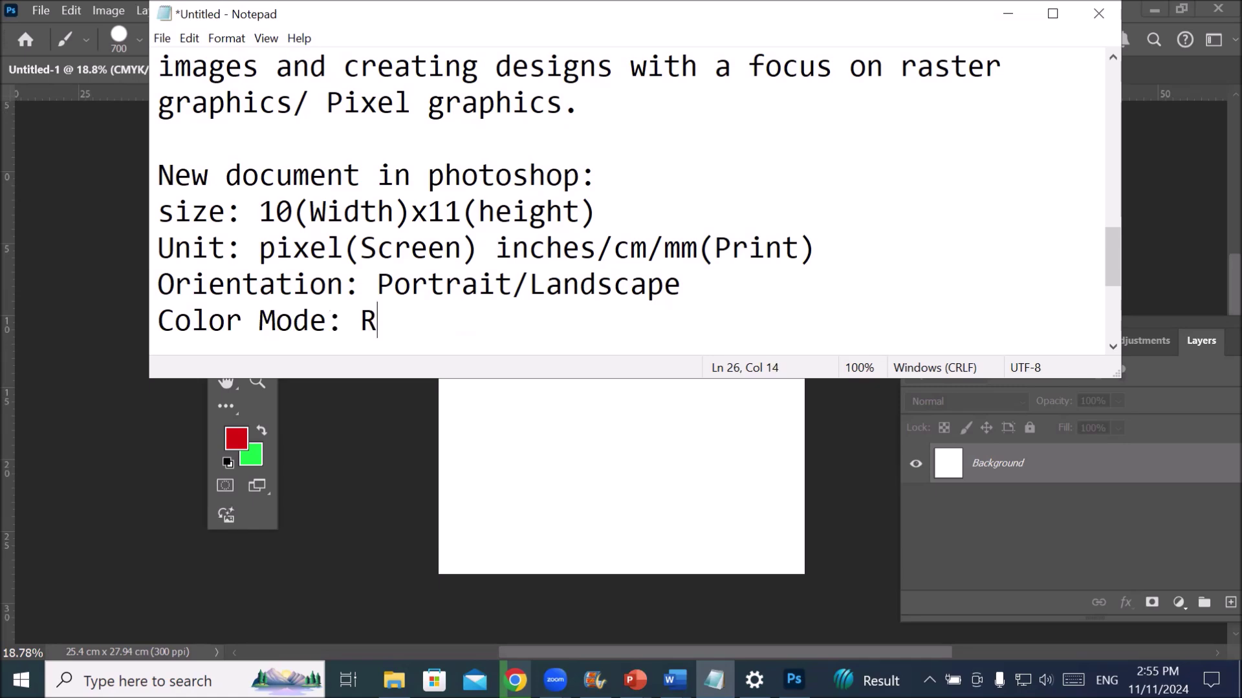
{"action": "type", "text": "GB(Screen) "}
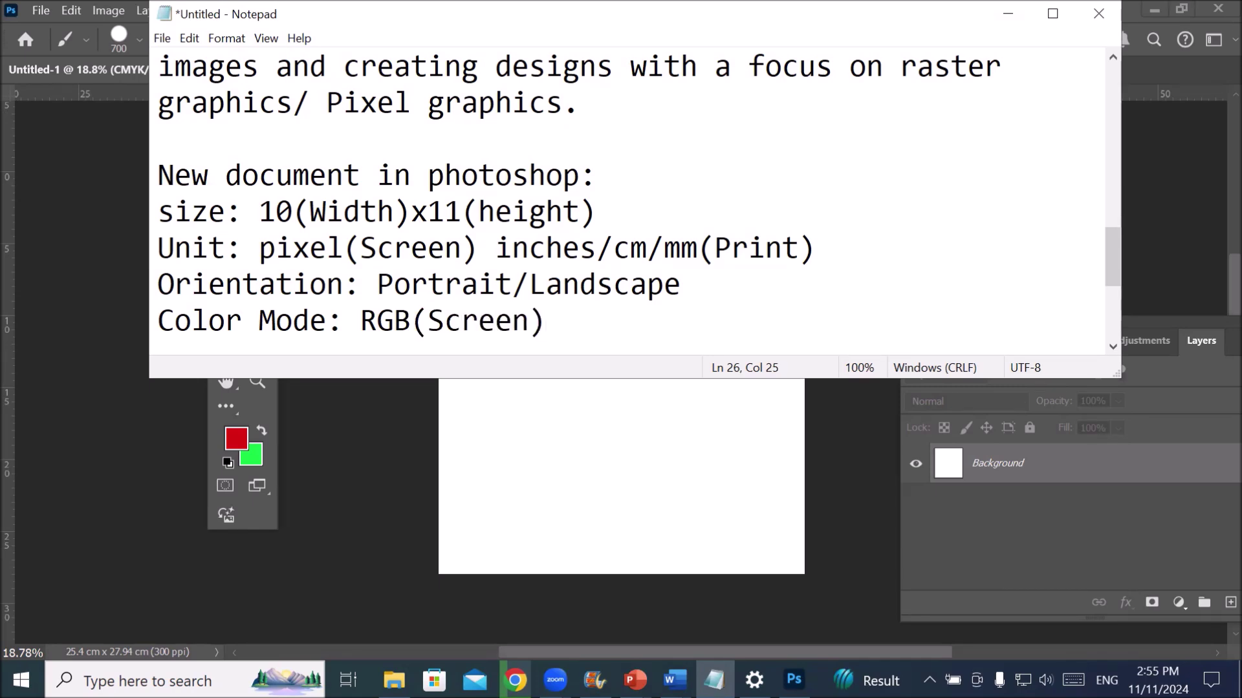
{"action": "type", "text": "CMYK"}
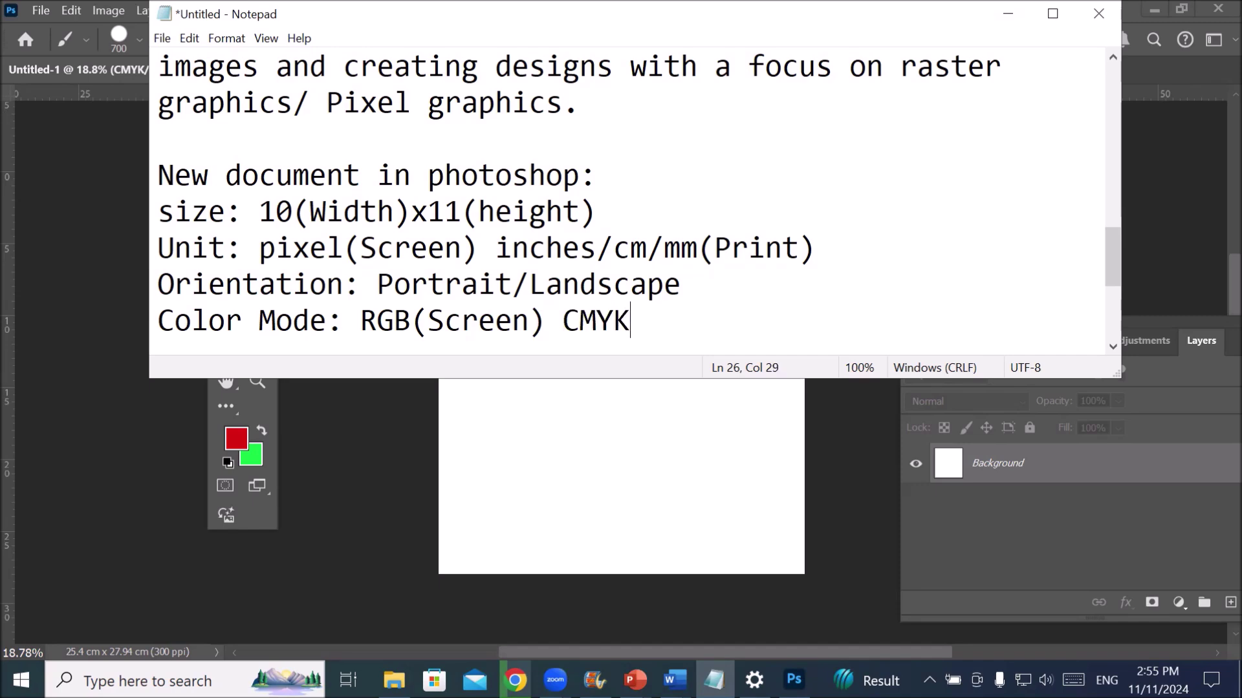
{"action": "type", "text": "("}
{"action": "type", "text": "Print)"}
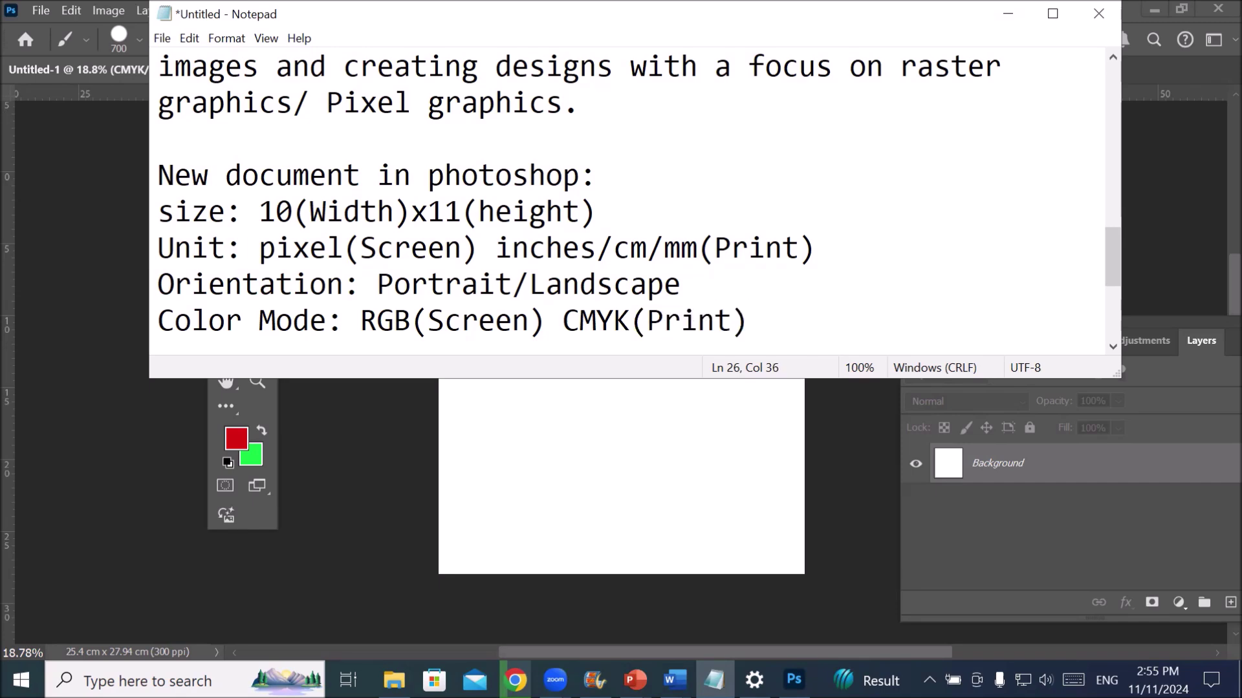
{"action": "key", "text": "Return"}
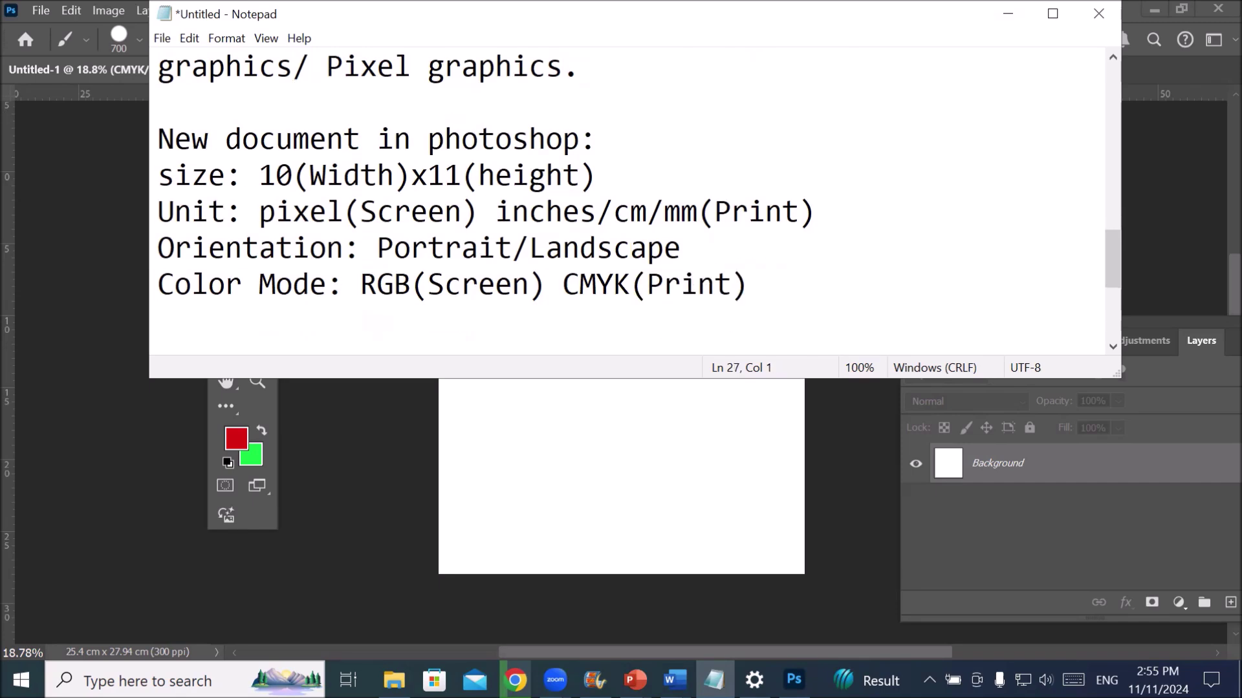
- Add the line 'Resolution: 72dpi(Screen)300dpi(Print)', then minimize Notepad to show Photoshop
{"action": "type", "text": "Resolution"}
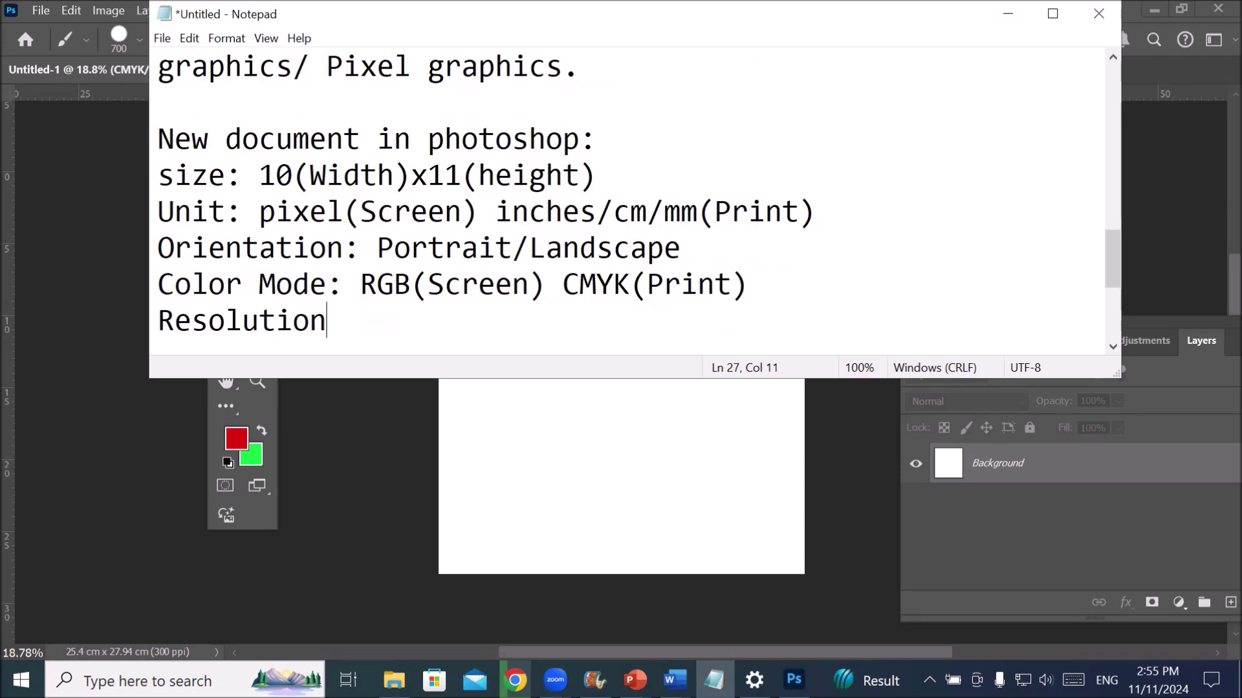
{"action": "type", "text": ": 72("}
{"action": "key", "text": "BackSpace"}
{"action": "type", "text": "dpi"}
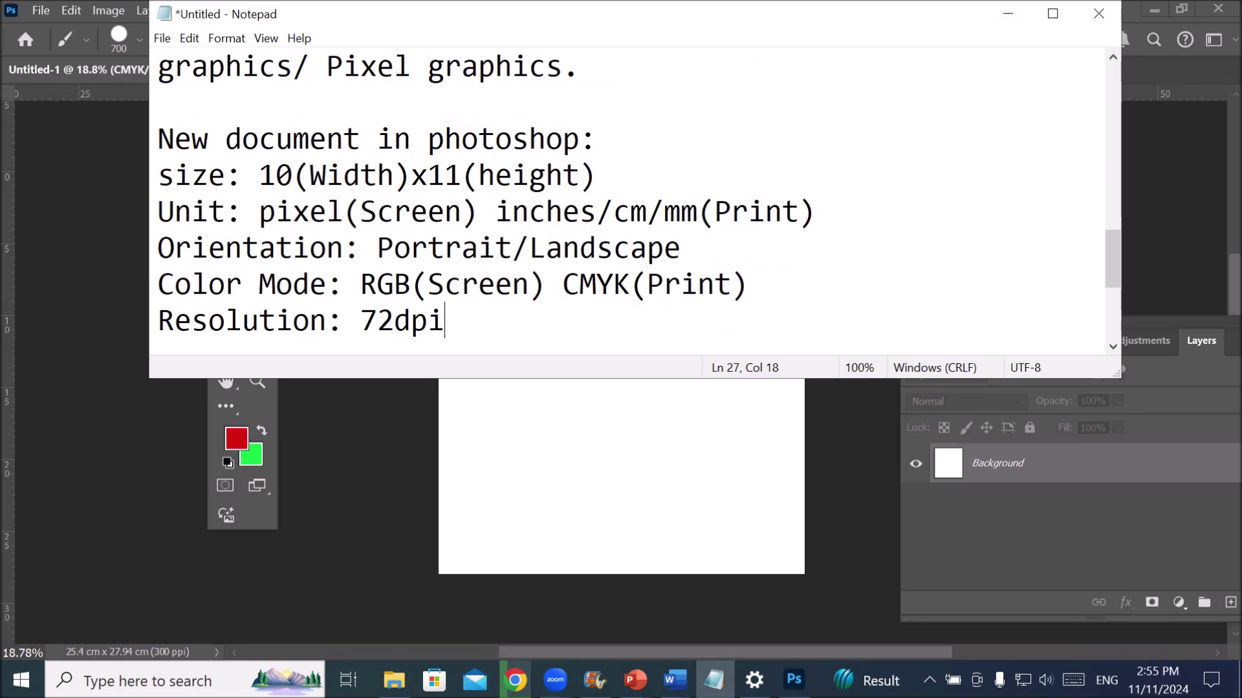
{"action": "key", "text": "Tab"}
{"action": "type", "text": "300"}
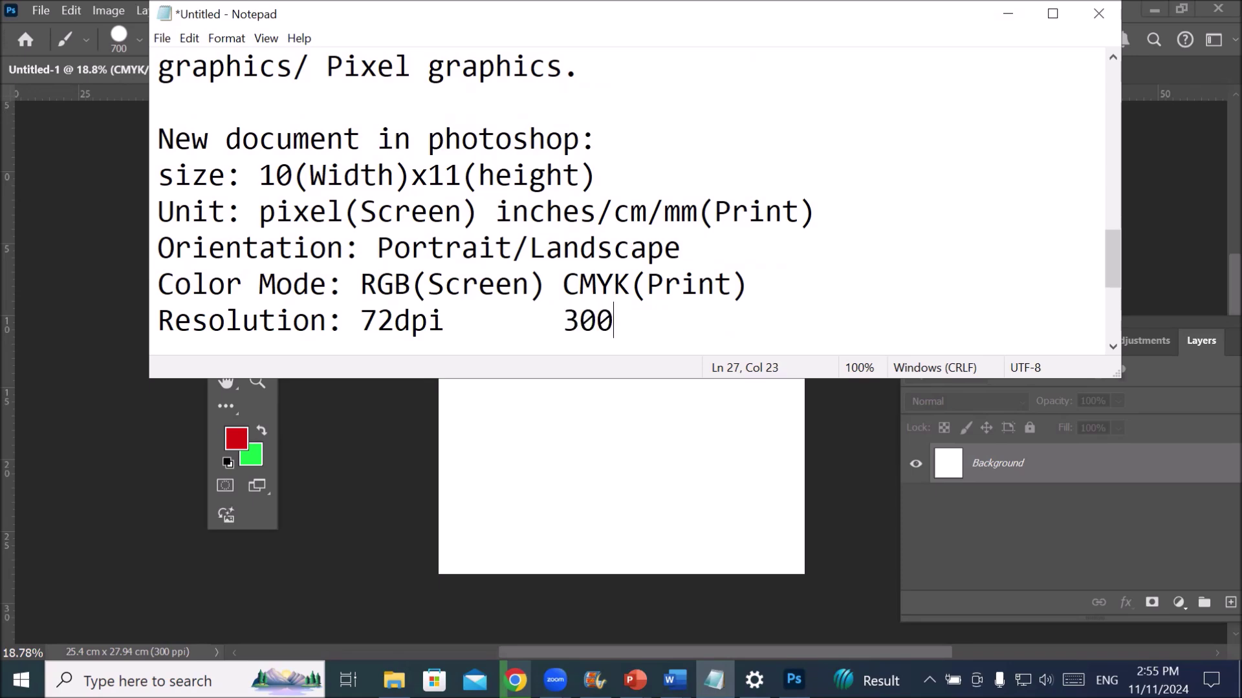
{"action": "type", "text": "("}
{"action": "key", "text": "Left"}
{"action": "type", "text": "dpi"}
{"action": "key", "text": "Right"}
{"action": "type", "text": "Print"}
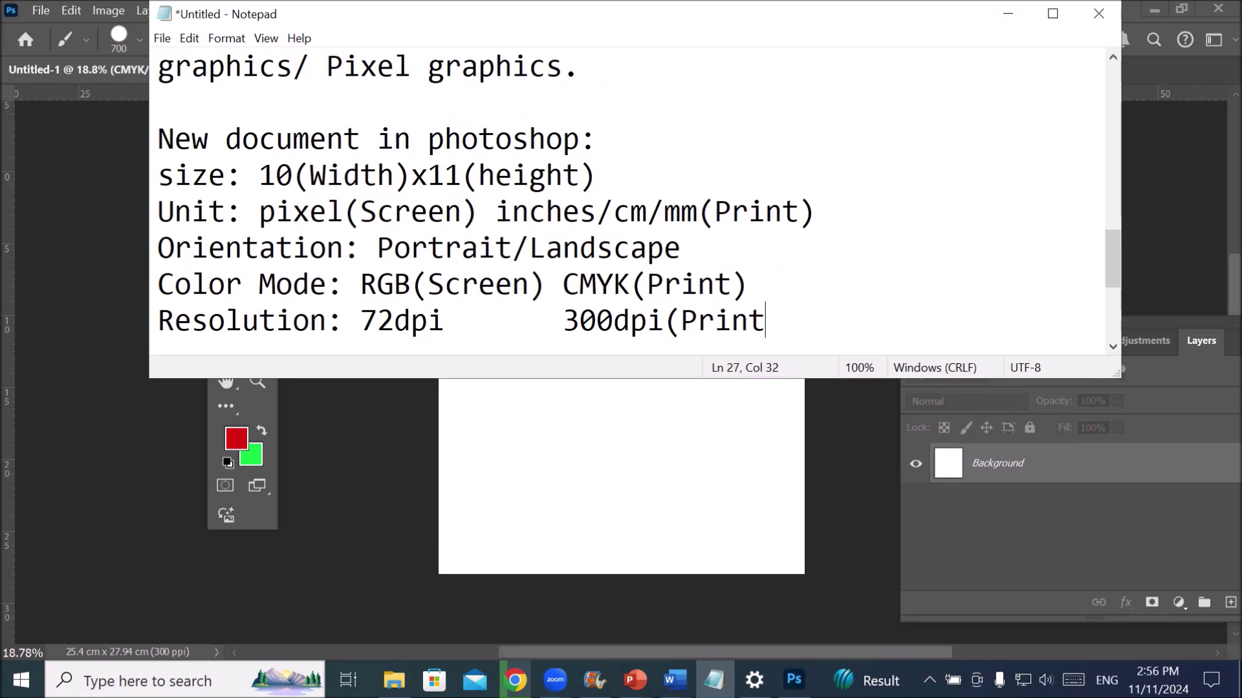
{"action": "type", "text": ")"}
{"action": "left_click", "coordinate": [563, 321]}
{"action": "key", "text": "Left"}
{"action": "key", "text": "Left"}
{"action": "key", "text": "Left"}
{"action": "key", "text": "Left"}
{"action": "key", "text": "Left"}
{"action": "key", "text": "Right"}
{"action": "key", "text": "Right"}
{"action": "key", "text": "Right"}
{"action": "type", "text": "(Screen)"}
{"action": "key", "text": "Delete"}
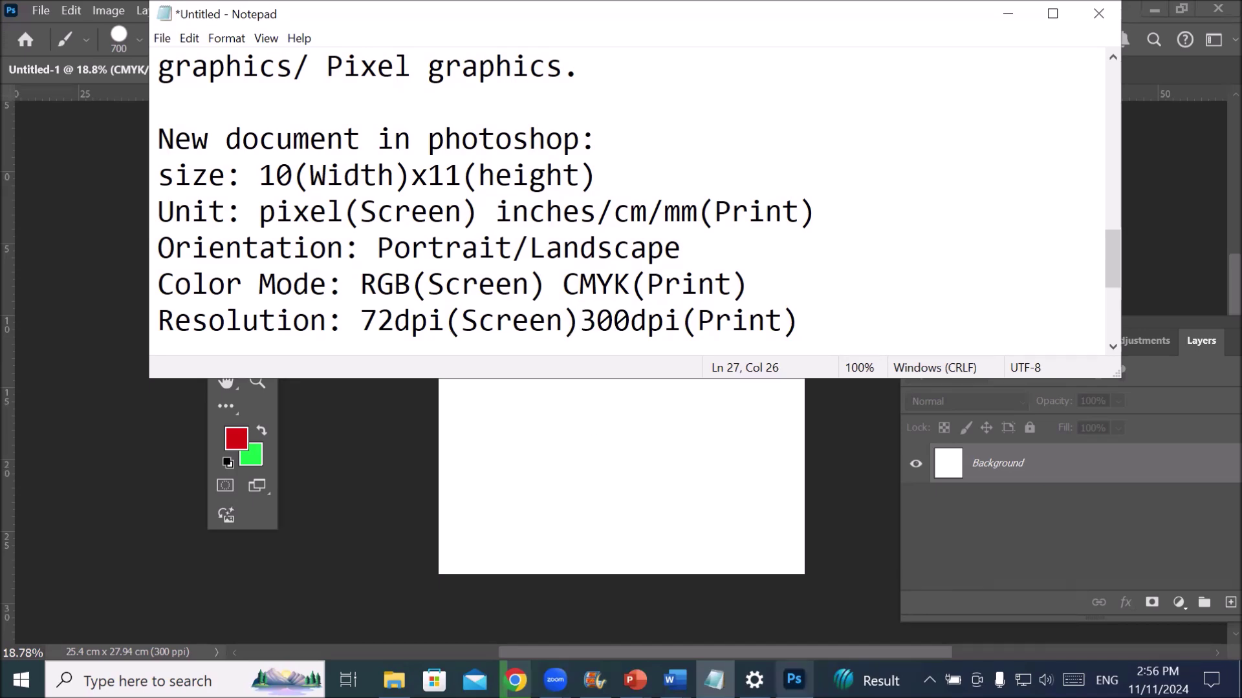
{"action": "left_click", "coordinate": [794, 679]}
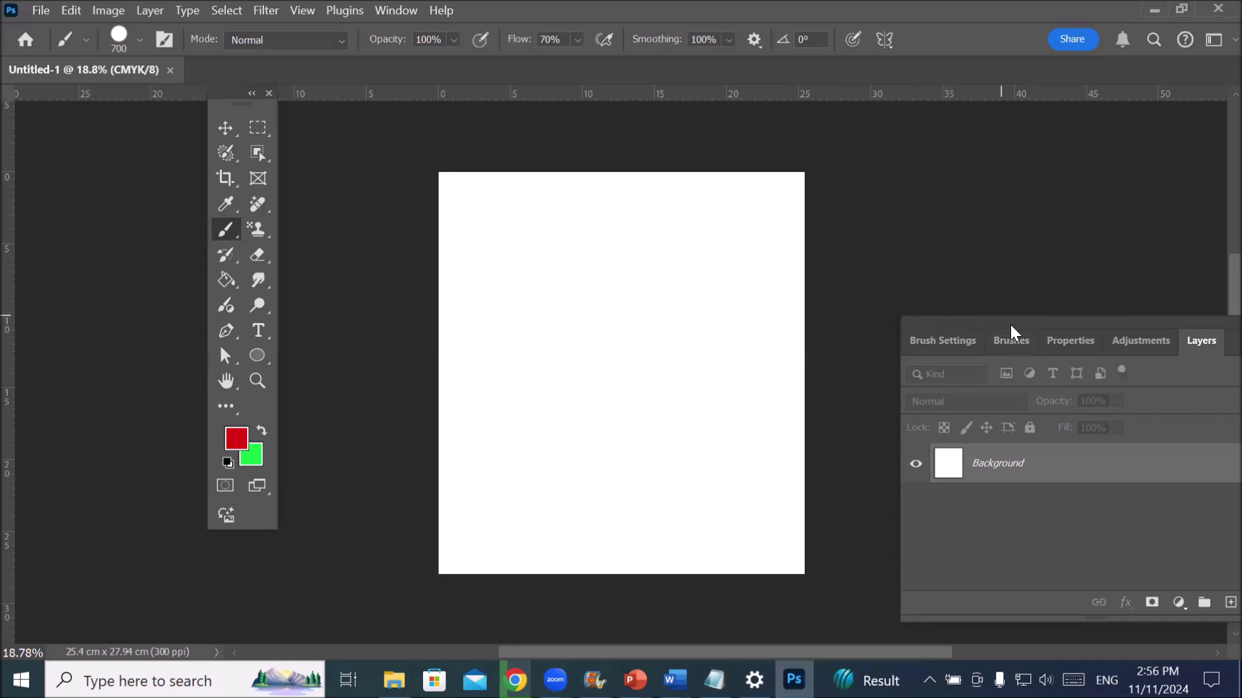
- Float the Layers panel group over the canvas, then return to the Notepad notes
{"action": "left_click_drag", "start_coordinate": [1012, 328], "coordinate": [802, 222]}
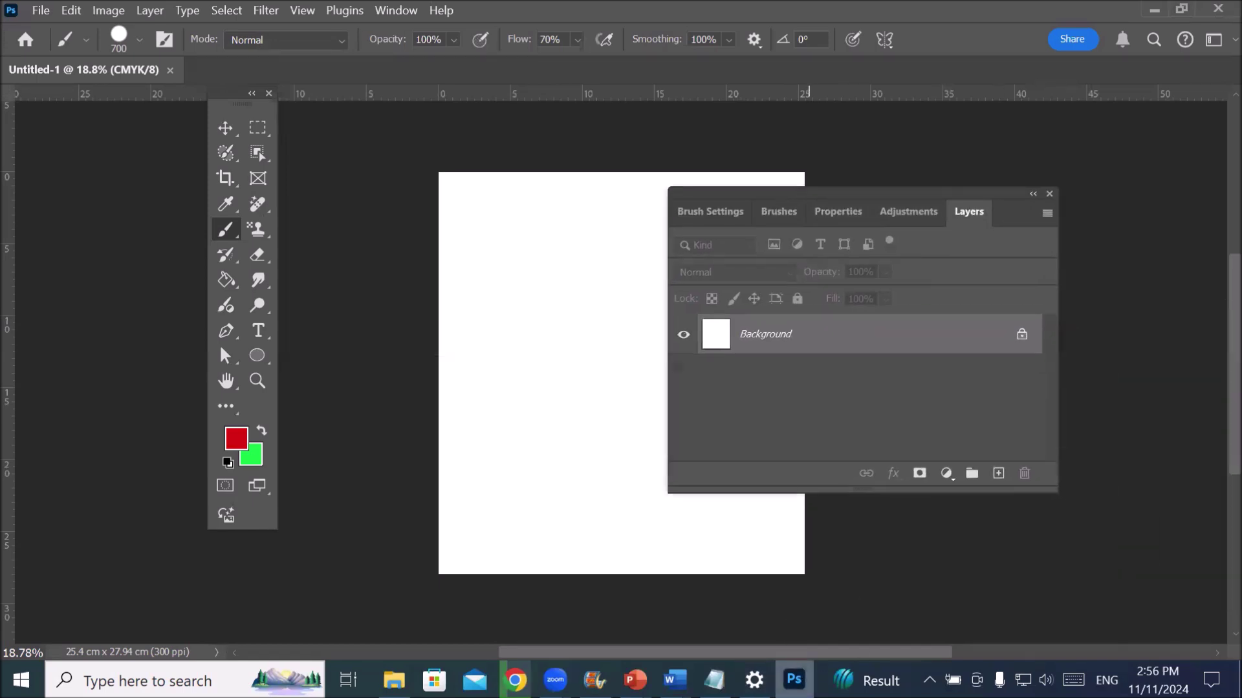
{"action": "left_click", "coordinate": [714, 680]}
{"action": "left_click", "coordinate": [828, 329]}
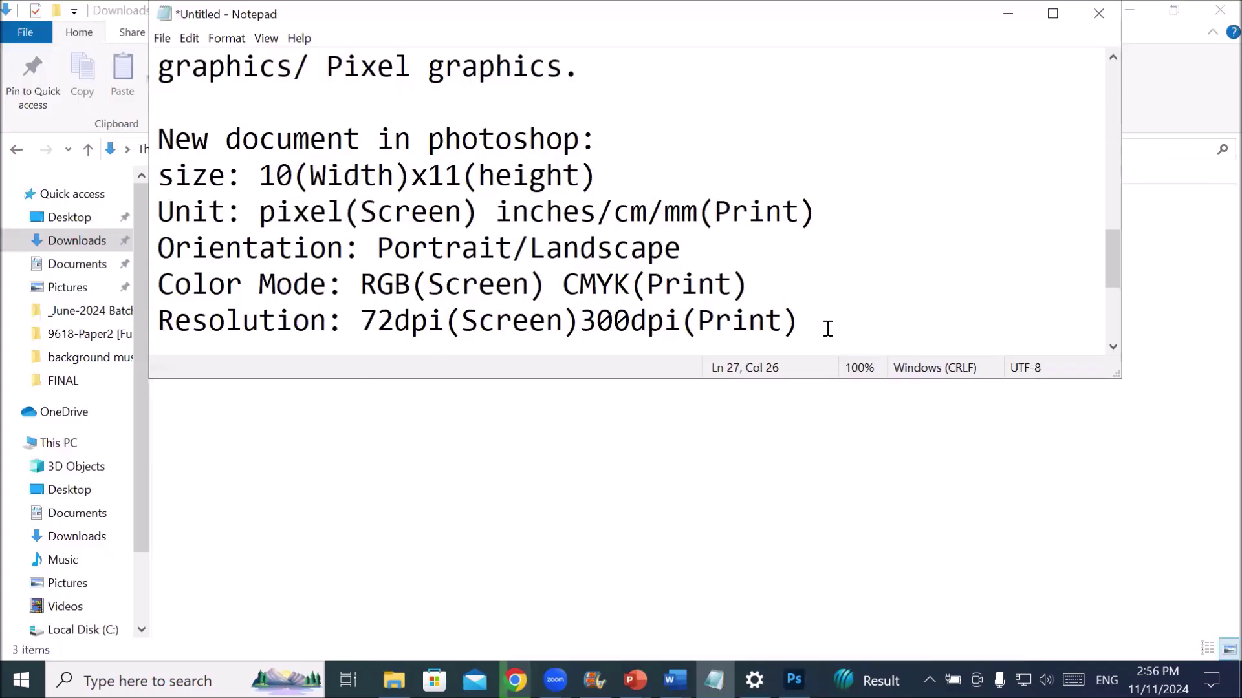
- Add the line 'Workspace (essential- 14 panels; Core - 4 panel)'
{"action": "key", "text": "Return"}
{"action": "key", "text": "Return"}
{"action": "key", "text": "Return"}
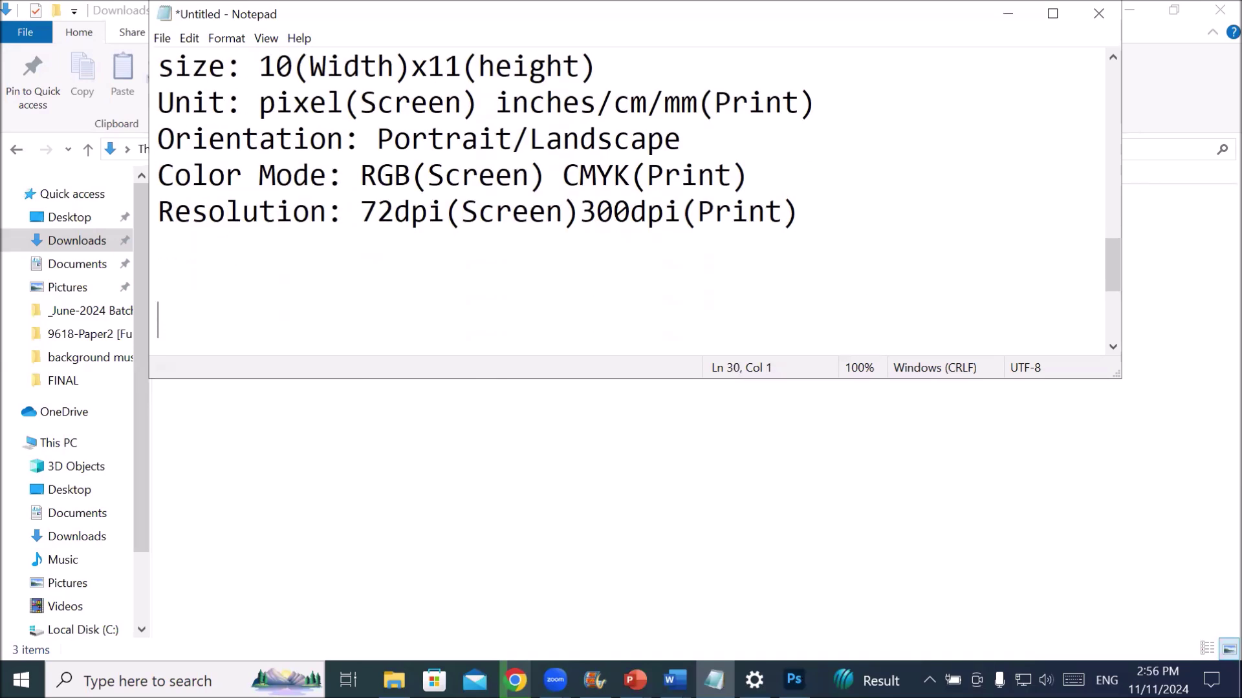
{"action": "type", "text": "Workspa"}
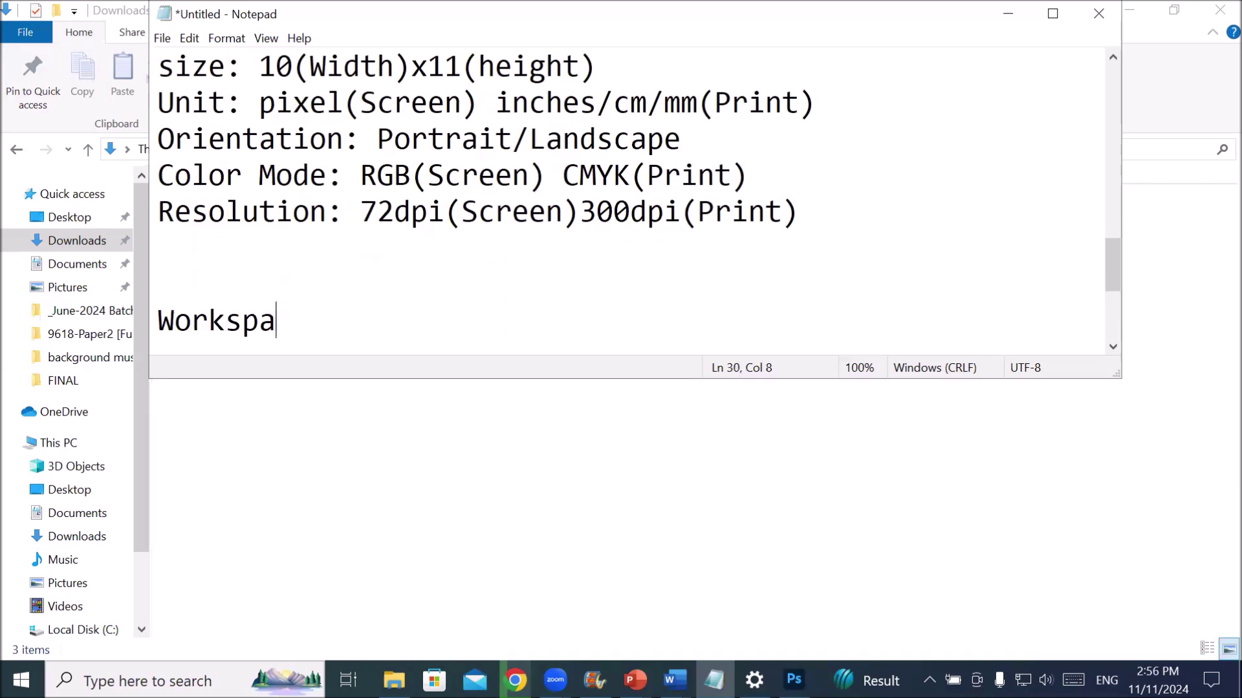
{"action": "type", "text": "ce (ess"}
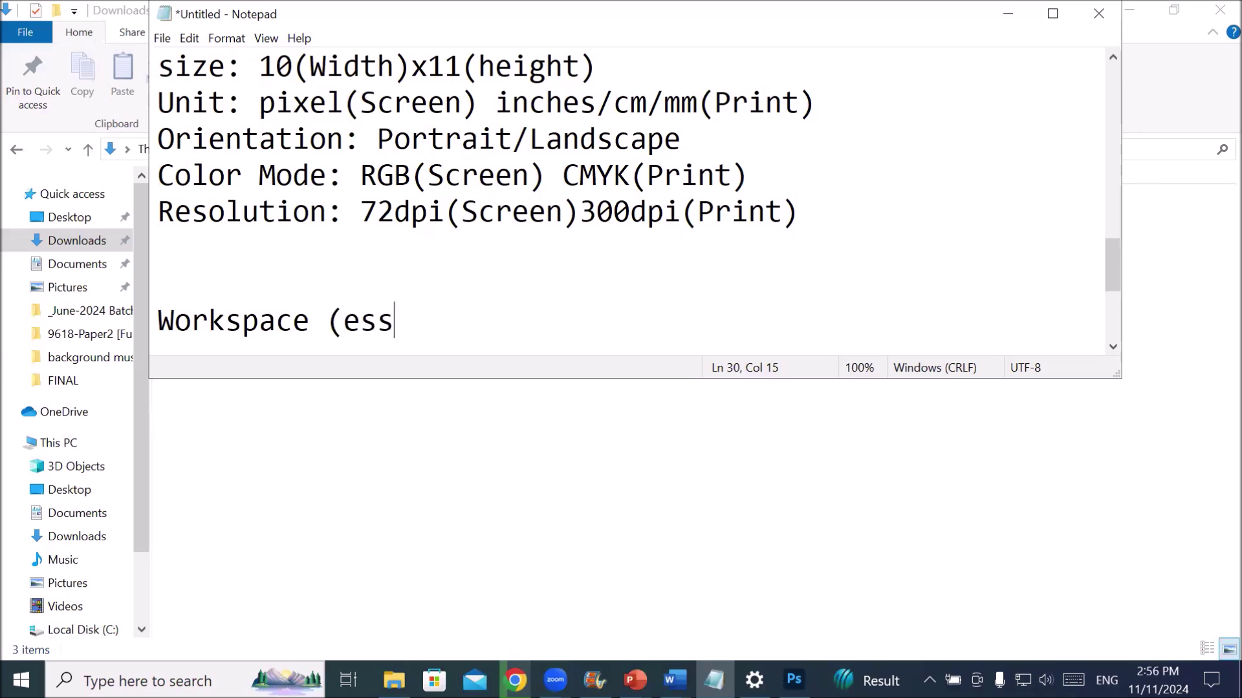
{"action": "type", "text": "ential"}
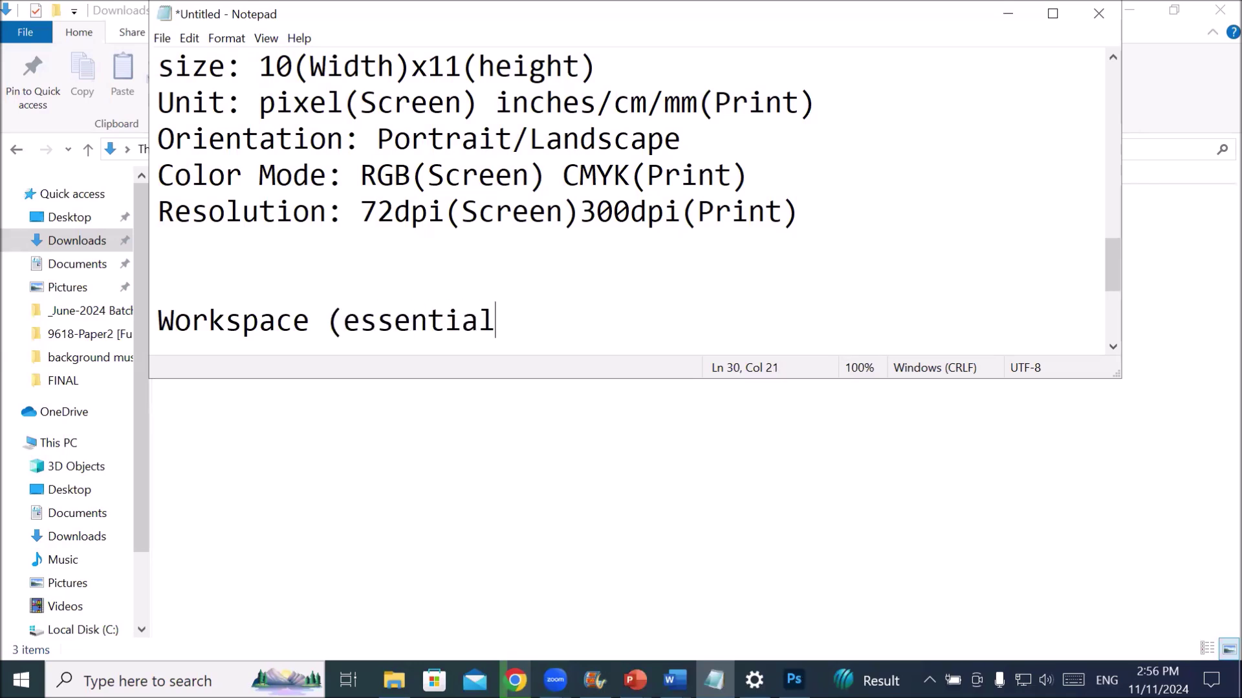
{"action": "type", "text": "- 14 panels)"}
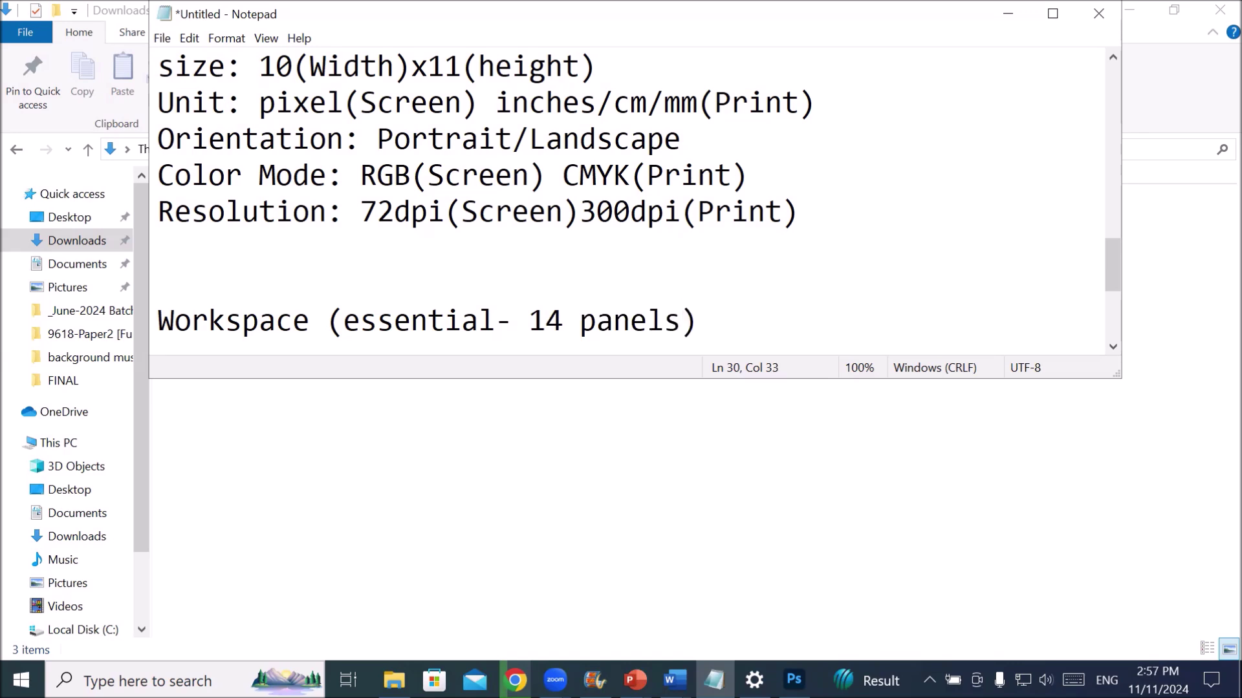
{"action": "key", "text": "Return"}
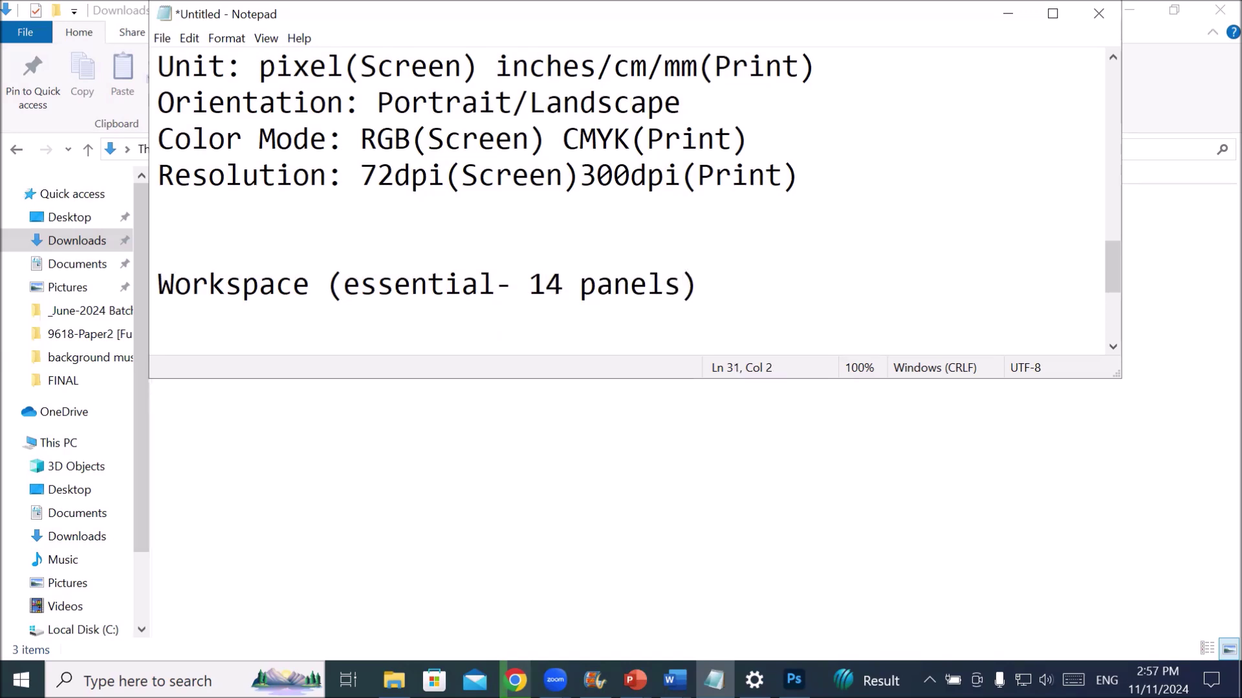
{"action": "left_click", "coordinate": [293, 284]}
{"action": "left_click", "coordinate": [681, 284]}
{"action": "type", "text": "; Core"}
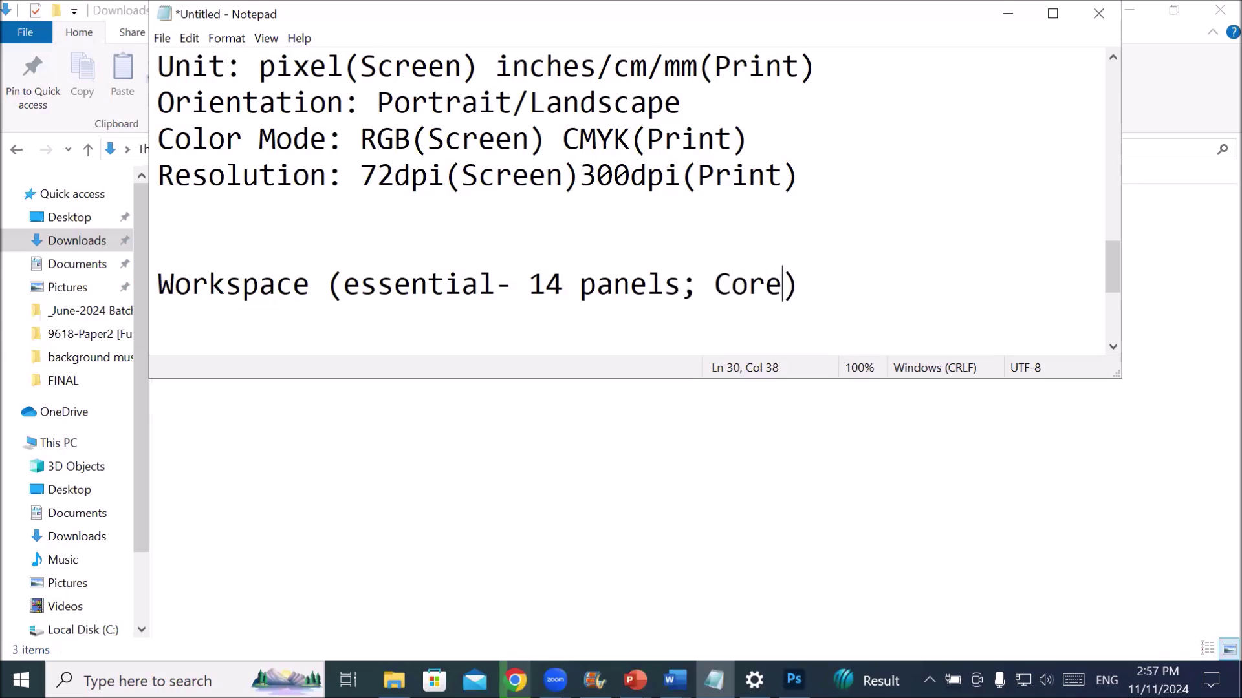
{"action": "type", "text": " - 4 panel"}
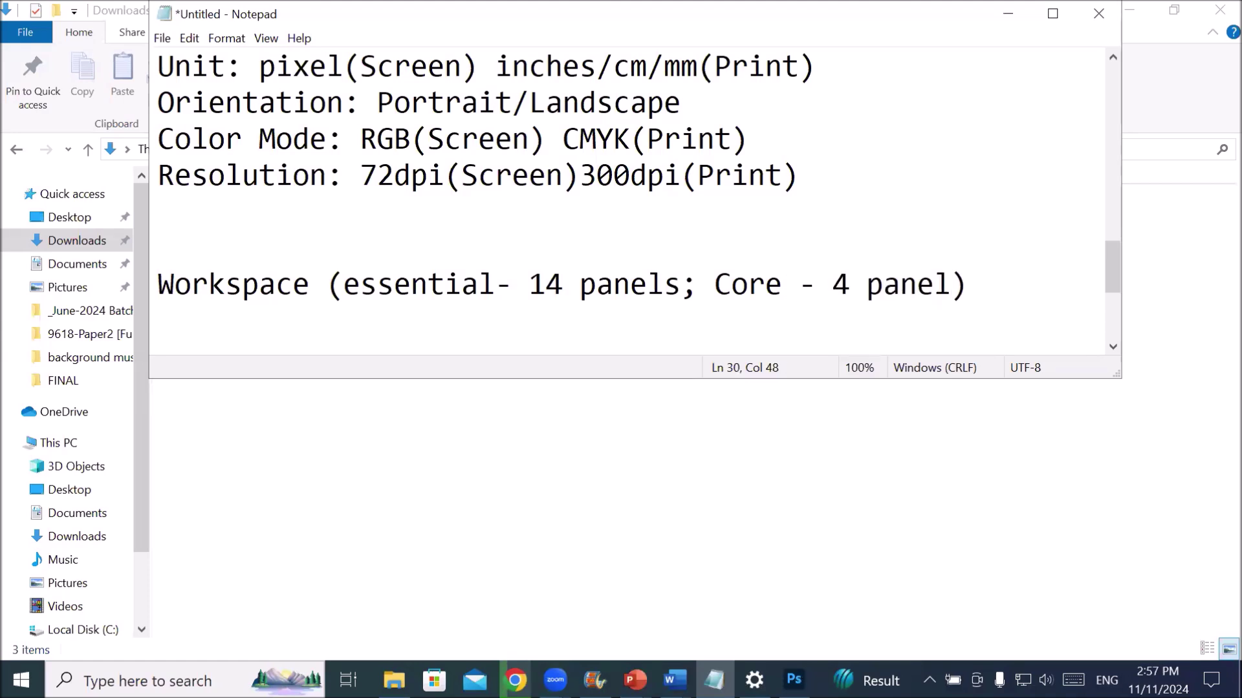
{"action": "key", "text": "End"}
{"action": "key", "text": "Return"}
- Add a question about creating your own workspace, followed by a 'steps:' line
{"action": "type", "text": "How to c"}
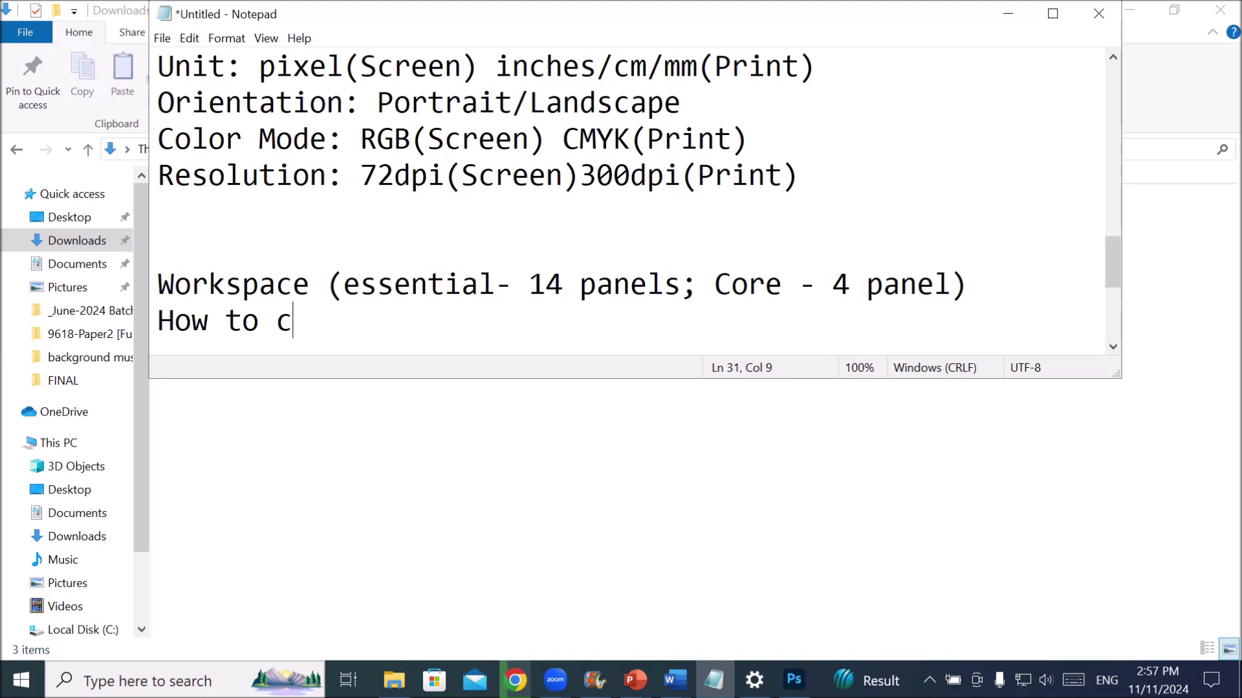
{"action": "type", "text": "reate o"}
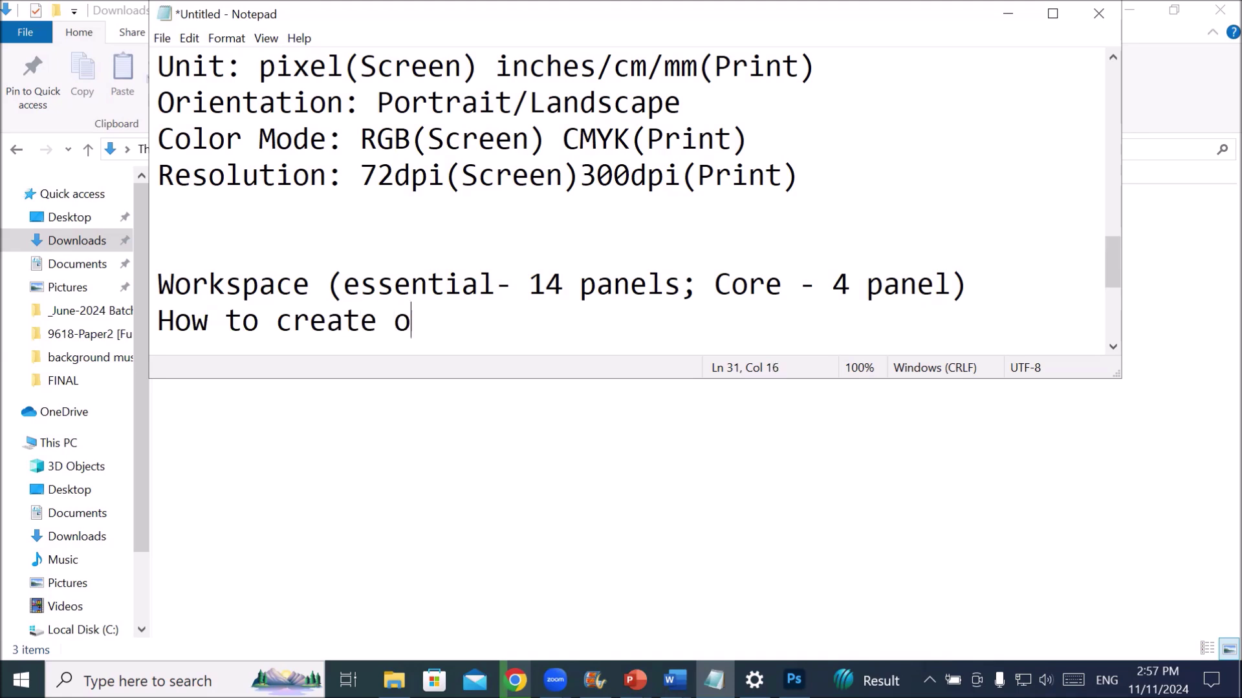
{"action": "type", "text": "wn work"}
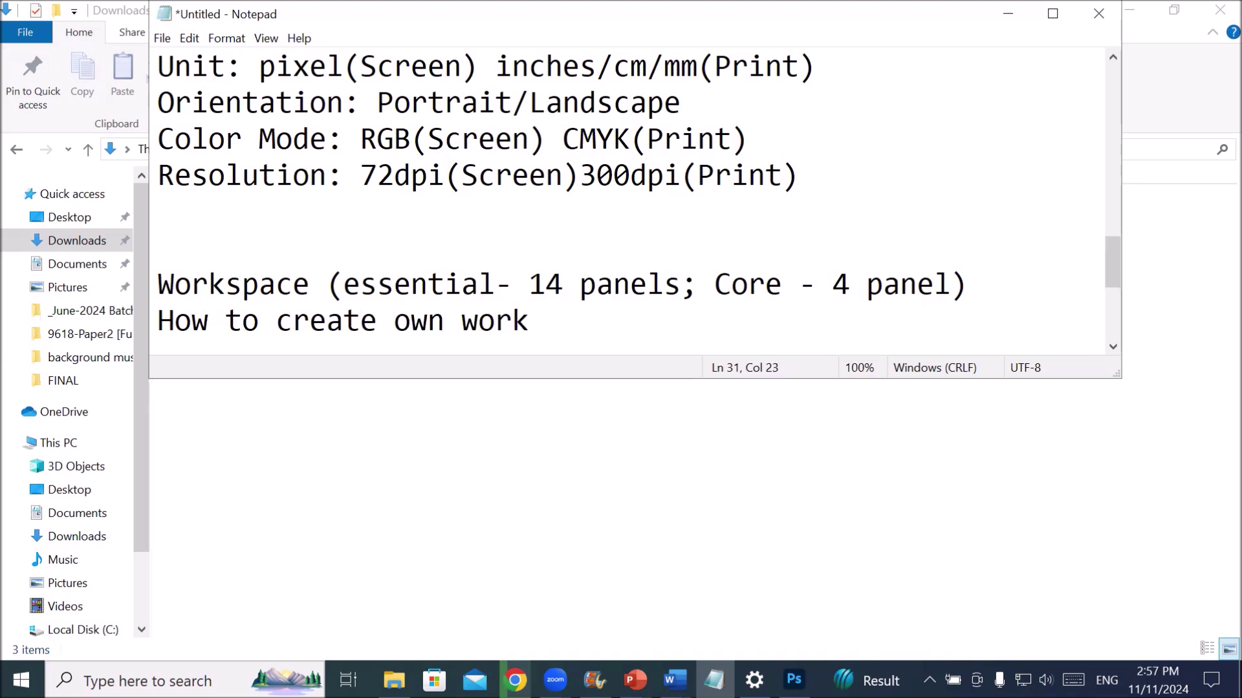
{"action": "type", "text": "space of ME"}
{"action": "key", "text": "BackSpace"}
{"action": "type", "text": "r"}
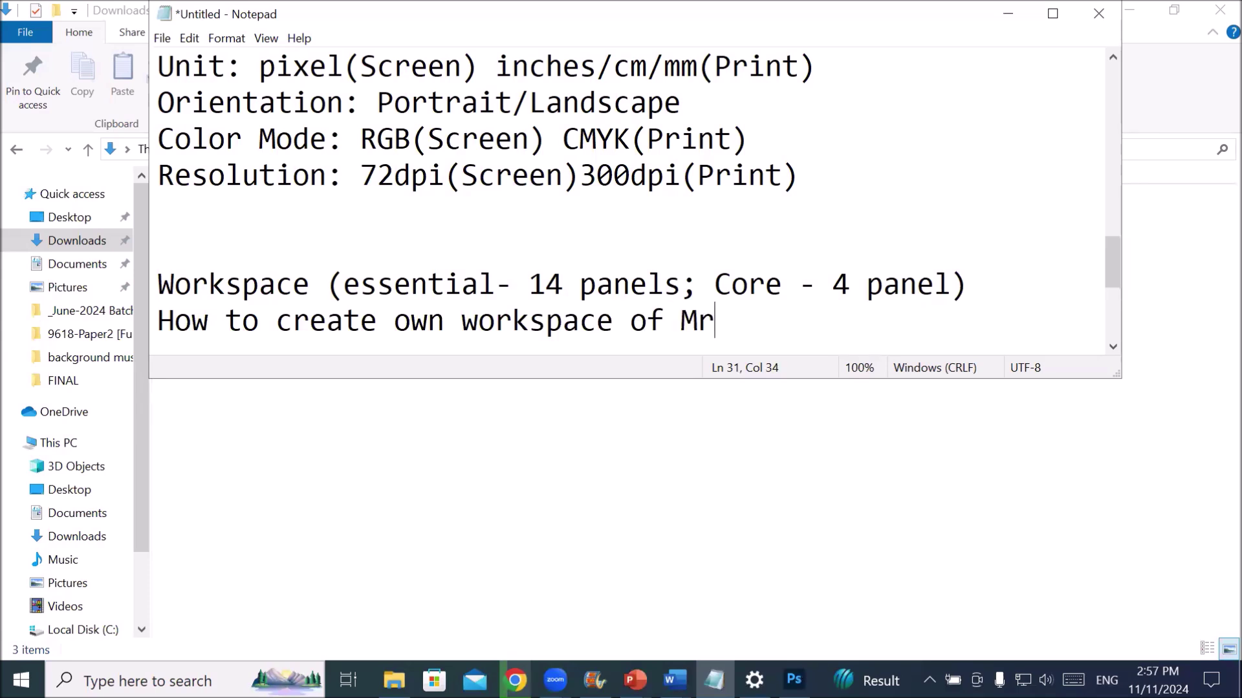
{"action": "type", "text": ".Hammad?"}
{"action": "key", "text": "Return"}
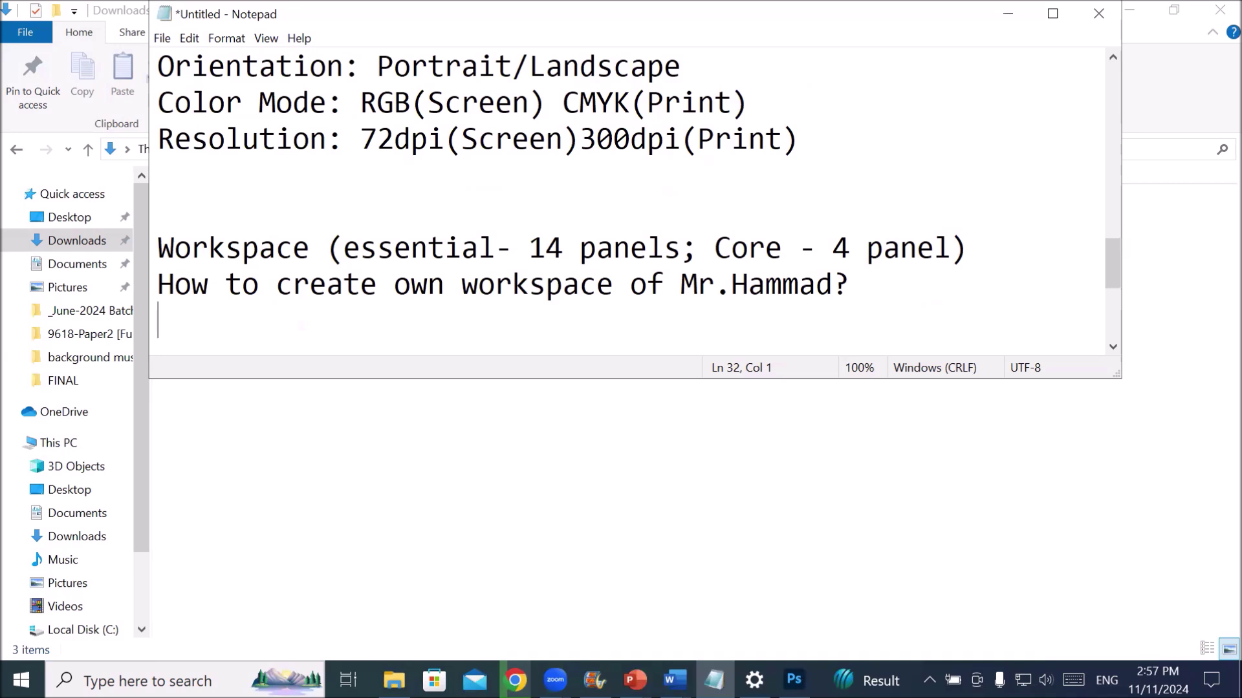
{"action": "type", "text": "steps:"}
{"action": "key", "text": "Return"}
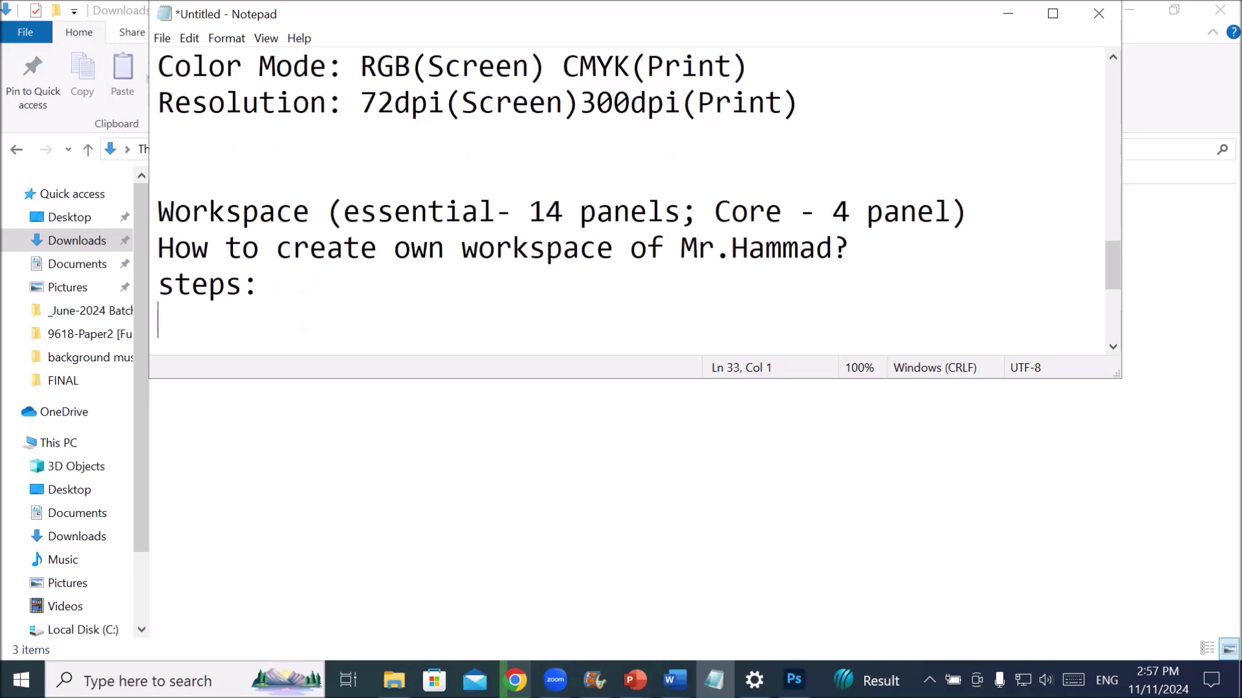
- Write '1- arrange all panel which you want' and '2- window-workspace-create new workspace'
{"action": "type", "text": "arran"}
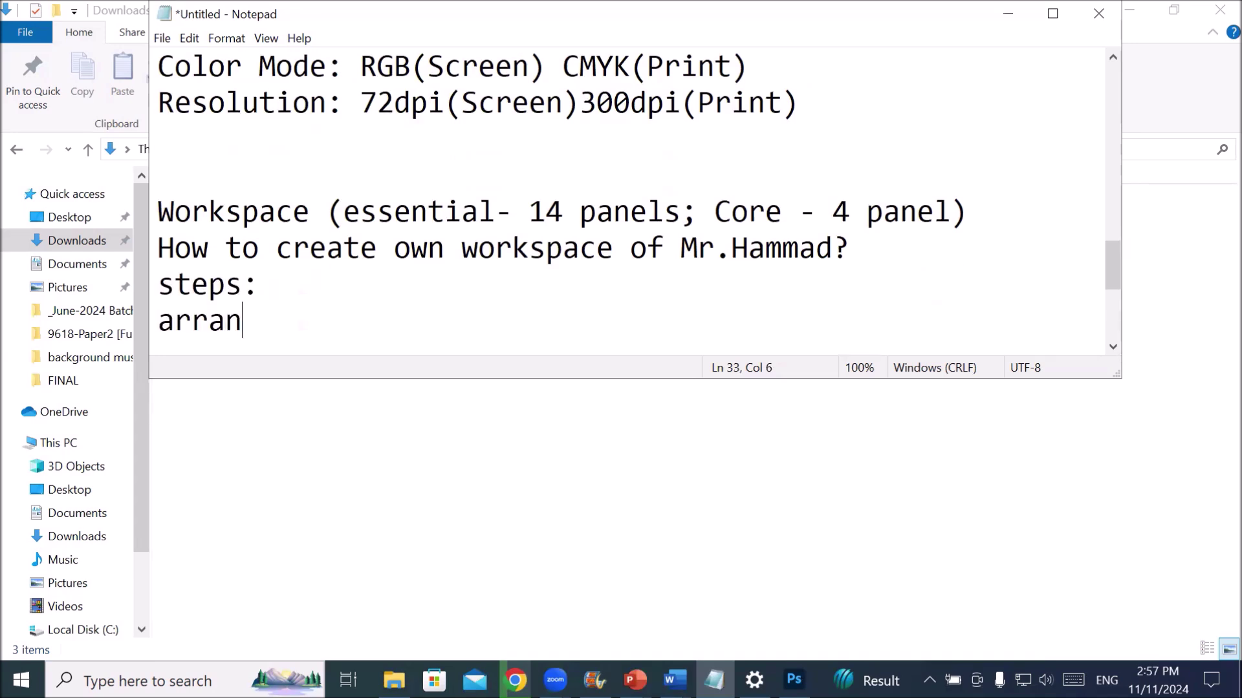
{"action": "type", "text": "ge all pane"}
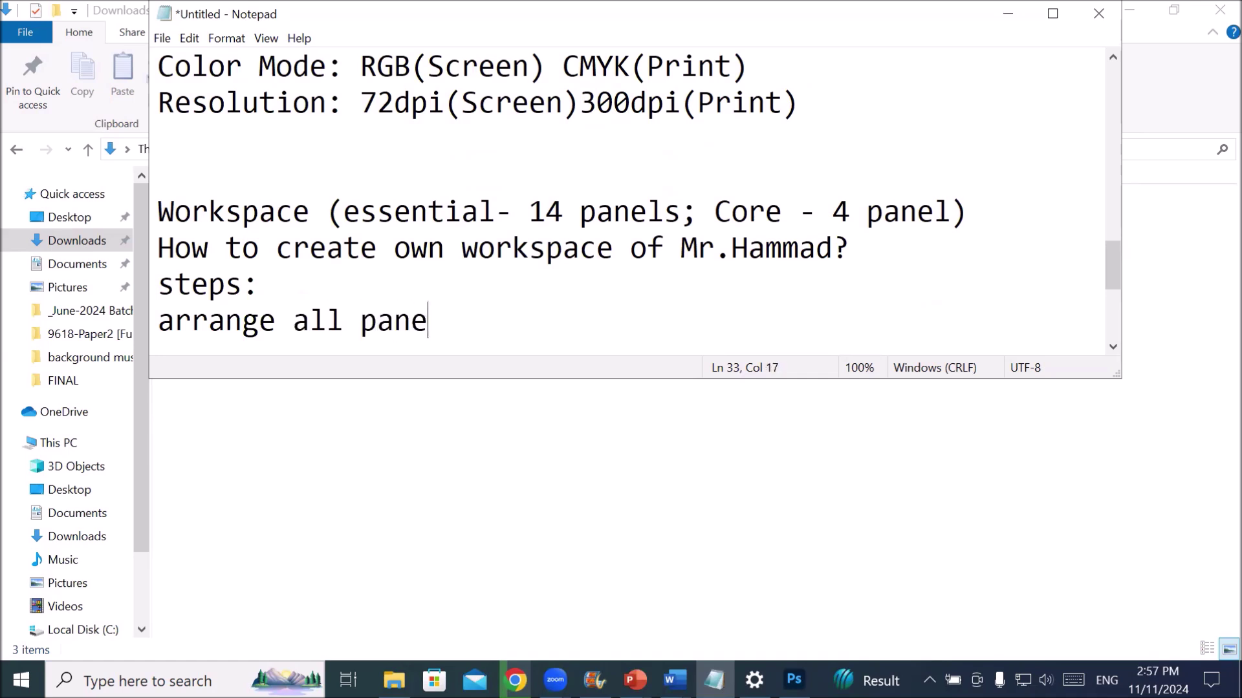
{"action": "type", "text": "l whic"}
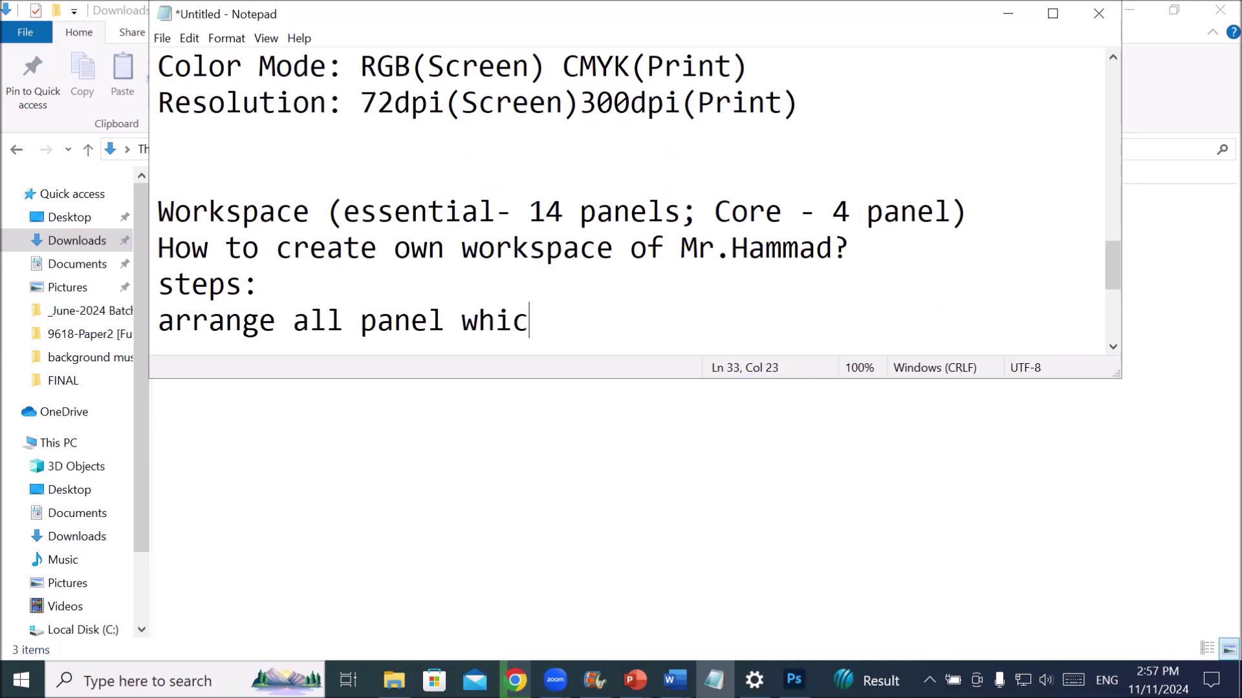
{"action": "type", "text": "h you watn"}
{"action": "key", "text": "BackSpace"}
{"action": "key", "text": "BackSpace"}
{"action": "type", "text": "nt"}
{"action": "key", "text": "Return"}
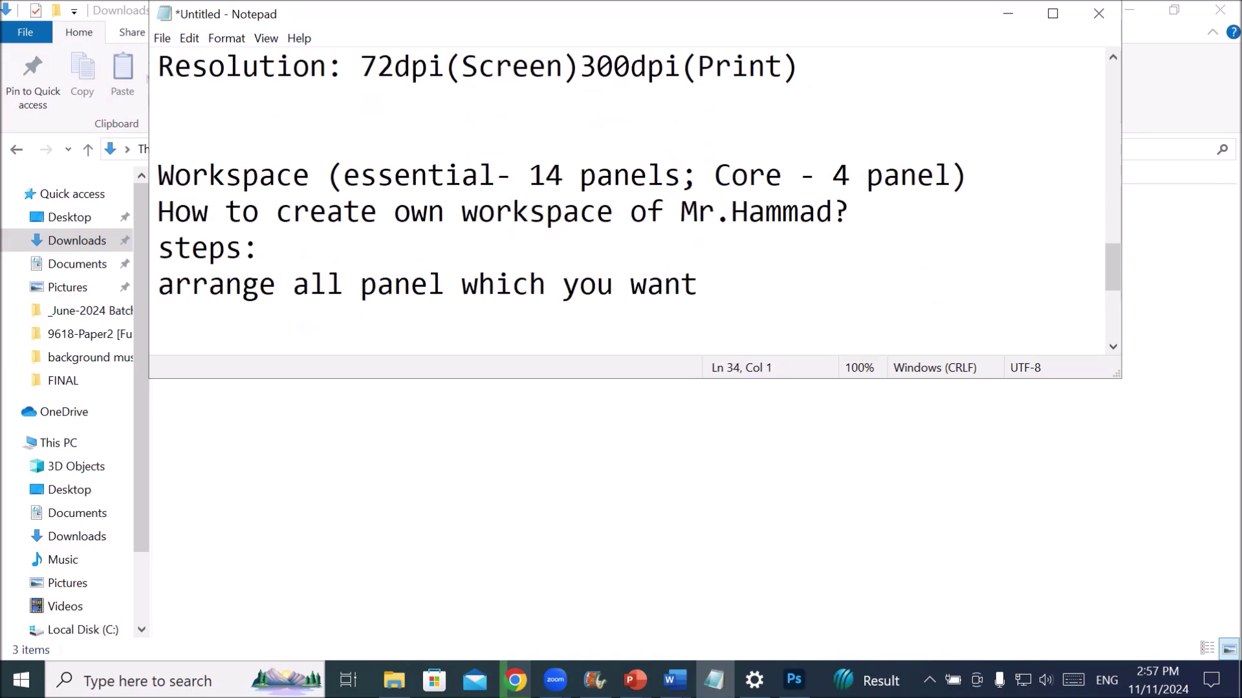
{"action": "key", "text": "Up"}
{"action": "type", "text": "1"}
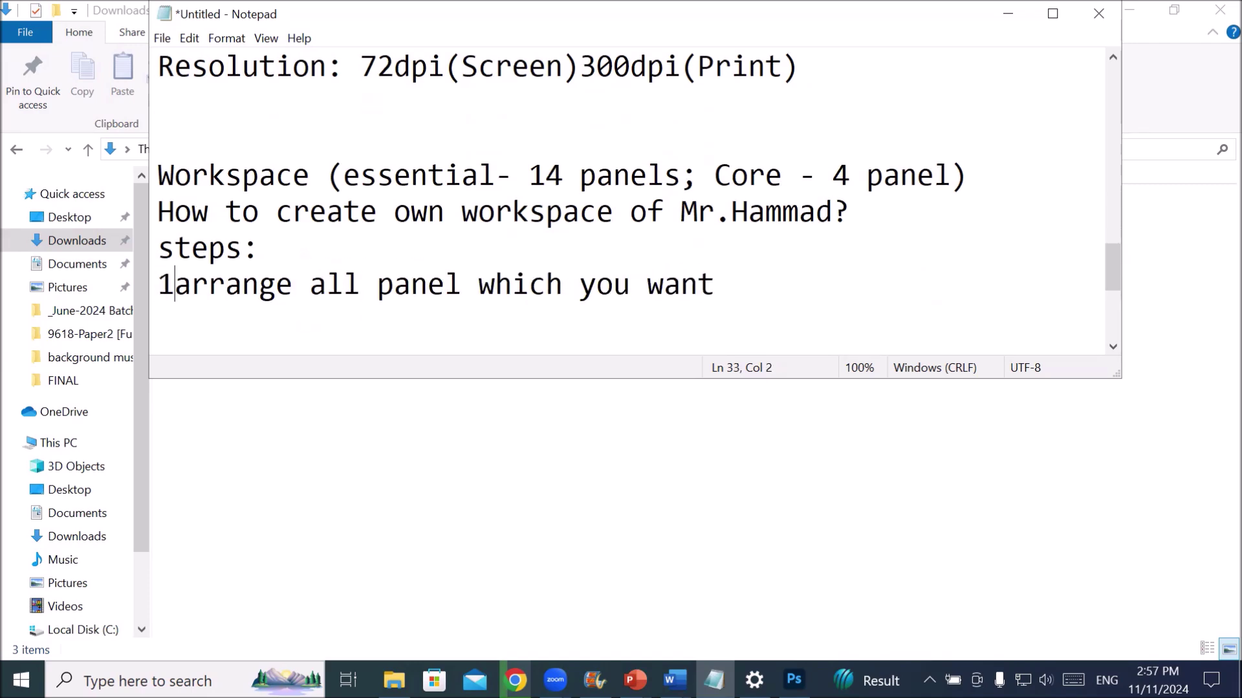
{"action": "type", "text": "-"}
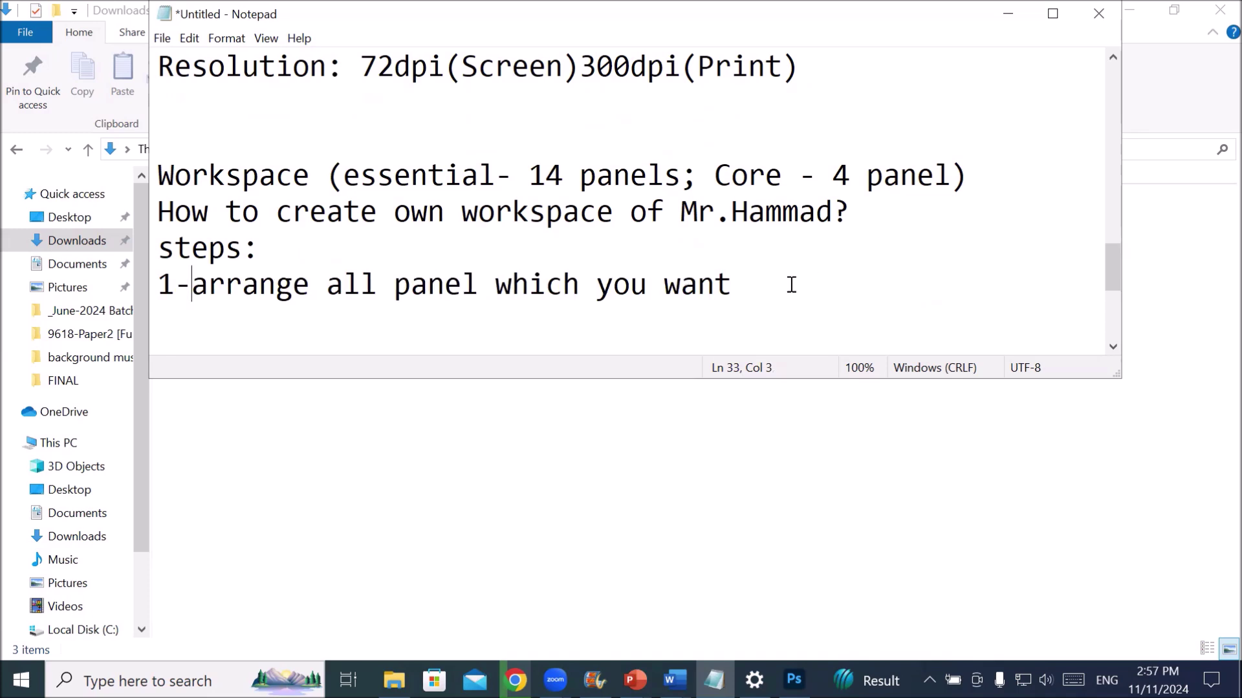
{"action": "key", "text": "Return"}
{"action": "type", "text": "2- window"}
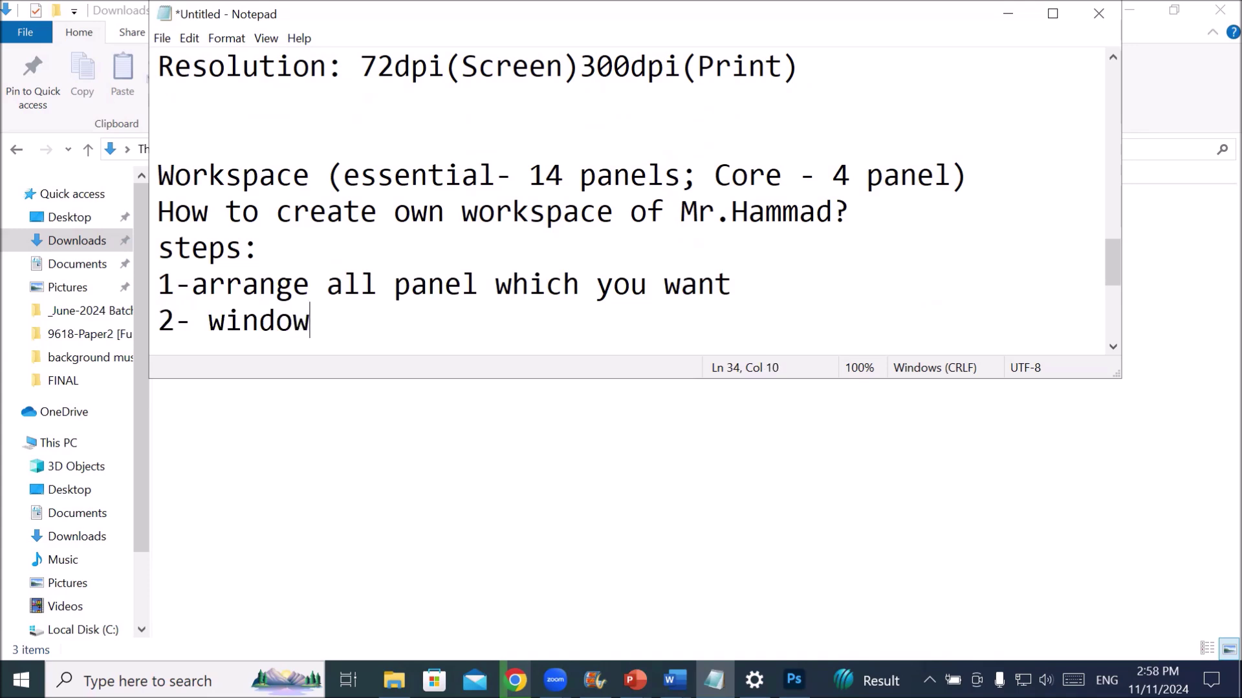
{"action": "type", "text": "-work"}
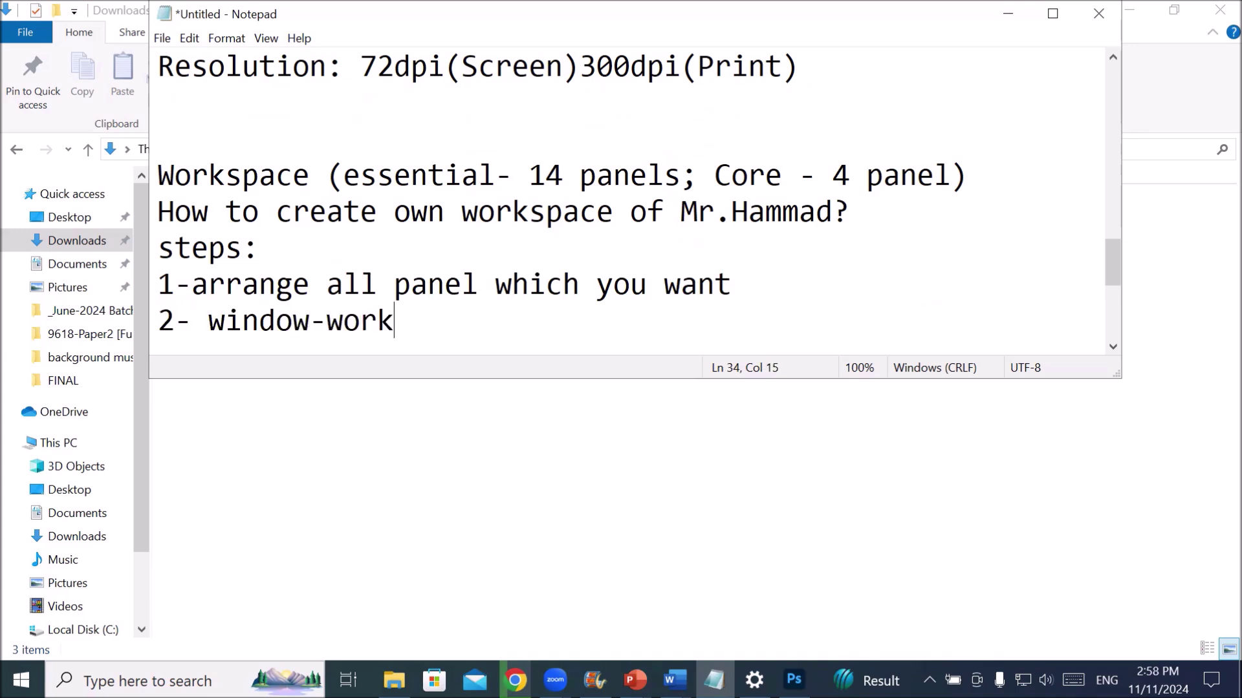
{"action": "type", "text": "space"}
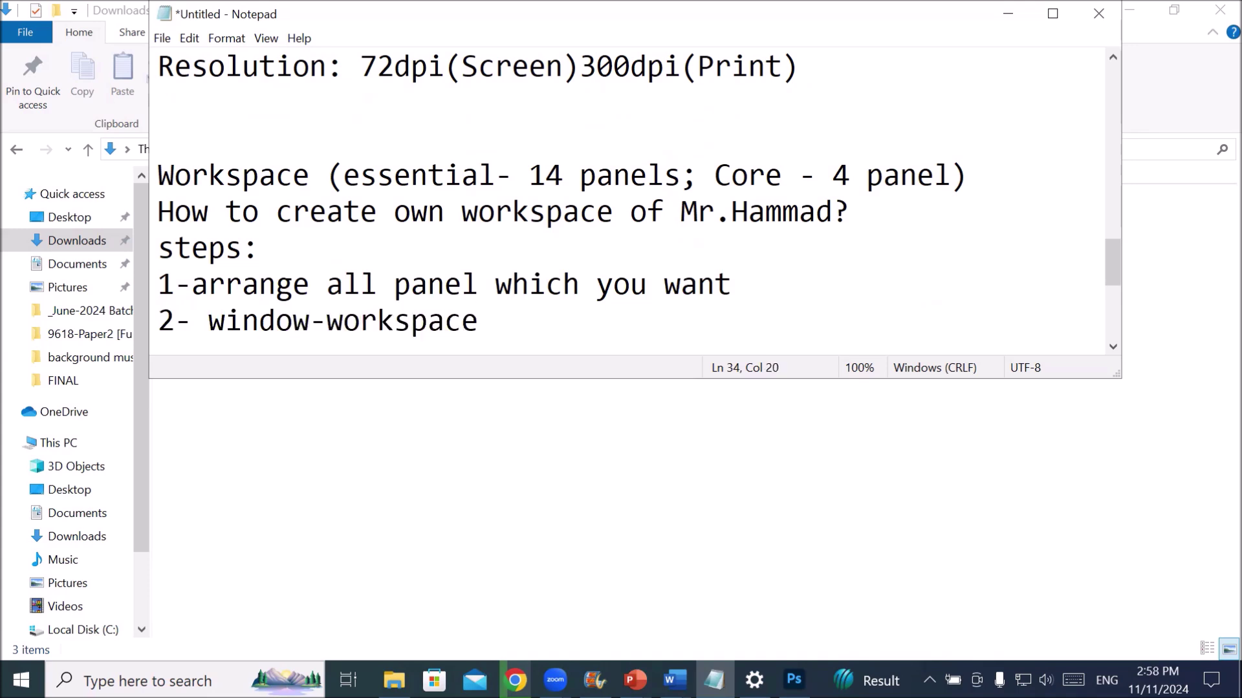
{"action": "type", "text": "-create "}
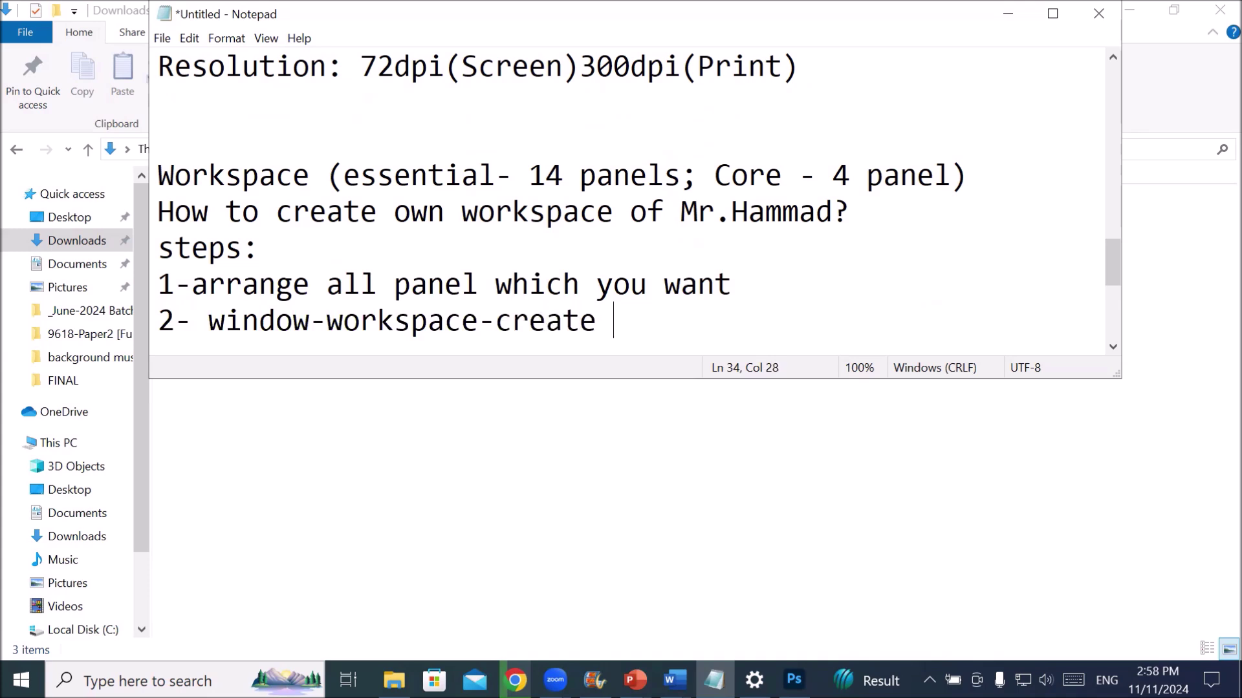
{"action": "type", "text": "new workspa"}
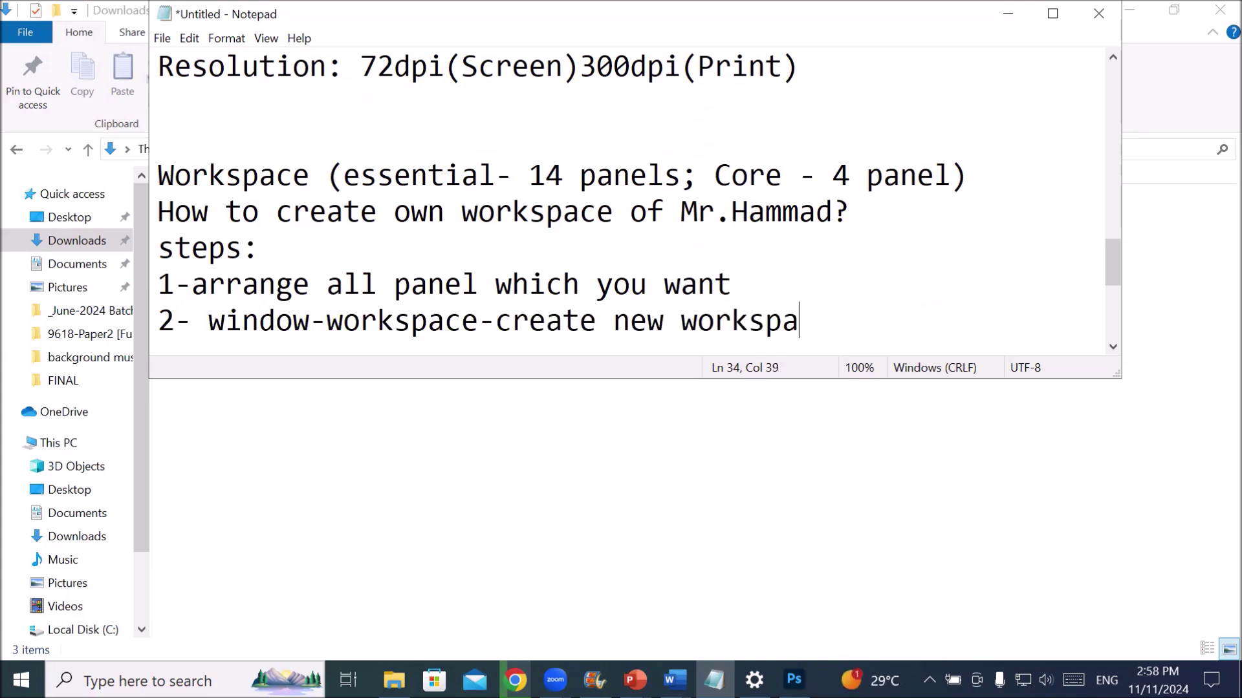
{"action": "type", "text": "ce"}
- In Photoshop, drag the Layers group right of the canvas and the Tools panel beside its left edge
{"action": "left_click", "coordinate": [795, 680]}
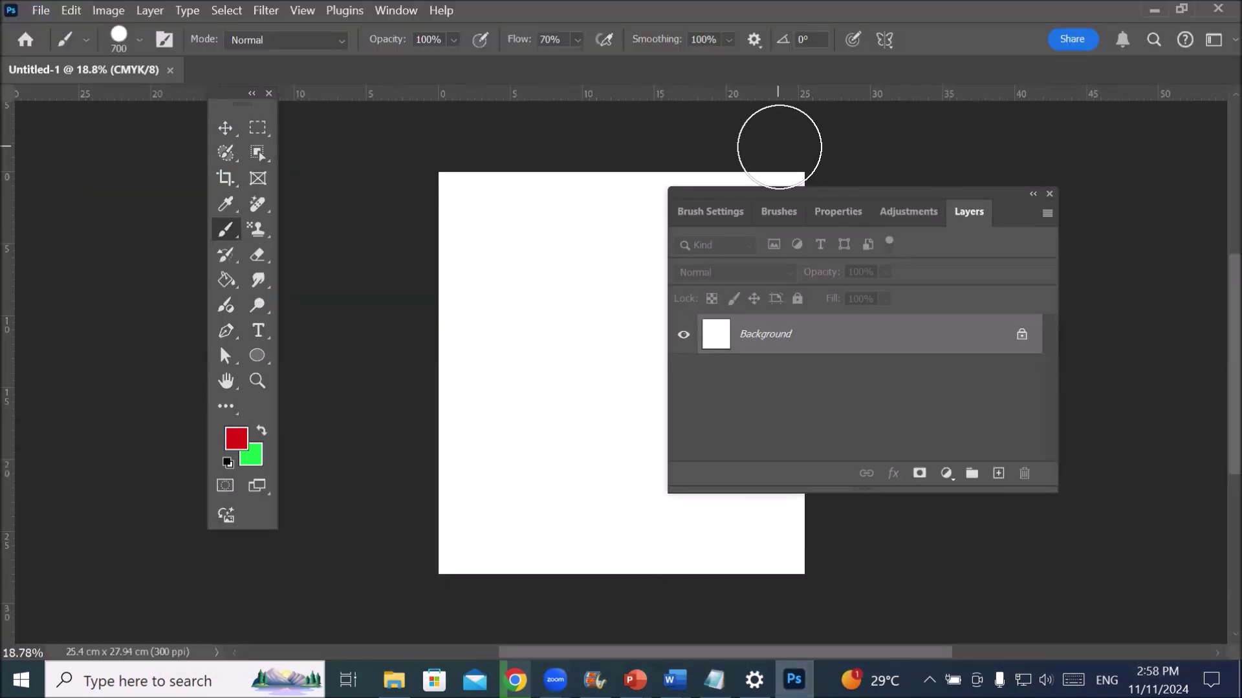
{"action": "left_click_drag", "start_coordinate": [835, 205], "coordinate": [959, 230]}
{"action": "left_click_drag", "start_coordinate": [241, 114], "coordinate": [180, 185]}
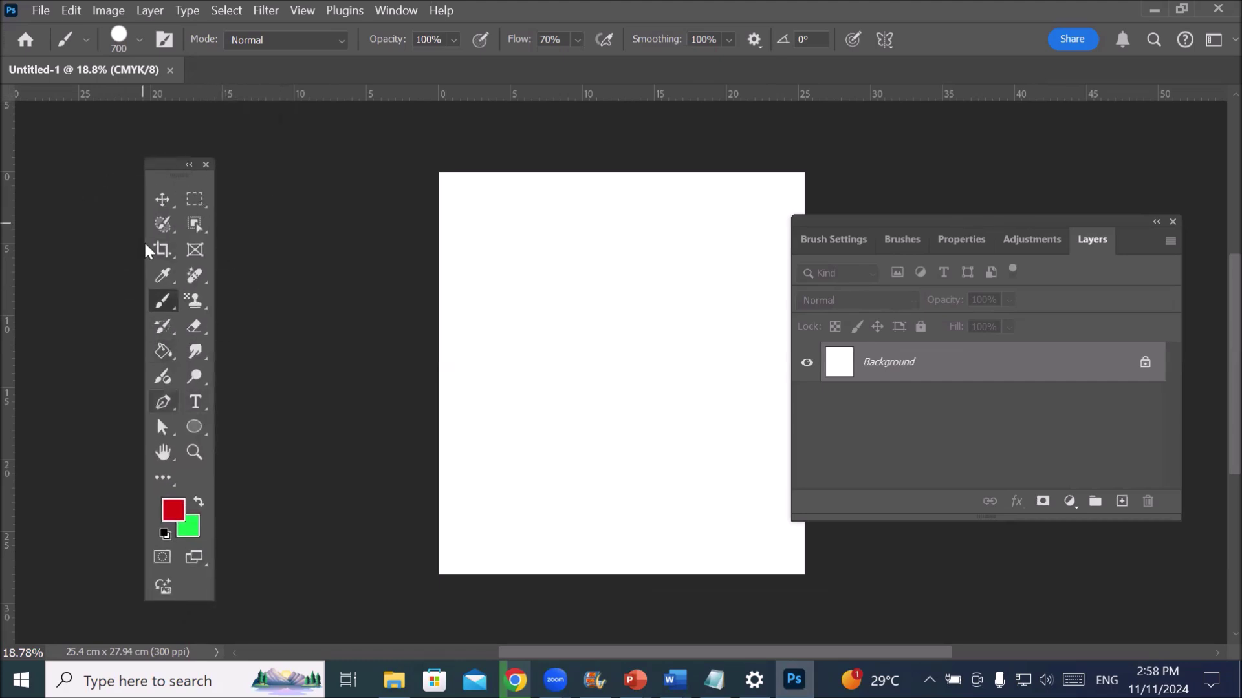
{"action": "left_click_drag", "start_coordinate": [159, 167], "coordinate": [172, 154]}
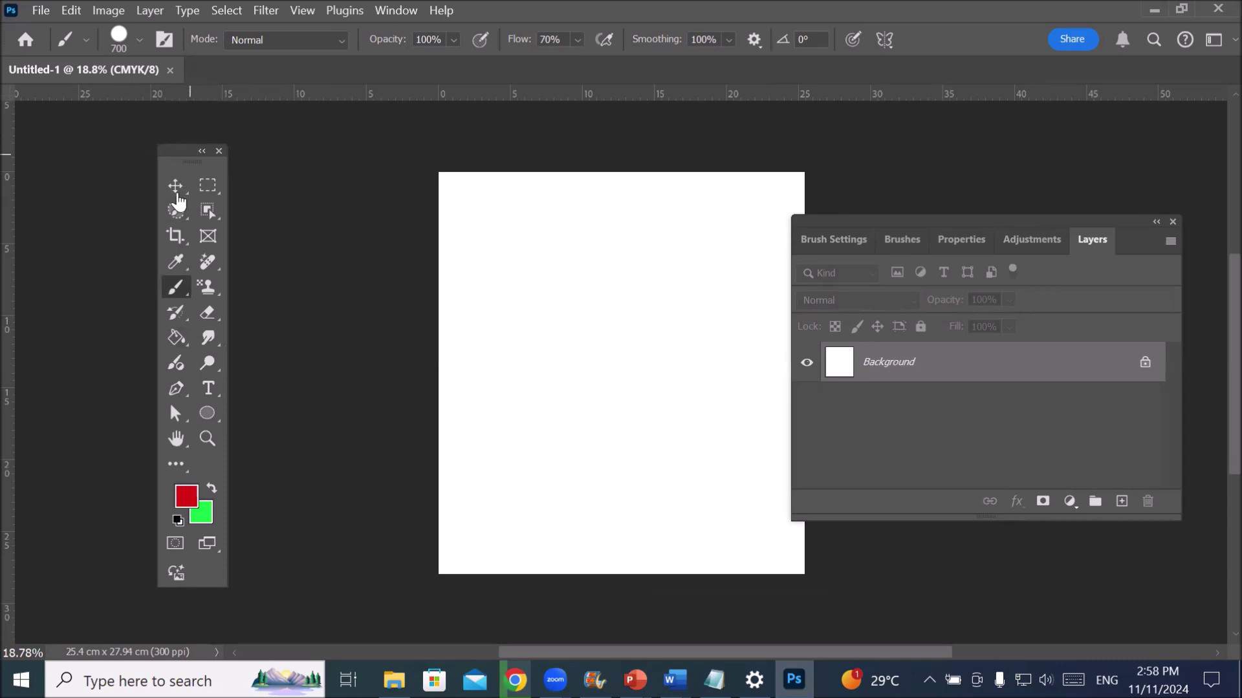
{"action": "left_click_drag", "start_coordinate": [197, 167], "coordinate": [283, 138]}
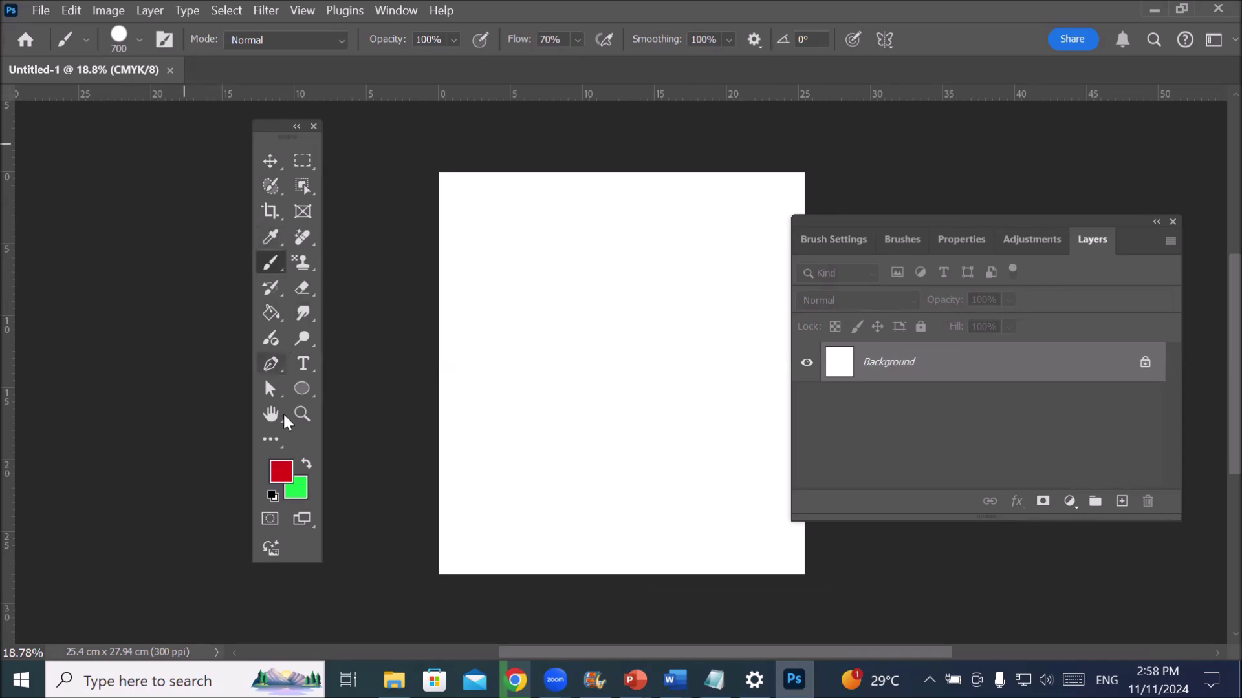
{"action": "left_click", "coordinate": [272, 444]}
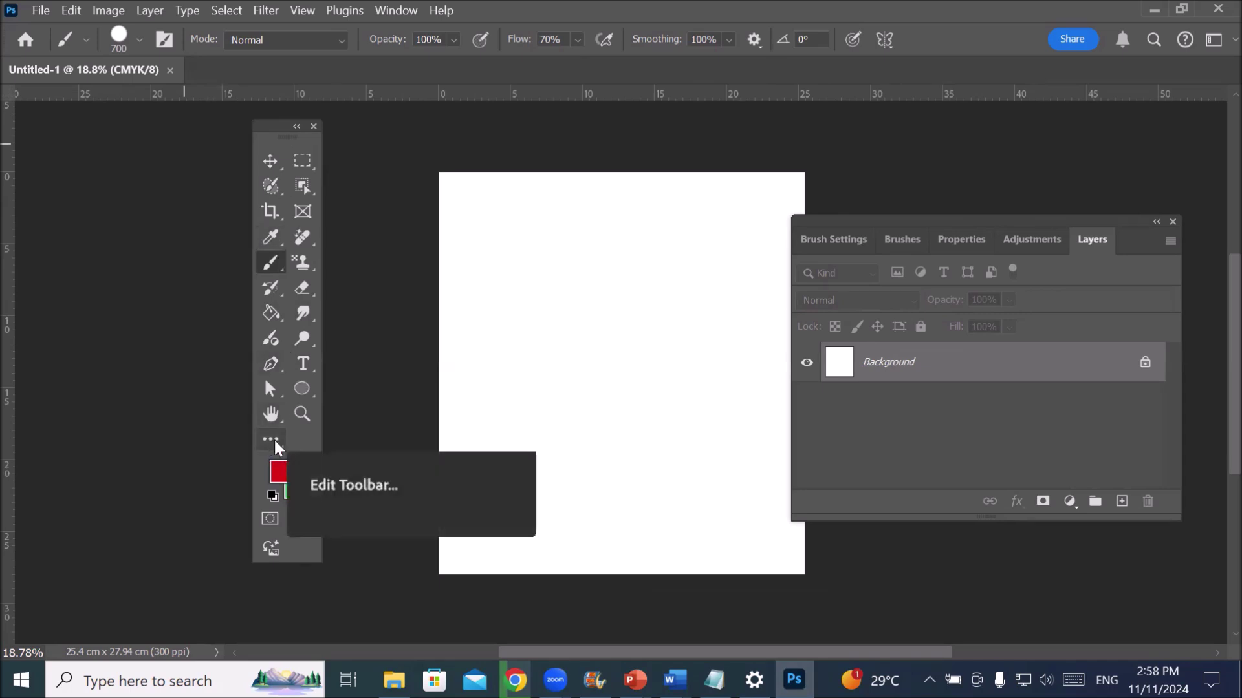
- In Edit Toolbar, move the Move Tool and Artboard Tool into the Extra Tools list
{"action": "left_click", "coordinate": [274, 445]}
{"action": "left_click", "coordinate": [359, 438]}
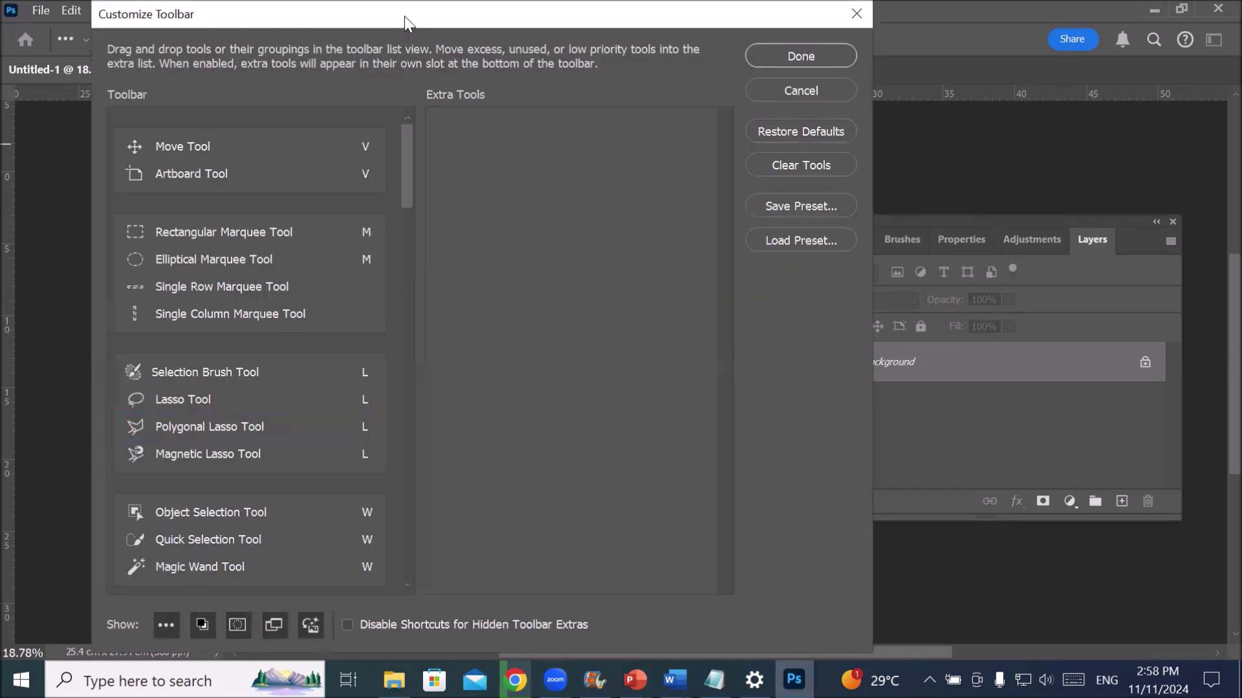
{"action": "left_click_drag", "start_coordinate": [405, 17], "coordinate": [674, 30]}
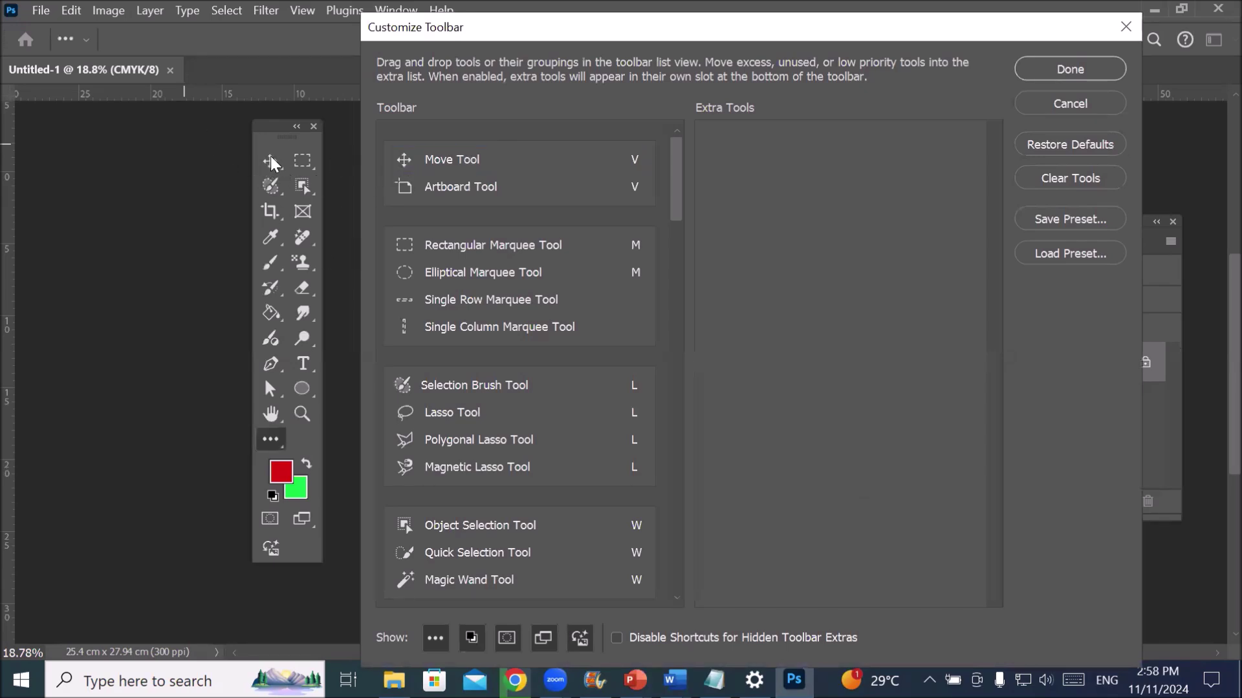
{"action": "mouse_move", "coordinate": [424, 166]}
{"action": "left_mouse_down"}
{"action": "mouse_move", "coordinate": [541, 188]}
{"action": "mouse_move", "coordinate": [735, 261]}
{"action": "mouse_move", "coordinate": [708, 298]}
{"action": "left_mouse_up"}
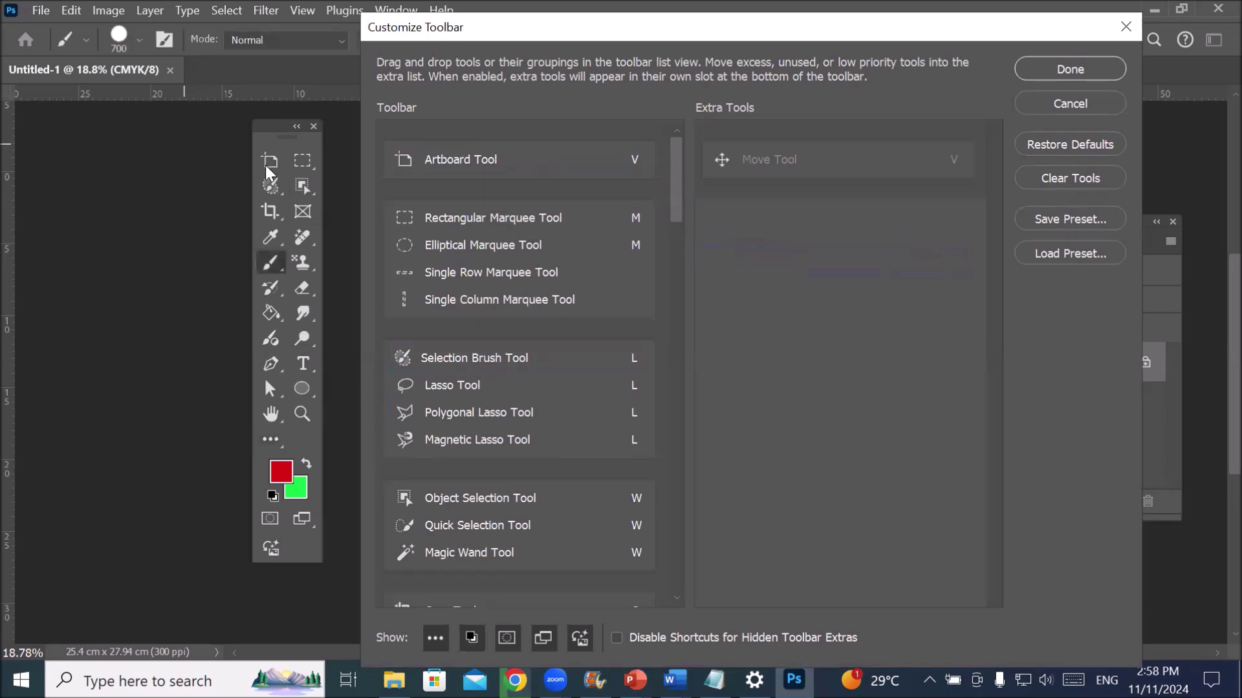
{"action": "left_click_drag", "start_coordinate": [407, 159], "coordinate": [722, 217]}
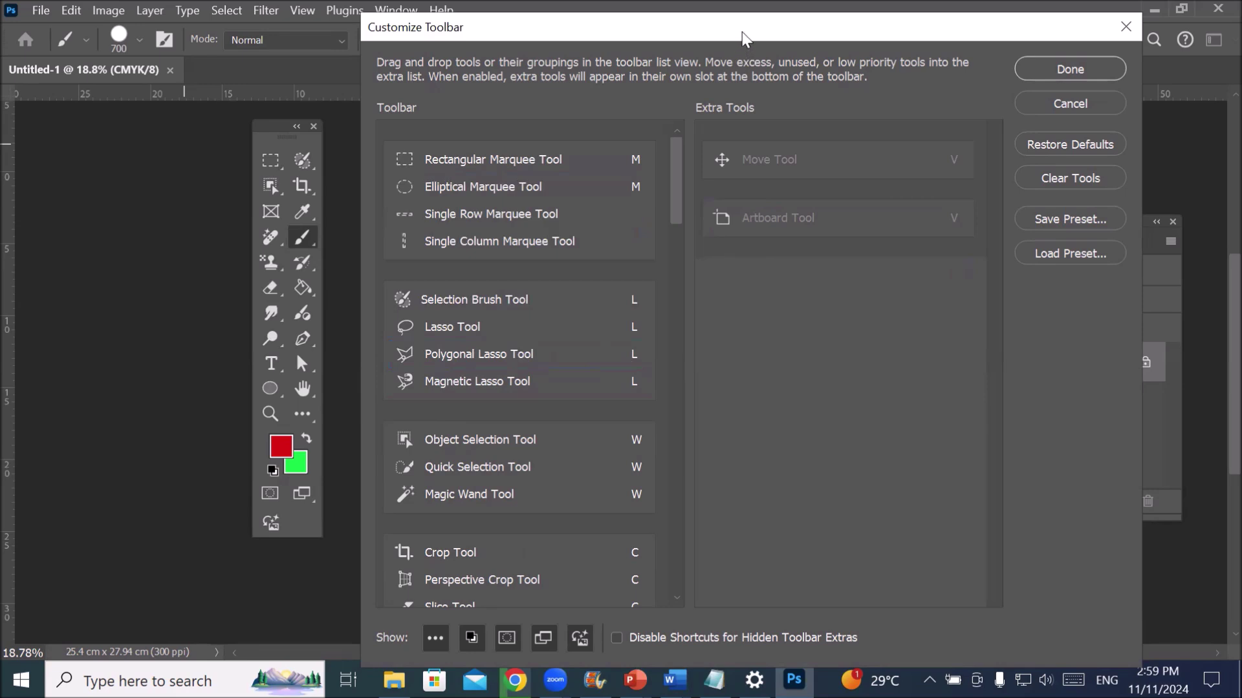
- Scroll further down the toolbar list and move the Hand Tool into Extra Tools
{"action": "left_click_drag", "start_coordinate": [745, 39], "coordinate": [714, 25]}
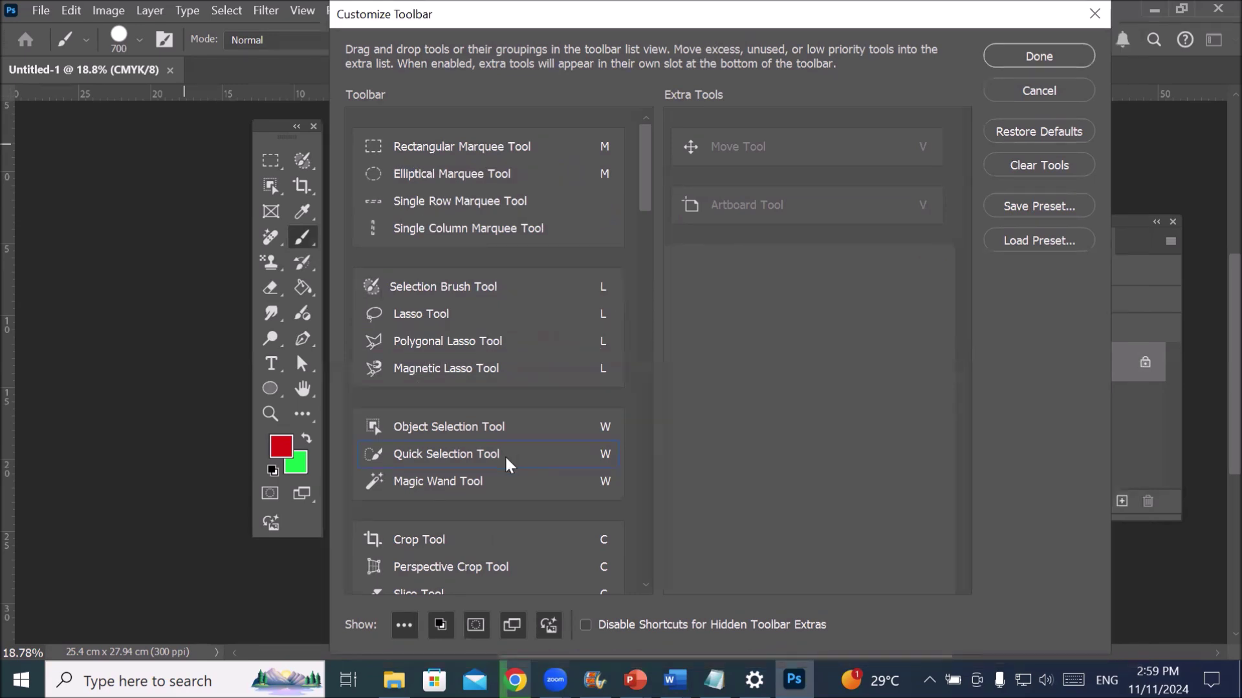
{"action": "scroll", "coordinate": [500, 503], "scroll_direction": "down", "scroll_amount": 1}
{"action": "scroll", "coordinate": [498, 504], "scroll_direction": "down", "scroll_amount": 1}
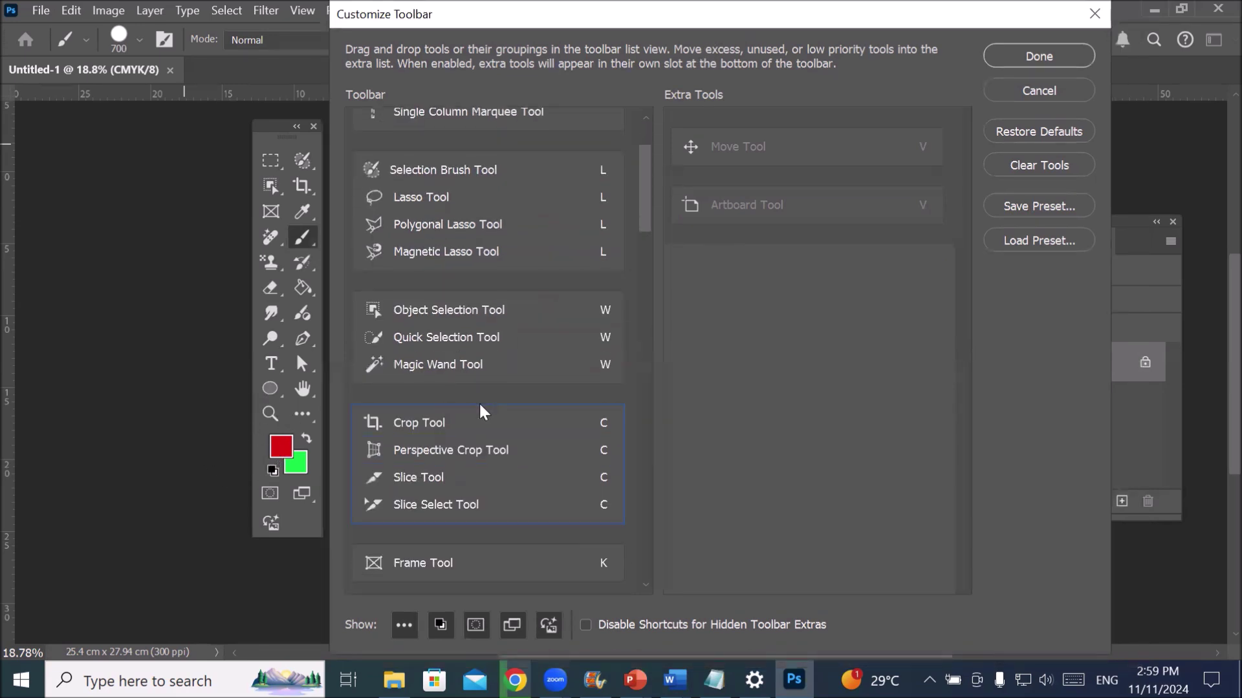
{"action": "scroll", "coordinate": [482, 412], "scroll_direction": "down", "scroll_amount": 1}
{"action": "scroll", "coordinate": [482, 412], "scroll_direction": "down", "scroll_amount": 6}
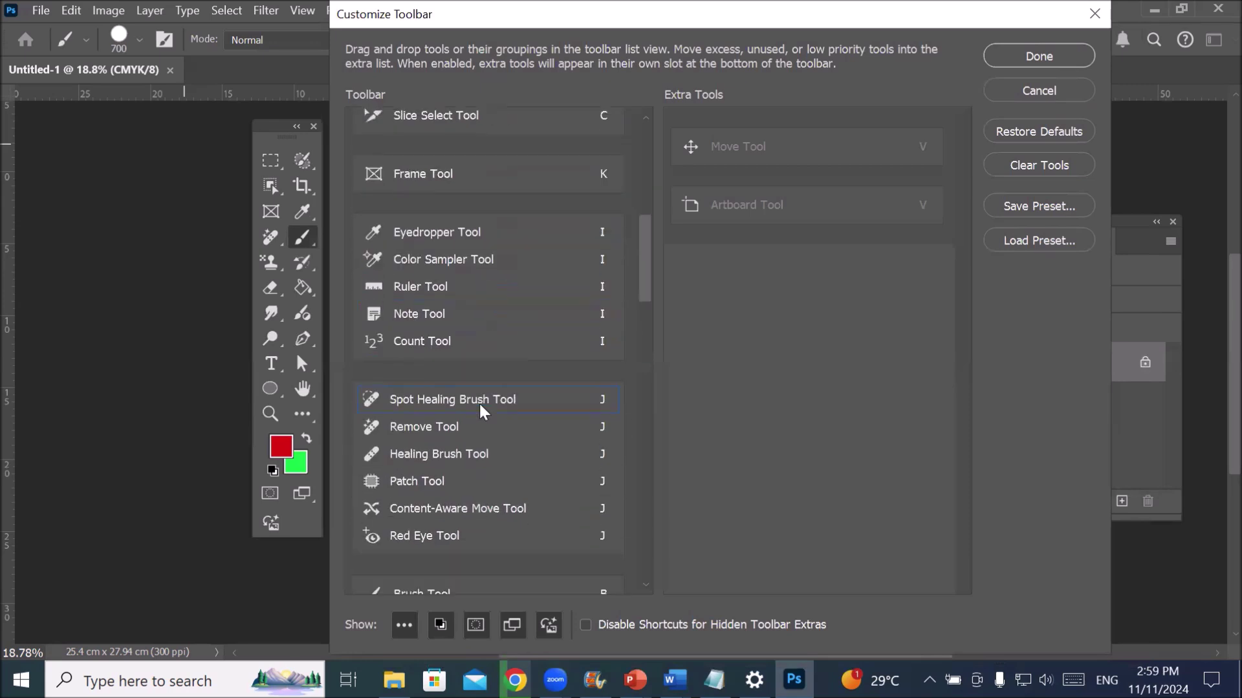
{"action": "scroll", "coordinate": [482, 412], "scroll_direction": "down", "scroll_amount": 8}
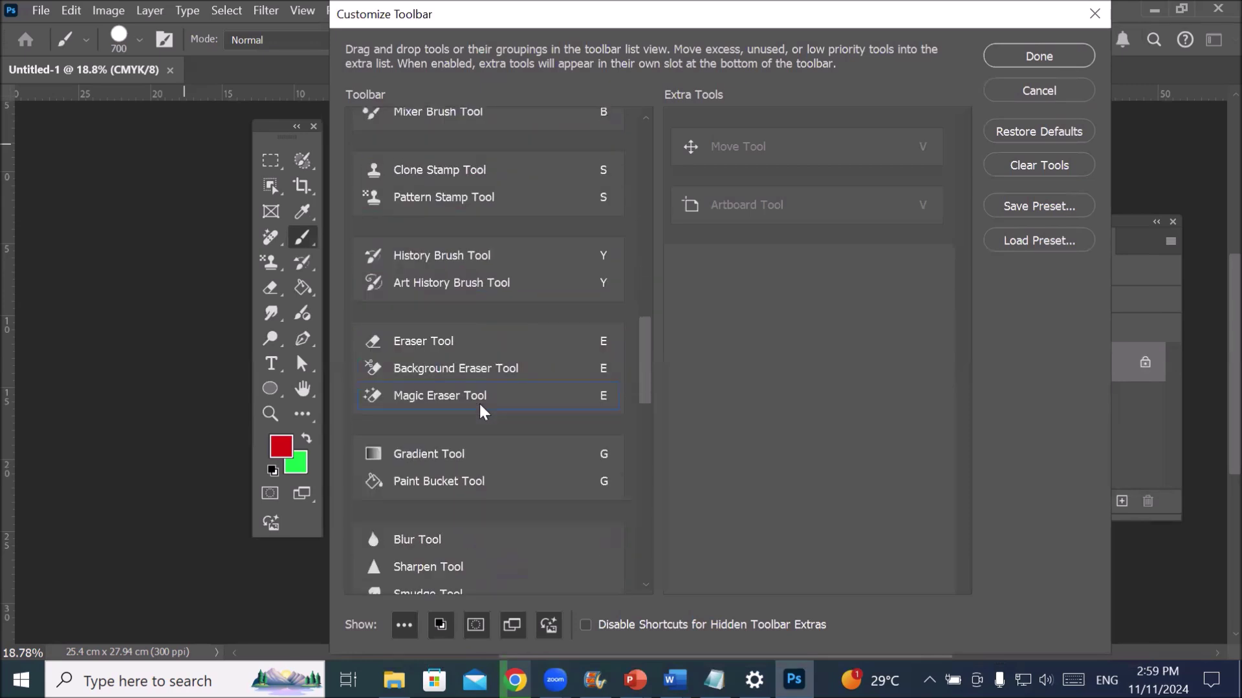
{"action": "scroll", "coordinate": [481, 412], "scroll_direction": "down", "scroll_amount": 8}
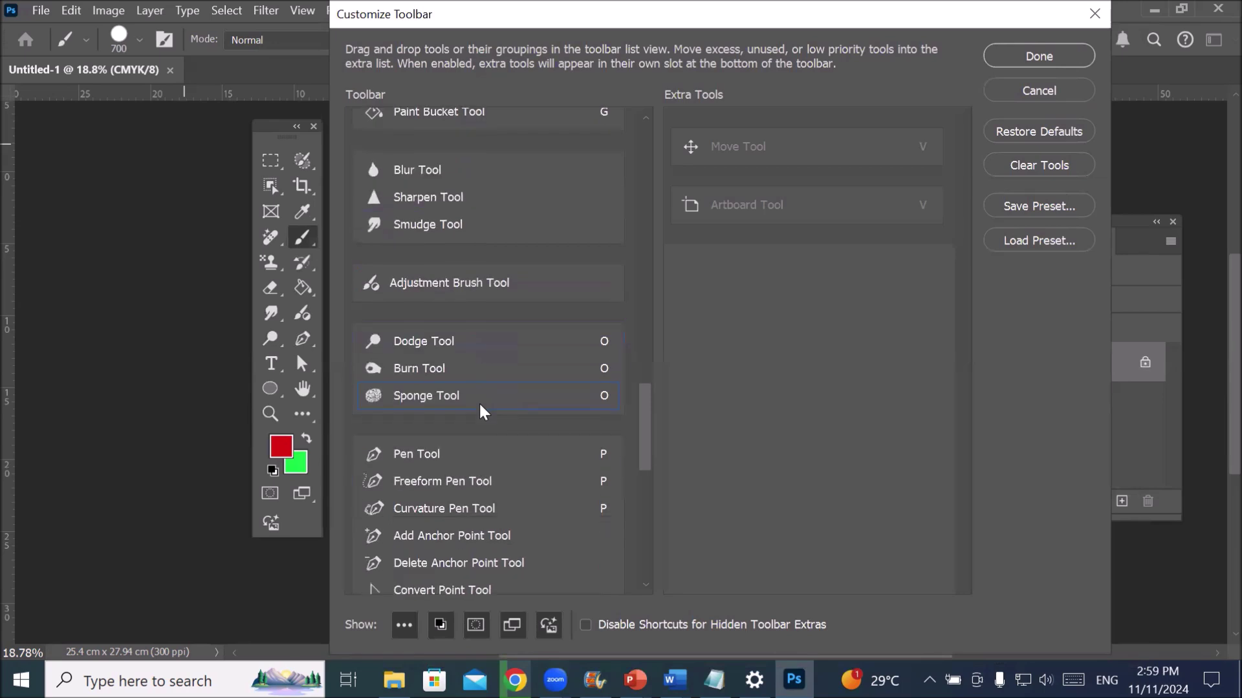
{"action": "scroll", "coordinate": [481, 412], "scroll_direction": "down", "scroll_amount": 8}
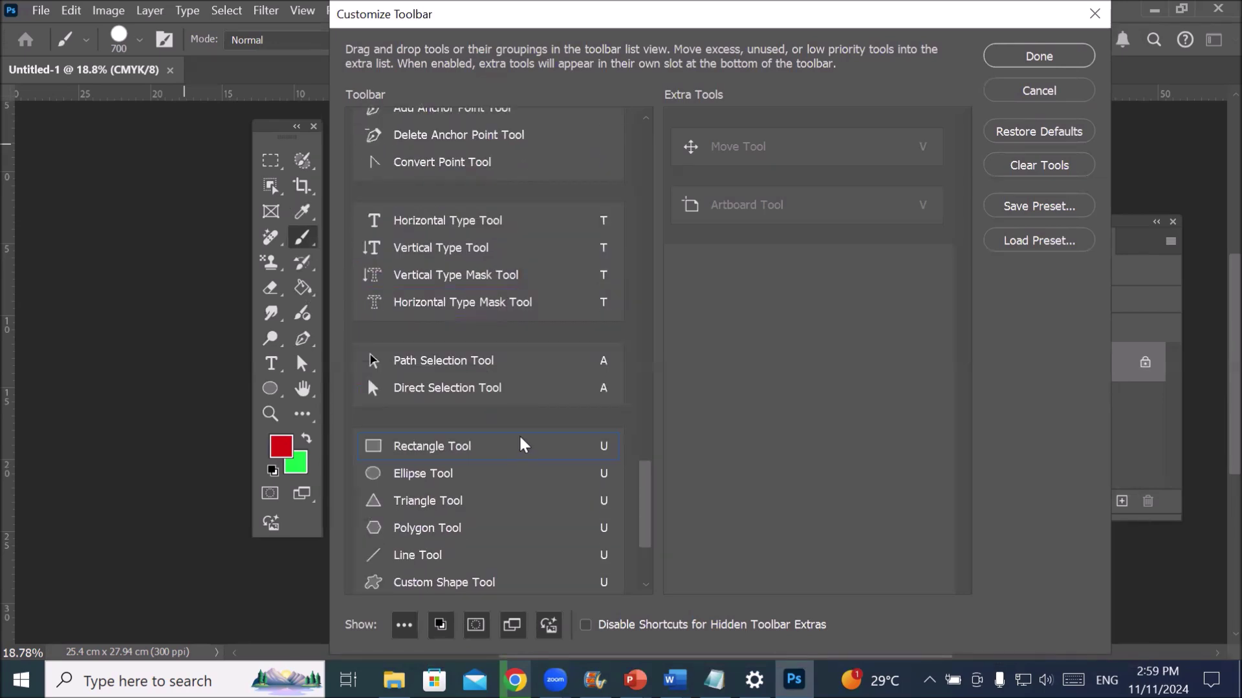
{"action": "scroll", "coordinate": [517, 442], "scroll_direction": "down", "scroll_amount": 1}
{"action": "scroll", "coordinate": [517, 442], "scroll_direction": "down", "scroll_amount": 1}
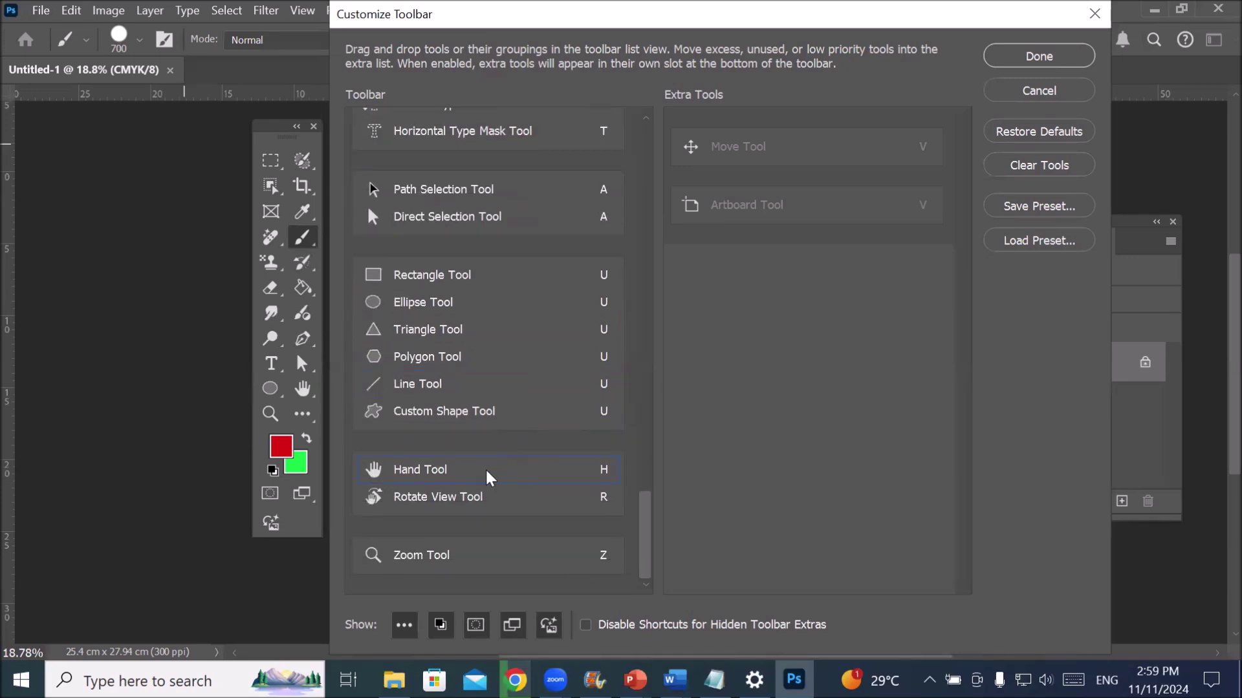
{"action": "left_click_drag", "start_coordinate": [396, 470], "coordinate": [703, 302]}
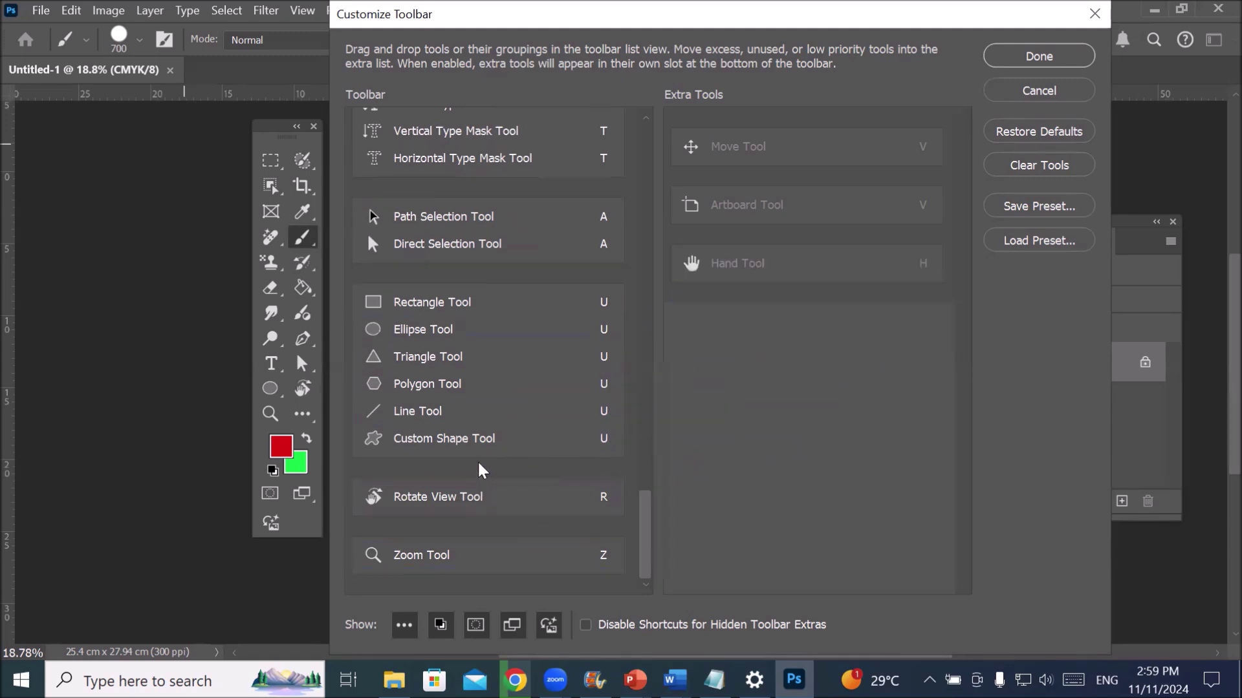
- Move the Zoom Tool into Extra Tools, apply the customisation, and reposition the floating toolbar
{"action": "scroll", "coordinate": [479, 469], "scroll_direction": "up", "scroll_amount": 2}
{"action": "scroll", "coordinate": [482, 466], "scroll_direction": "down", "scroll_amount": 2}
{"action": "left_click_drag", "start_coordinate": [424, 558], "coordinate": [707, 496]}
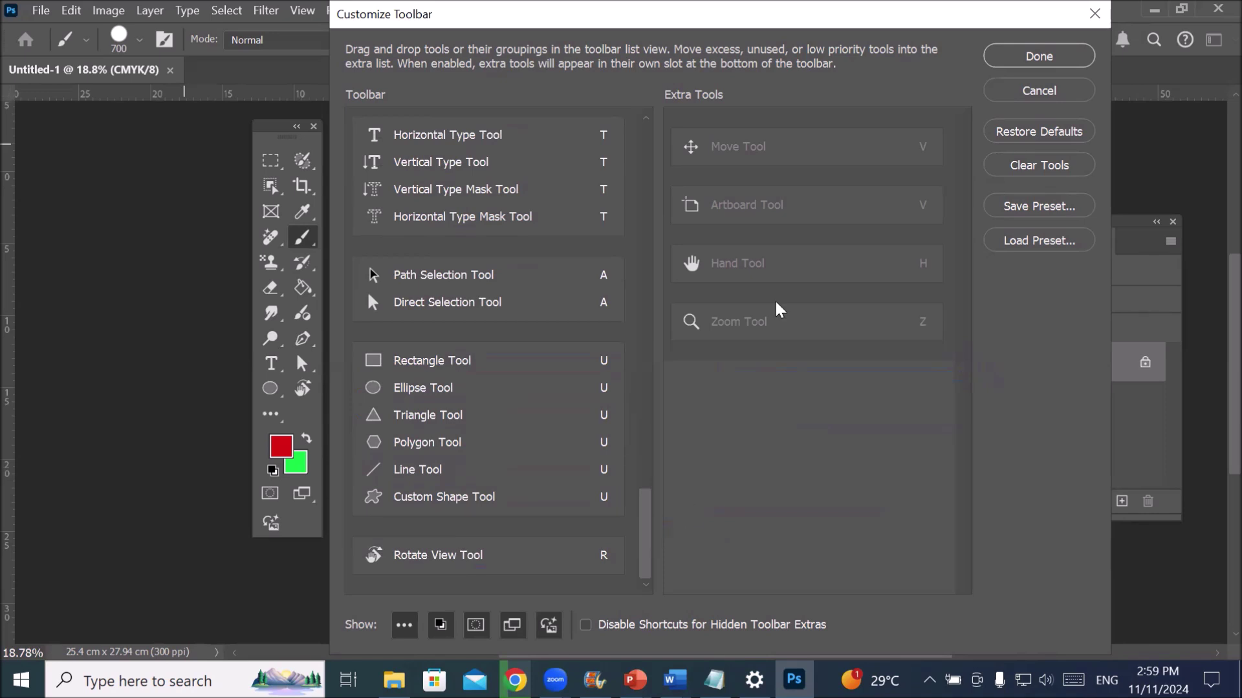
{"action": "left_click", "coordinate": [1040, 58]}
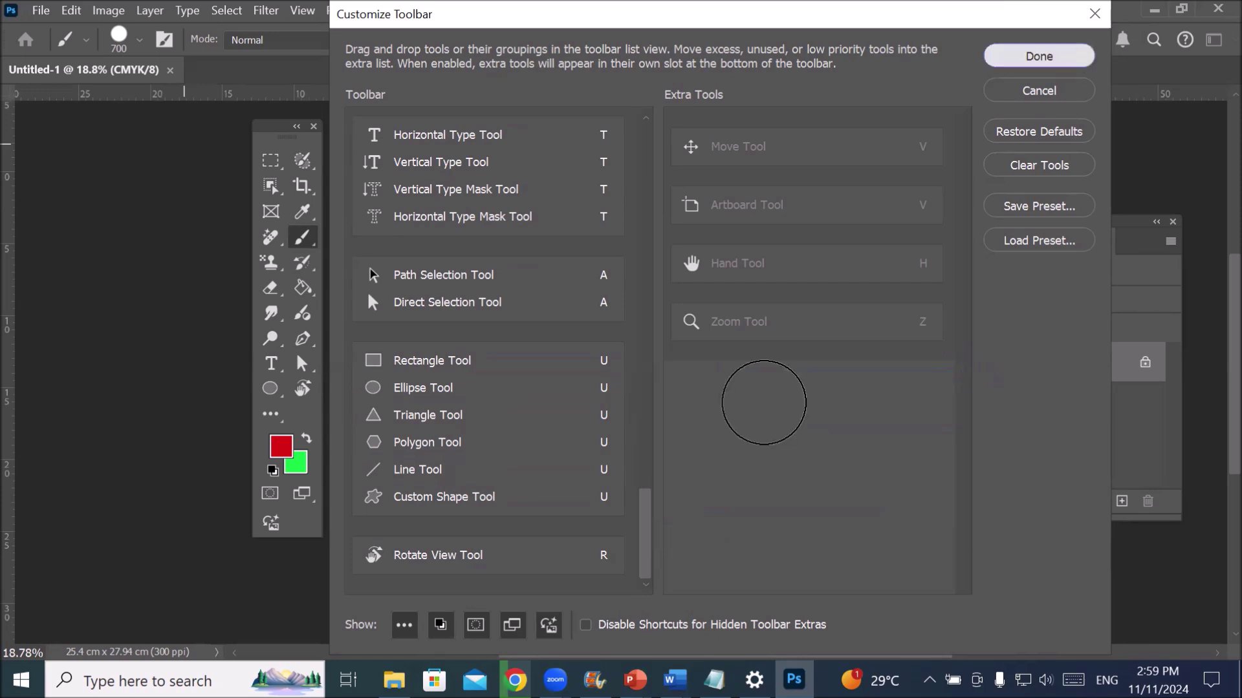
{"action": "left_click_drag", "start_coordinate": [274, 132], "coordinate": [207, 169]}
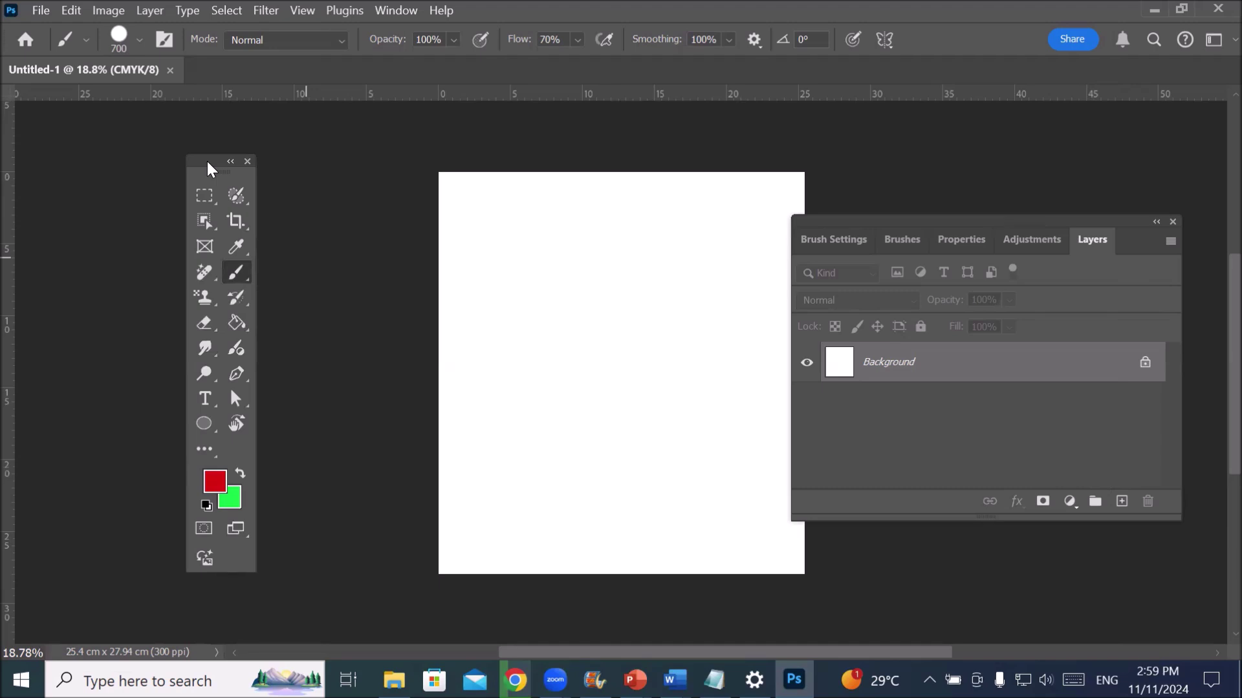
- Start a New Workspace named after its owner plus 'workspace', with the Toolbar option ticked
{"action": "left_click", "coordinate": [396, 11]}
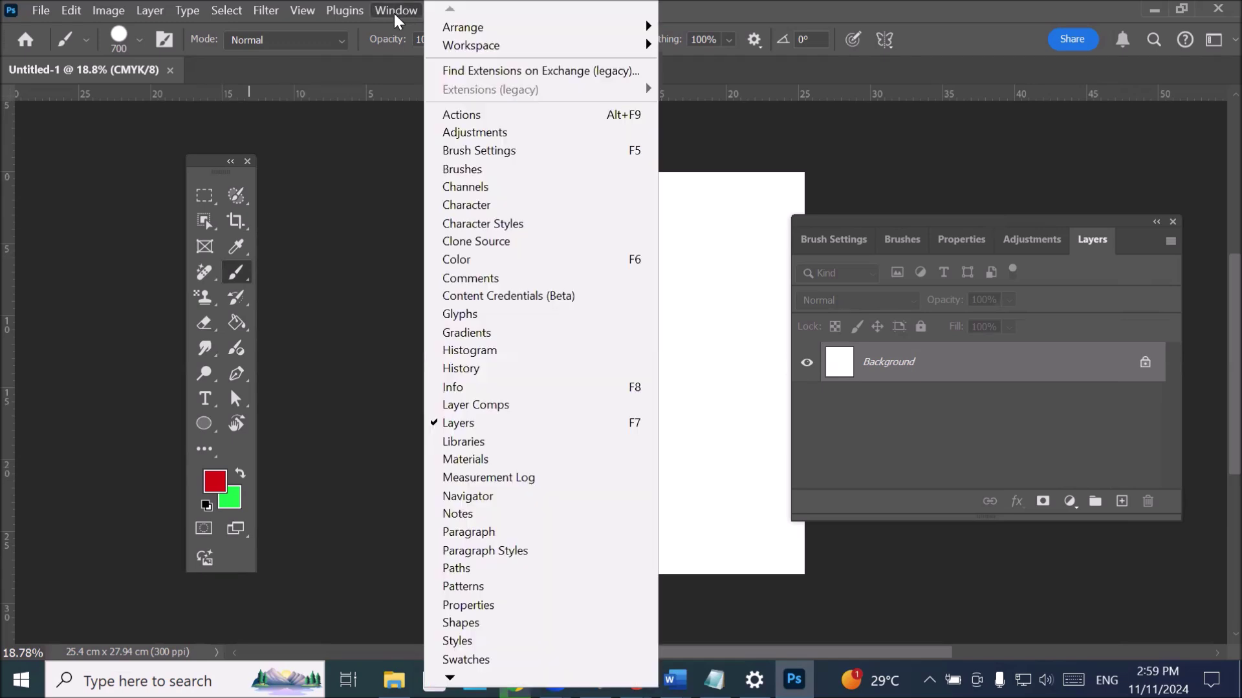
{"action": "mouse_move", "coordinate": [519, 54]}
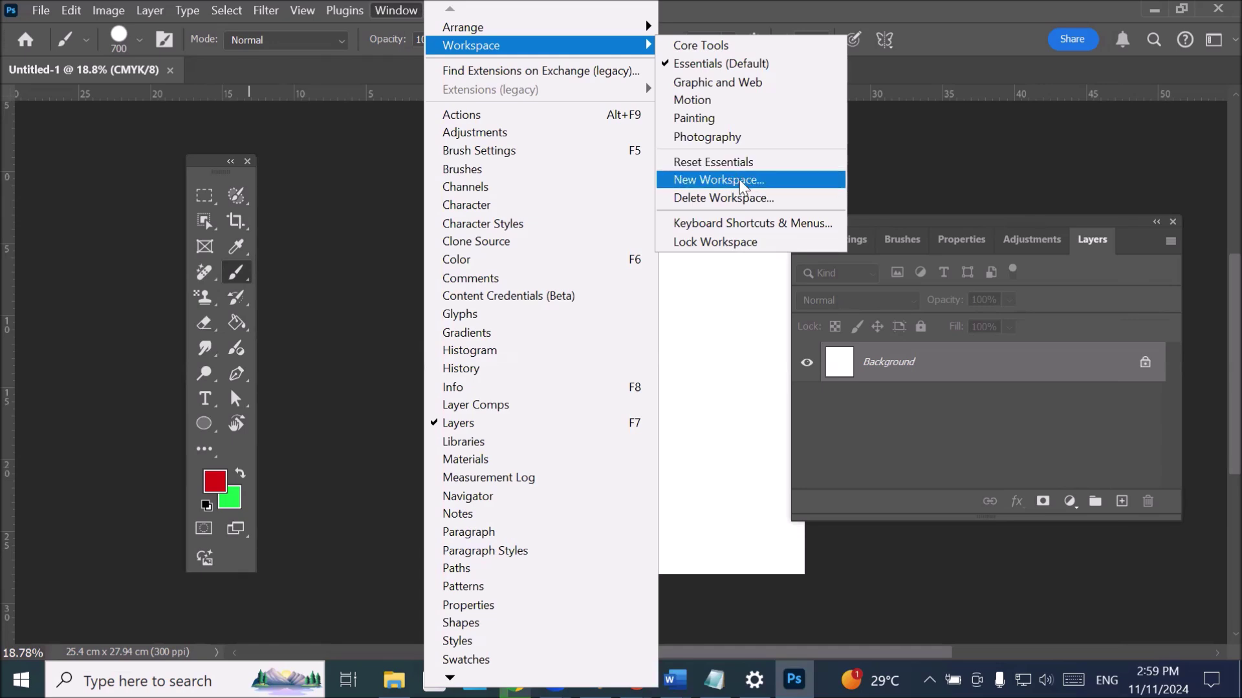
{"action": "left_click", "coordinate": [763, 184]}
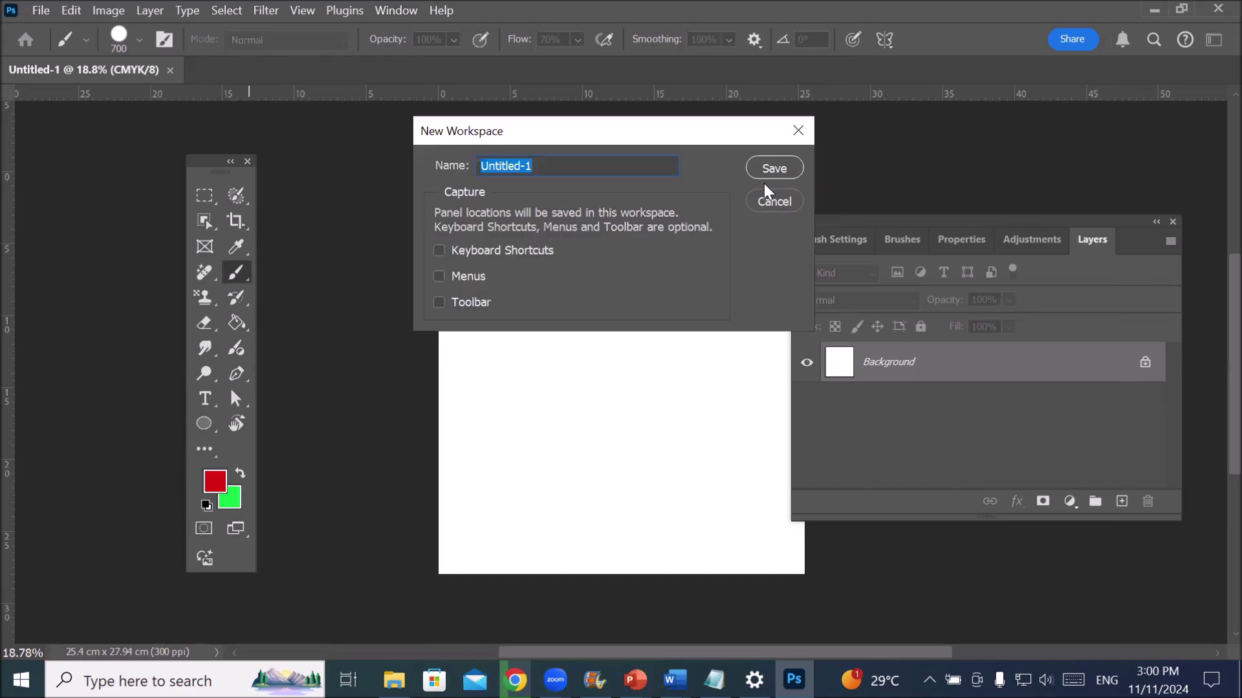
{"action": "type", "text": "happ"}
{"action": "key", "text": "BackSpace"}
{"action": "key", "text": "BackSpace"}
{"action": "type", "text": "mmad workspace"}
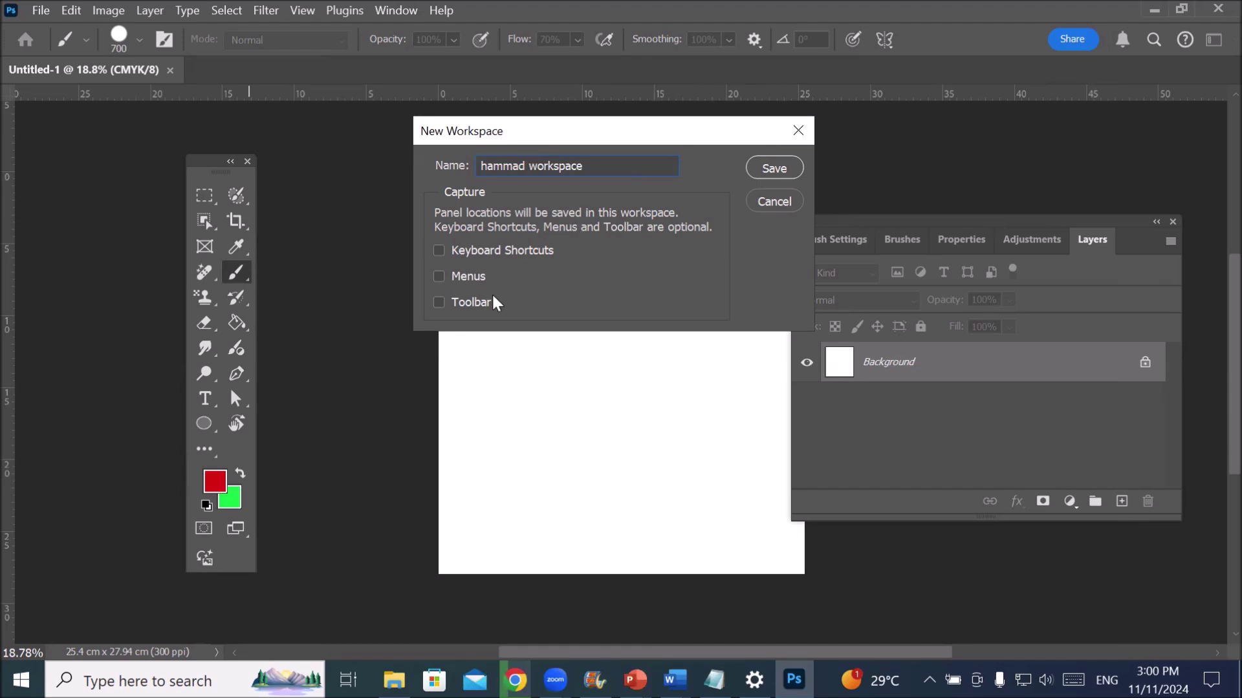
{"action": "left_click", "coordinate": [439, 302]}
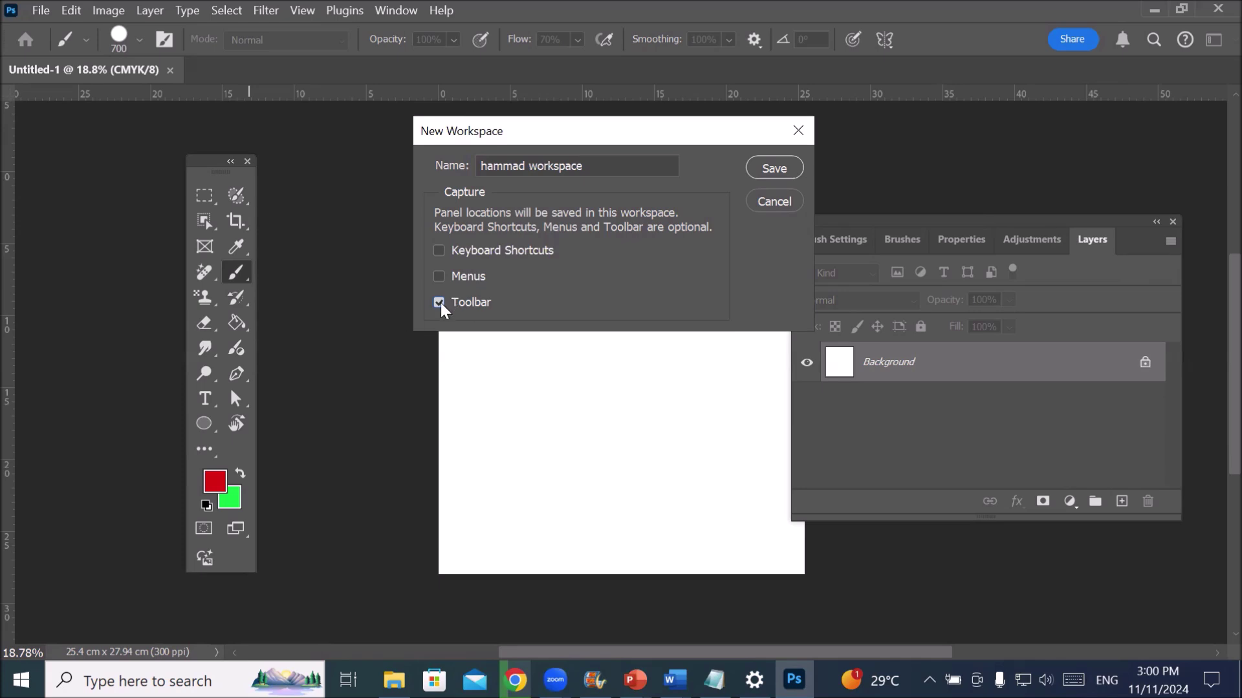
- Save the new workspace, close the Untitled-1 document, and switch over to Notepad
{"action": "left_click", "coordinate": [778, 170]}
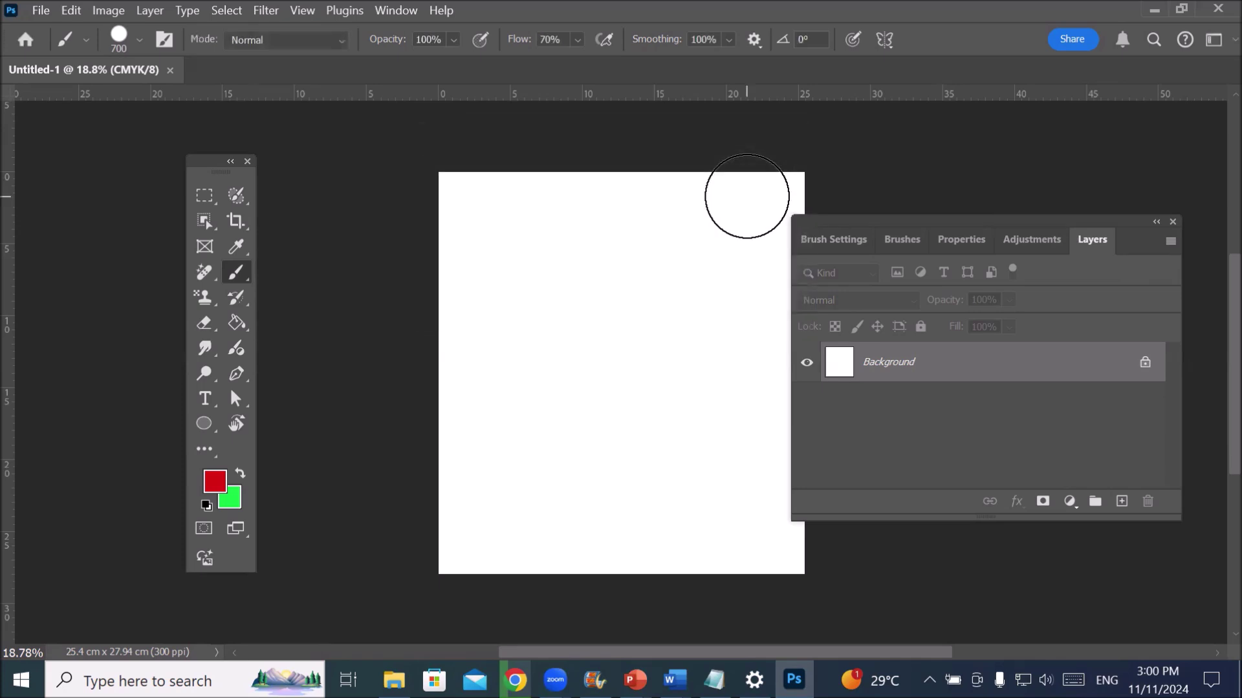
{"action": "left_click", "coordinate": [1218, 9]}
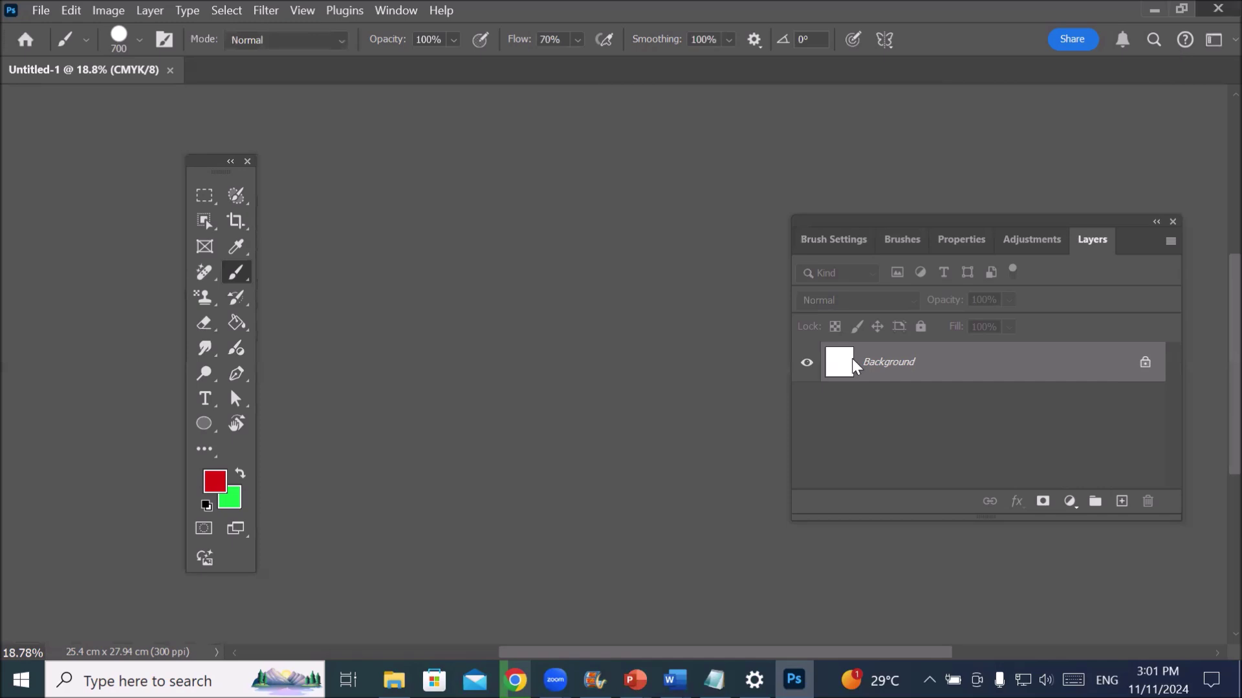
{"action": "key", "text": "alt+Tab"}
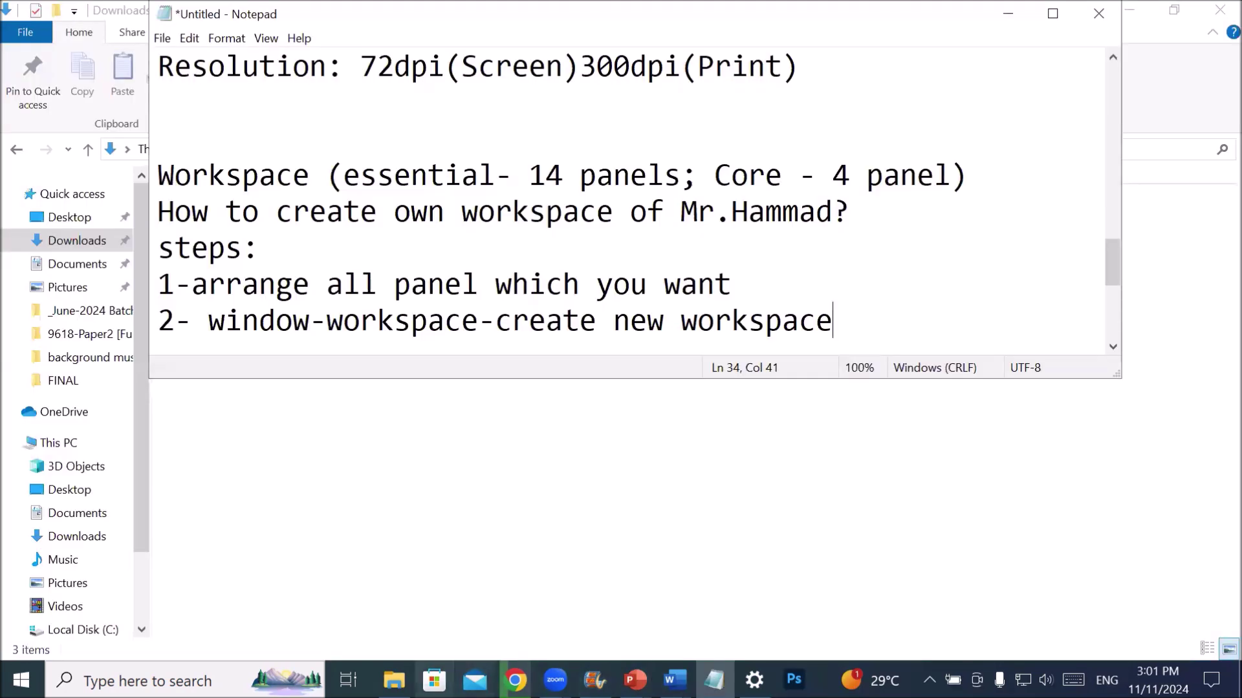
- Return from the Notepad workspace notes to Photoshop
{"action": "key", "text": "alt+Tab"}
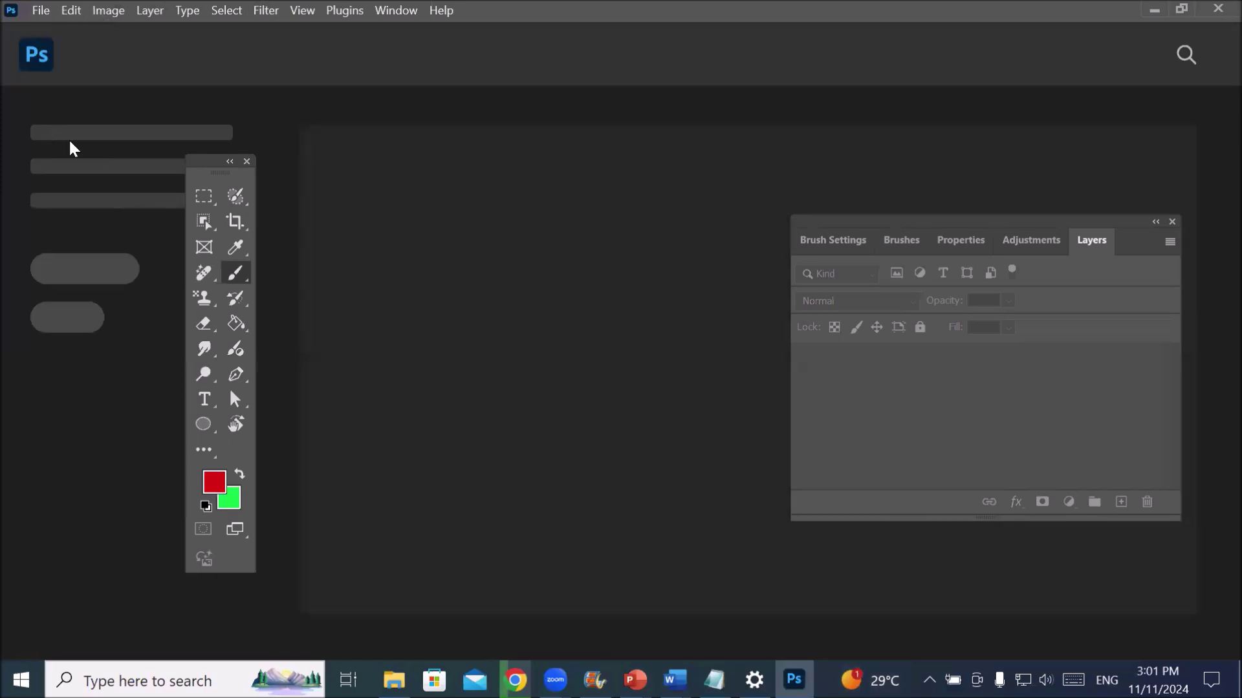
- Open File > New twice to check the 10 × 11 in, 300 ppi CMYK settings, cancelling each time
{"action": "left_click", "coordinate": [40, 12]}
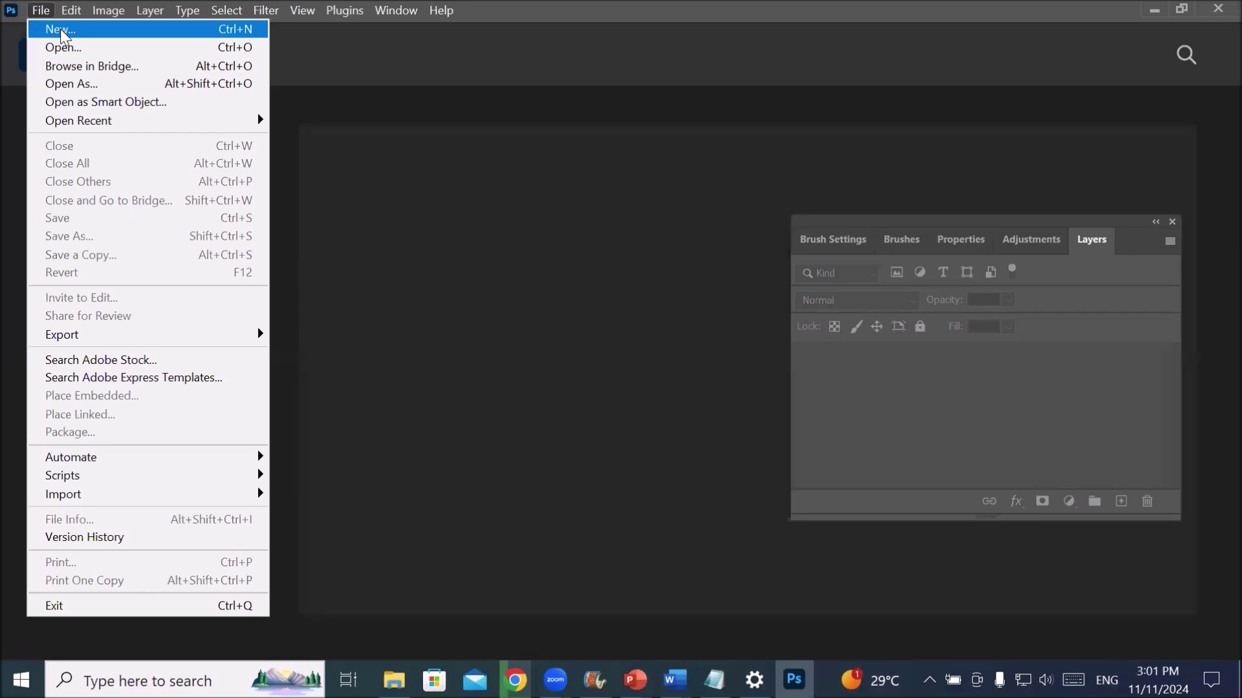
{"action": "left_click", "coordinate": [60, 32]}
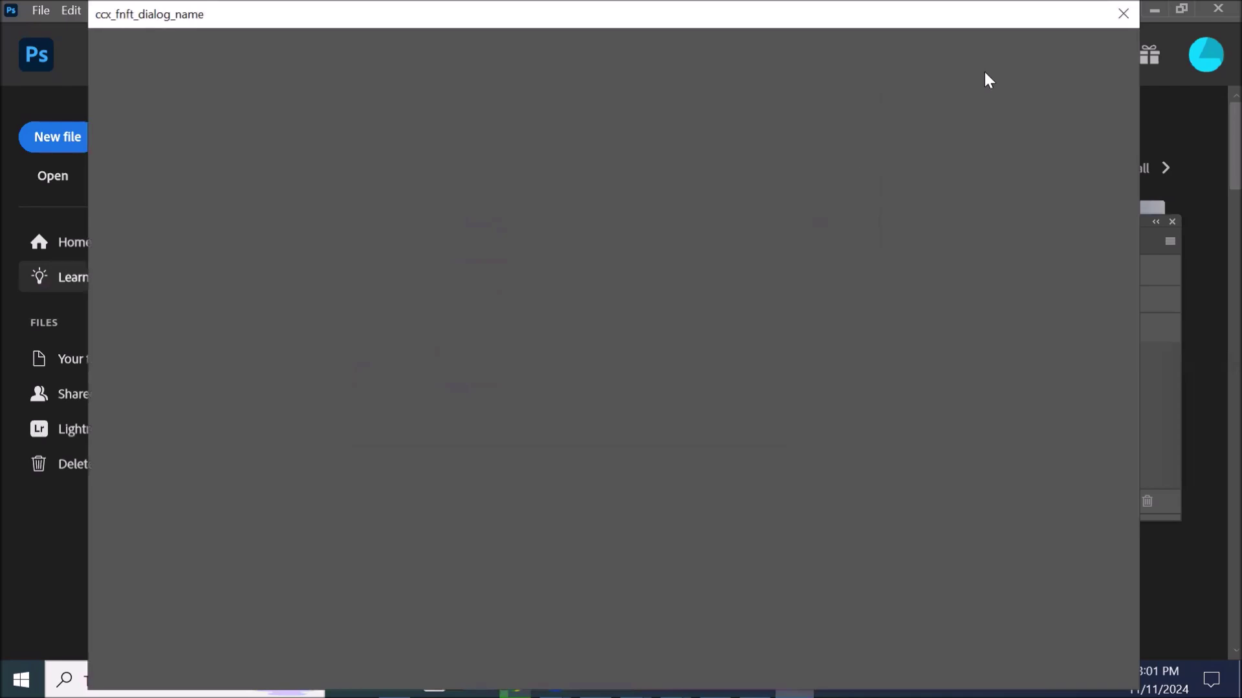
{"action": "left_click", "coordinate": [1124, 14]}
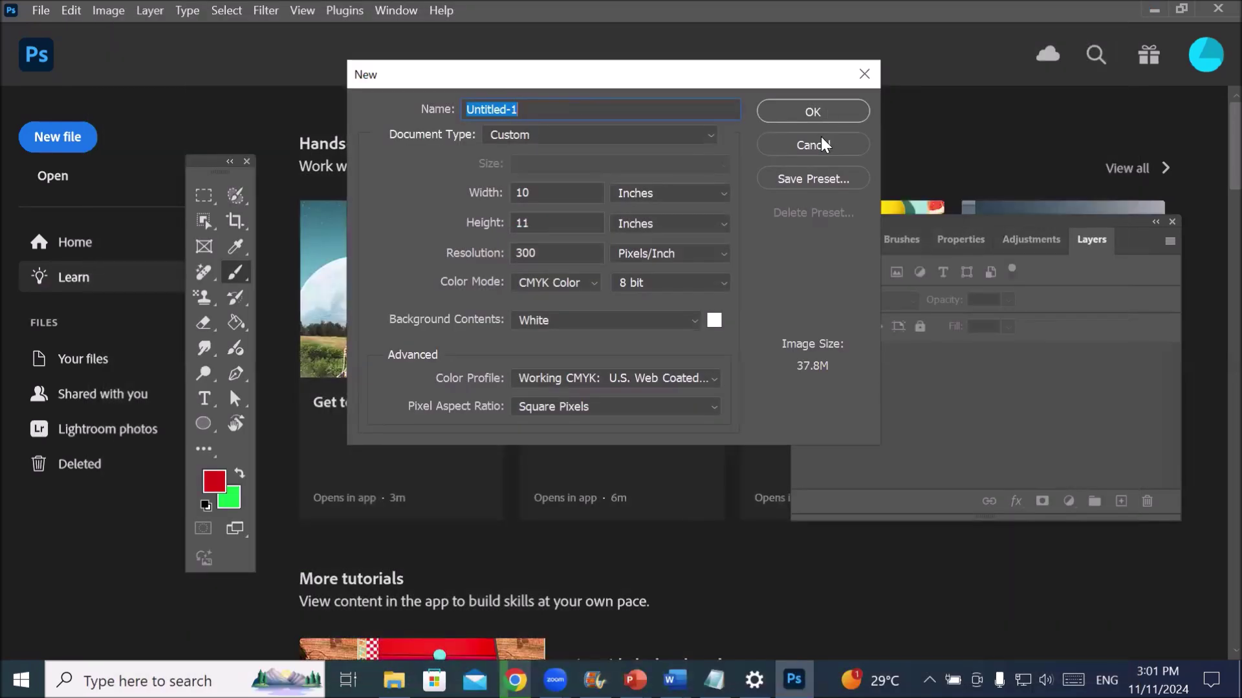
{"action": "left_click", "coordinate": [823, 144]}
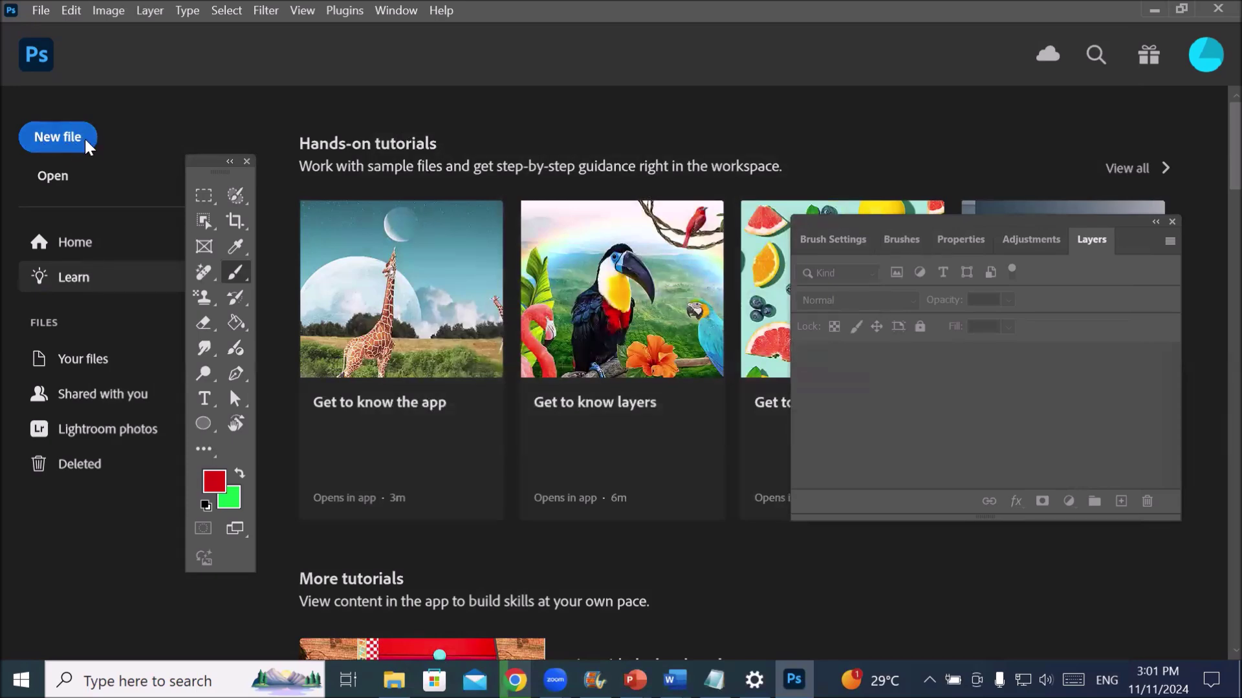
{"action": "left_click", "coordinate": [40, 11]}
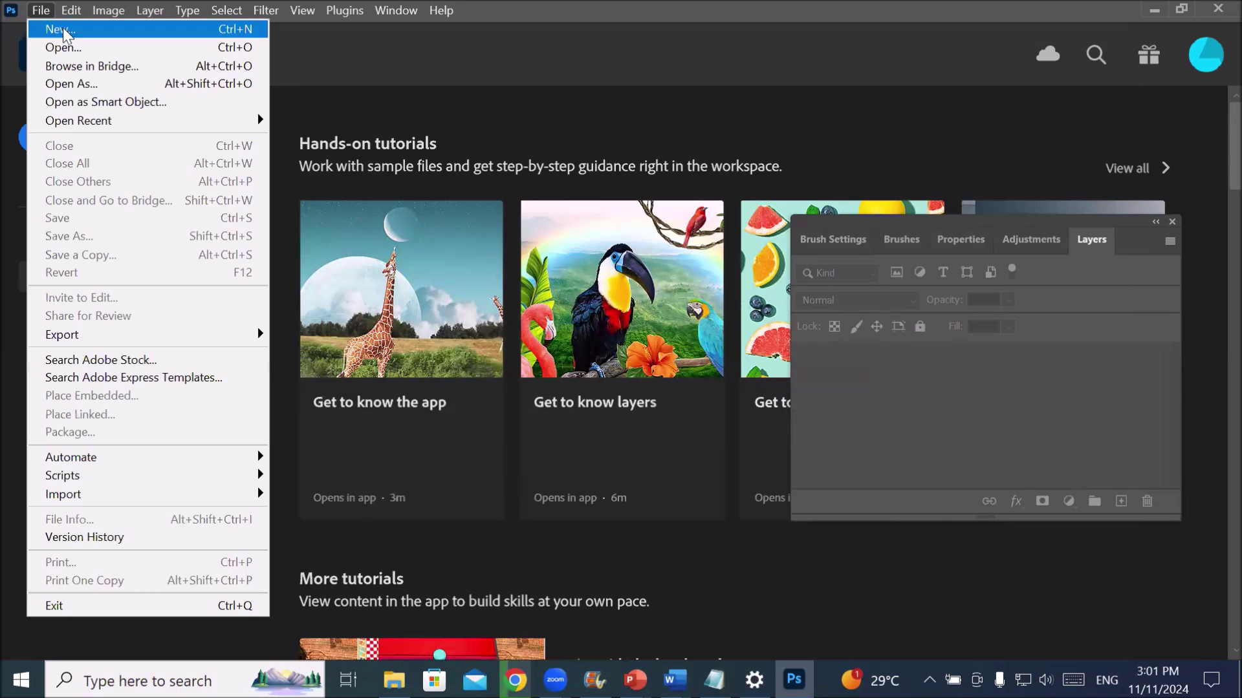
{"action": "left_click", "coordinate": [65, 30]}
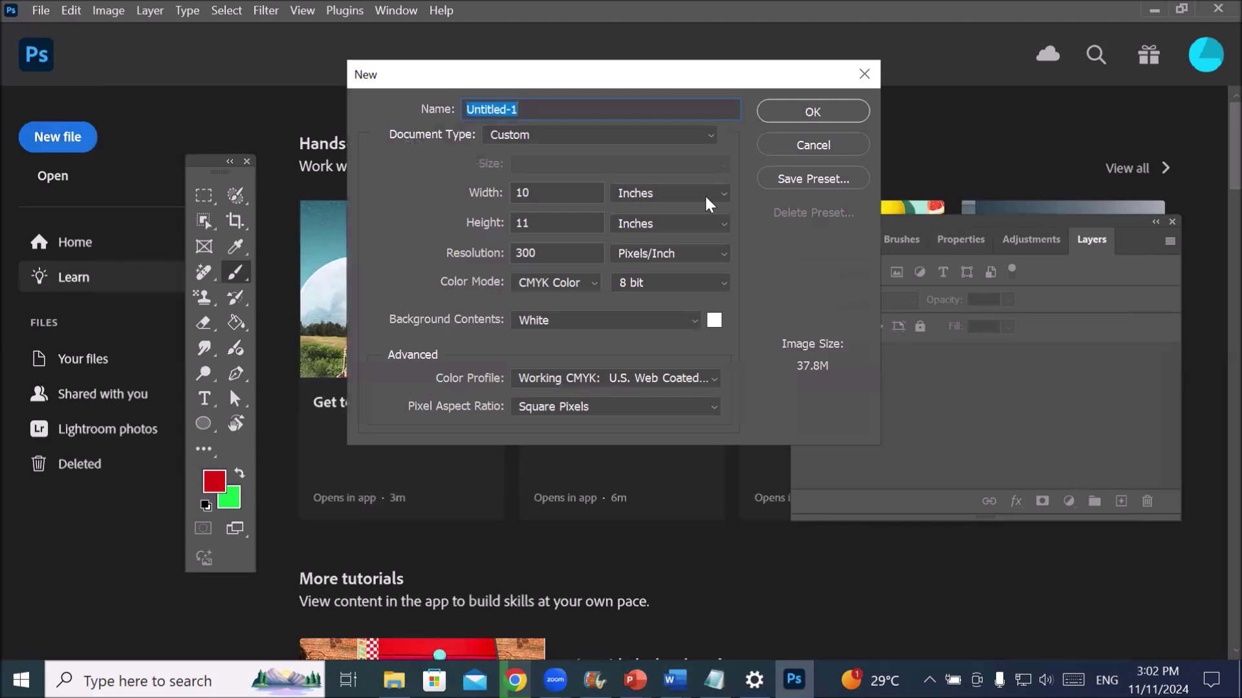
{"action": "left_click", "coordinate": [798, 143]}
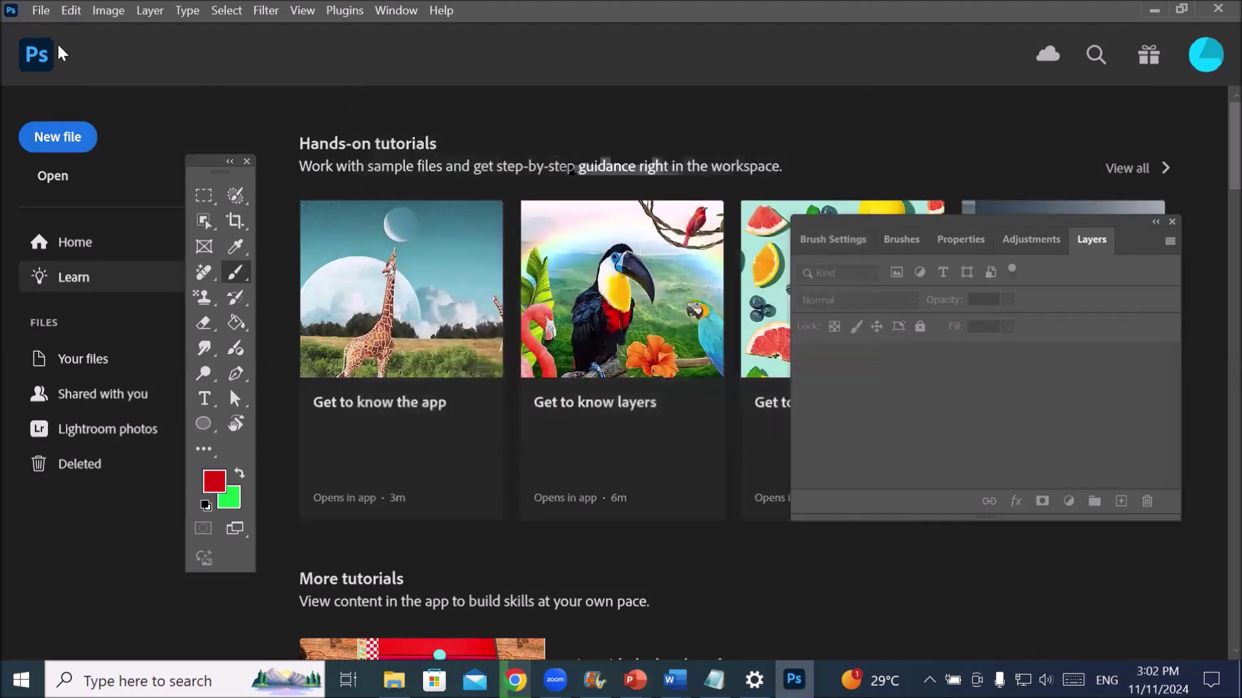
- Reopen the New dialog from the File menu and the home-screen New file button, dismissing both
{"action": "left_click", "coordinate": [40, 10]}
{"action": "left_click", "coordinate": [39, 21]}
{"action": "key", "text": "Escape"}
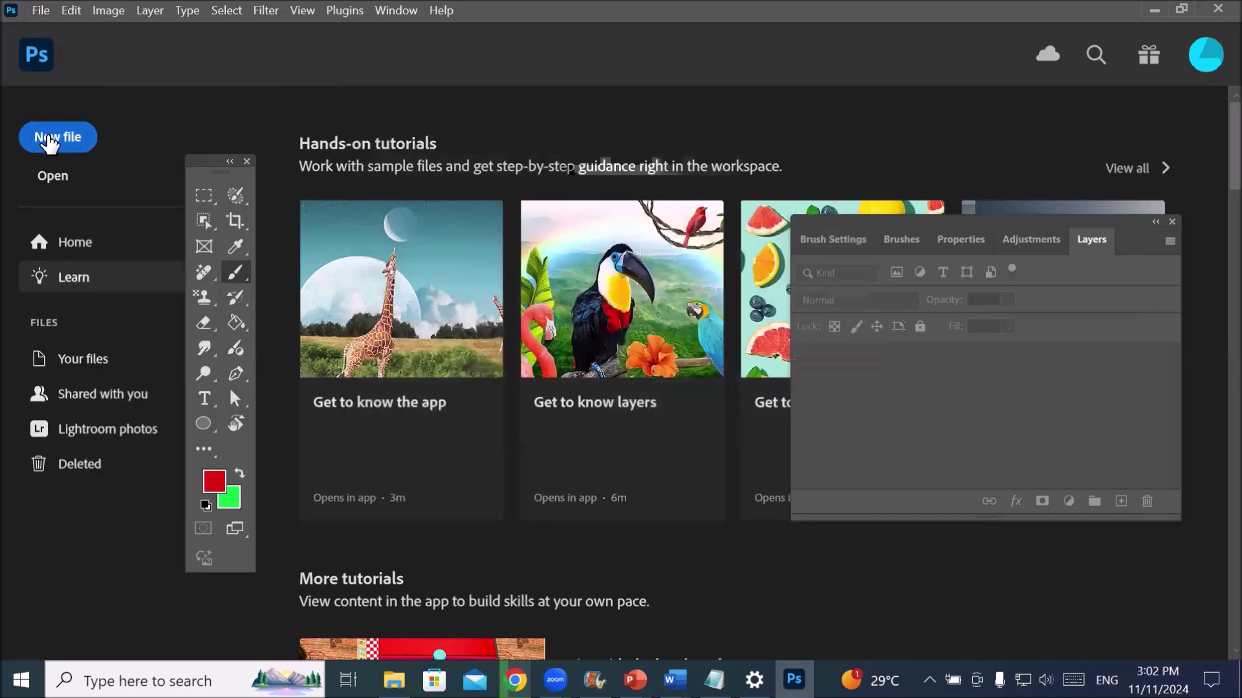
{"action": "left_click", "coordinate": [47, 141]}
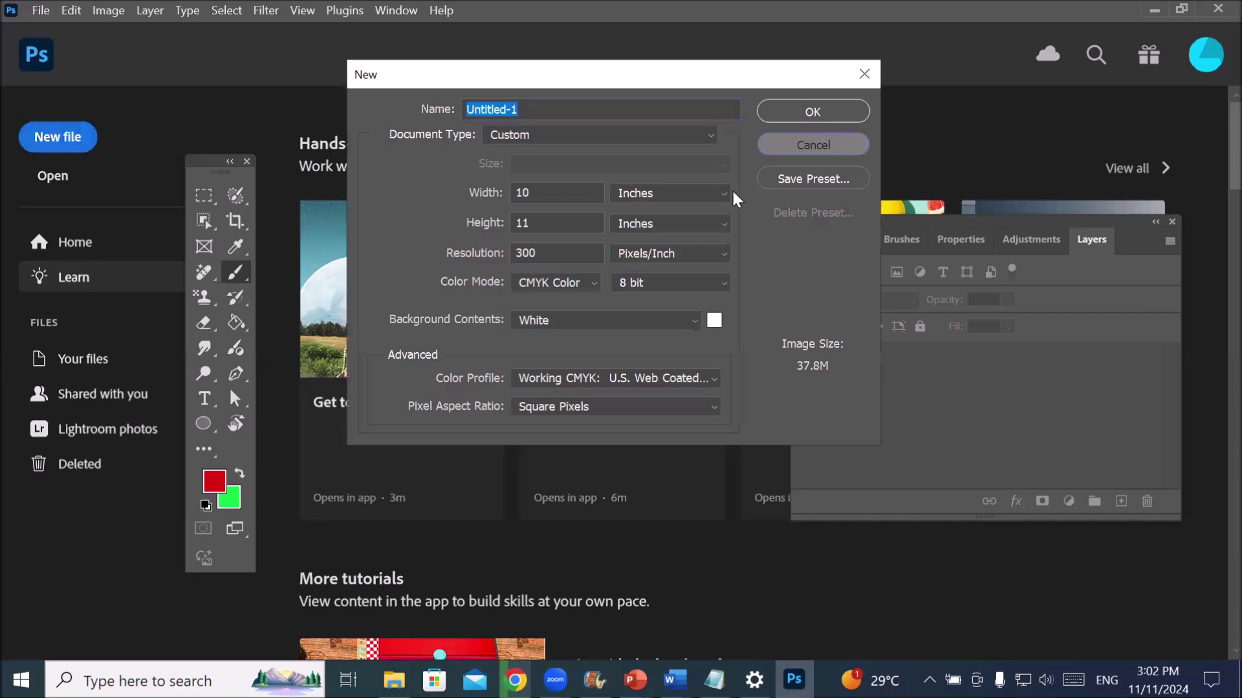
{"action": "key", "text": "Escape"}
{"action": "key", "text": "Escape"}
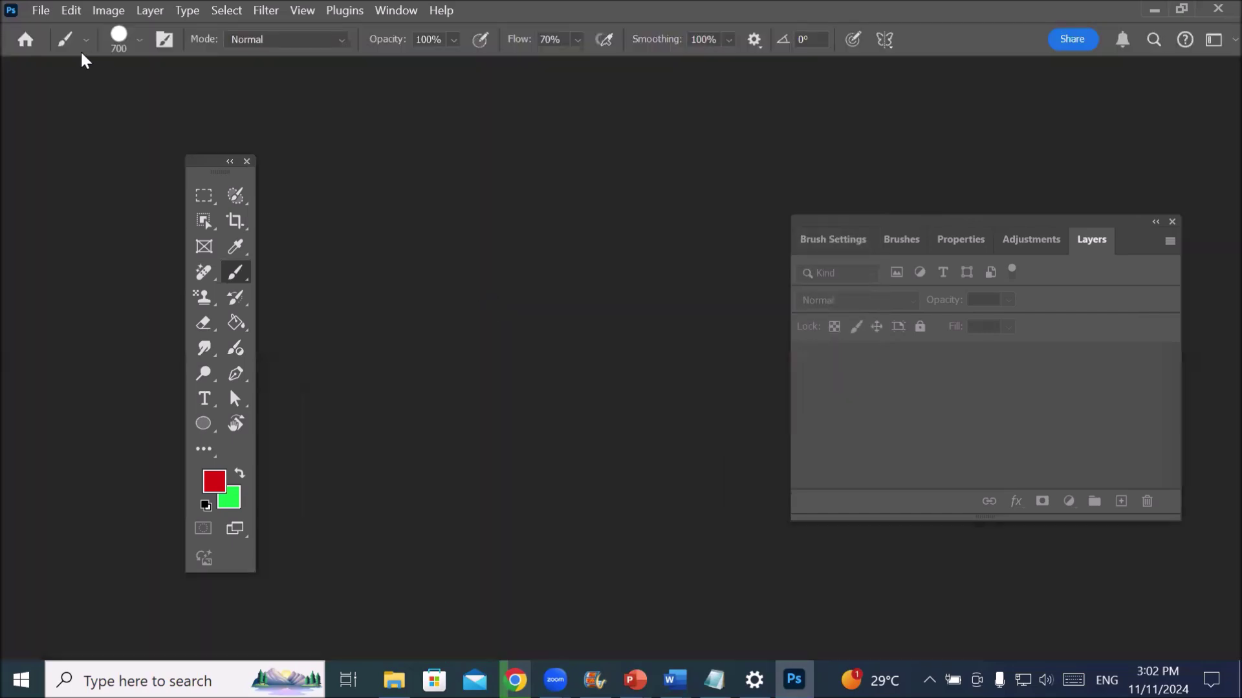
- Create a Custom document with Width changed to 8.5 inches, keeping 11 in, 300 ppi CMYK
{"action": "left_click", "coordinate": [40, 10]}
{"action": "left_click", "coordinate": [43, 10]}
{"action": "left_click", "coordinate": [71, 11]}
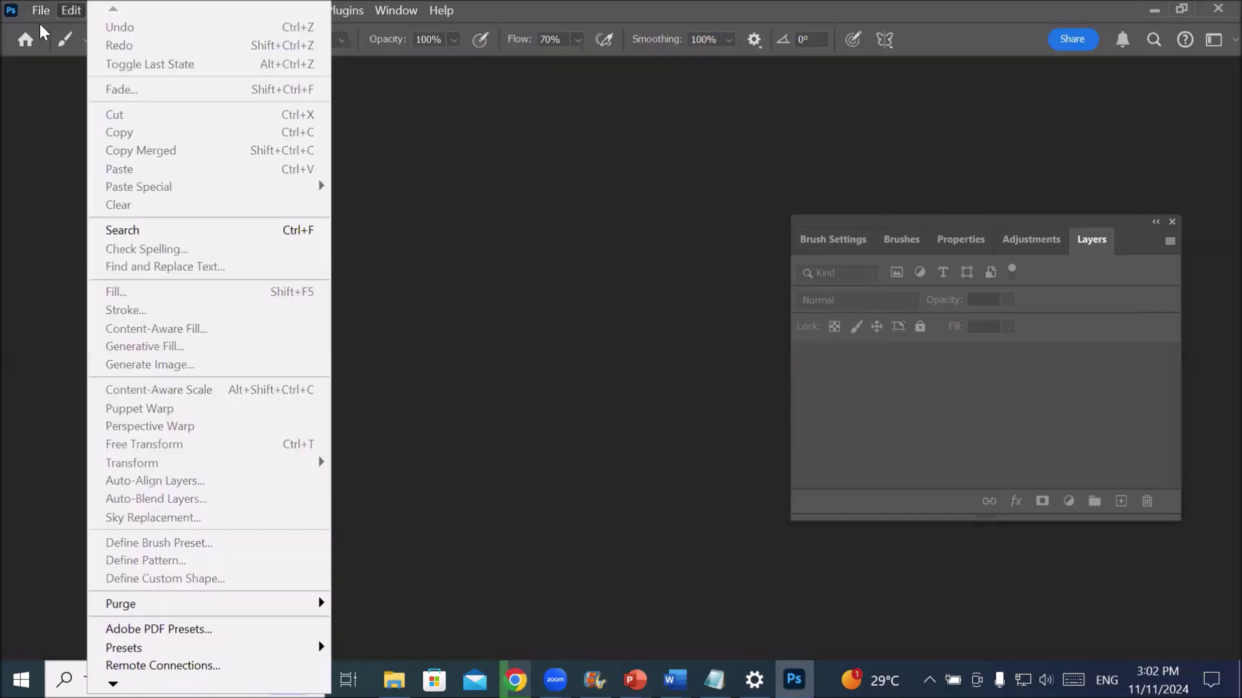
{"action": "left_click", "coordinate": [51, 30]}
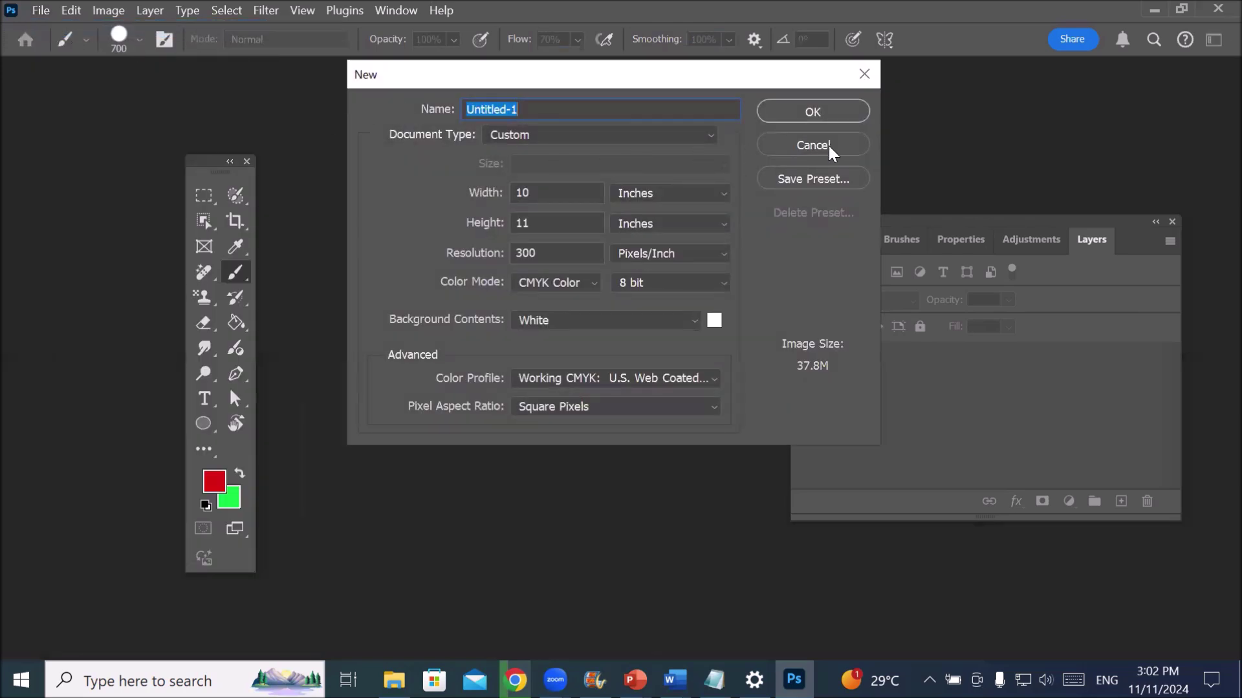
{"action": "left_click", "coordinate": [691, 137]}
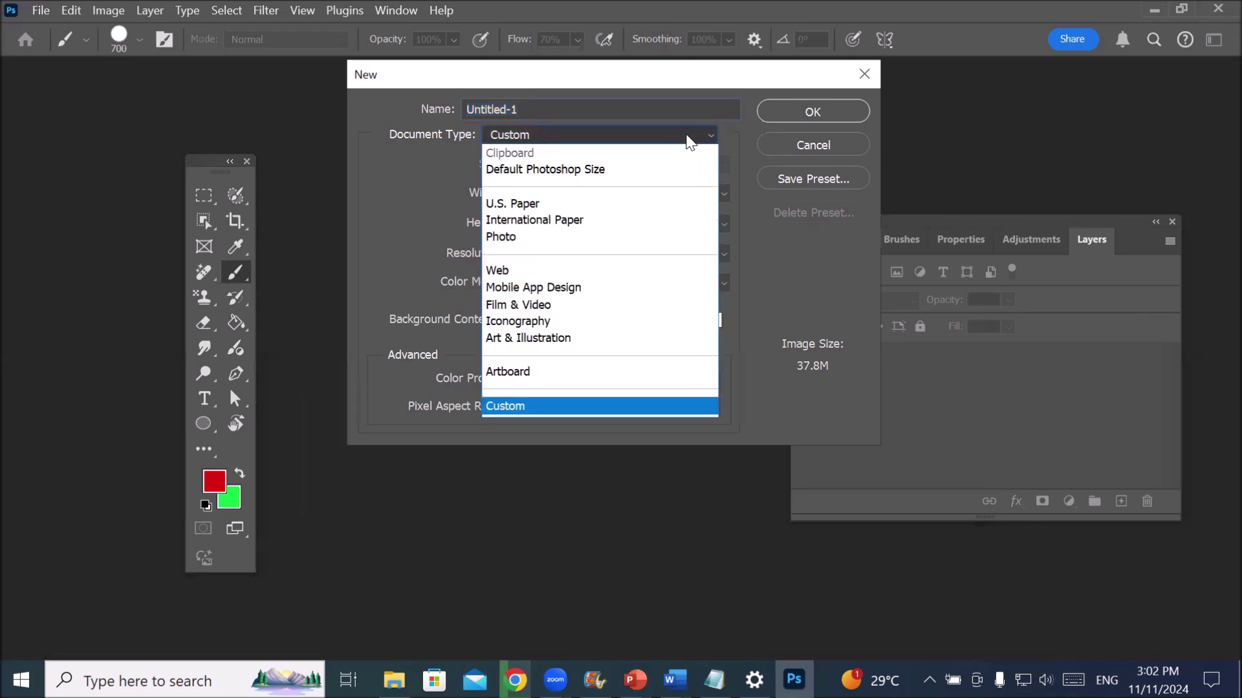
{"action": "left_click", "coordinate": [690, 142]}
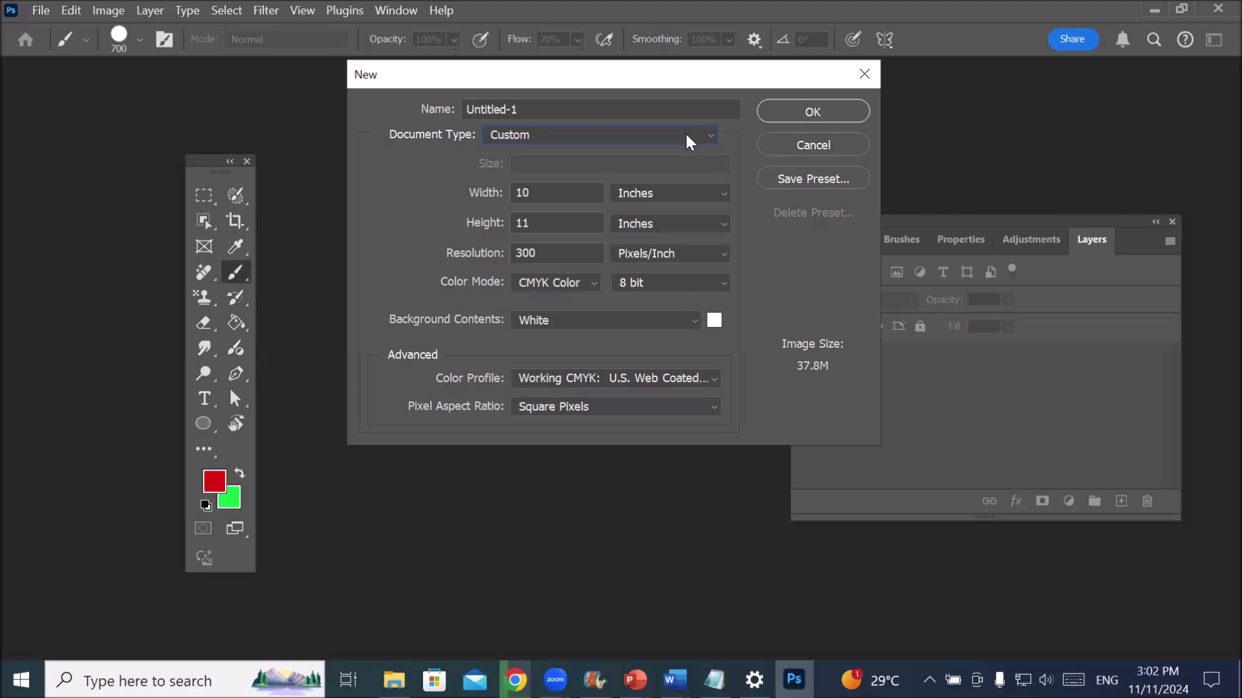
{"action": "left_click_drag", "start_coordinate": [549, 196], "coordinate": [443, 196]}
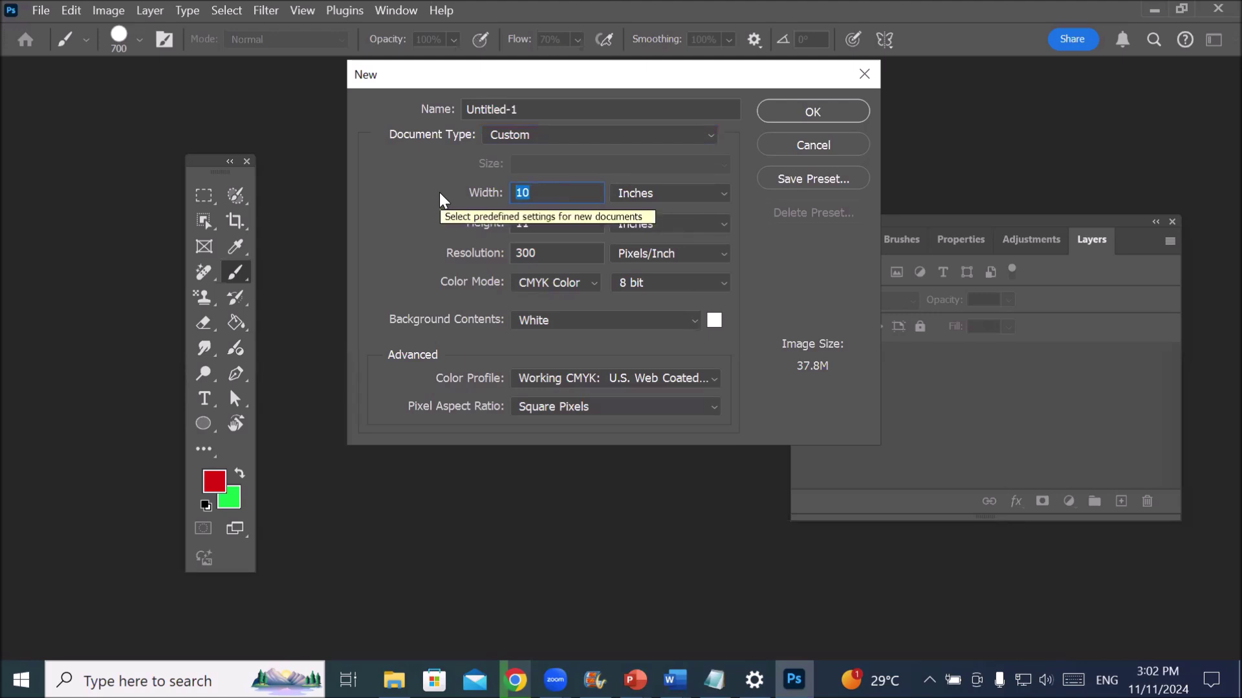
{"action": "type", "text": "8.5"}
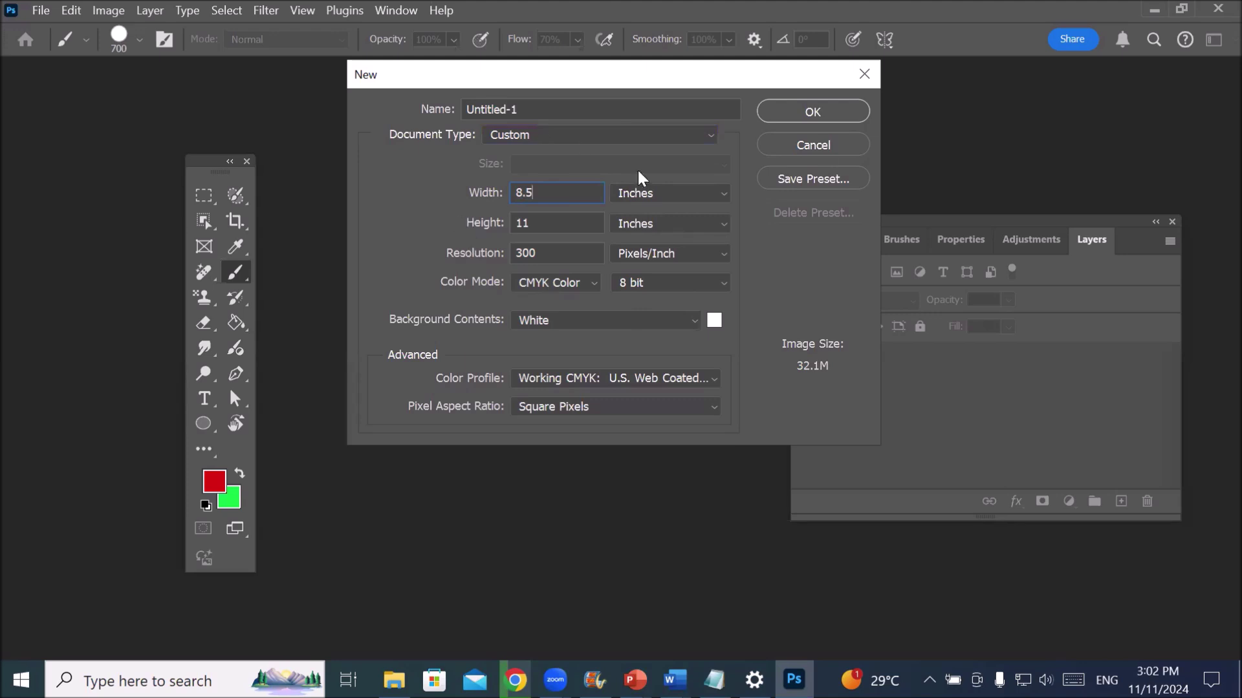
{"action": "left_click", "coordinate": [803, 112]}
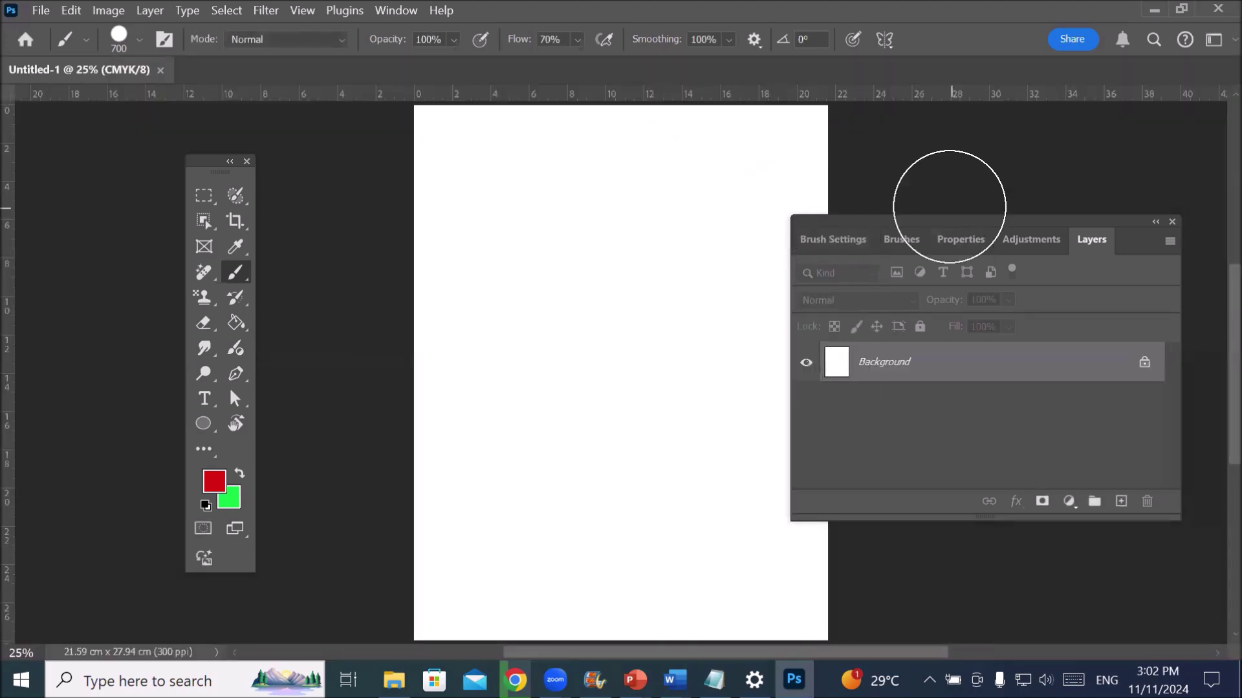
- Switch from the custom layout to the Essentials workspace and reset Essentials to its defaults
{"action": "left_click_drag", "start_coordinate": [940, 216], "coordinate": [597, 205]}
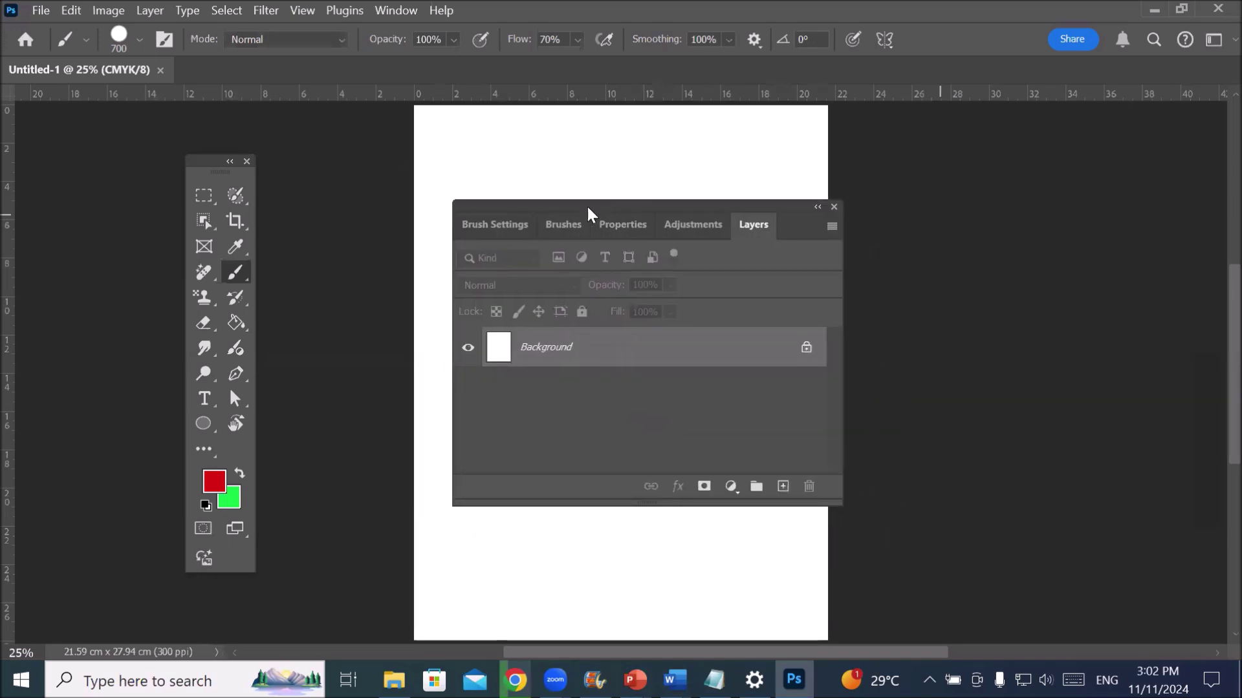
{"action": "left_click_drag", "start_coordinate": [212, 170], "coordinate": [225, 219]}
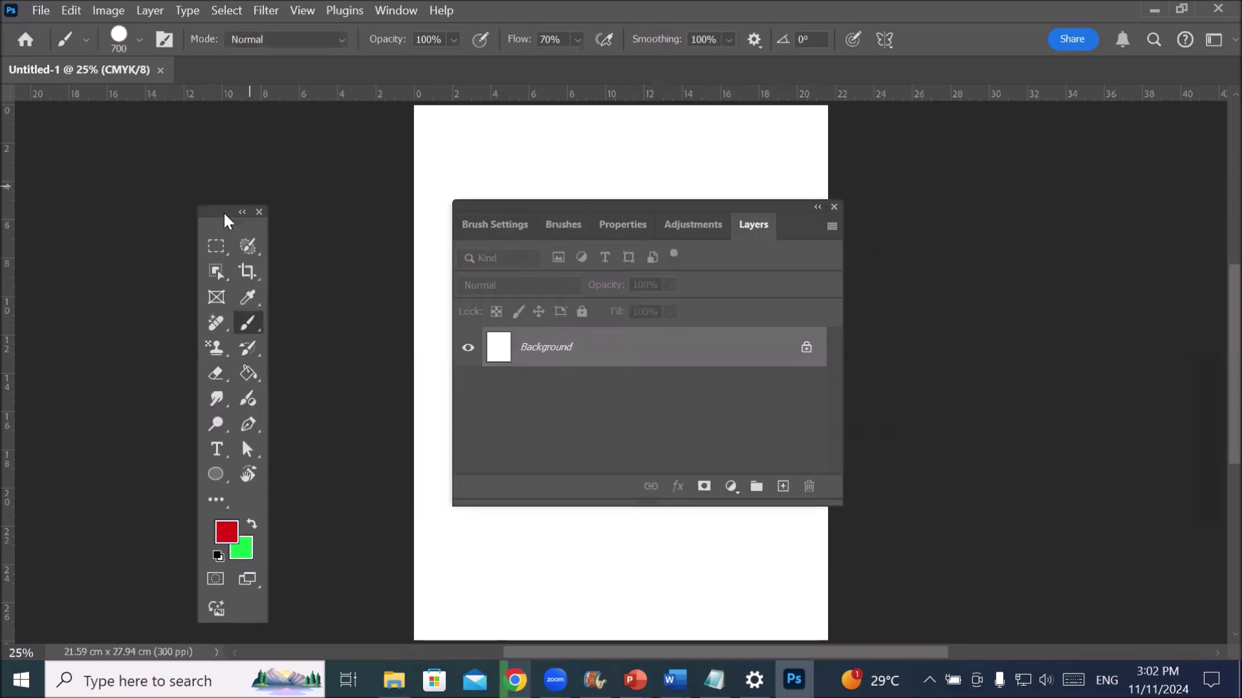
{"action": "left_click", "coordinate": [386, 12]}
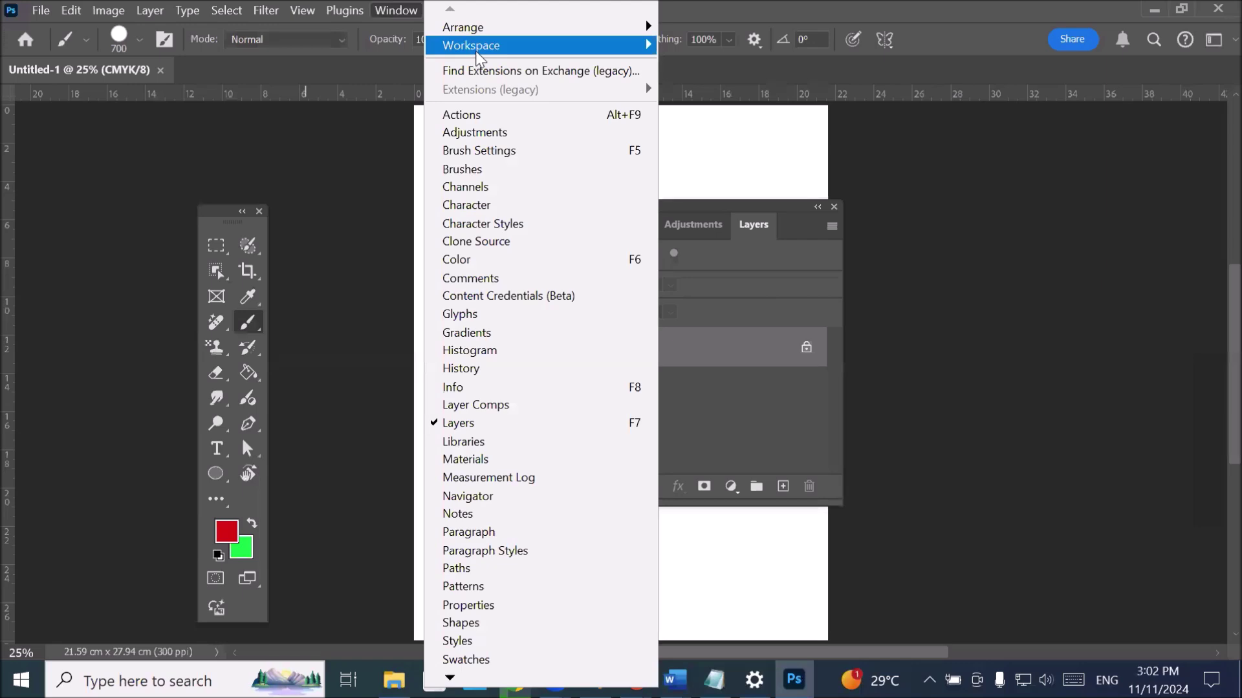
{"action": "mouse_move", "coordinate": [517, 49]}
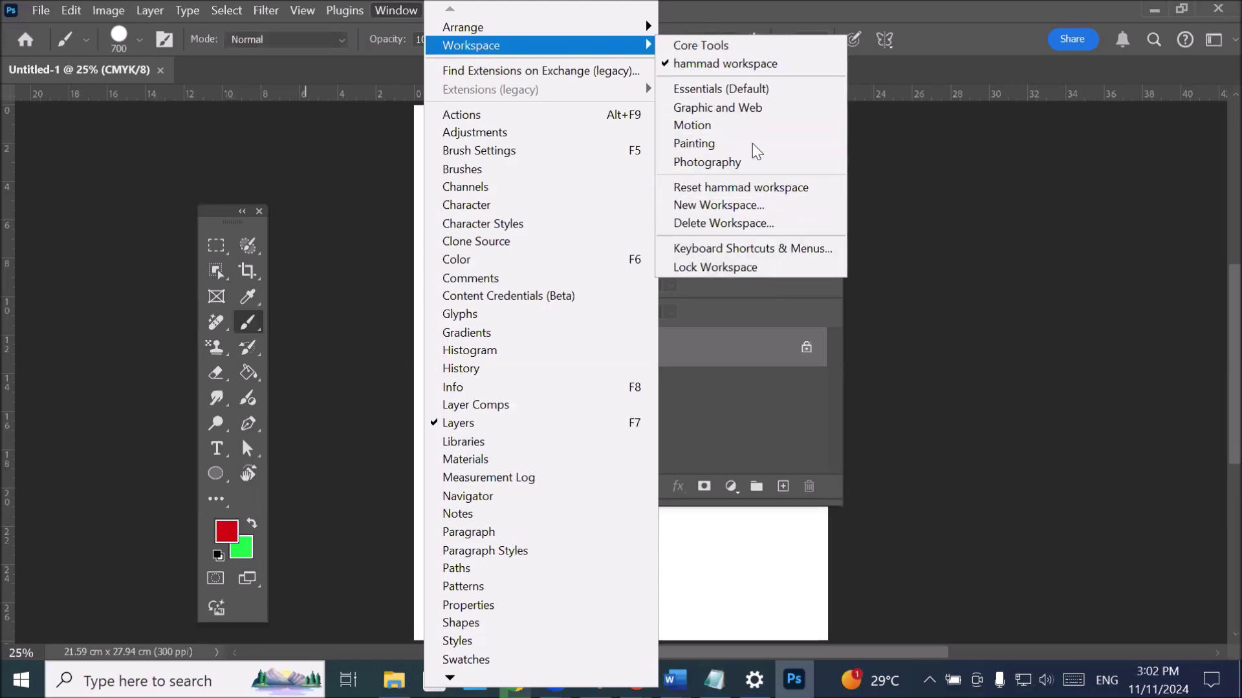
{"action": "left_click", "coordinate": [761, 94]}
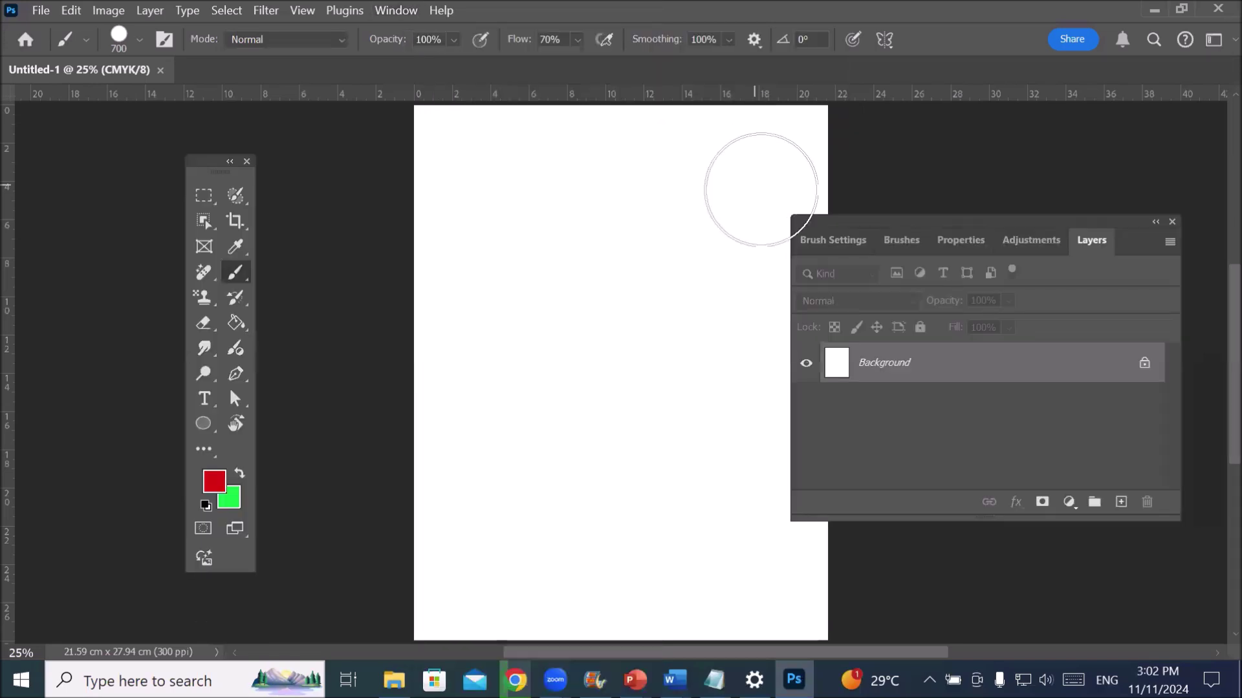
{"action": "left_click", "coordinate": [409, 12]}
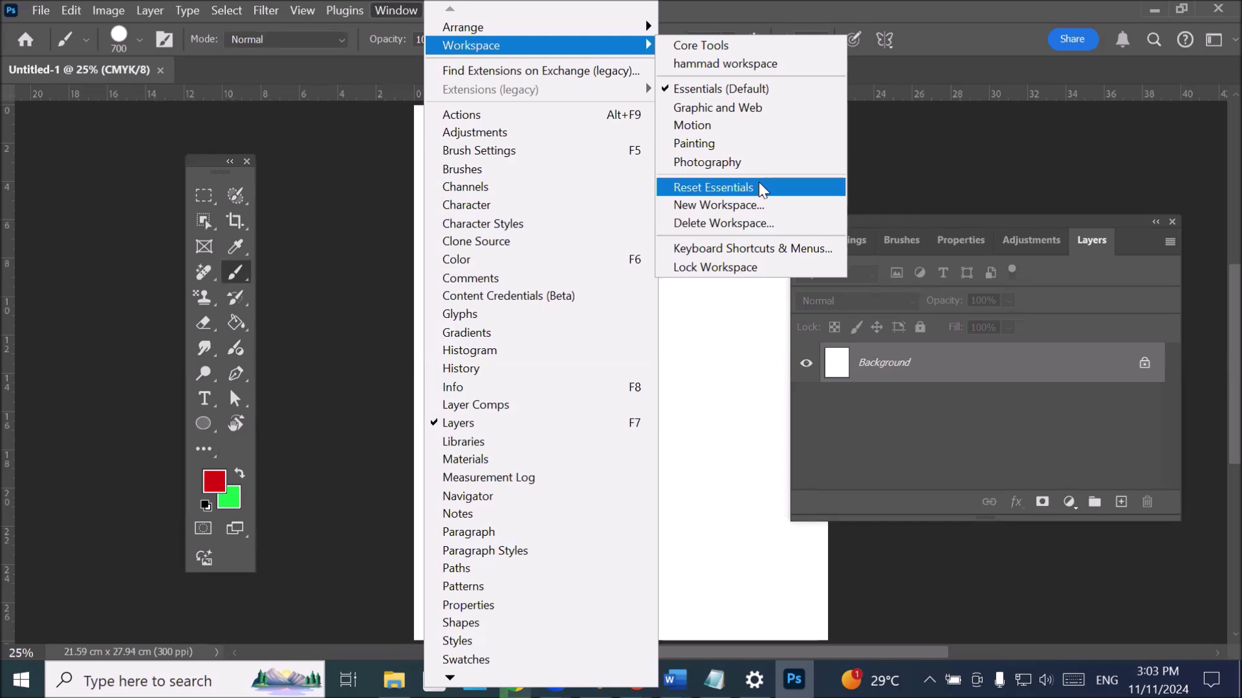
{"action": "left_click", "coordinate": [762, 188]}
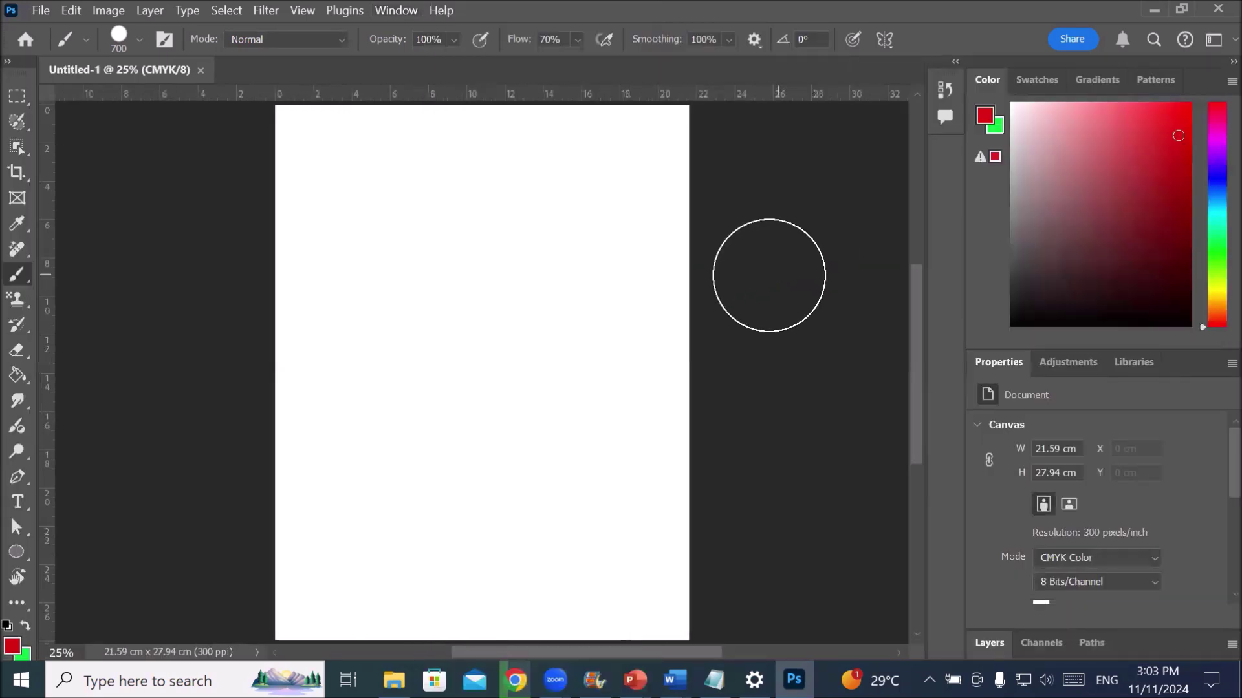
- Expand the toolbar to two columns, float it beside the page, and reveal its extra tools
{"action": "left_click", "coordinate": [8, 63]}
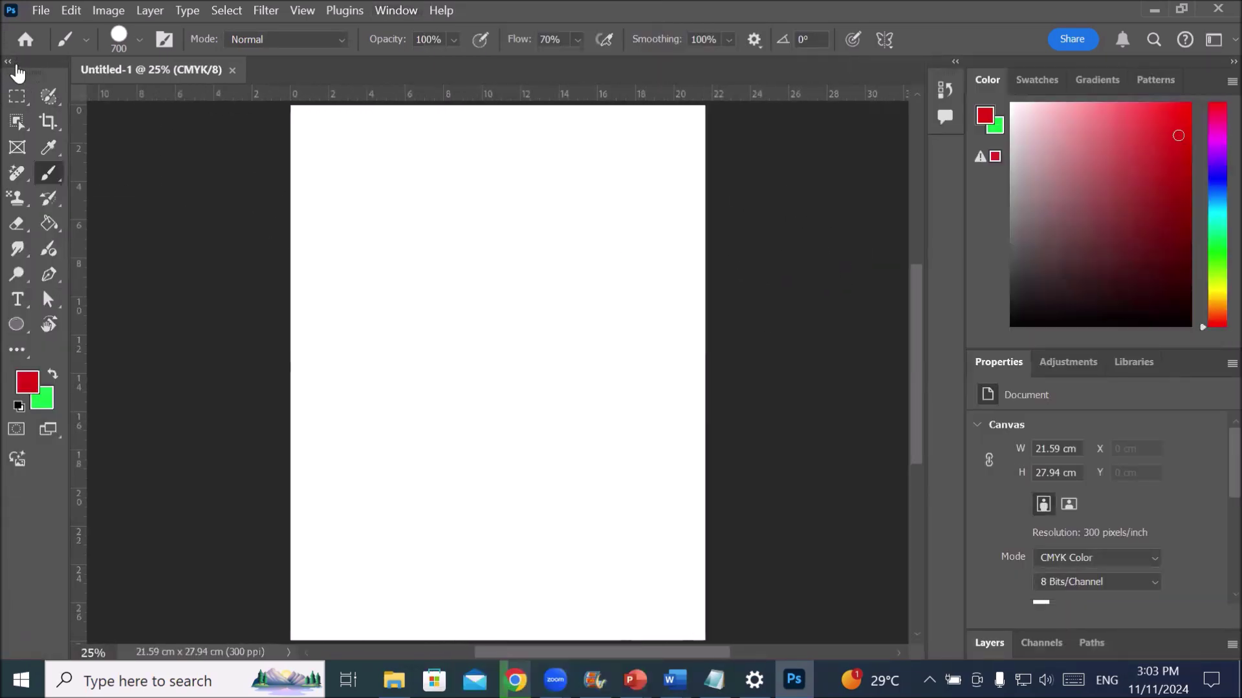
{"action": "left_click_drag", "start_coordinate": [18, 73], "coordinate": [185, 131]}
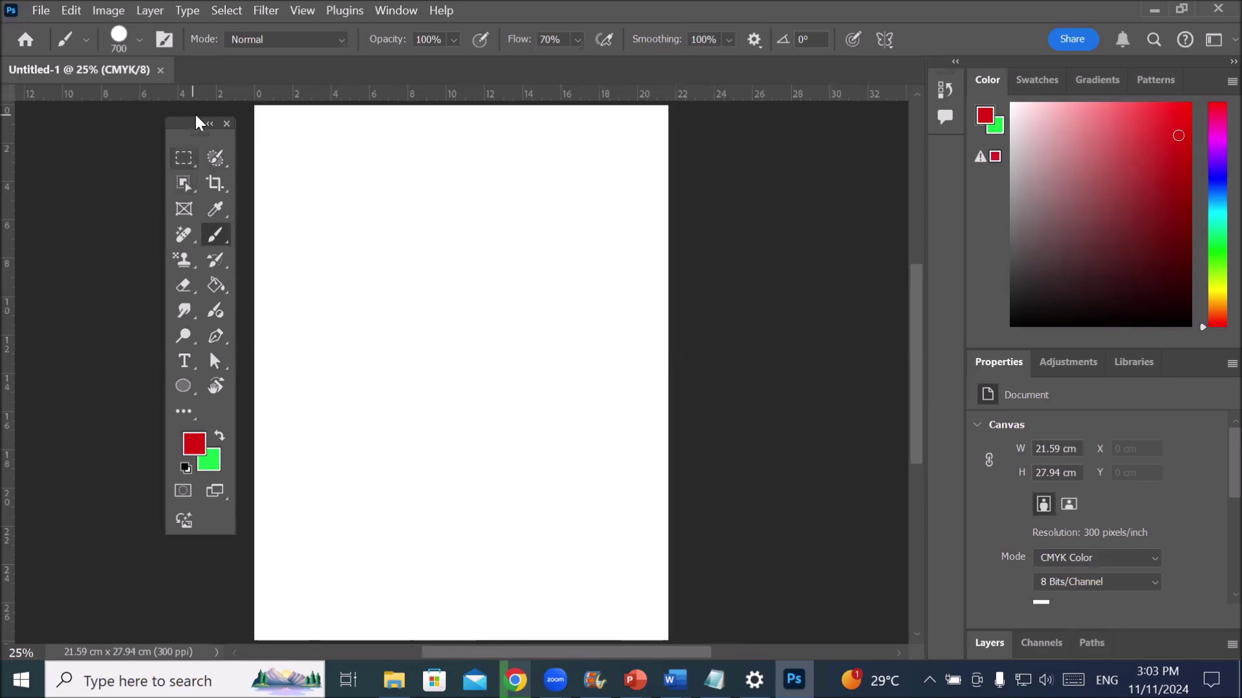
{"action": "left_click_drag", "start_coordinate": [186, 127], "coordinate": [134, 166]}
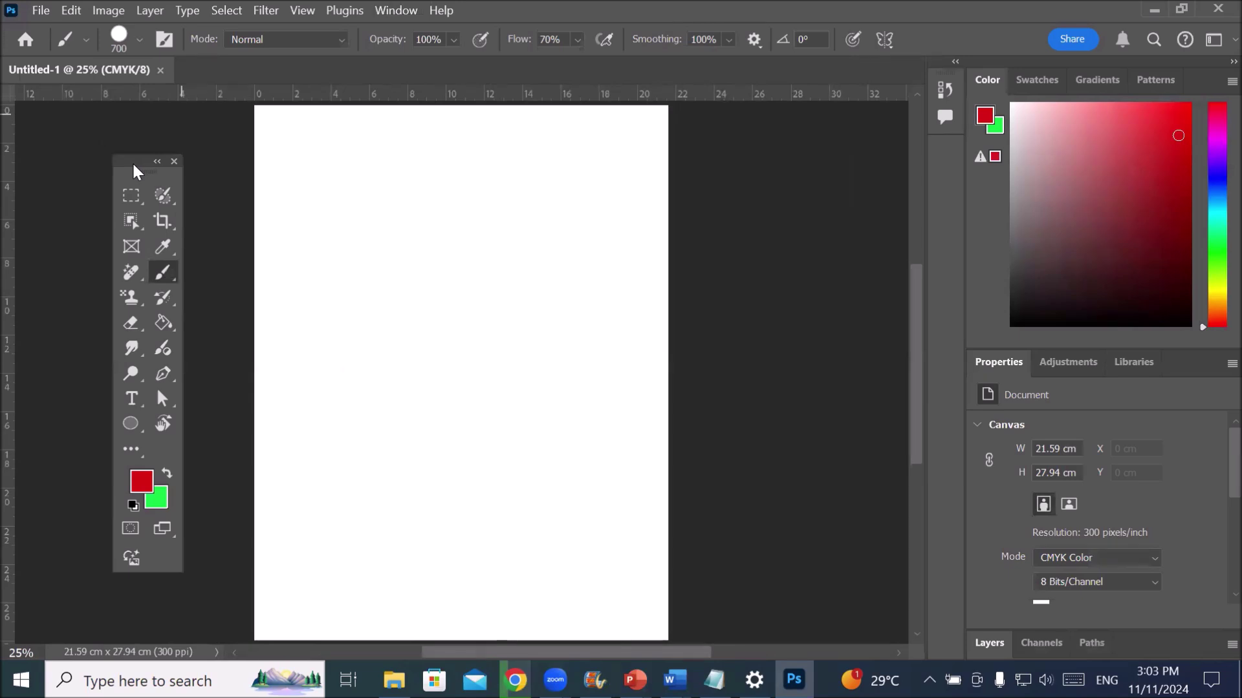
{"action": "left_click_drag", "start_coordinate": [139, 168], "coordinate": [164, 143]}
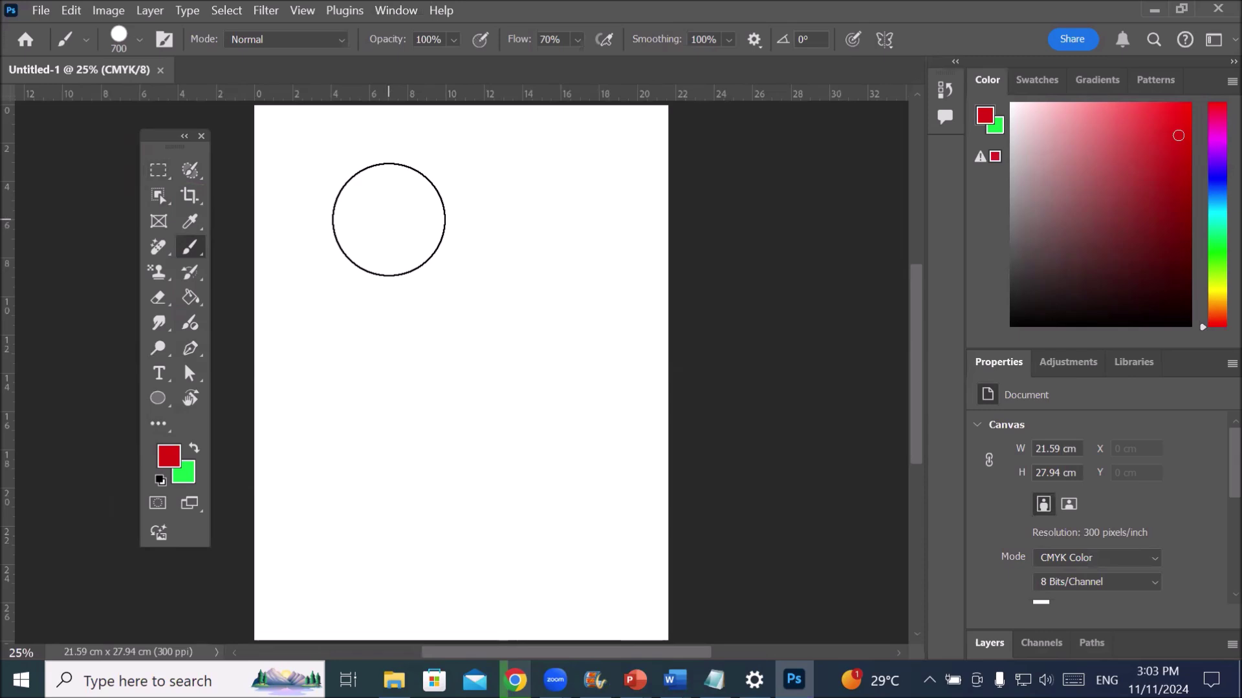
{"action": "left_click", "coordinate": [161, 427]}
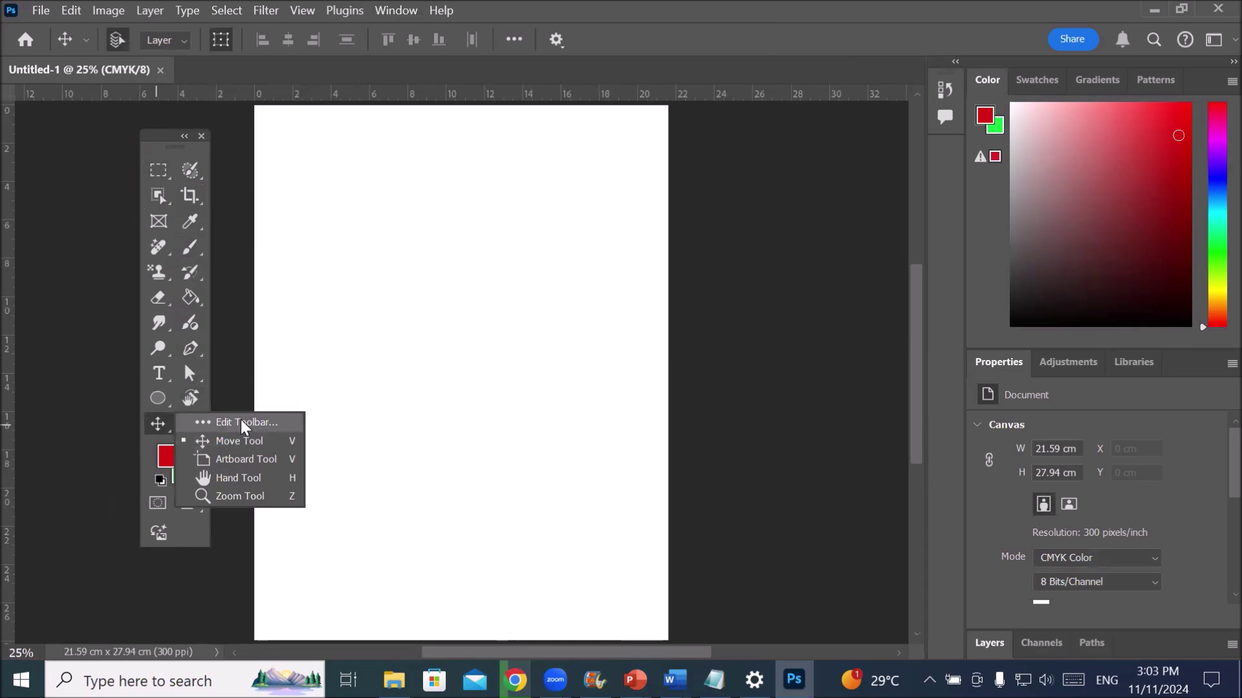
- Restore the default toolbar in Customize Toolbar, confirm, and check the Move tool's group
{"action": "left_click", "coordinate": [242, 424]}
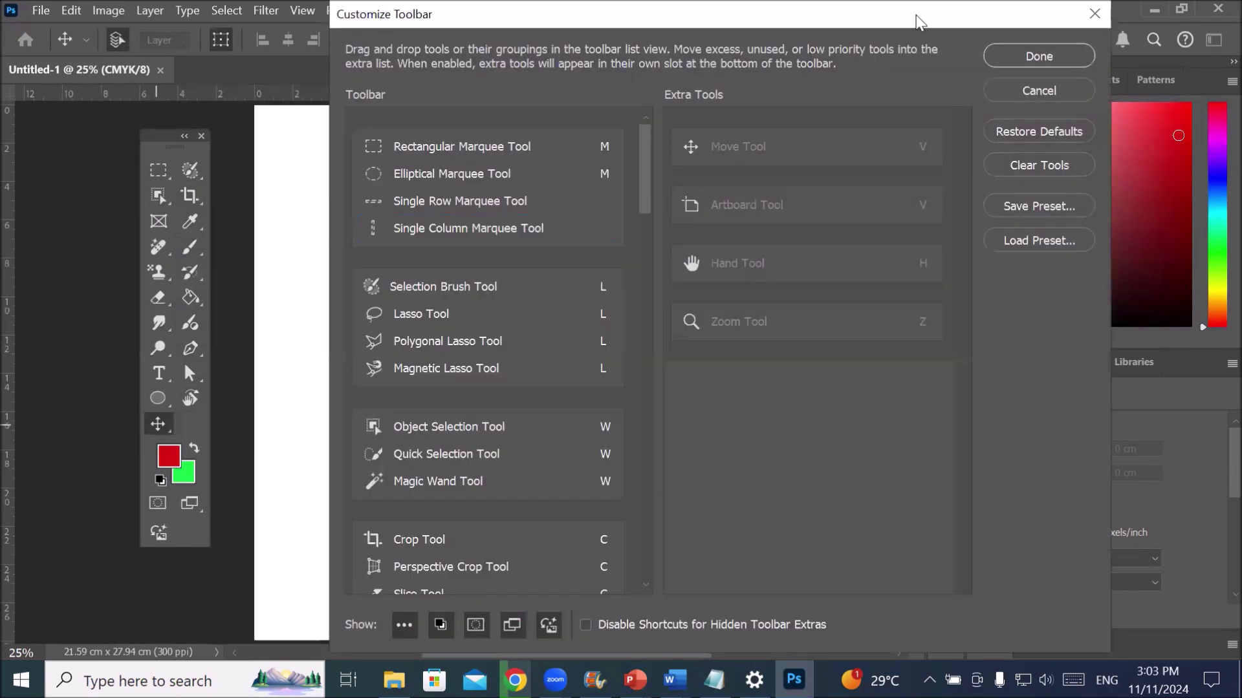
{"action": "left_click_drag", "start_coordinate": [918, 20], "coordinate": [673, 118]}
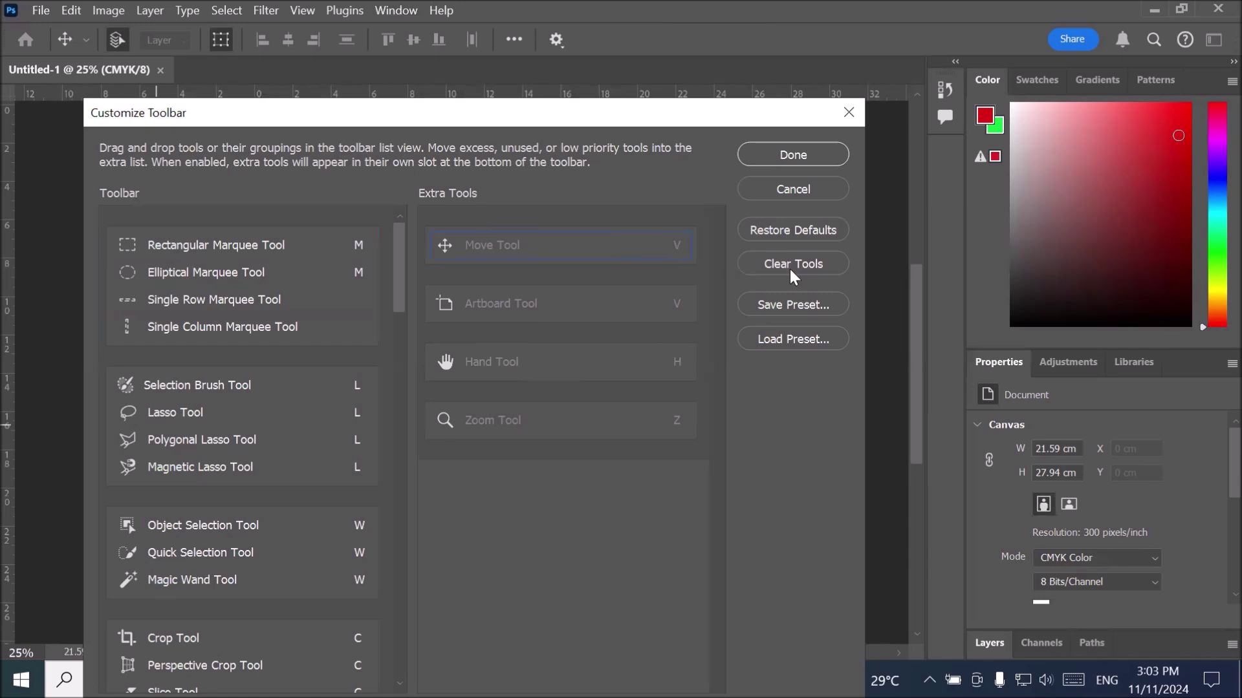
{"action": "left_click", "coordinate": [786, 228]}
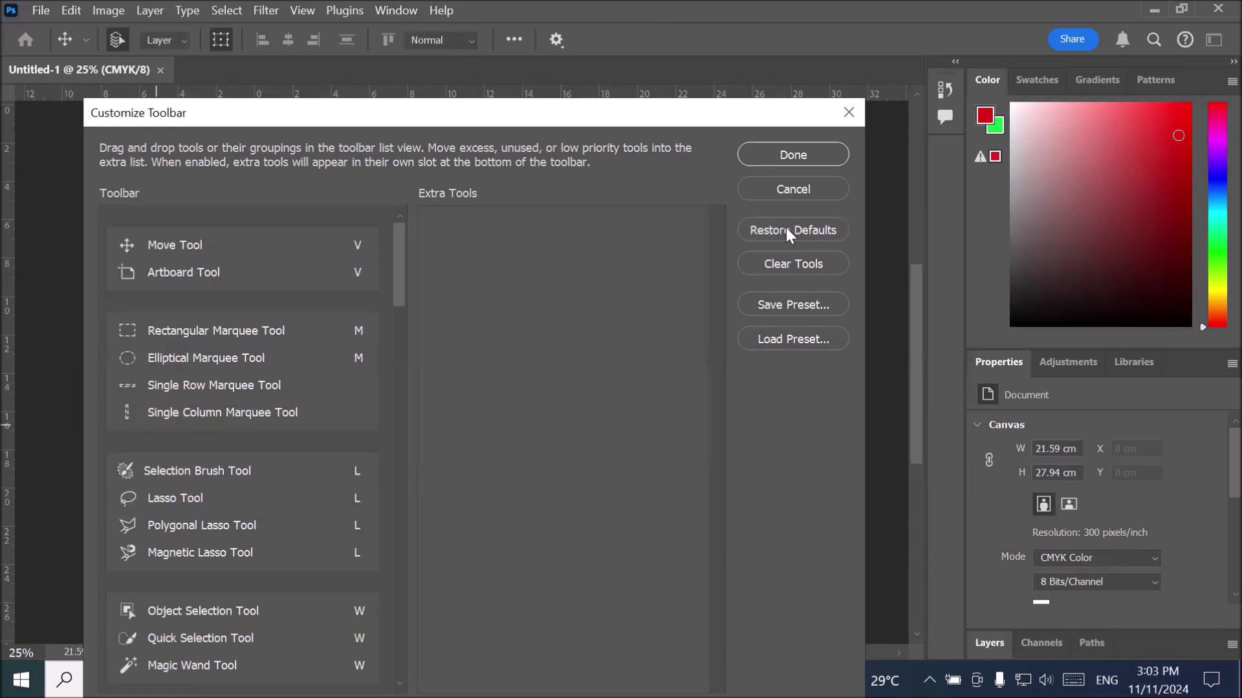
{"action": "left_click", "coordinate": [789, 157]}
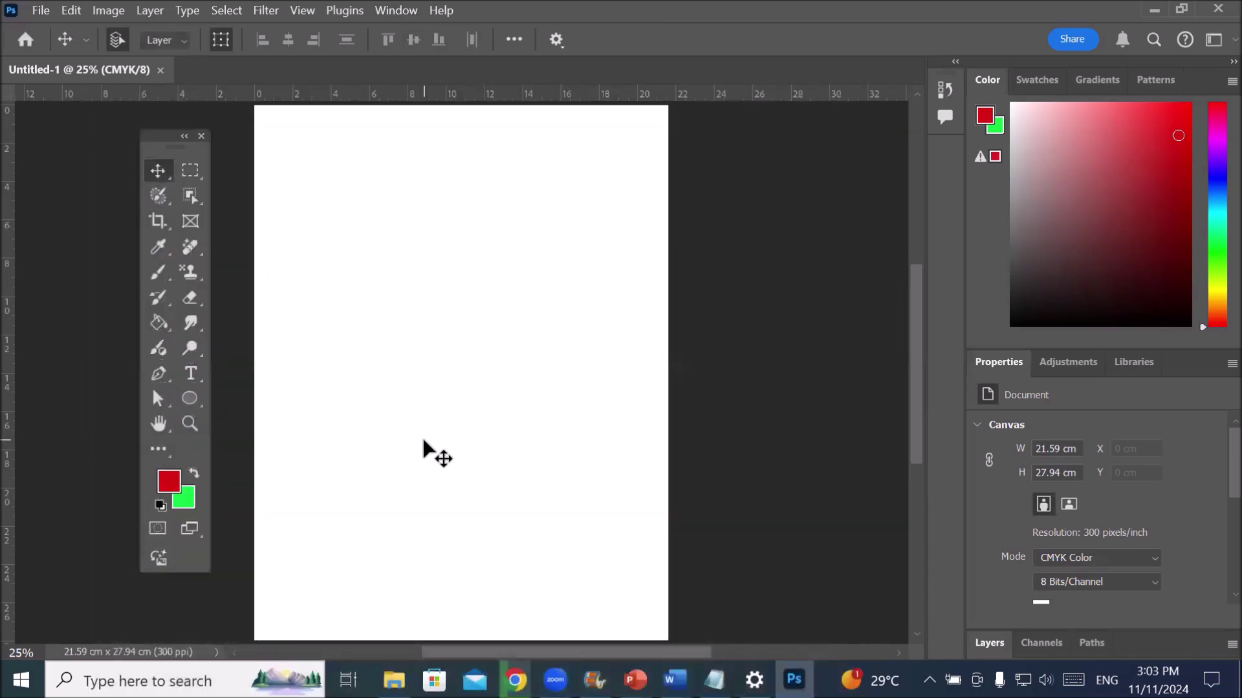
{"action": "right_click", "coordinate": [159, 170]}
- Close the Move tool group list and switch to the saved custom workspace named after its owner
{"action": "left_click", "coordinate": [159, 170]}
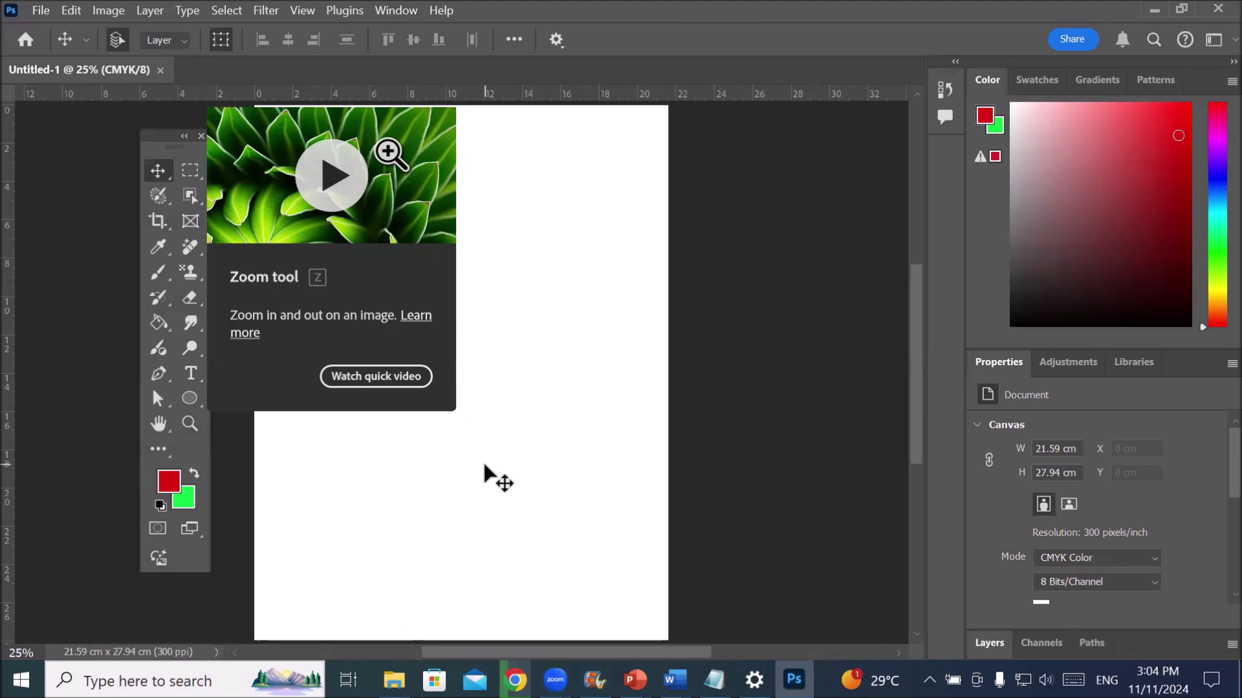
{"action": "left_click", "coordinate": [388, 13]}
{"action": "mouse_move", "coordinate": [513, 47]}
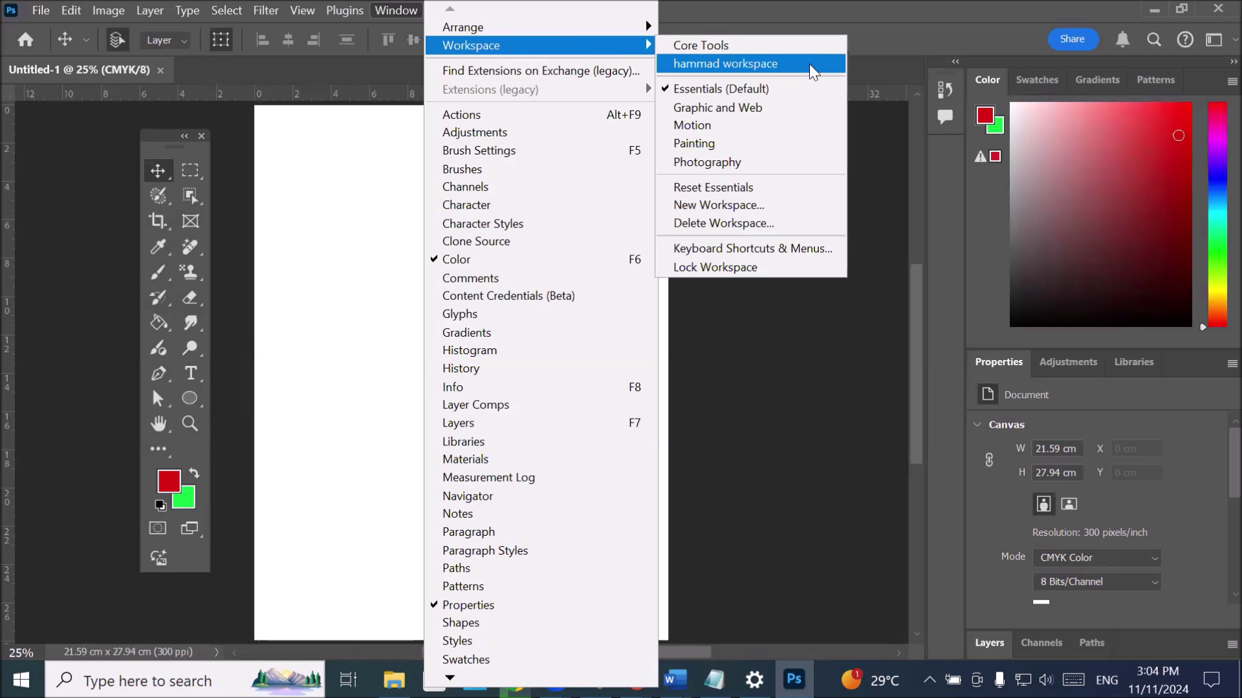
{"action": "left_click", "coordinate": [813, 69]}
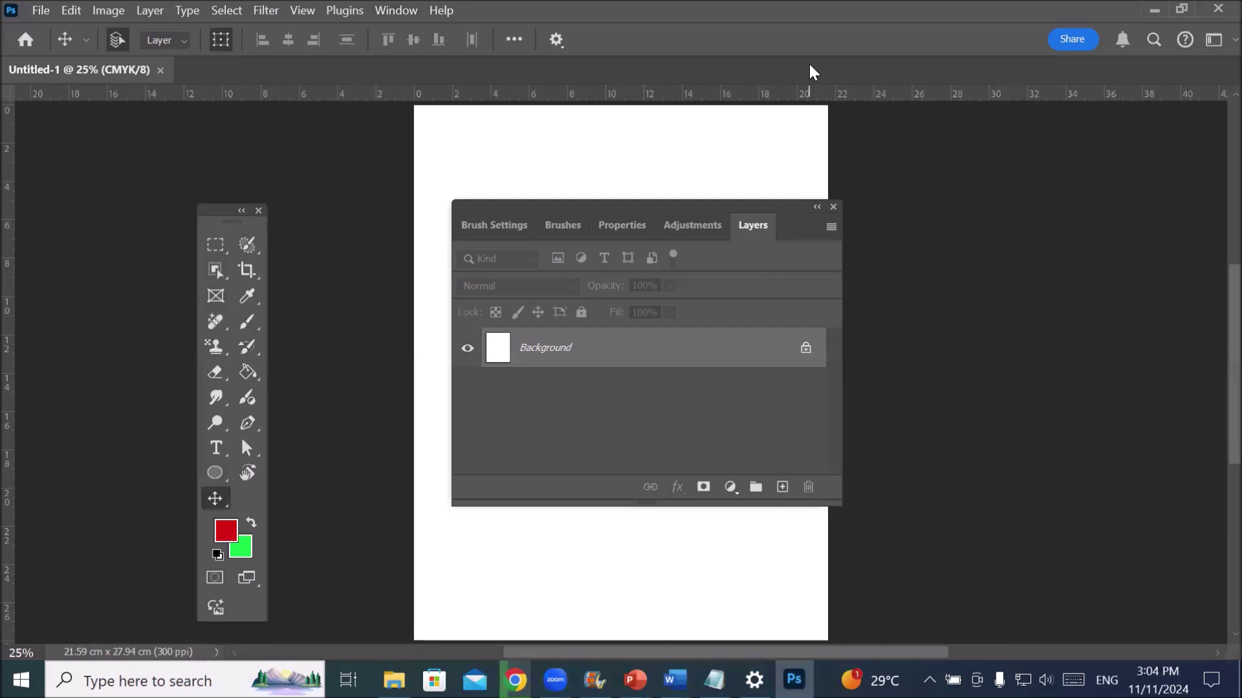
- Shift the floating Layers panel group to the right edge and raise the toolbar slightly
{"action": "left_click_drag", "start_coordinate": [669, 207], "coordinate": [1045, 194]}
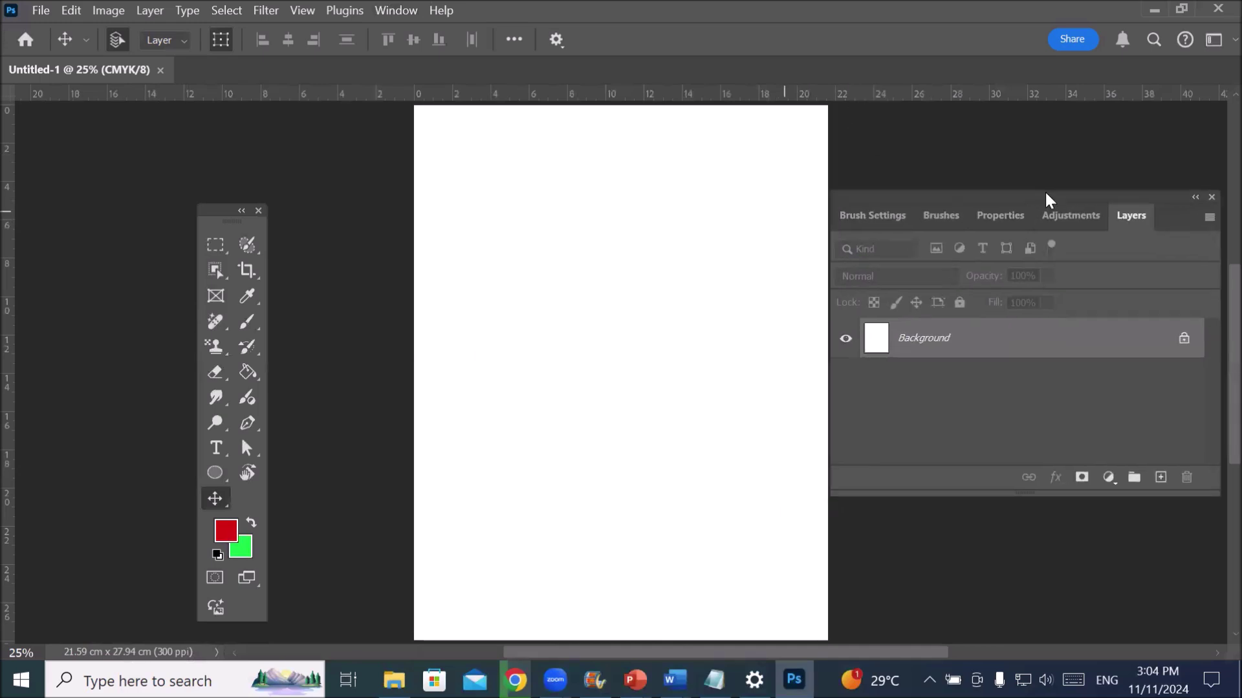
{"action": "left_click_drag", "start_coordinate": [231, 210], "coordinate": [243, 152]}
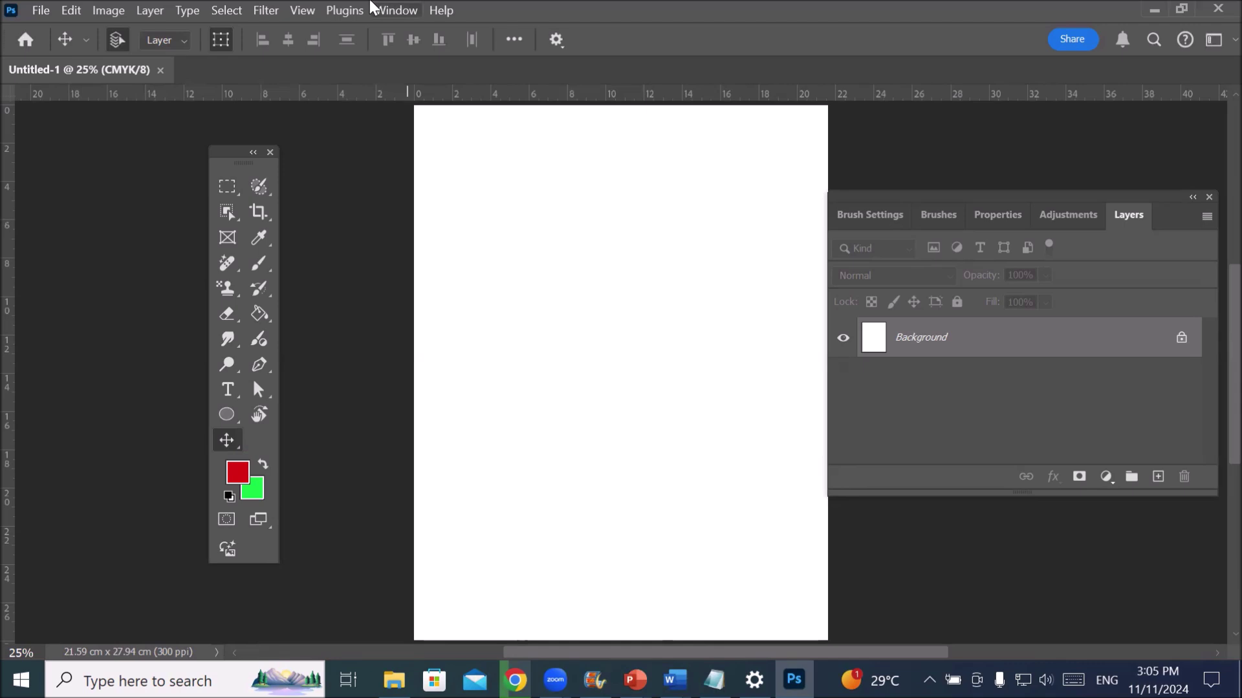
{"action": "left_click", "coordinate": [38, 13]}
{"action": "left_click", "coordinate": [40, 10]}
- Browse the workspace options and dismiss them, keeping the custom workspace unchanged
{"action": "left_click", "coordinate": [403, 12]}
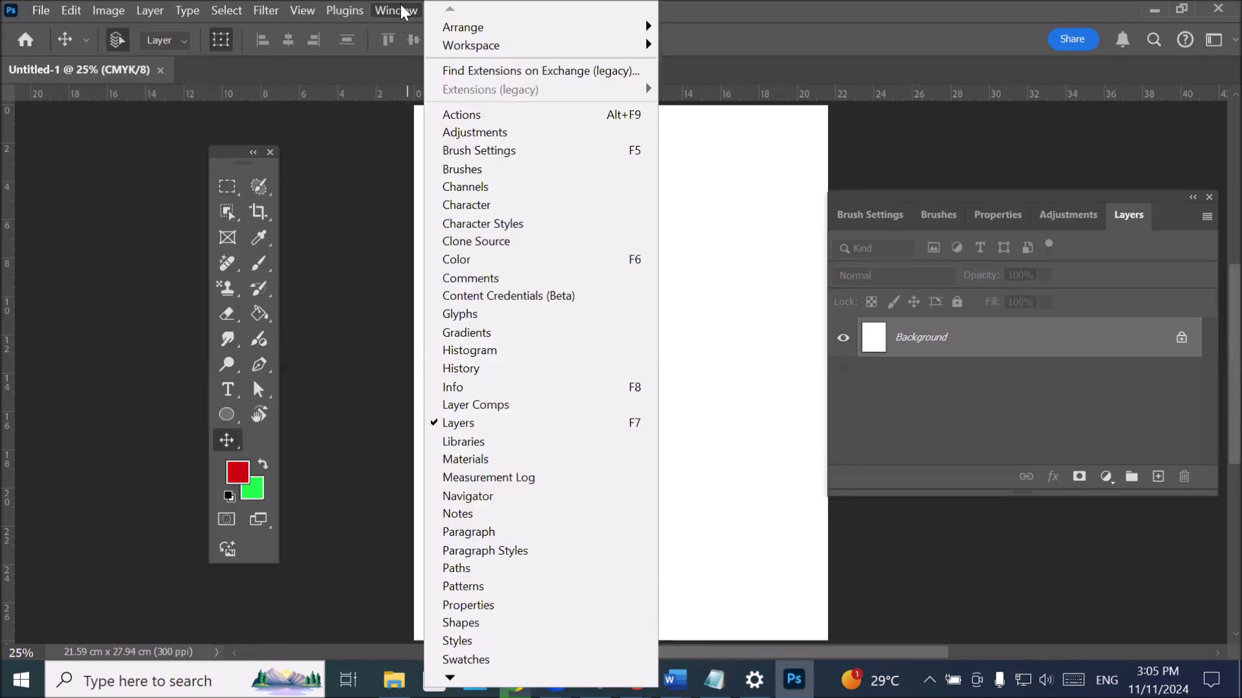
{"action": "mouse_move", "coordinate": [538, 51]}
{"action": "left_click", "coordinate": [381, 546]}
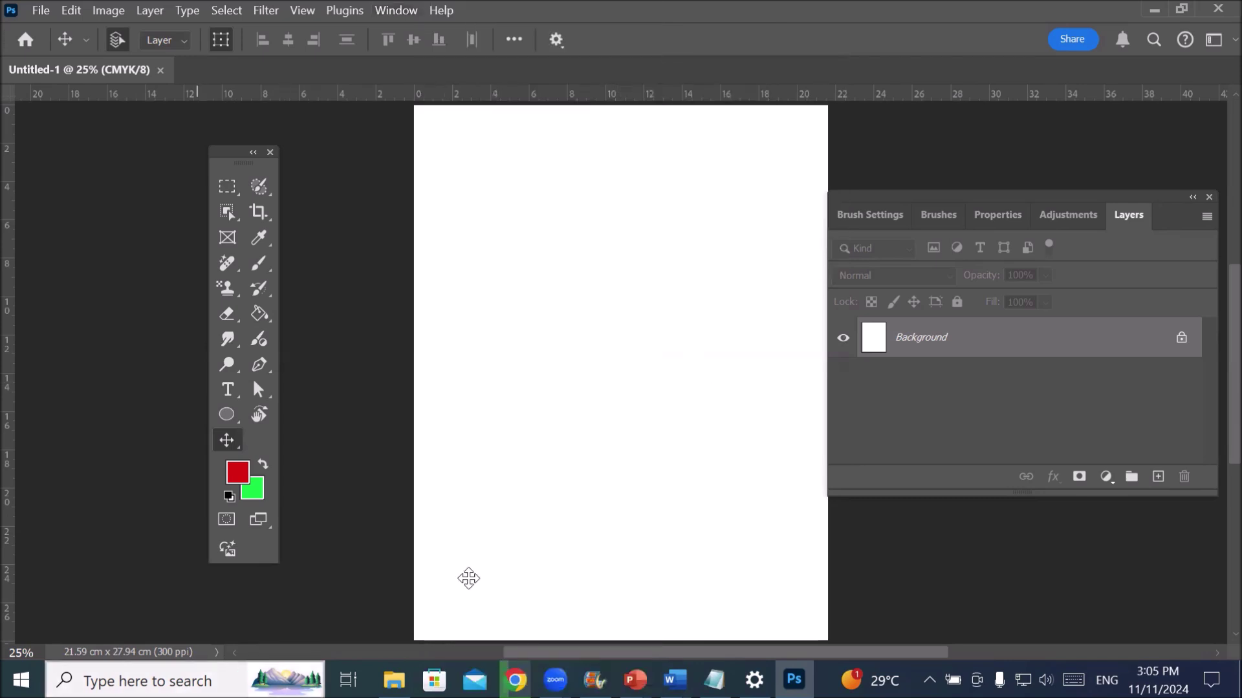